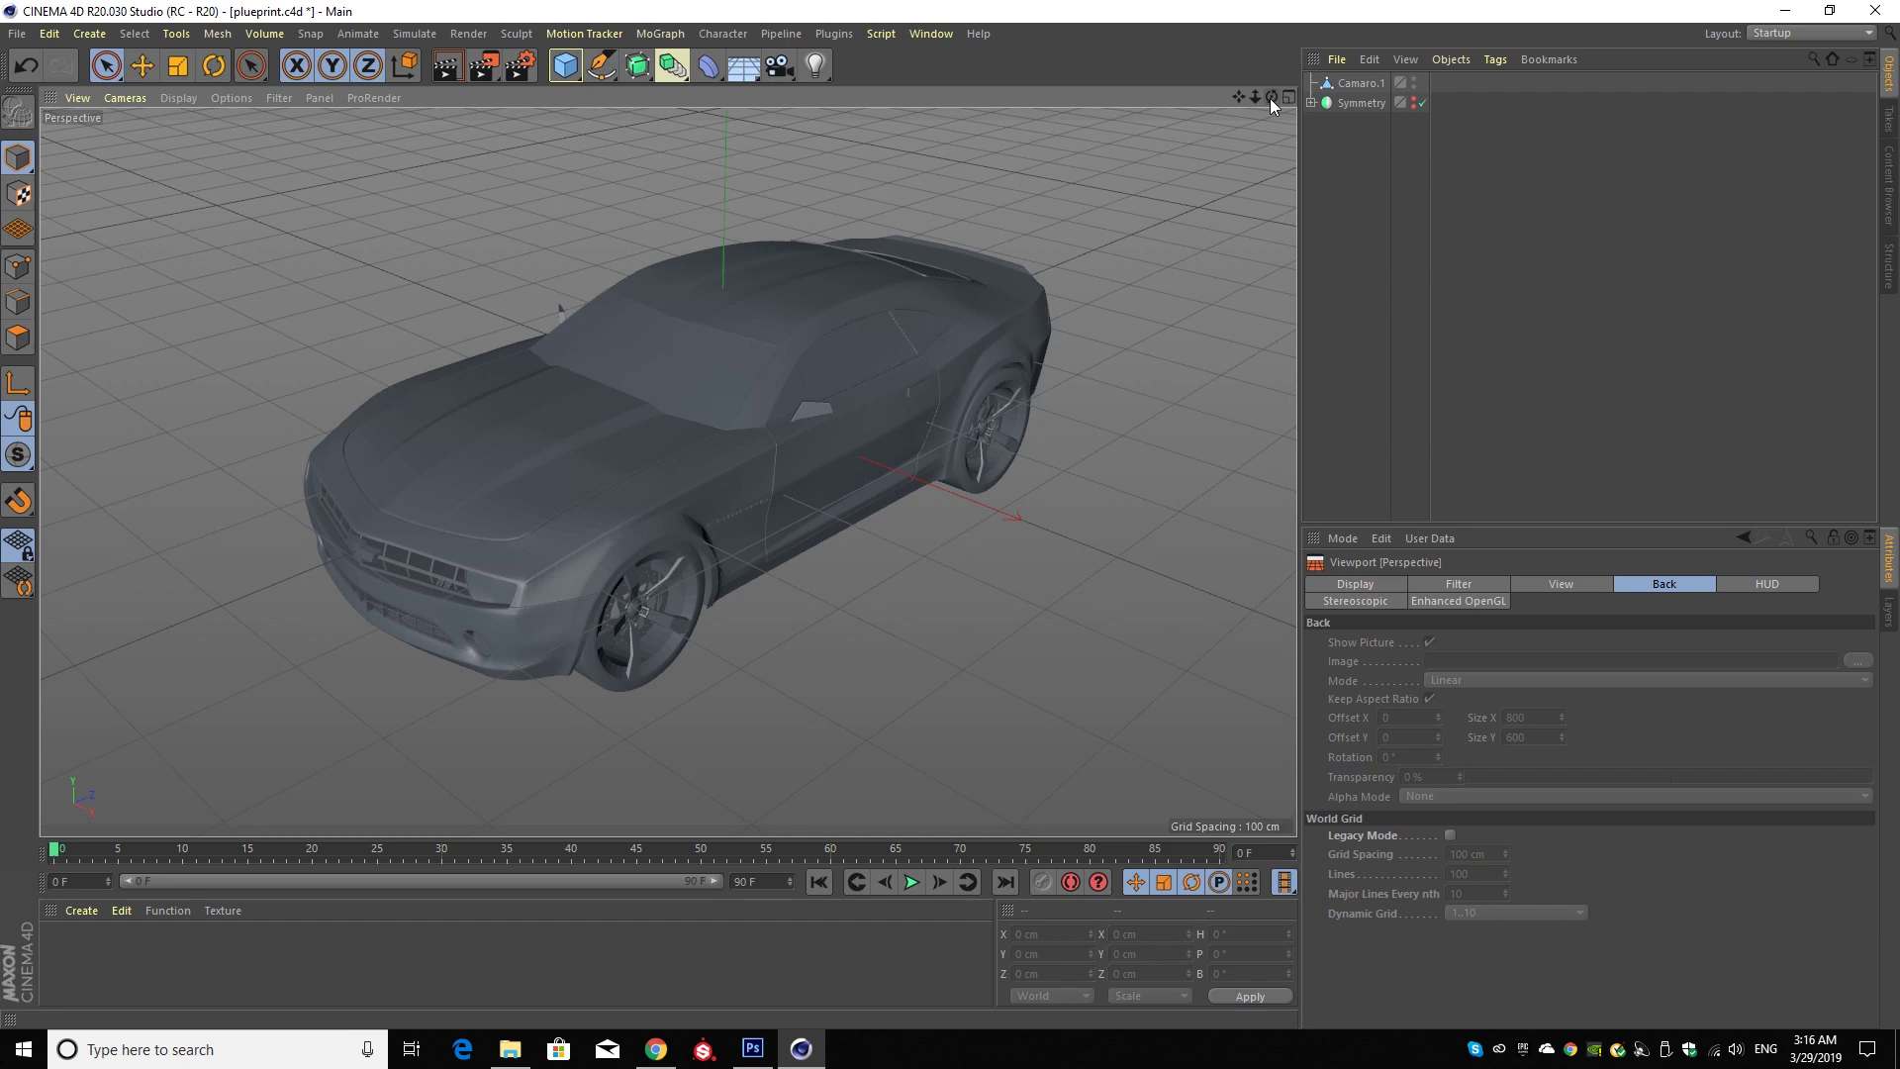
- Orbit around the Camaro, switch to the four-view layout, and hide Camaro.1 to leave only blueprints
{"action": "mouse_move", "coordinate": [1272, 97]}
{"action": "left_mouse_down"}
{"action": "mouse_move", "coordinate": [1079, 103]}
{"action": "mouse_move", "coordinate": [1047, 161]}
{"action": "left_mouse_up"}
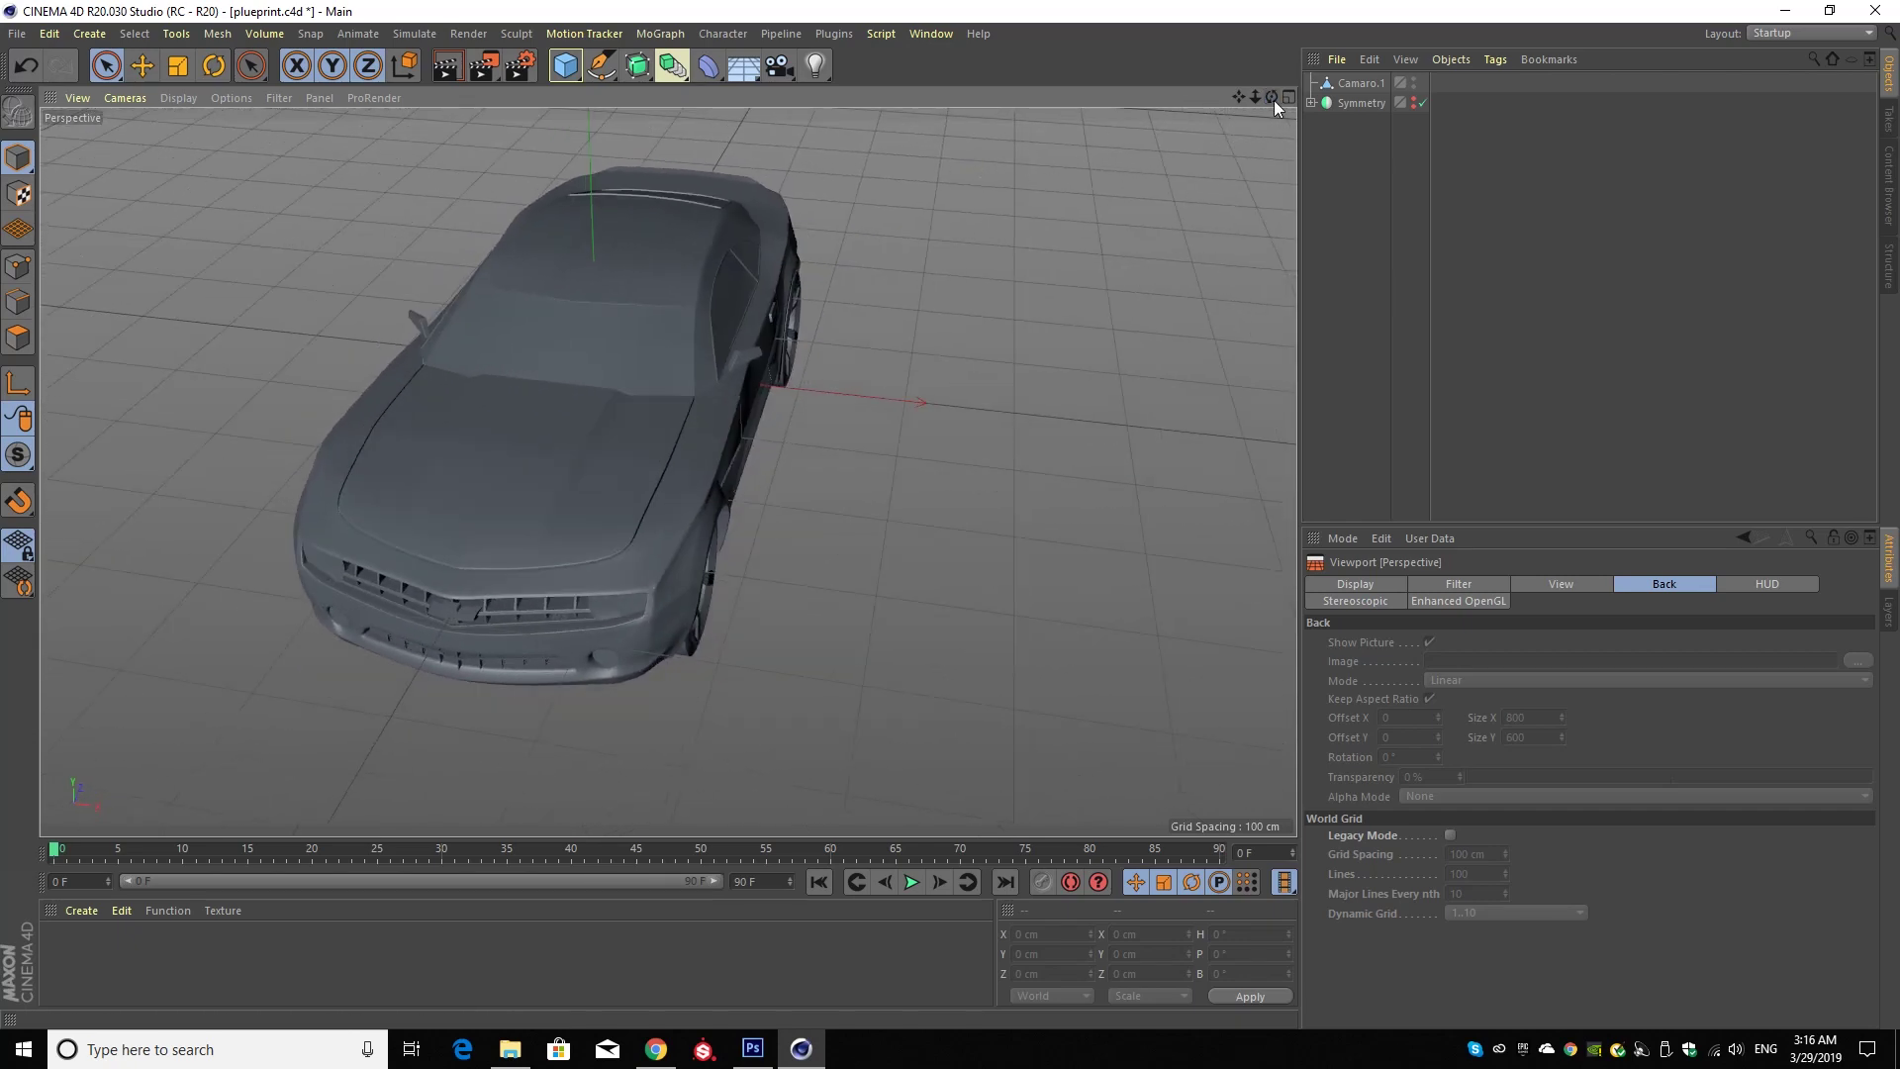
{"action": "mouse_move", "coordinate": [1272, 97]}
{"action": "left_mouse_down"}
{"action": "mouse_move", "coordinate": [1201, 87]}
{"action": "mouse_move", "coordinate": [1267, 99]}
{"action": "left_mouse_up"}
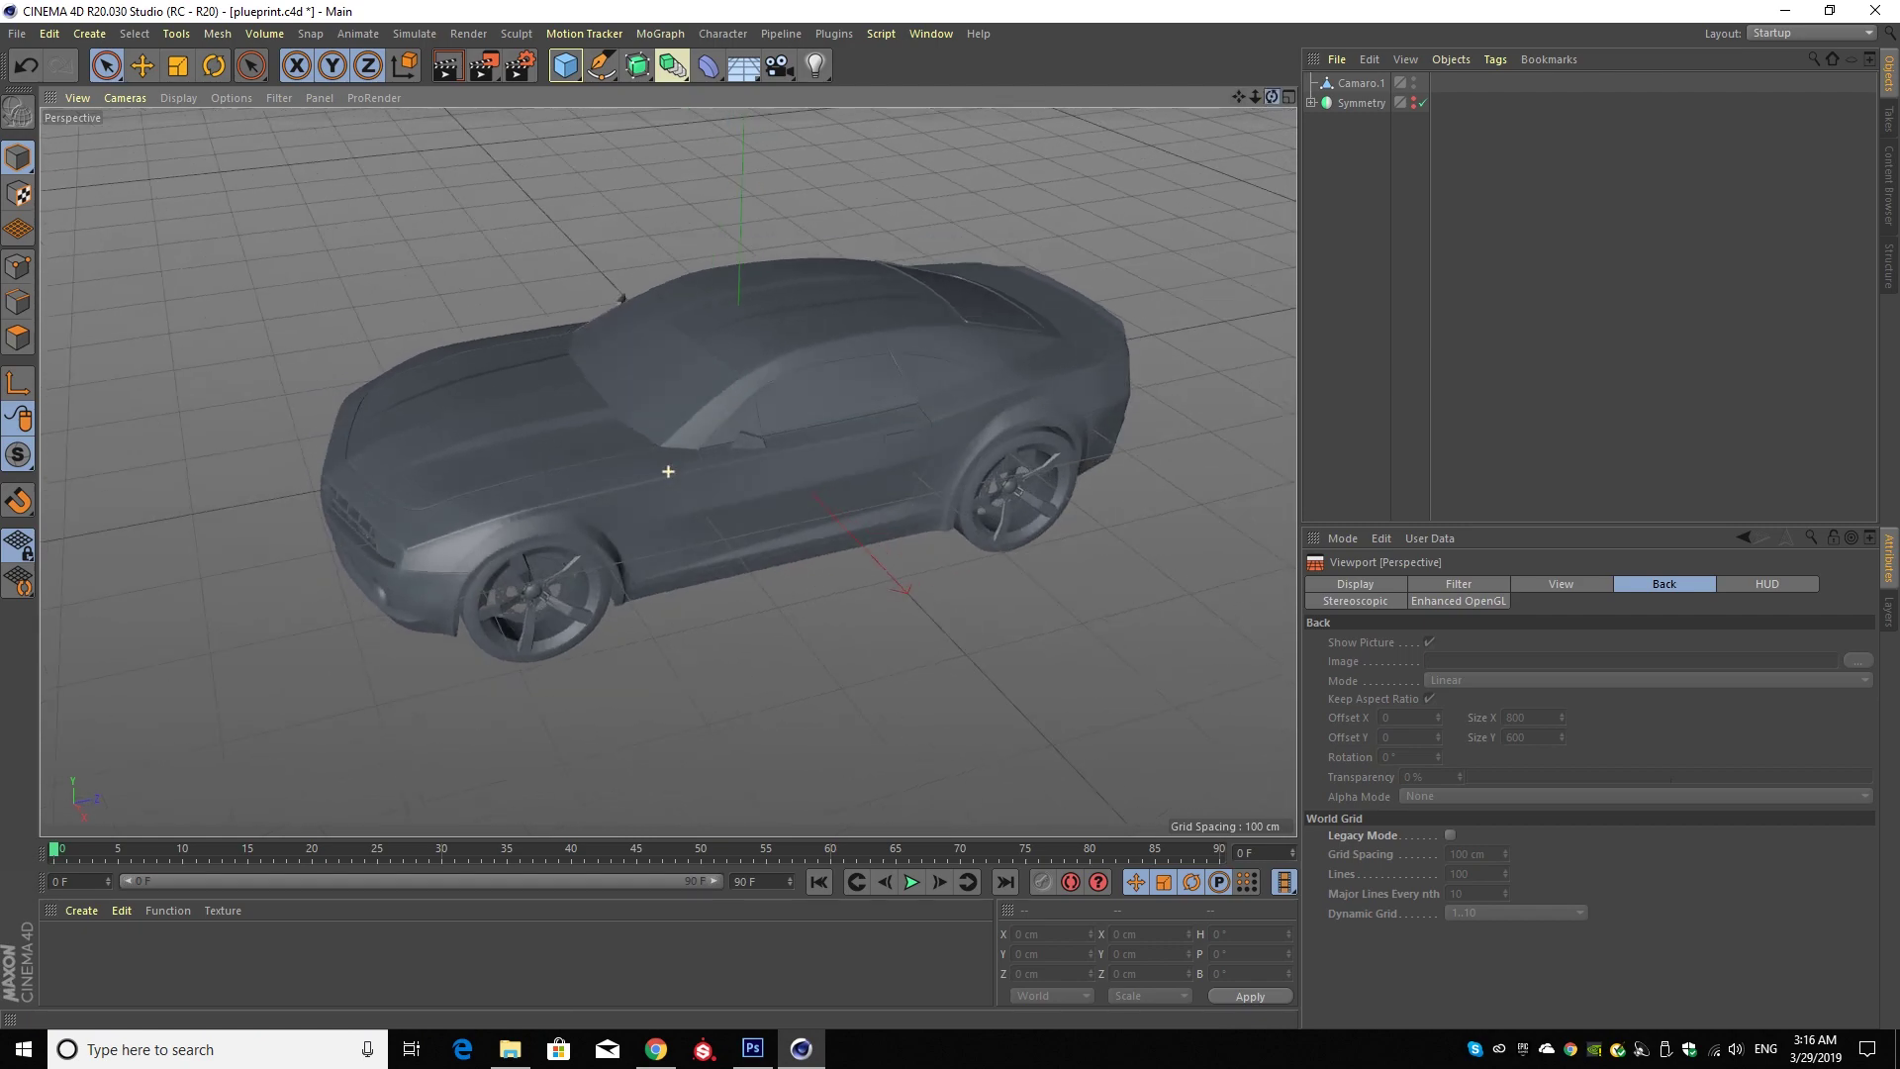
{"action": "left_click_drag", "start_coordinate": [668, 472], "coordinate": [668, 471]}
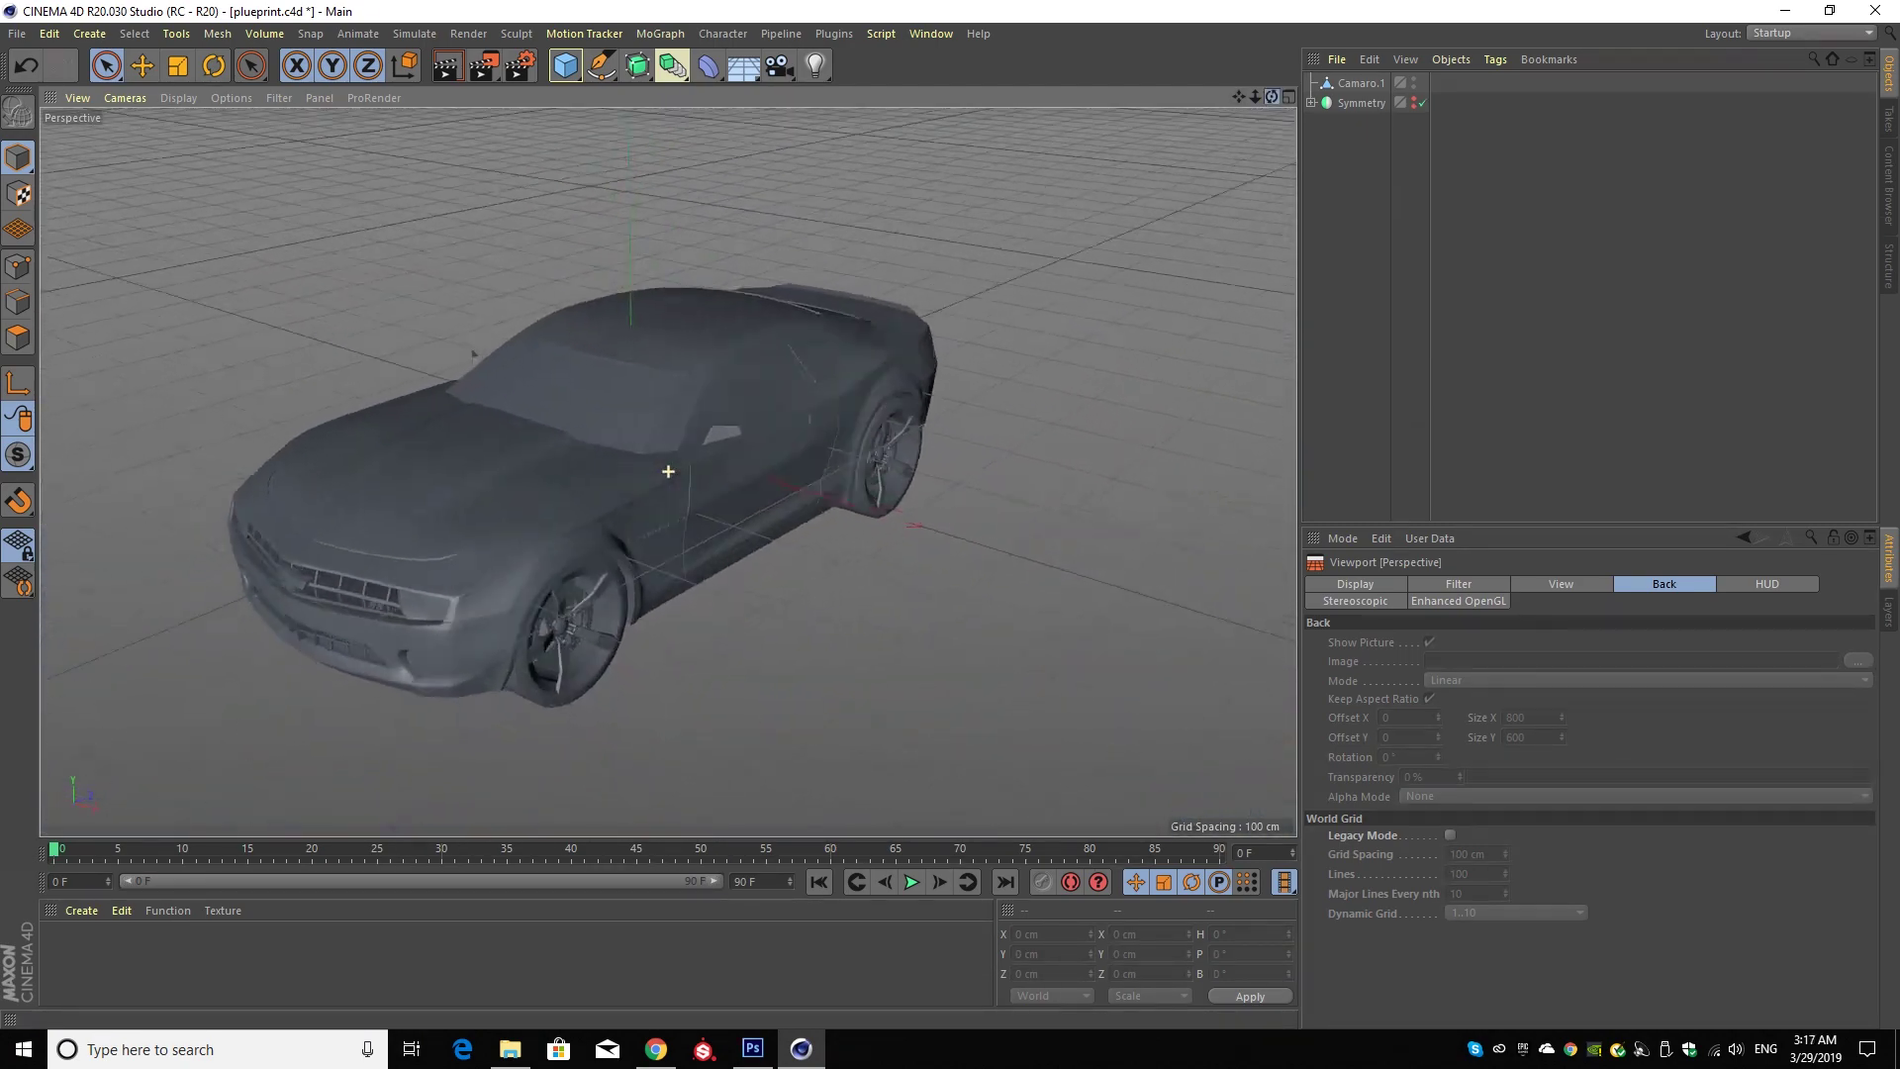
{"action": "left_click_drag", "start_coordinate": [1271, 96], "coordinate": [1249, 89]}
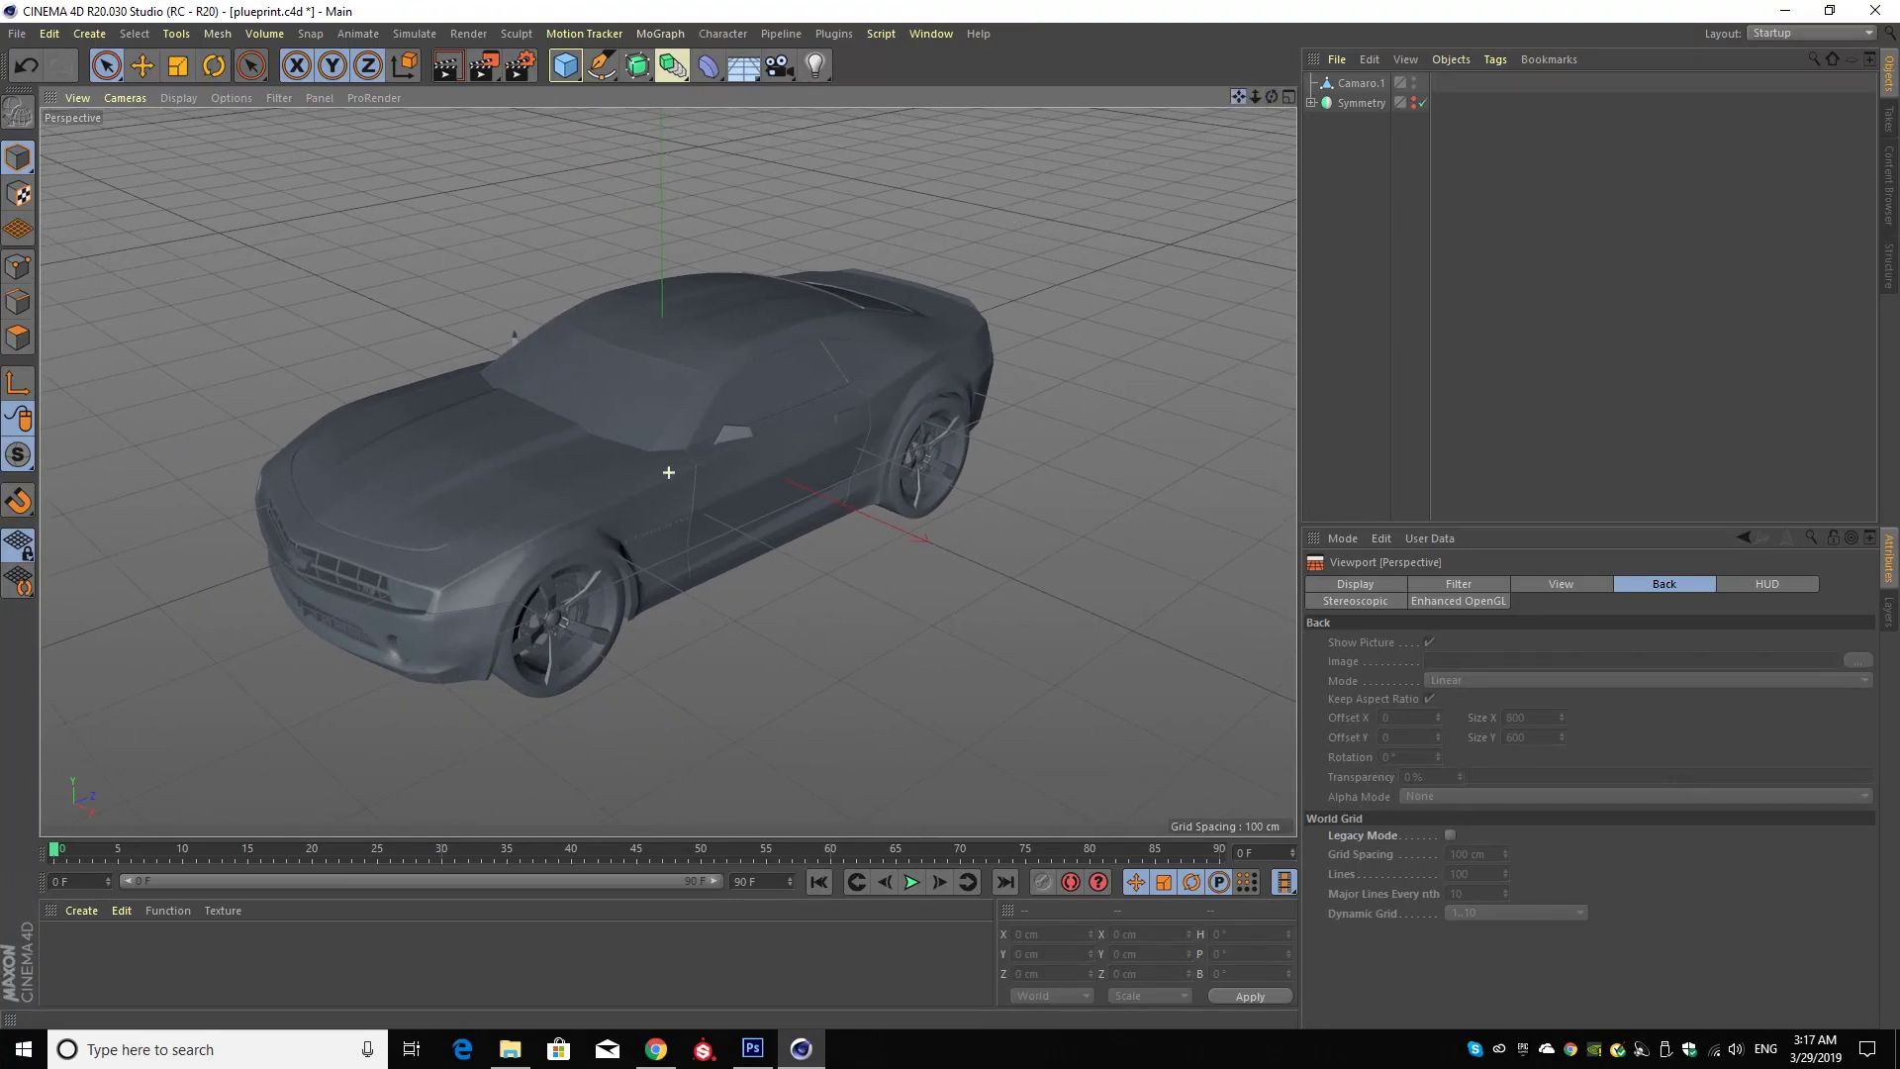
{"action": "left_click_drag", "start_coordinate": [668, 471], "coordinate": [668, 471]}
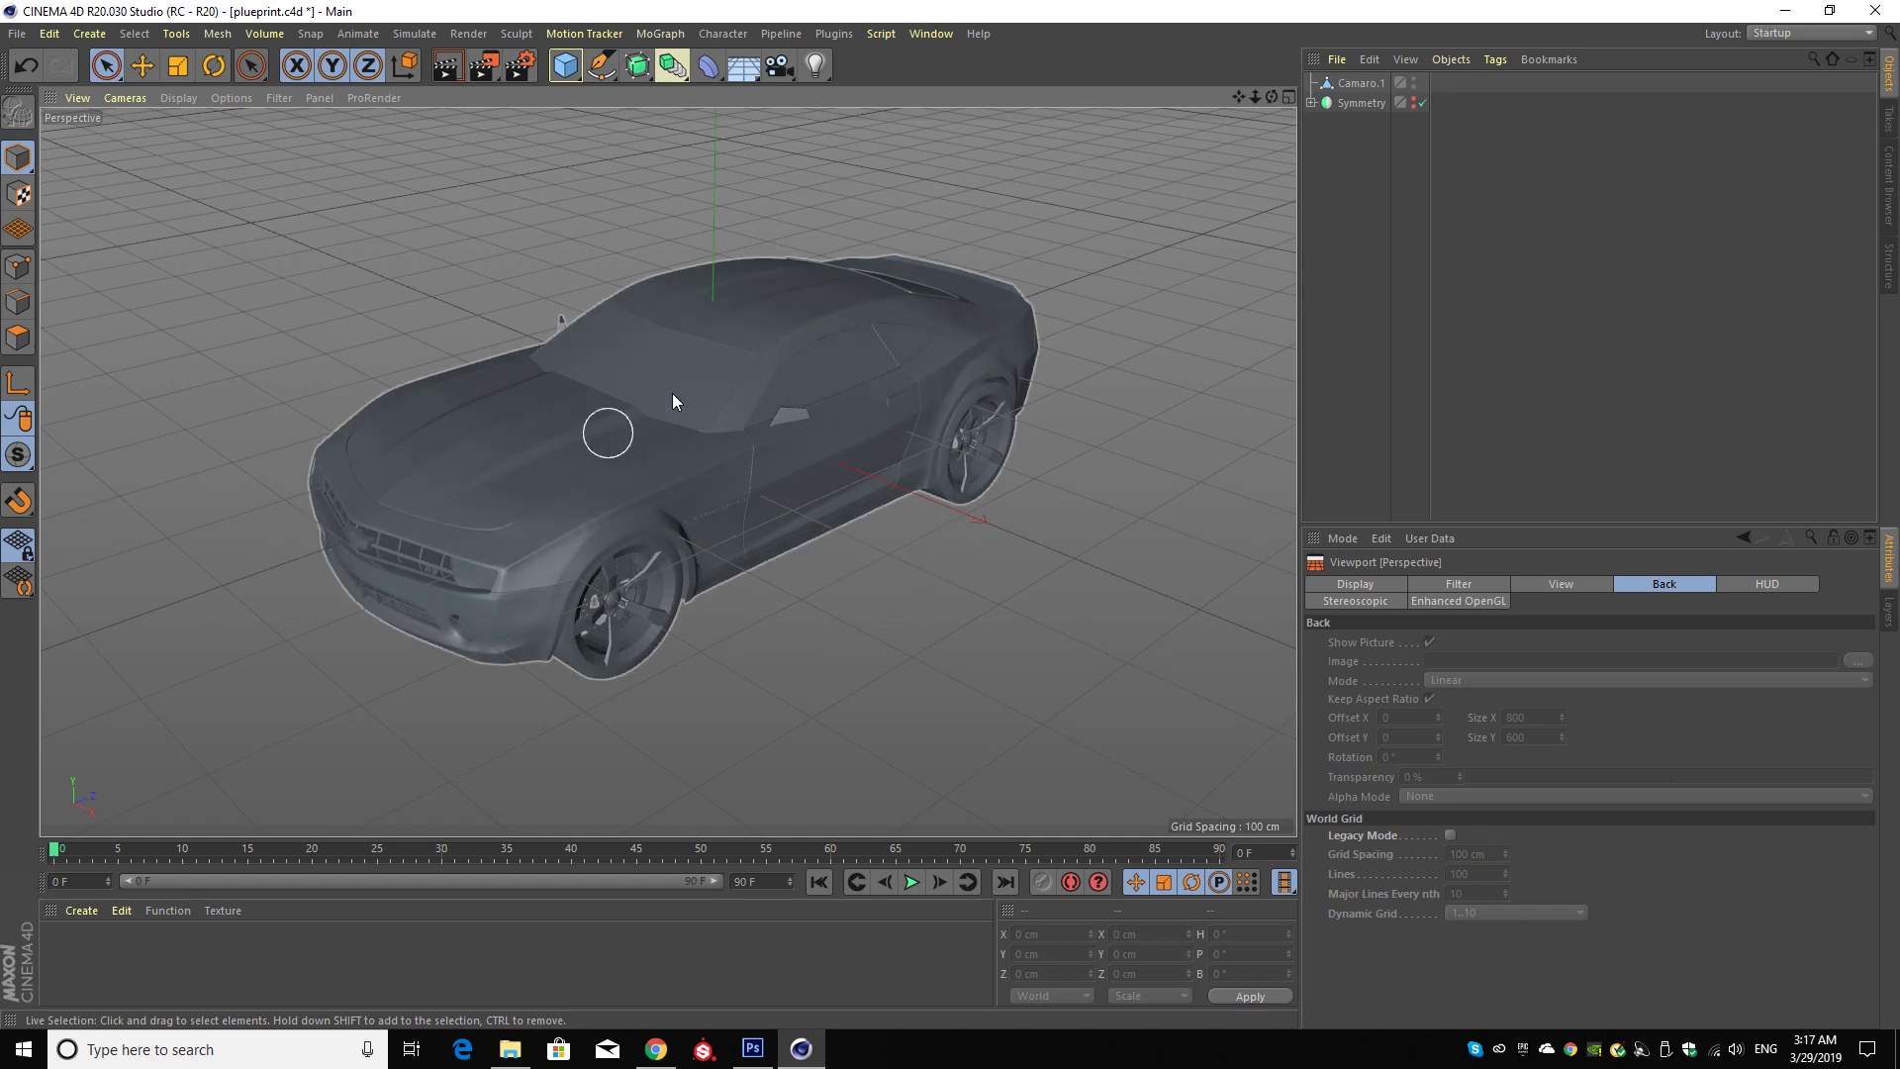
{"action": "left_click", "coordinate": [1287, 96]}
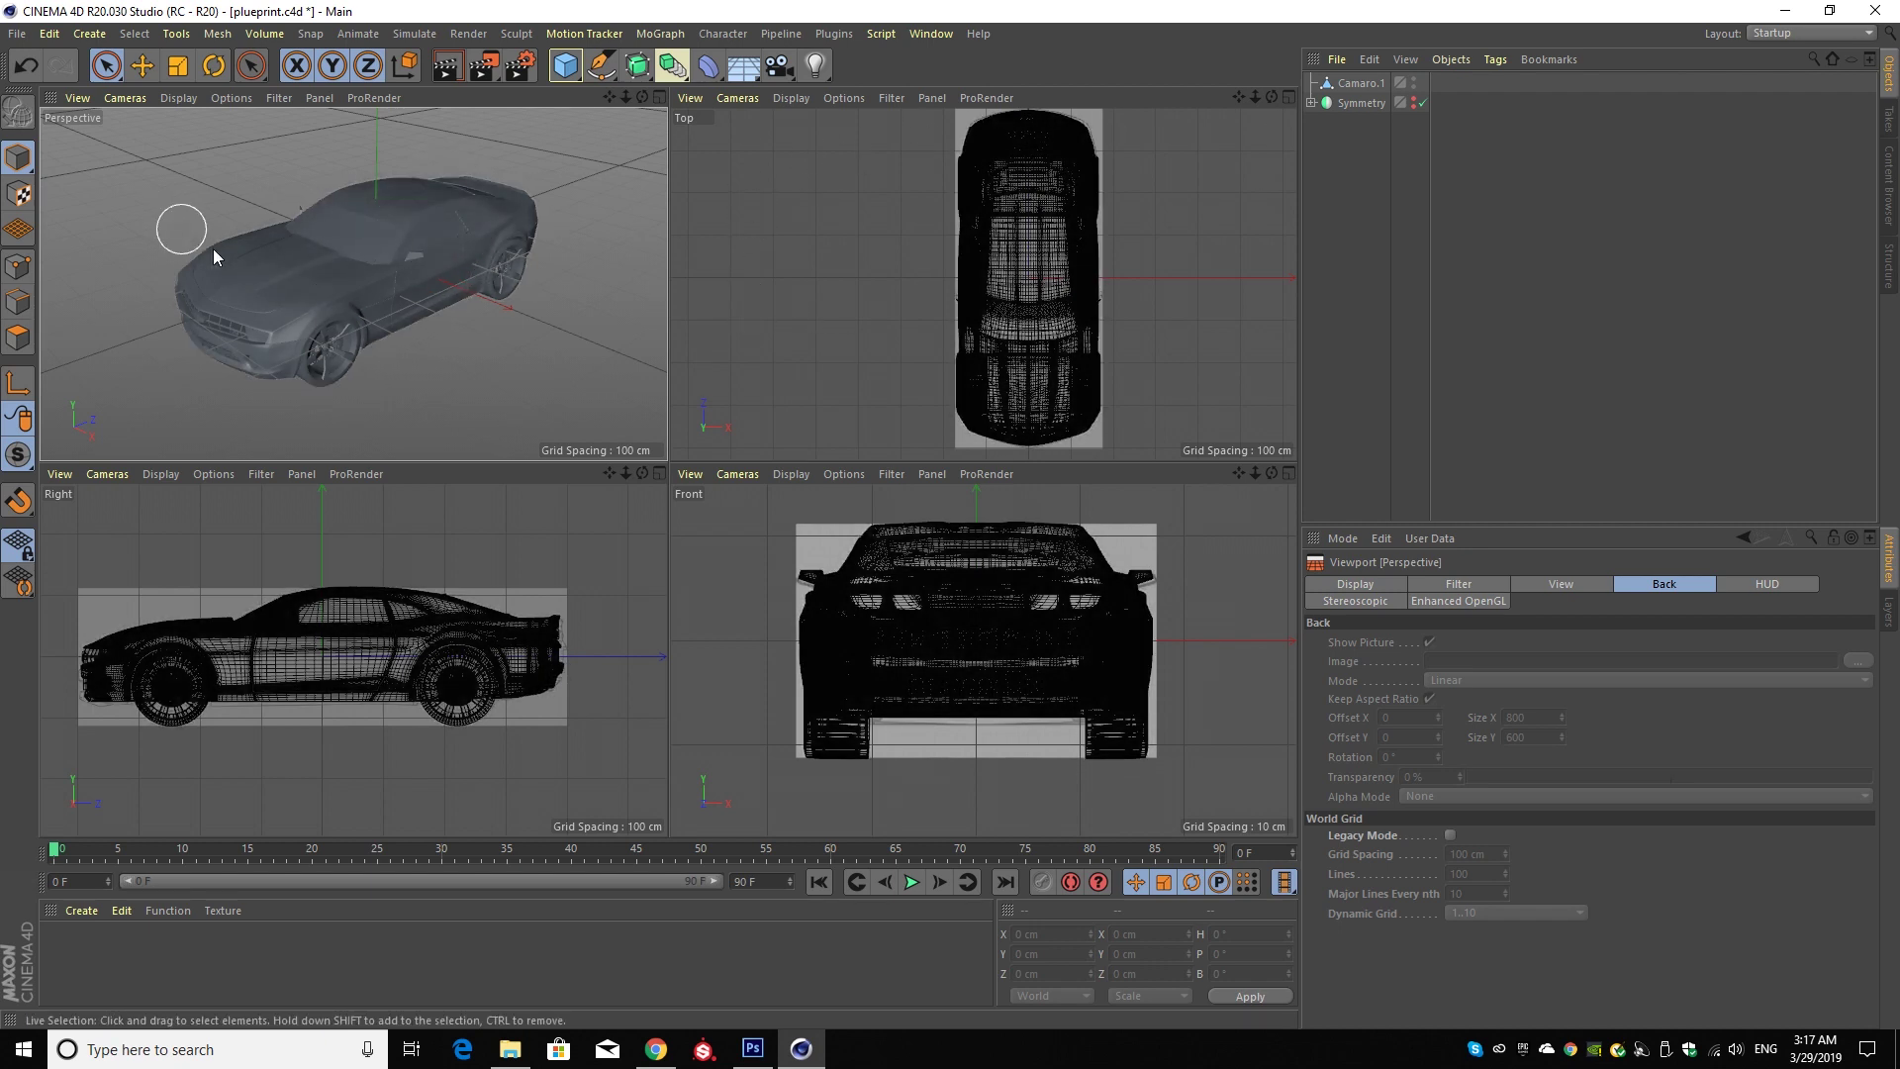
{"action": "left_click", "coordinate": [1414, 79]}
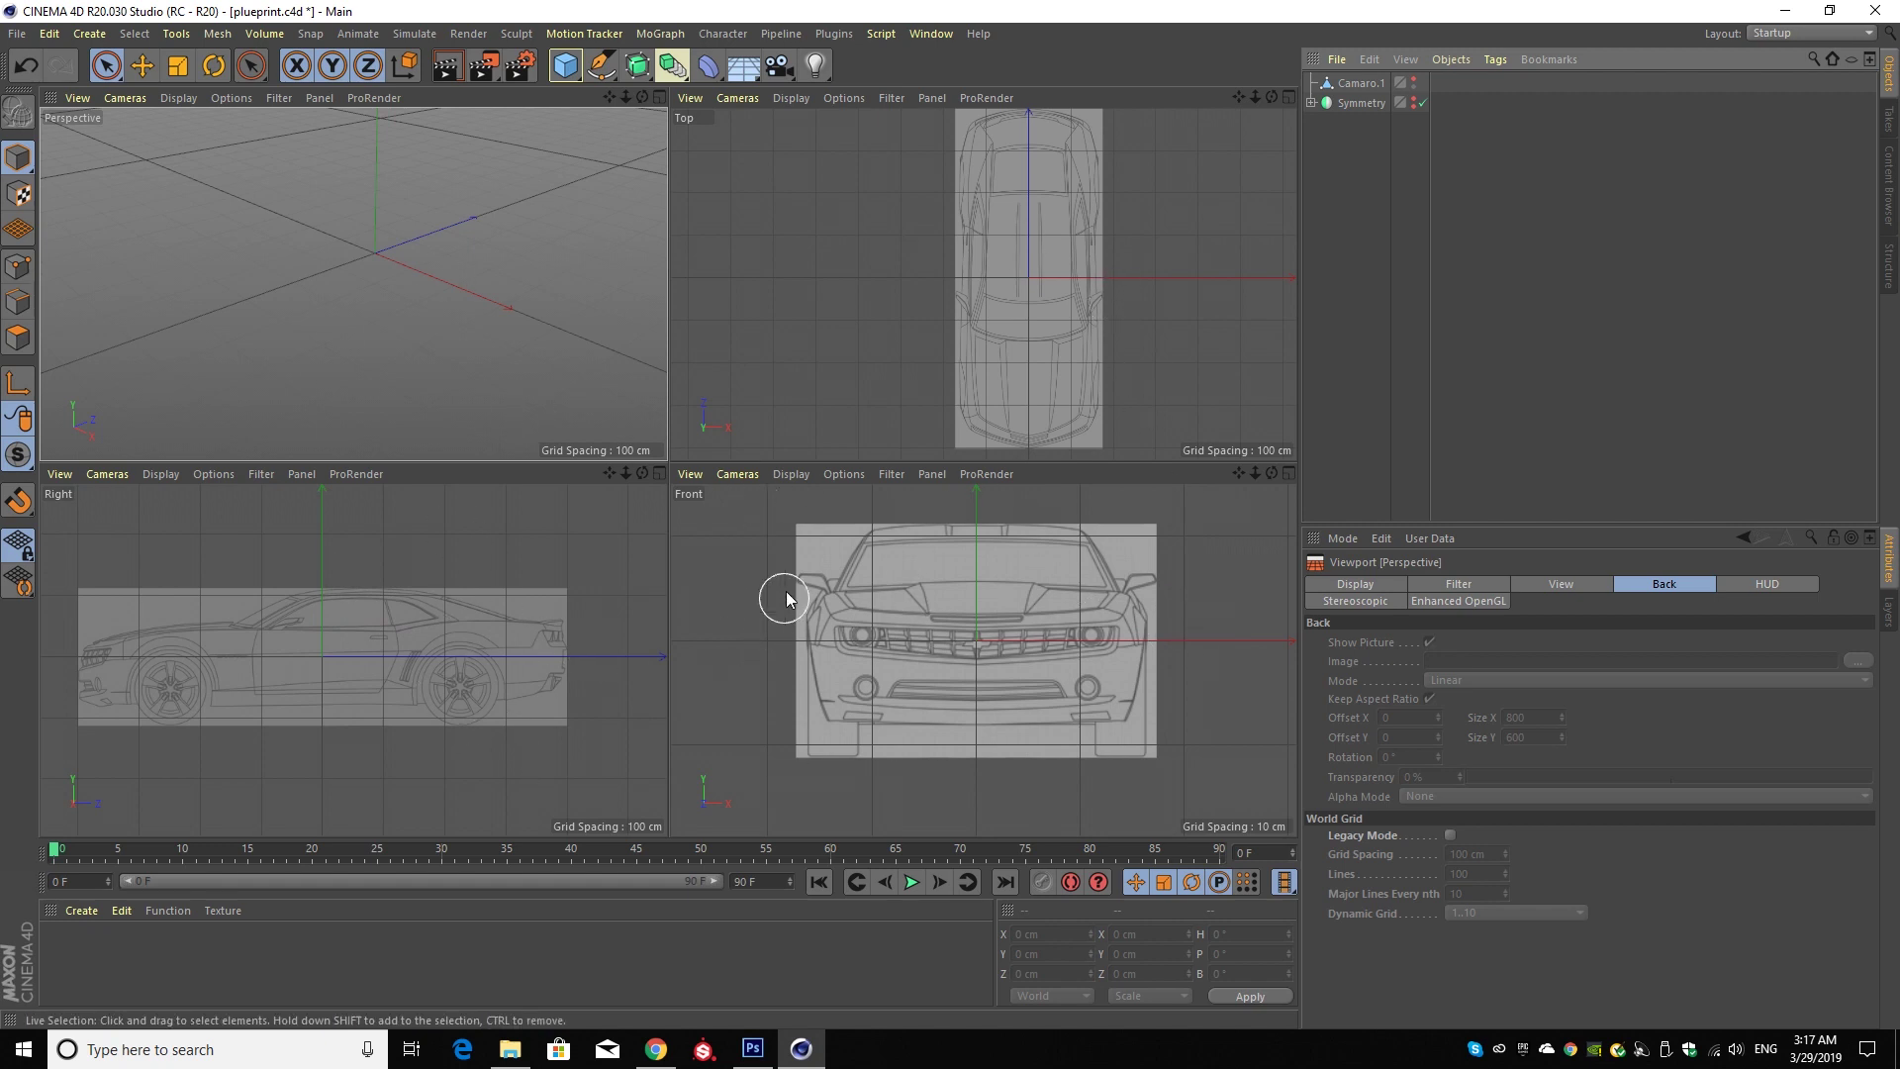
- Preview the chevrolet_camaro_2010 blueprint in Windows Photos, then close it
{"action": "left_click", "coordinate": [1787, 11]}
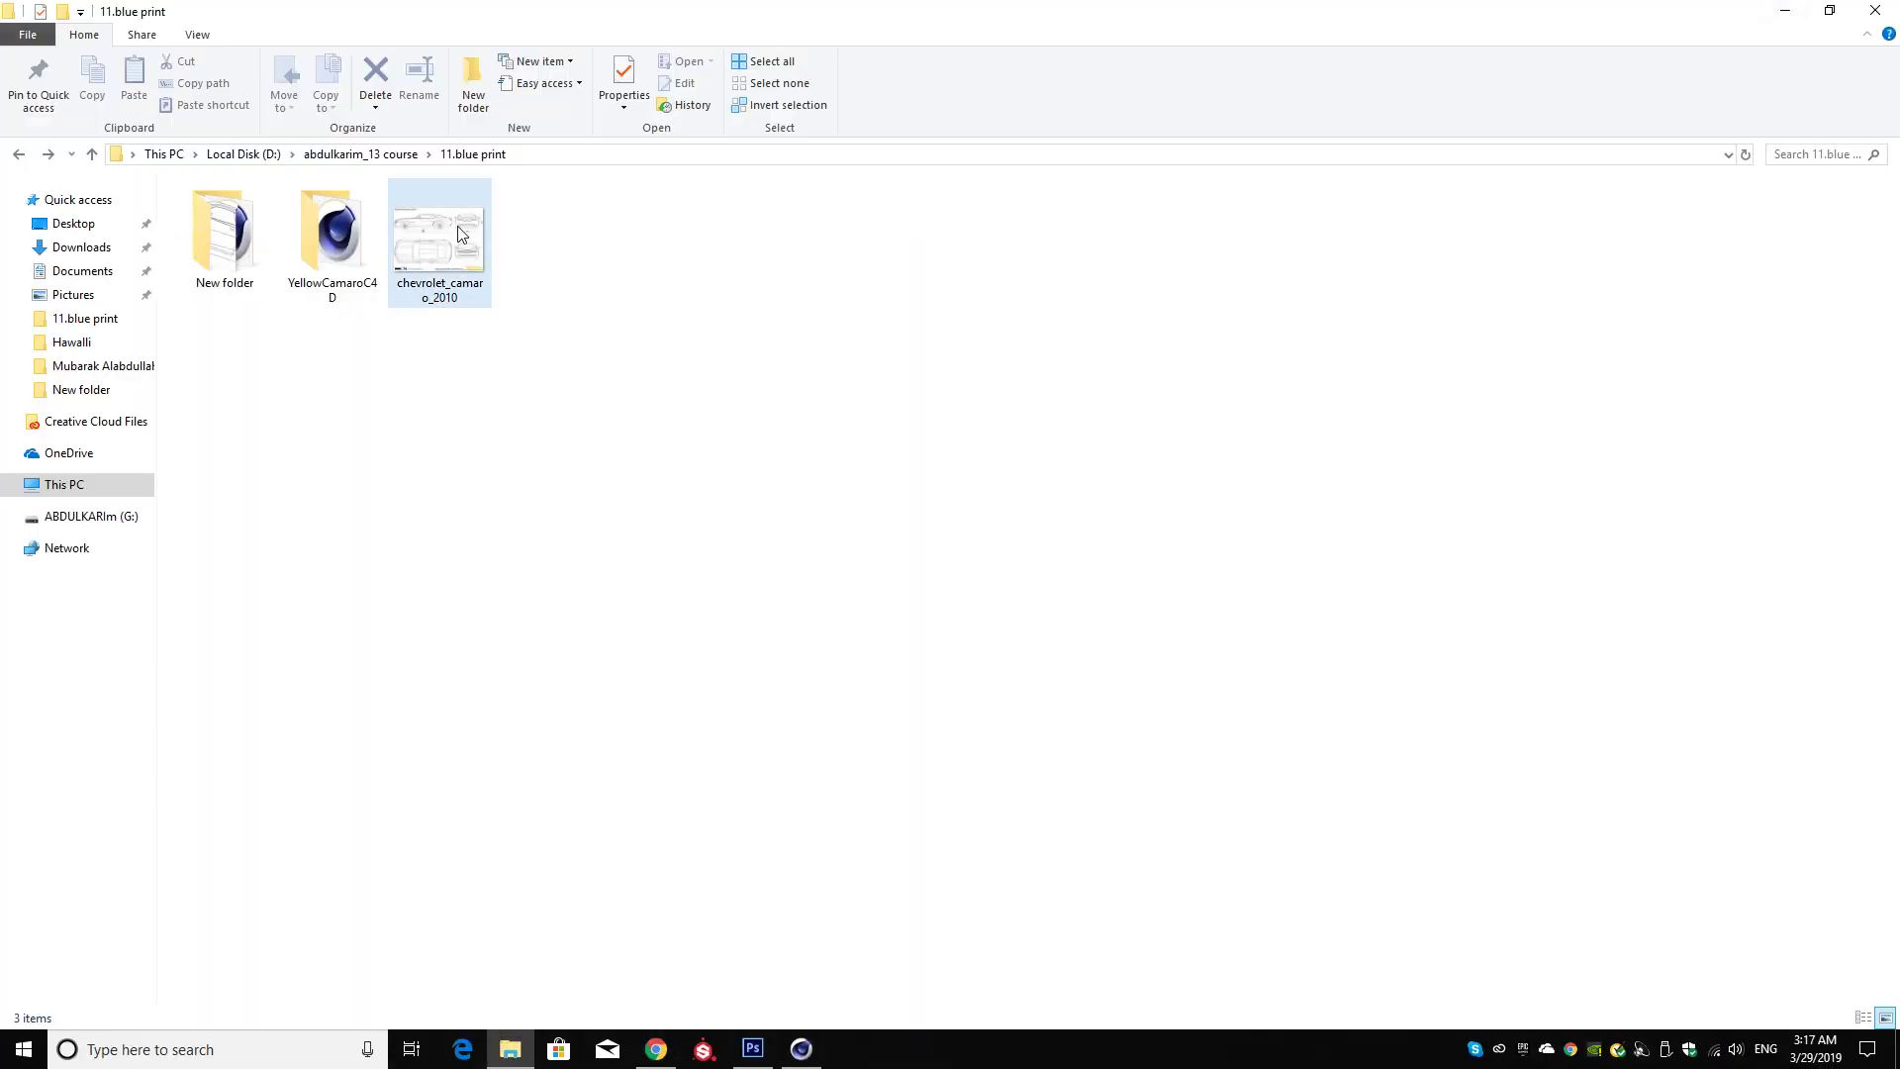
{"action": "double_click", "coordinate": [438, 233]}
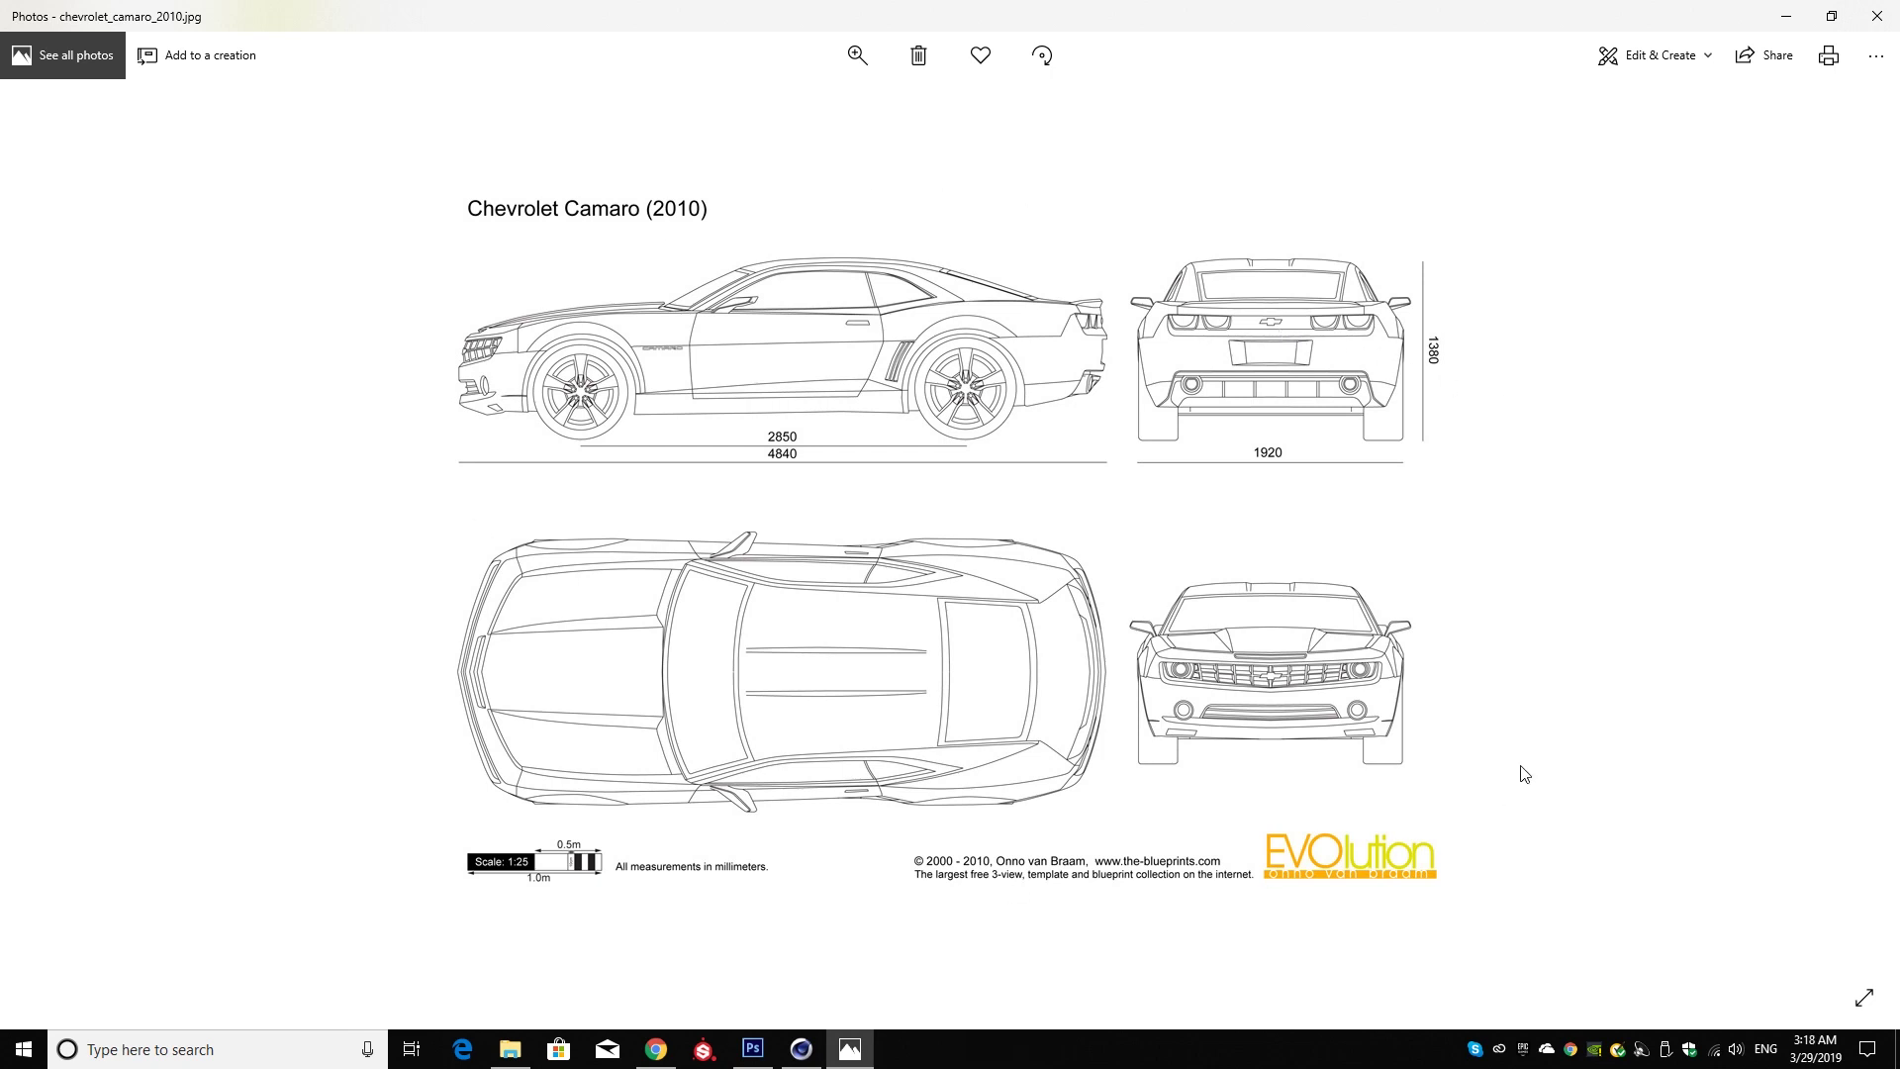
{"action": "left_click", "coordinate": [1876, 16]}
- Open chevrolet_camaro_2010.jpg in Adobe Photoshop from its Open with menu
{"action": "right_click", "coordinate": [430, 241]}
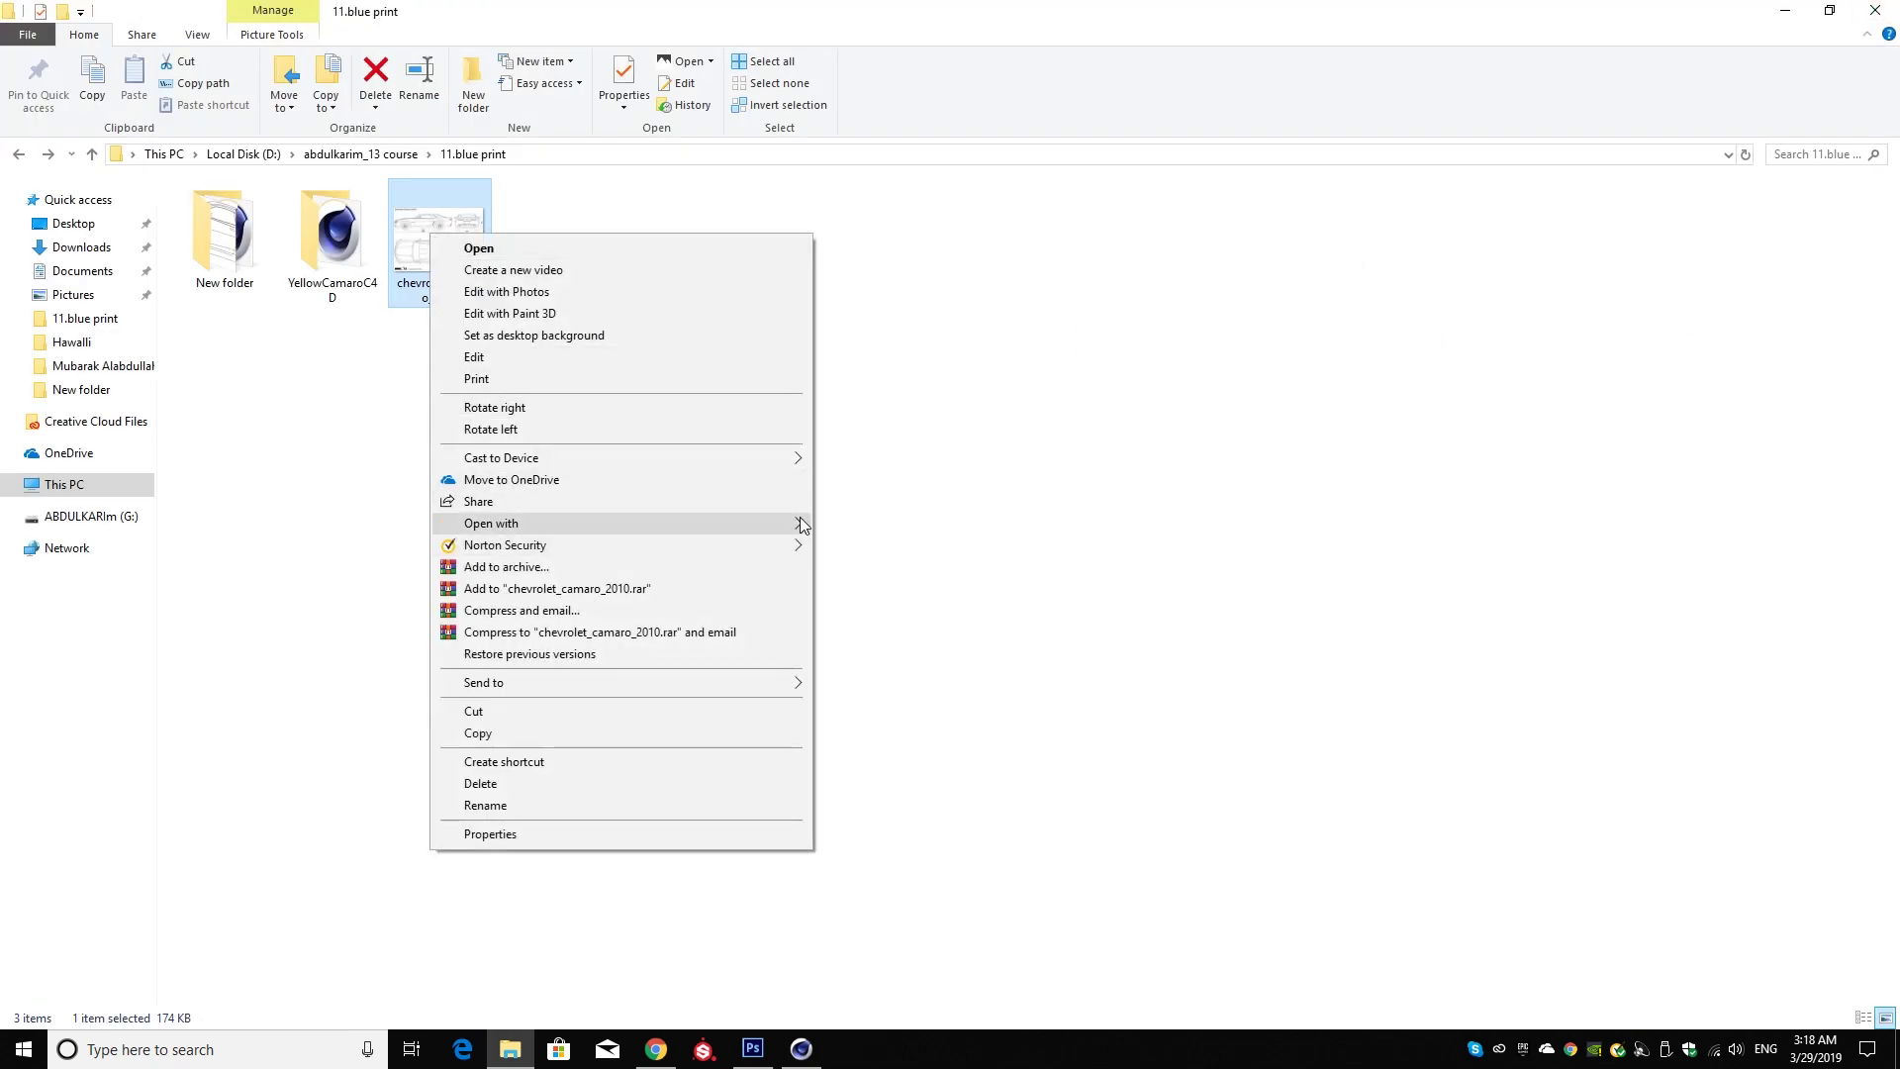
{"action": "mouse_move", "coordinate": [491, 522]}
{"action": "left_click", "coordinate": [839, 527]}
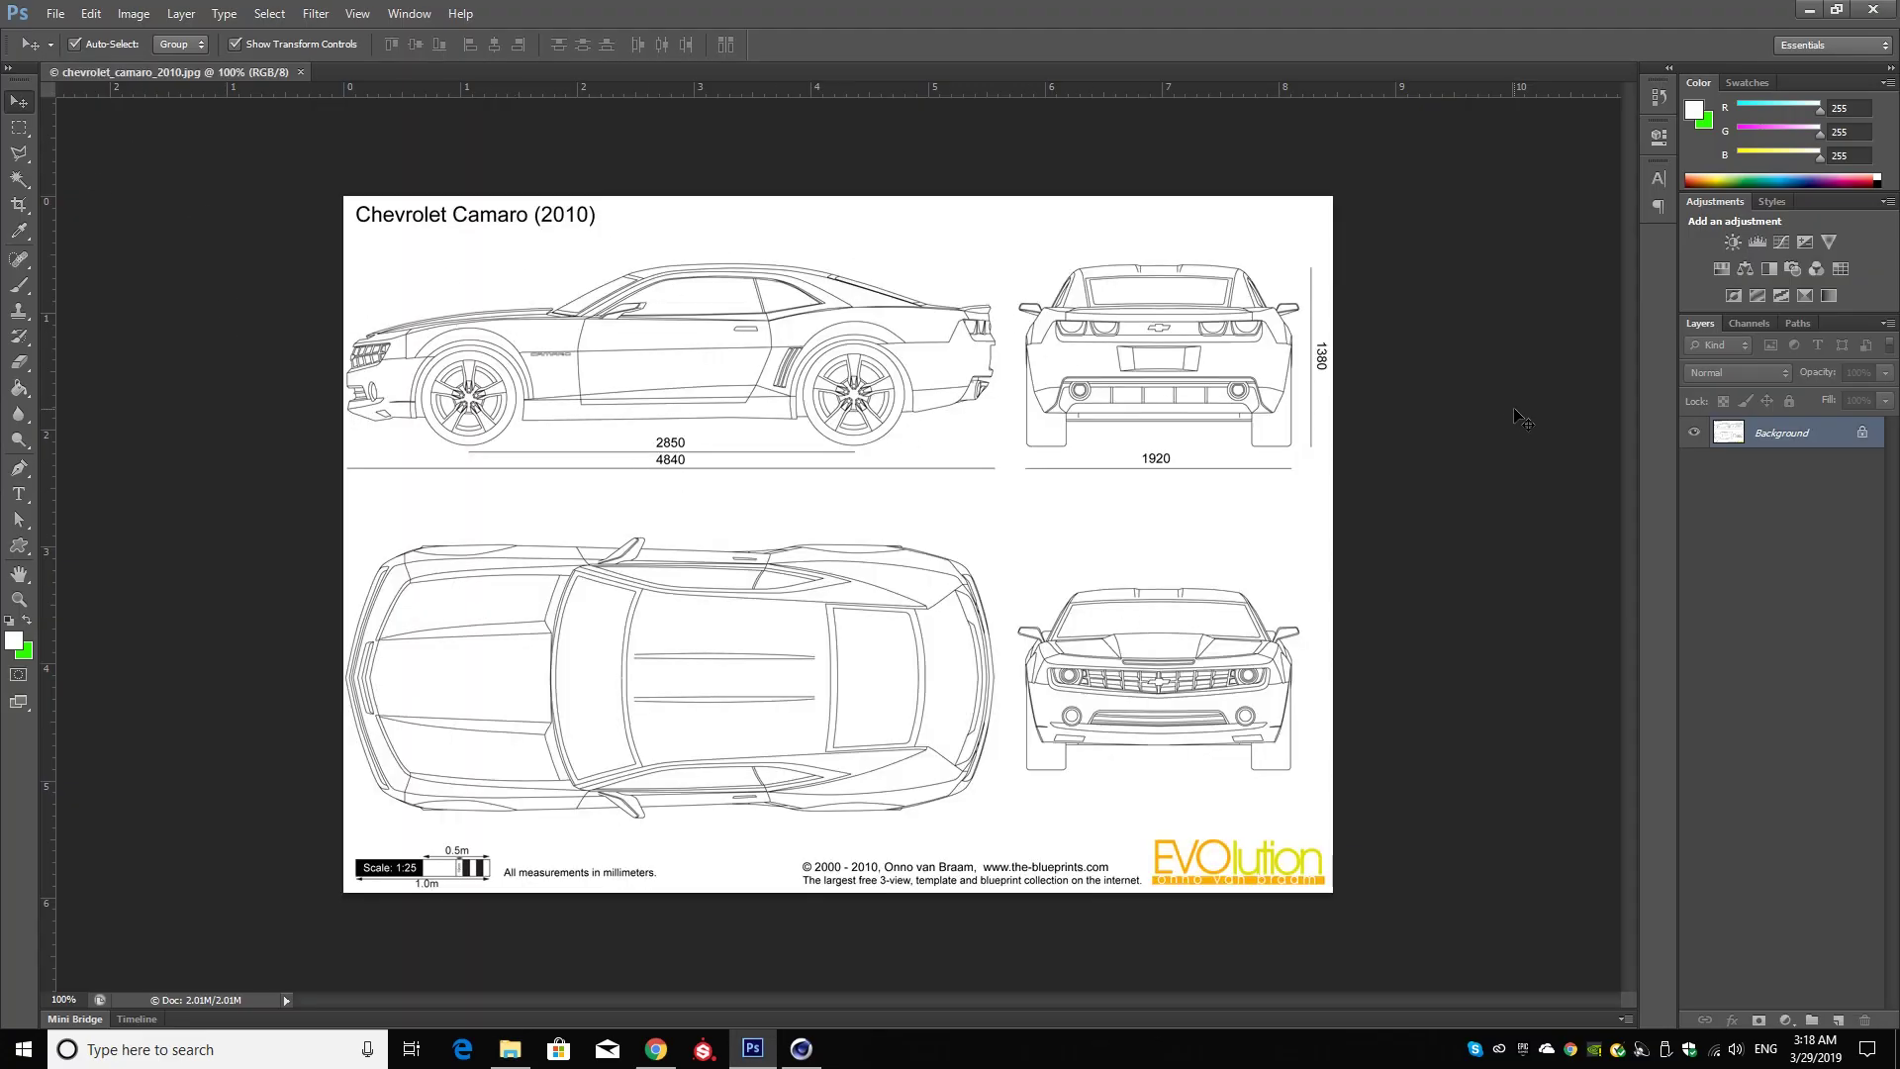
- Copy the marquee-selected side profile onto Layer 1 and convert it to a Smart Object
{"action": "left_click", "coordinate": [21, 128]}
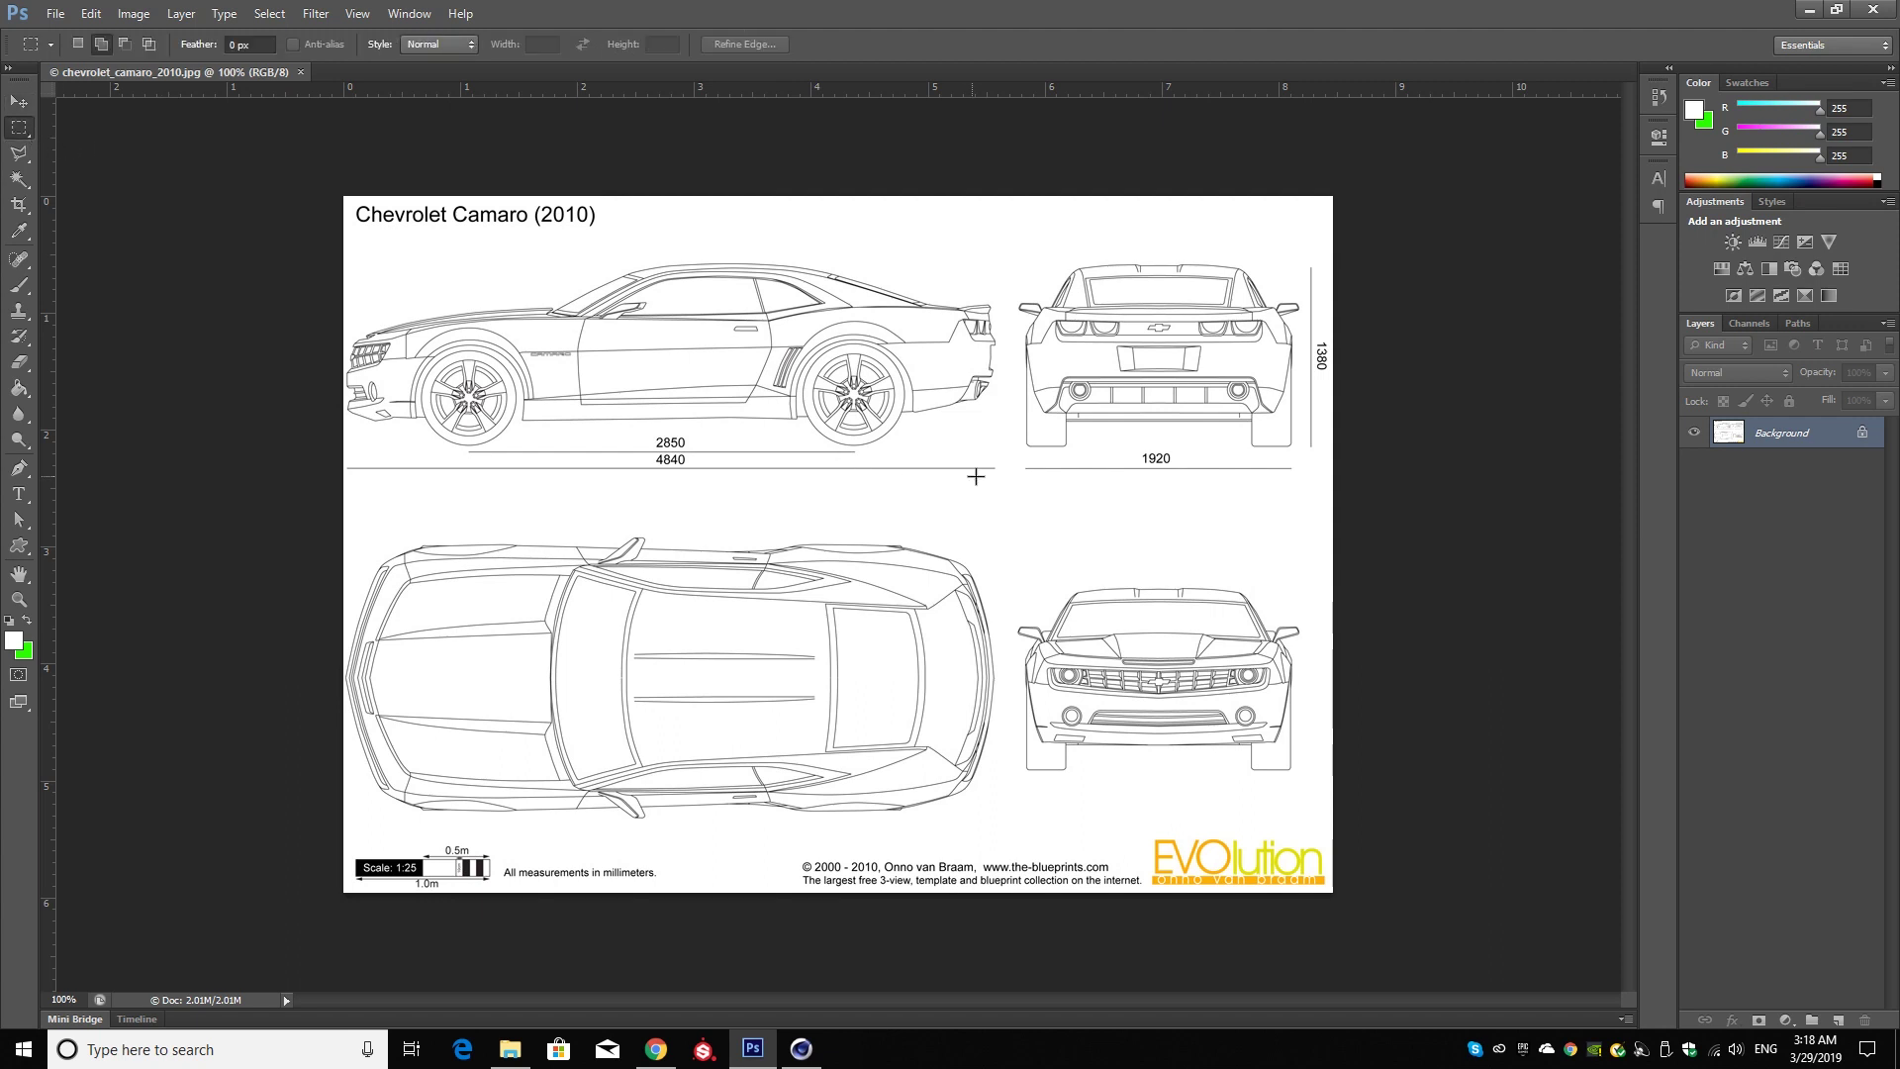
{"action": "left_click_drag", "start_coordinate": [1004, 475], "coordinate": [316, 245]}
{"action": "right_click", "coordinate": [536, 310]}
{"action": "left_click", "coordinate": [772, 291]}
{"action": "key", "text": "ctrl+j"}
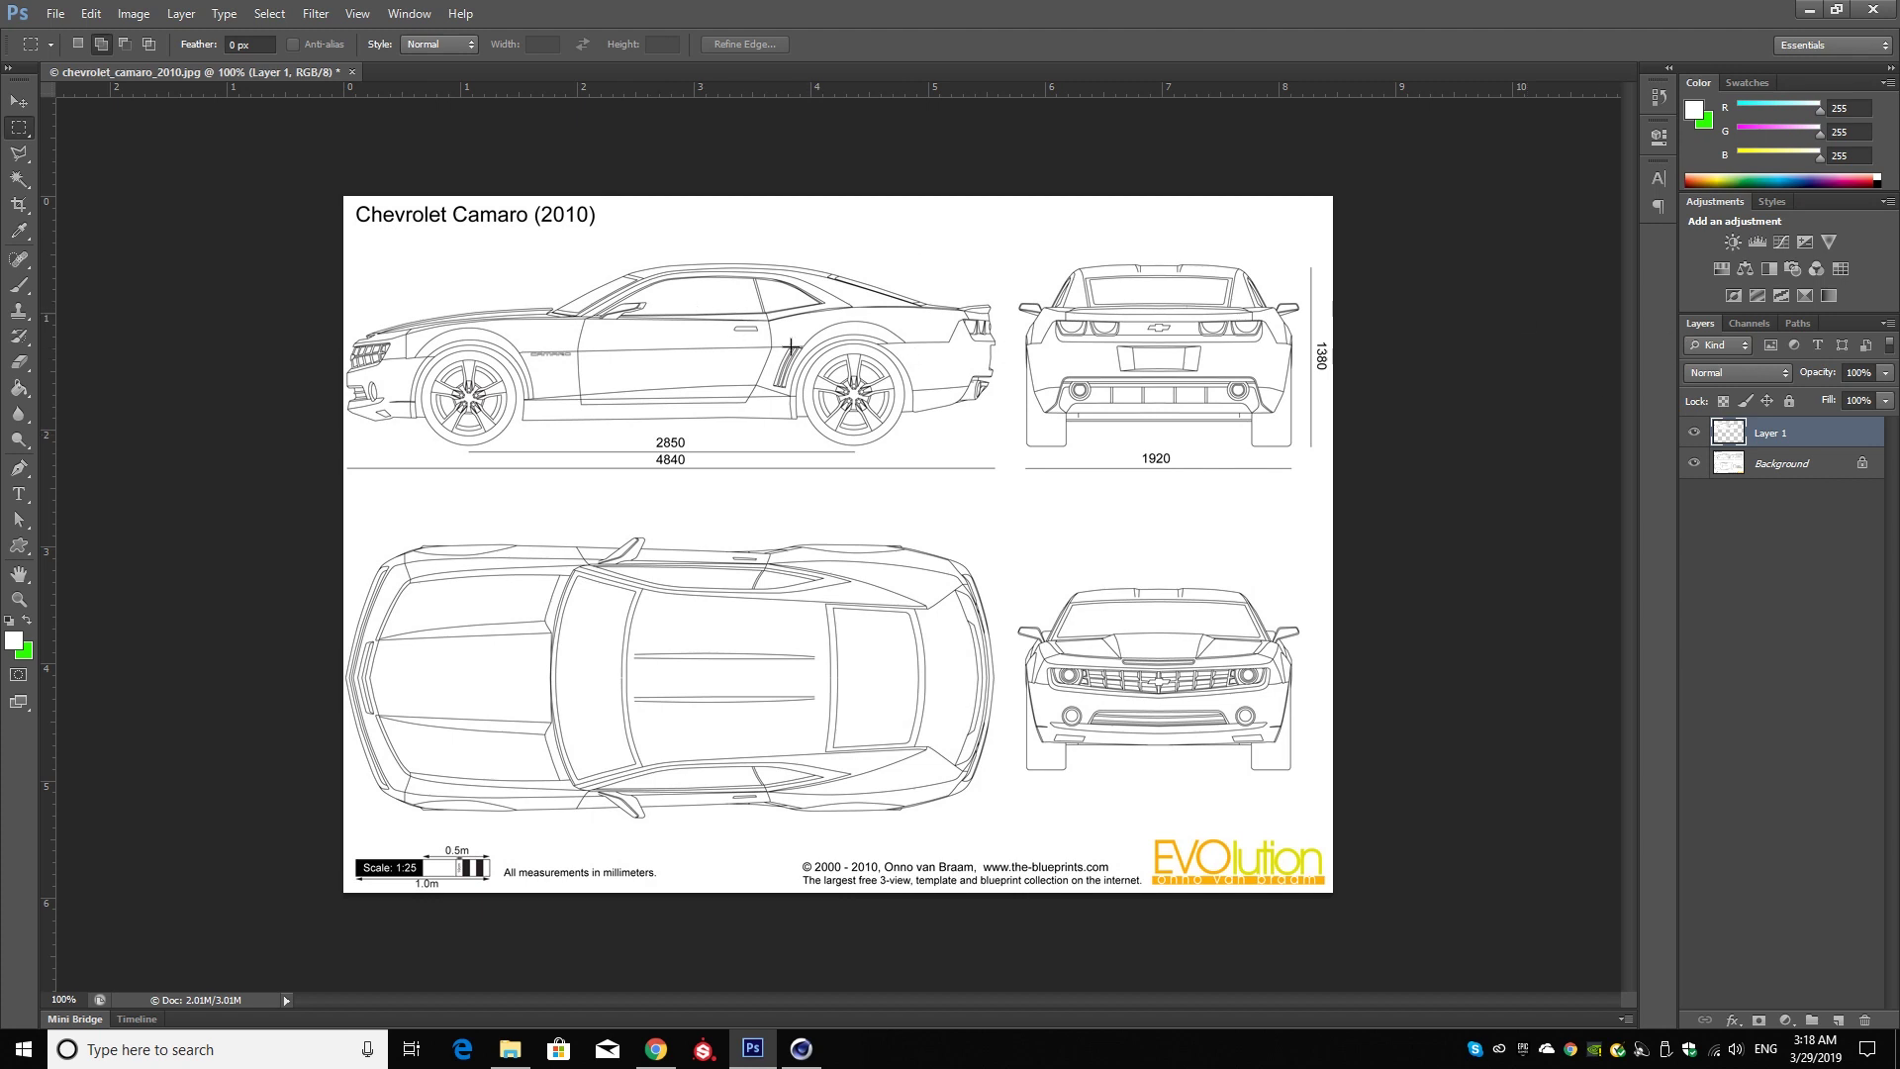
{"action": "right_click", "coordinate": [1808, 441]}
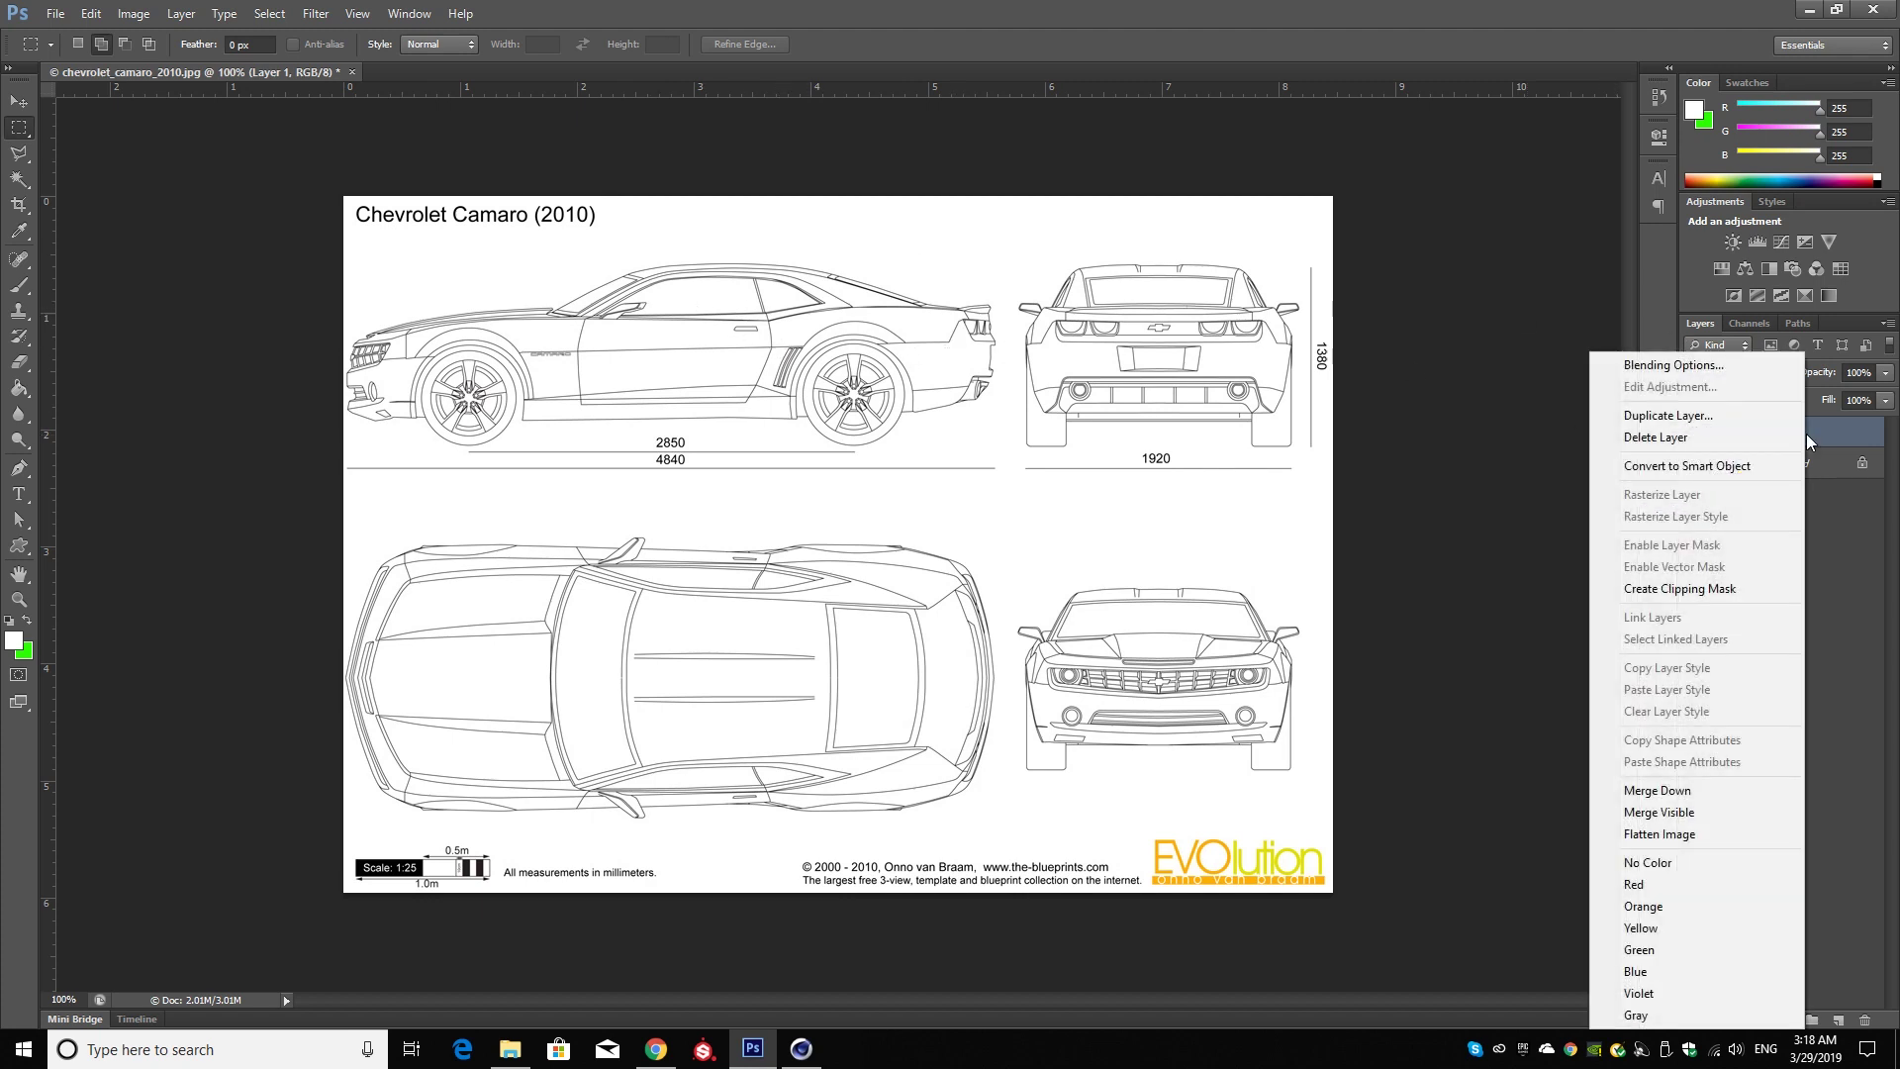
{"action": "left_click", "coordinate": [1763, 473]}
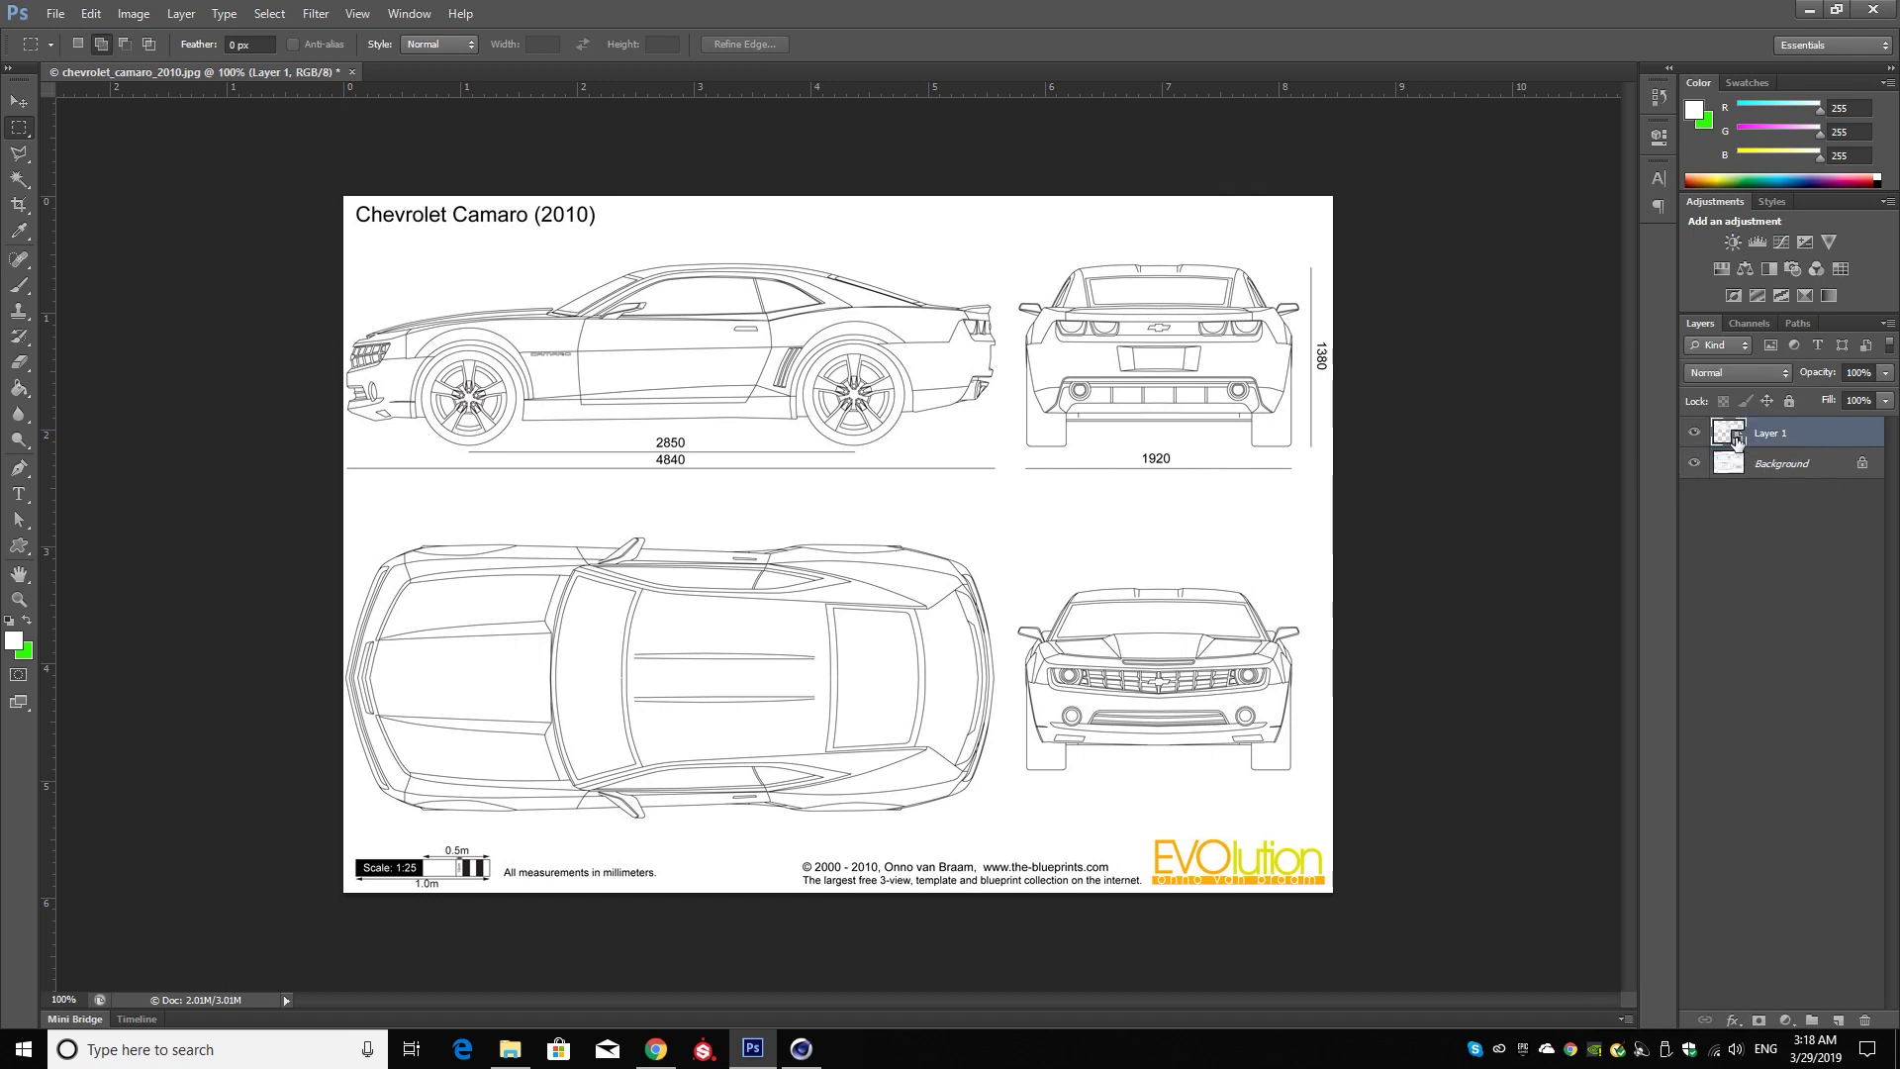
- Open Layer 1's contents and pull the crop edges to the roof, rear bumper and above the 4840 line
{"action": "double_click", "coordinate": [1739, 440]}
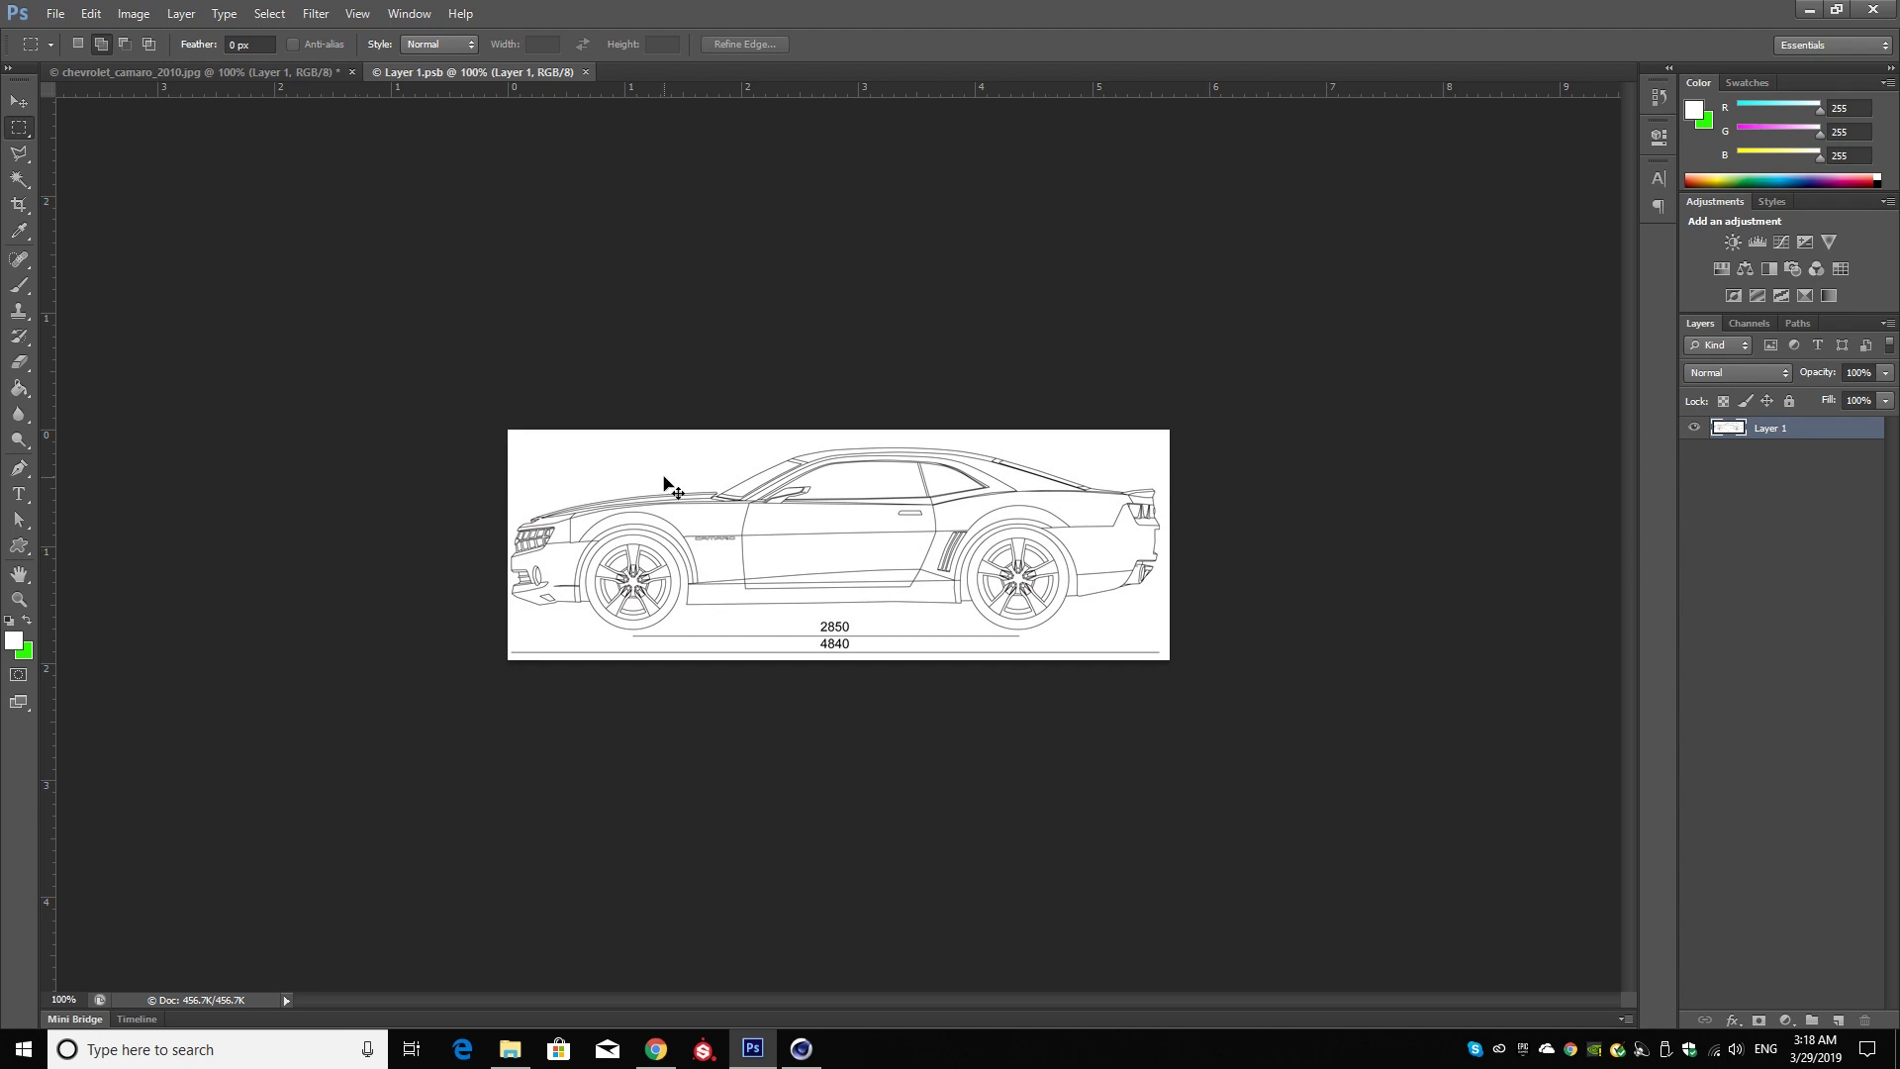
{"action": "key", "text": "ctrl+0"}
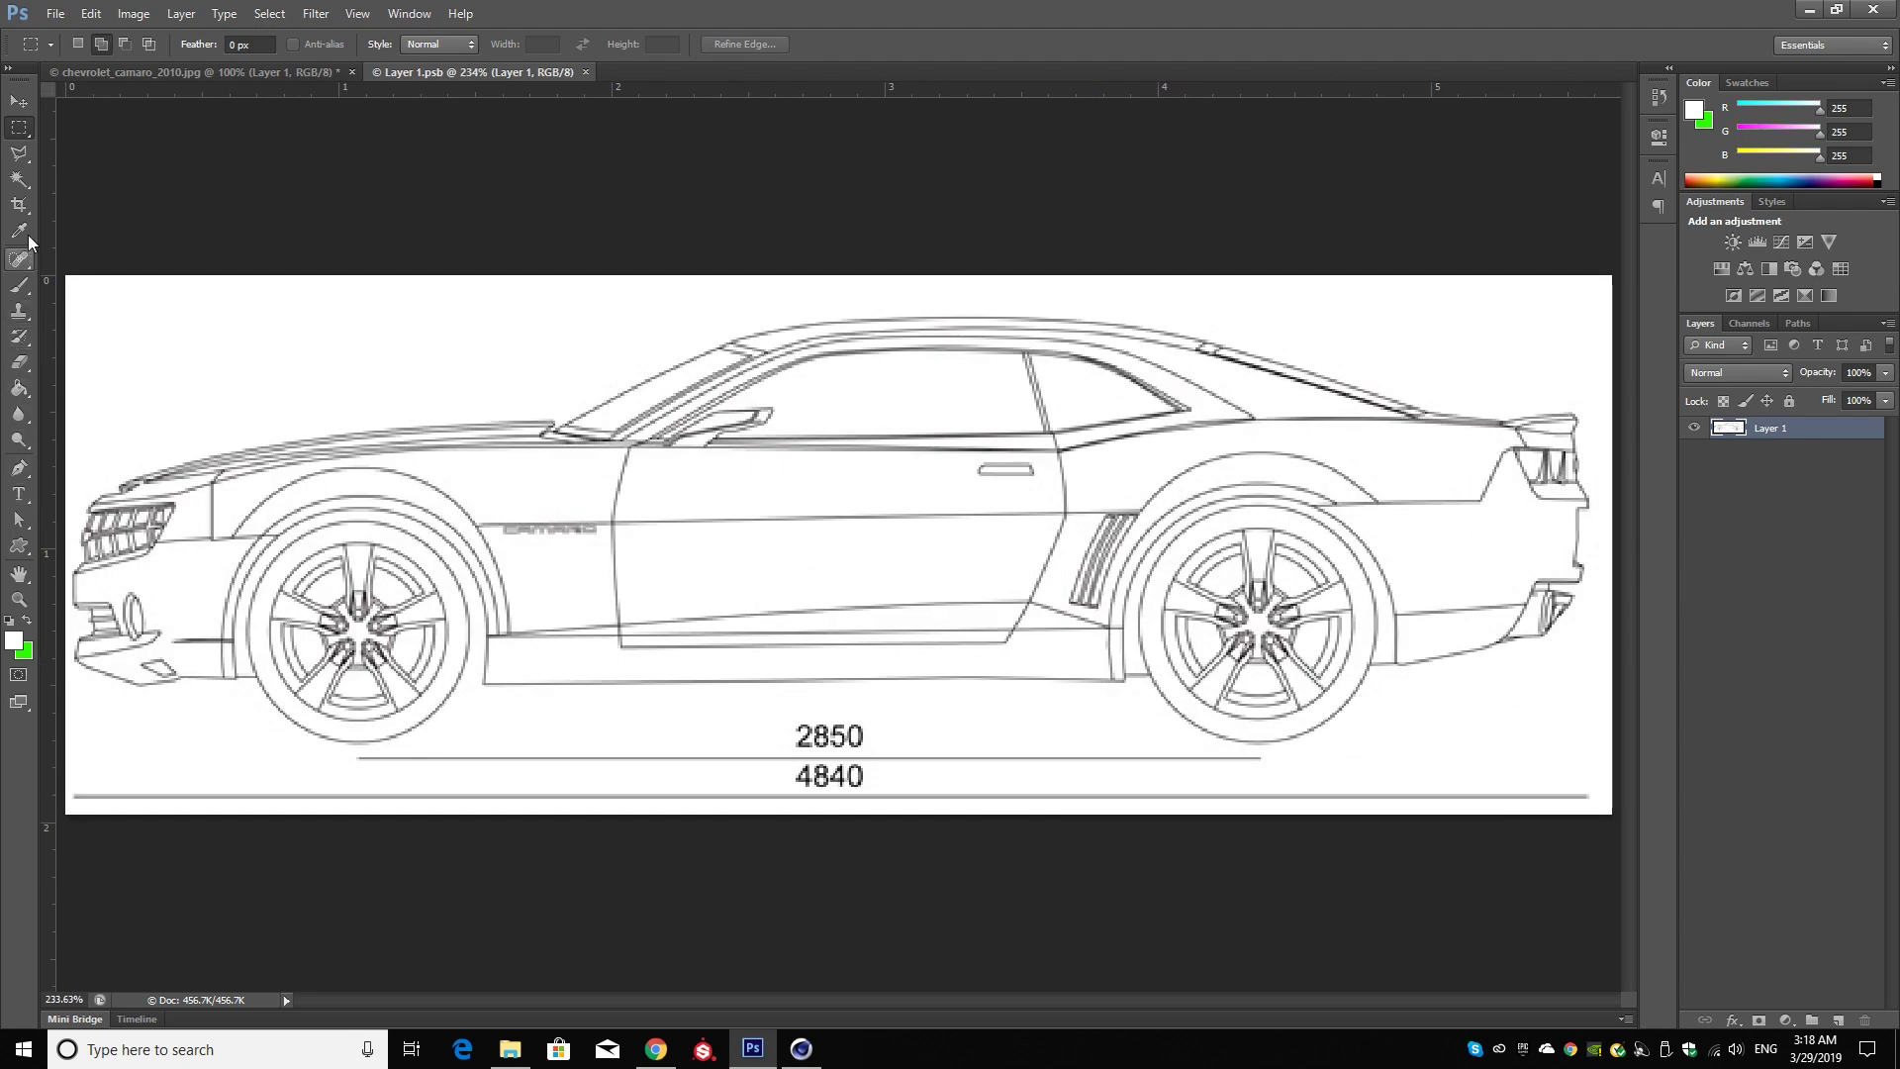
{"action": "left_click", "coordinate": [20, 206]}
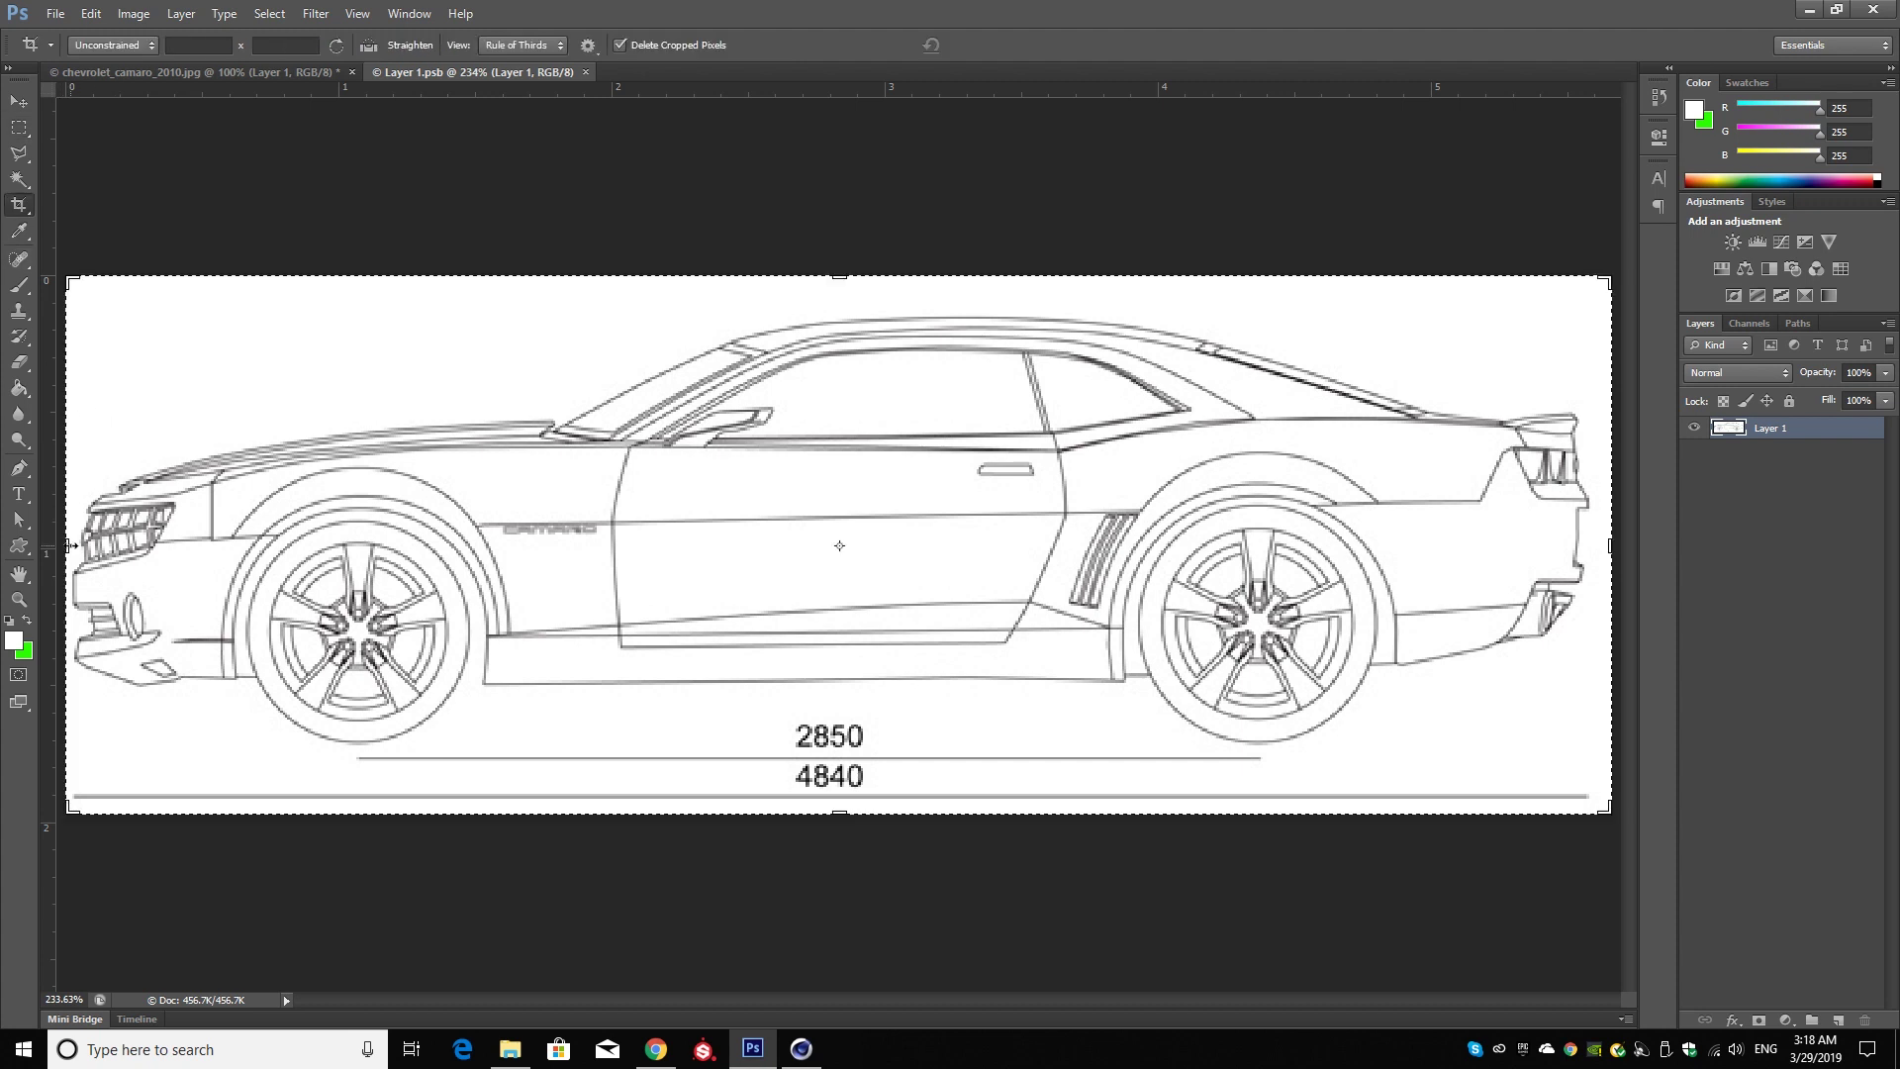
{"action": "left_click_drag", "start_coordinate": [71, 545], "coordinate": [75, 545]}
{"action": "left_click_drag", "start_coordinate": [833, 274], "coordinate": [830, 292]}
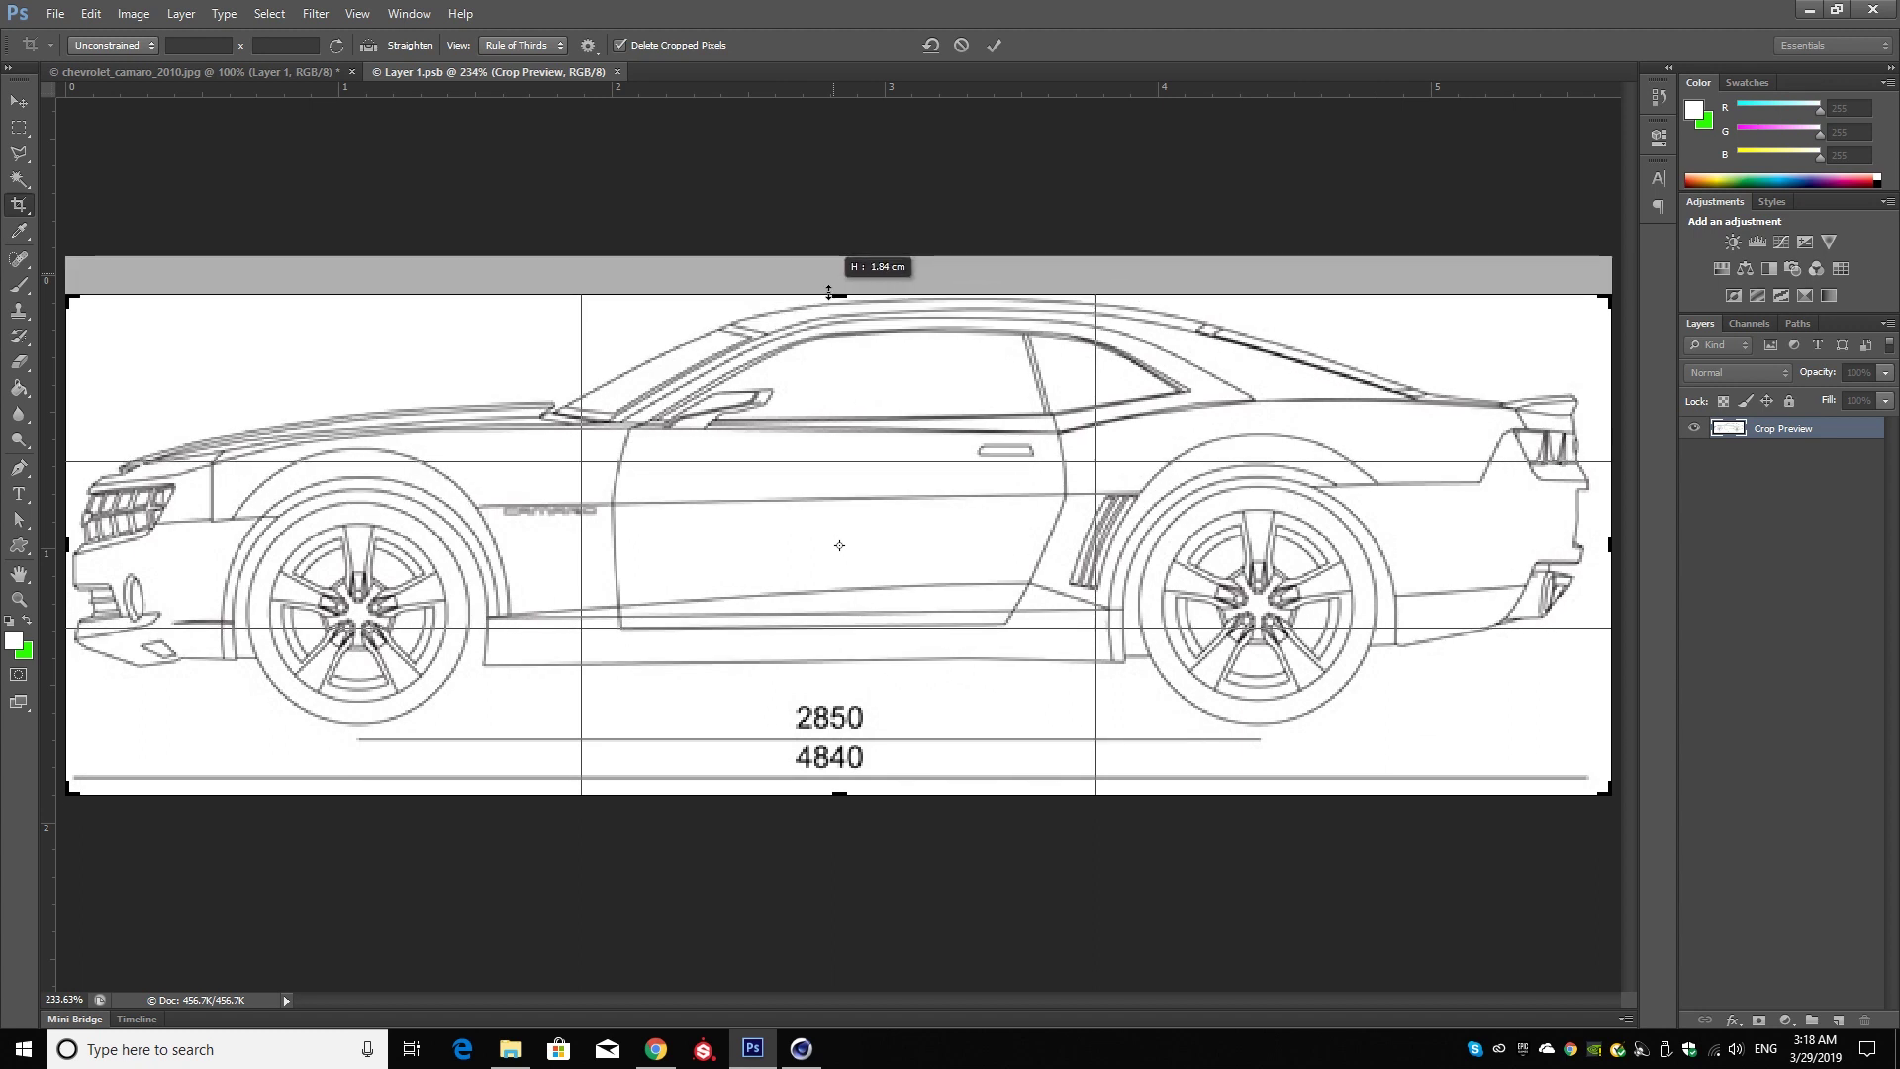
{"action": "left_click_drag", "start_coordinate": [829, 294], "coordinate": [829, 295]}
{"action": "left_click_drag", "start_coordinate": [839, 794], "coordinate": [843, 762]}
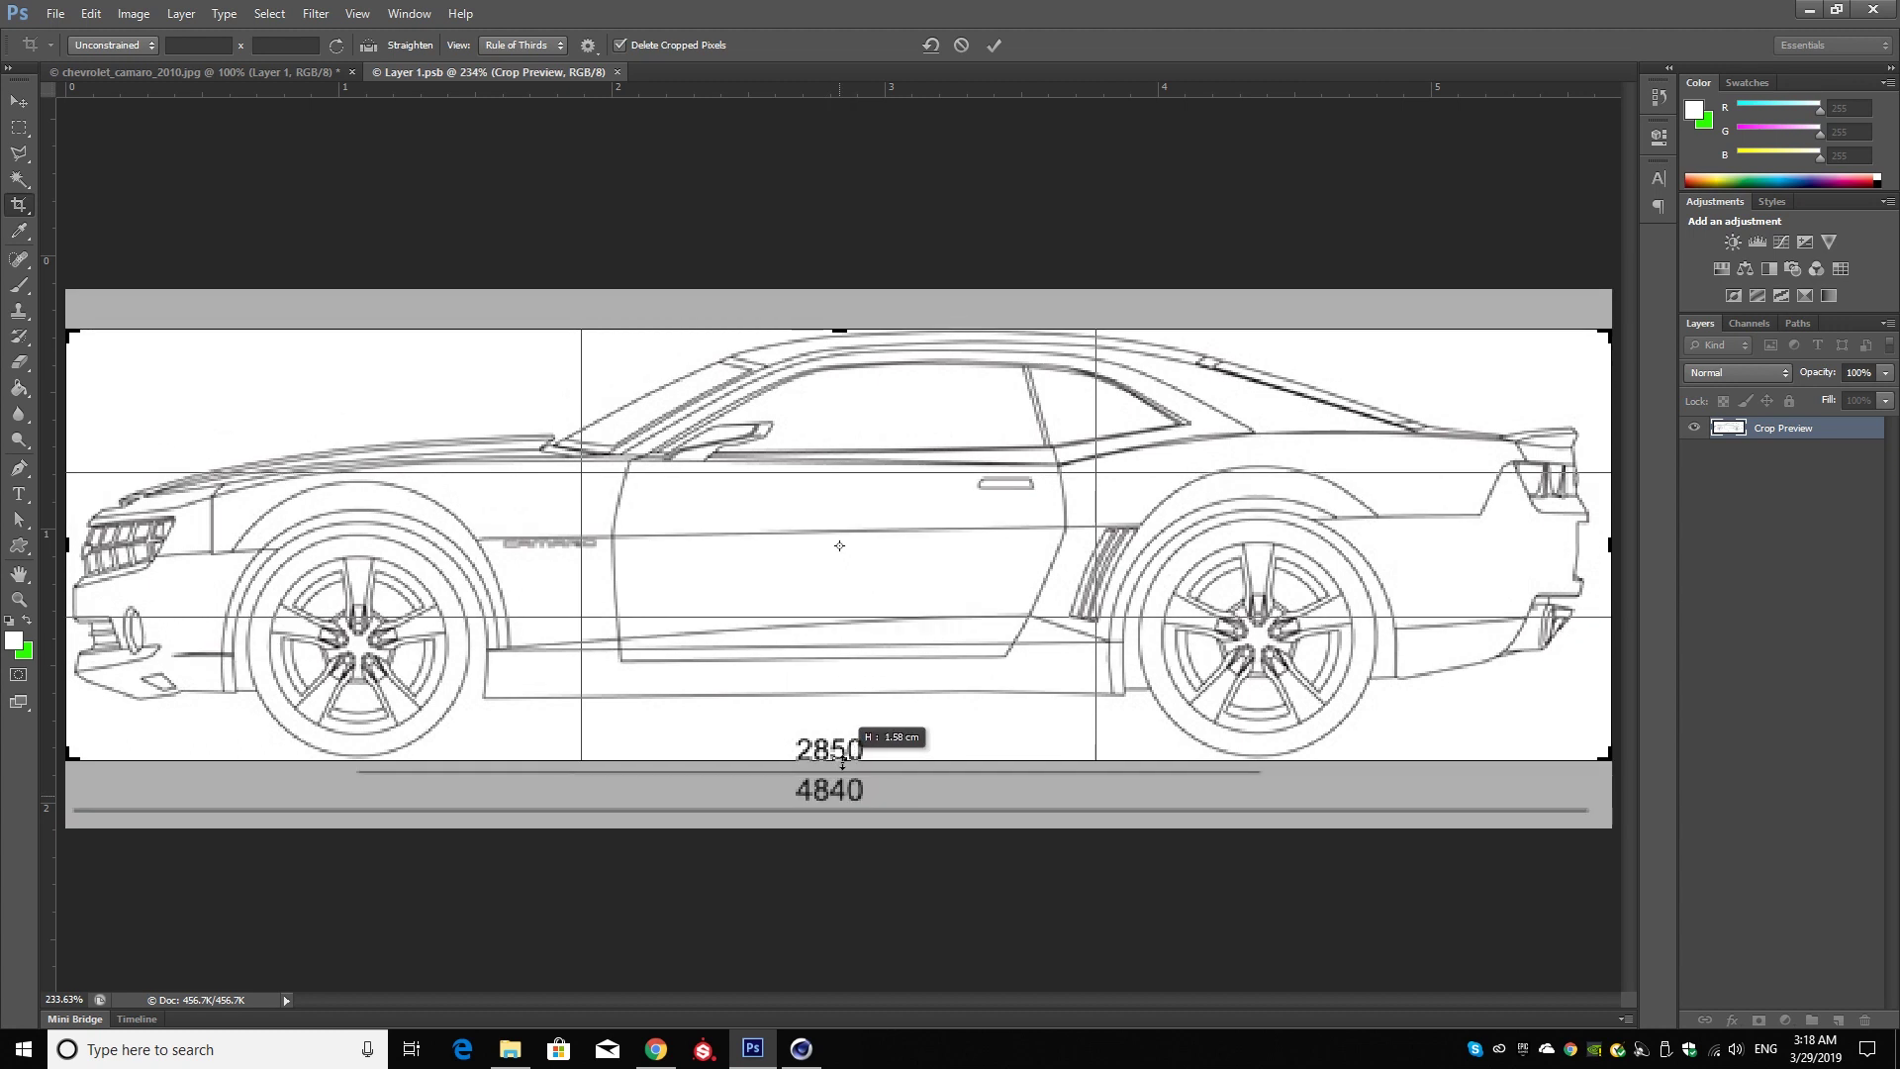
{"action": "left_click_drag", "start_coordinate": [842, 762], "coordinate": [842, 761]}
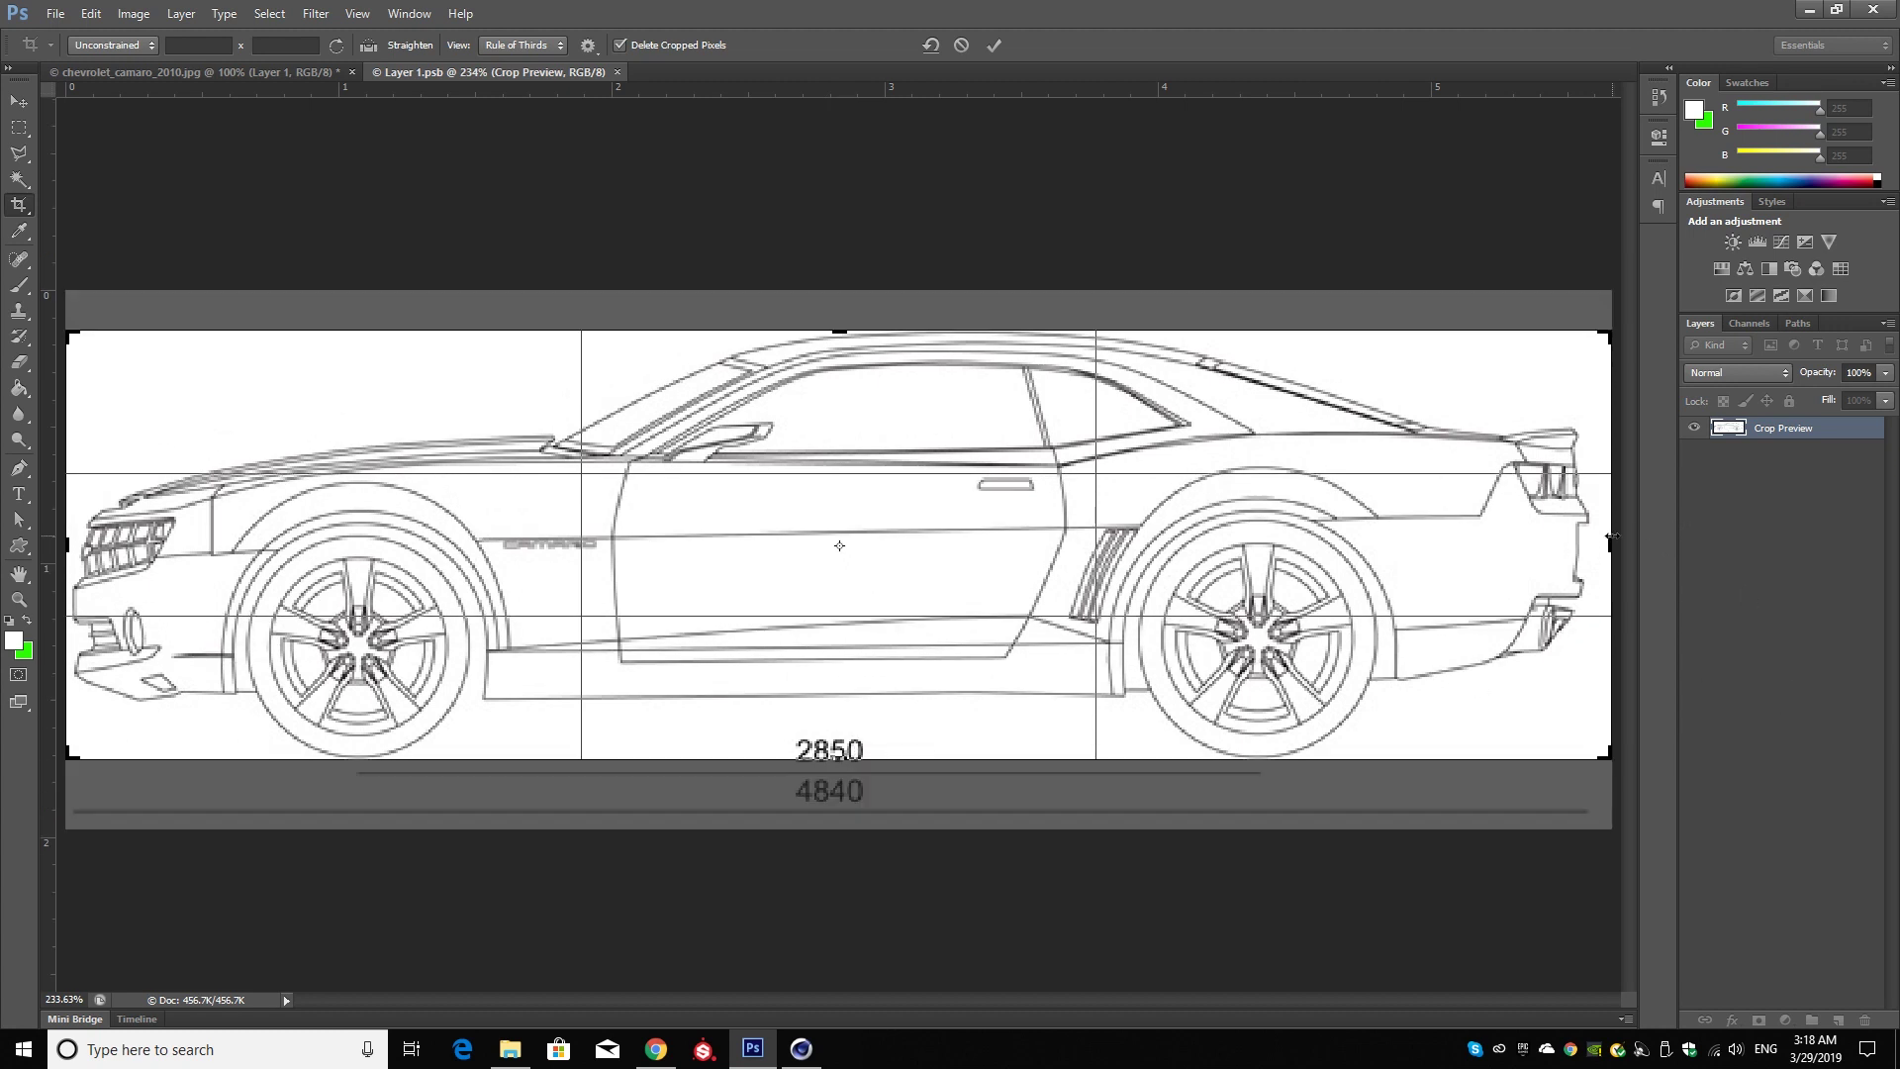
{"action": "left_click_drag", "start_coordinate": [1610, 544], "coordinate": [1600, 546]}
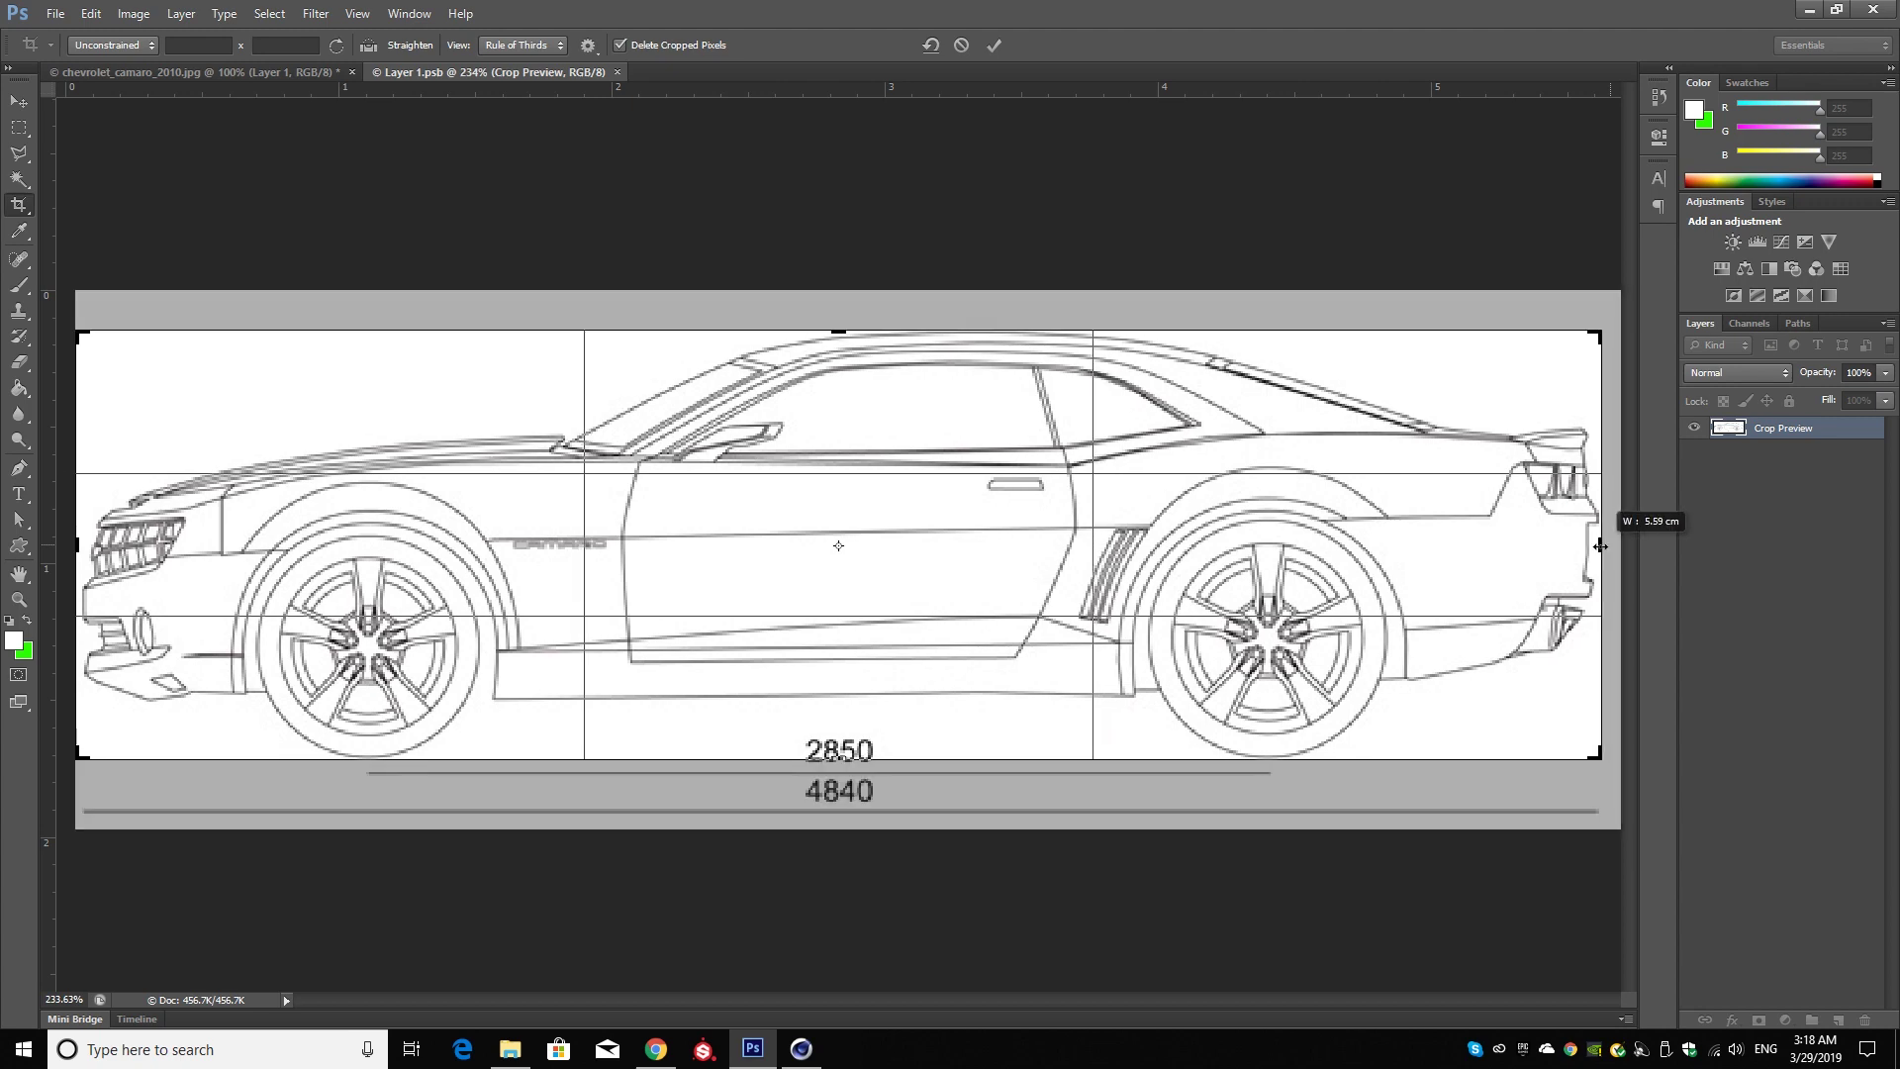
{"action": "left_click_drag", "start_coordinate": [1600, 545], "coordinate": [1599, 546]}
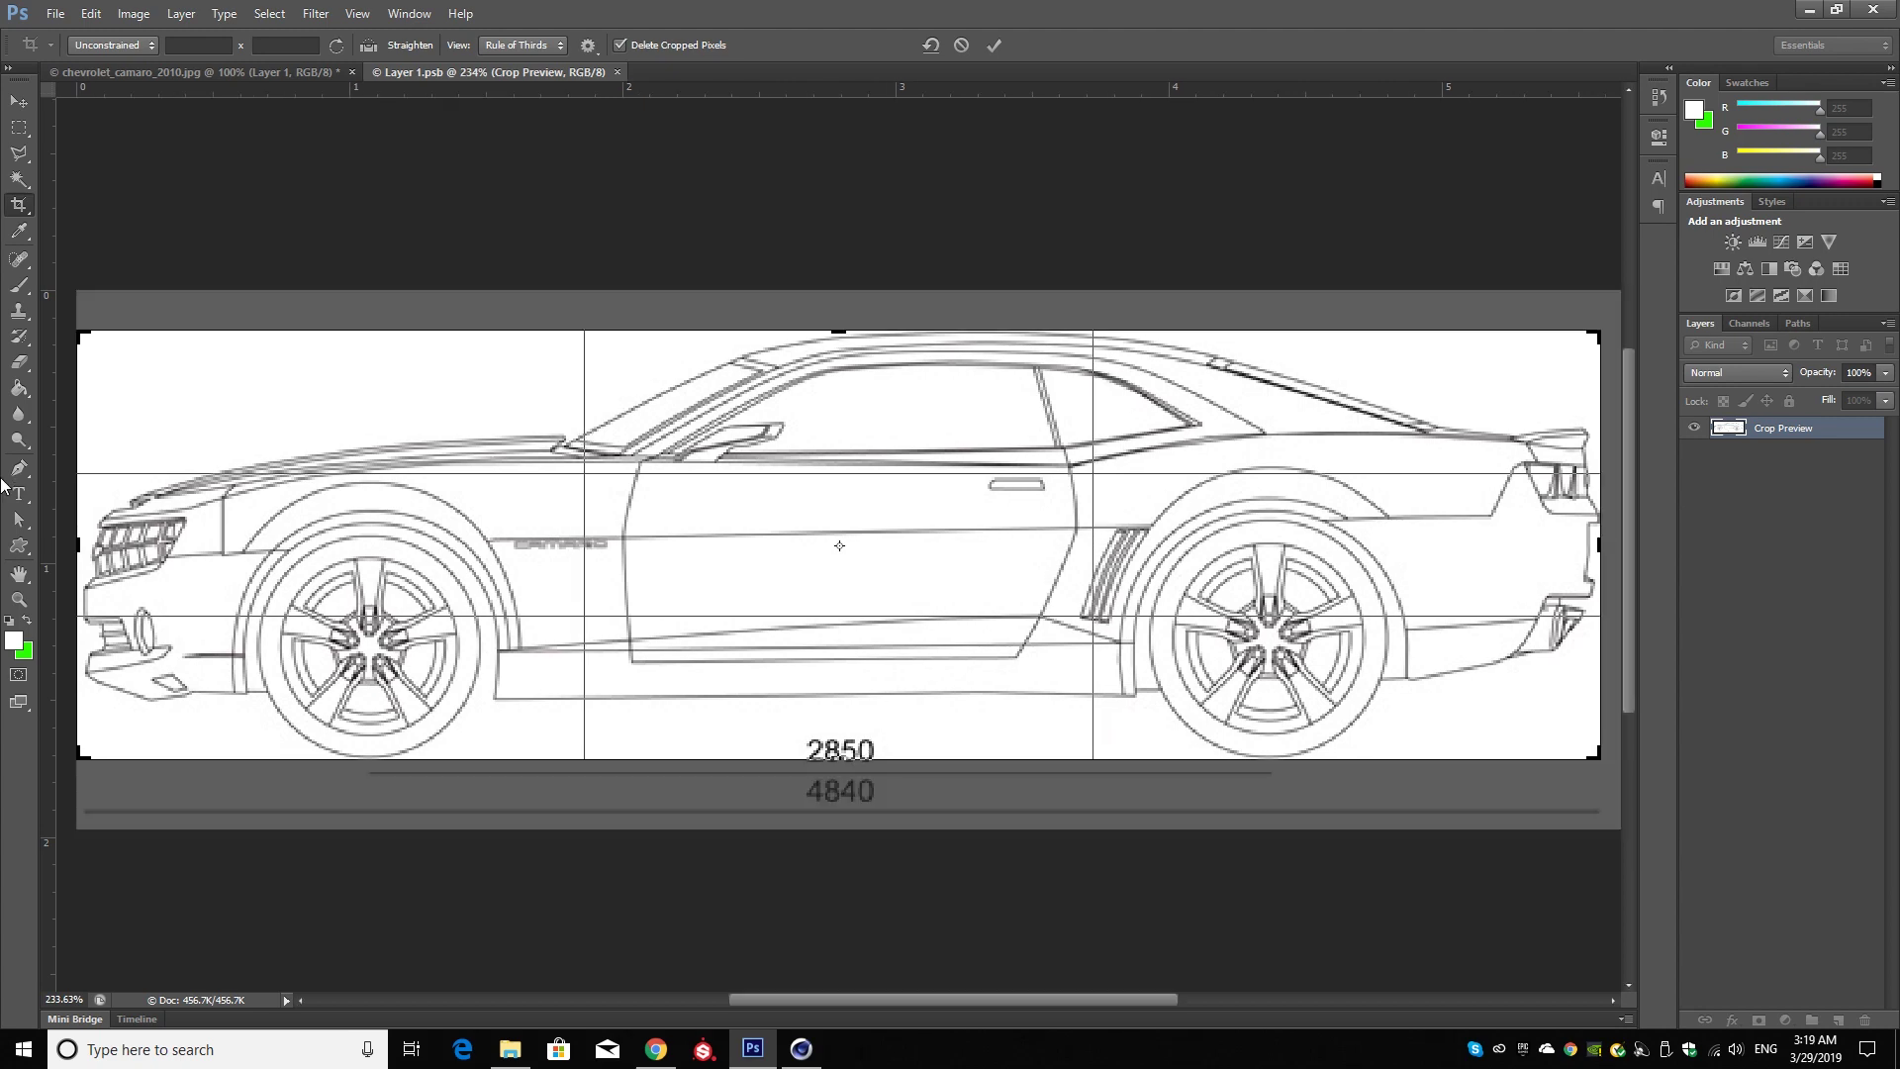
- Set the left crop edge at the front bumper and commit the crop
{"action": "key", "text": "ctrl+plus"}
{"action": "key", "text": "ctrl+plus"}
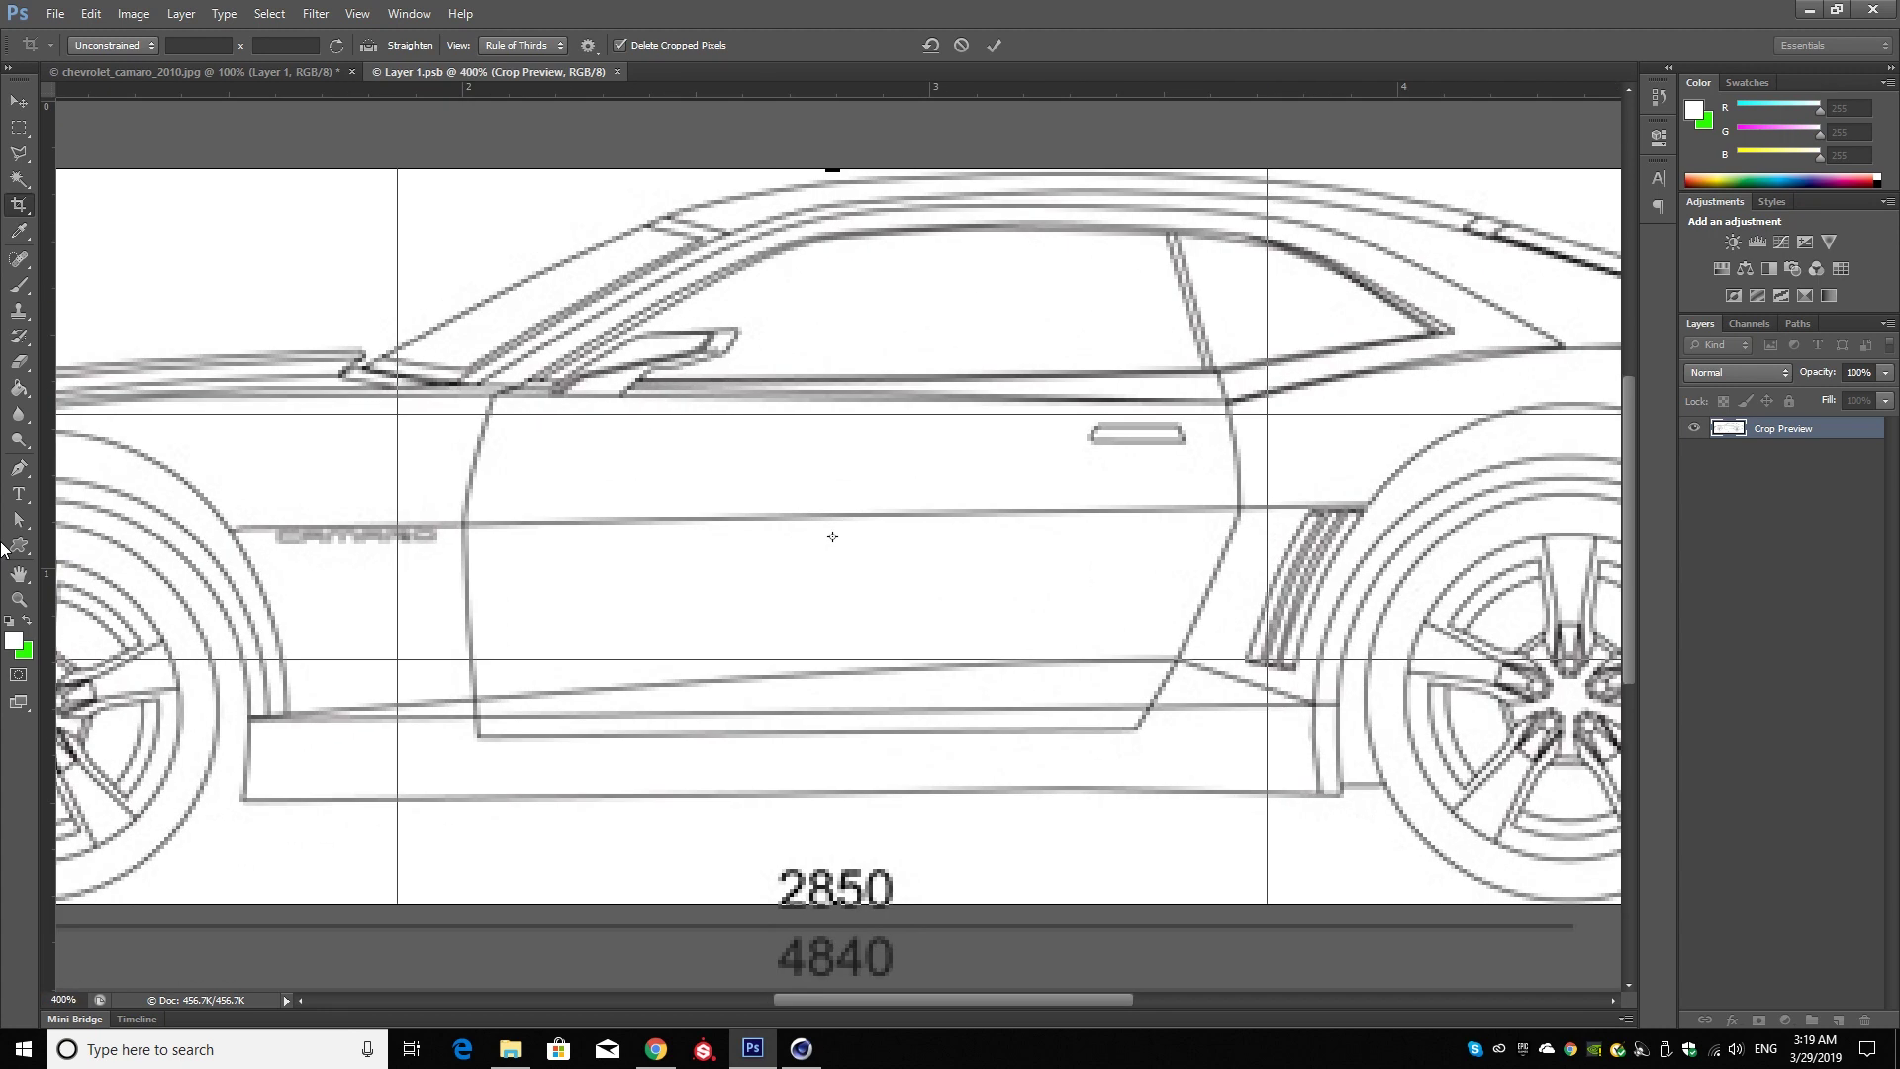
{"action": "left_click_drag", "start_coordinate": [297, 537], "coordinate": [1173, 597]}
{"action": "key", "text": "ctrl+r"}
{"action": "left_click_drag", "start_coordinate": [825, 572], "coordinate": [832, 574]}
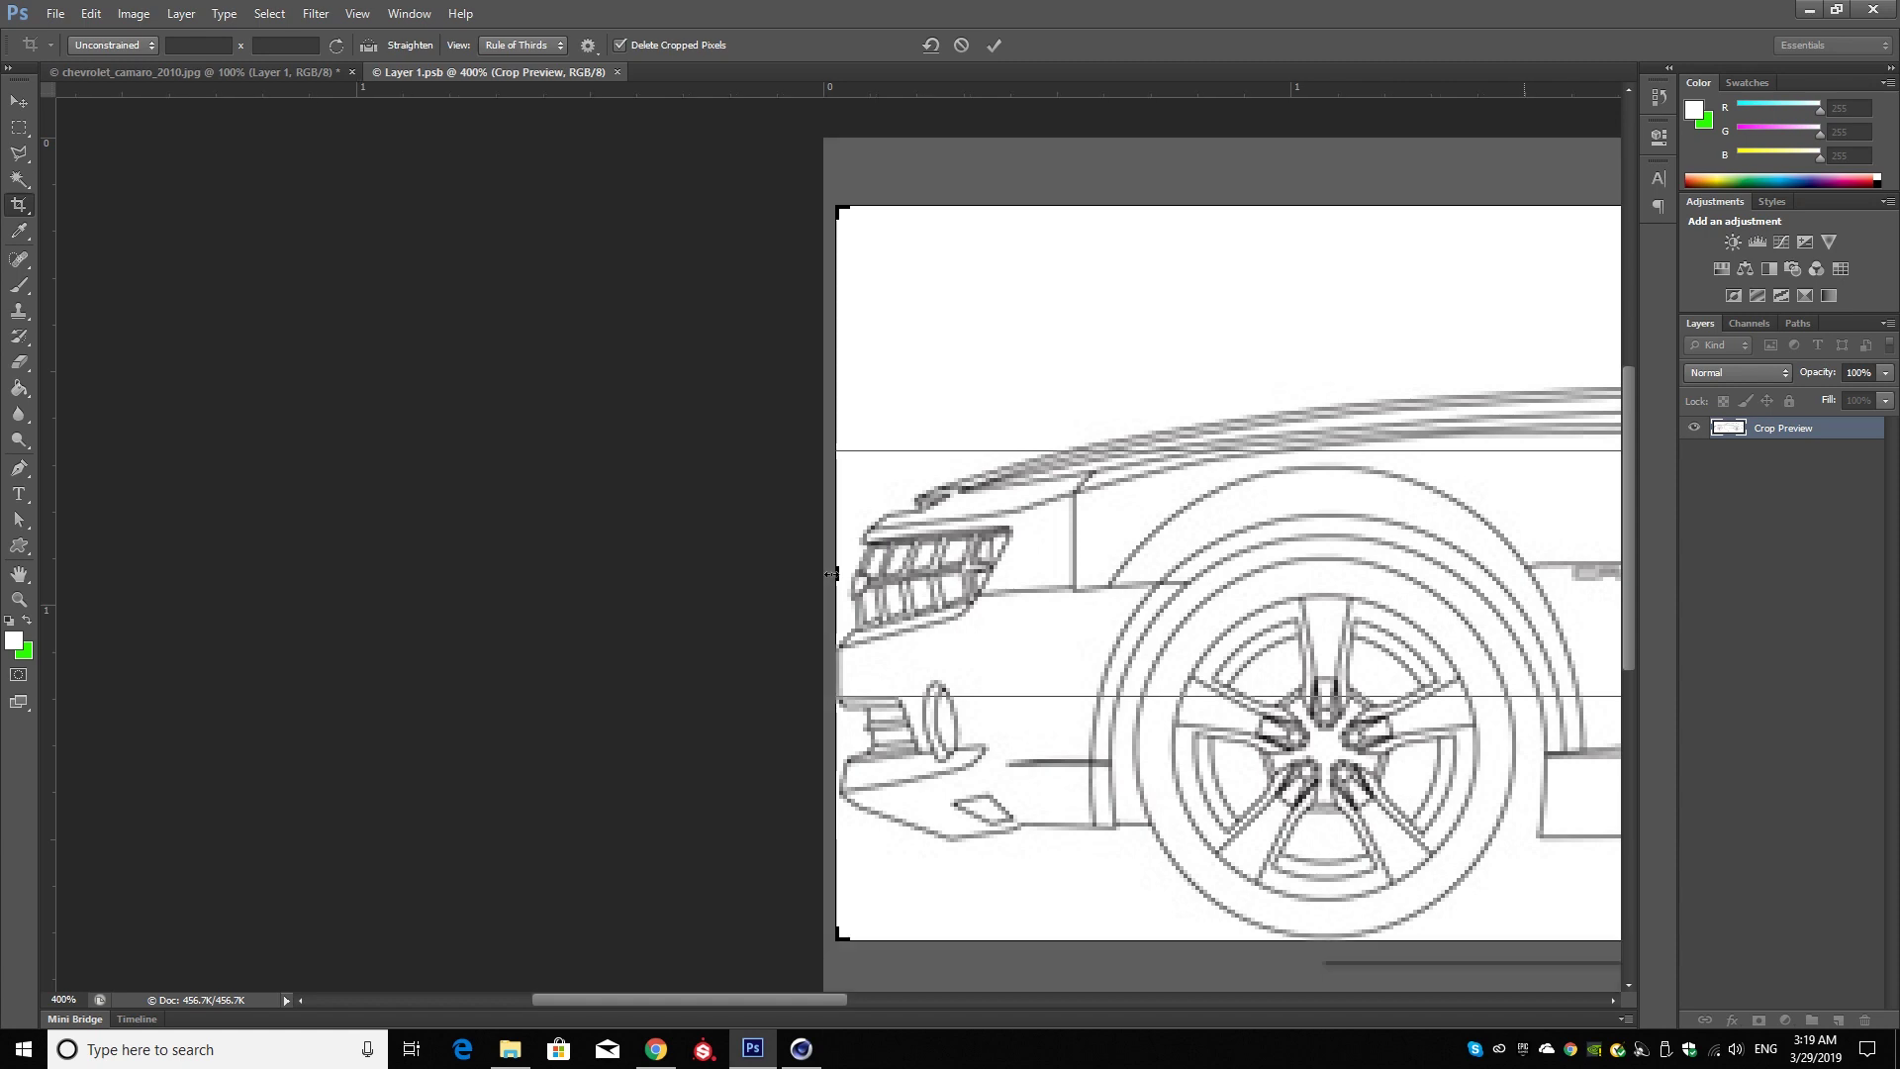
{"action": "key", "text": "Return"}
{"action": "key", "text": "ctrl+0"}
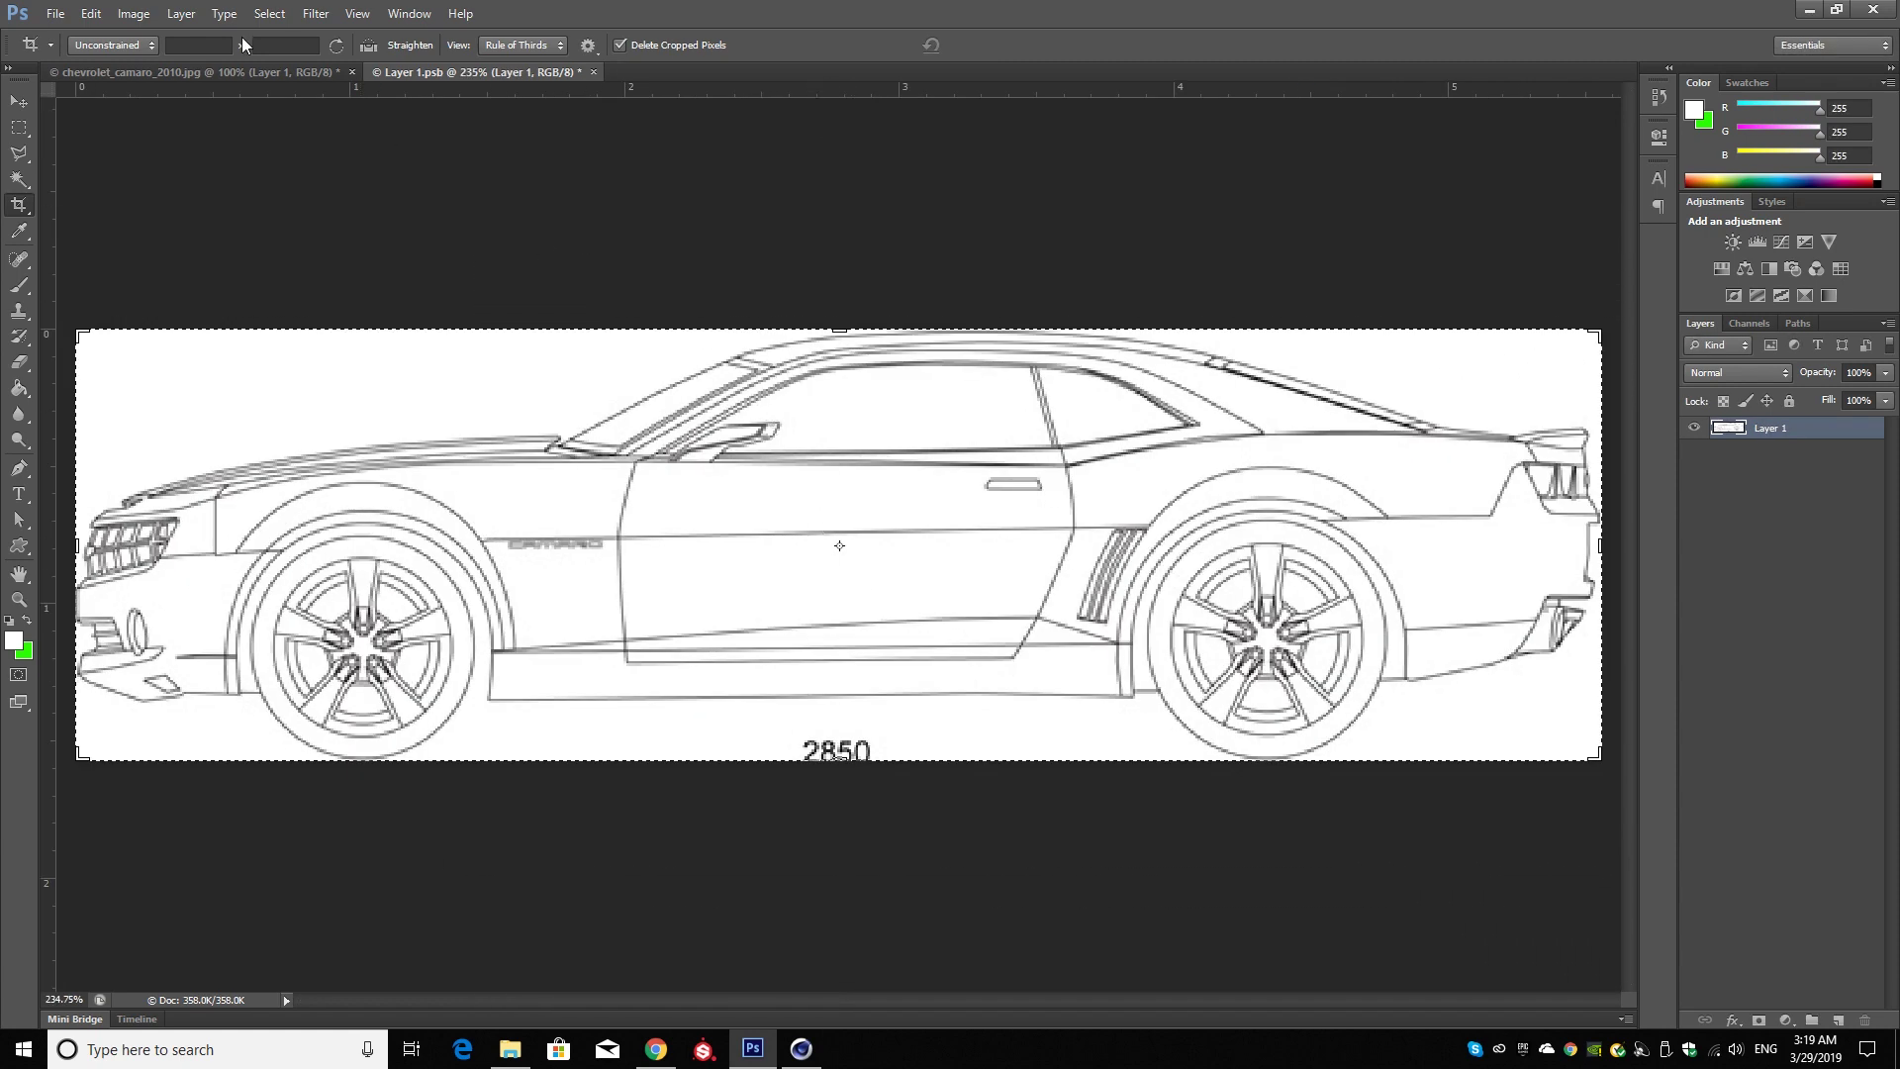
- Start Save As and browse to the 11.blue print folder on drive D
{"action": "left_click", "coordinate": [55, 13]}
{"action": "left_click", "coordinate": [95, 250]}
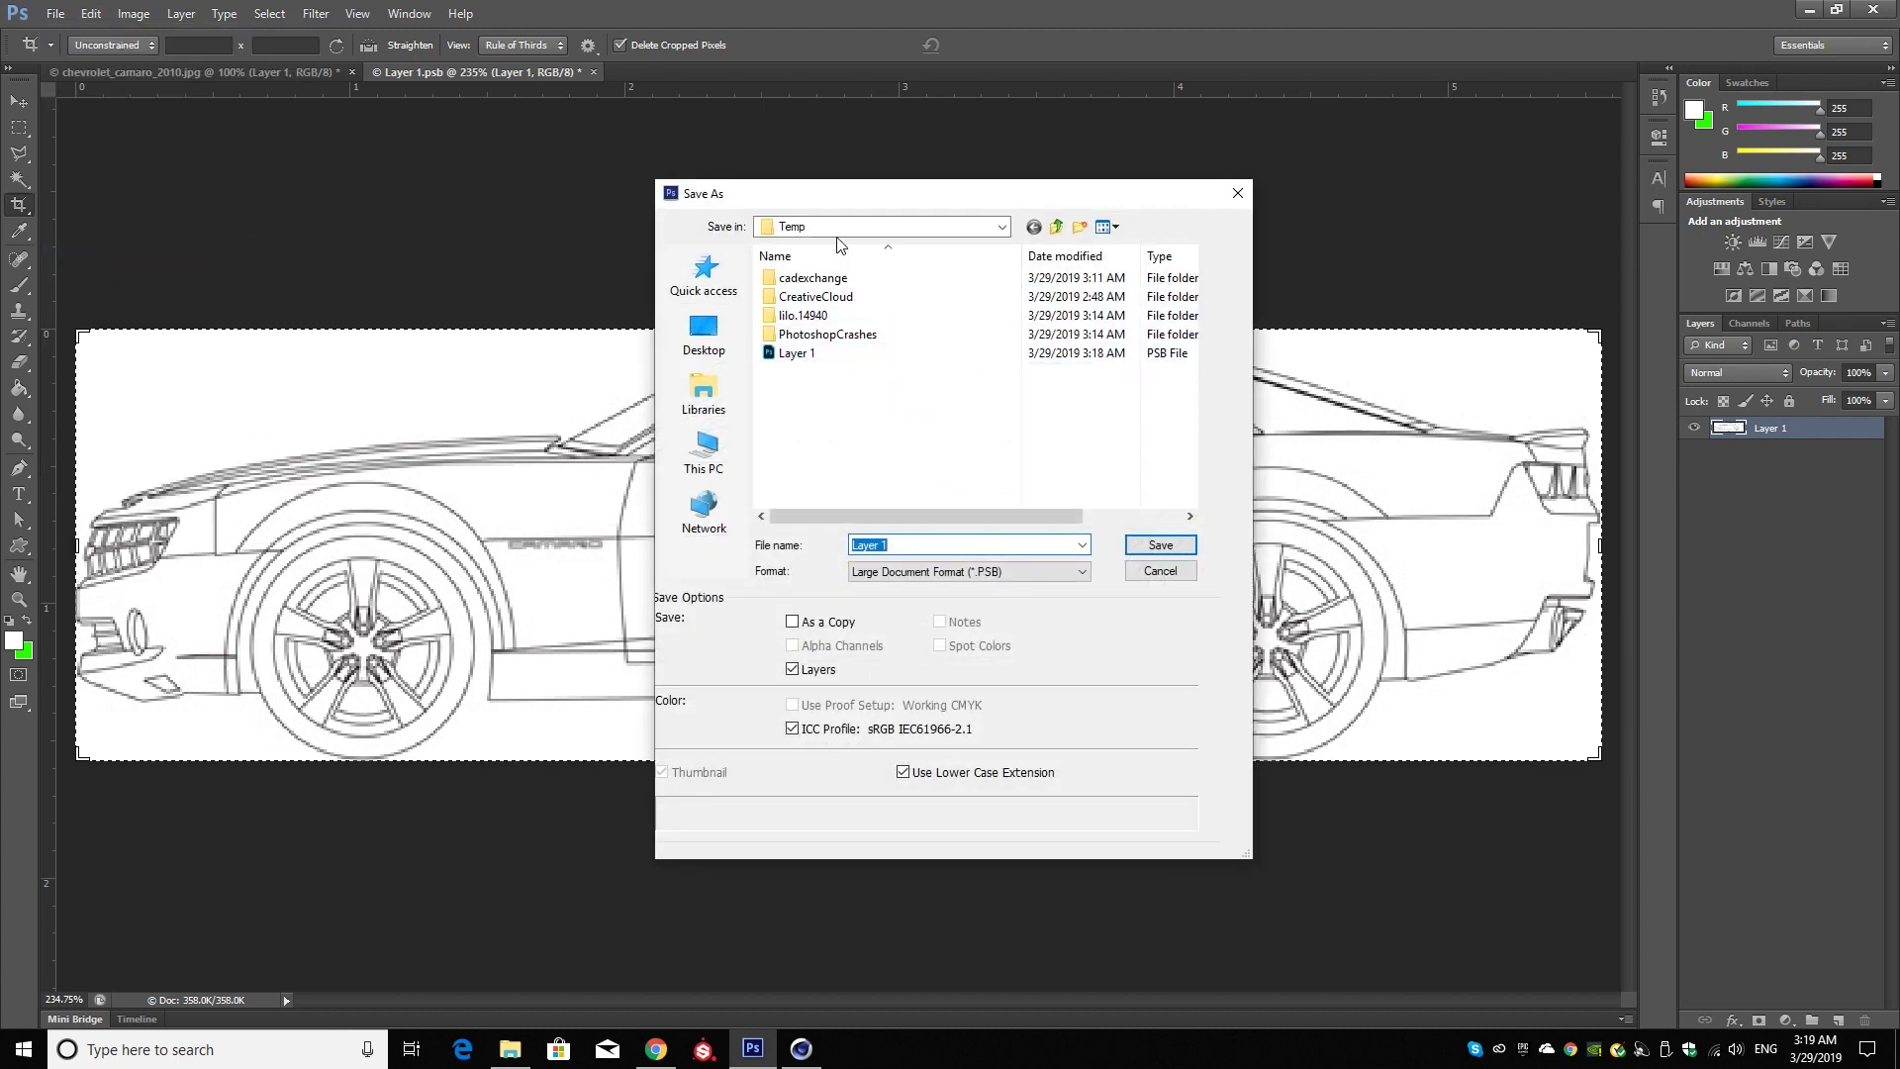
{"action": "left_click", "coordinate": [703, 453]}
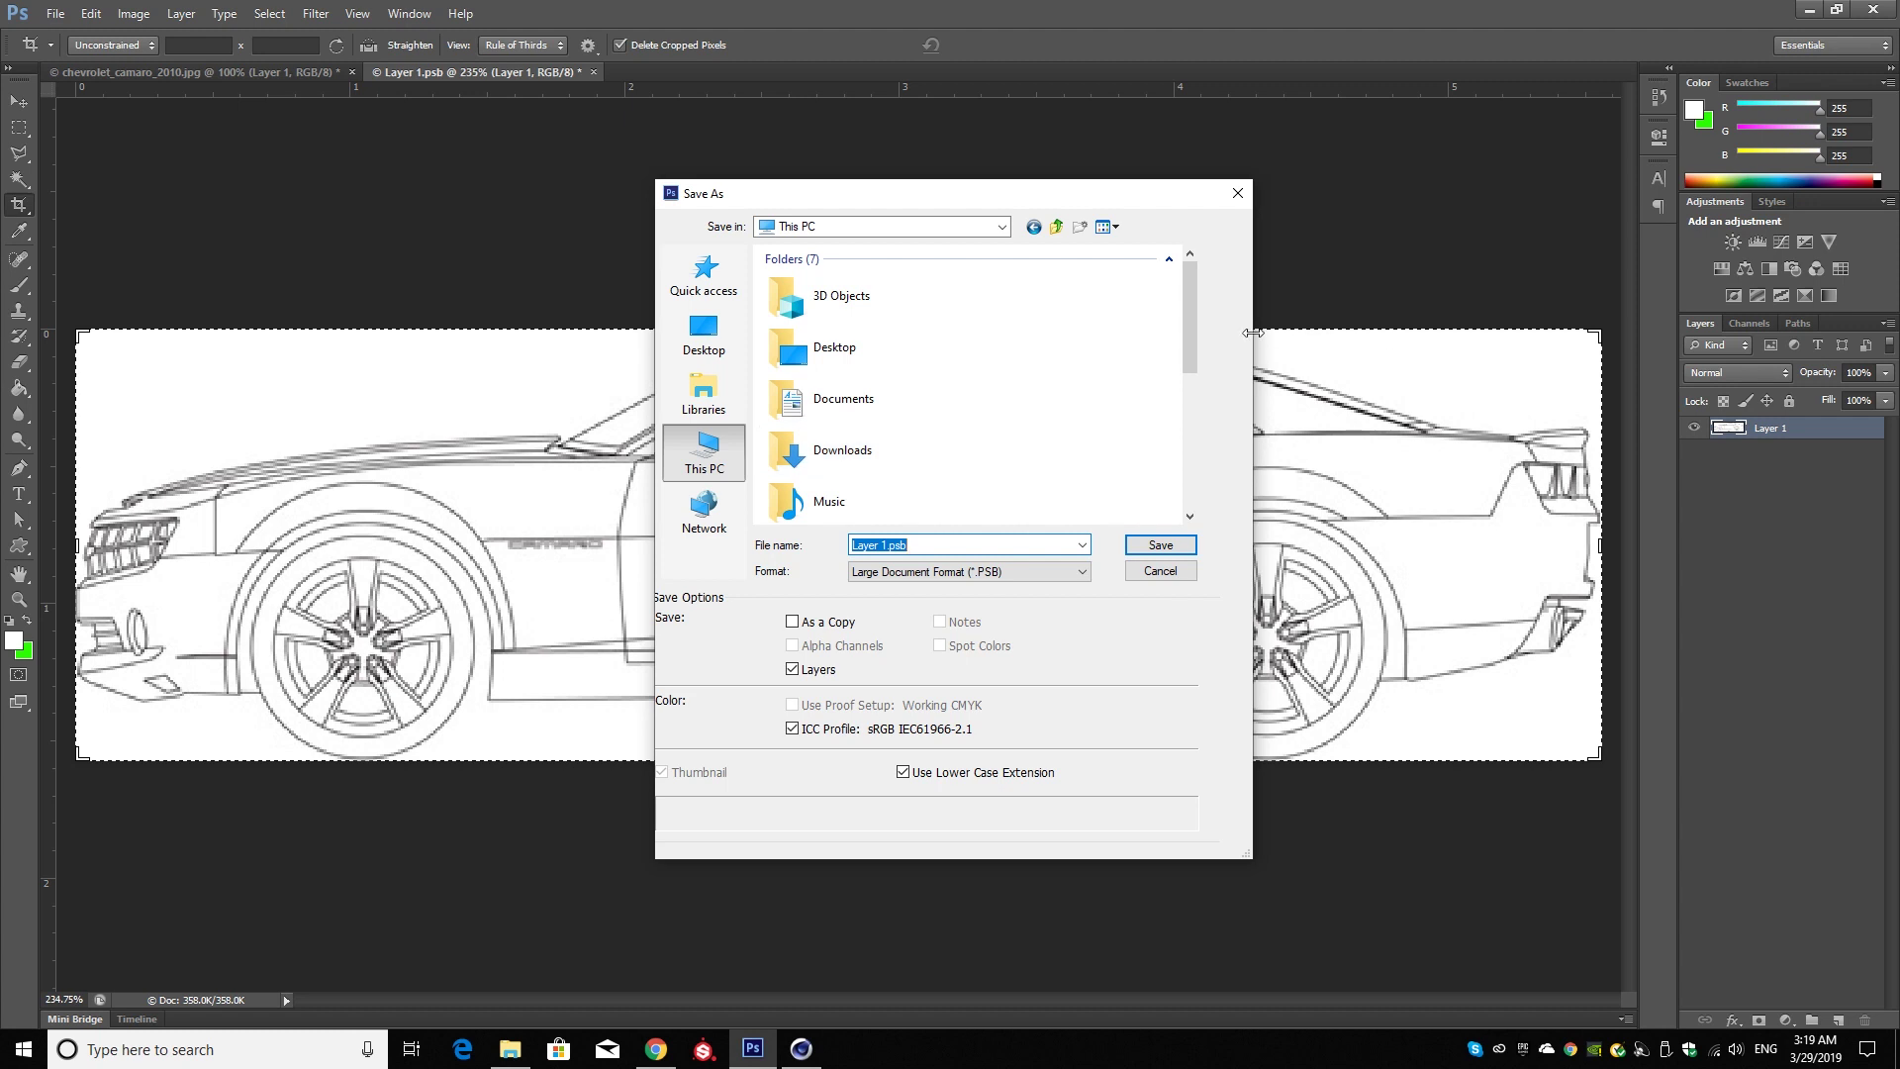
{"action": "left_click_drag", "start_coordinate": [1187, 338], "coordinate": [1187, 455]}
{"action": "double_click", "coordinate": [846, 393]}
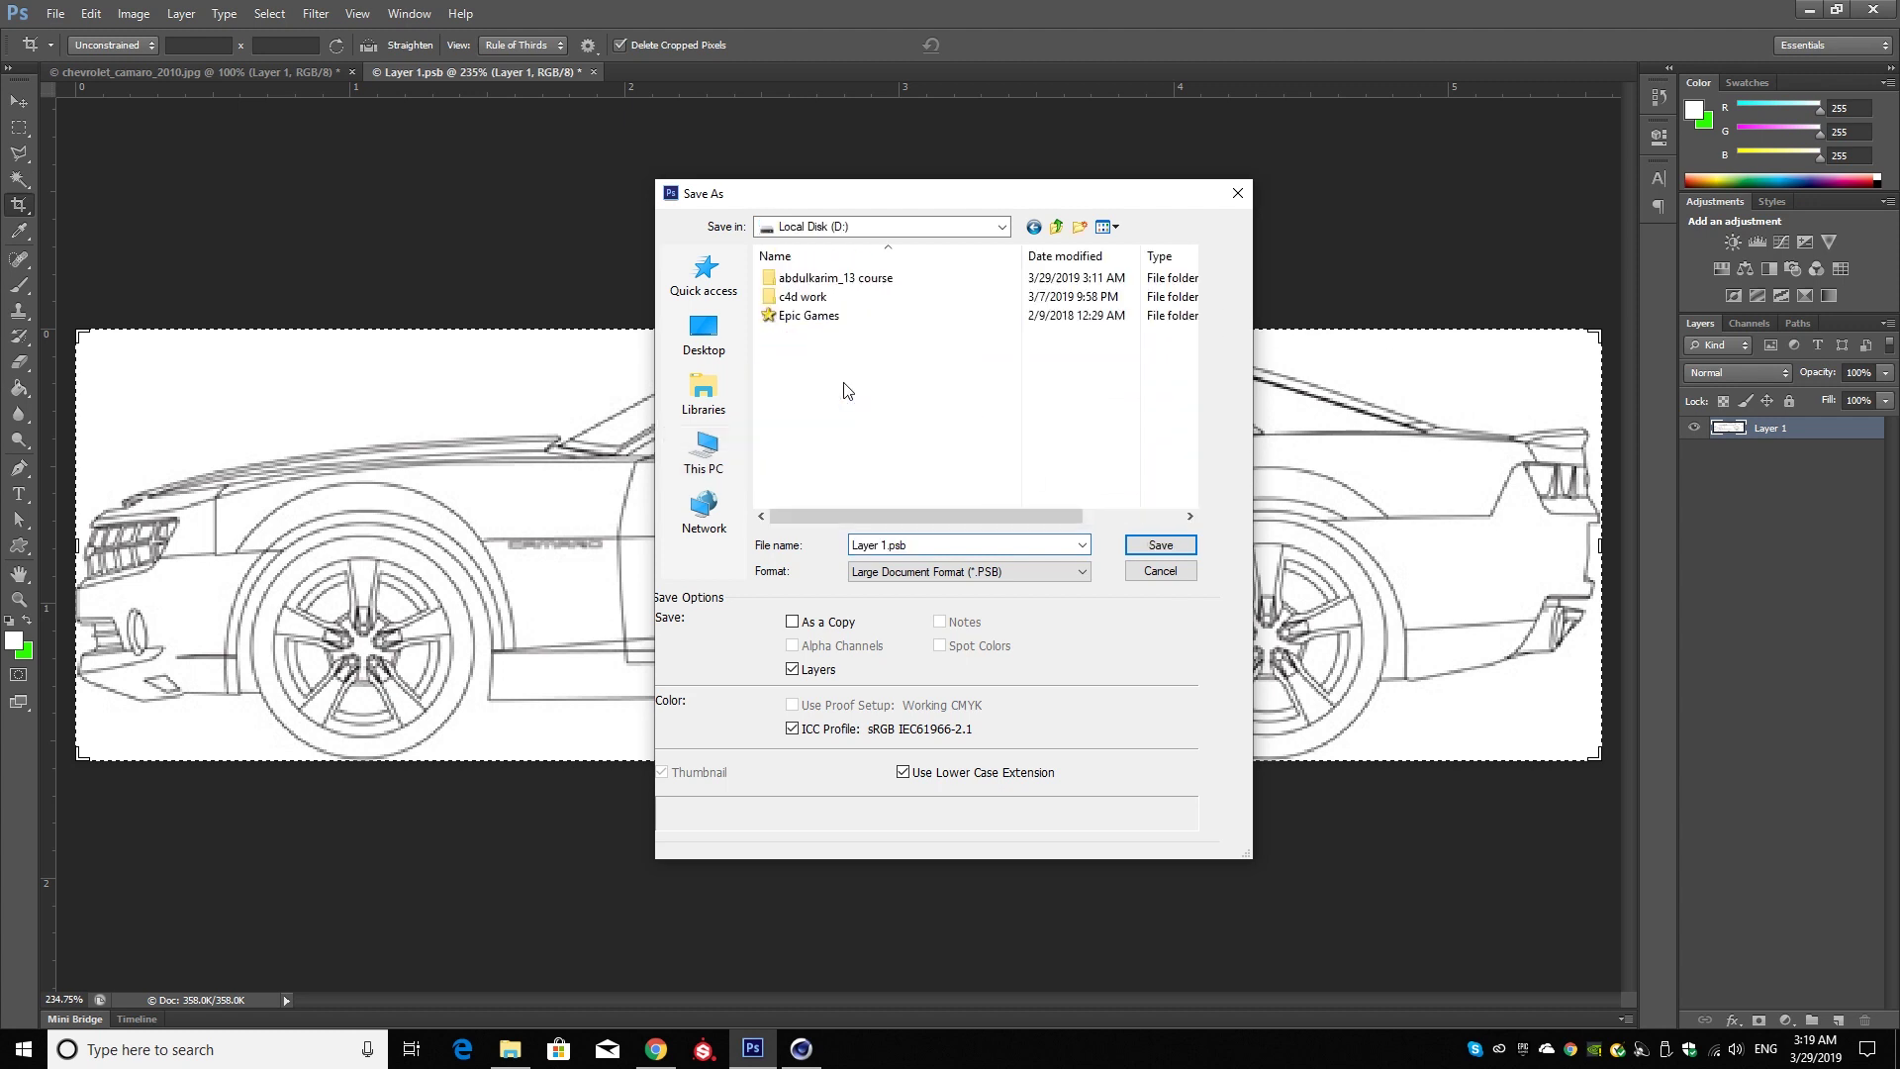
{"action": "double_click", "coordinate": [811, 279]}
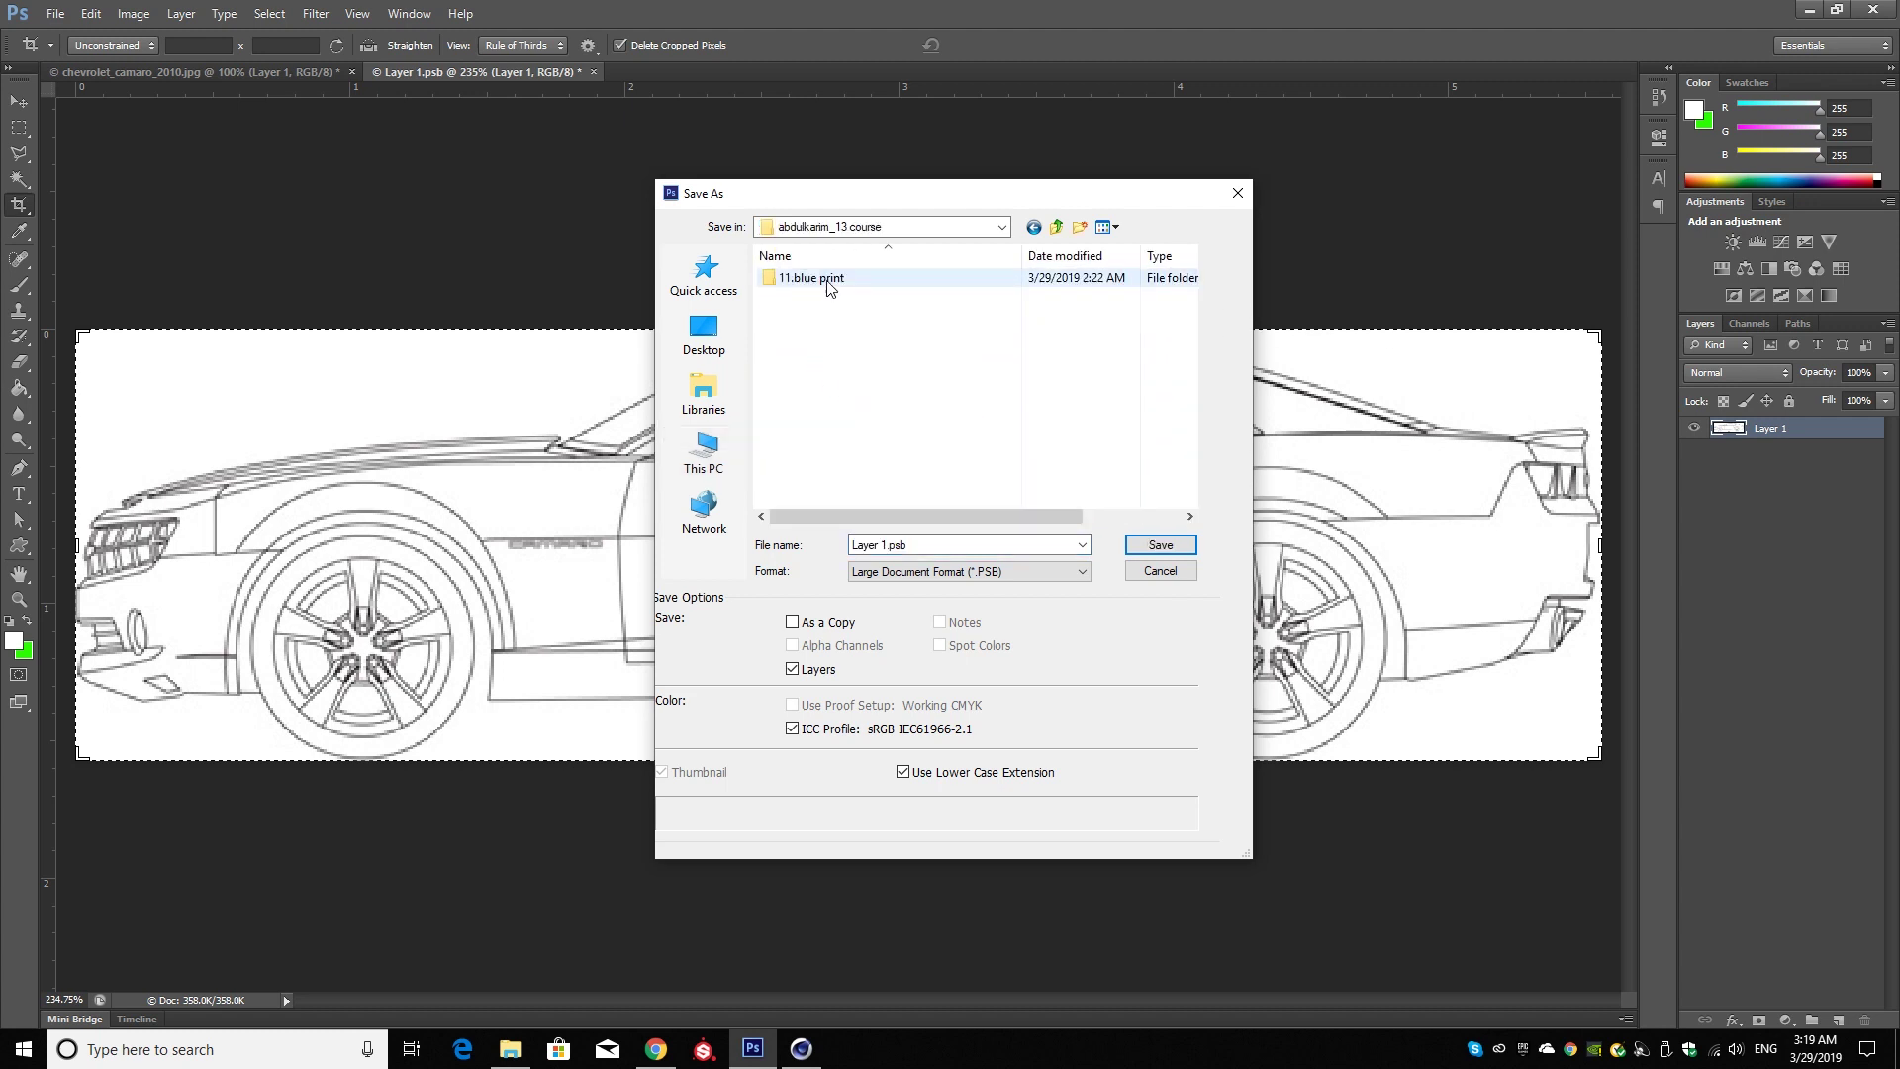
{"action": "double_click", "coordinate": [829, 284]}
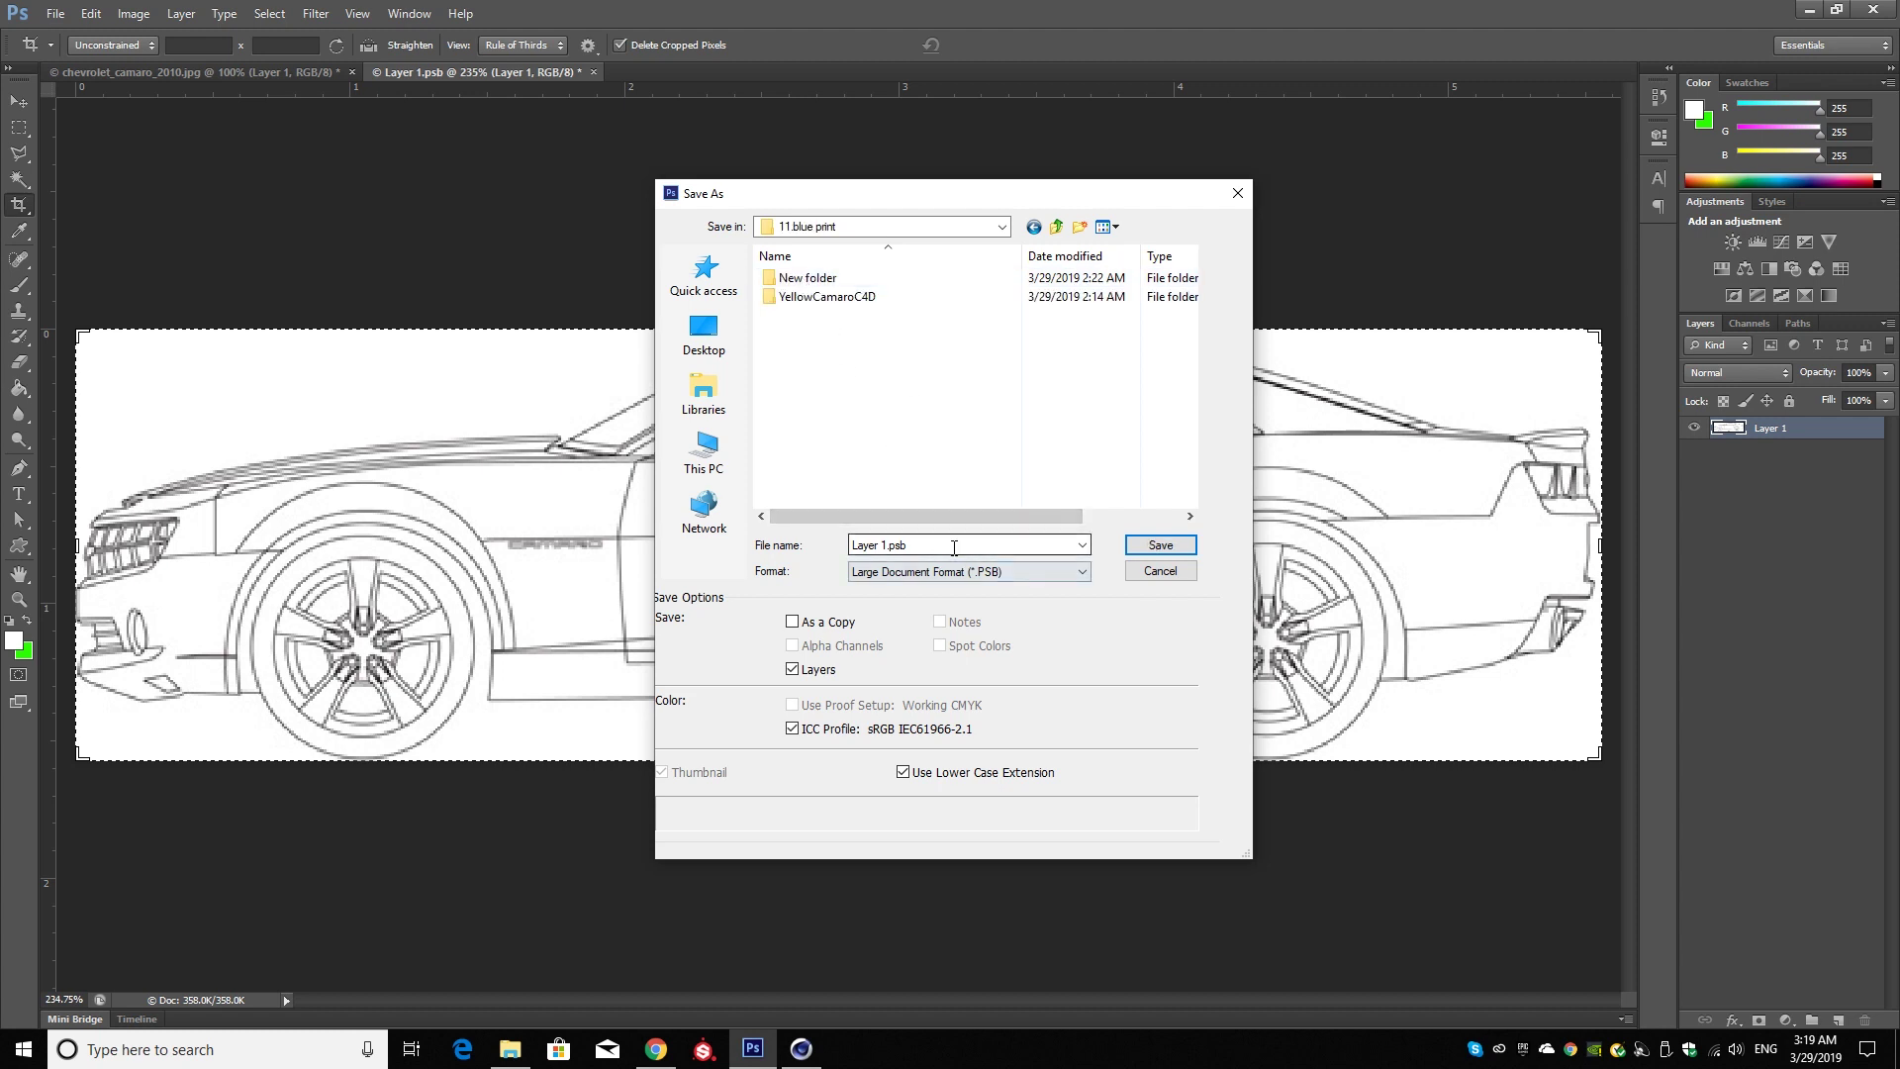
- Save it as Maximum-quality JPEG 'right' and close the side-view document
{"action": "left_click", "coordinate": [1012, 571]}
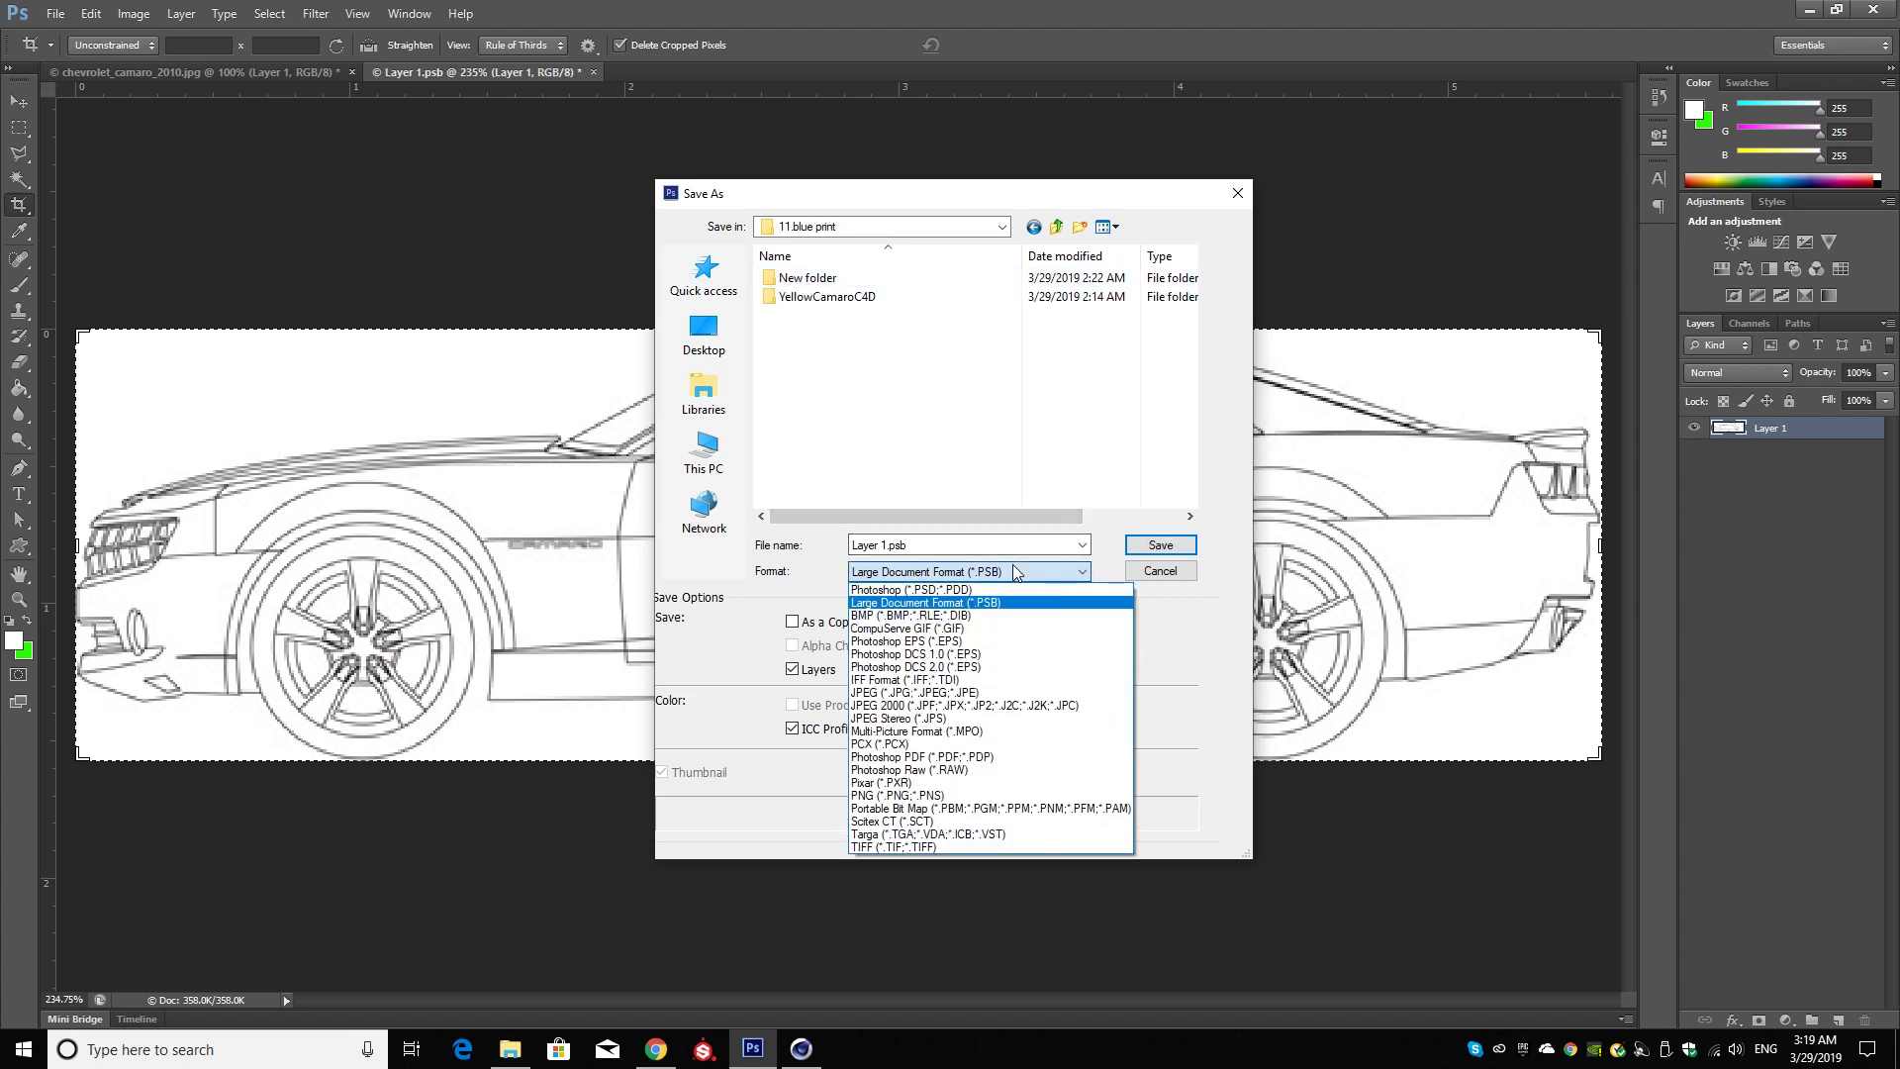
{"action": "left_click", "coordinate": [993, 691]}
{"action": "left_click", "coordinate": [937, 550]}
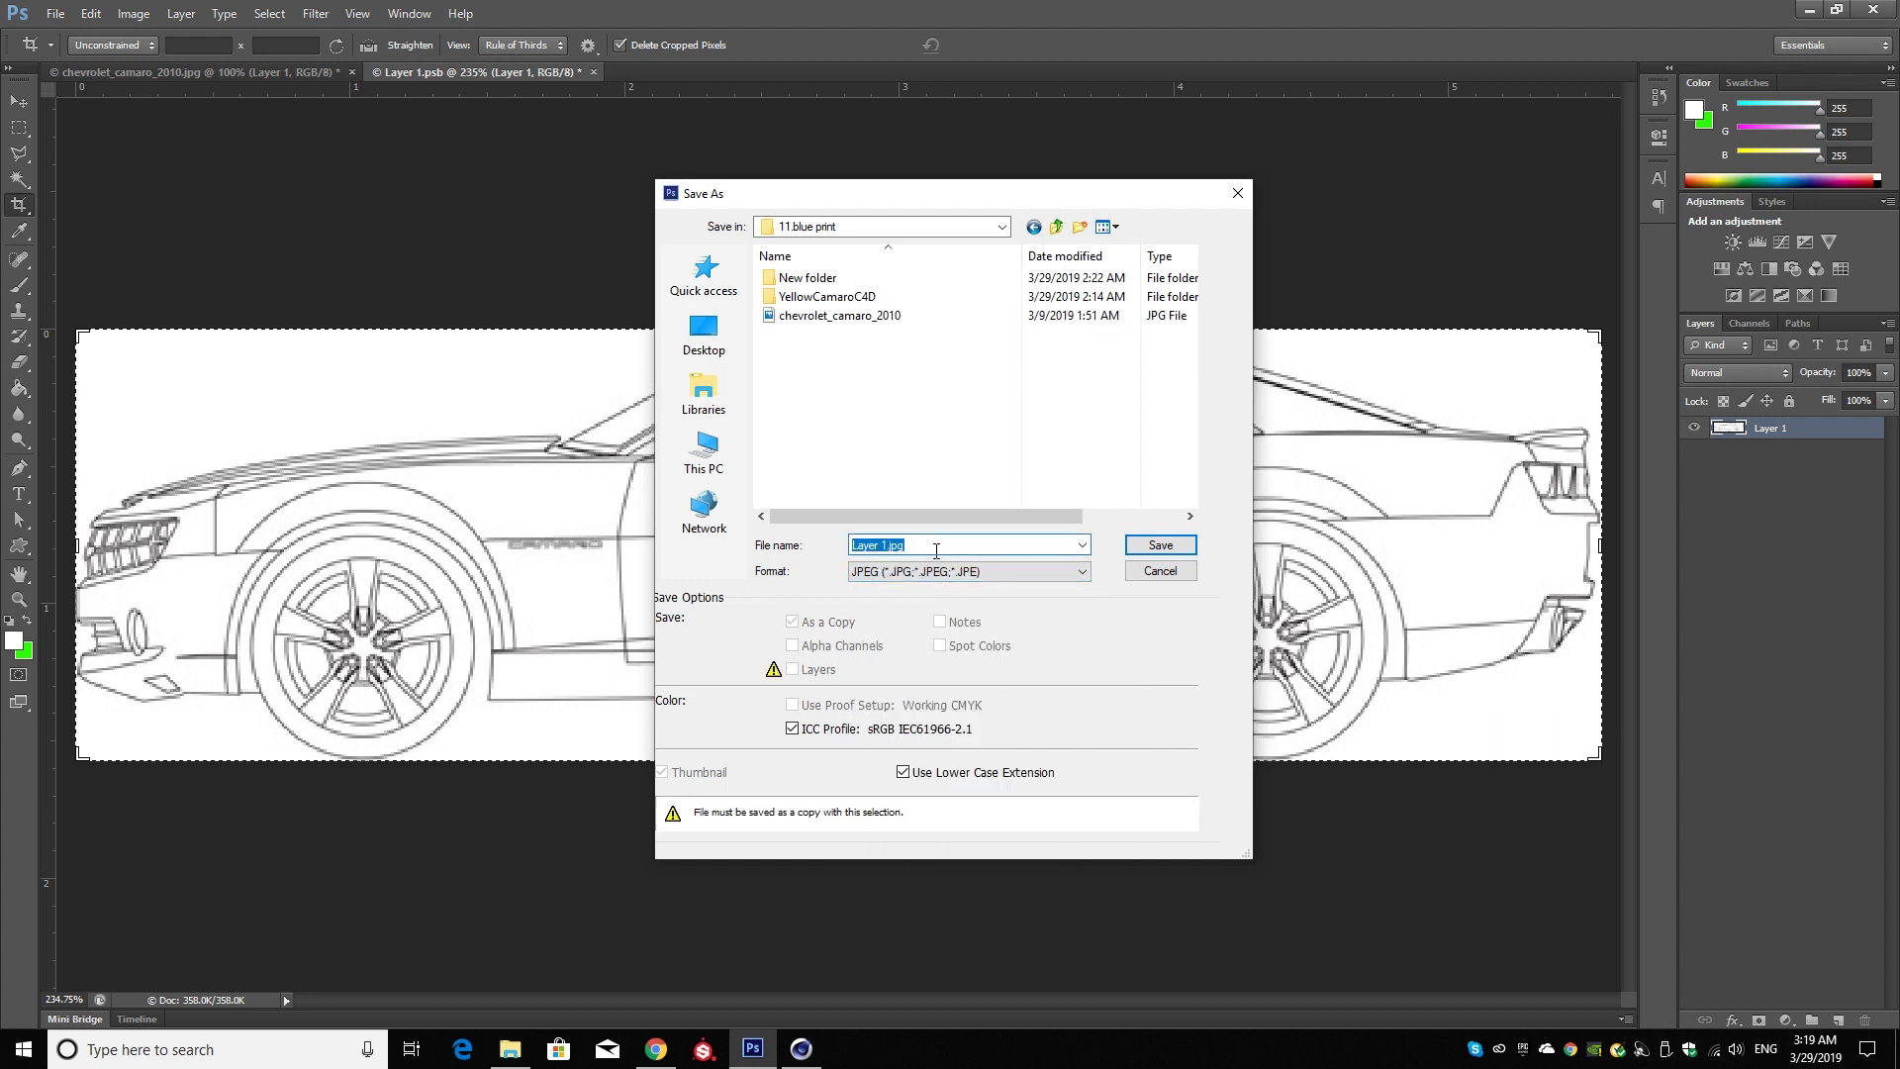
{"action": "type", "text": "w"}
{"action": "key", "text": "Return"}
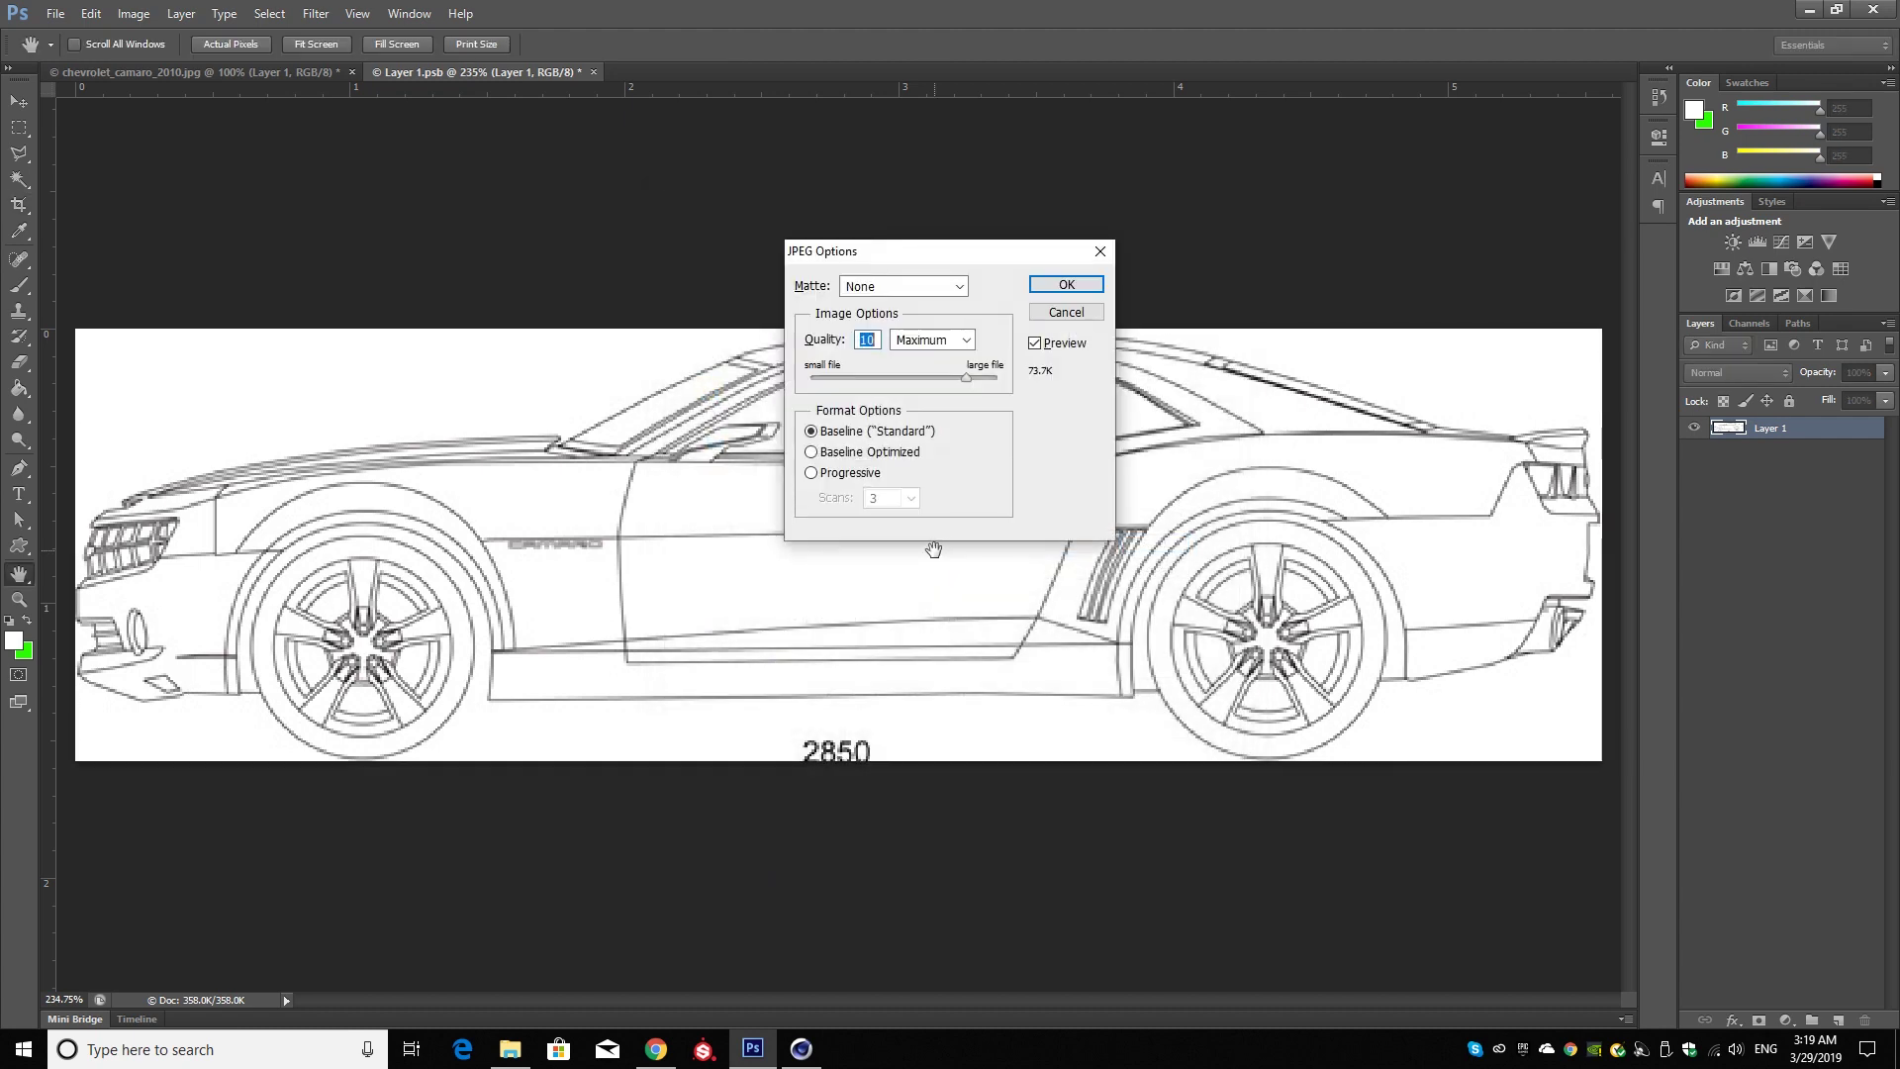
{"action": "left_click", "coordinate": [1066, 284]}
{"action": "key", "text": "c"}
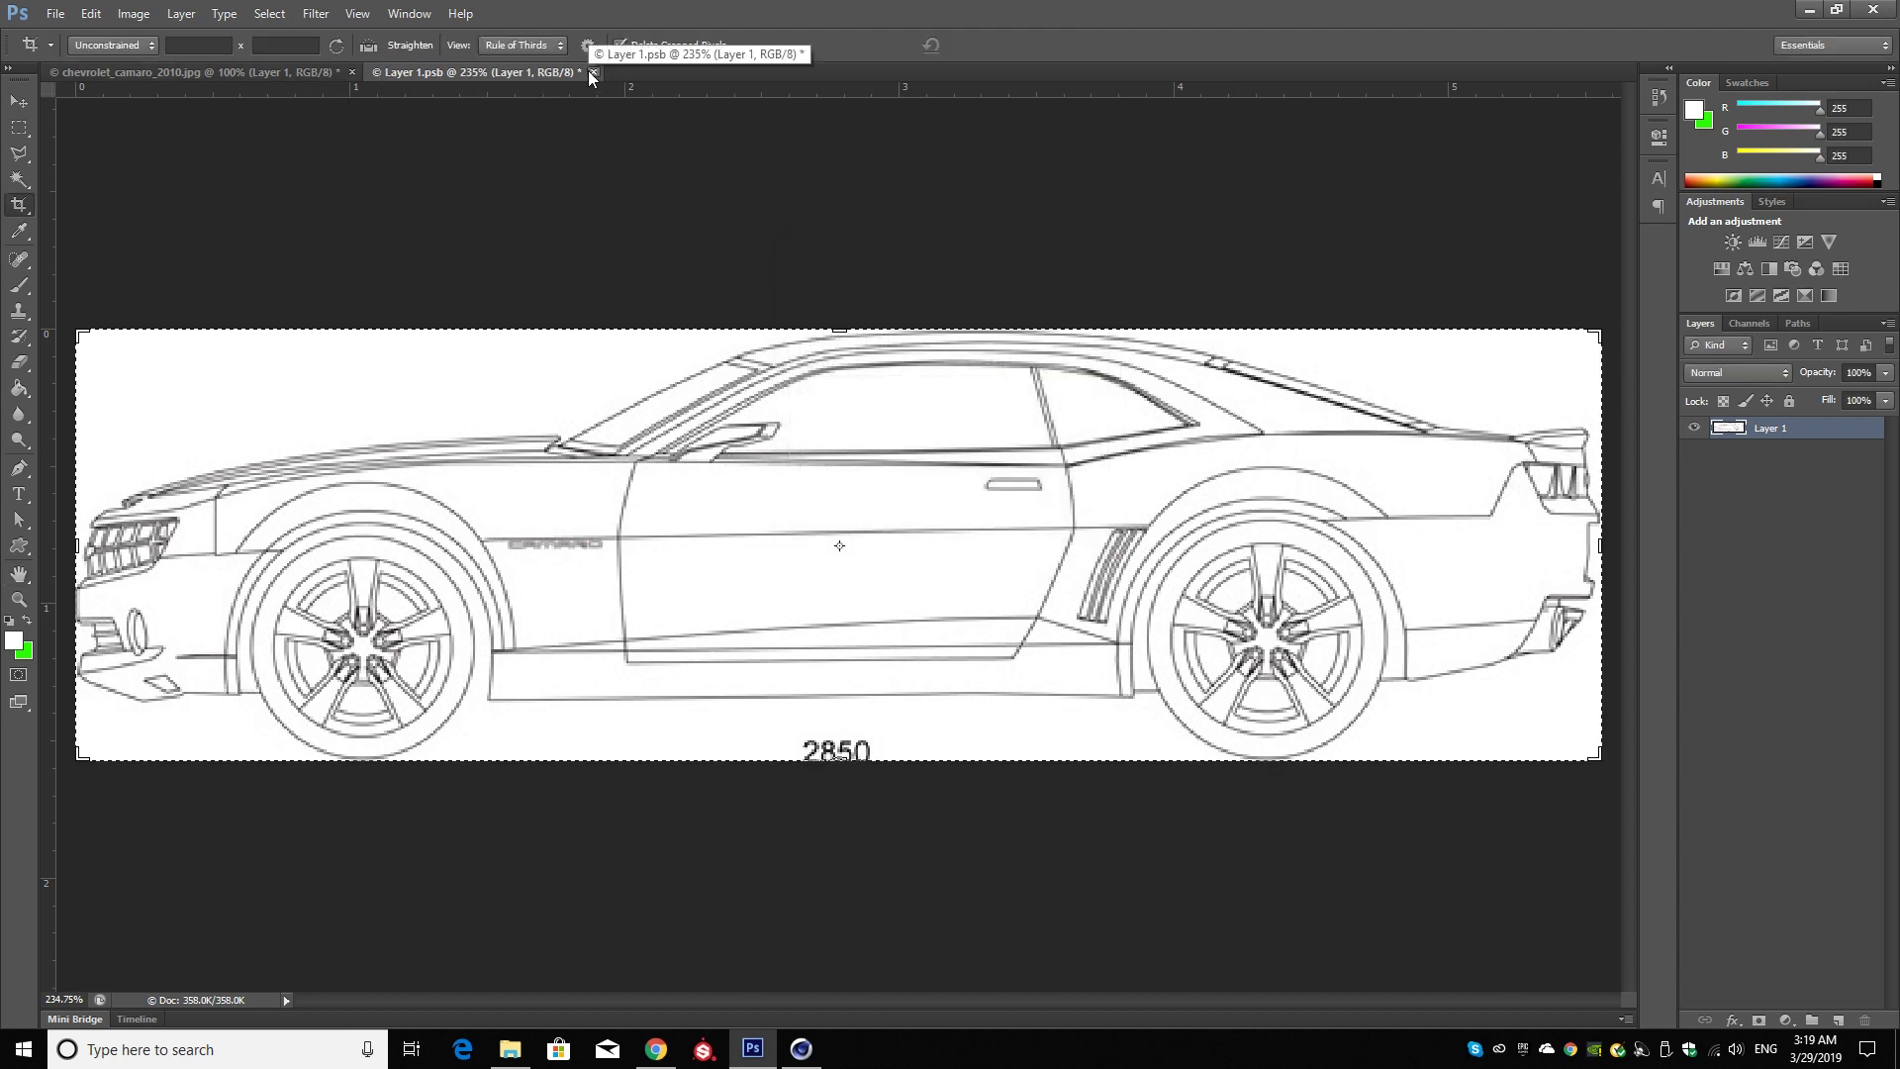
{"action": "left_click", "coordinate": [593, 73]}
- Finish closing the side-view file and copy the marquee-selected front view onto Layer 2
{"action": "left_click", "coordinate": [956, 395]}
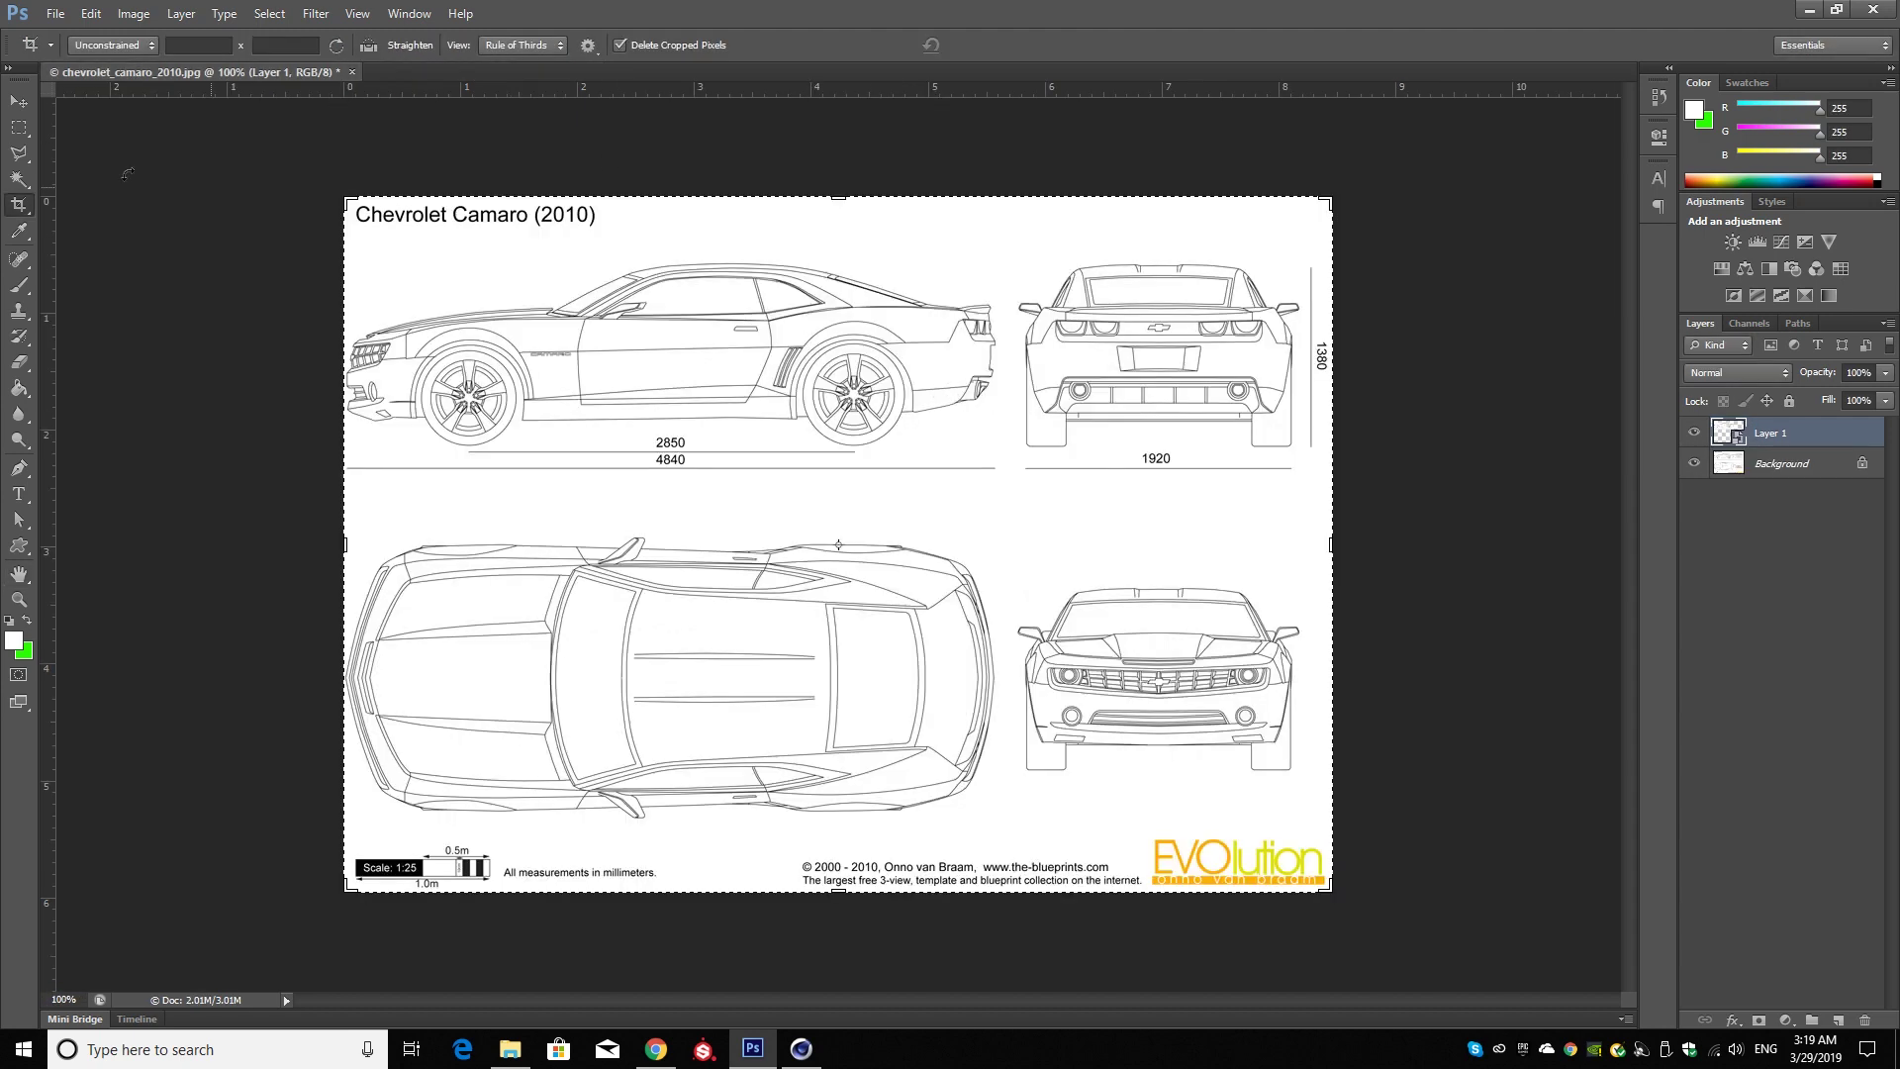
{"action": "left_click", "coordinate": [18, 128]}
{"action": "left_click", "coordinate": [1747, 460]}
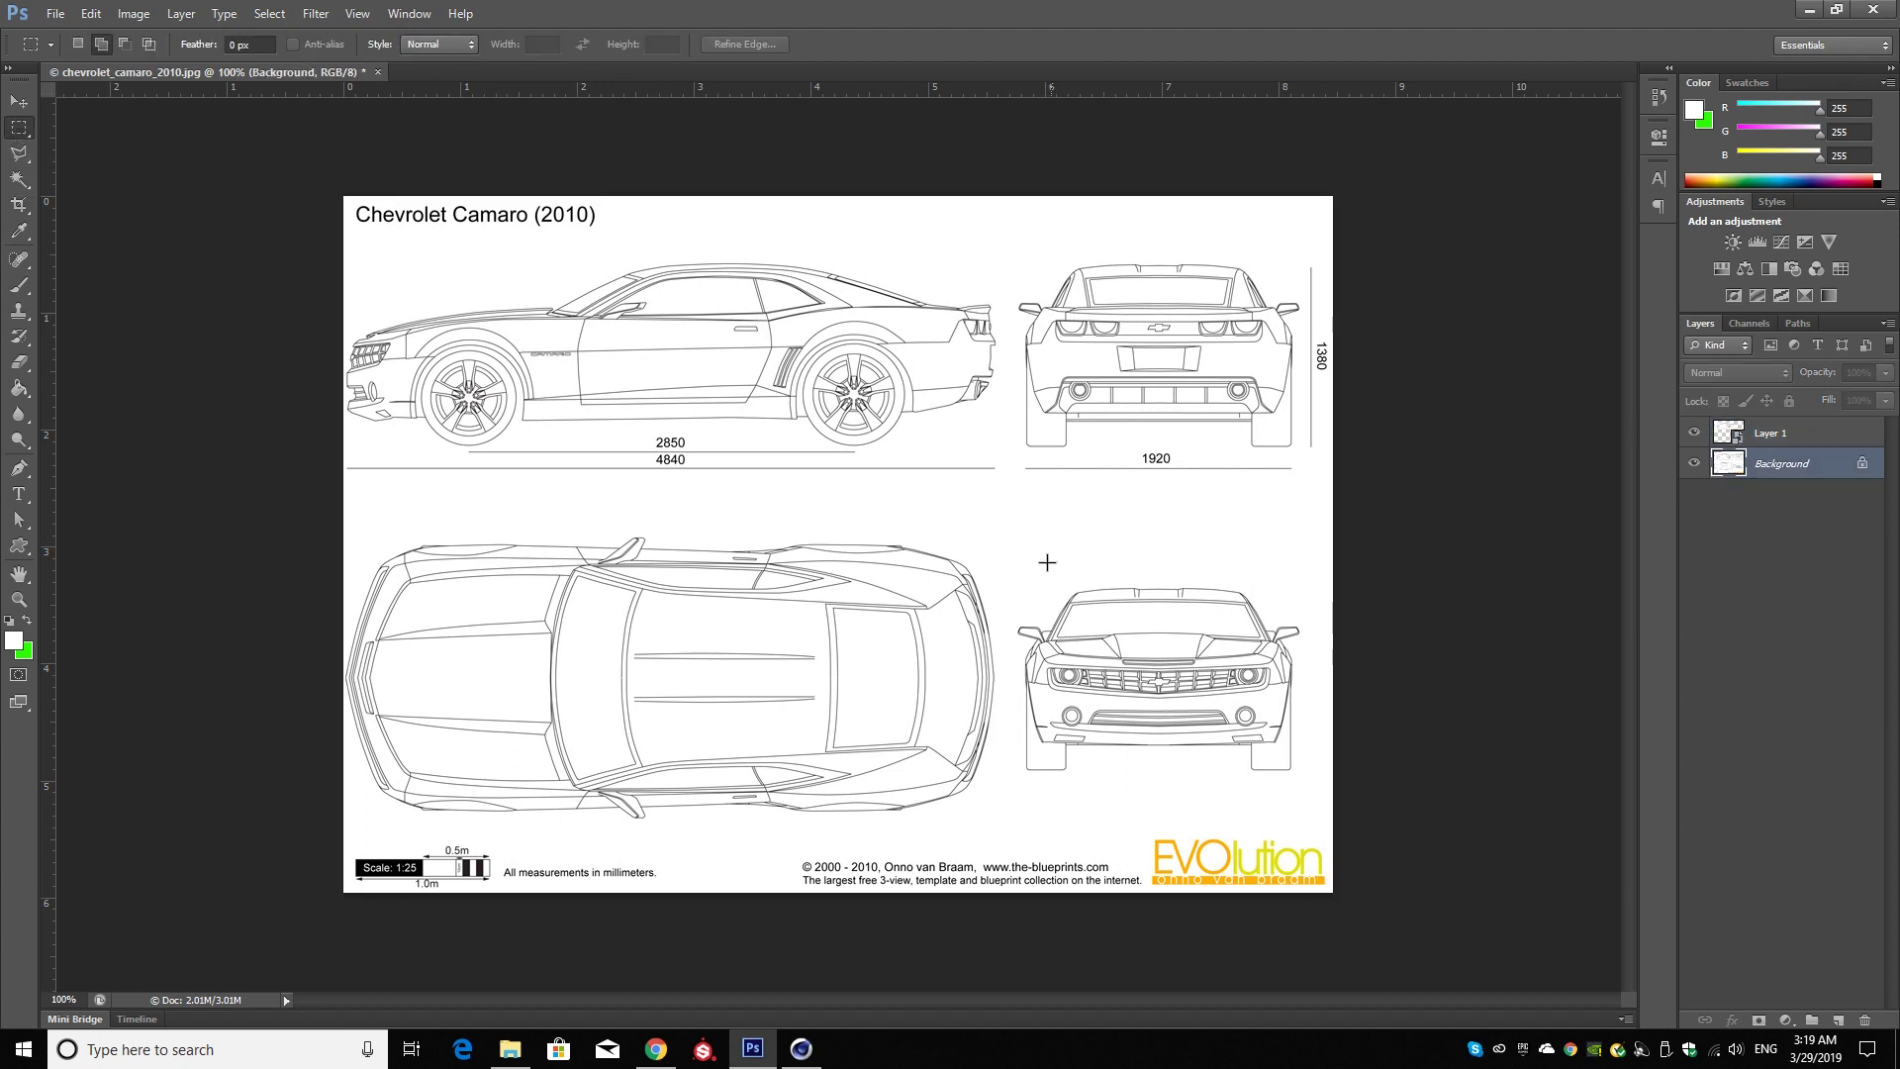
{"action": "left_click_drag", "start_coordinate": [1005, 542], "coordinate": [1324, 805]}
{"action": "key", "text": "ctrl+j"}
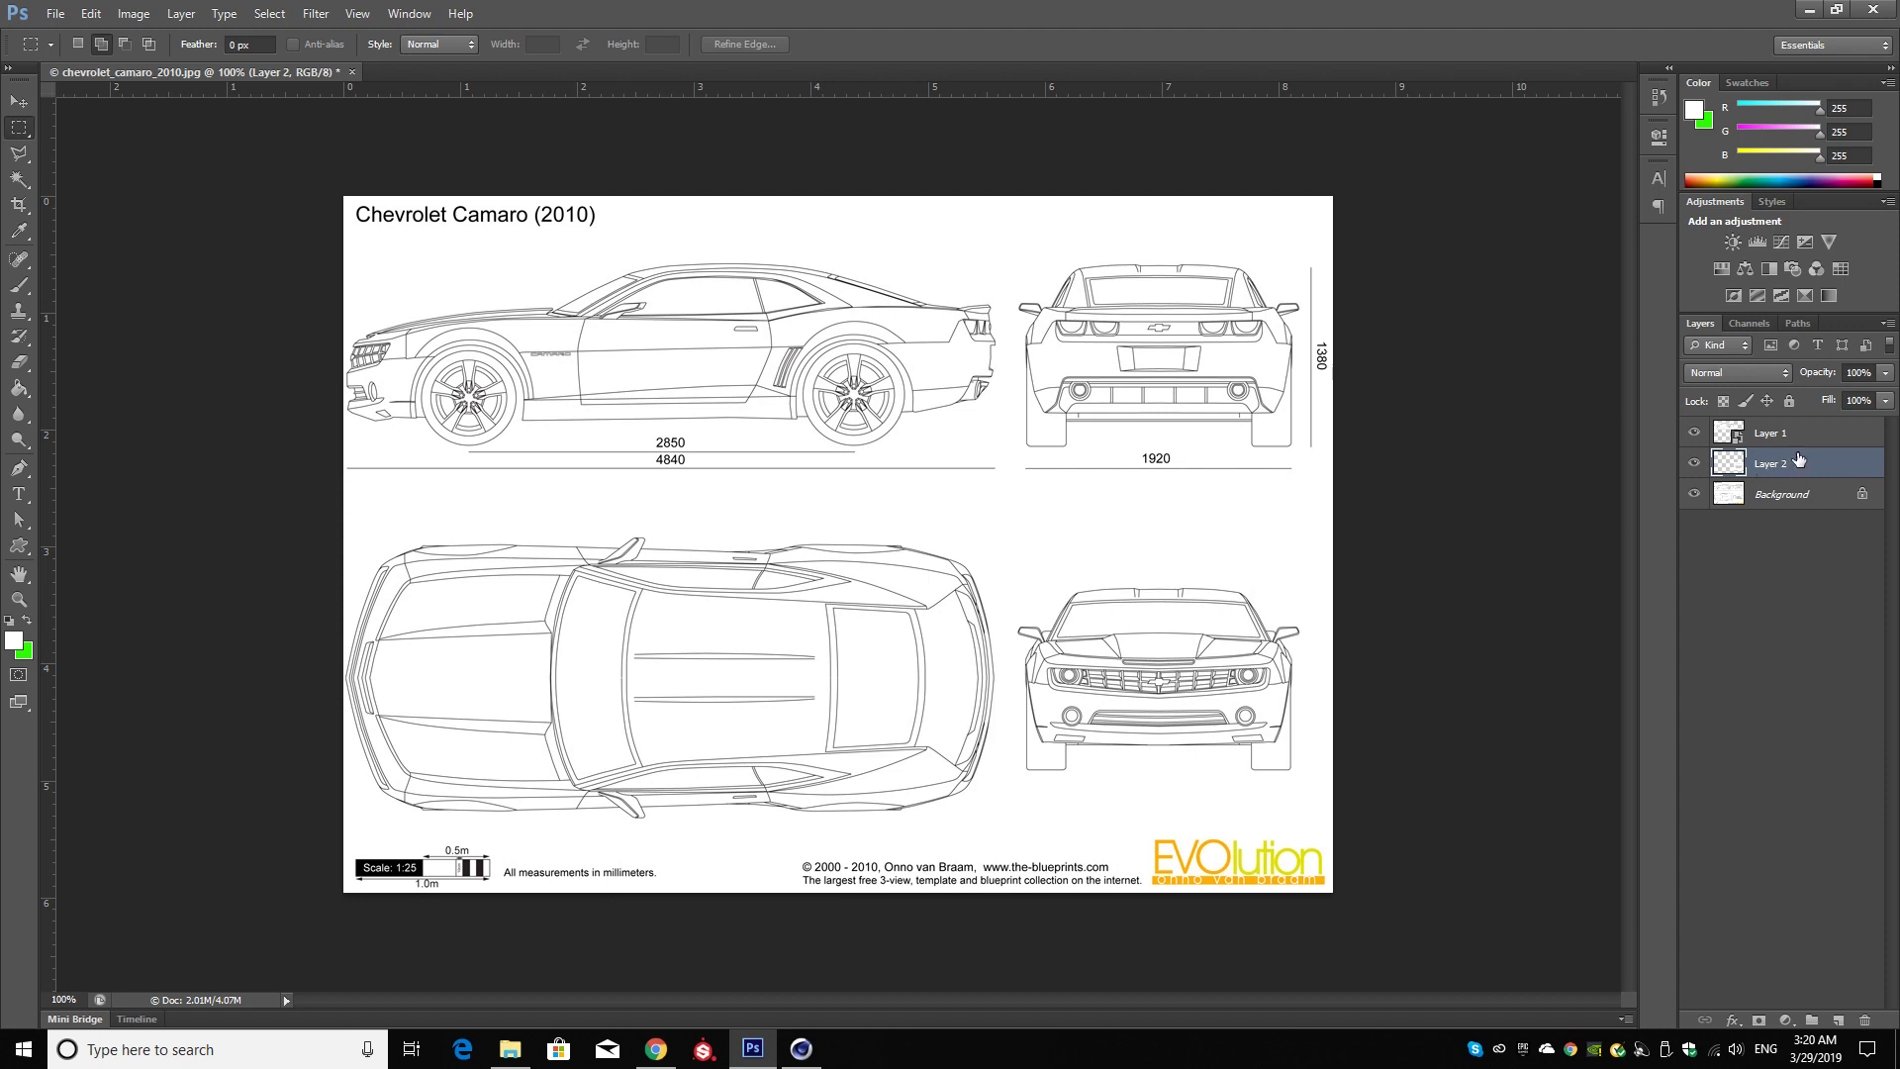
- Convert Layer 2 to a Smart Object and open its contents as Layer 2.psb
{"action": "right_click", "coordinate": [1798, 459]}
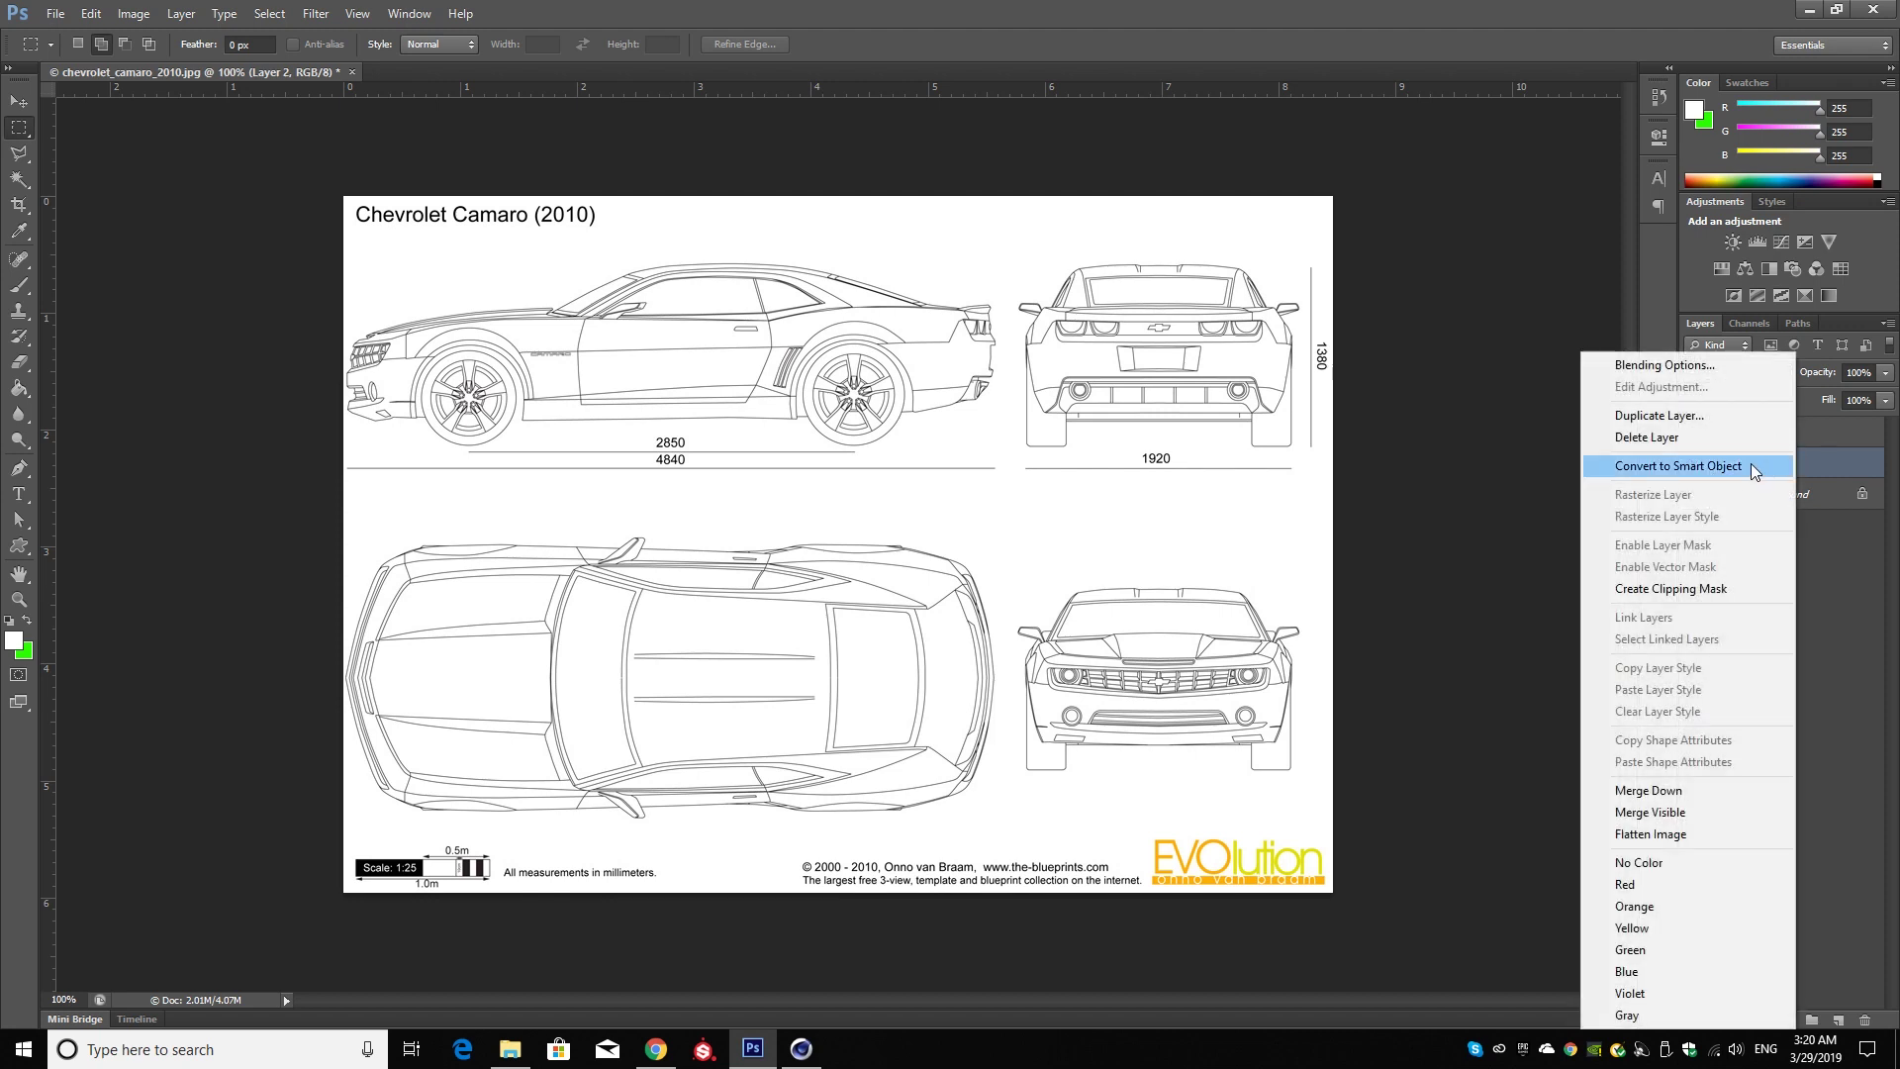
{"action": "left_click", "coordinate": [1755, 471]}
{"action": "double_click", "coordinate": [1734, 465]}
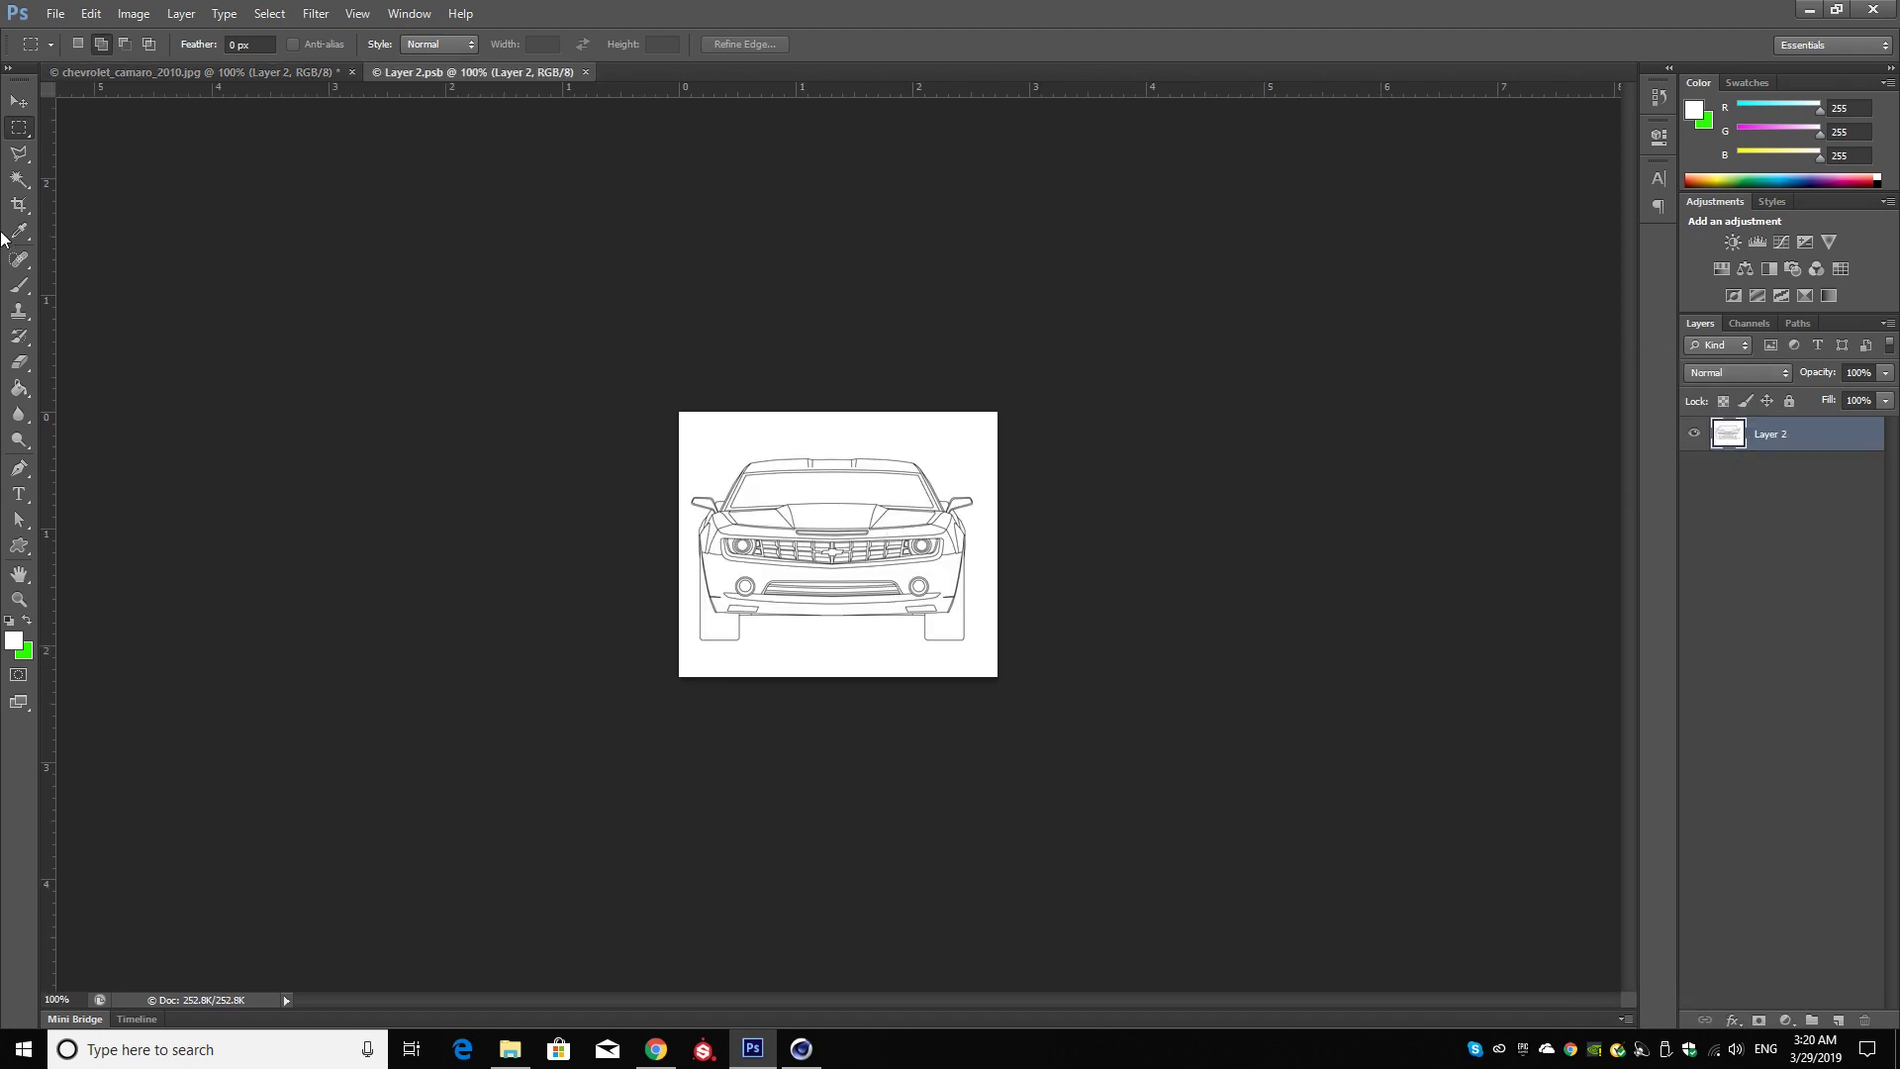
{"action": "left_click", "coordinate": [18, 206]}
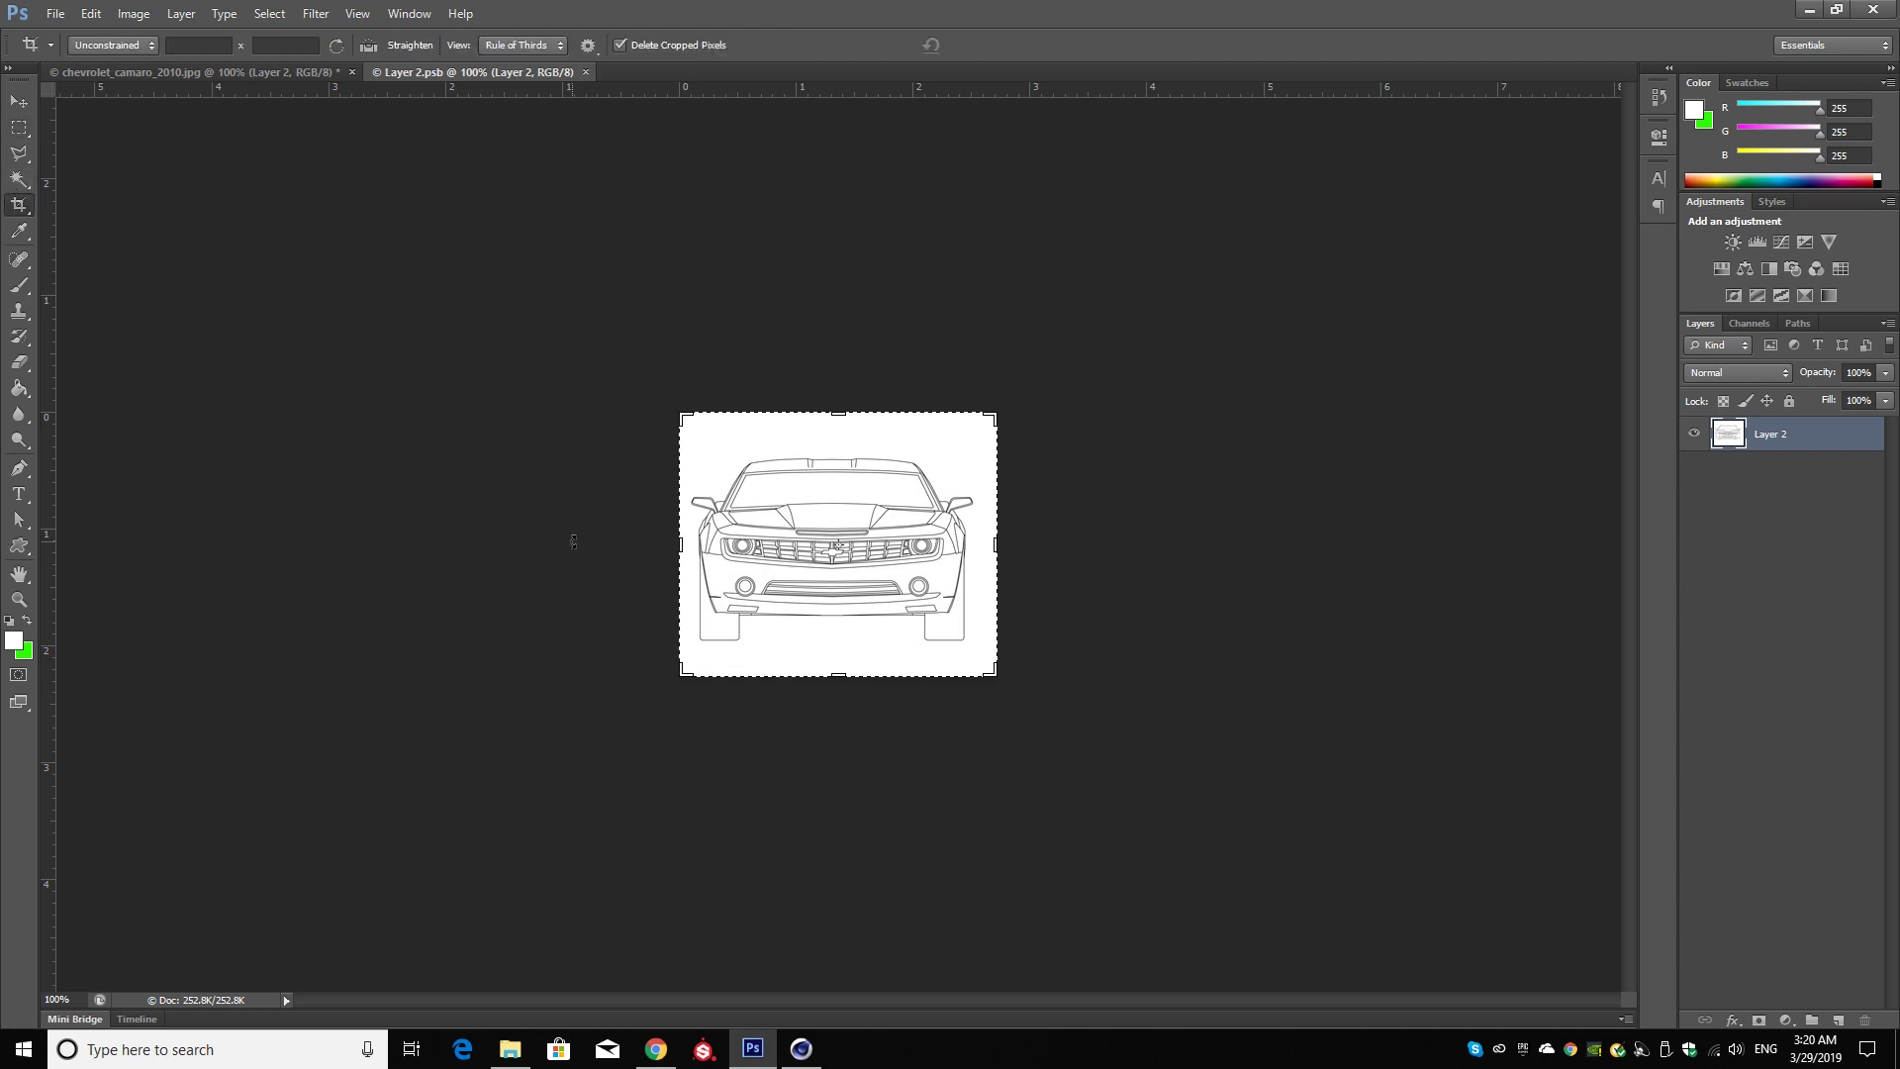
- Pull the crop's left, right and top edges in toward the front-view car
{"action": "key", "text": "ctrl+plus"}
{"action": "key", "text": "ctrl+plus"}
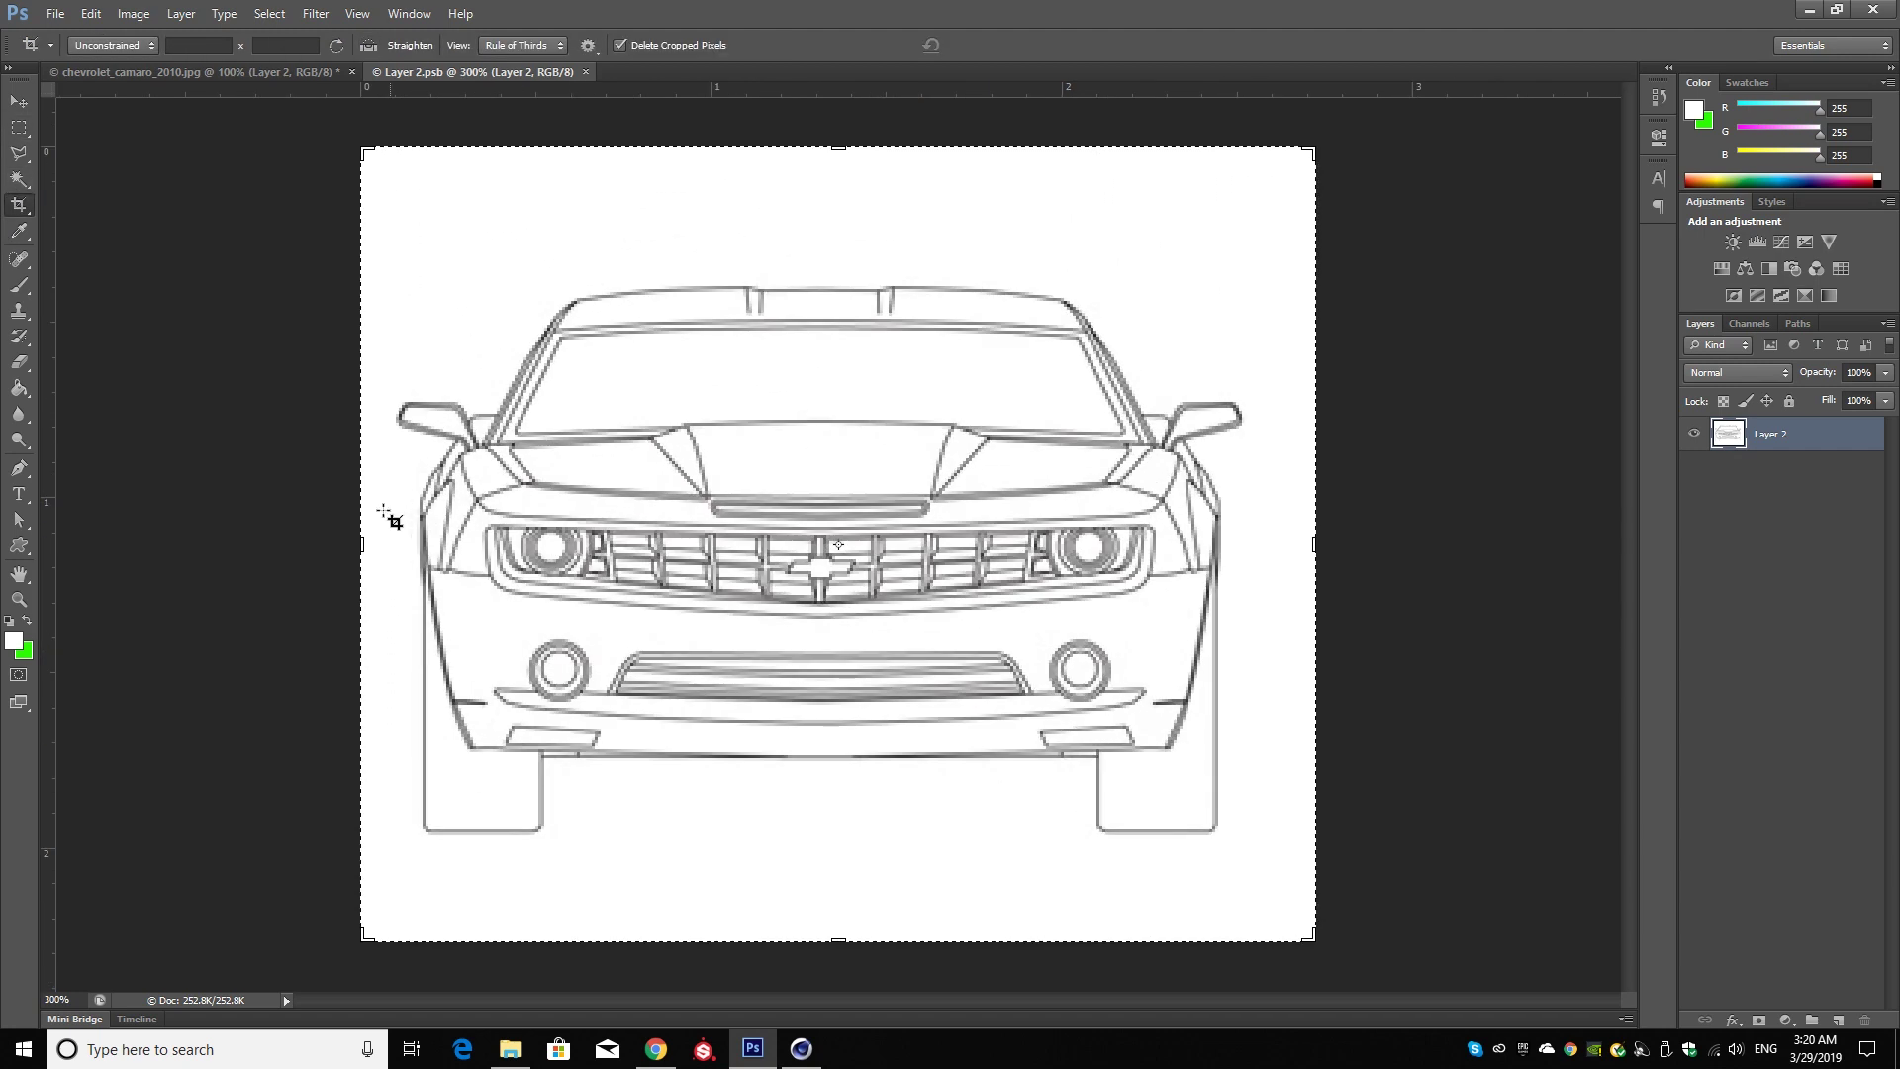
{"action": "left_click_drag", "start_coordinate": [362, 546], "coordinate": [378, 547]}
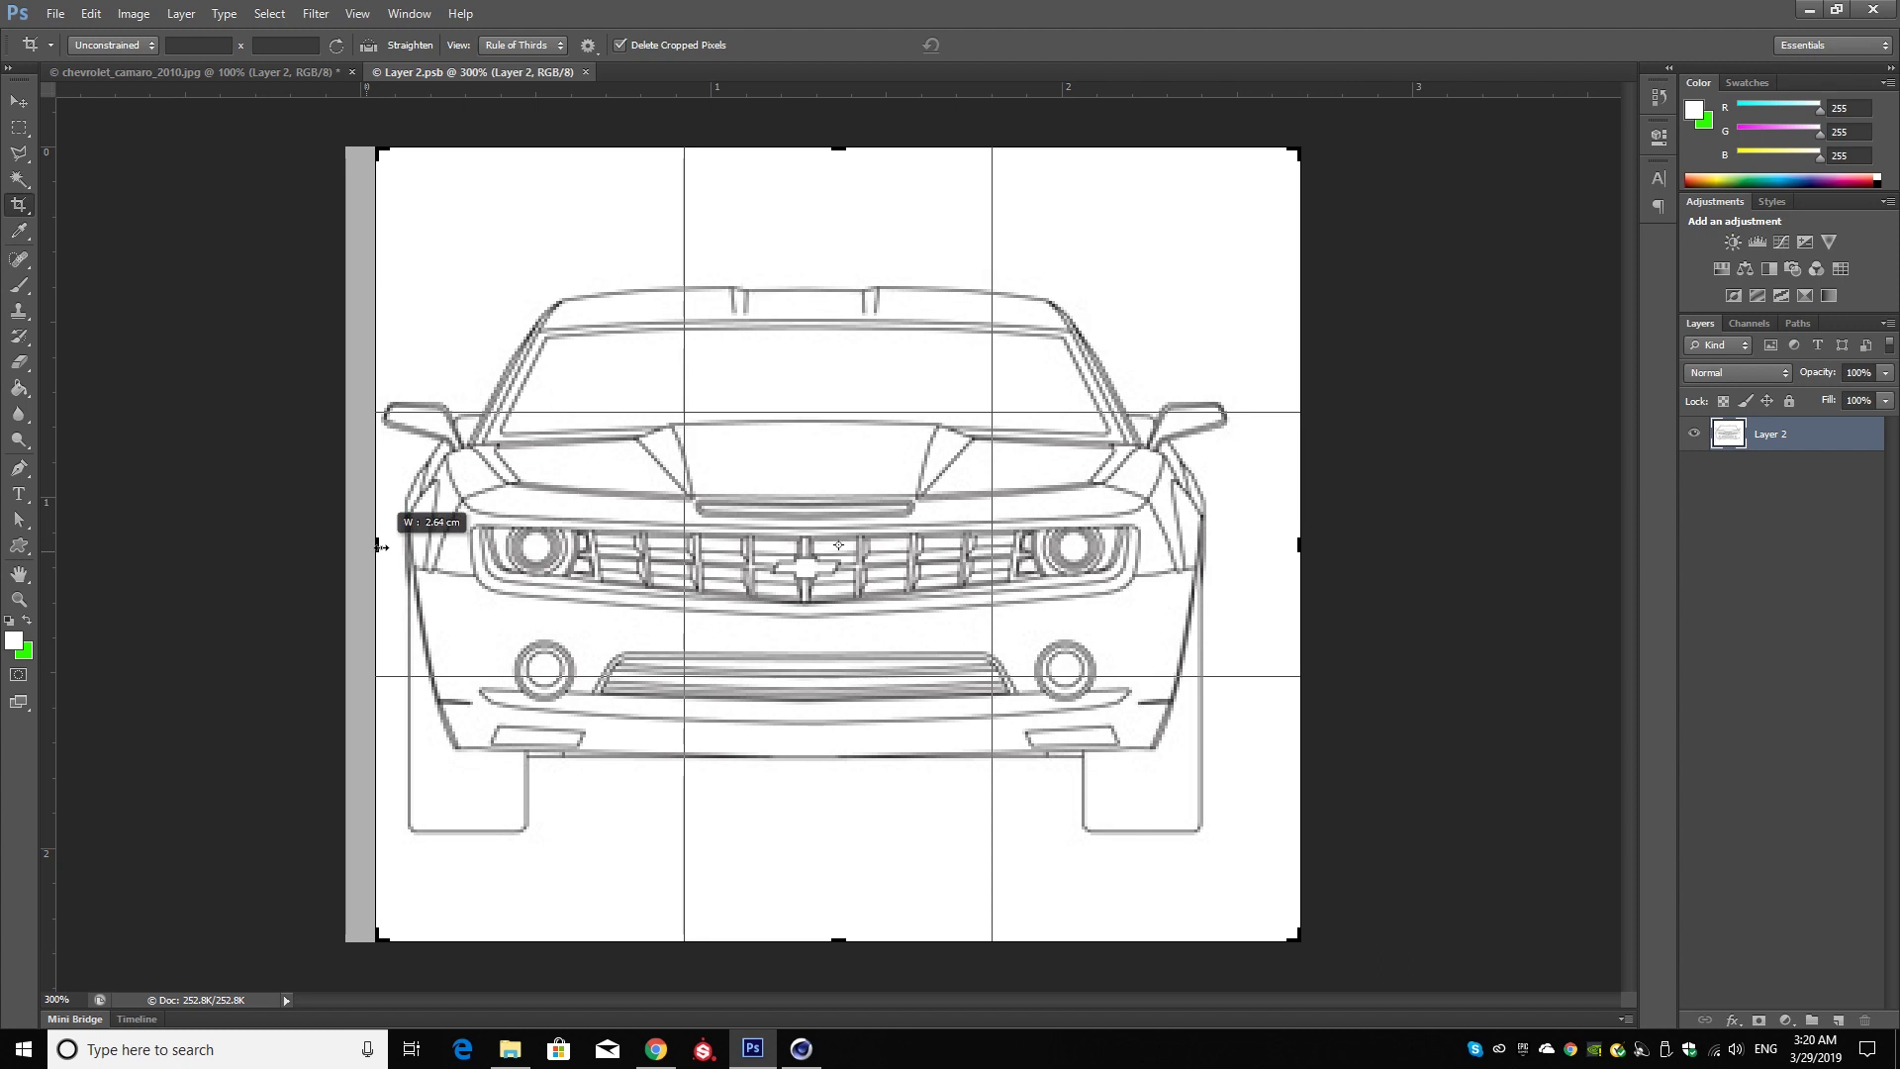
{"action": "left_click_drag", "start_coordinate": [378, 547], "coordinate": [384, 547]}
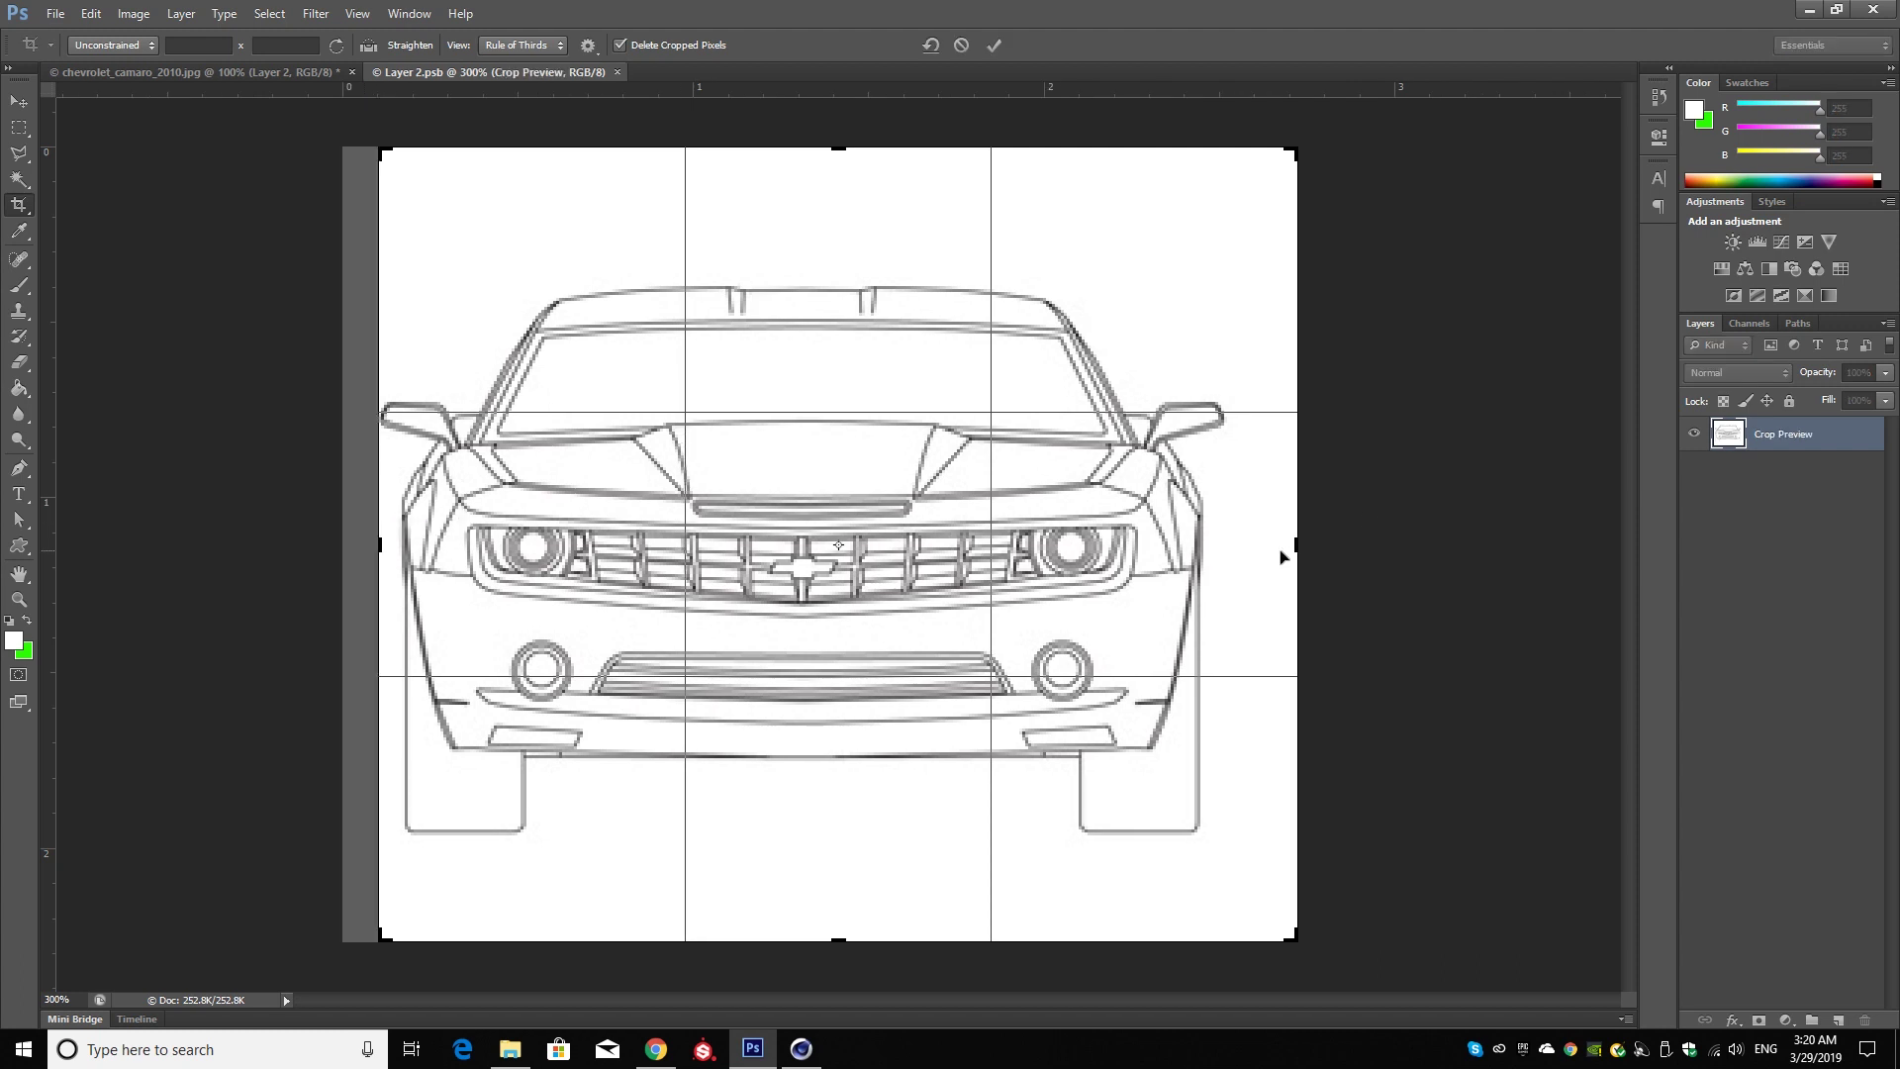
{"action": "left_click_drag", "start_coordinate": [1303, 545], "coordinate": [1267, 548]}
{"action": "left_click_drag", "start_coordinate": [840, 150], "coordinate": [844, 218]}
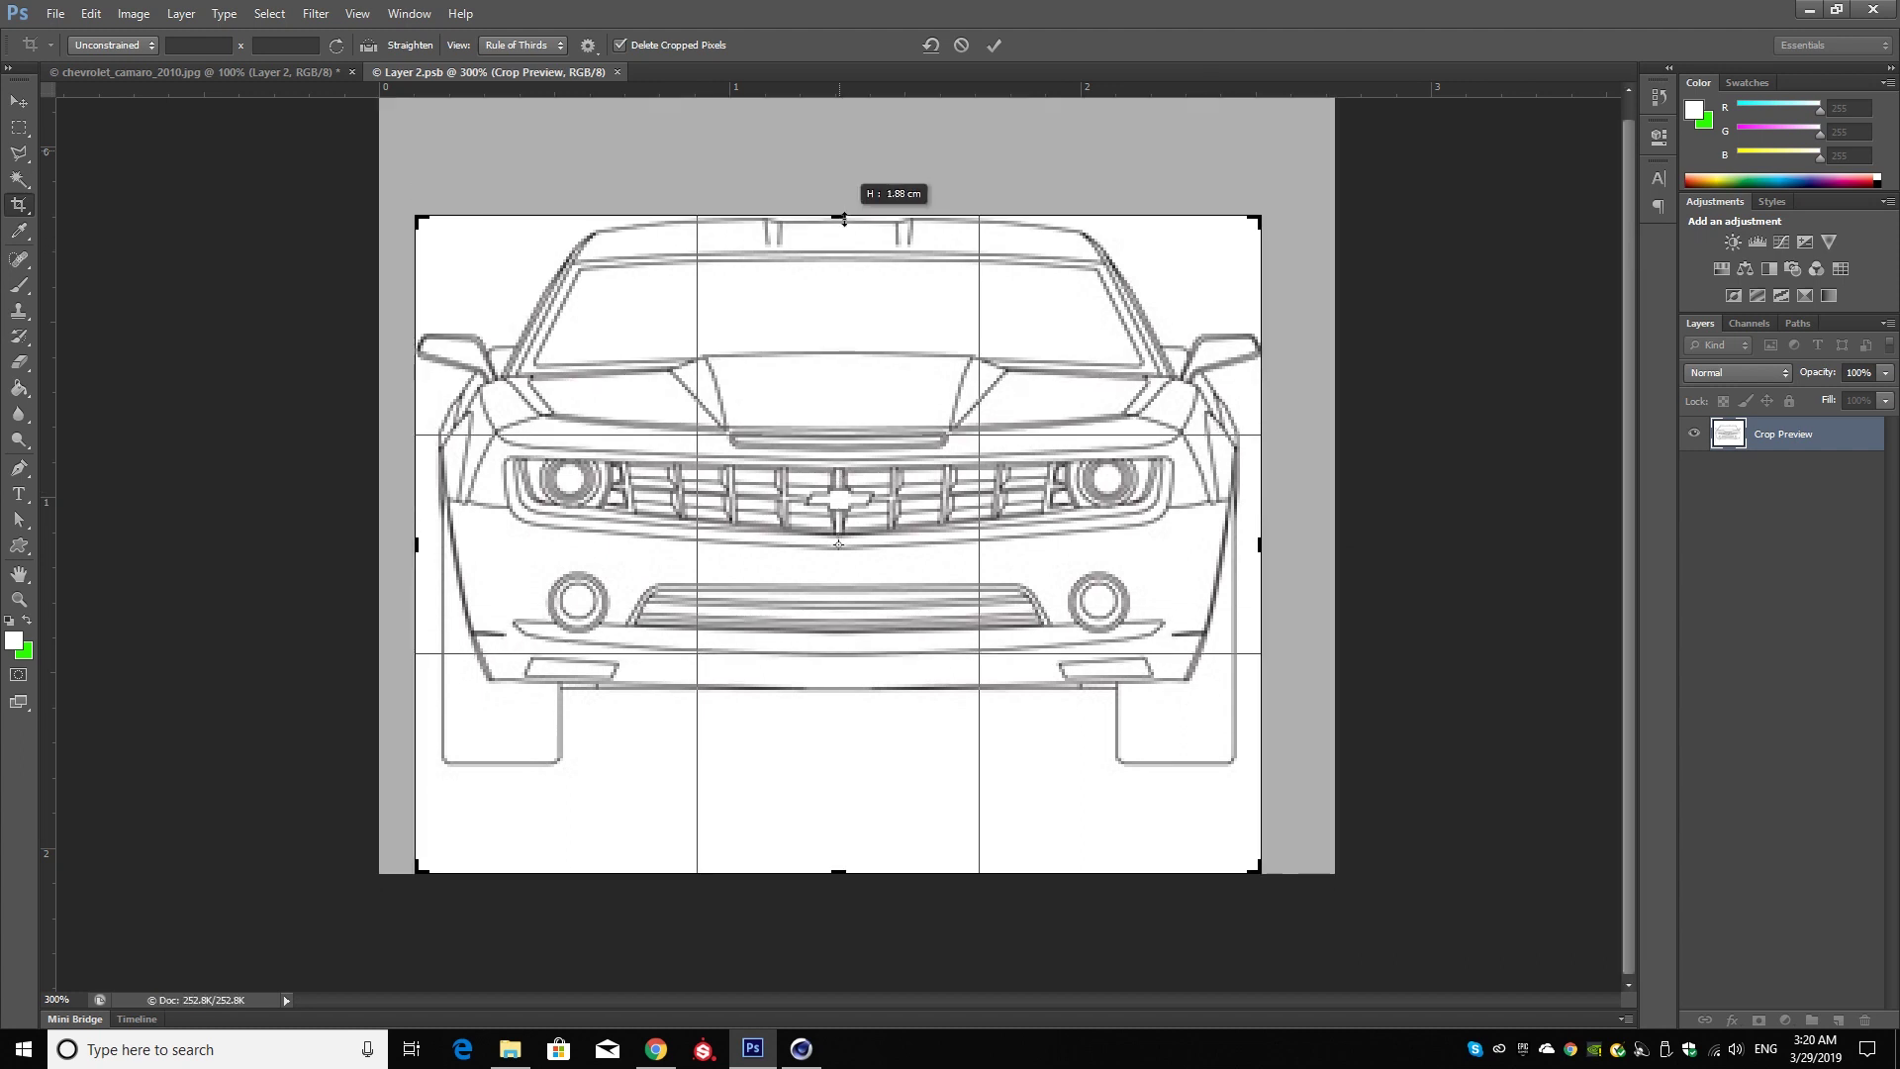
{"action": "left_click_drag", "start_coordinate": [843, 218], "coordinate": [843, 218]}
- Set the top crop edge just above the roof, raise the bottom to the tyres, and commit
{"action": "key", "text": "ctrl+plus"}
{"action": "key", "text": "ctrl+plus"}
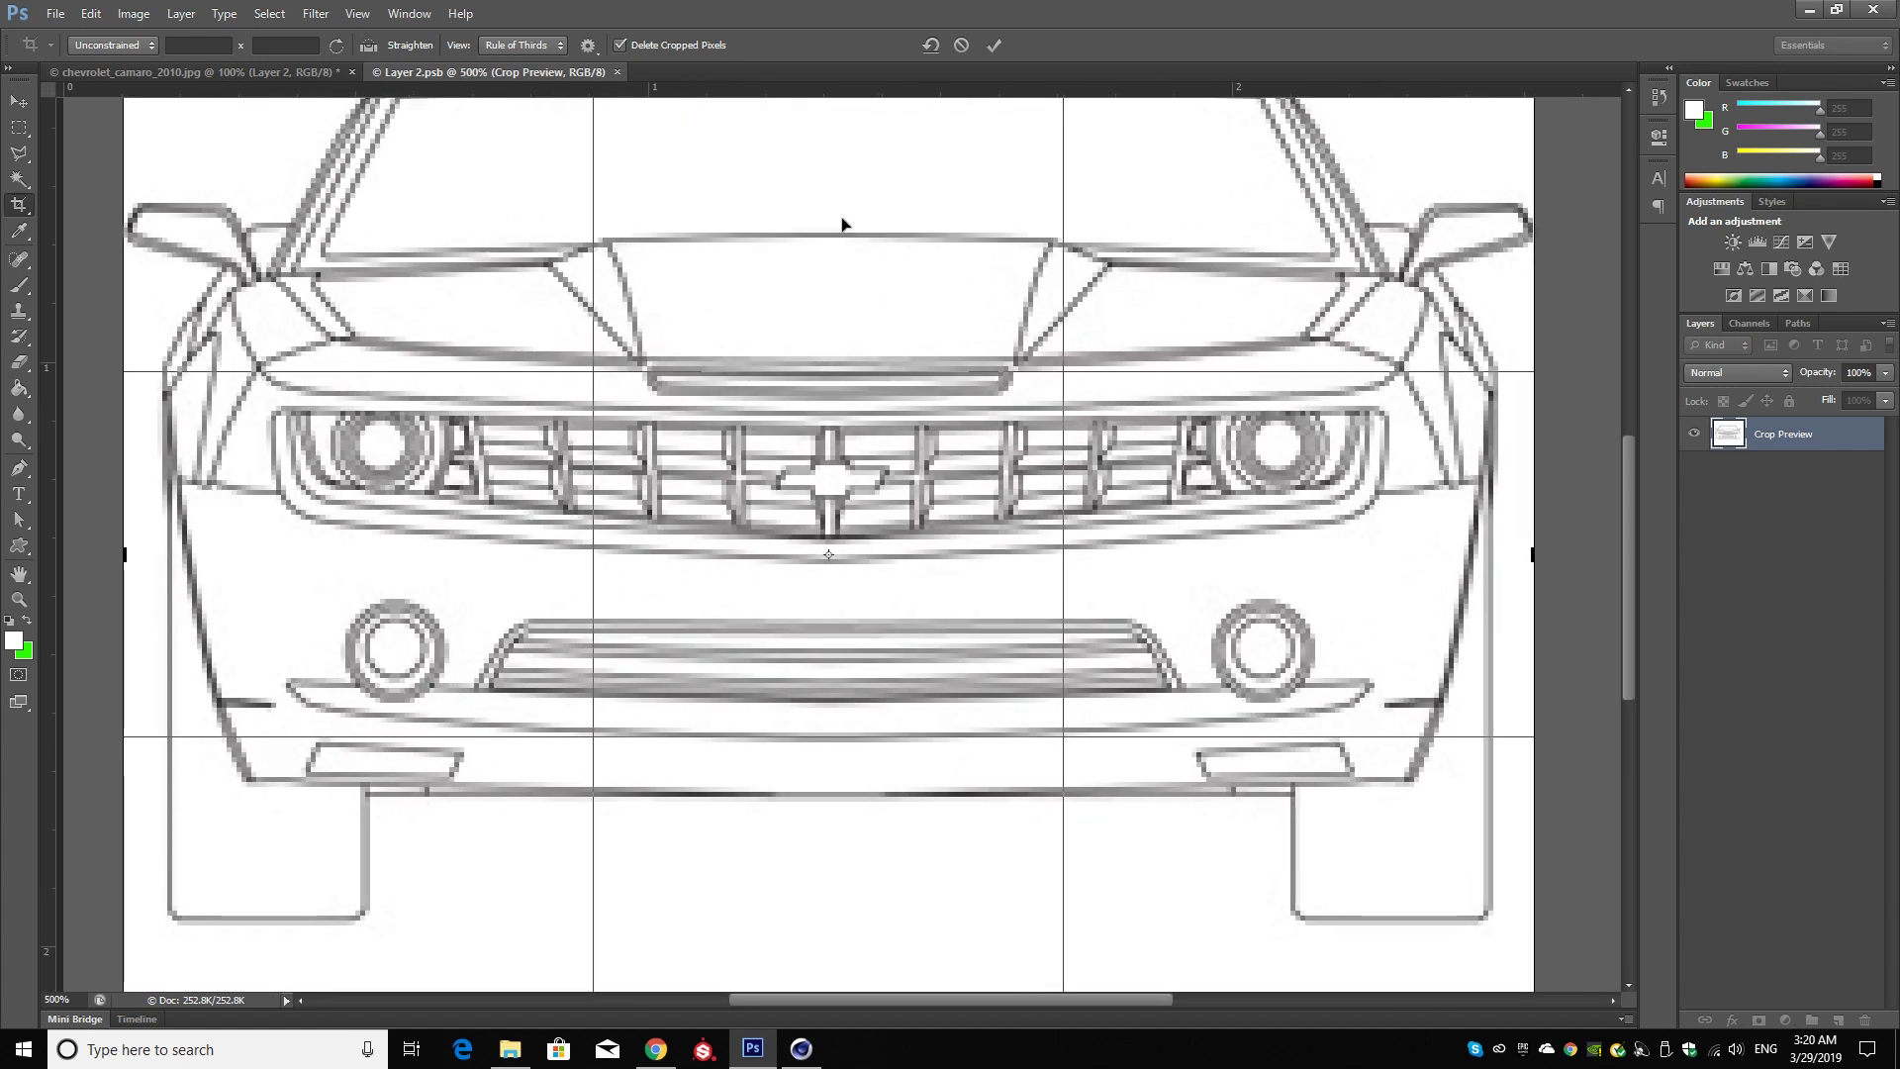
{"action": "mouse_move", "coordinate": [866, 196]}
{"action": "left_mouse_down"}
{"action": "mouse_move", "coordinate": [828, 615]}
{"action": "mouse_move", "coordinate": [771, 588]}
{"action": "left_mouse_up"}
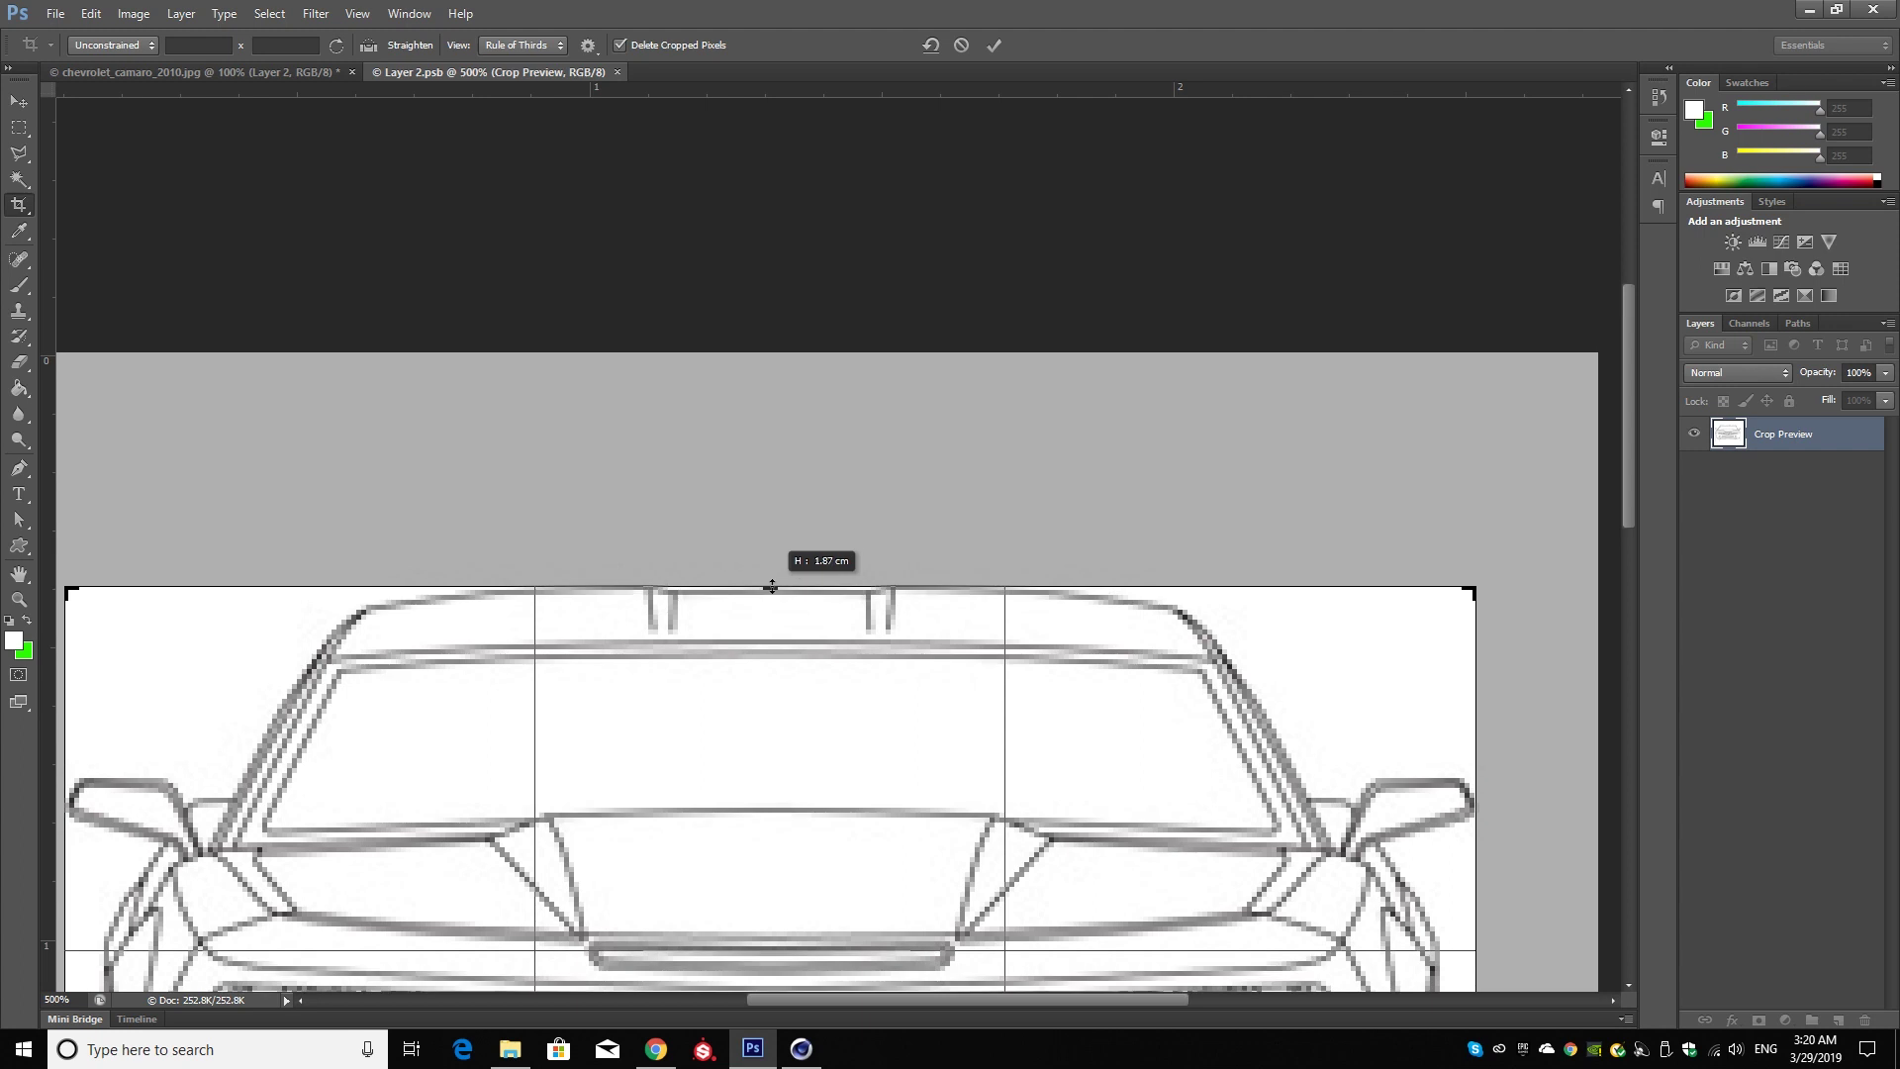
{"action": "left_click_drag", "start_coordinate": [773, 587], "coordinate": [773, 585]}
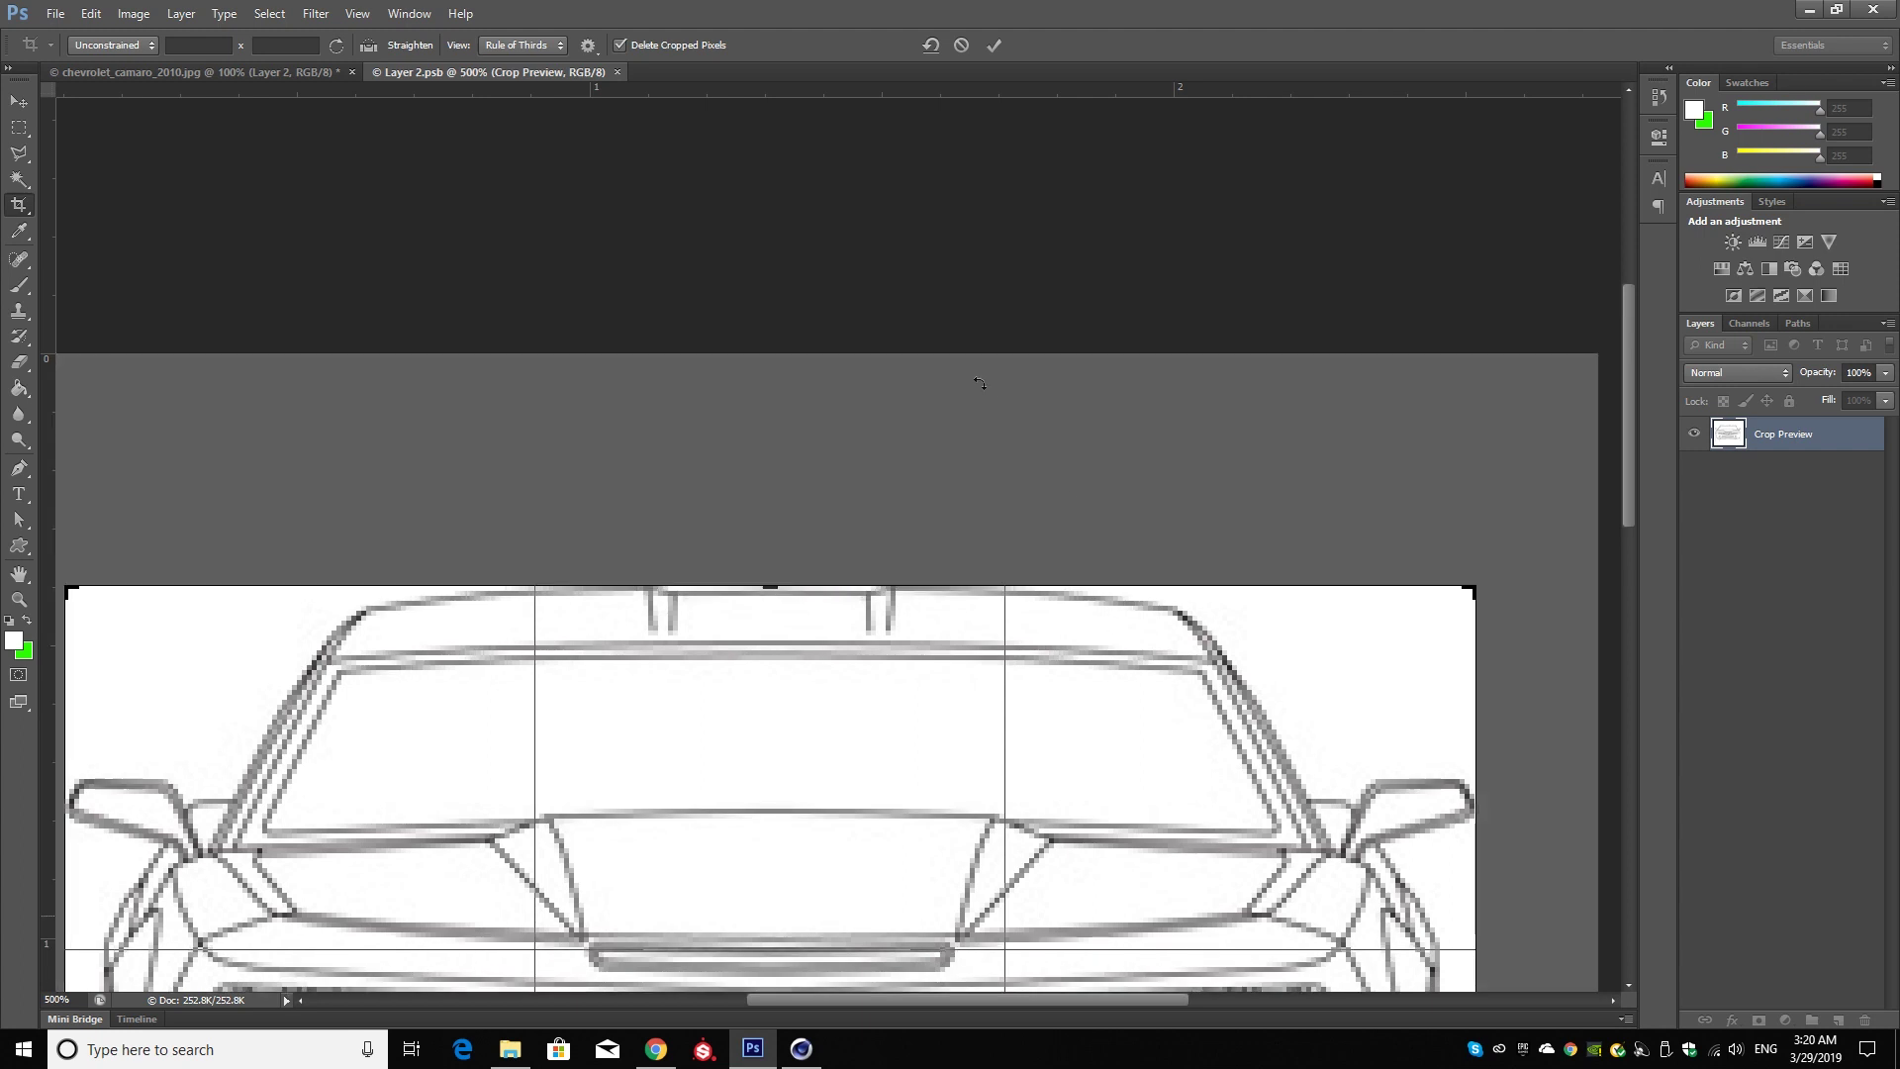
{"action": "left_click_drag", "start_coordinate": [1627, 490], "coordinate": [1625, 690]}
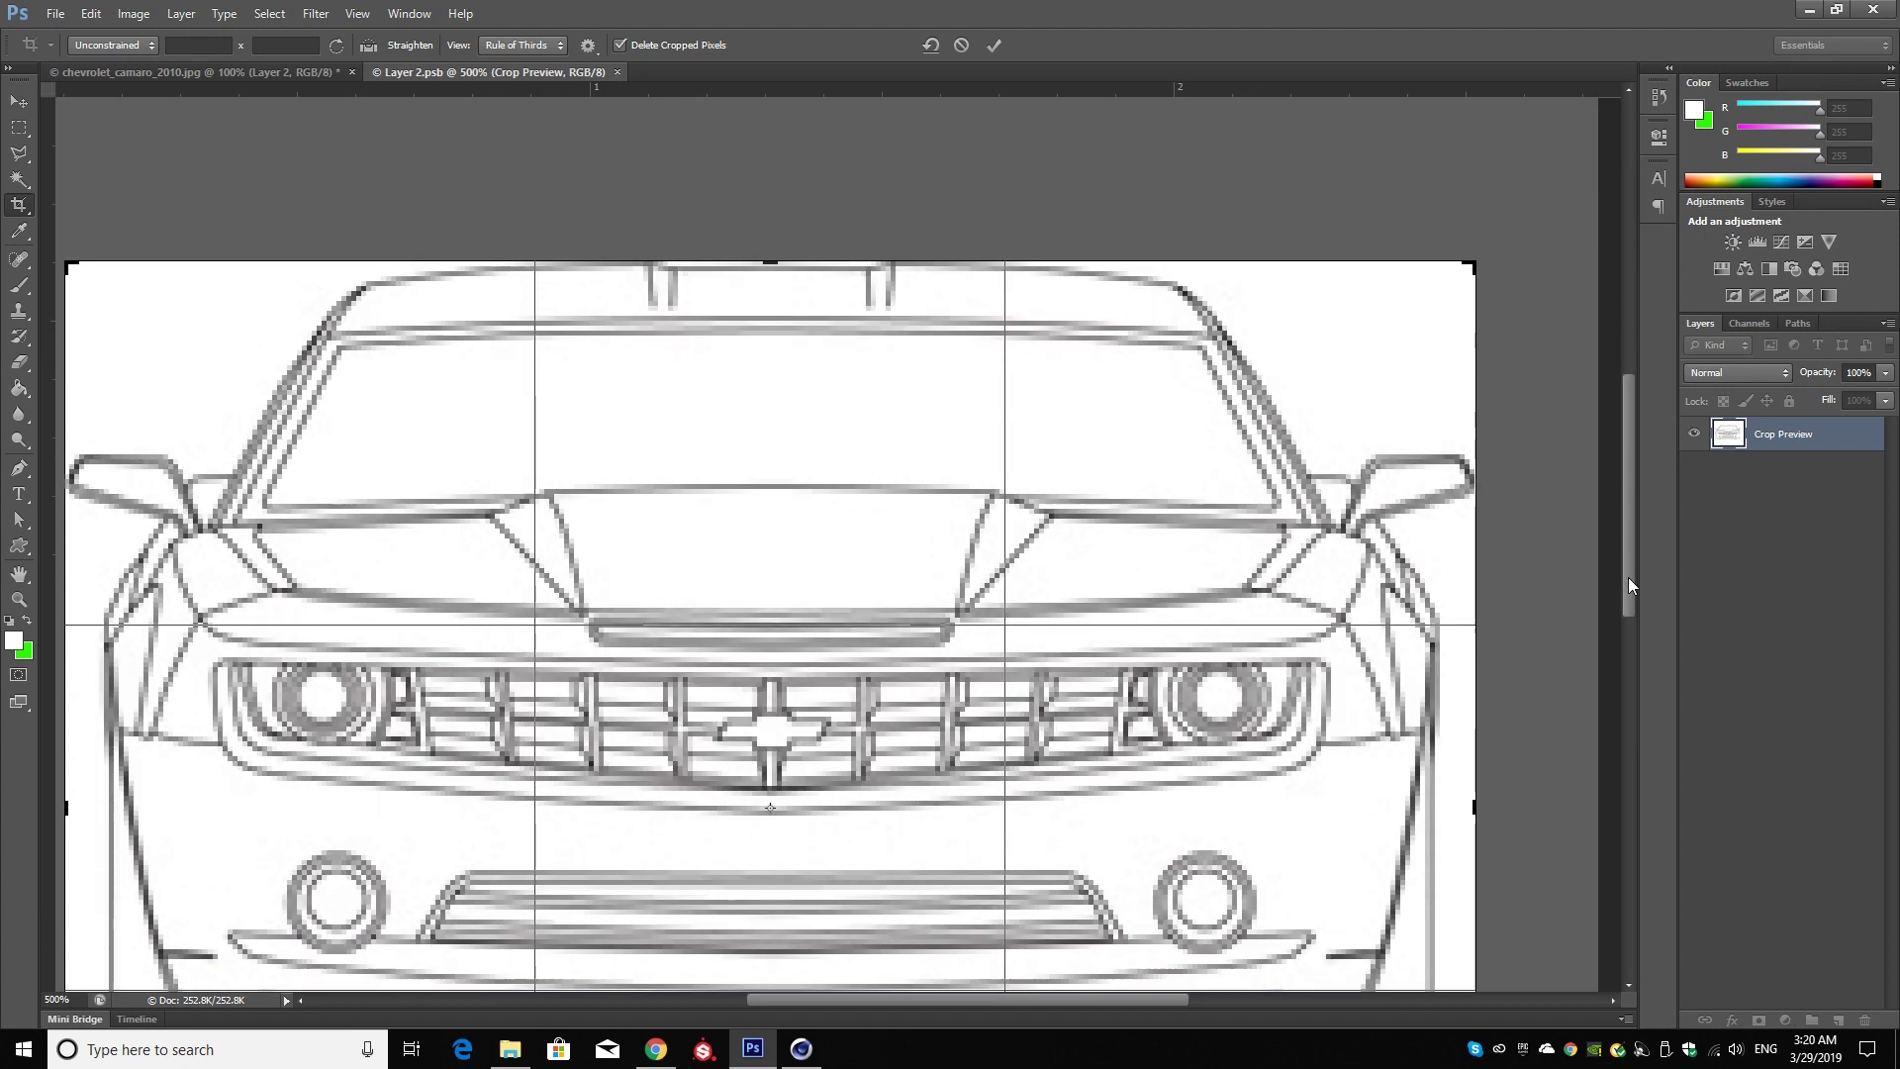
{"action": "left_click_drag", "start_coordinate": [771, 950], "coordinate": [792, 867]}
{"action": "key", "text": "Return"}
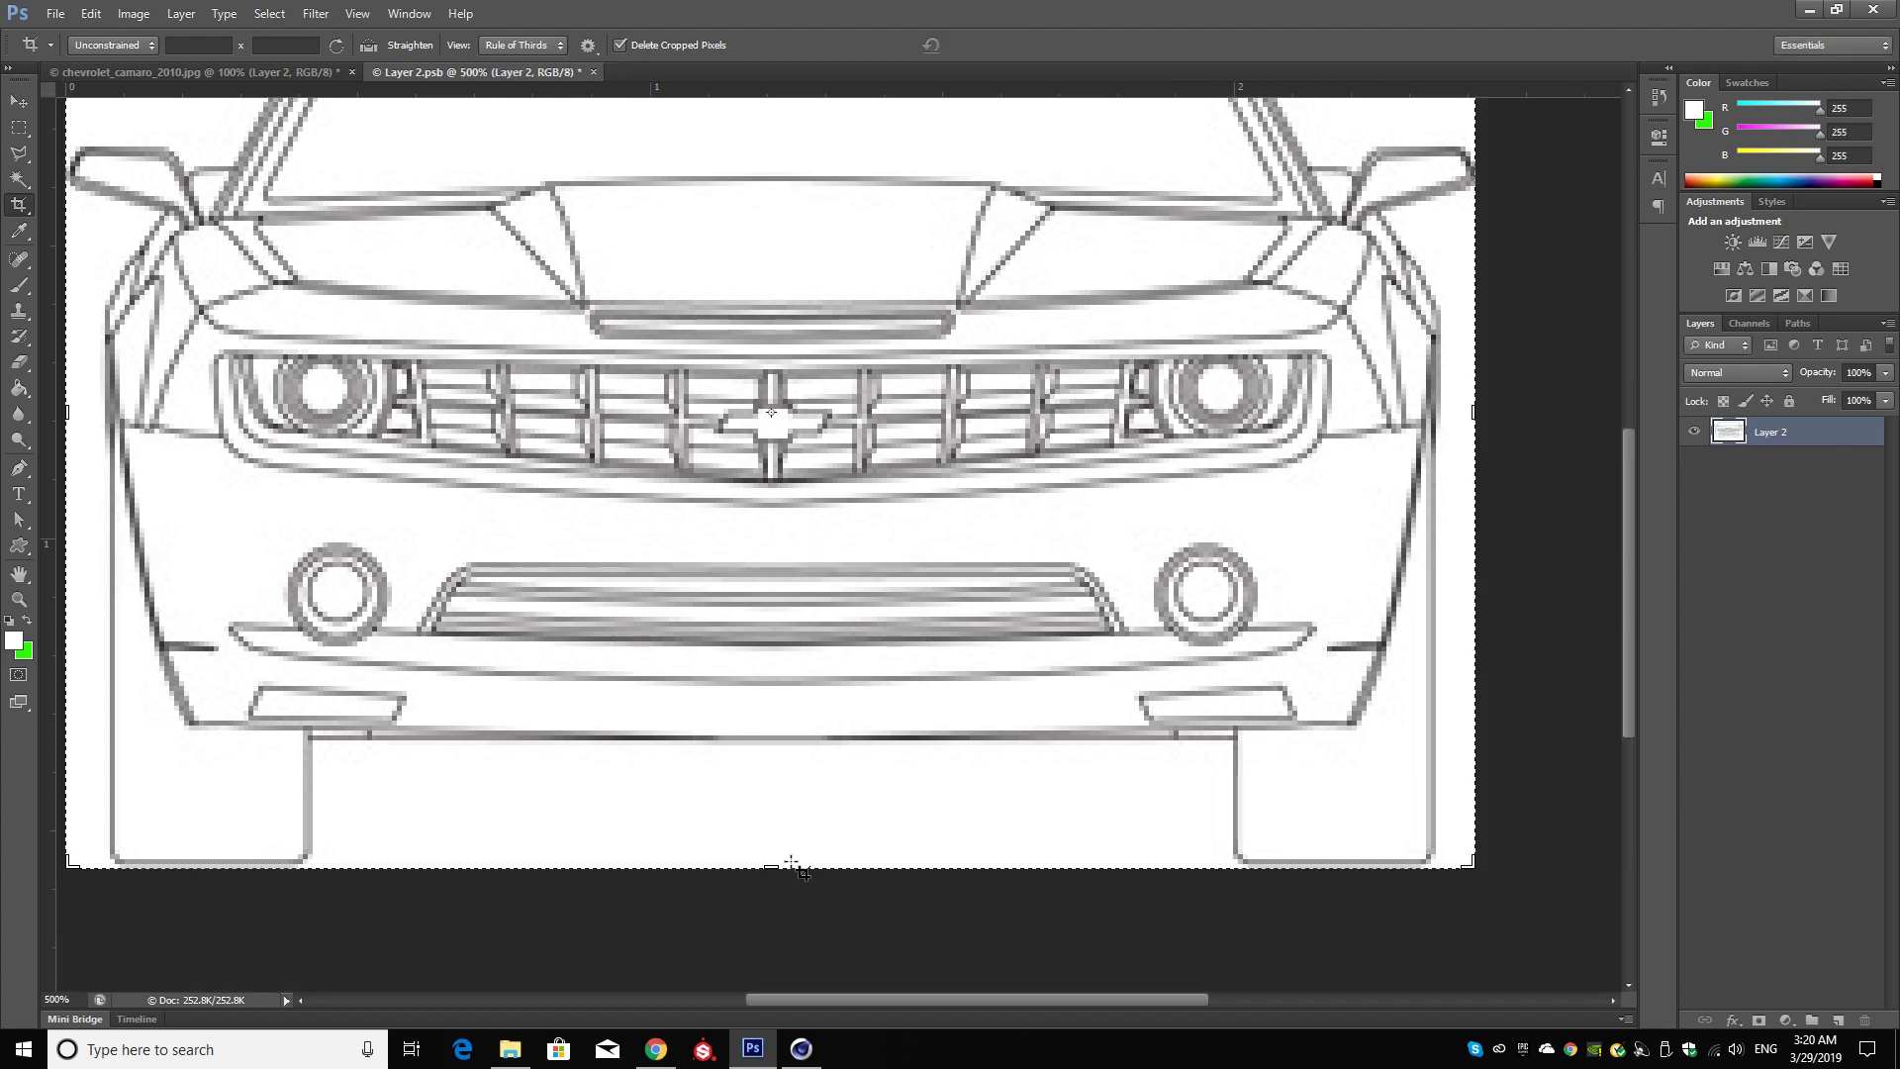
{"action": "key", "text": "ctrl+0"}
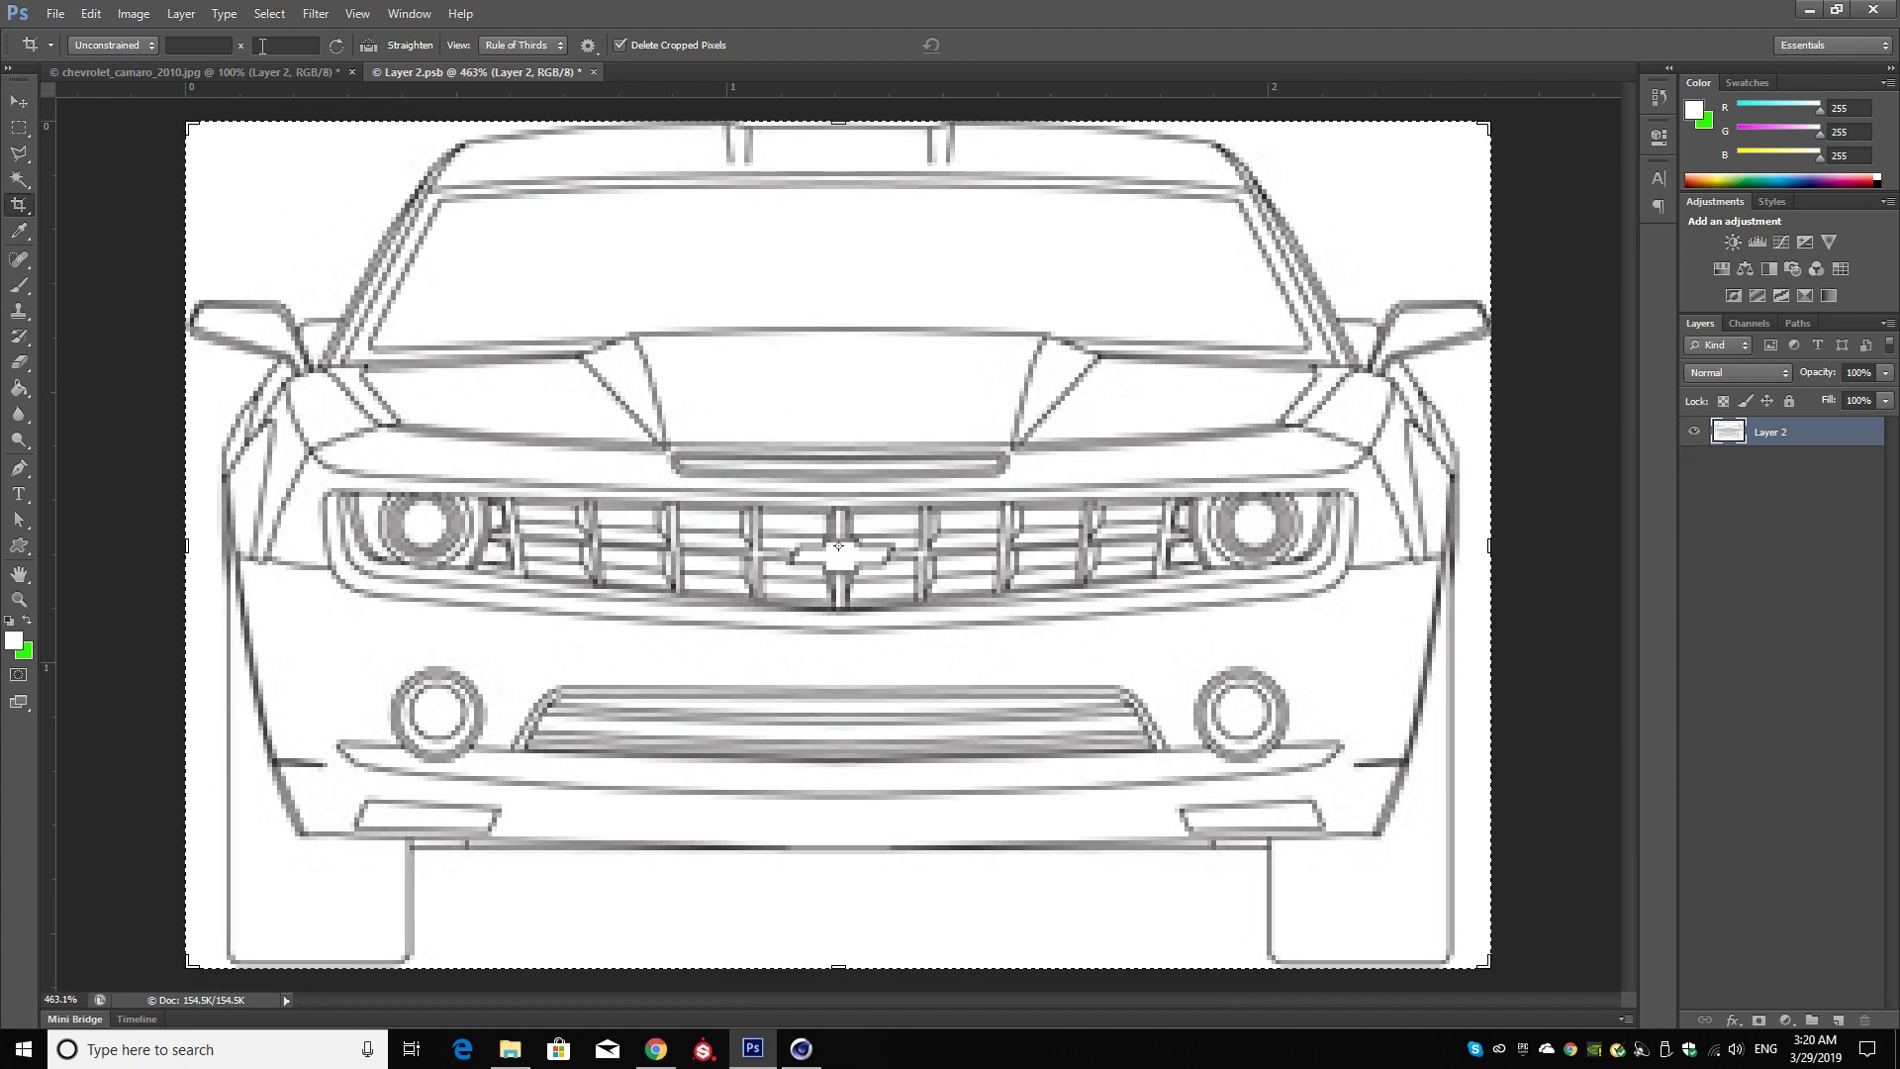
- Start Save As and browse to the 11 blue print folder on drive D
{"action": "left_click", "coordinate": [22, 101]}
{"action": "left_click", "coordinate": [56, 13]}
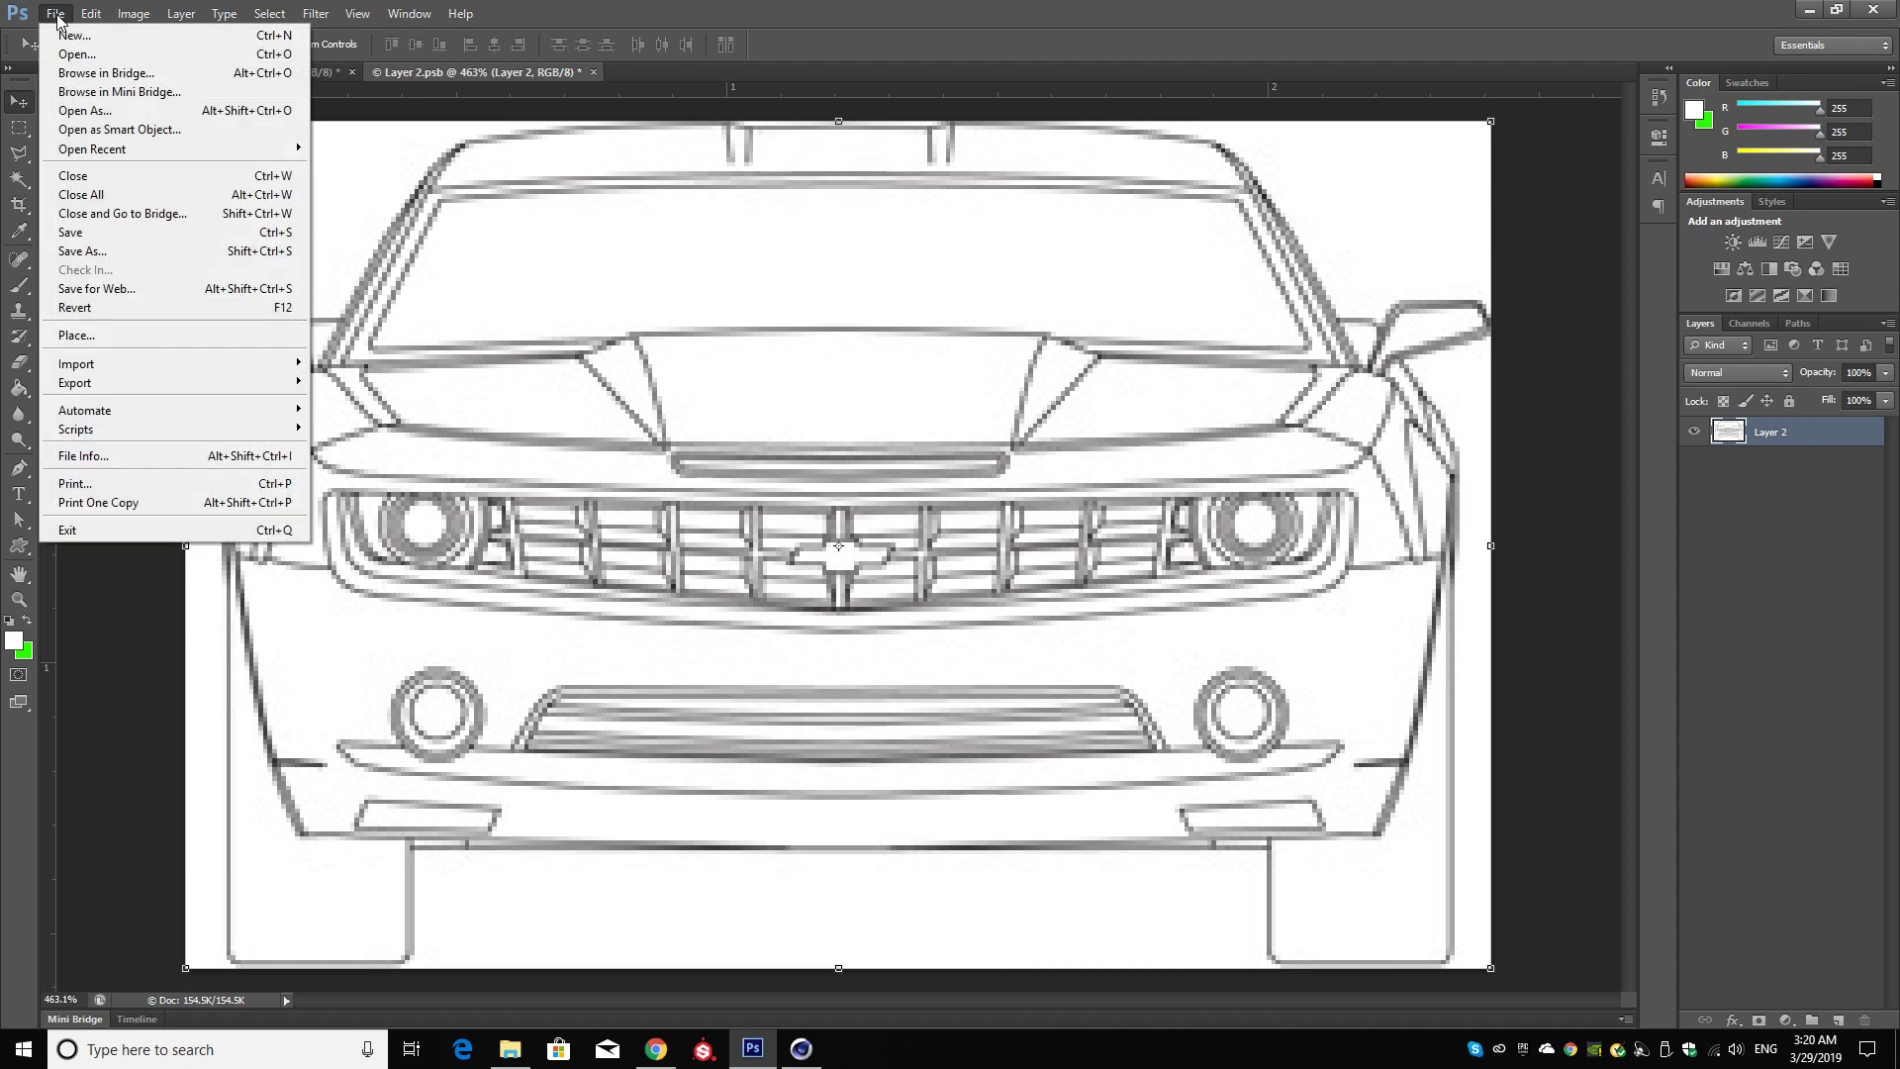
{"action": "left_click", "coordinate": [92, 241]}
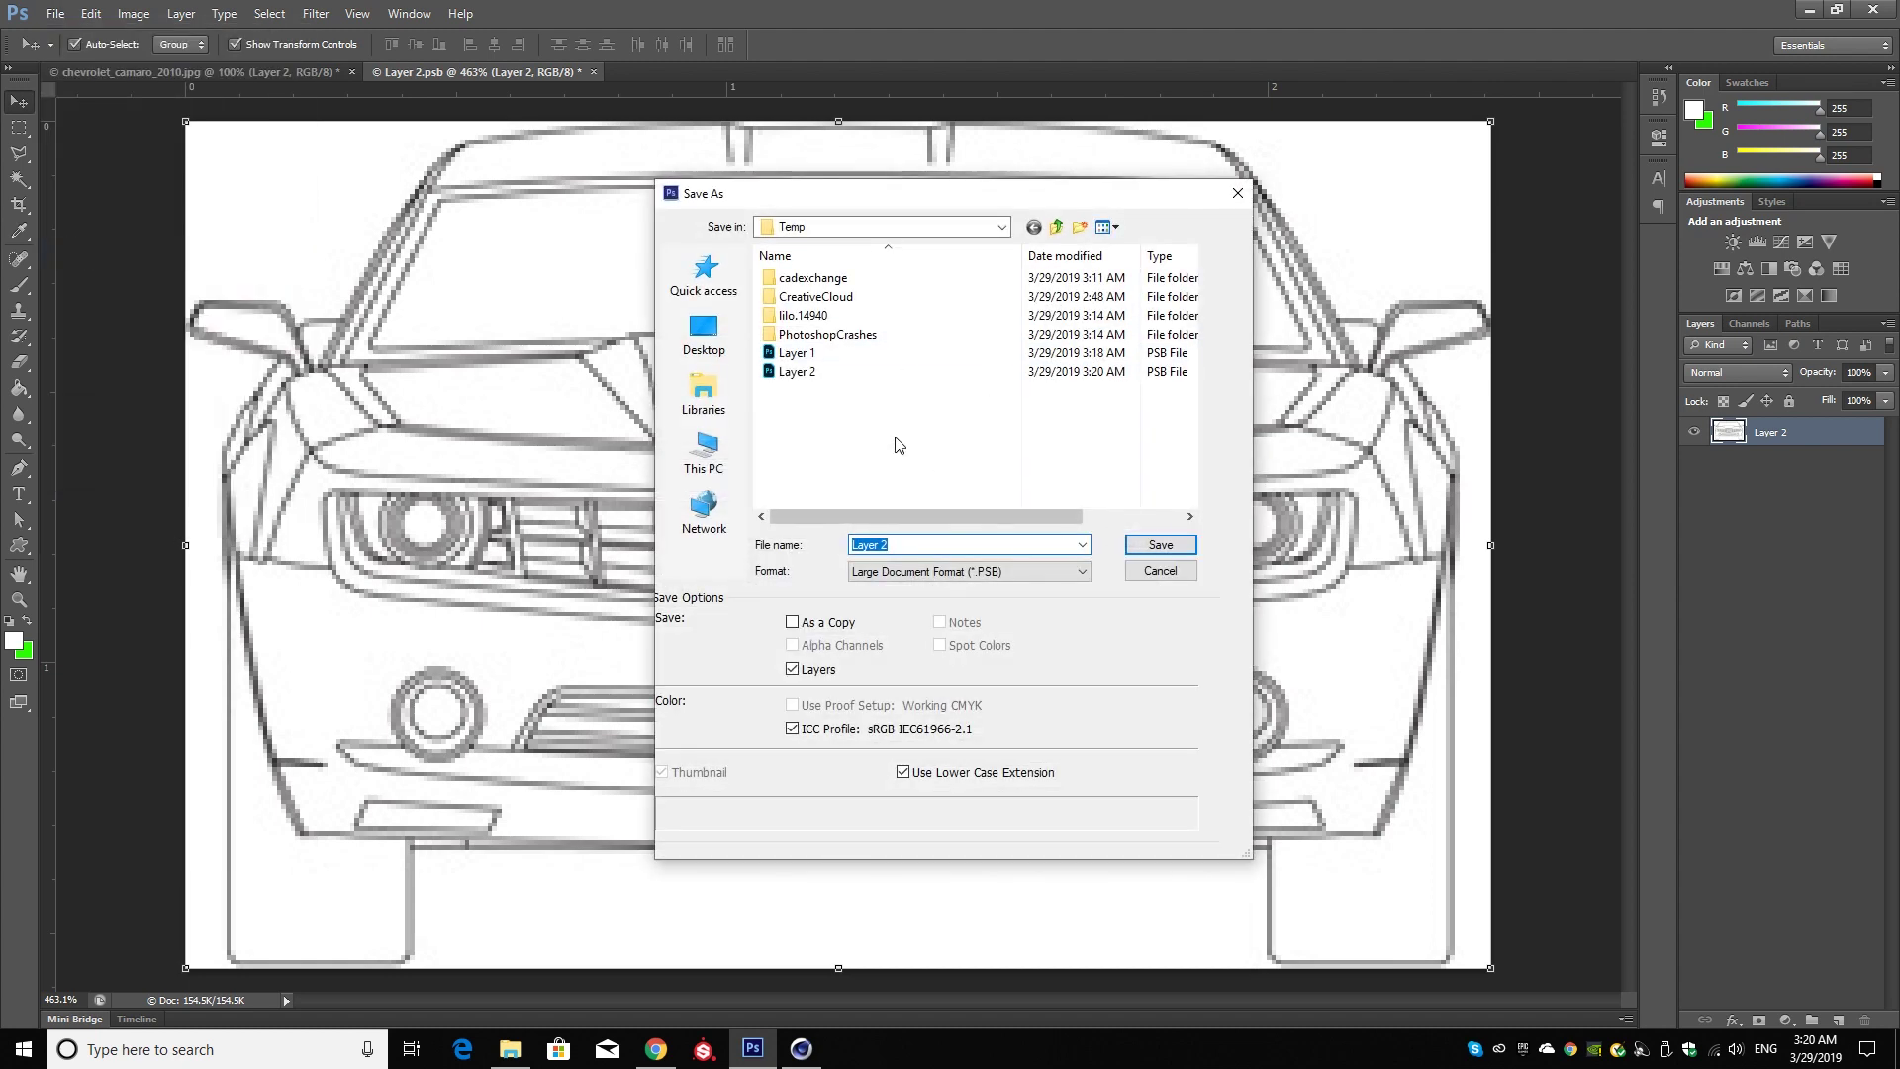
{"action": "left_click", "coordinate": [718, 453]}
{"action": "scroll", "coordinate": [1138, 449], "scroll_direction": "down", "scroll_amount": 3}
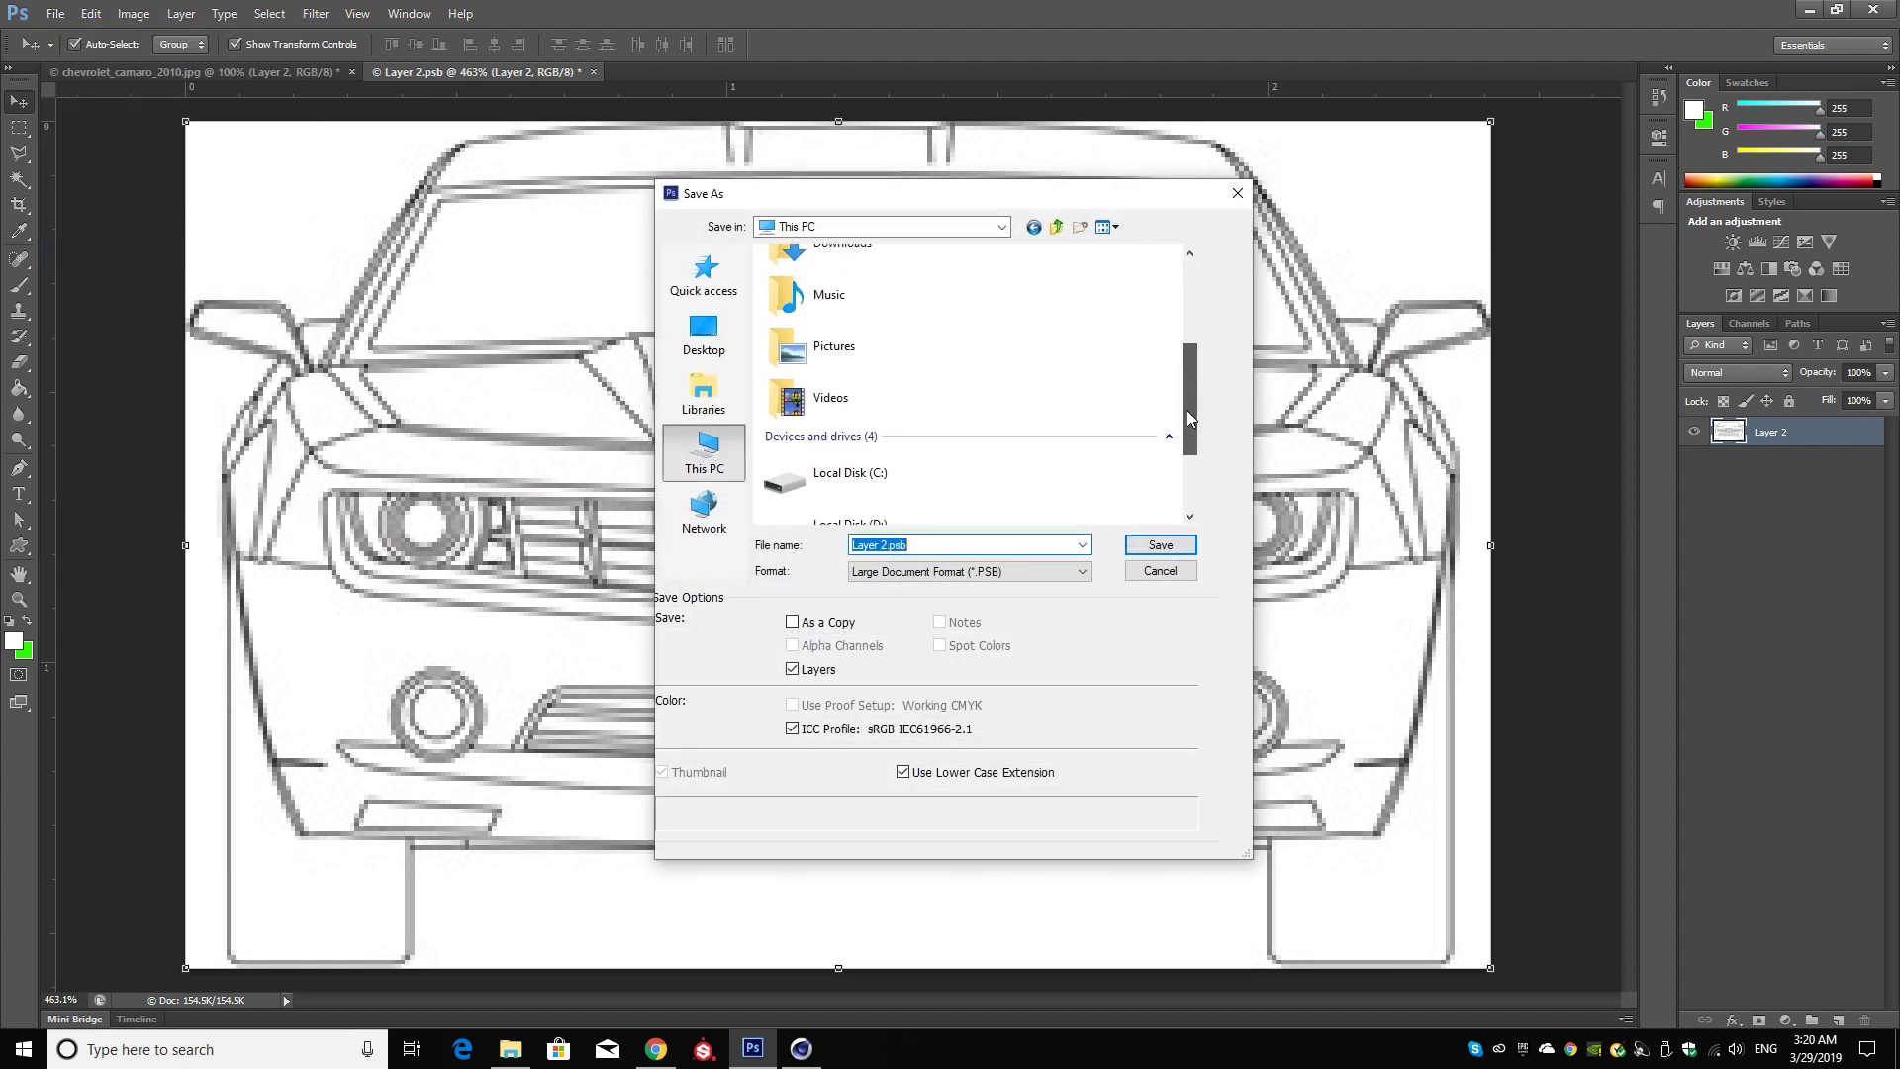
{"action": "scroll", "coordinate": [1138, 448], "scroll_direction": "down", "scroll_amount": 2}
{"action": "double_click", "coordinate": [875, 424]}
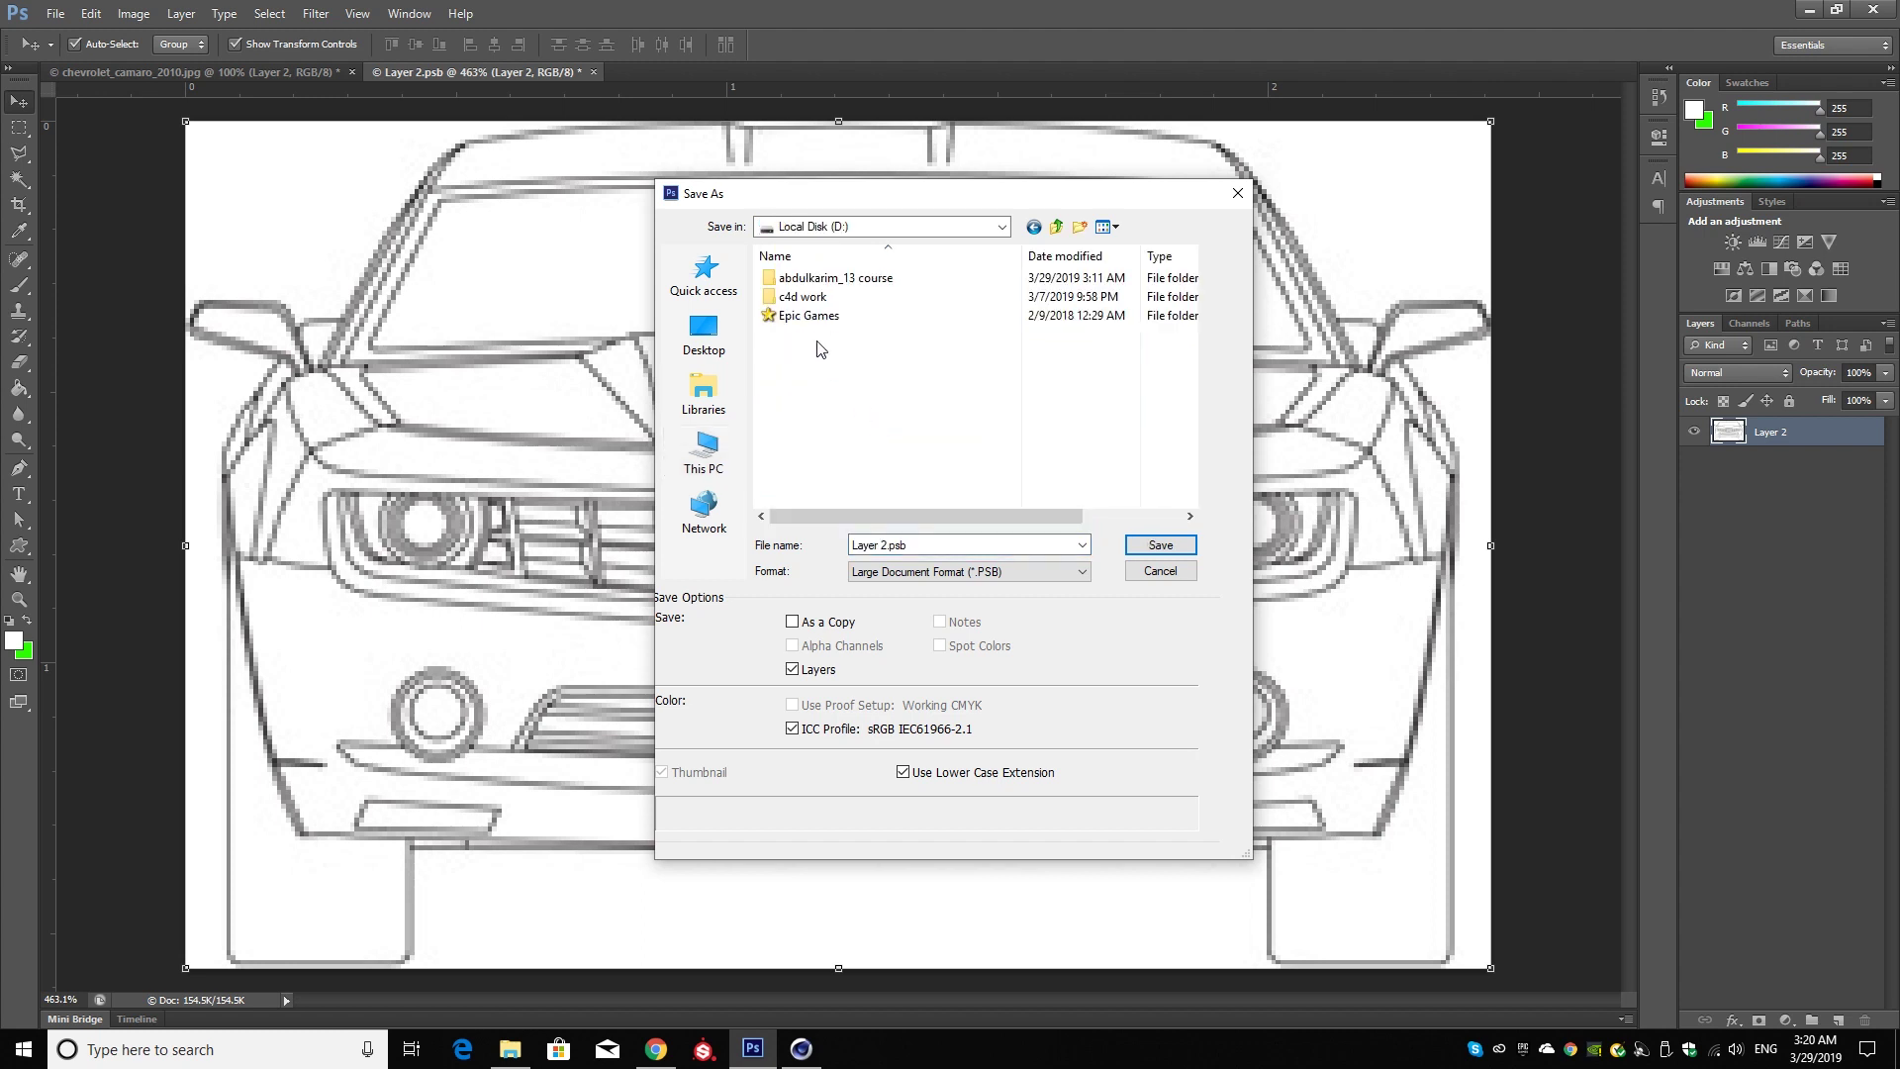
{"action": "double_click", "coordinate": [818, 279]}
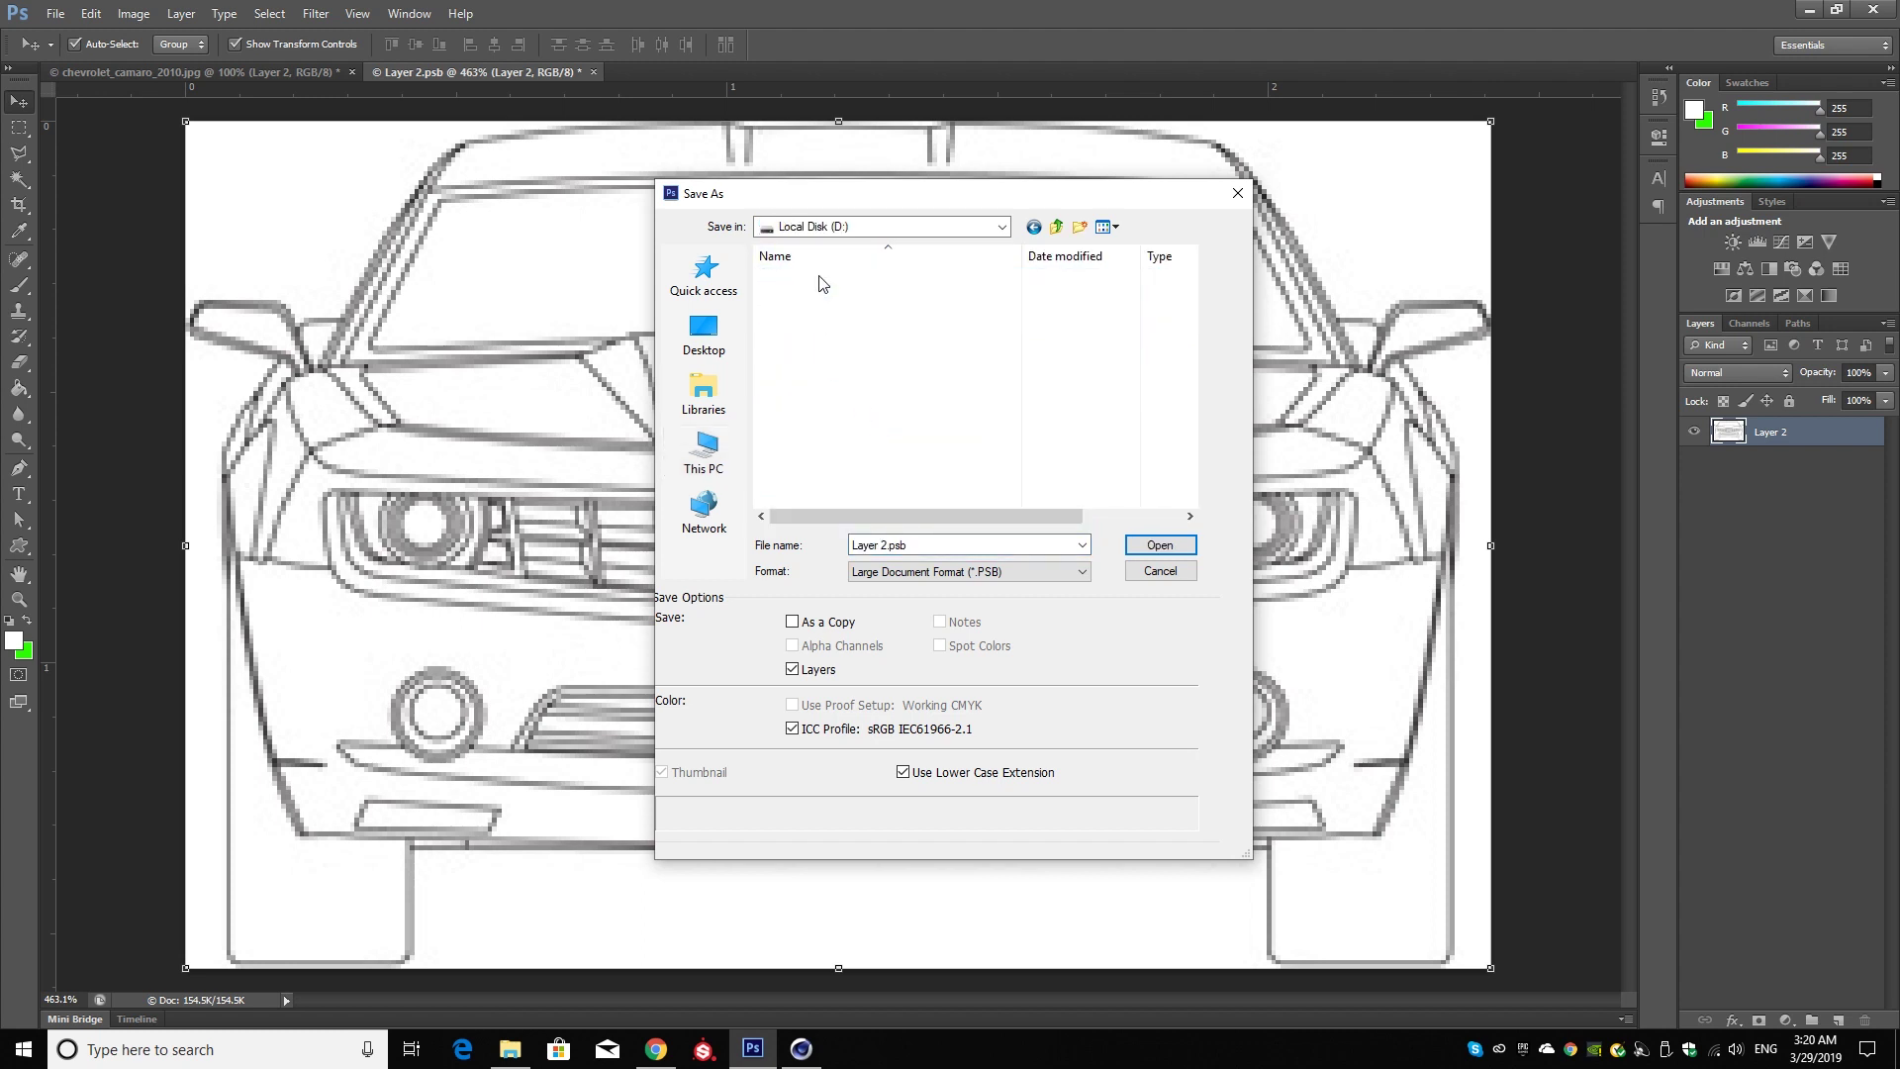
{"action": "double_click", "coordinate": [818, 278]}
- Save it as Maximum-quality JPEG 'front' and close Layer 2.psb
{"action": "double_click", "coordinate": [921, 545]}
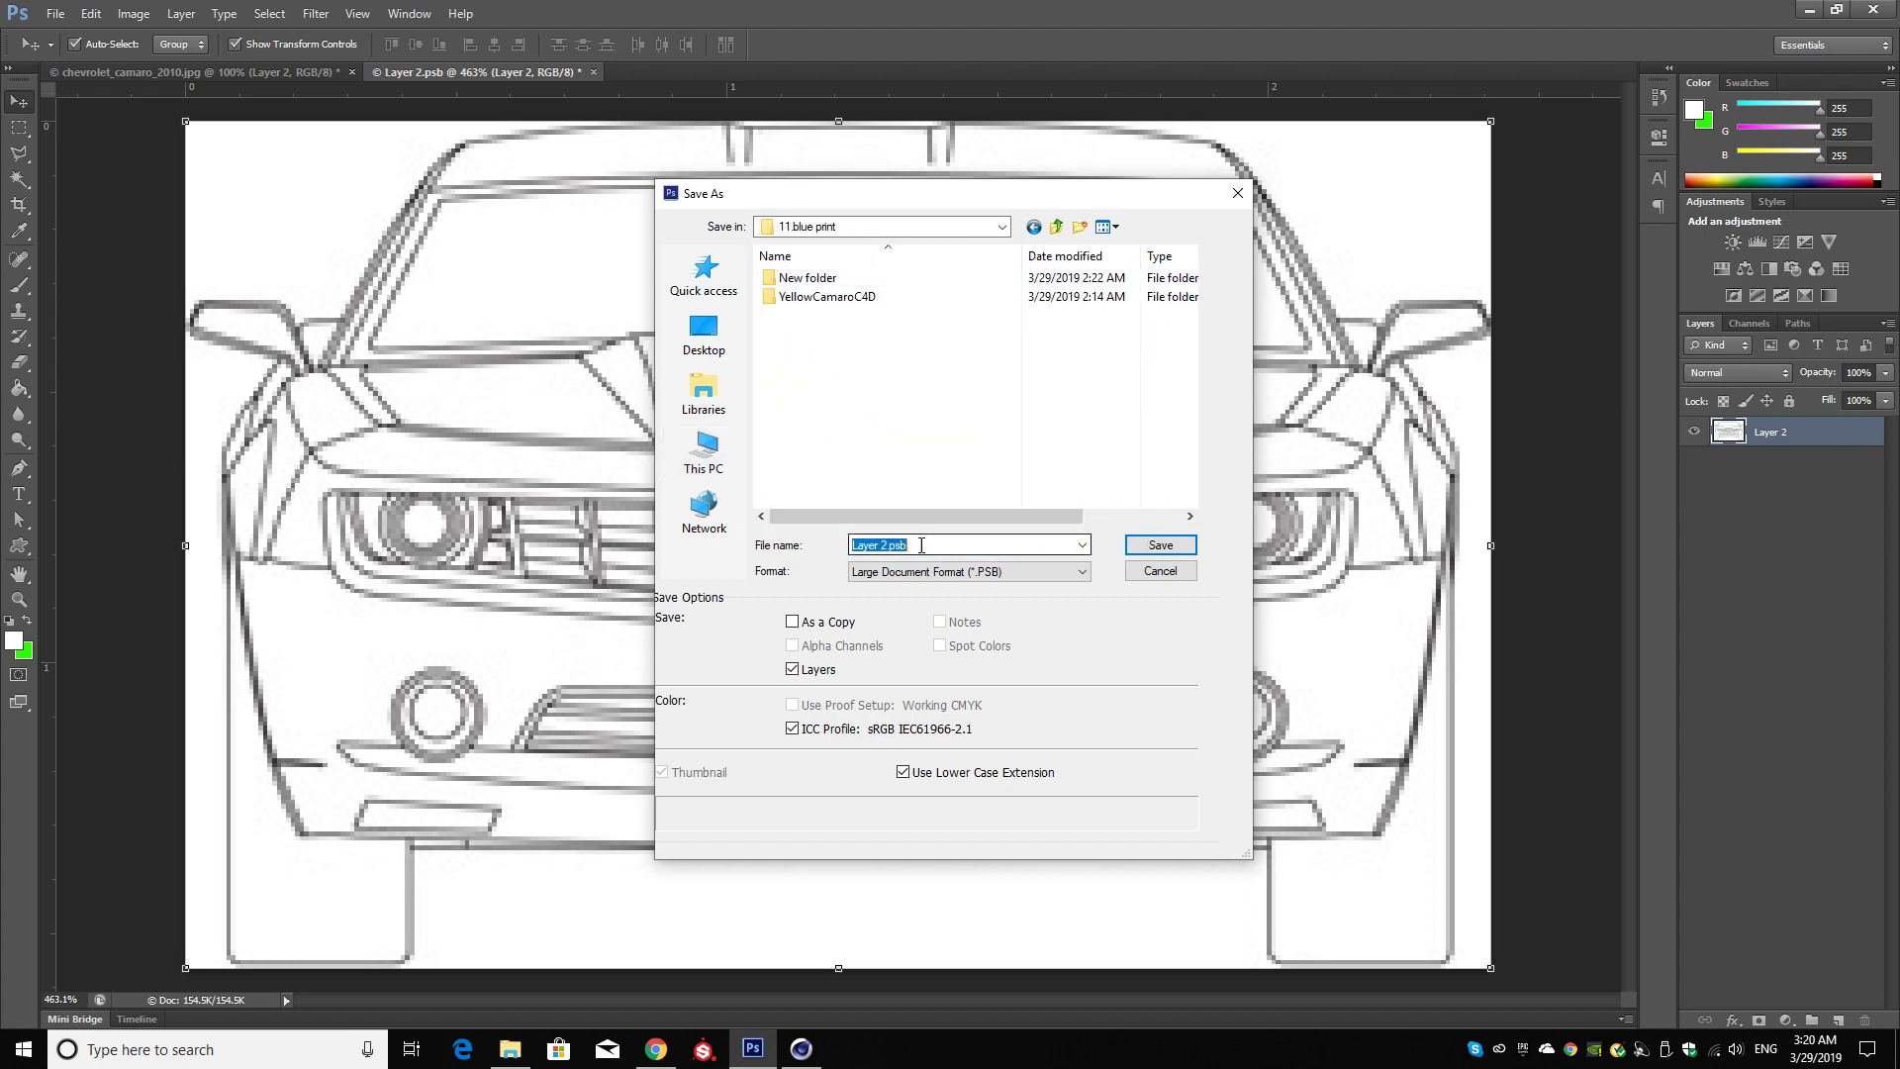
{"action": "type", "text": "front"}
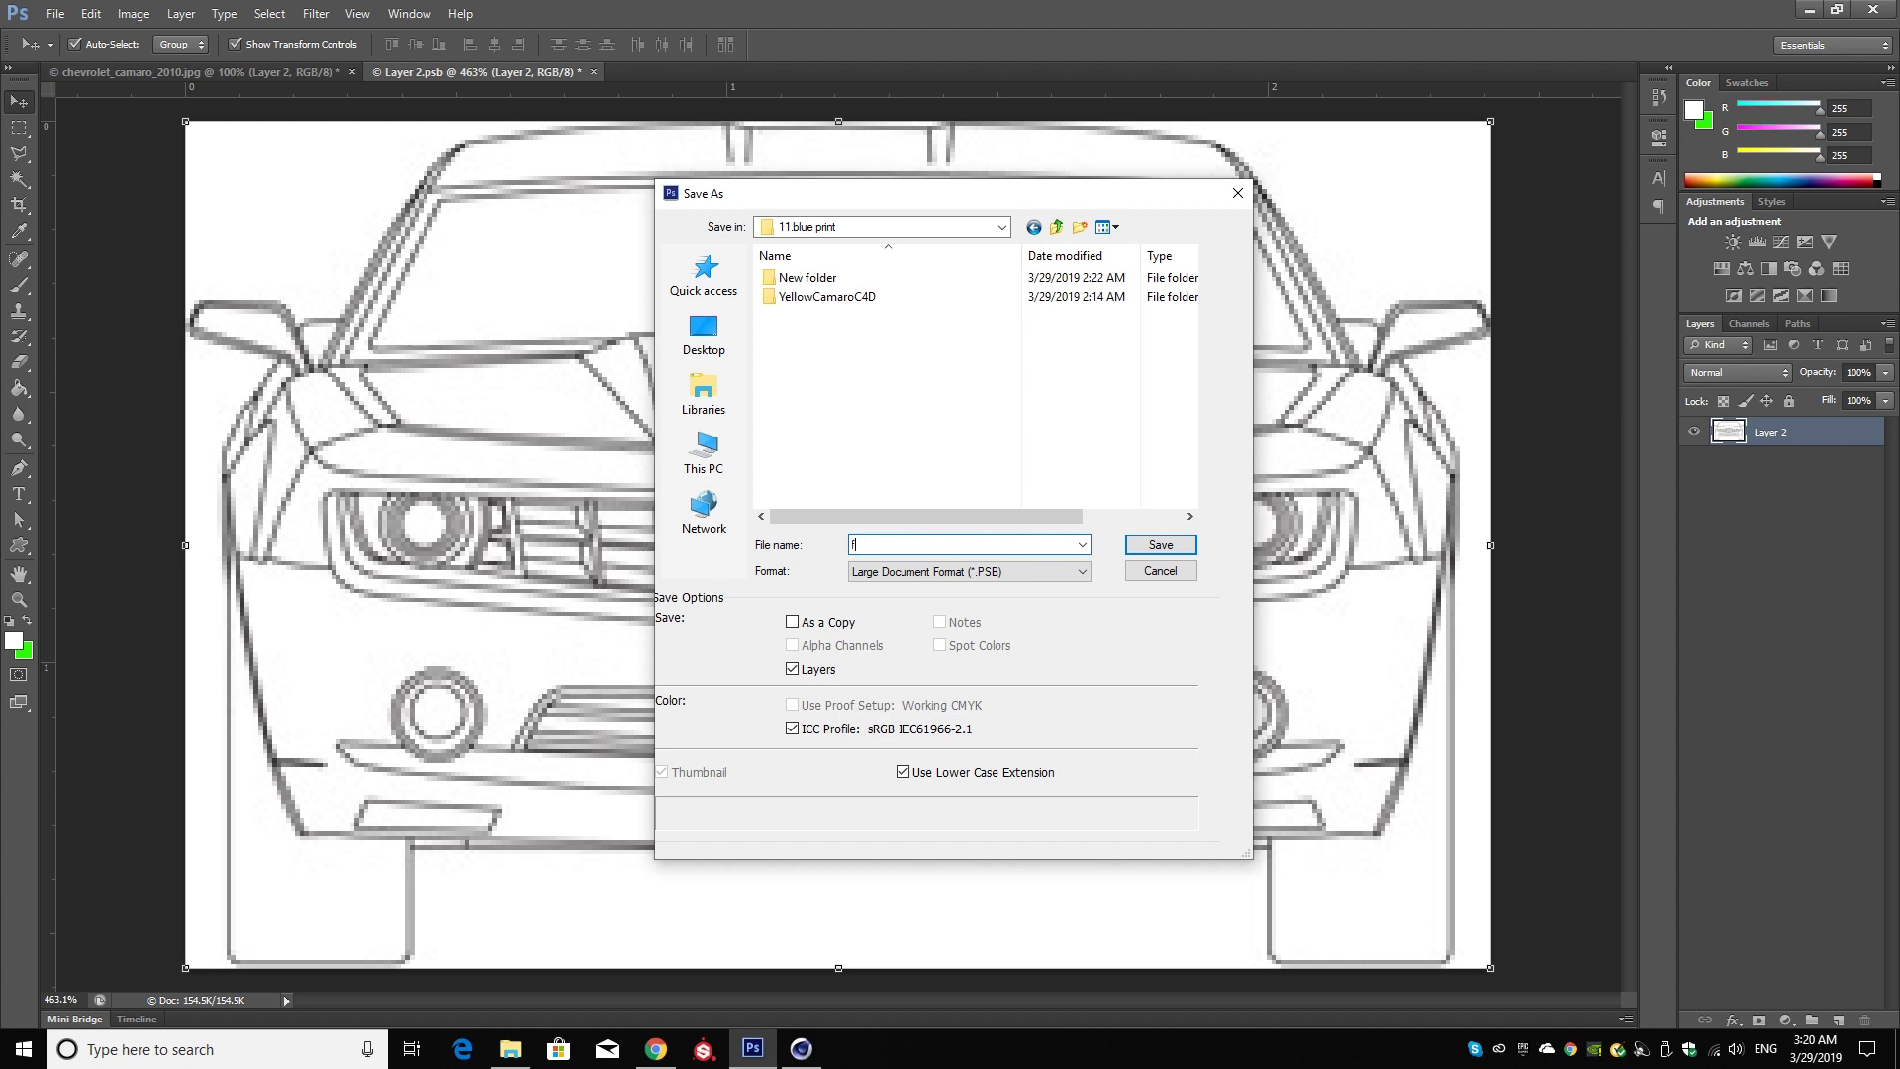
{"action": "left_click", "coordinate": [945, 571]}
{"action": "left_click", "coordinate": [969, 672]}
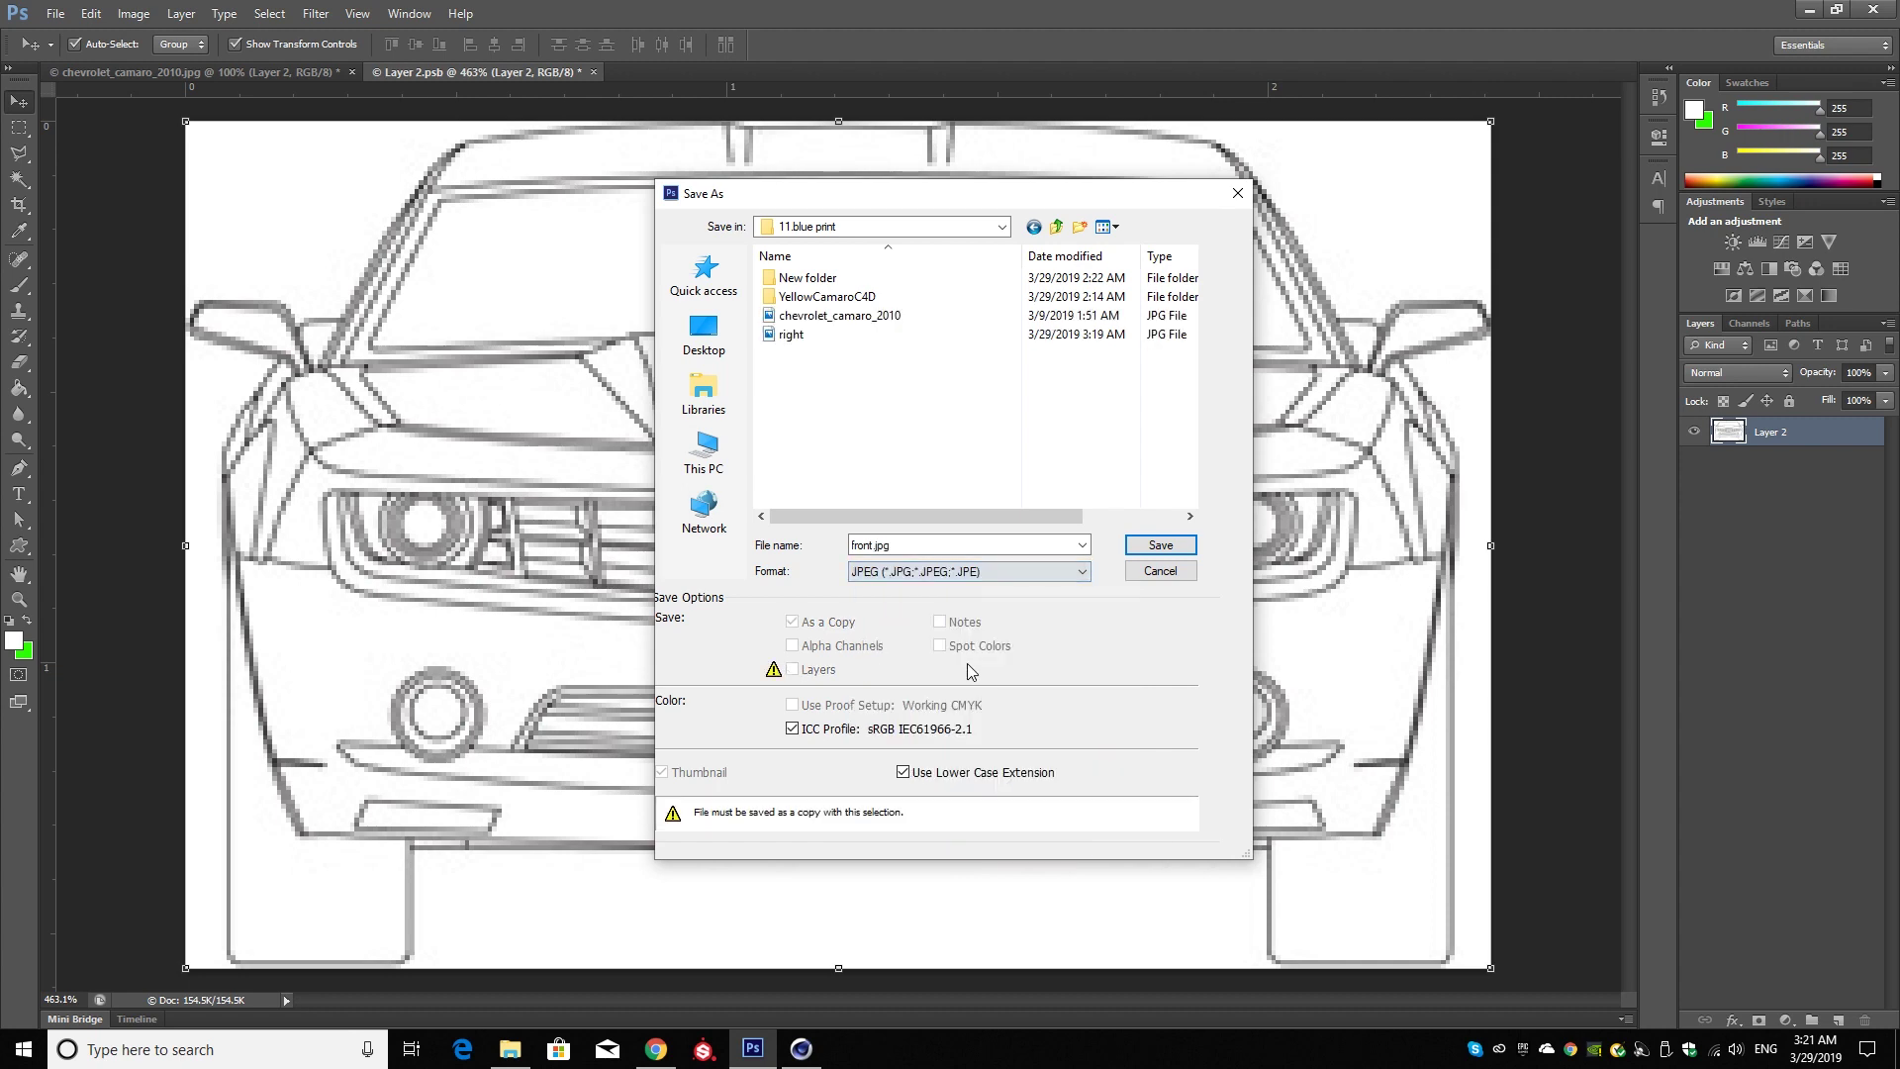
{"action": "left_click", "coordinate": [1158, 546]}
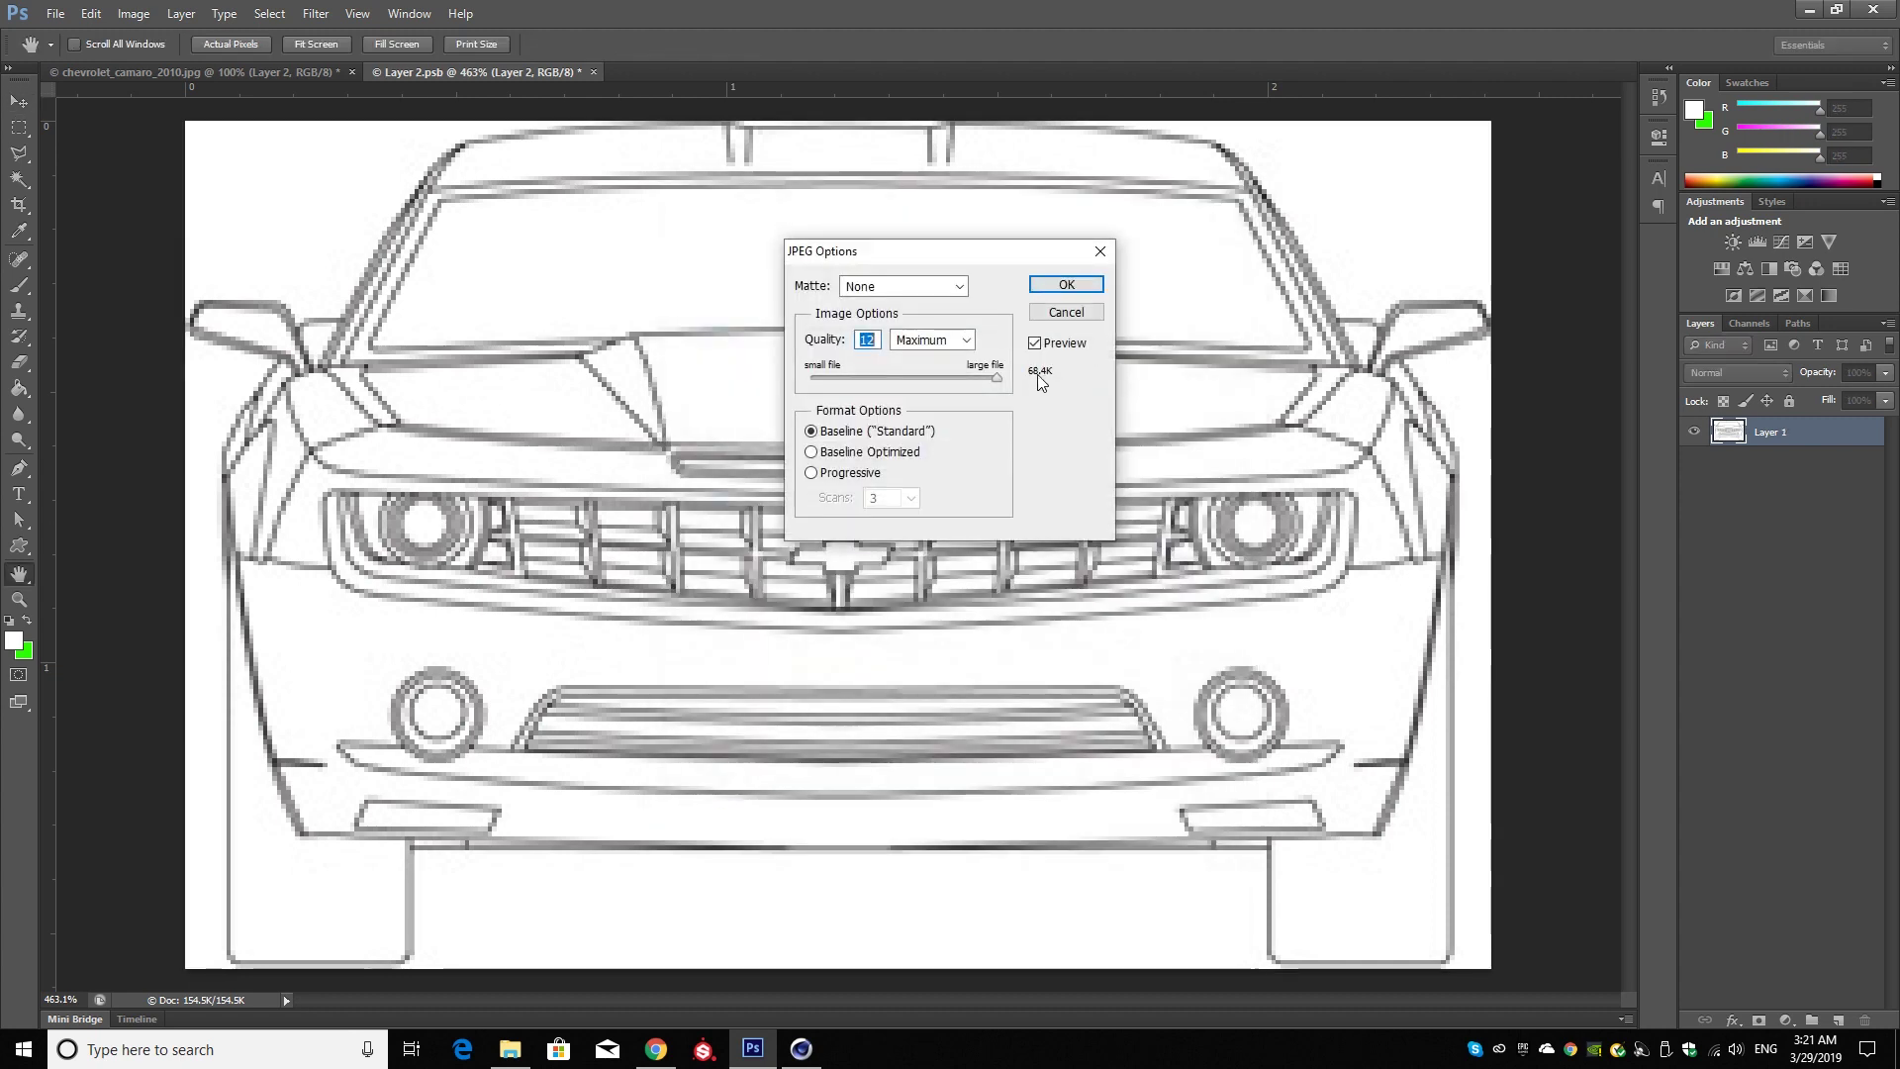
{"action": "left_click", "coordinate": [1046, 287]}
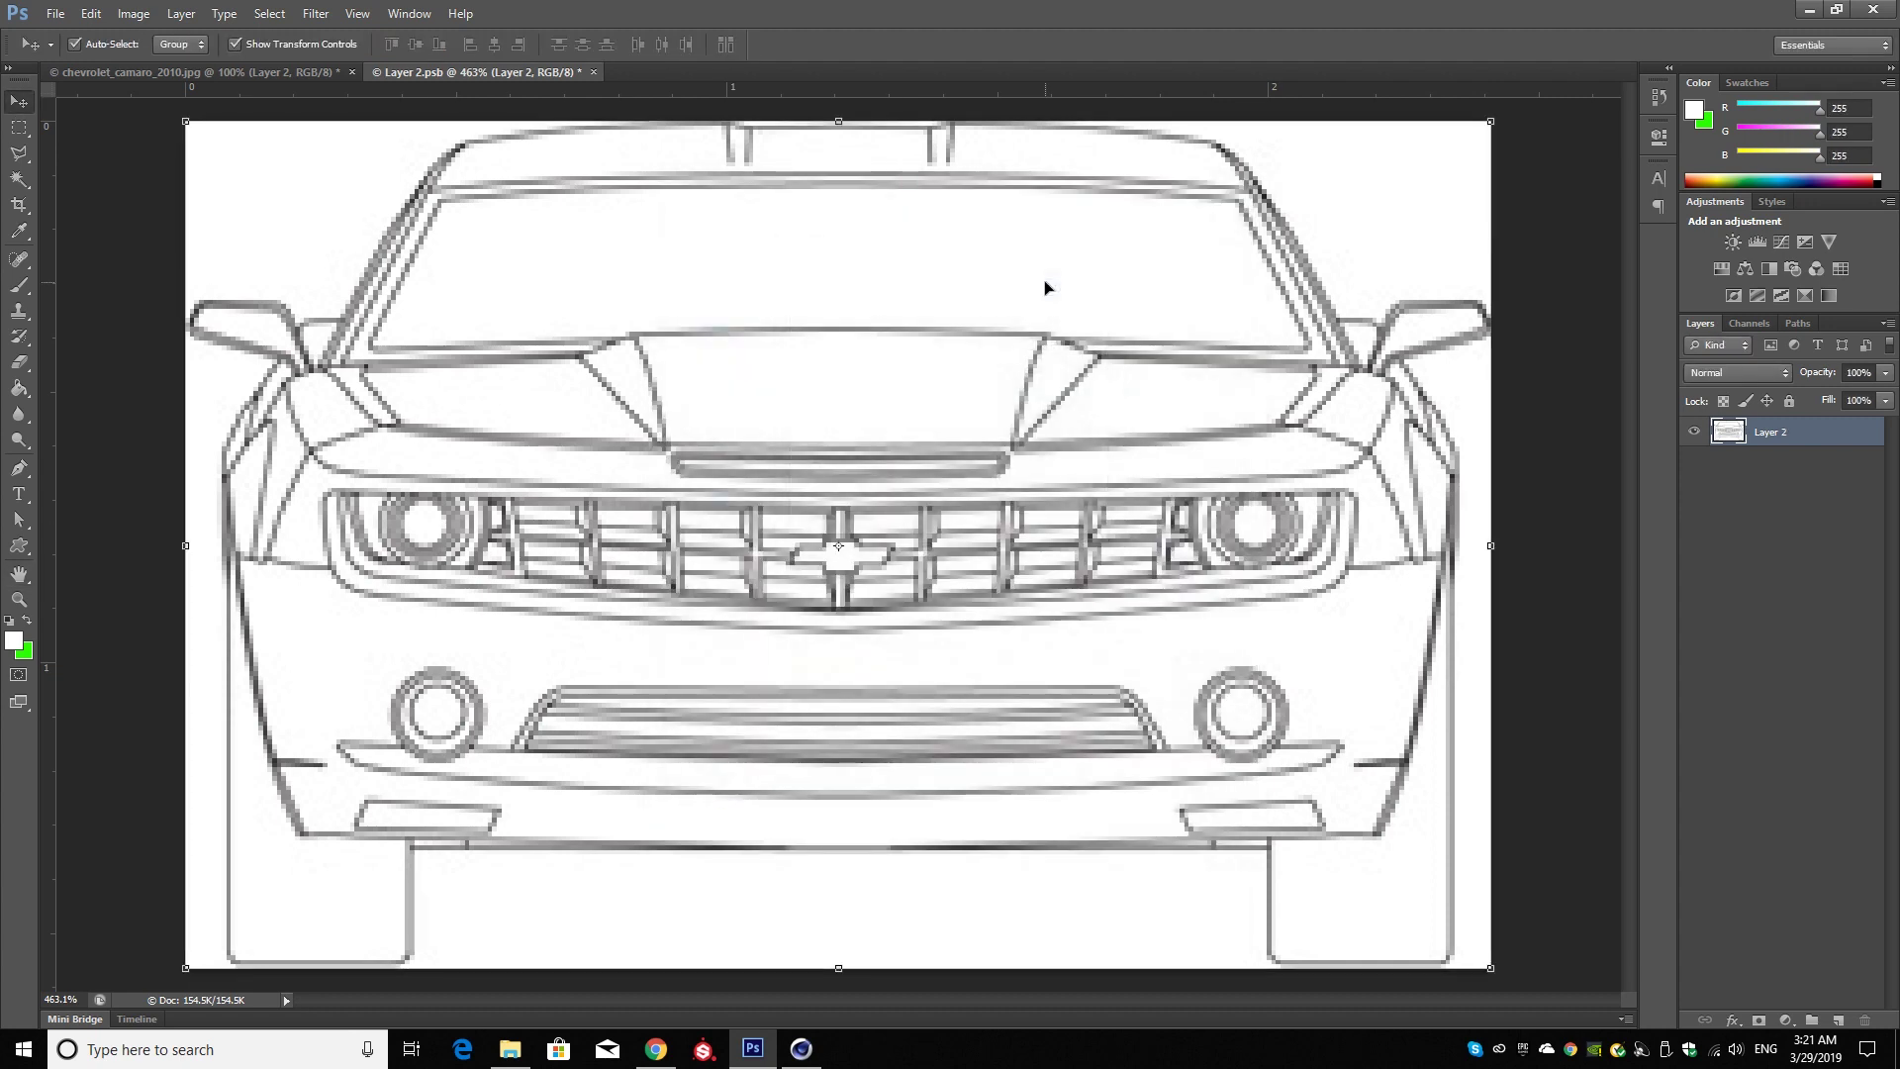
{"action": "left_click", "coordinate": [594, 72]}
- Copy the marquee-selected top view from Background onto Layer 3 and convert it to a Smart Object
{"action": "left_click", "coordinate": [947, 388]}
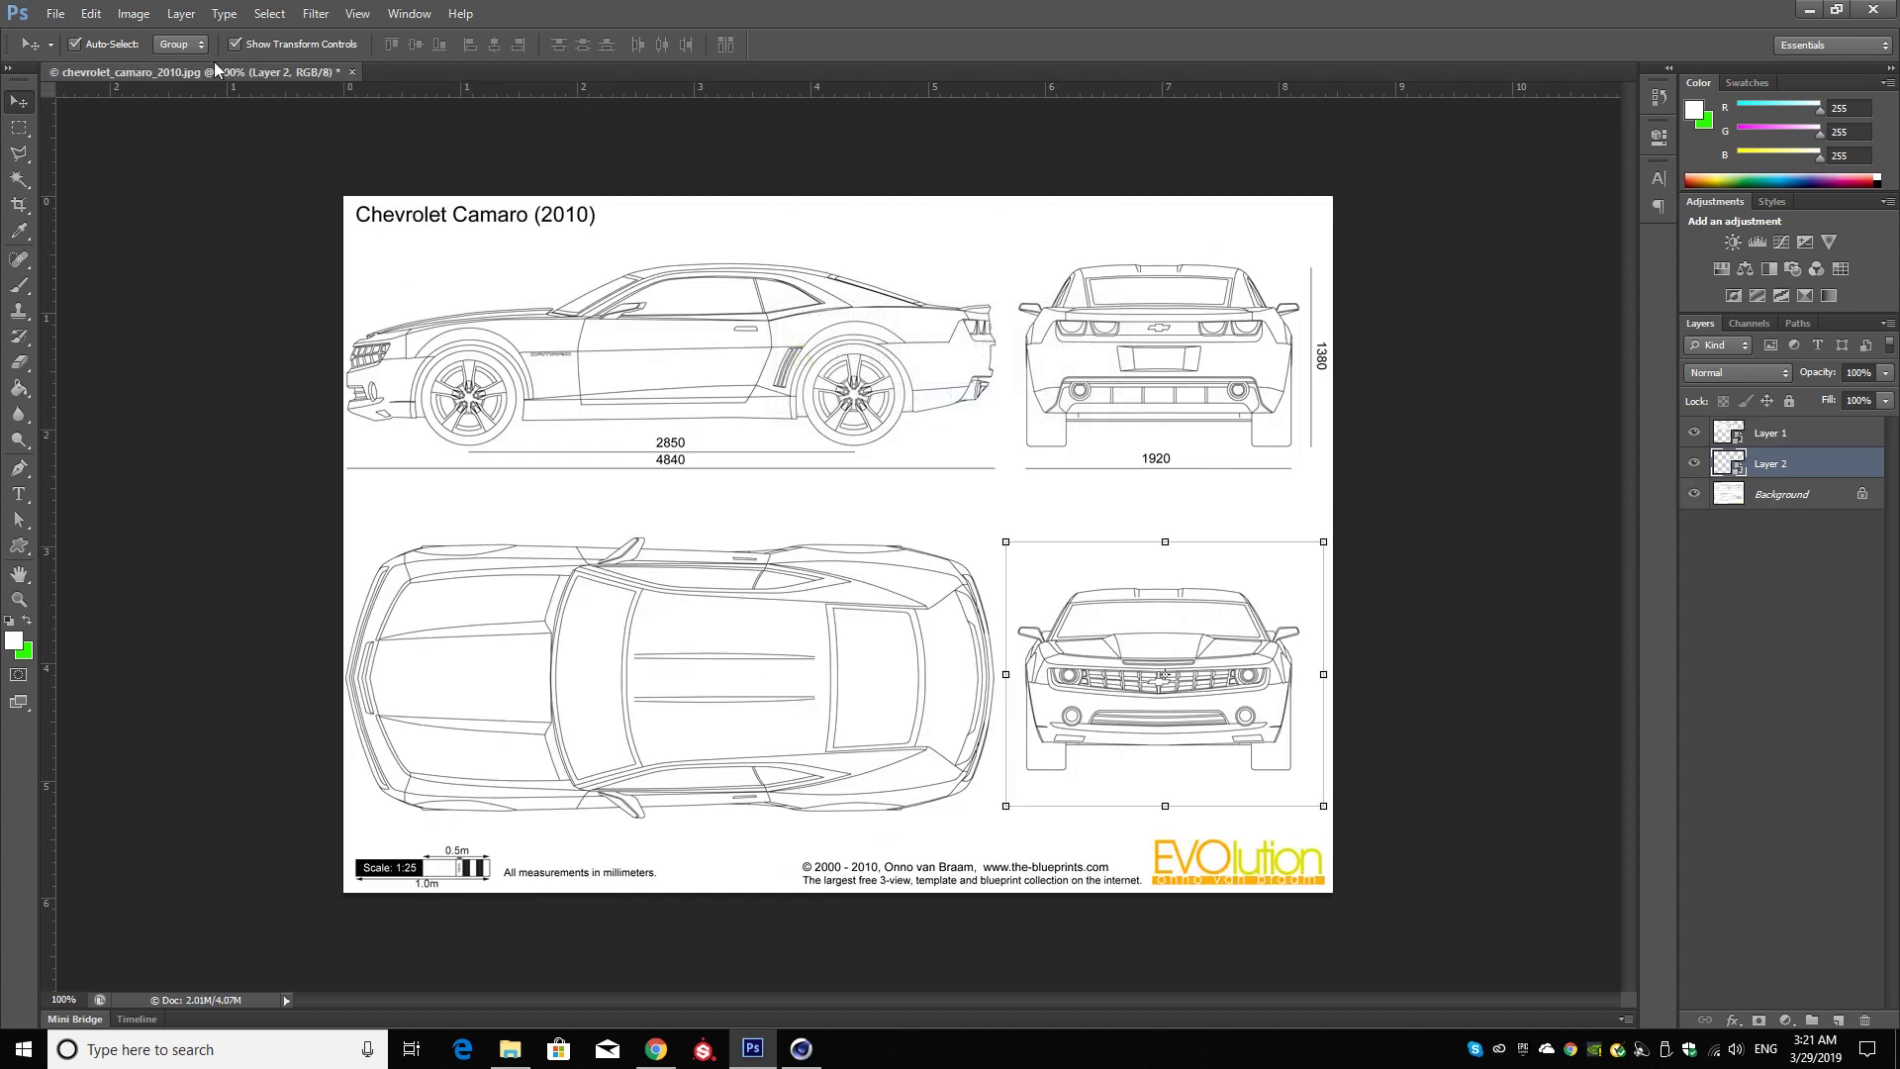
{"action": "left_click", "coordinate": [1767, 495]}
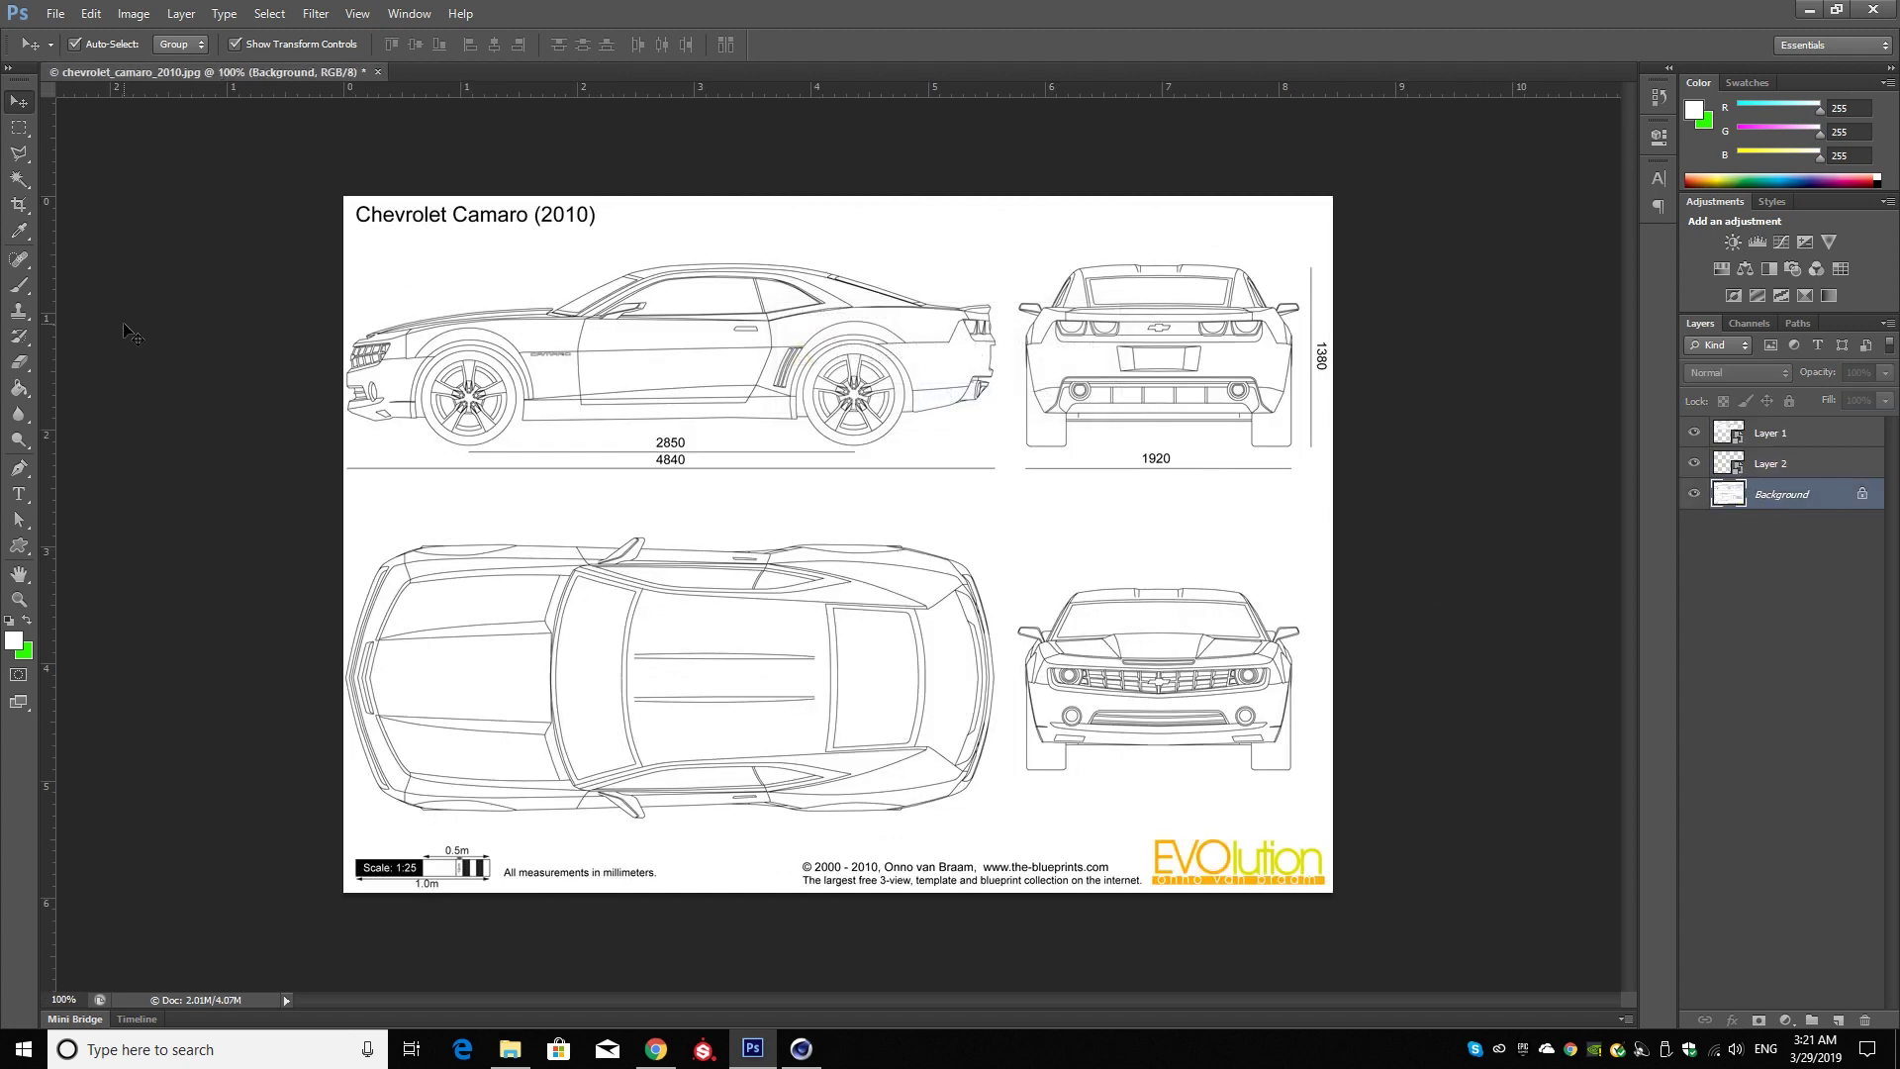
{"action": "left_click", "coordinate": [19, 127]}
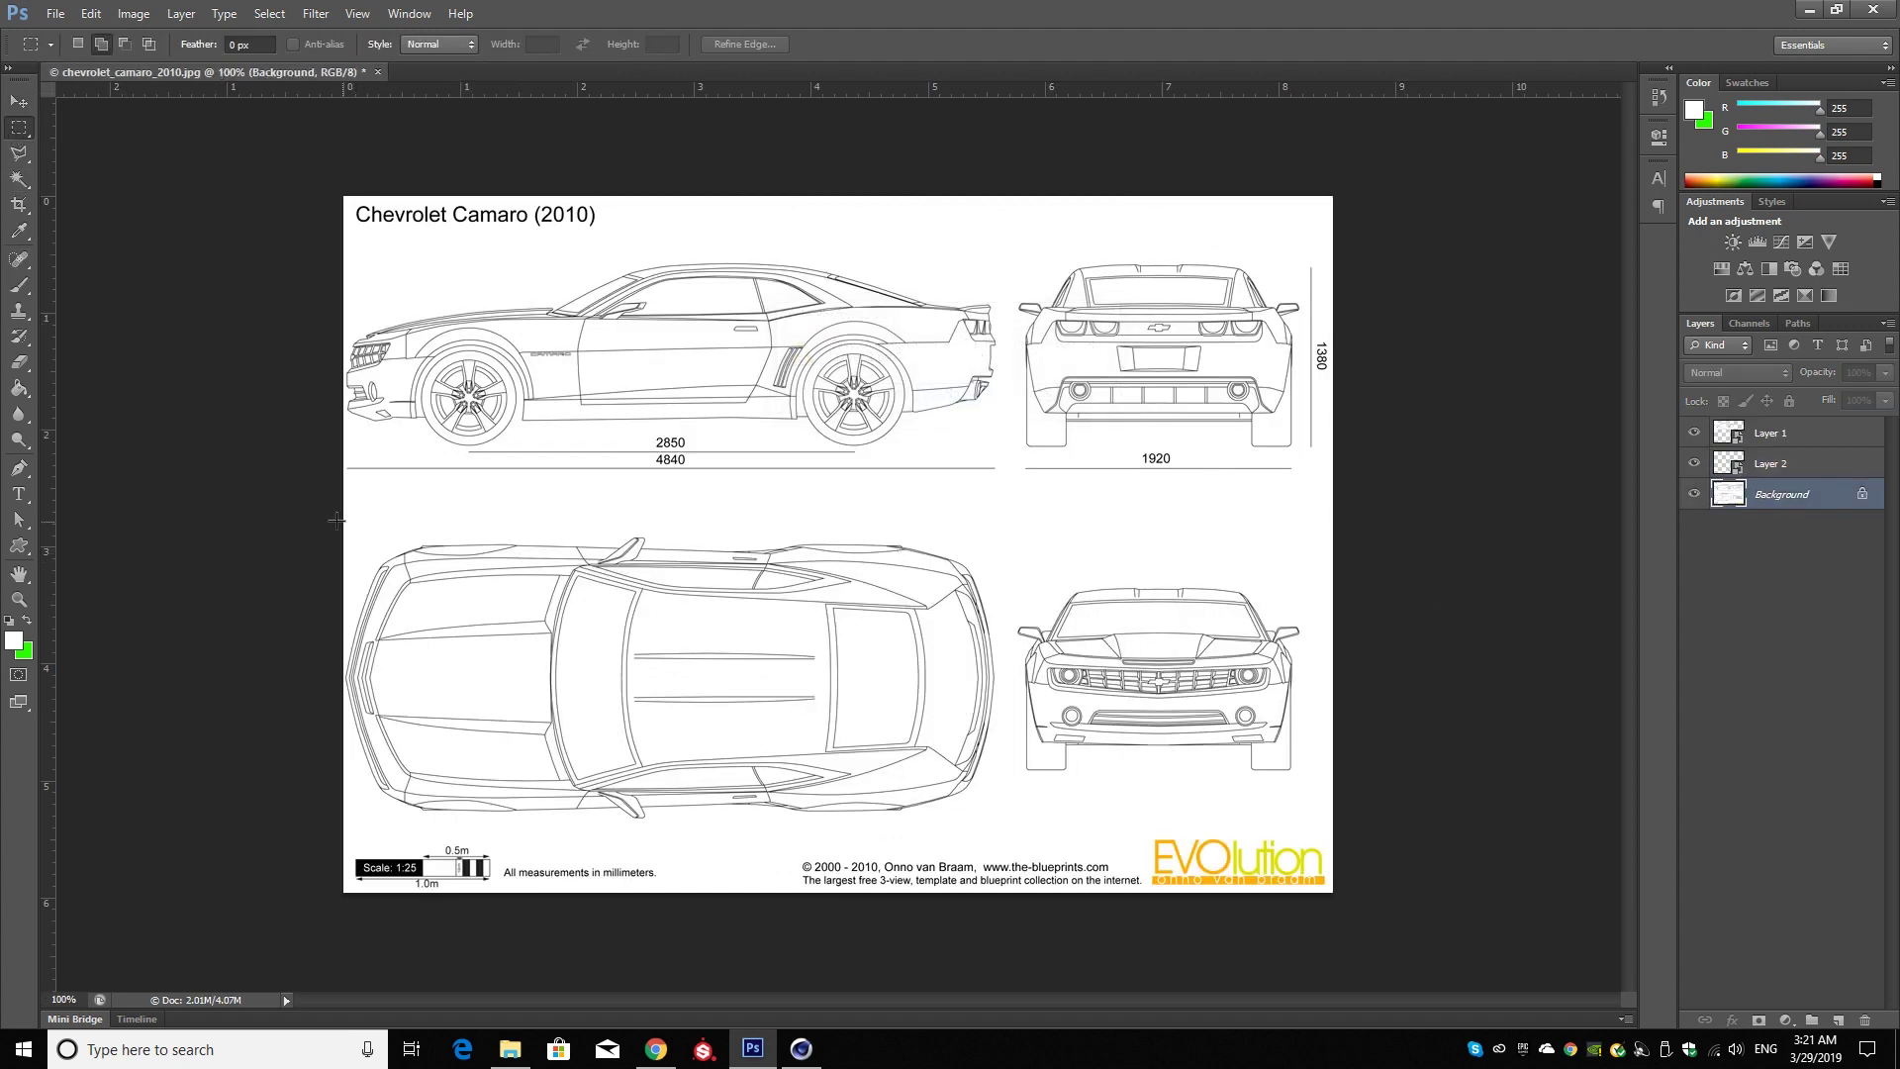
{"action": "left_click_drag", "start_coordinate": [336, 520], "coordinate": [998, 817]}
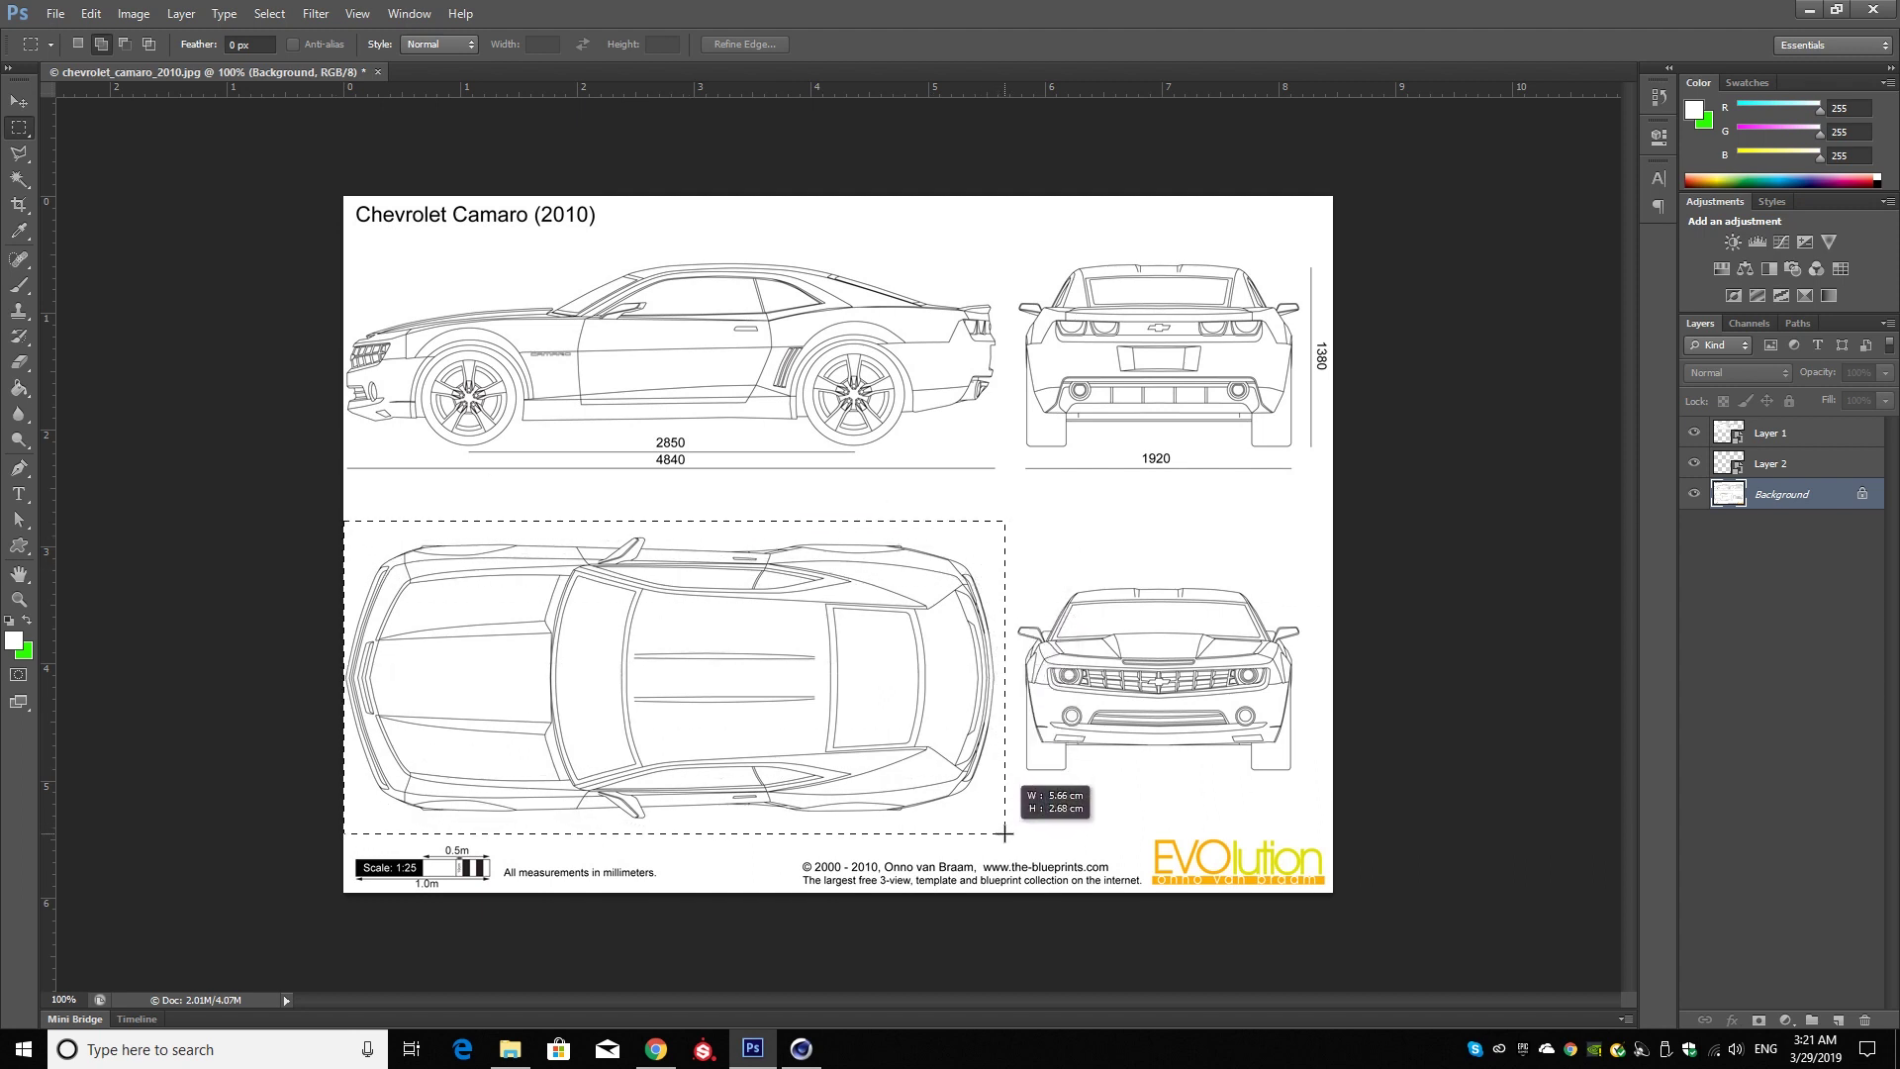
{"action": "left_click_drag", "start_coordinate": [997, 818], "coordinate": [1006, 832]}
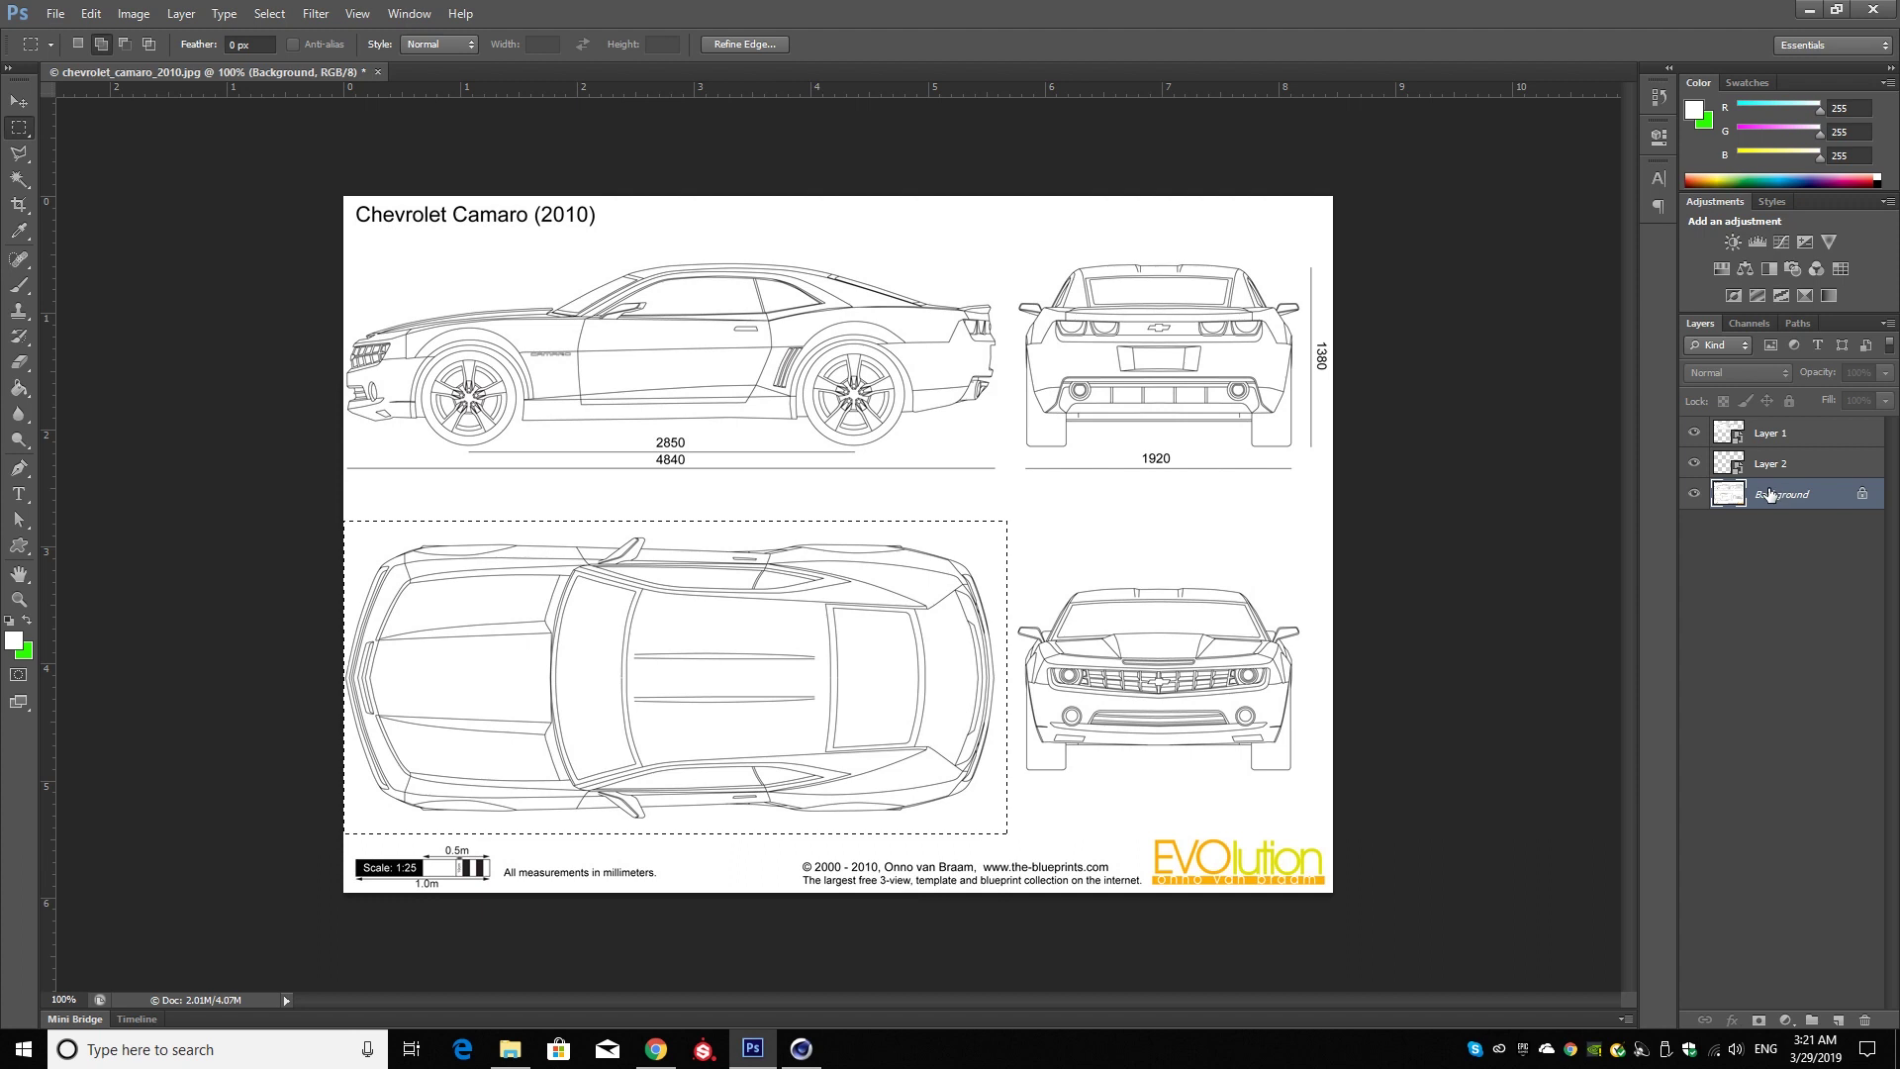
{"action": "key", "text": "ctrl+j"}
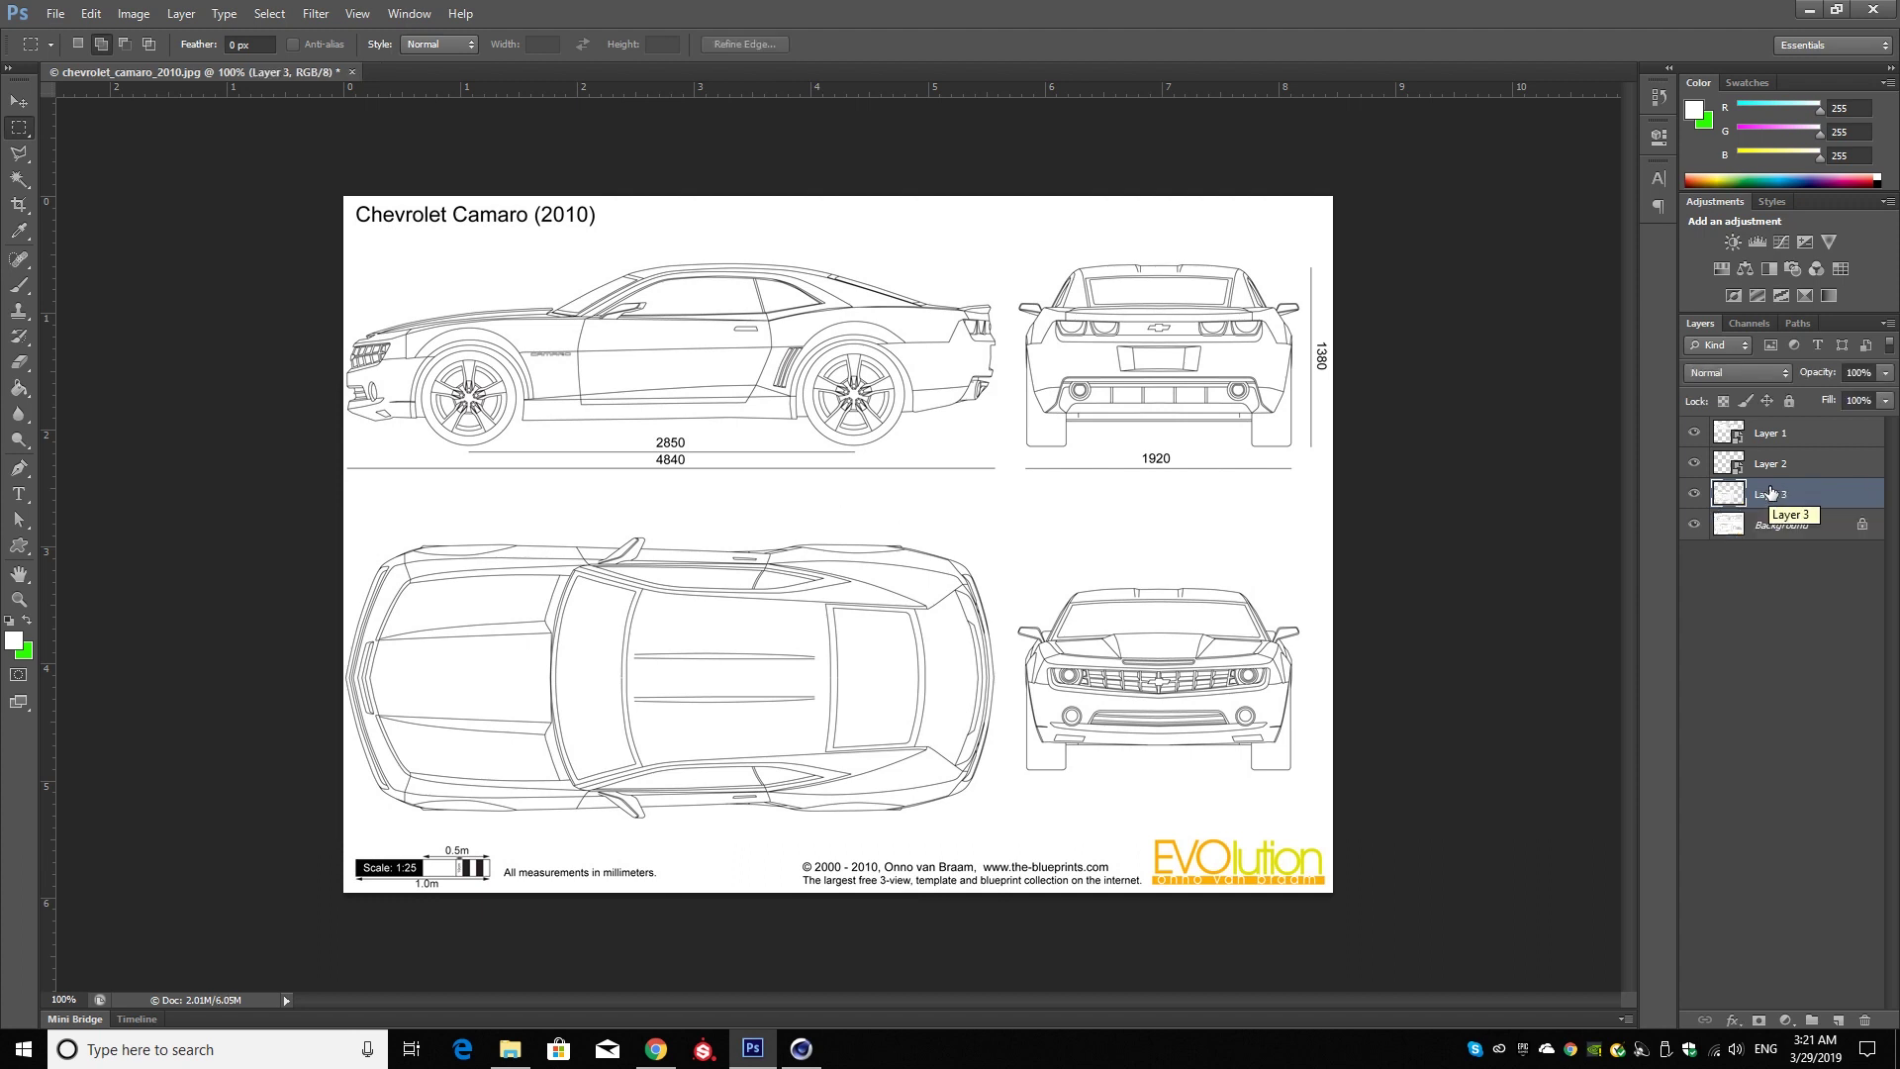
{"action": "right_click", "coordinate": [1772, 487]}
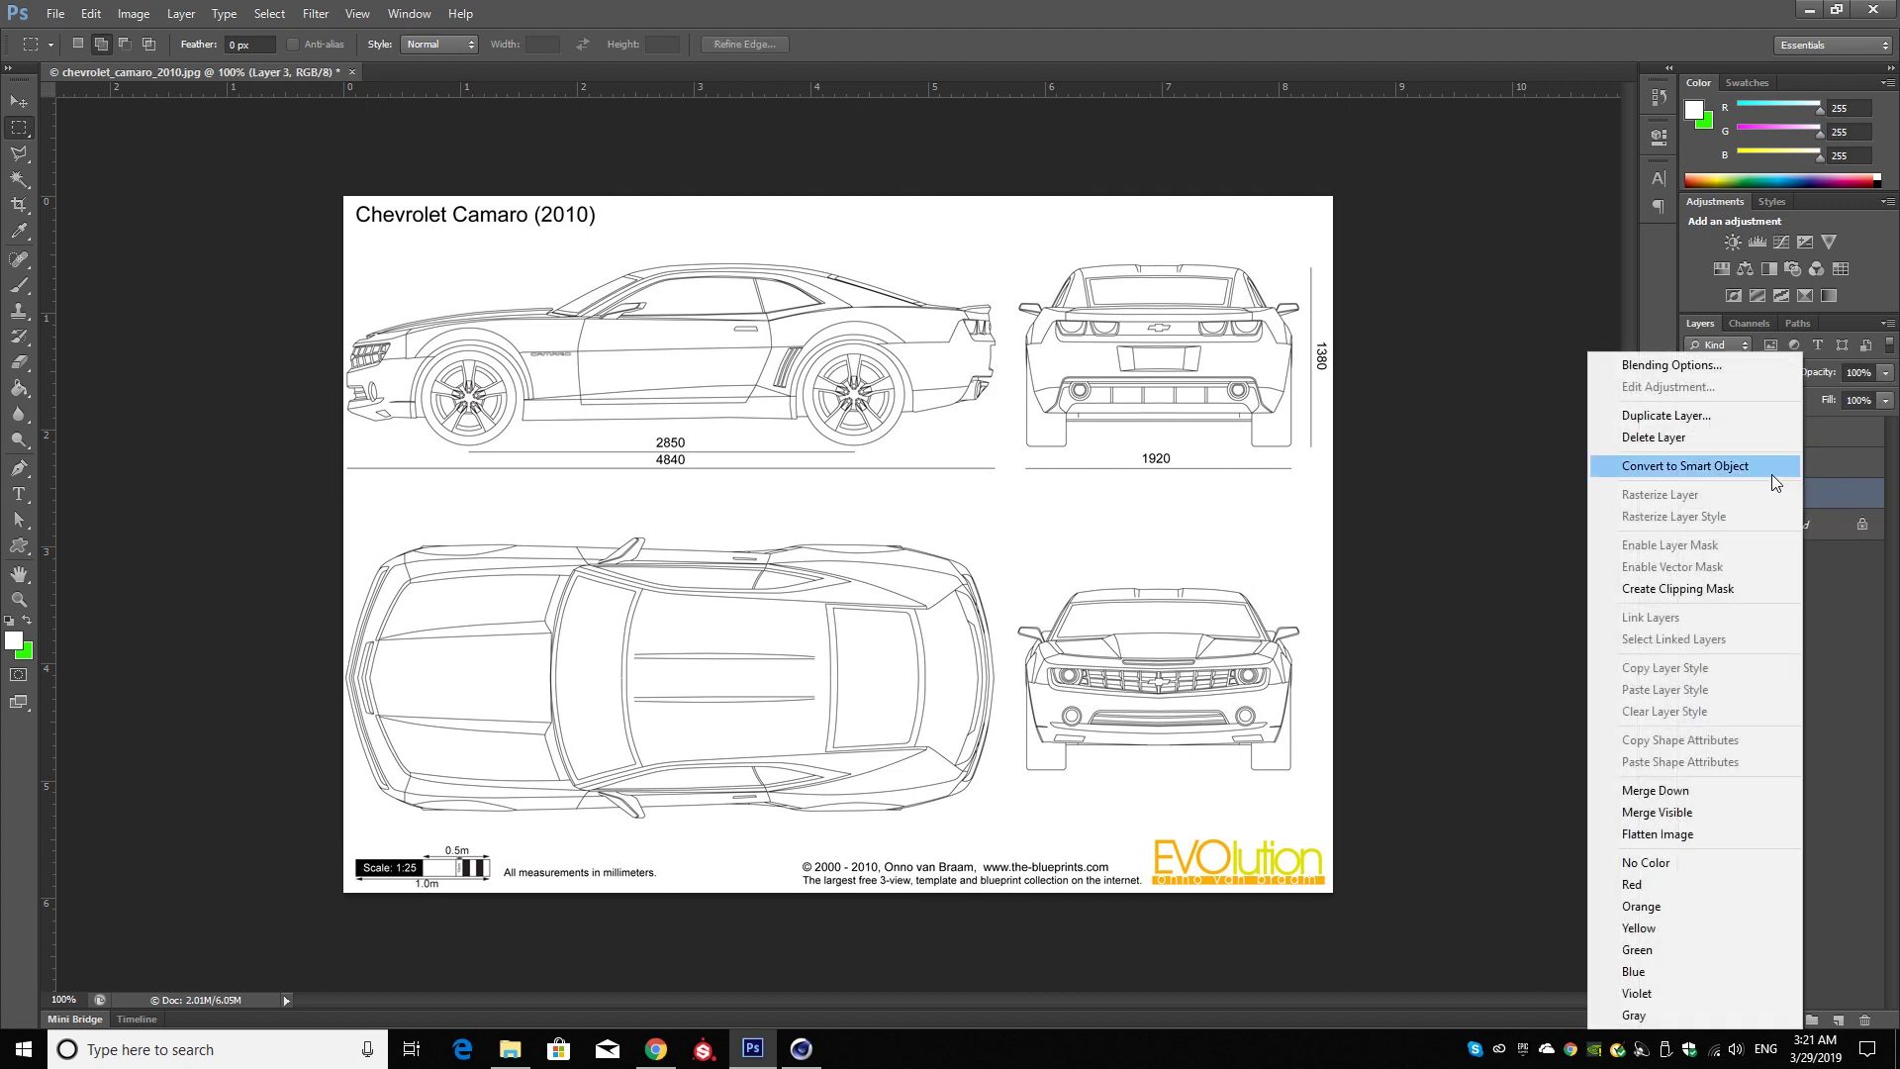
{"action": "left_click", "coordinate": [1772, 481]}
- Open the top-view smart object and pull its top, bottom and right crop edges in toward the car
{"action": "double_click", "coordinate": [1729, 493]}
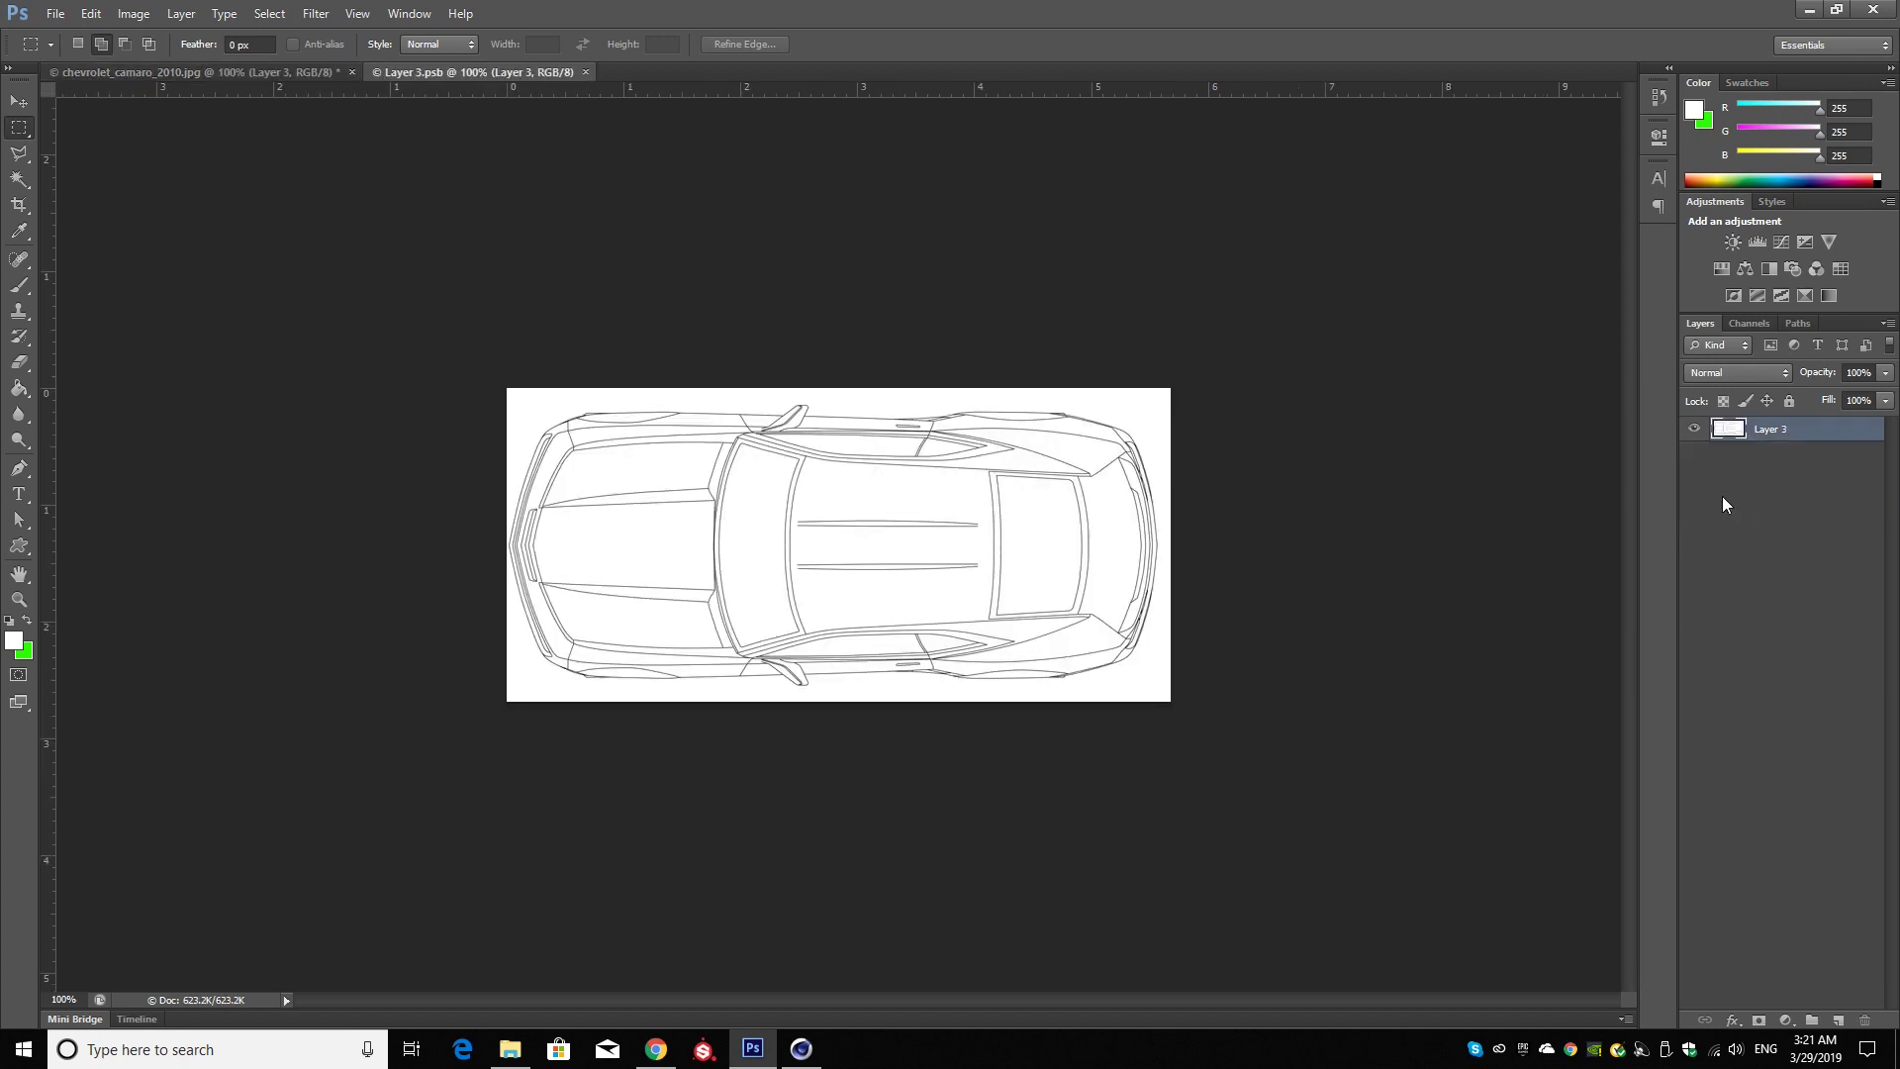
{"action": "key", "text": "ctrl+0"}
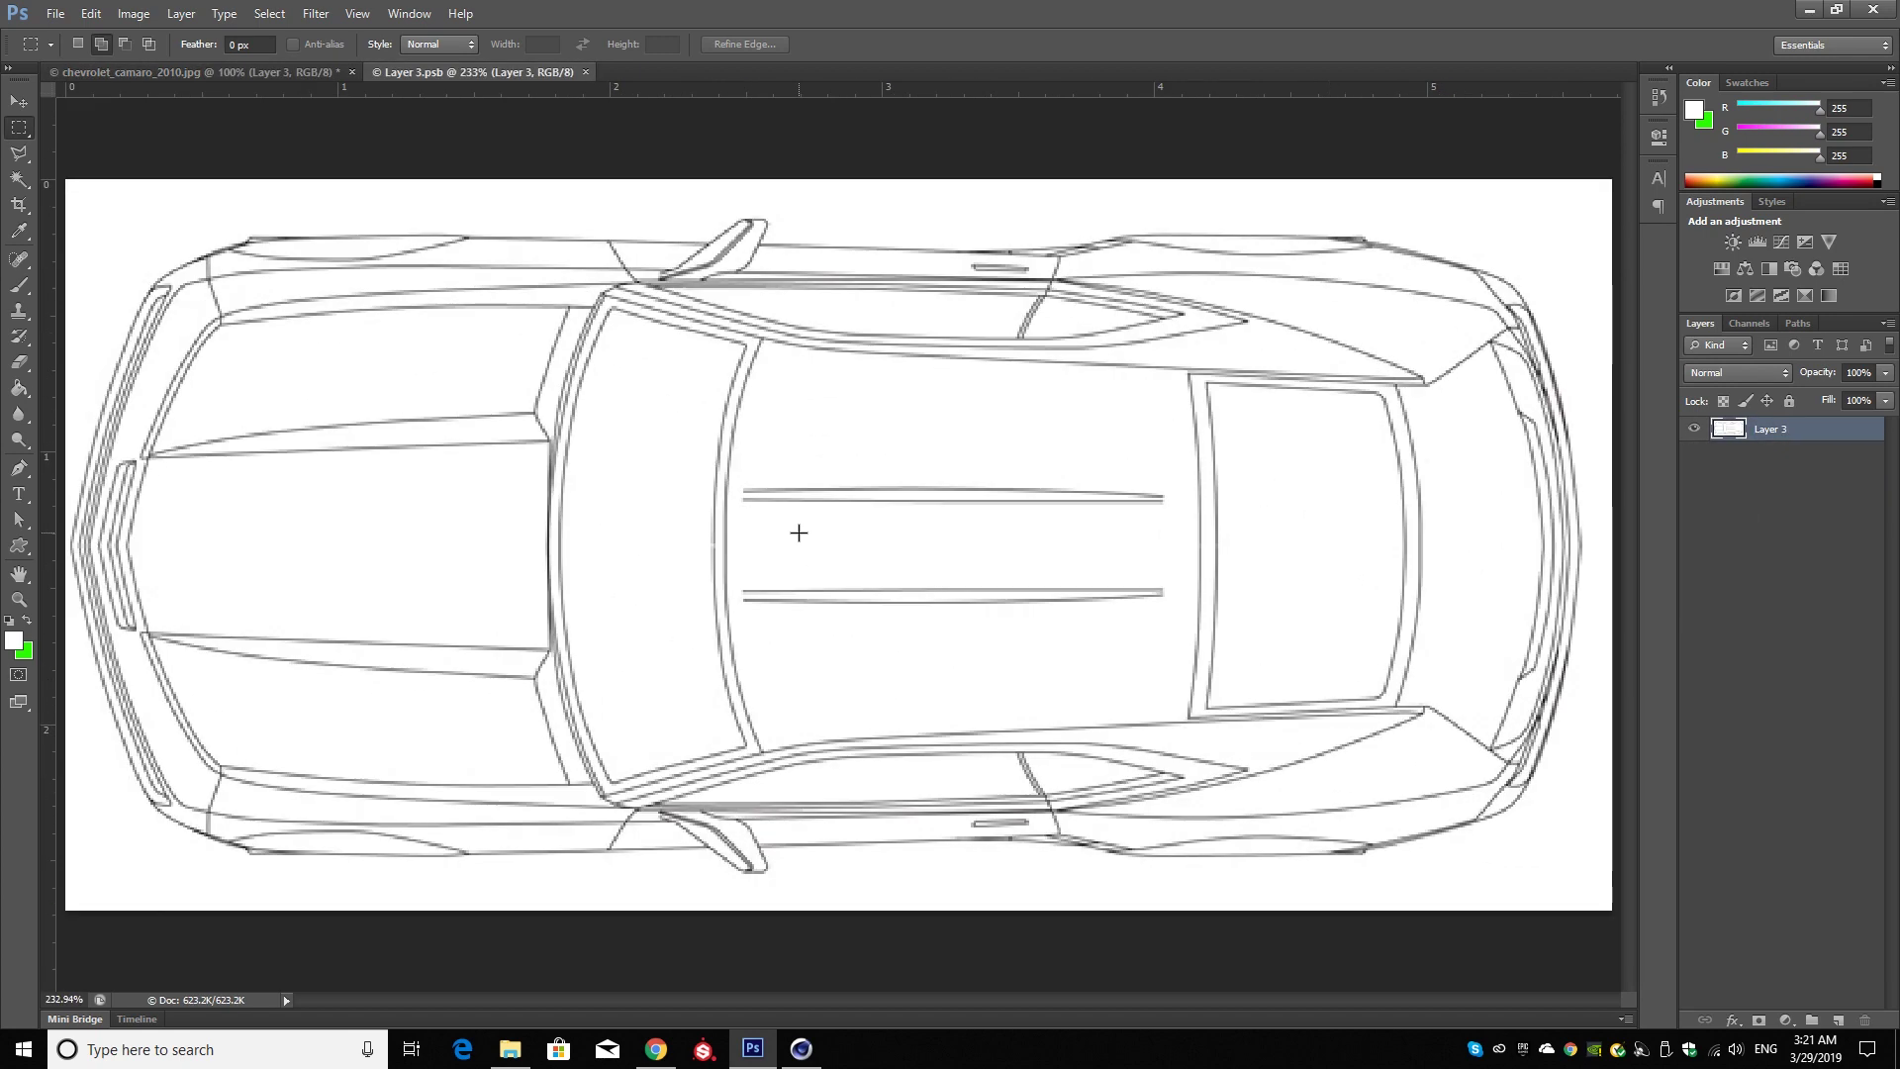
{"action": "left_click", "coordinate": [19, 205]}
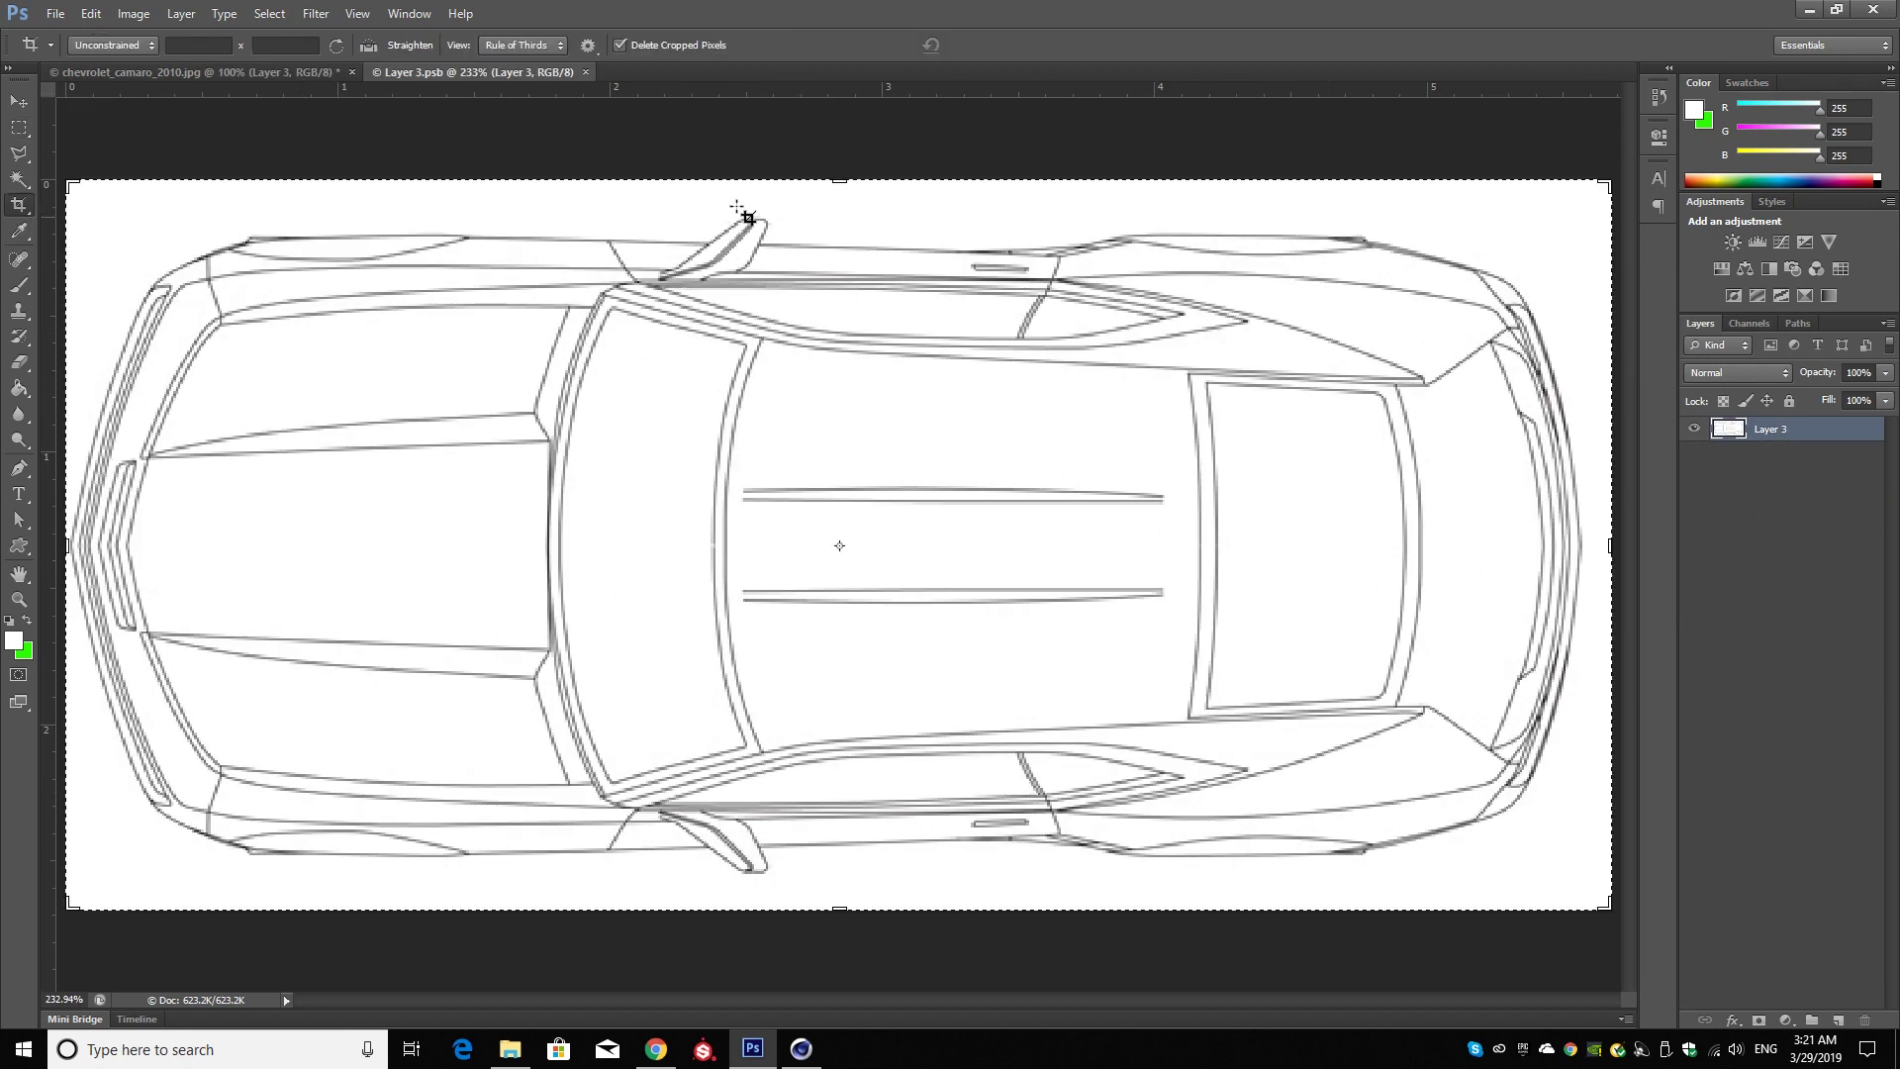
{"action": "left_click_drag", "start_coordinate": [835, 185], "coordinate": [833, 201]}
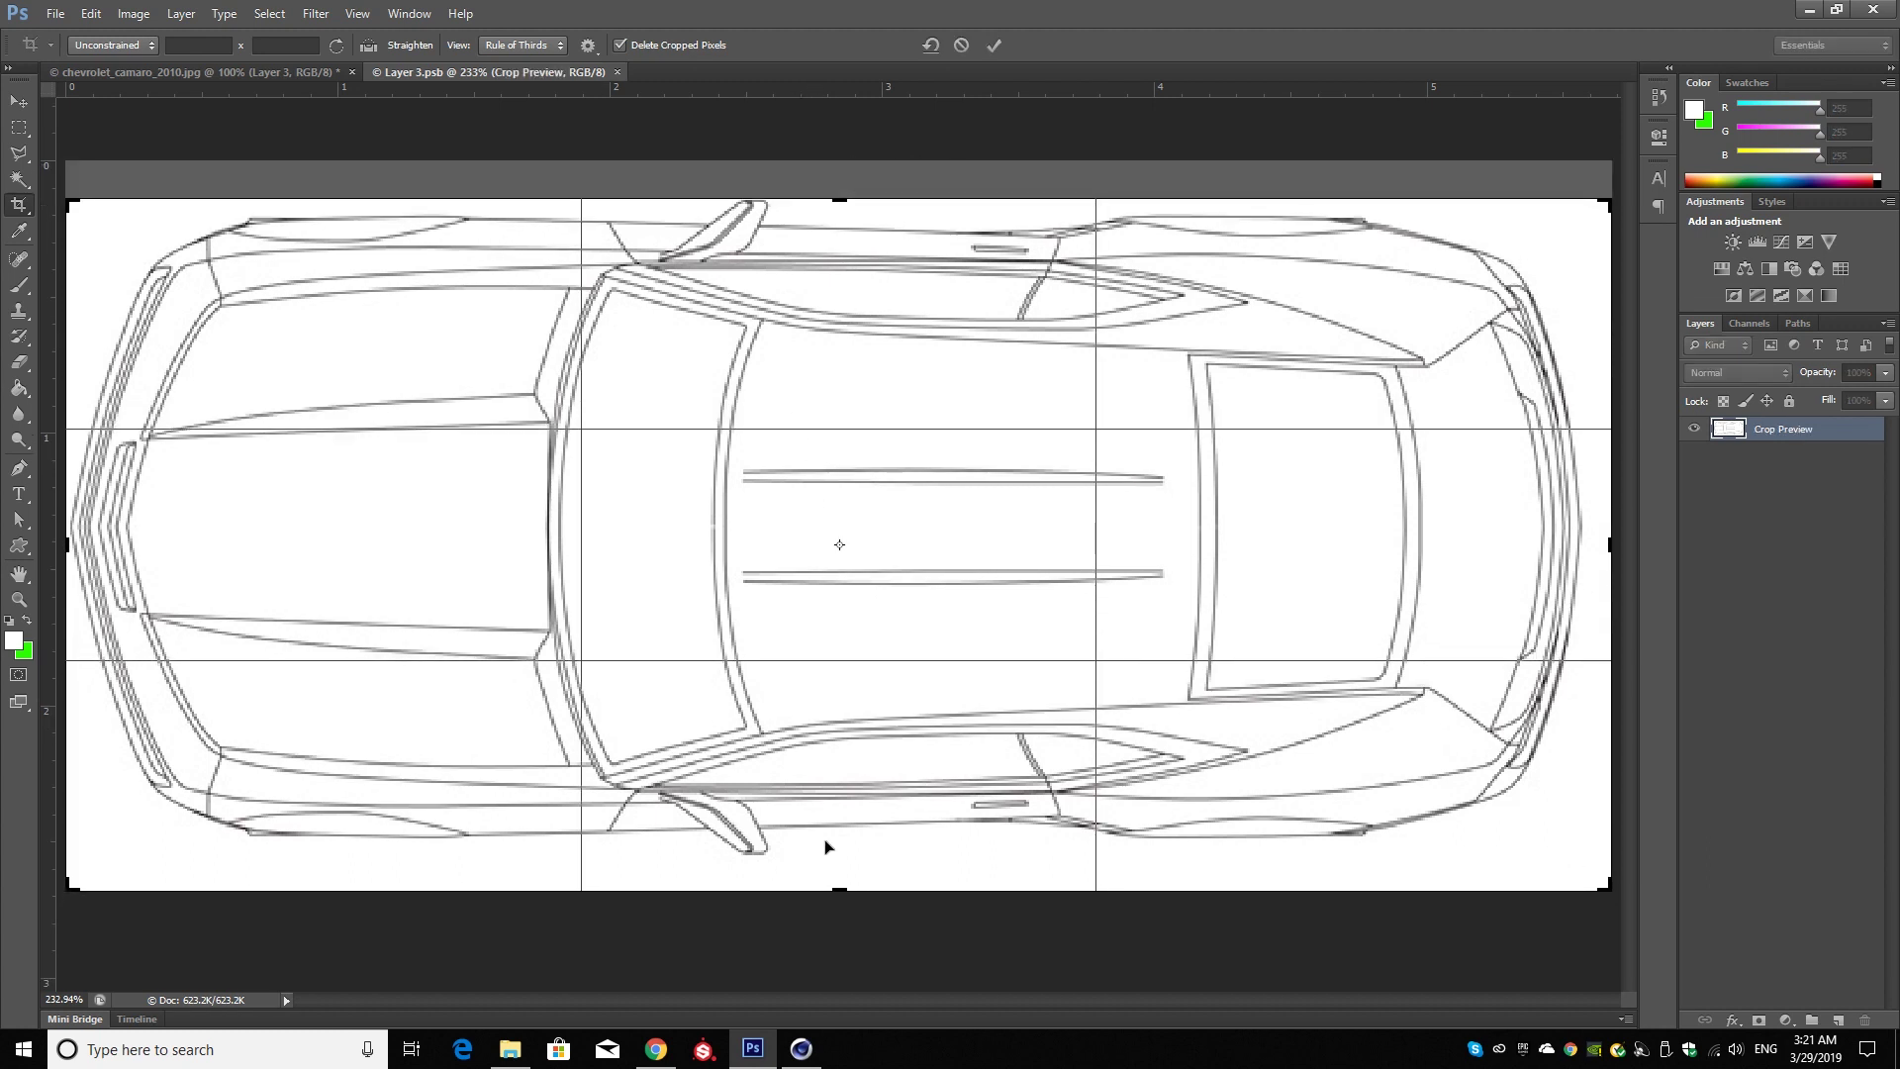
{"action": "left_click_drag", "start_coordinate": [834, 891], "coordinate": [841, 874]}
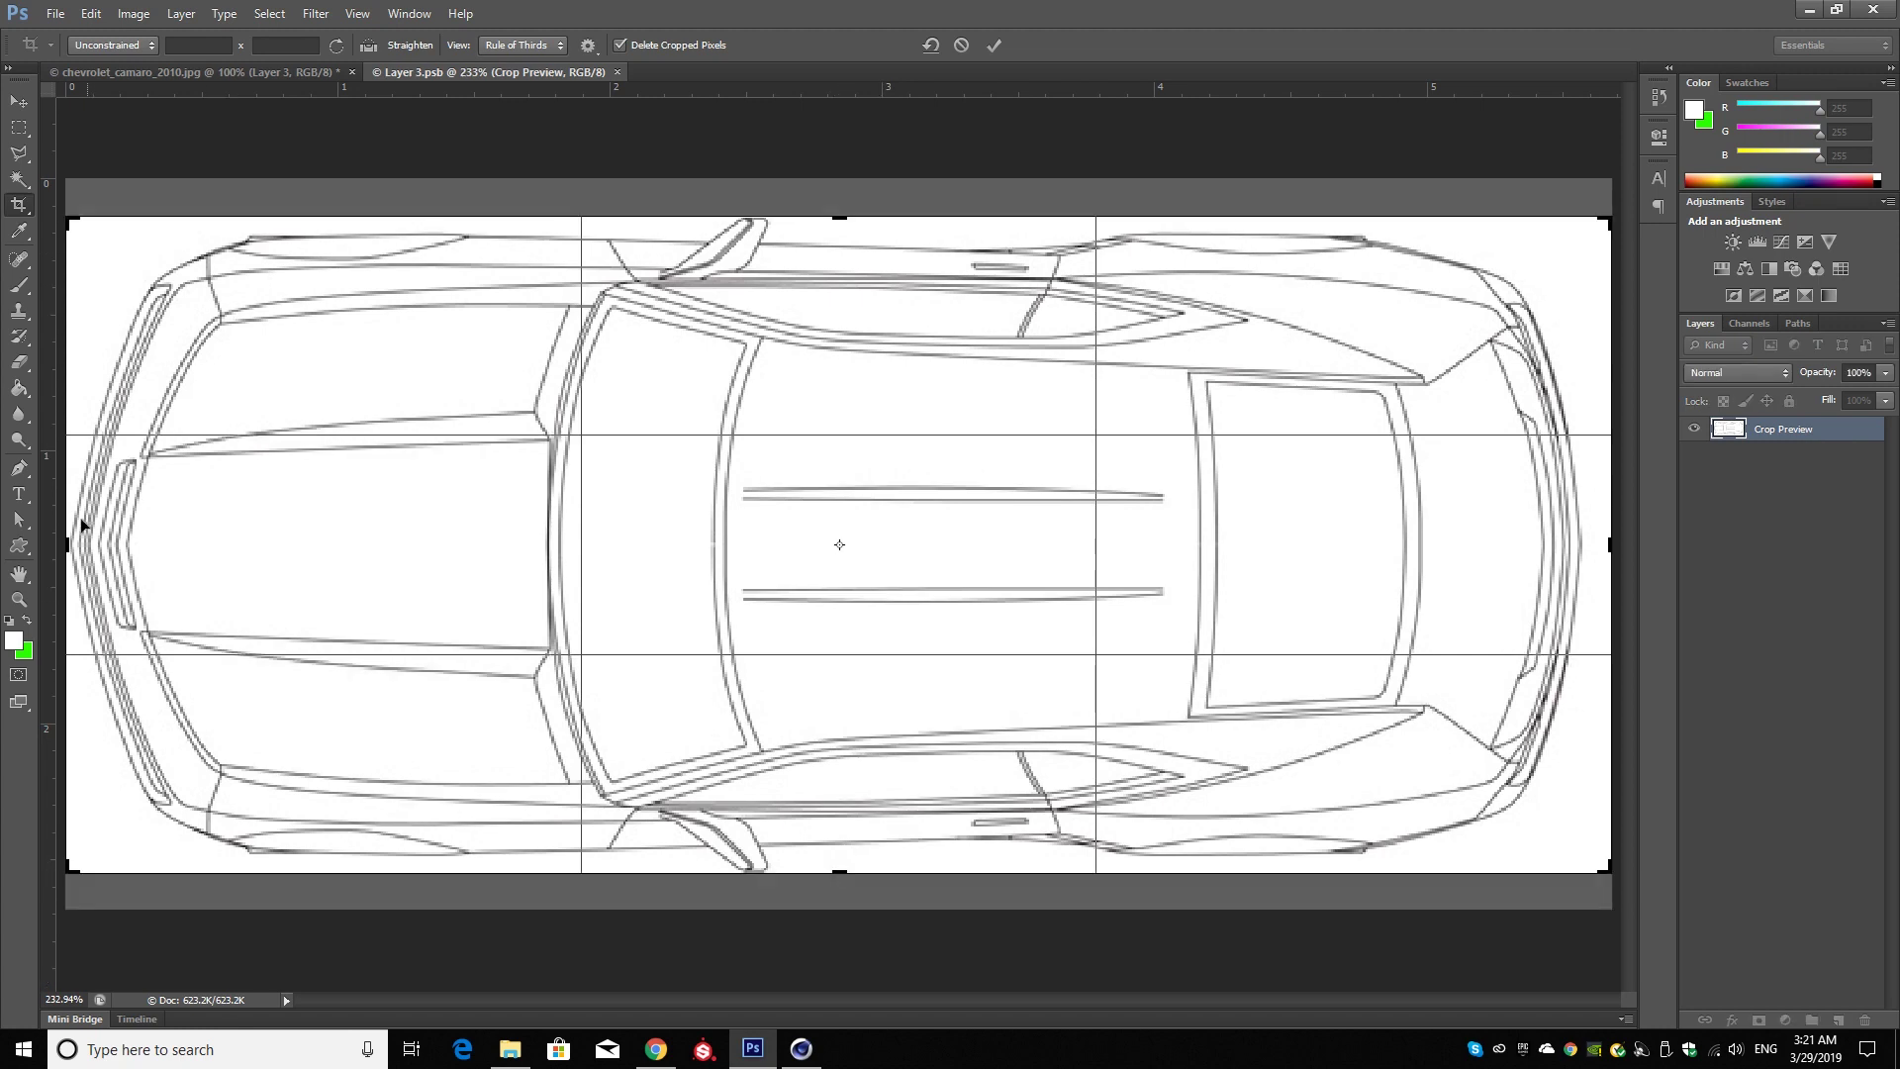
{"action": "left_click_drag", "start_coordinate": [1613, 545], "coordinate": [1599, 545]}
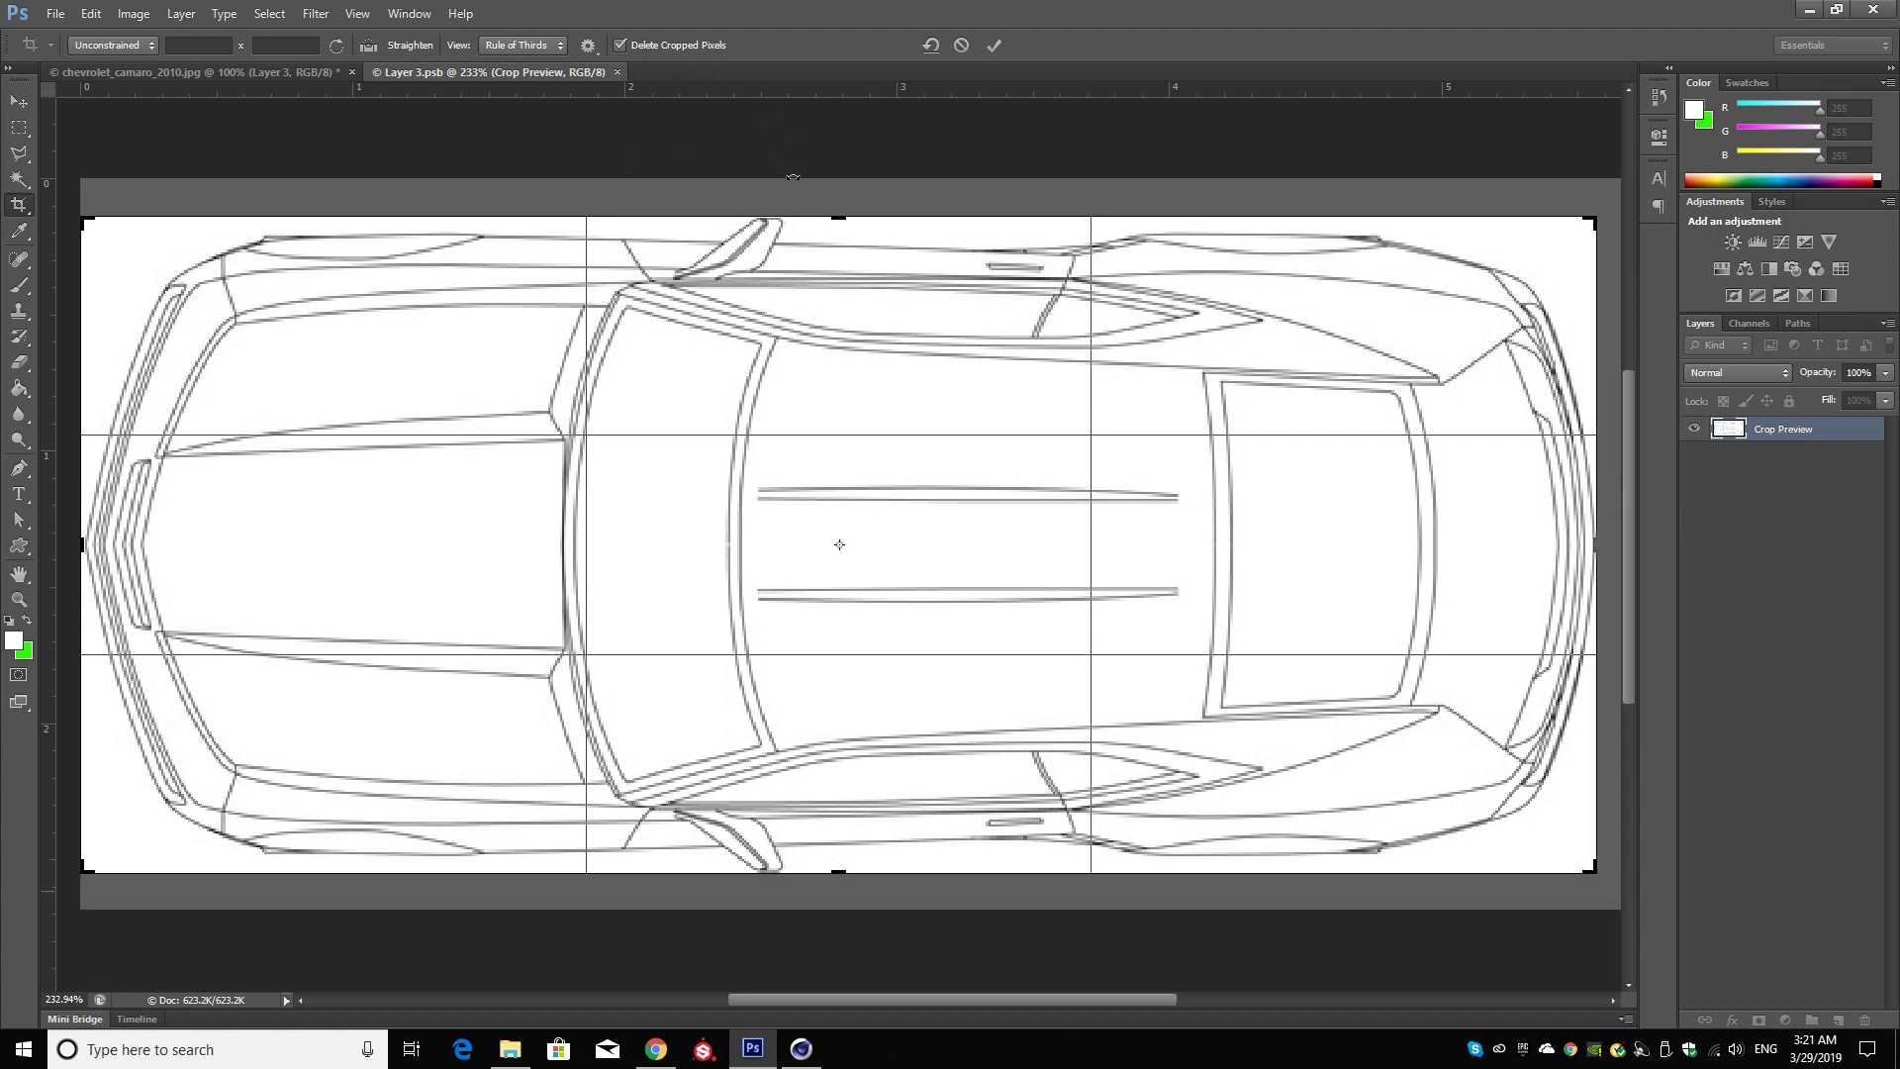
- At 500–800% zoom, tighten the top and left crop edges to the car's outline and apply the crop
{"action": "key", "text": "ctrl+plus"}
{"action": "key", "text": "ctrl+plus"}
{"action": "key", "text": "ctrl+plus"}
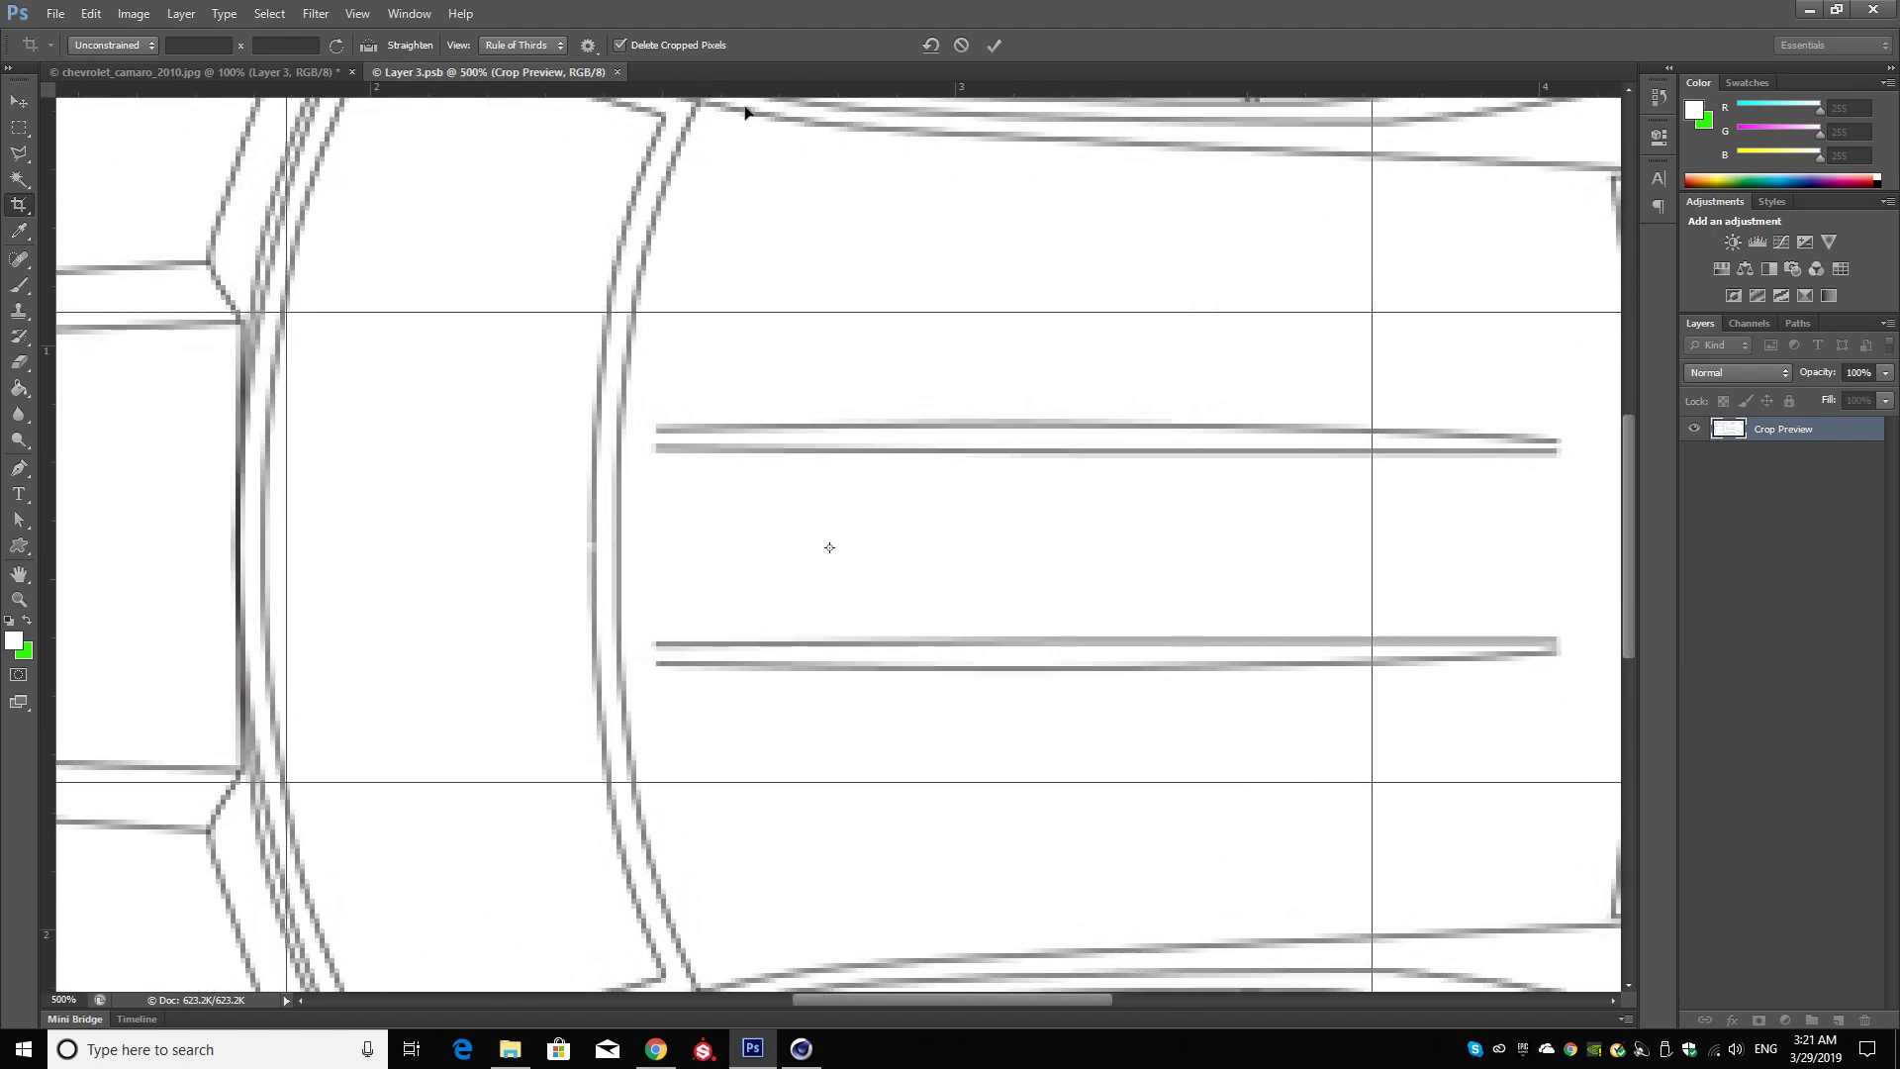
{"action": "left_click_drag", "start_coordinate": [747, 163], "coordinate": [729, 605]}
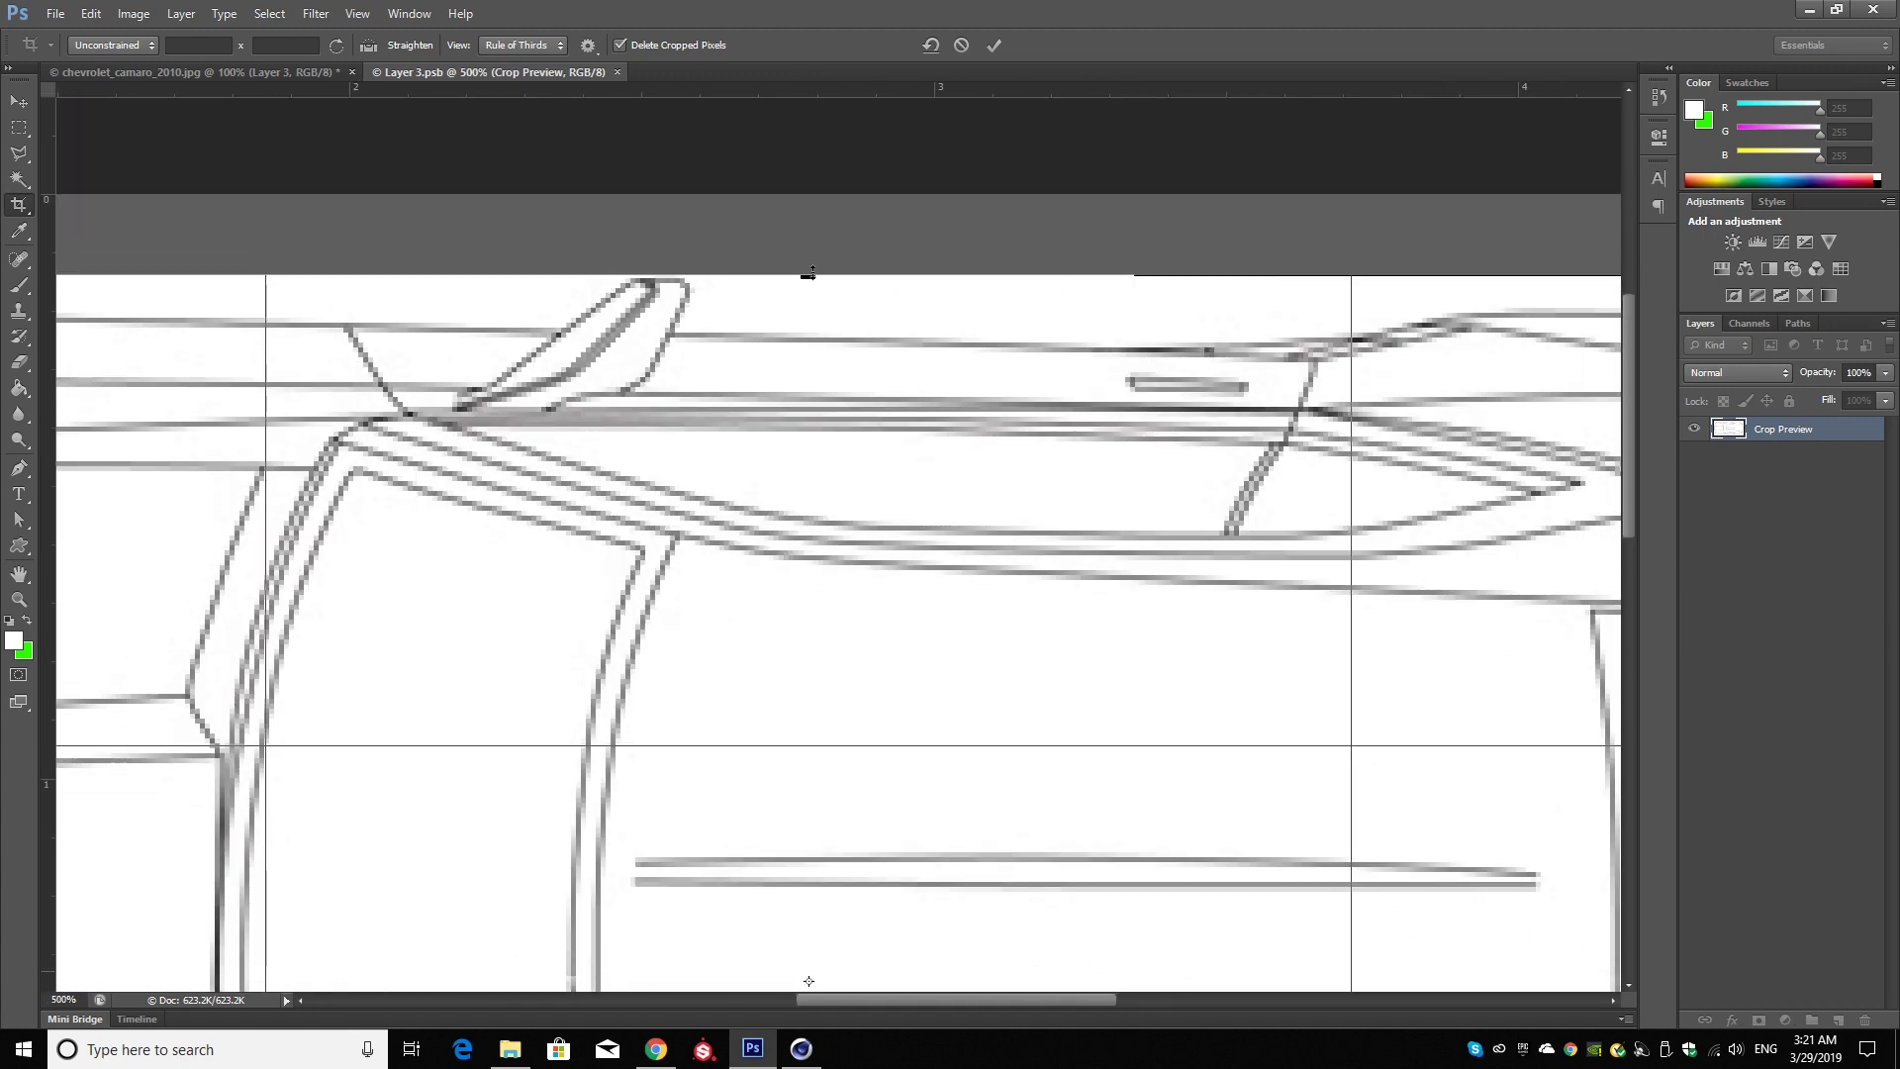
{"action": "left_click_drag", "start_coordinate": [808, 274], "coordinate": [809, 276]}
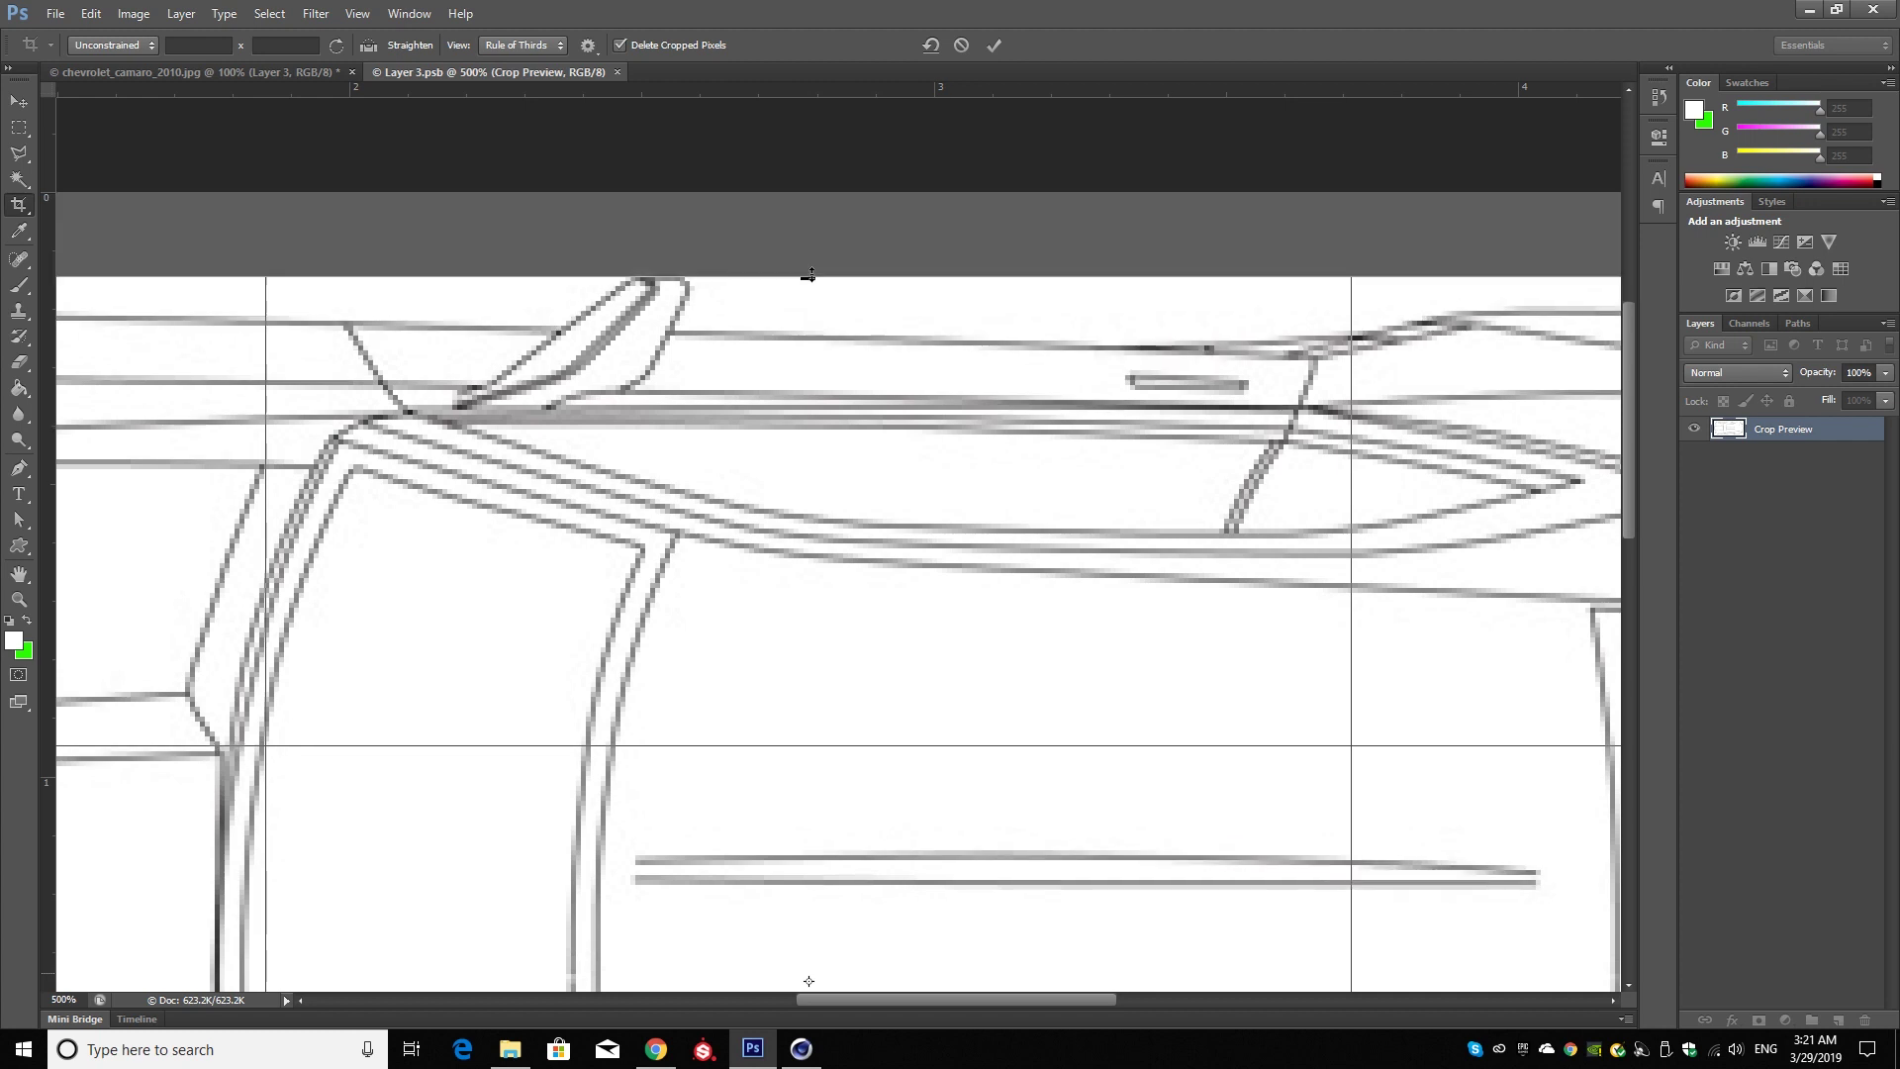
{"action": "mouse_move", "coordinate": [544, 703]}
{"action": "left_mouse_down"}
{"action": "mouse_move", "coordinate": [722, 569]}
{"action": "mouse_move", "coordinate": [899, 623]}
{"action": "left_mouse_up"}
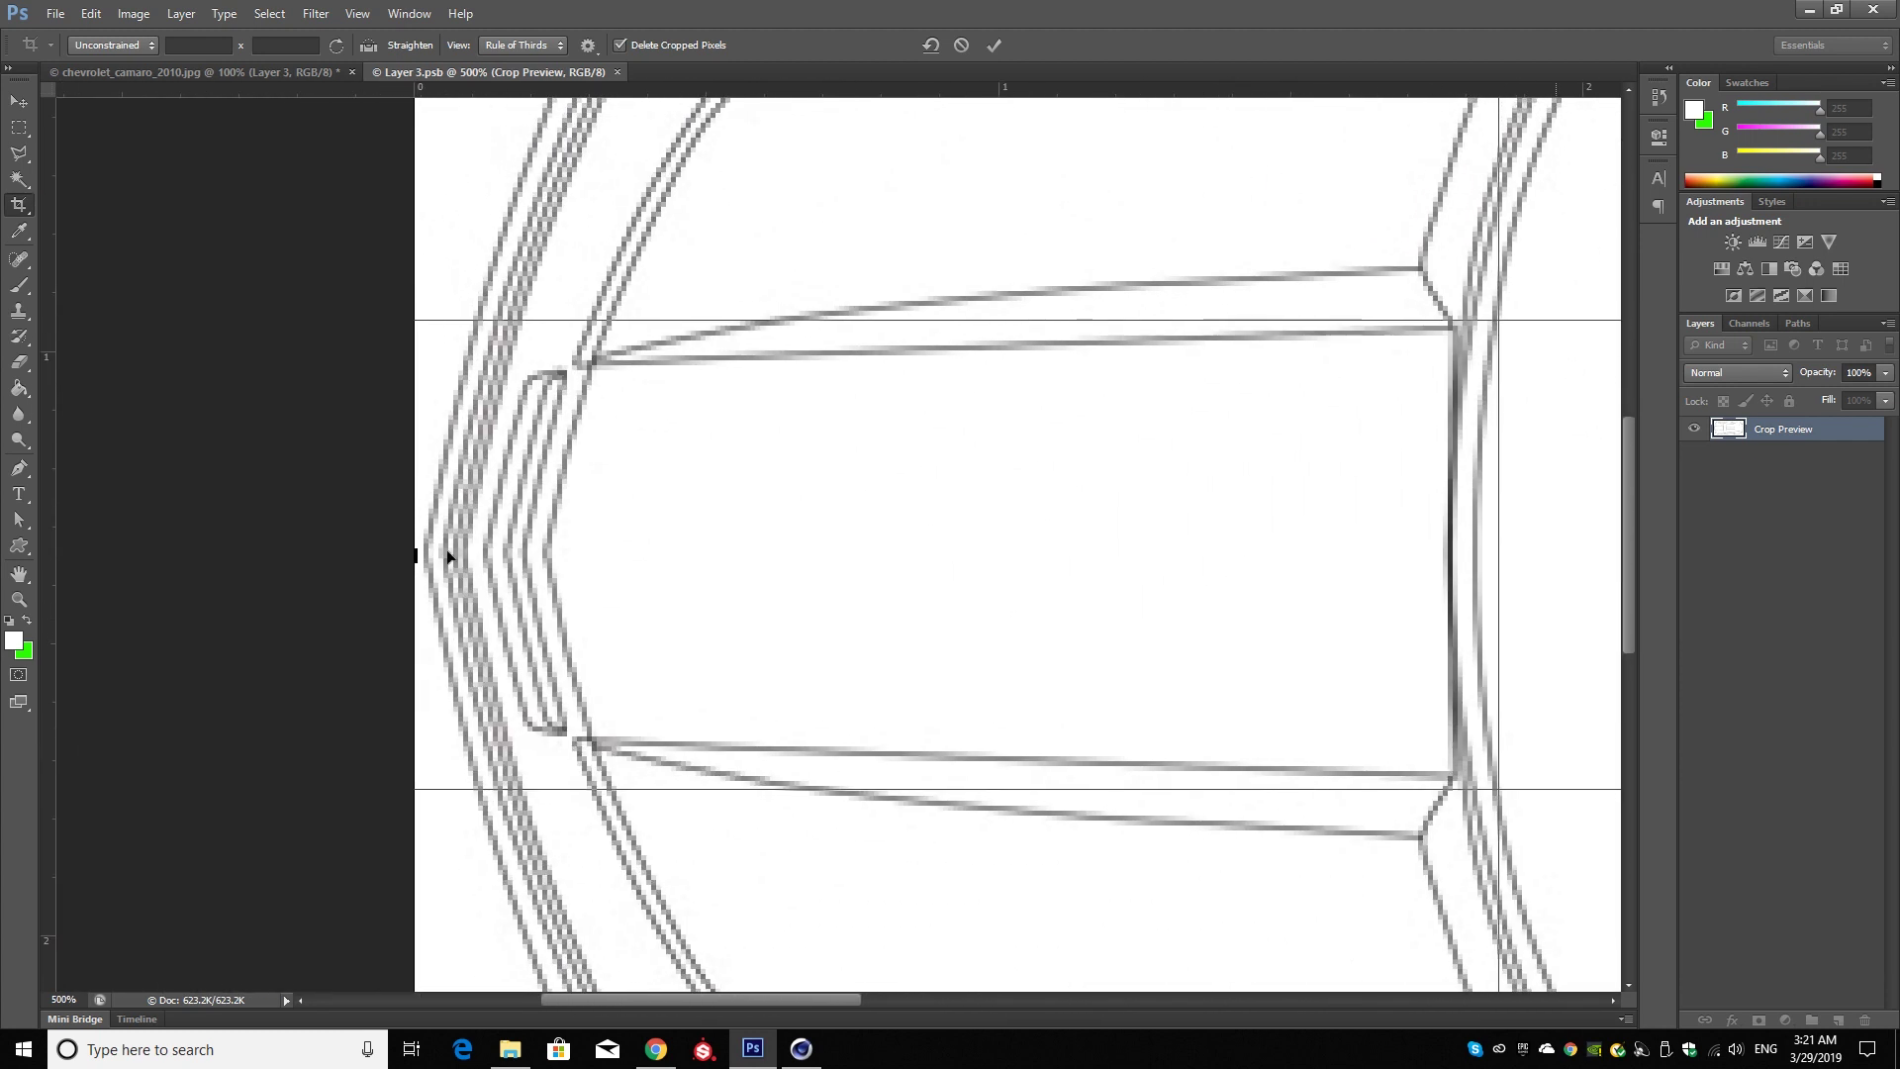
{"action": "left_click_drag", "start_coordinate": [416, 551], "coordinate": [427, 546]}
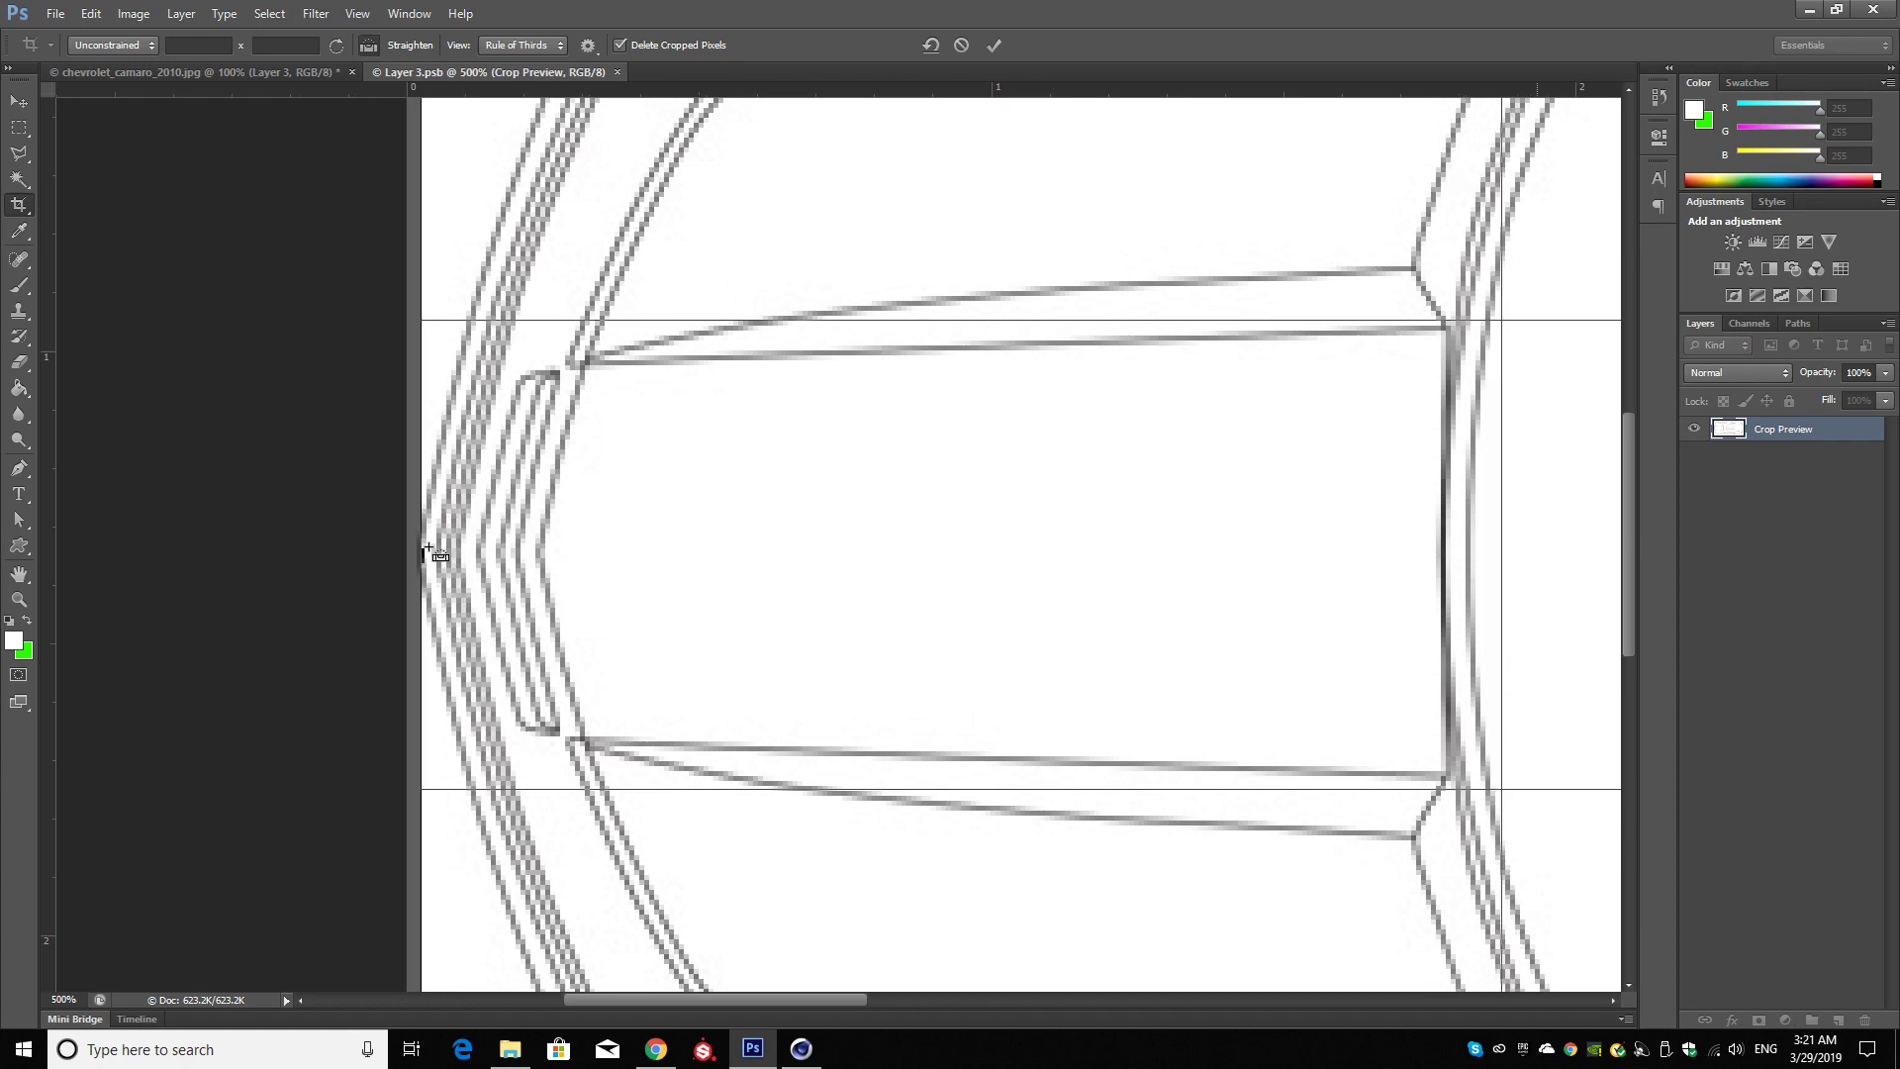
{"action": "key", "text": "ctrl+plus"}
{"action": "key", "text": "ctrl+plus"}
{"action": "key", "text": "ctrl+plus"}
{"action": "mouse_move", "coordinate": [428, 545]}
{"action": "left_mouse_down"}
{"action": "mouse_move", "coordinate": [688, 575]}
{"action": "mouse_move", "coordinate": [656, 610]}
{"action": "left_mouse_up"}
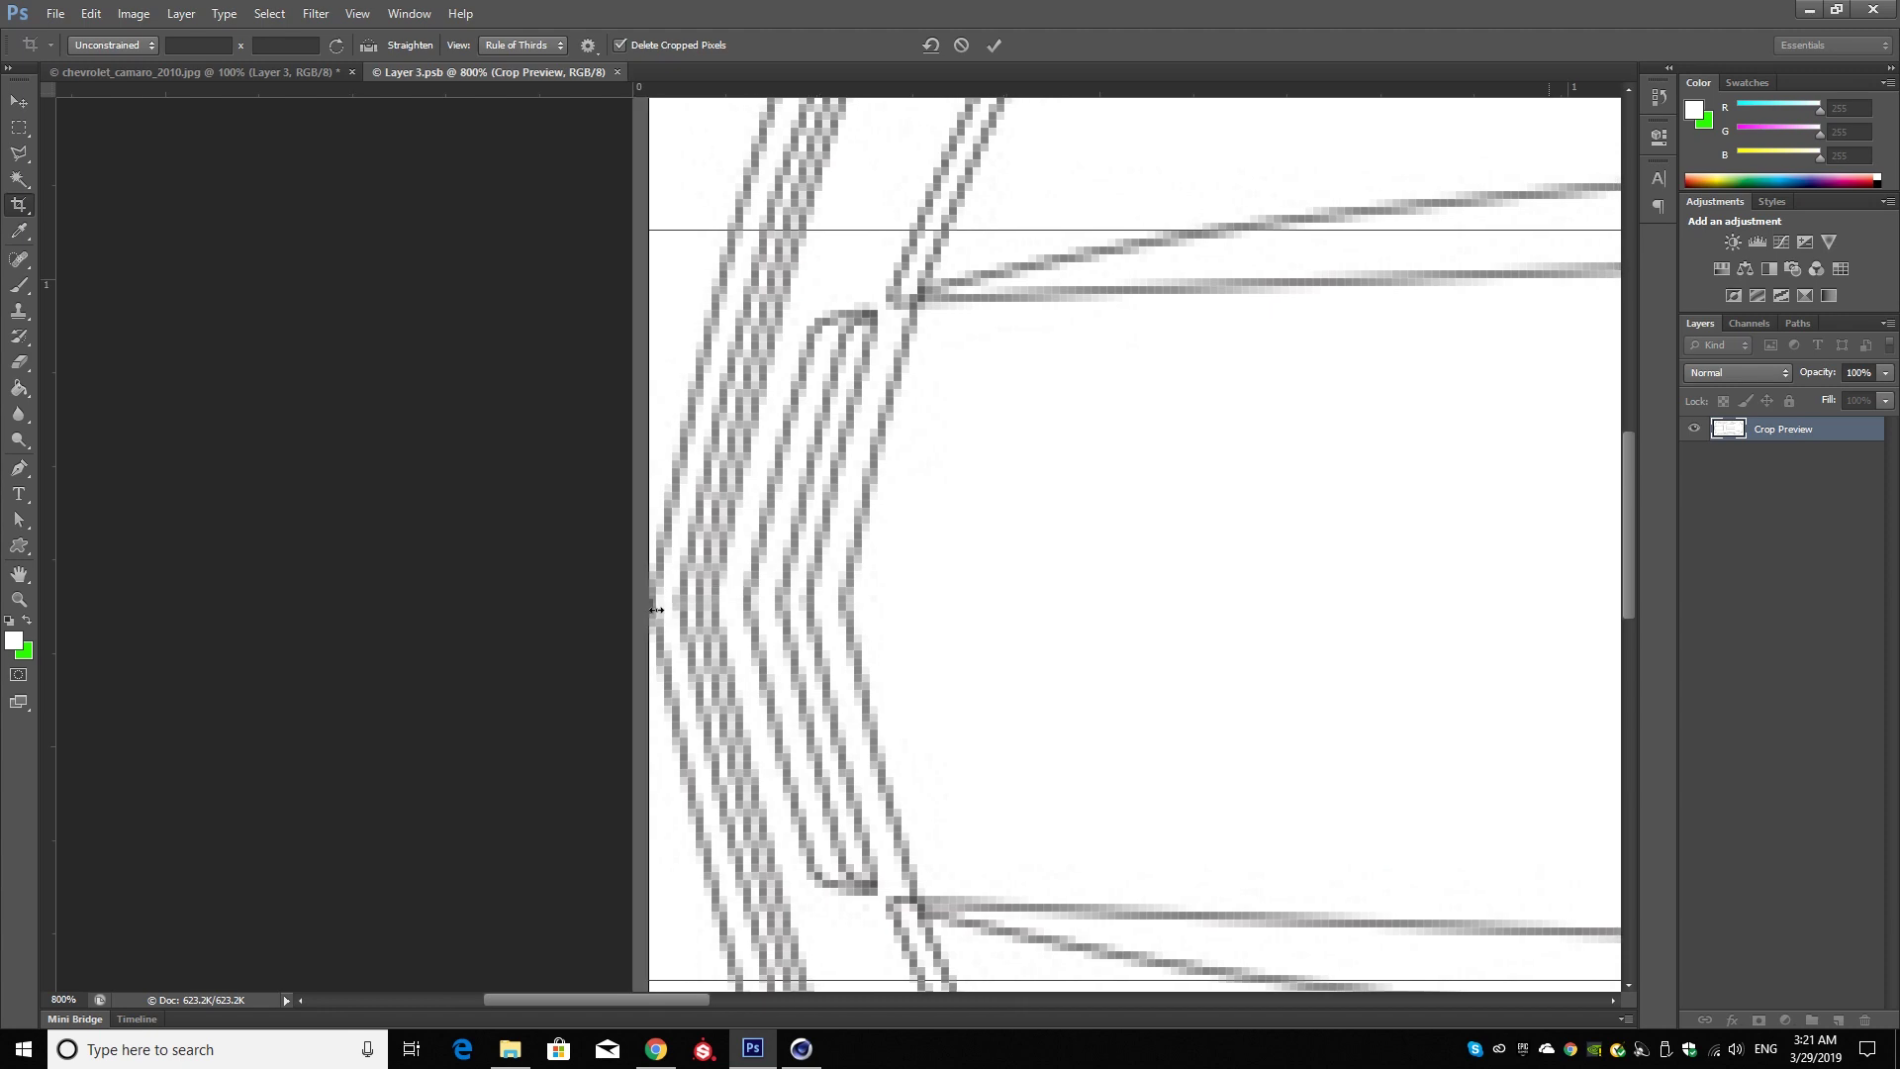
{"action": "key", "text": "Return"}
{"action": "key", "text": "ctrl+0"}
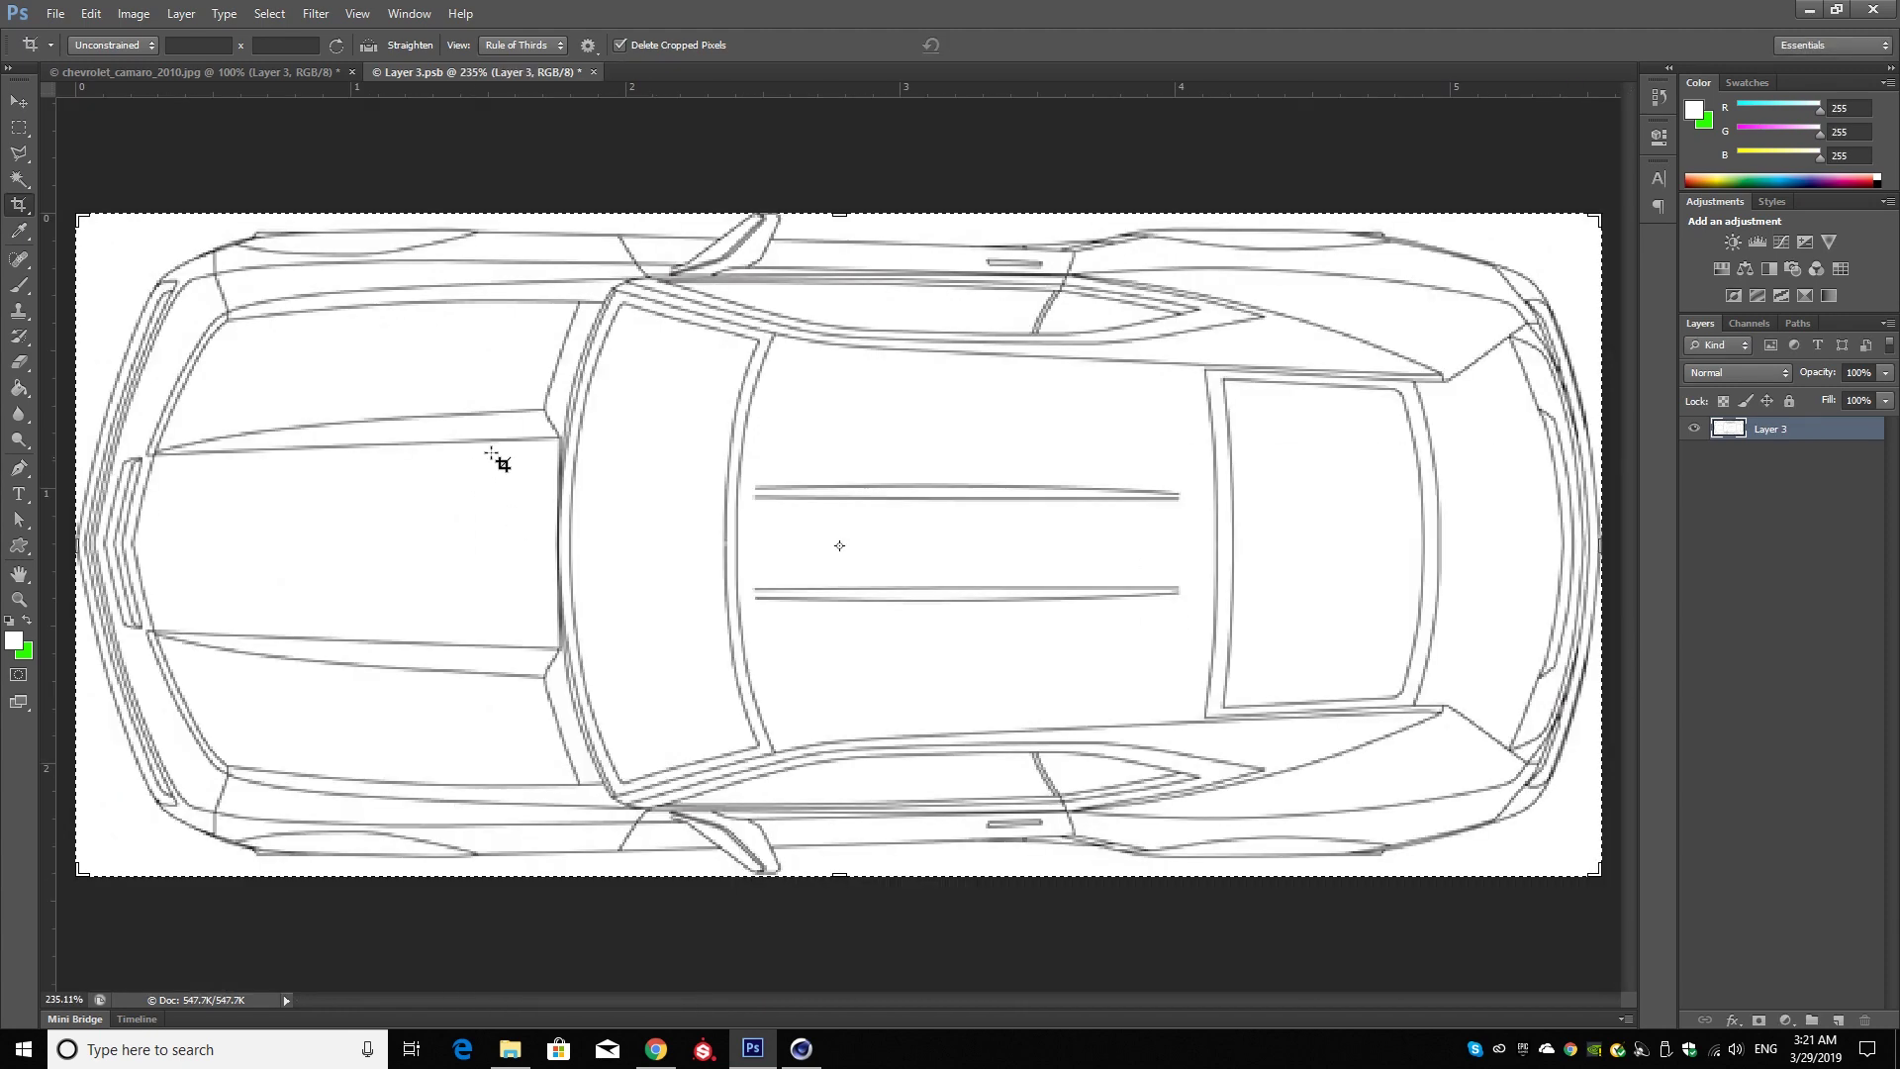
- Switch to the Move tool and start Save As in the D: > 11 blue print folder
{"action": "left_click", "coordinate": [18, 101]}
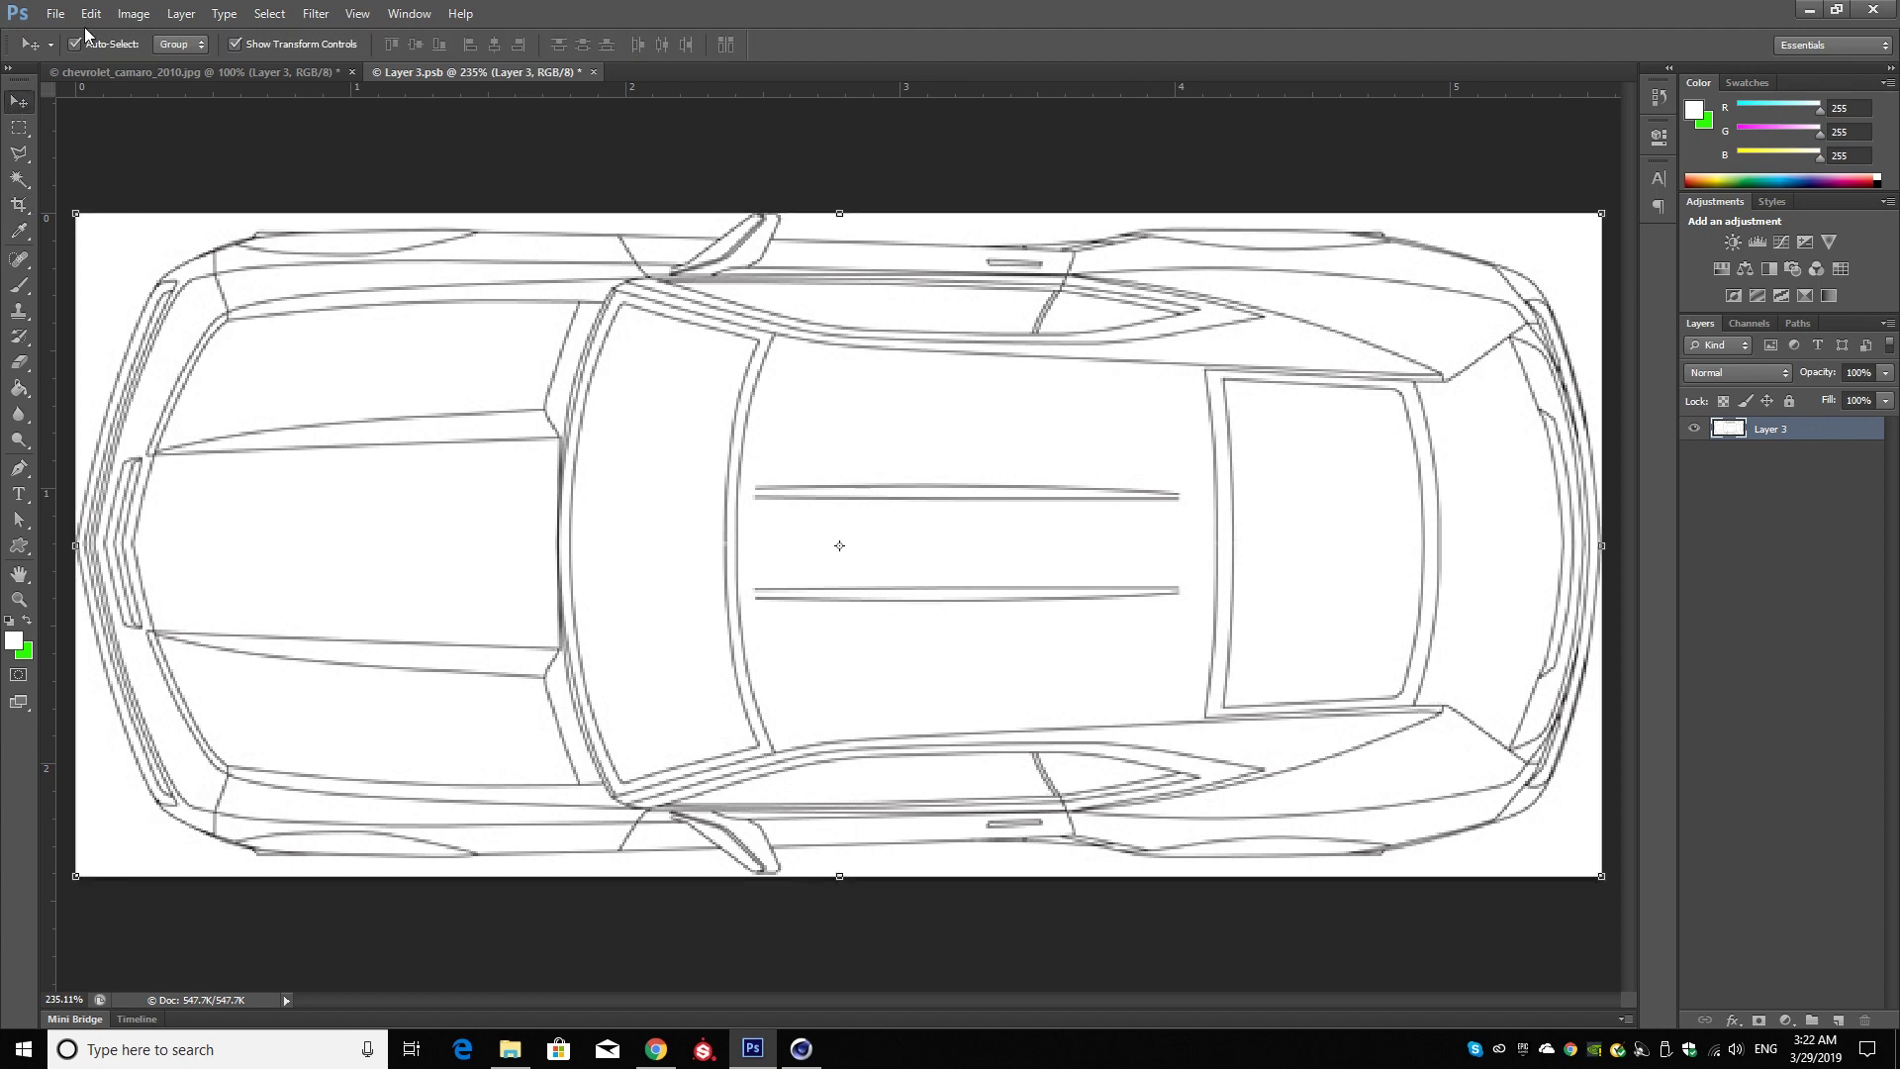
{"action": "left_click", "coordinate": [56, 20]}
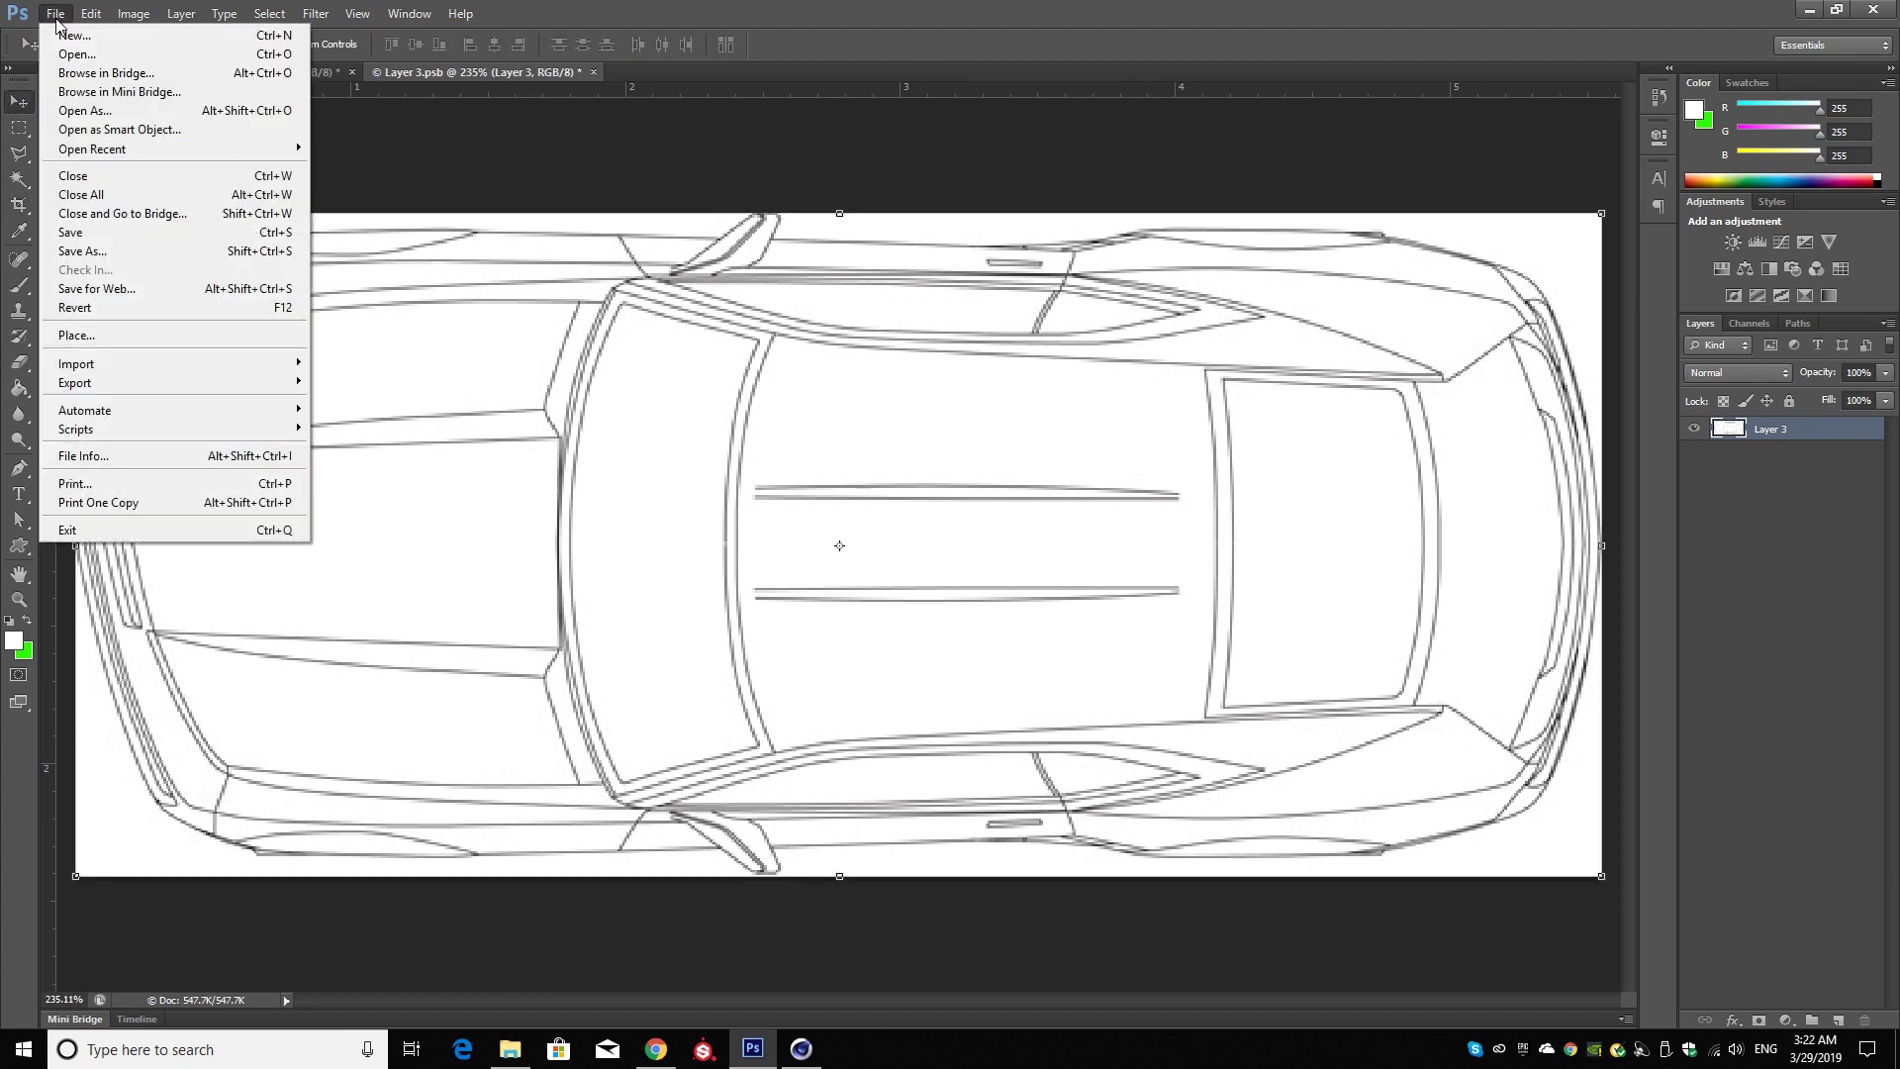
{"action": "left_click", "coordinate": [89, 253]}
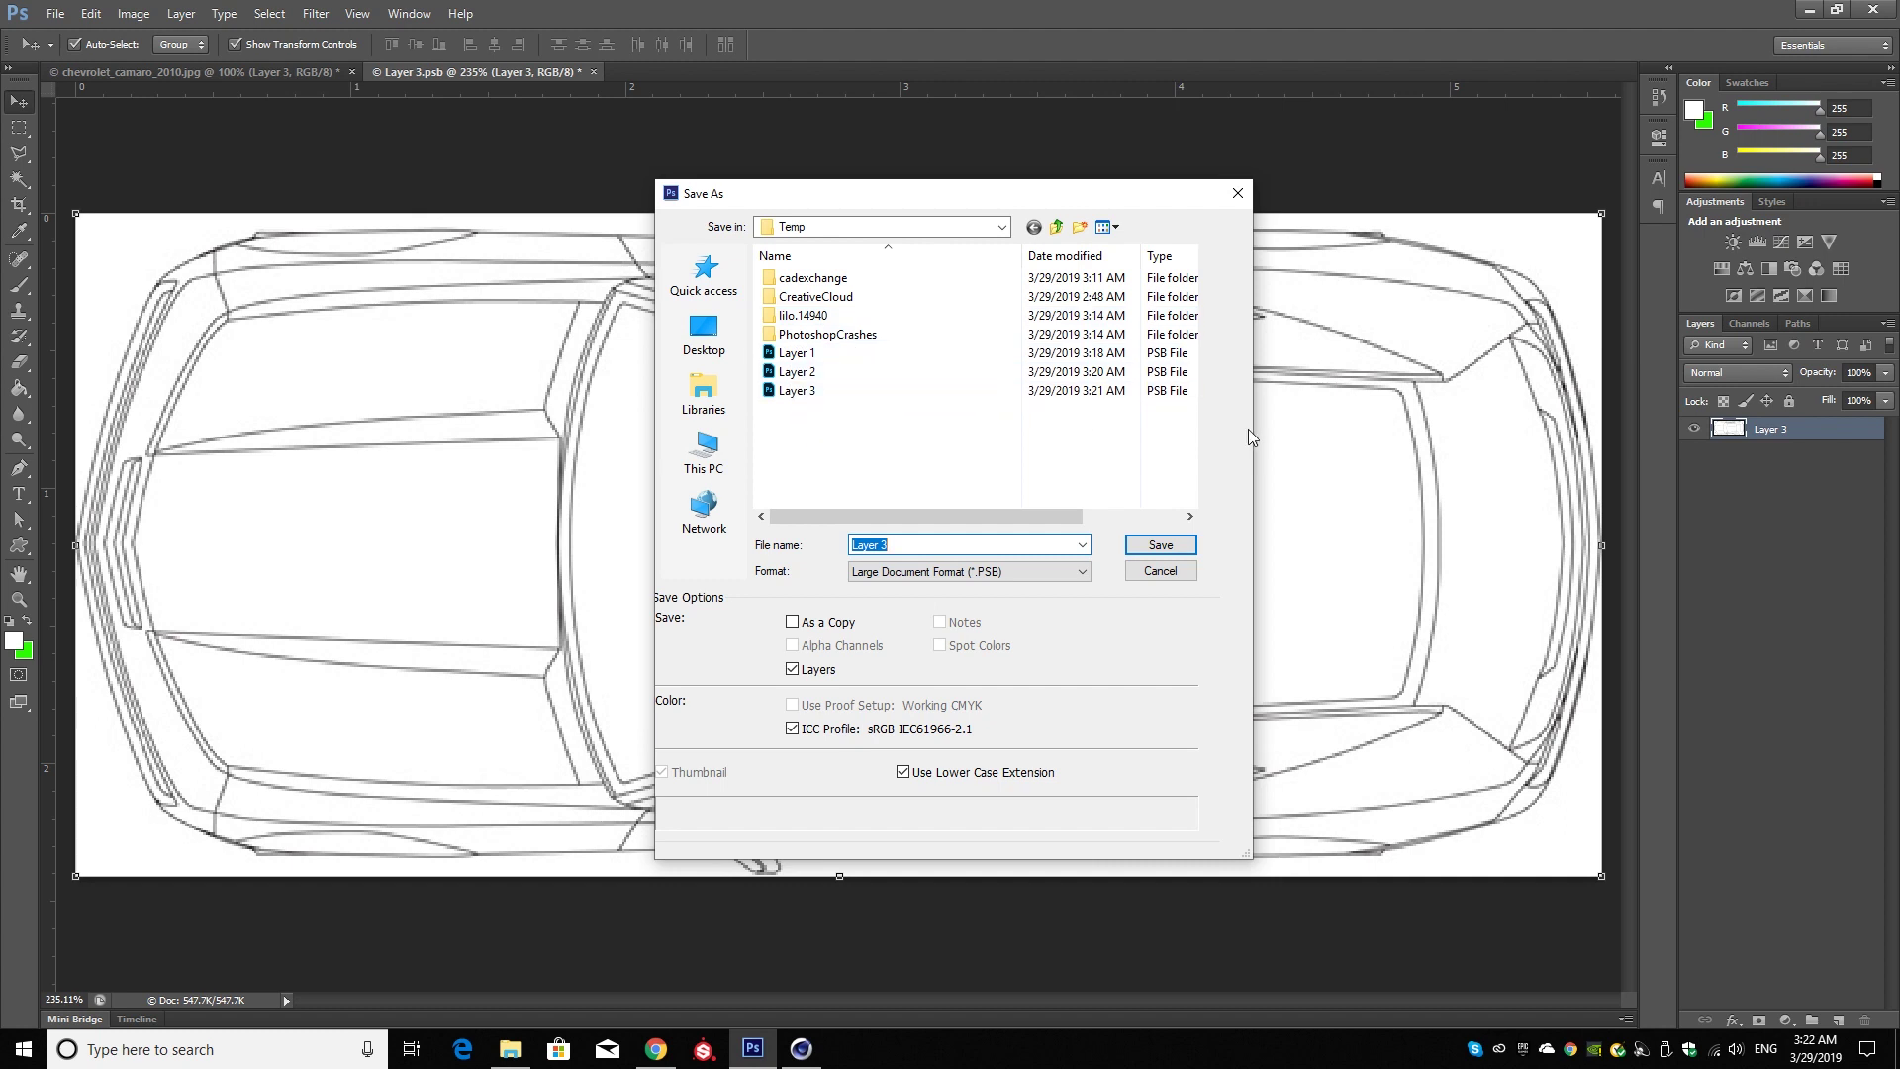
{"action": "left_click", "coordinate": [732, 445]}
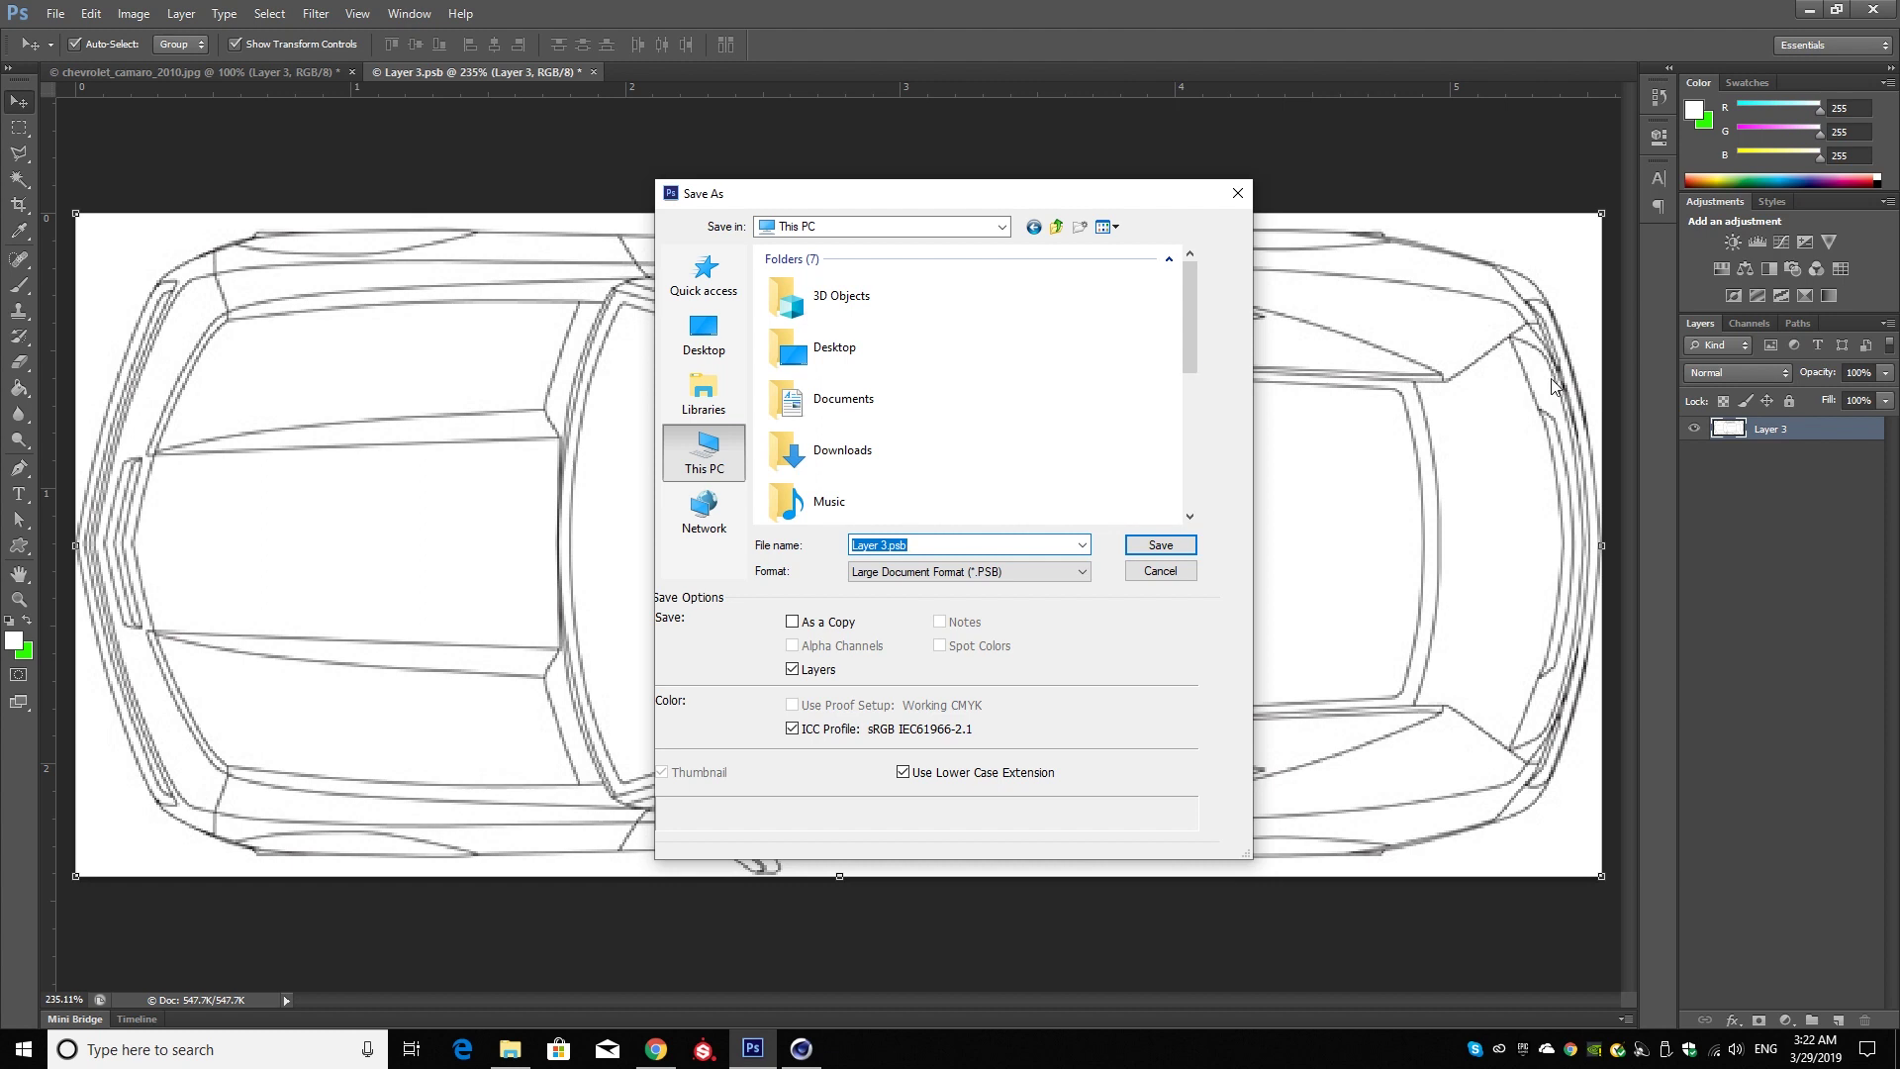
{"action": "left_click_drag", "start_coordinate": [1191, 348], "coordinate": [1188, 473]}
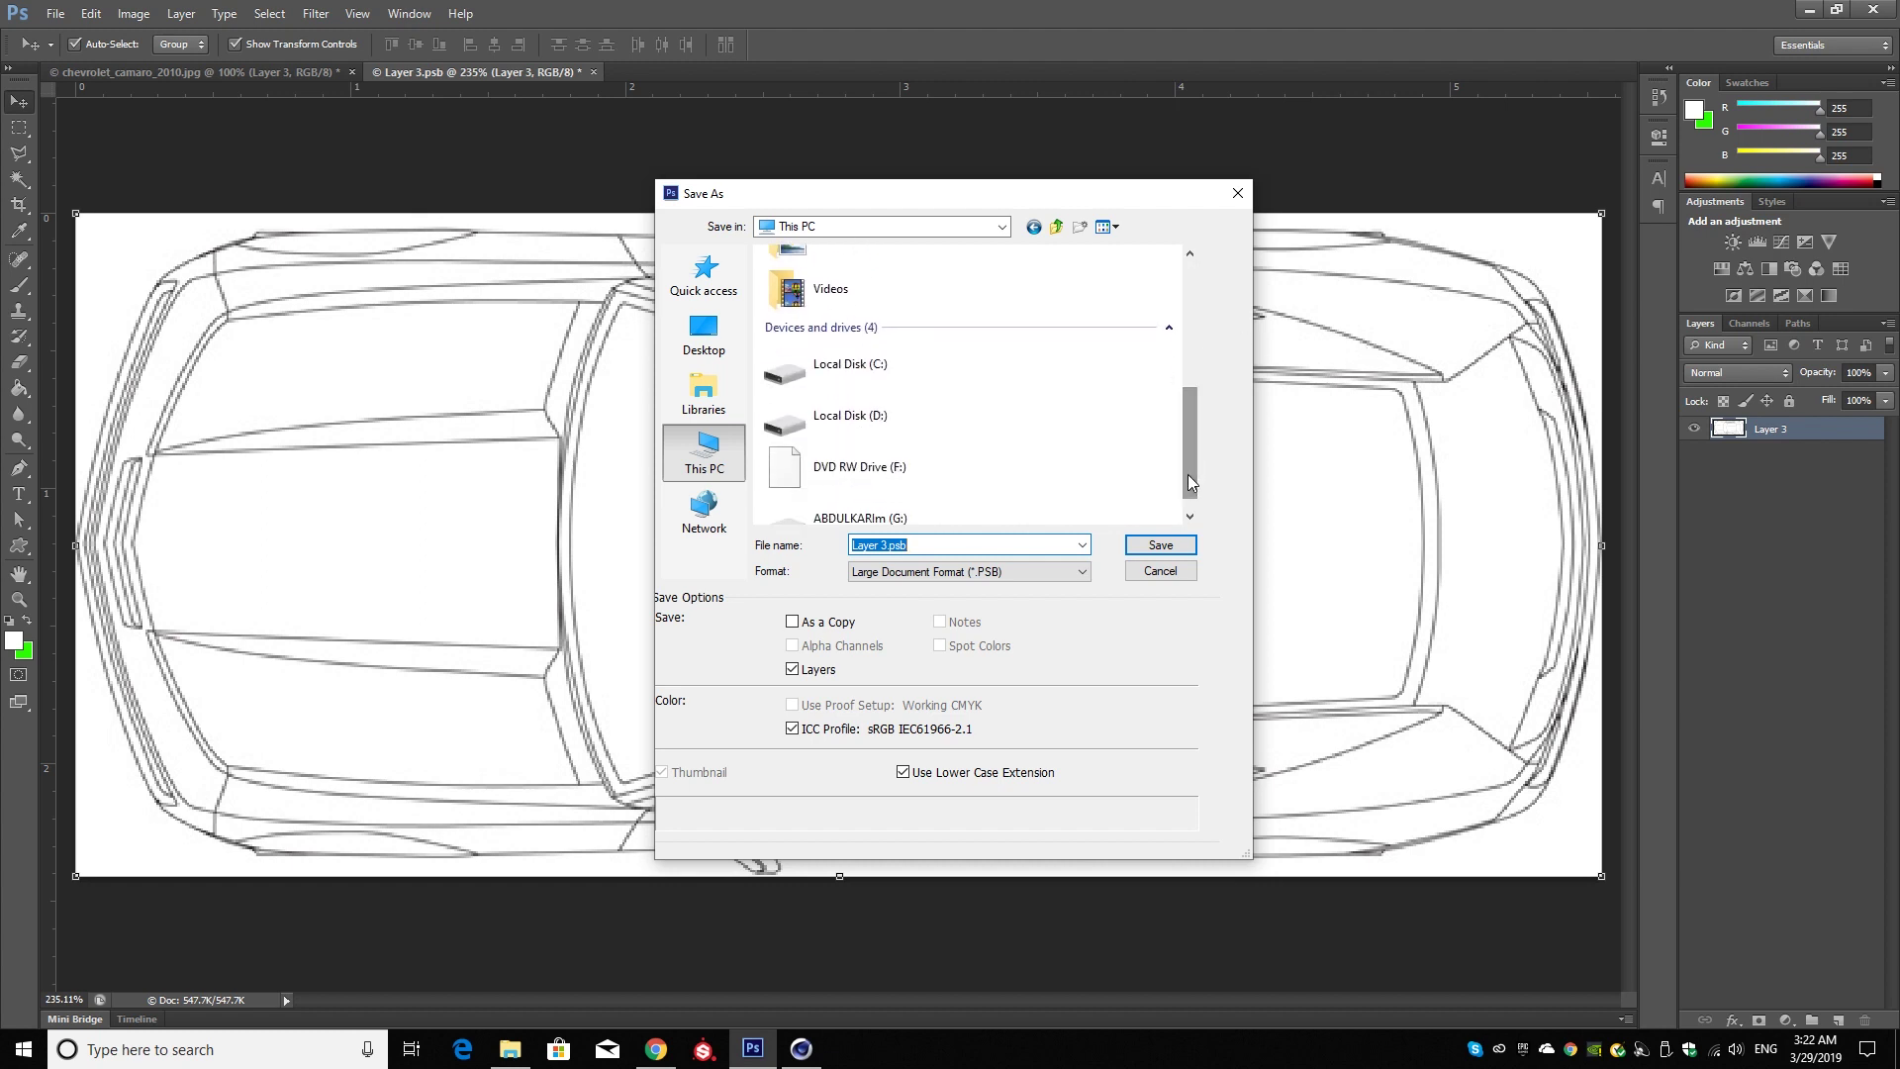
{"action": "double_click", "coordinate": [851, 416]}
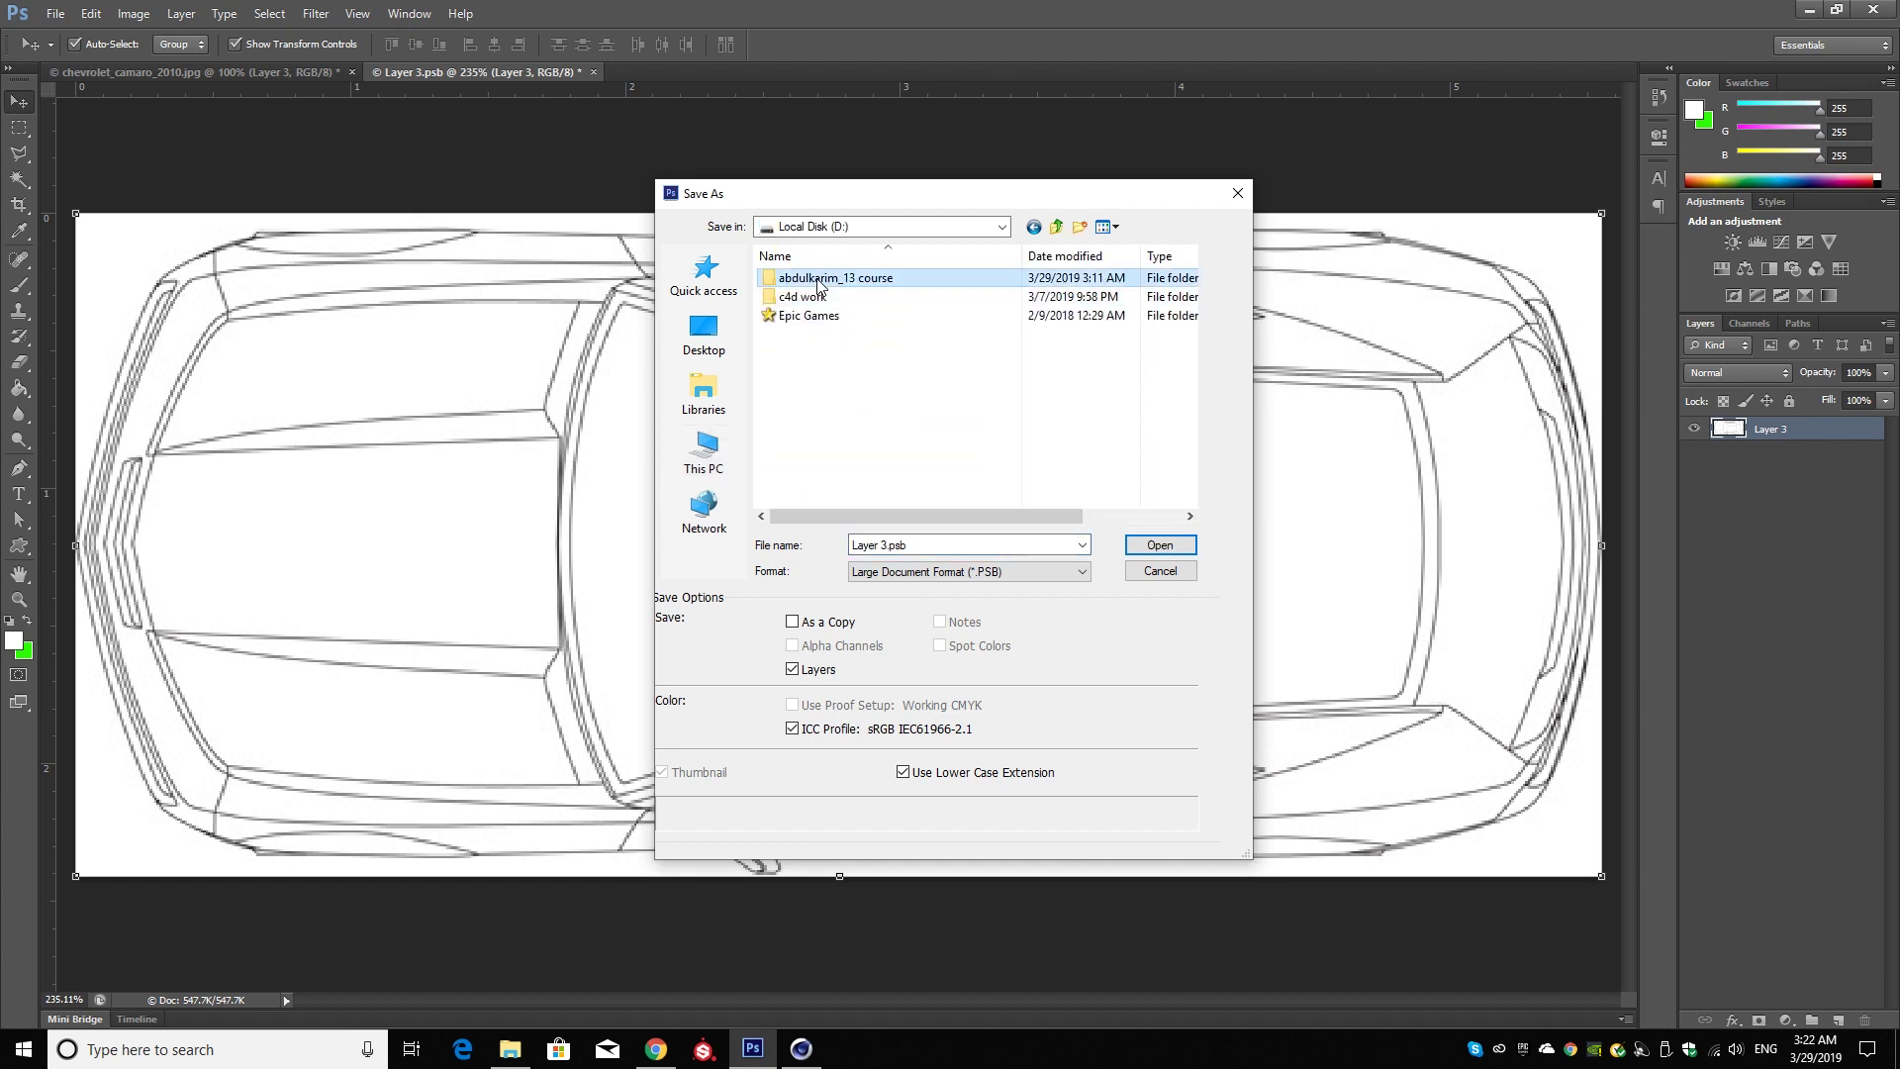
{"action": "double_click", "coordinate": [832, 278]}
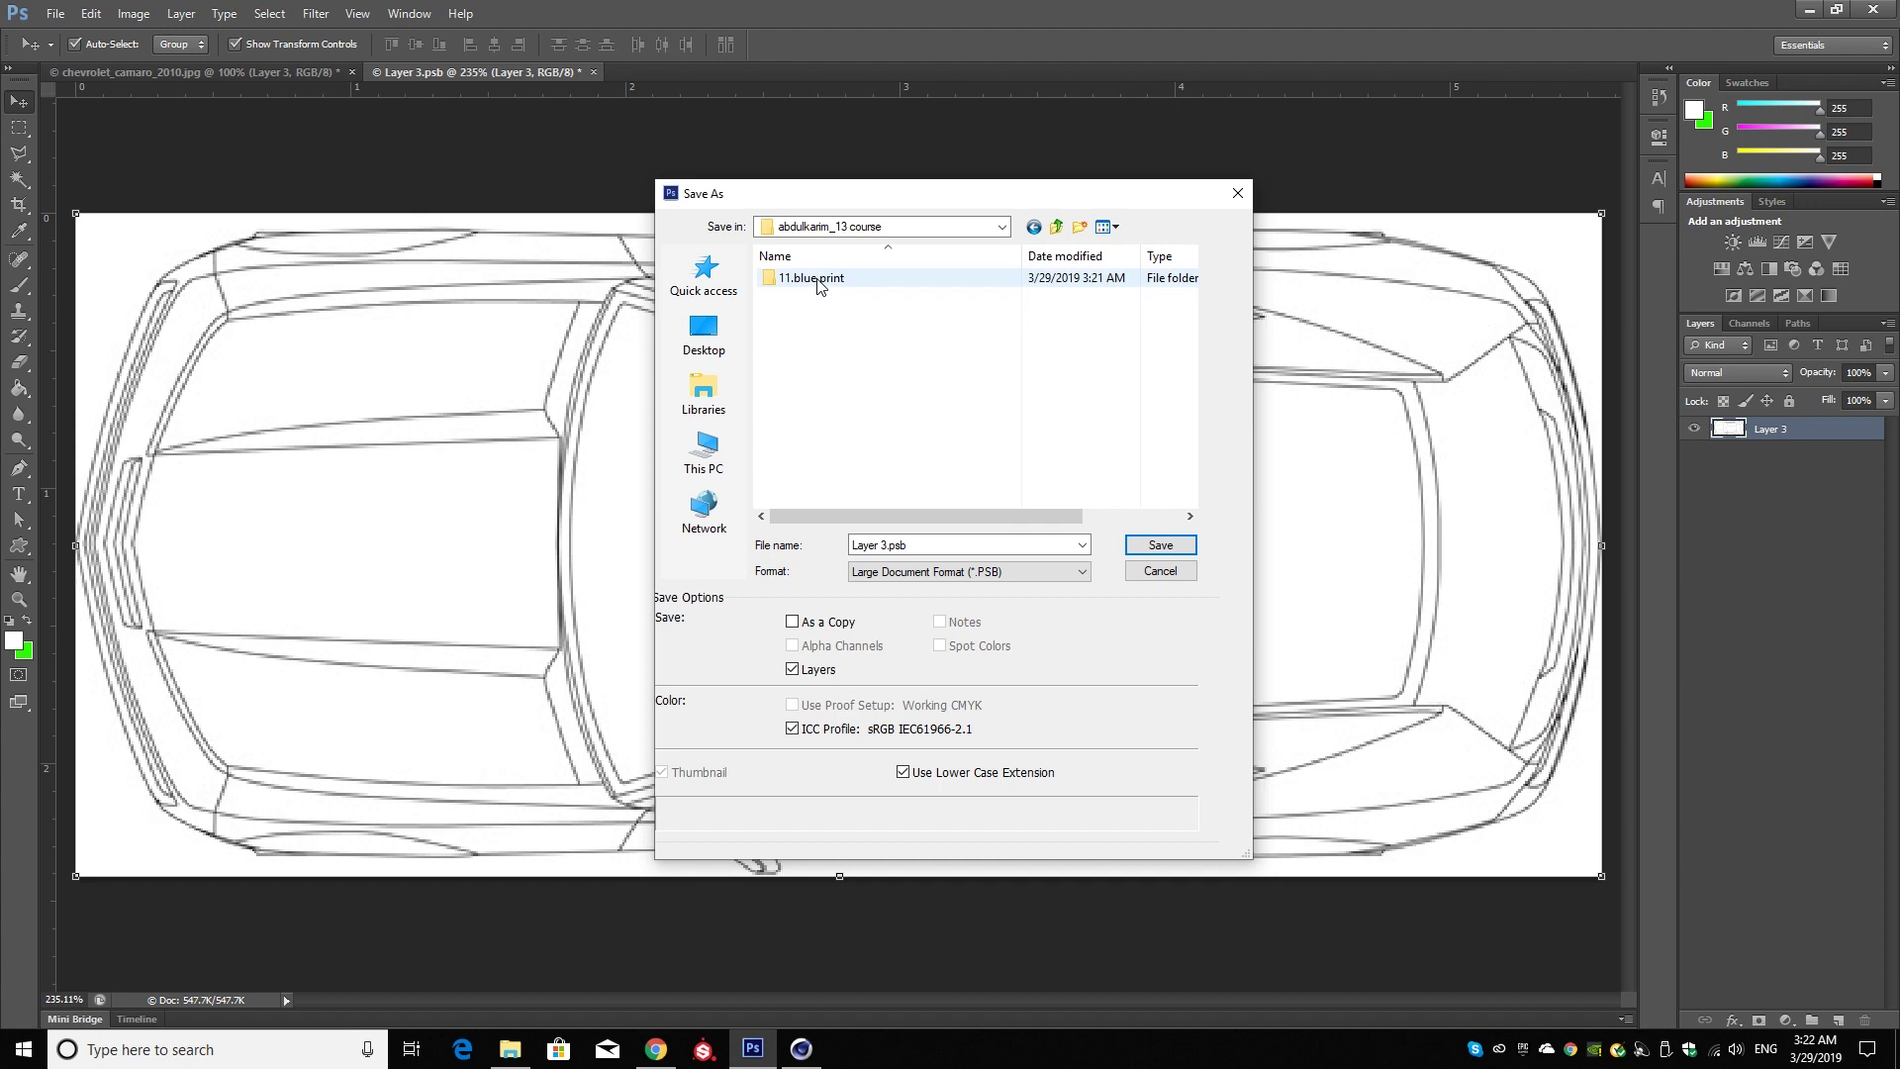
- Save the cropped image as JPEG 'top', accept the quality settings, and close Layer 3.psb
{"action": "left_click", "coordinate": [936, 547]}
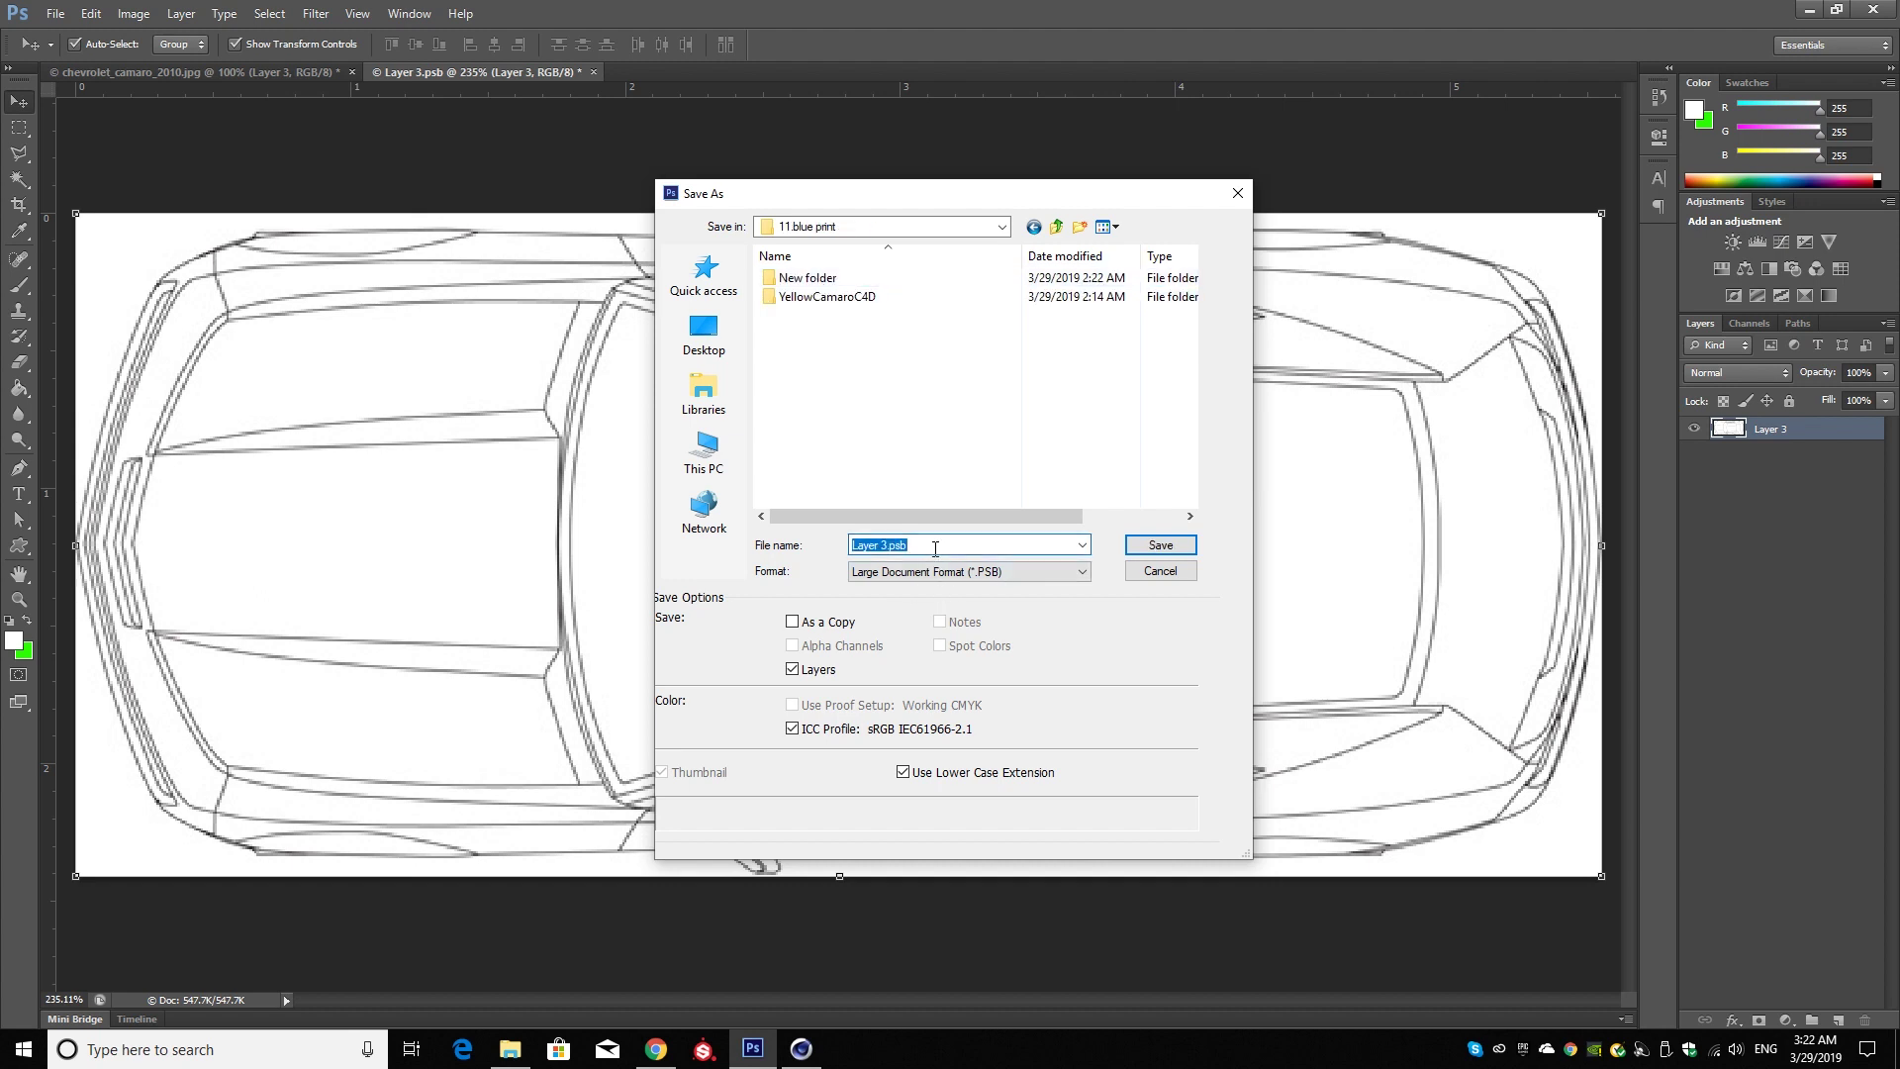
{"action": "type", "text": "top"}
{"action": "left_click", "coordinate": [956, 571]}
{"action": "left_click", "coordinate": [1004, 697]}
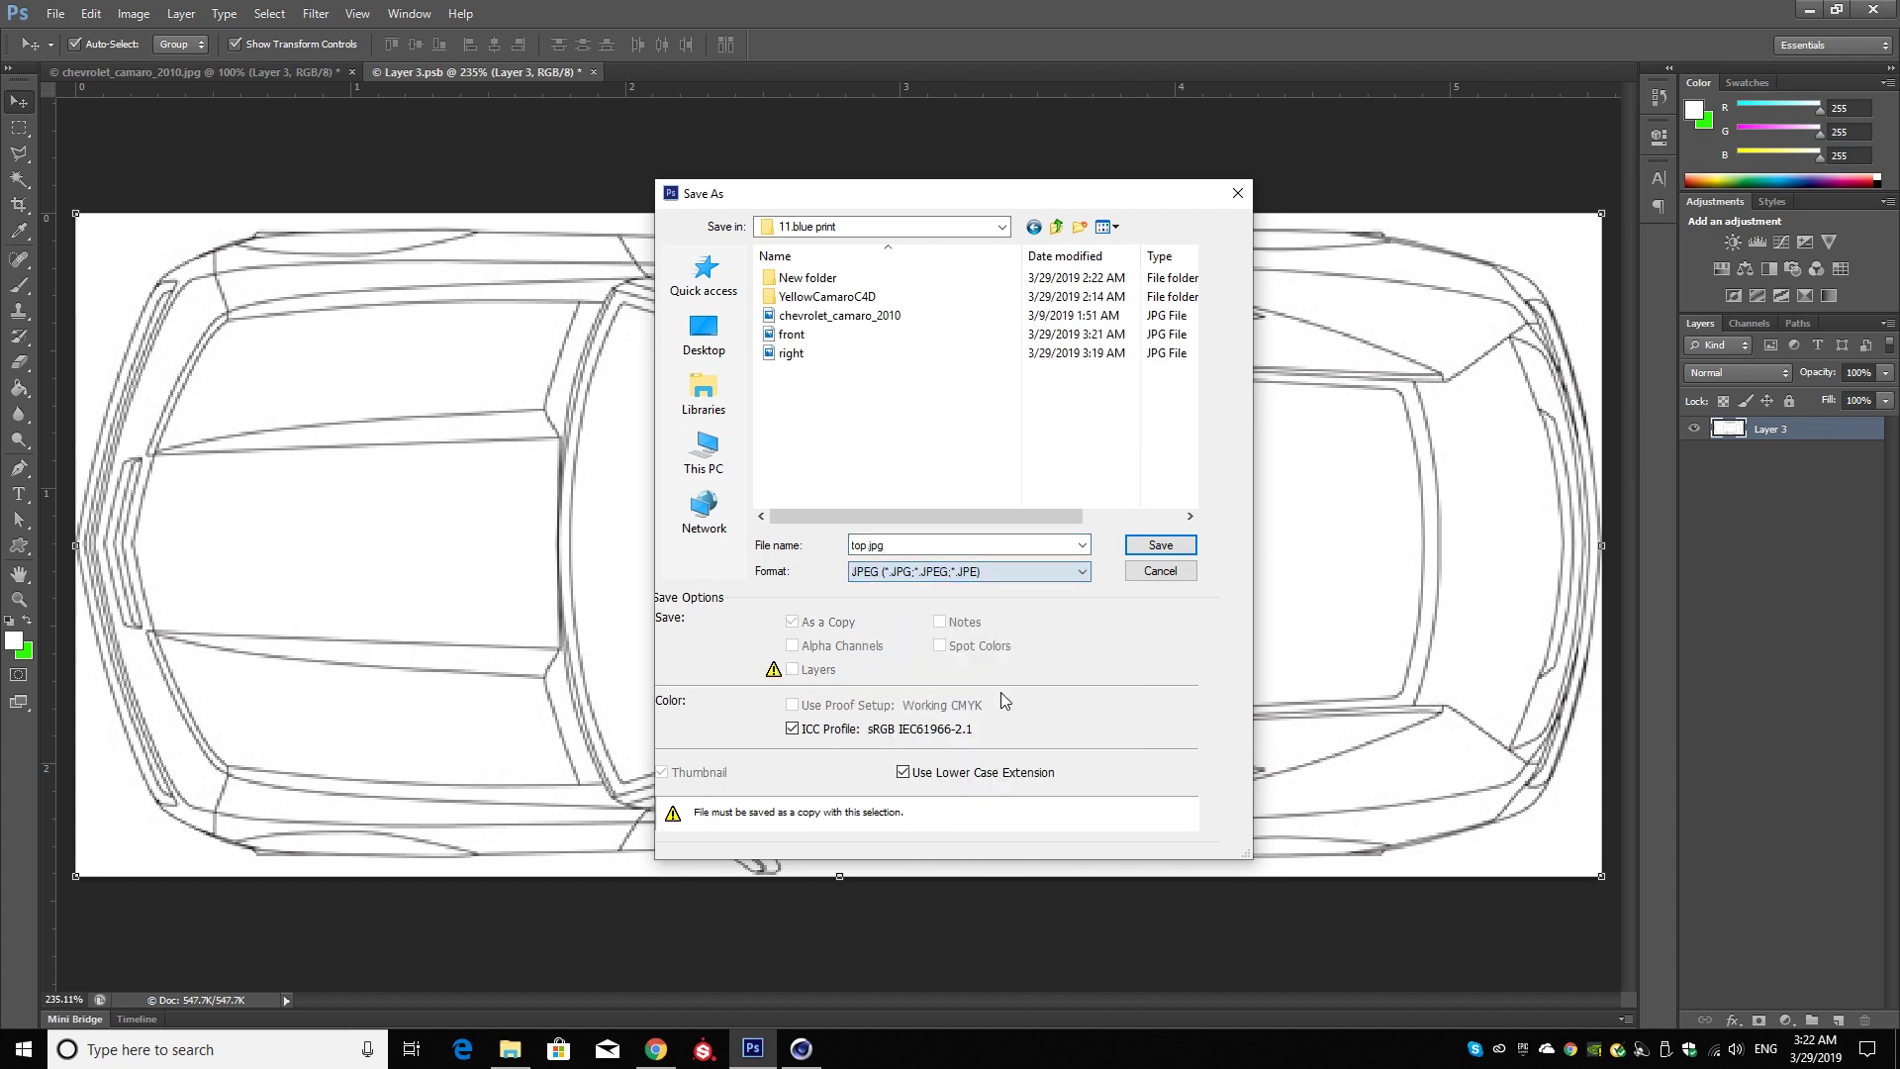
{"action": "left_click", "coordinate": [1160, 546]}
{"action": "left_click", "coordinate": [1035, 285]}
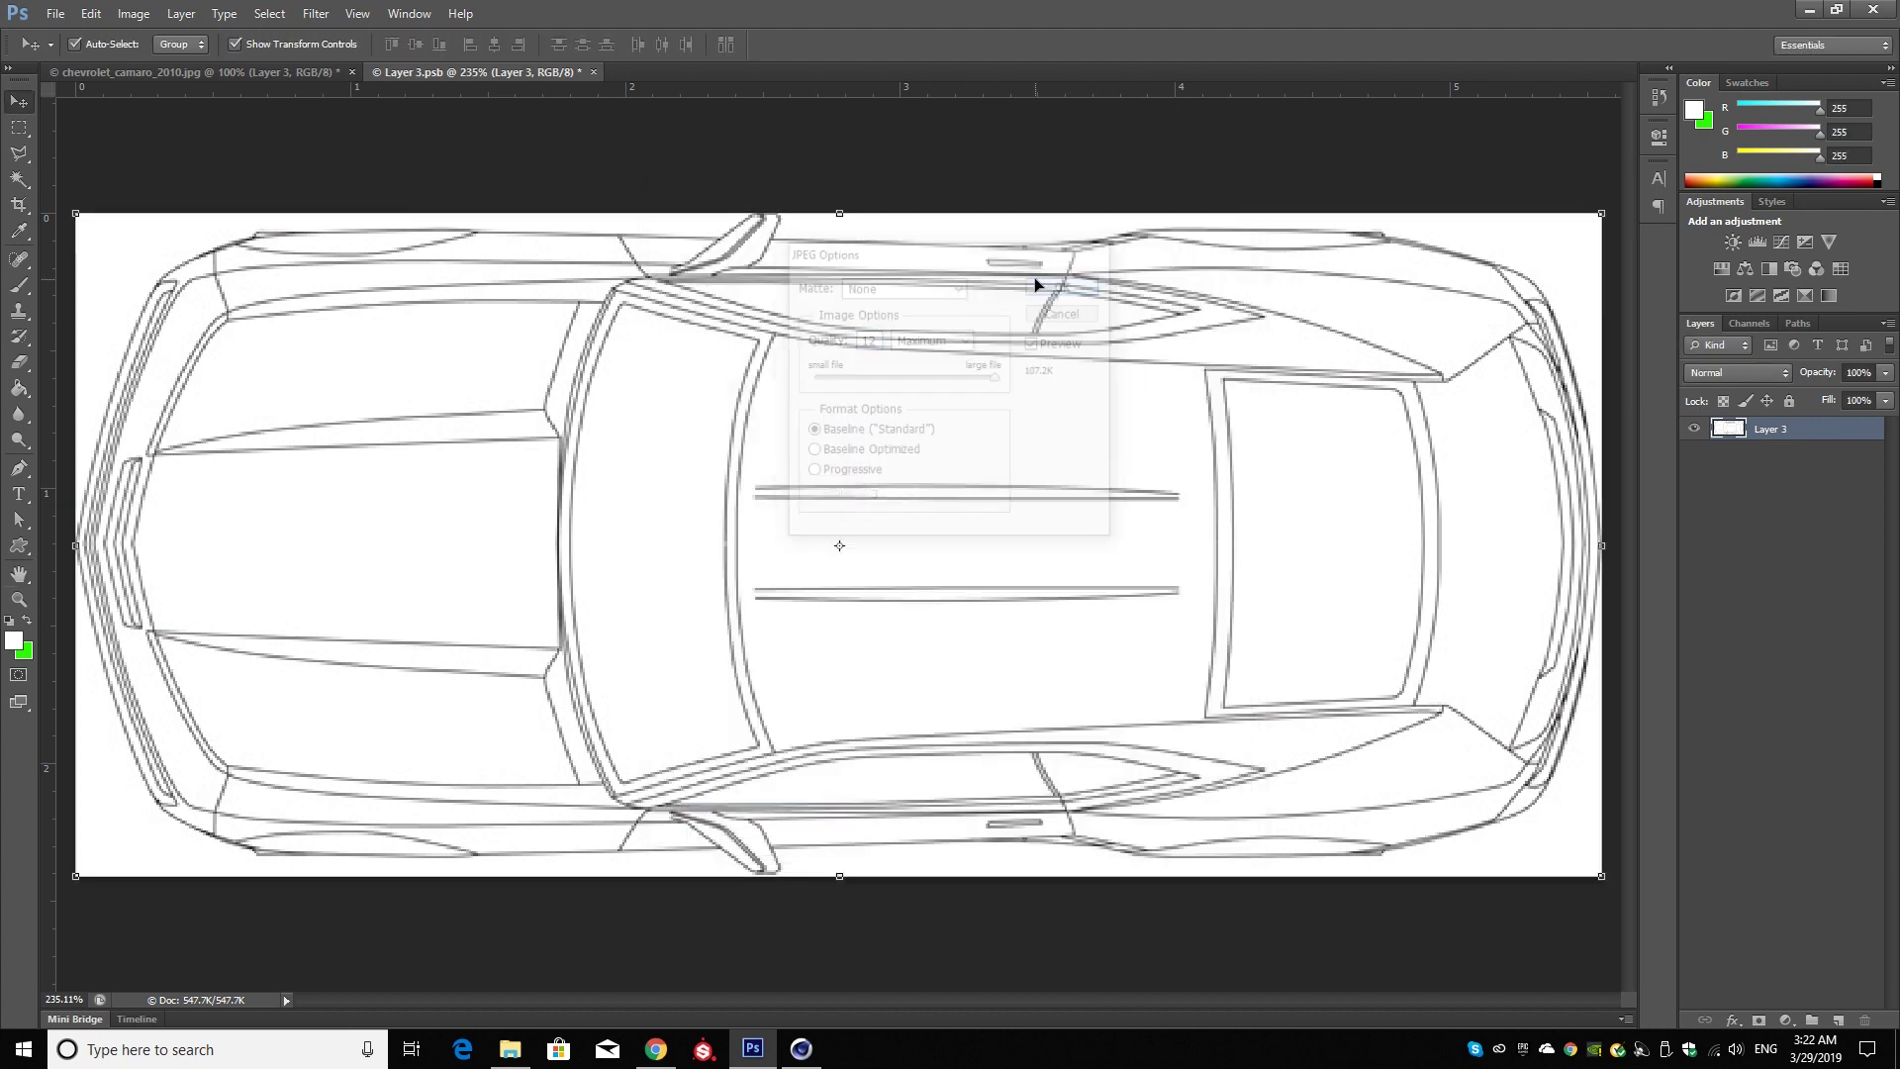
{"action": "left_click", "coordinate": [594, 73]}
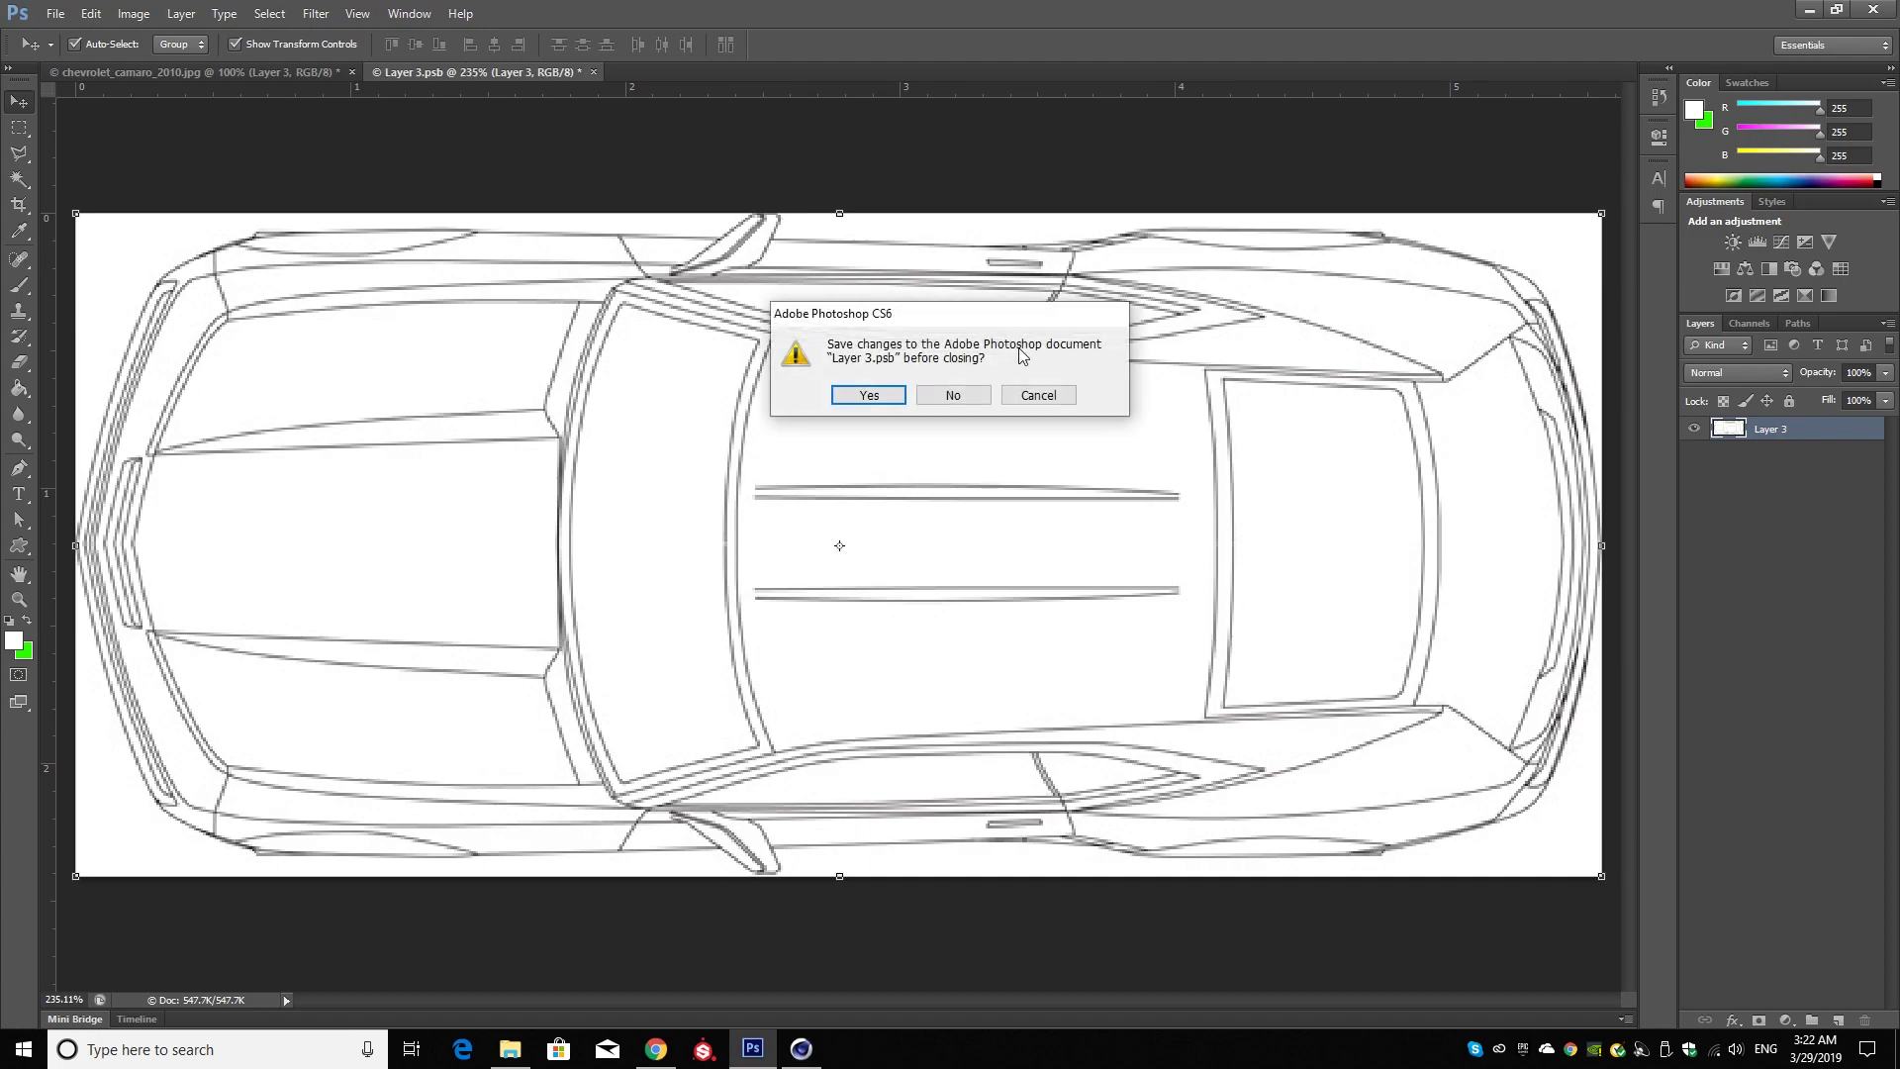
- Finish closing the document, then start a new Cinema 4D project in four-view layout
{"action": "left_click", "coordinate": [953, 395]}
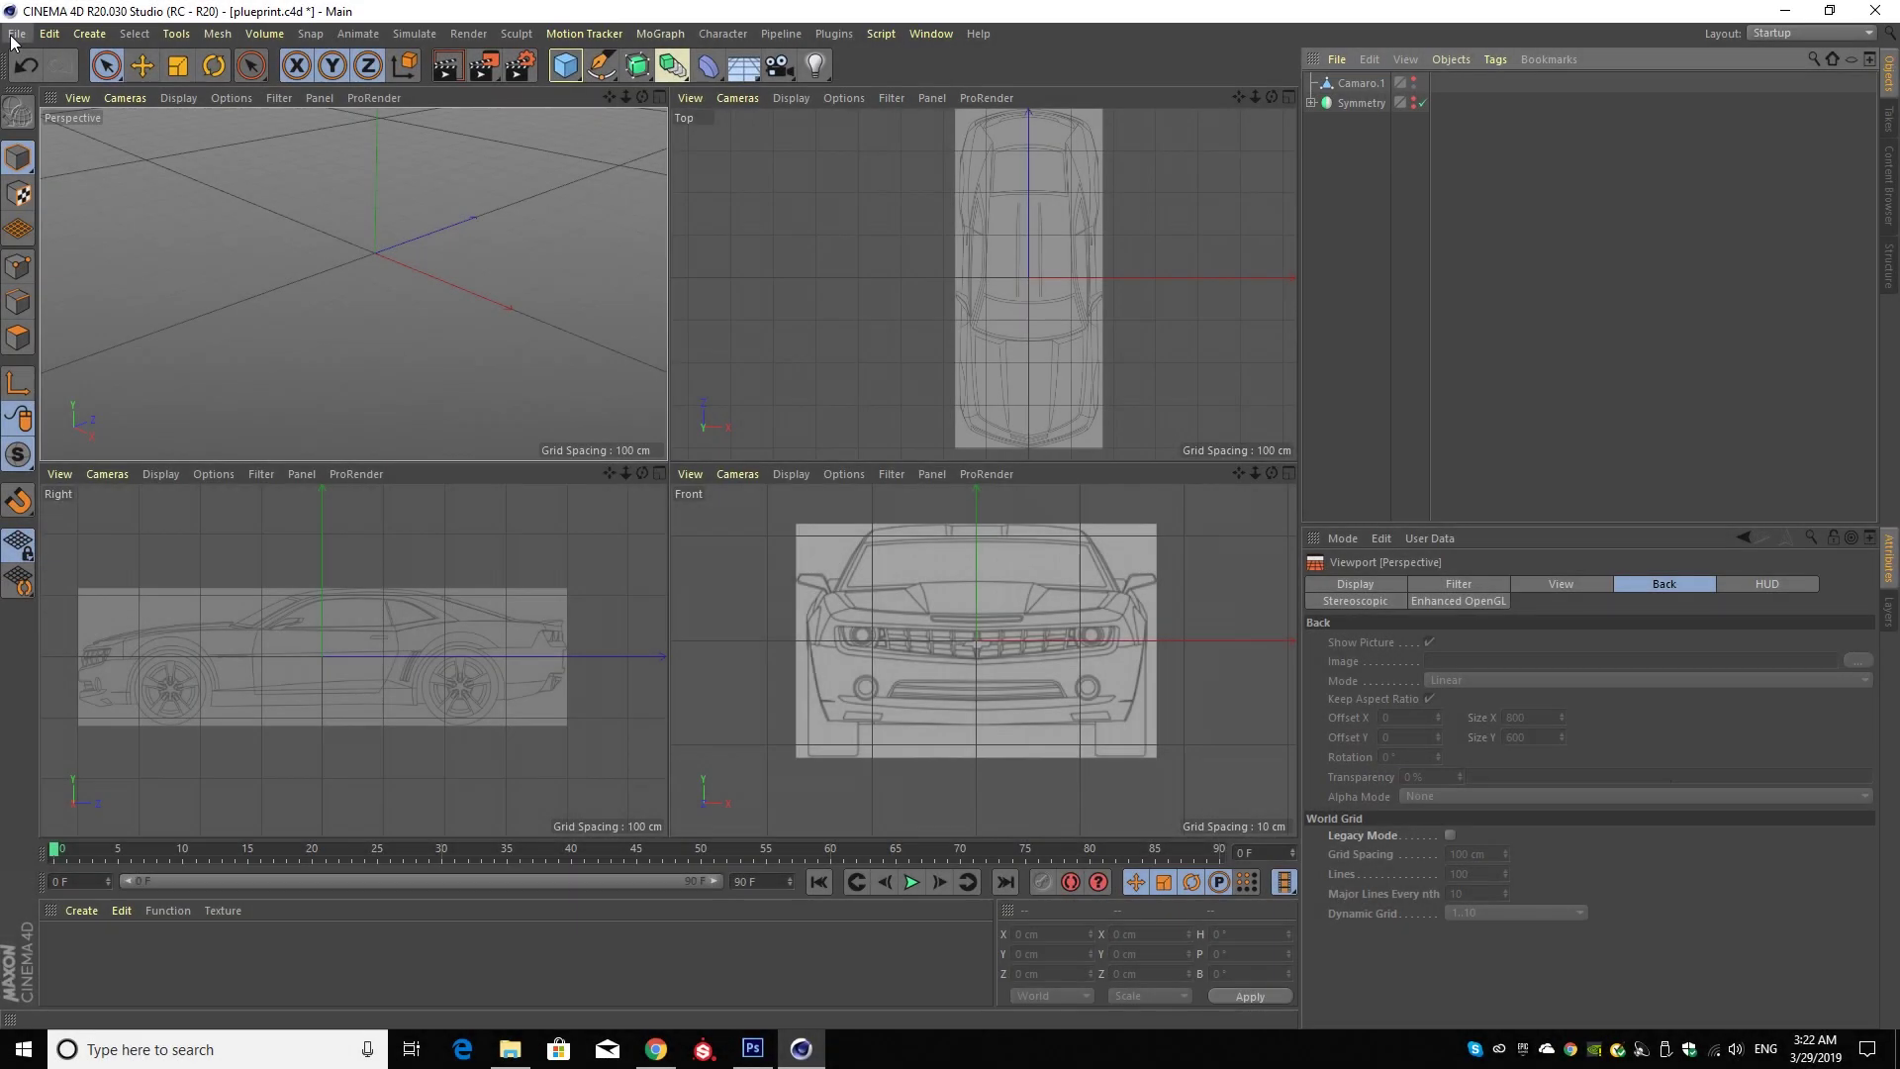
{"action": "left_click", "coordinate": [16, 34]}
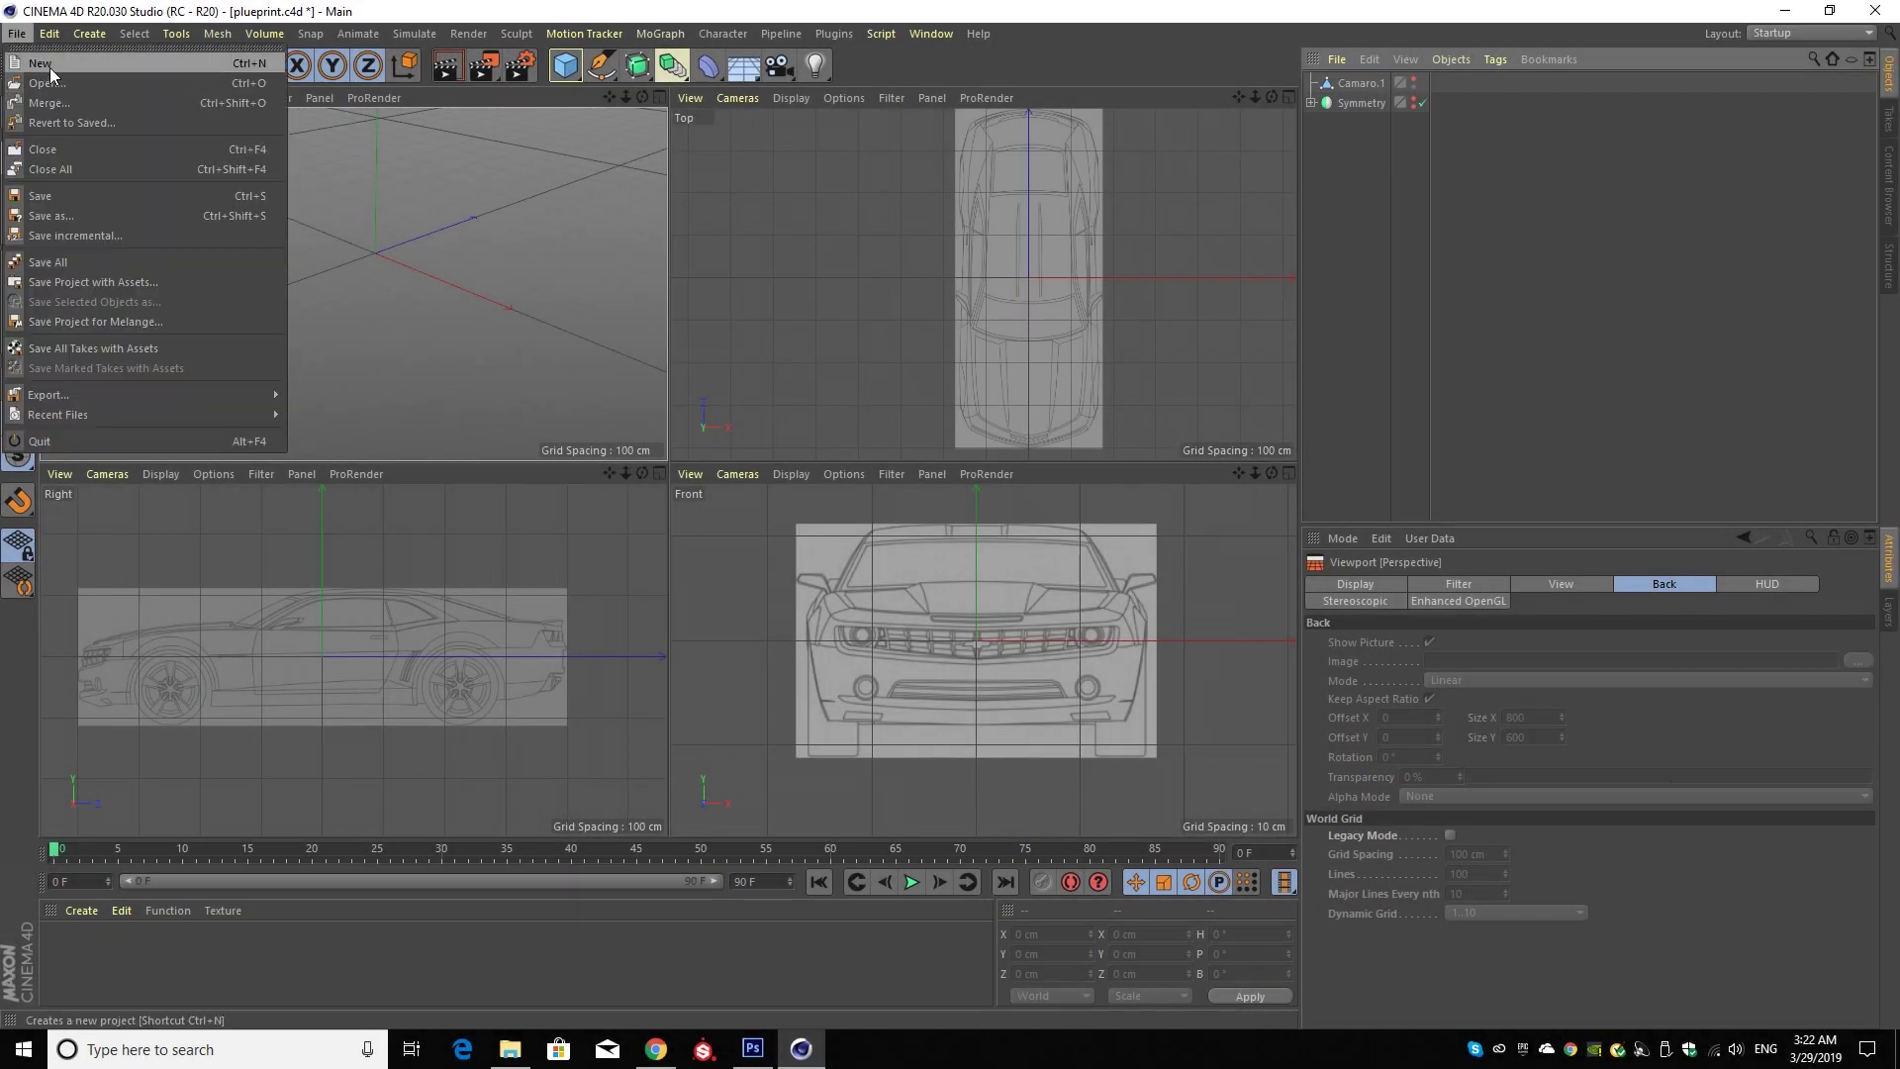
{"action": "left_click", "coordinate": [44, 60]}
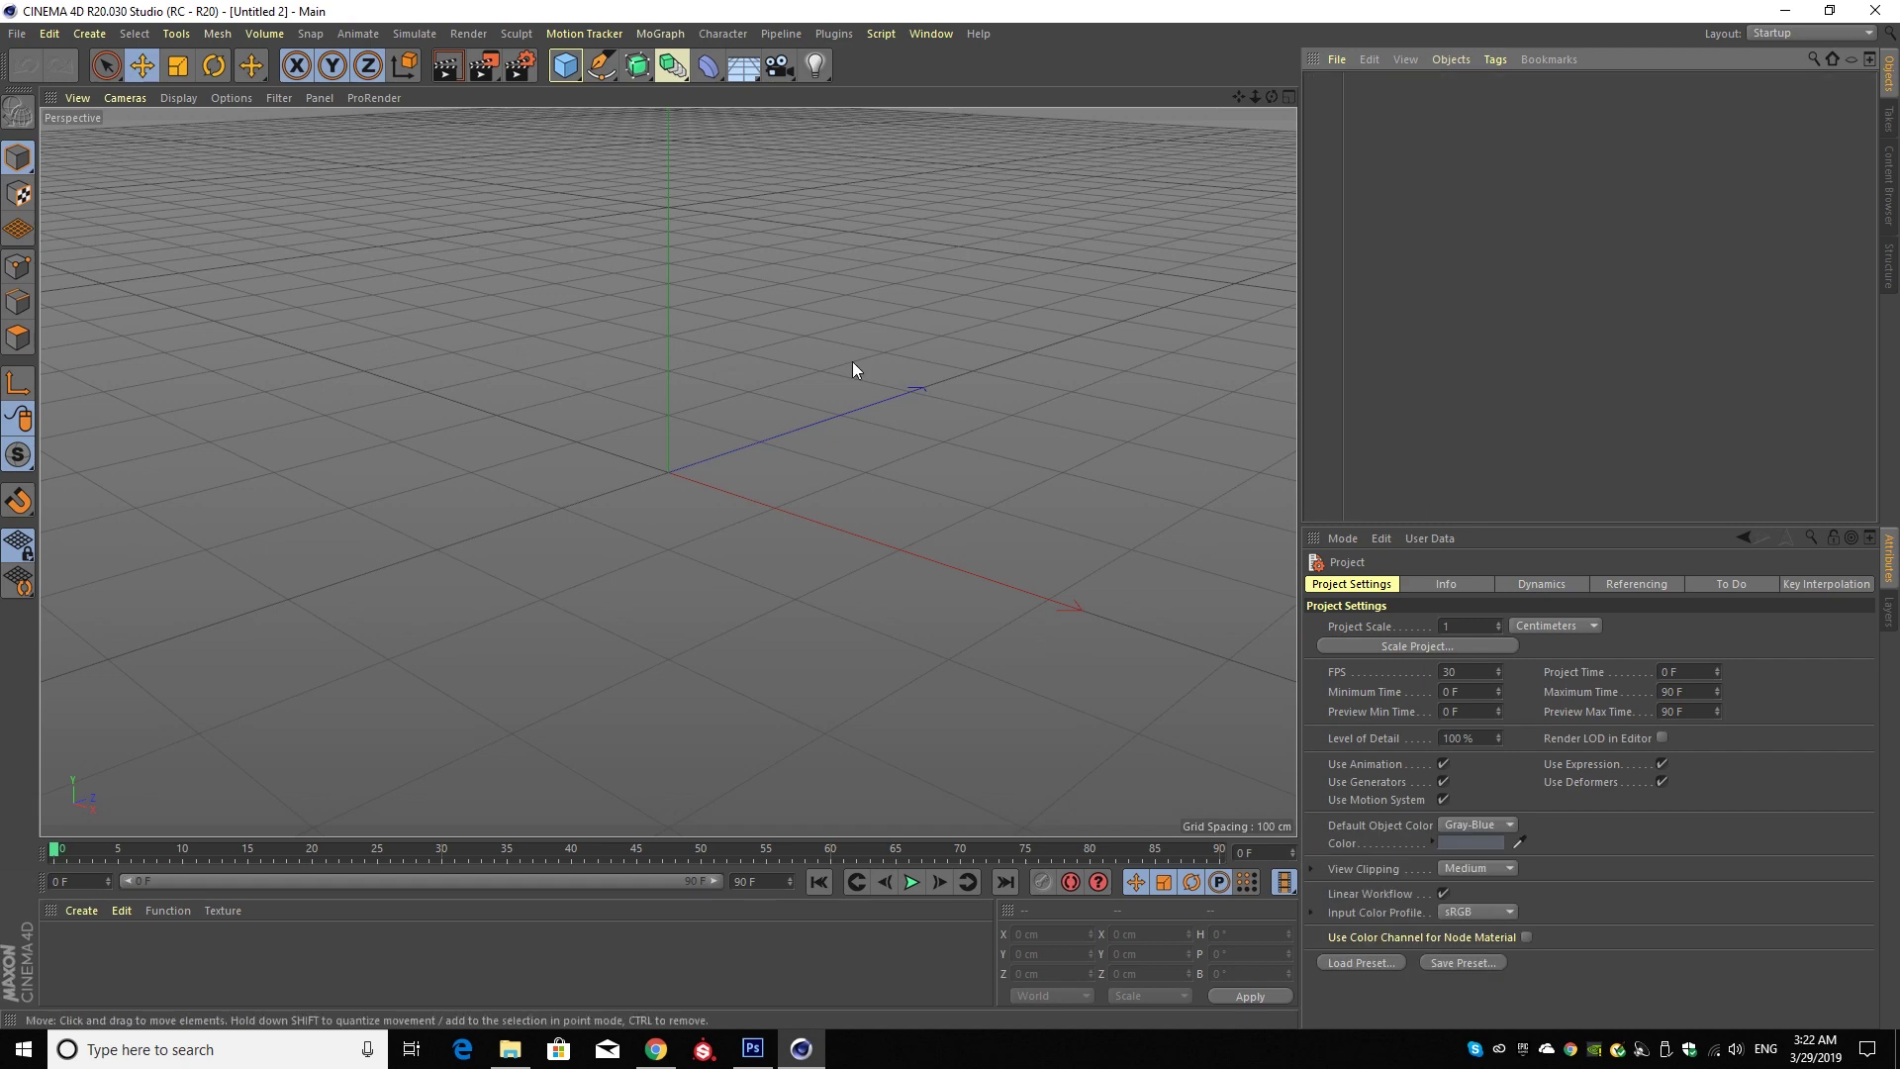
{"action": "left_click", "coordinate": [1289, 97]}
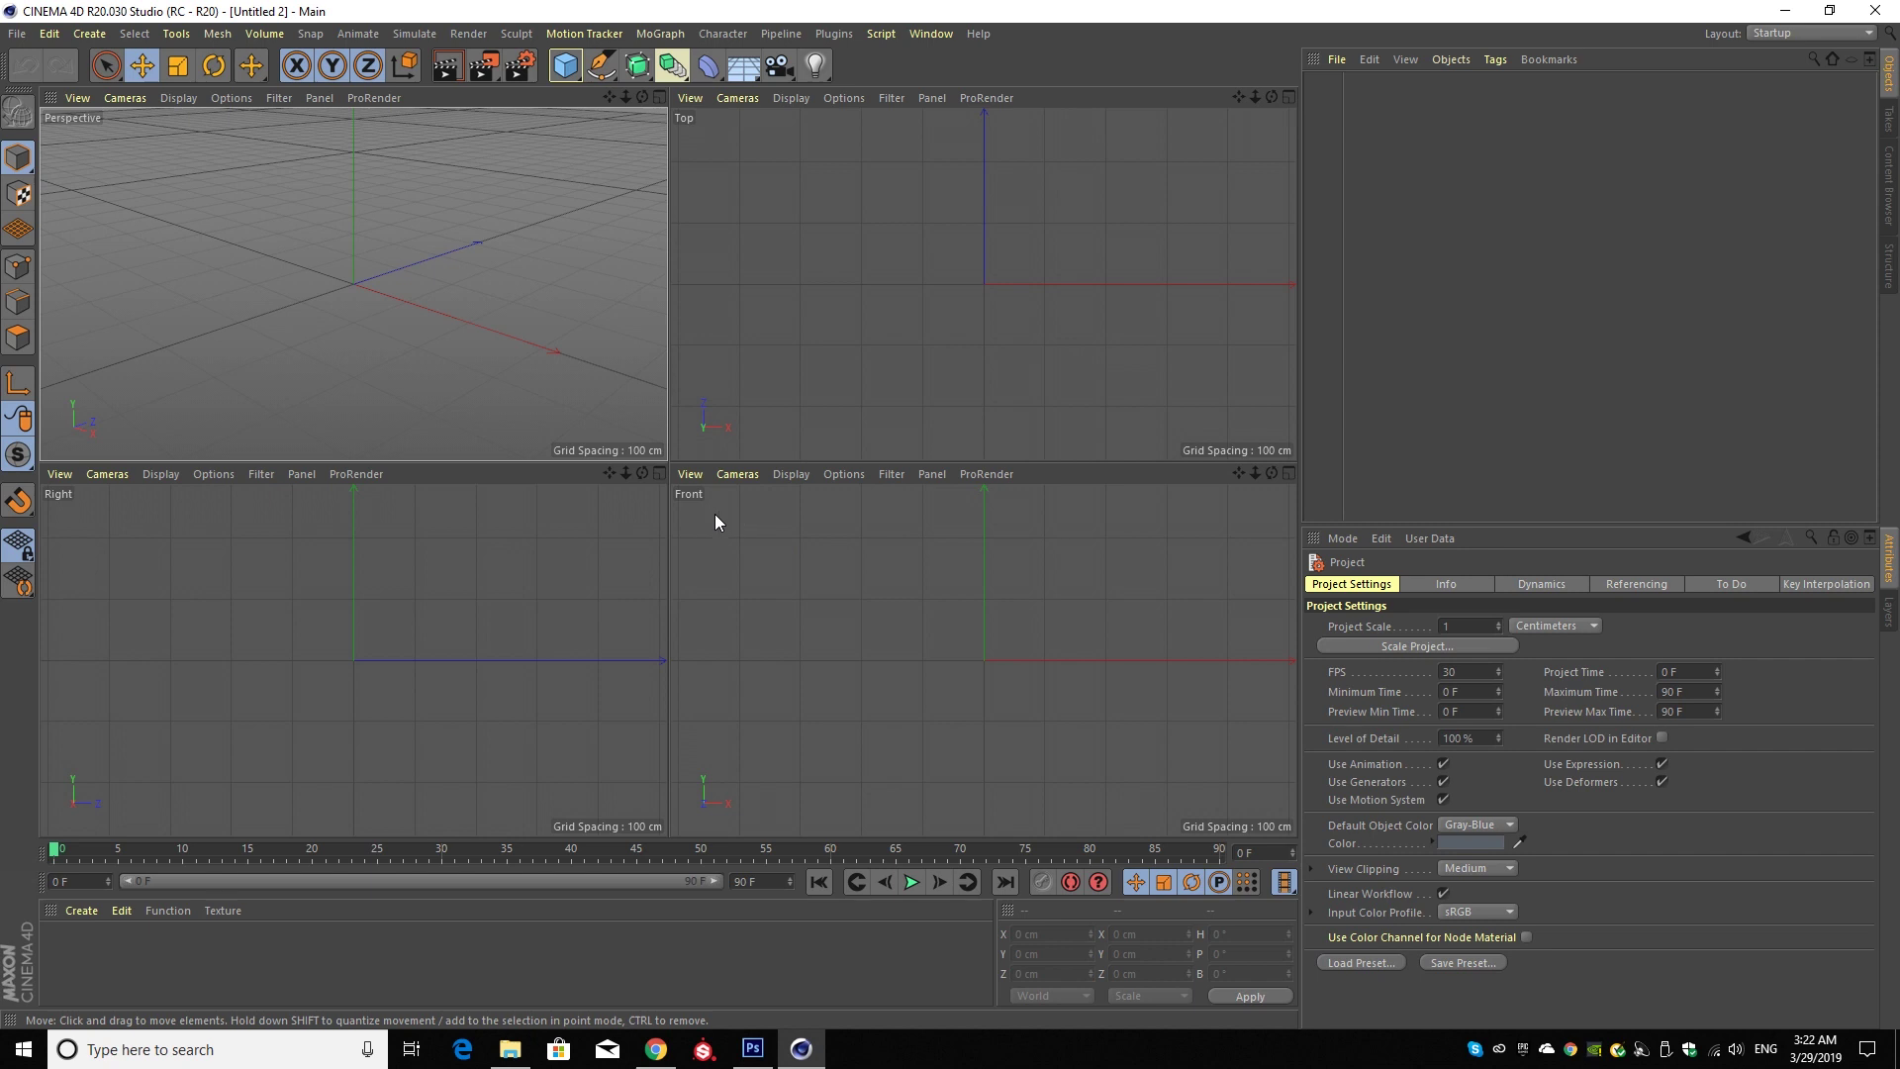
- Load front.jpg as the Front view background and fade it to about 64% transparency
{"action": "left_click", "coordinate": [844, 473]}
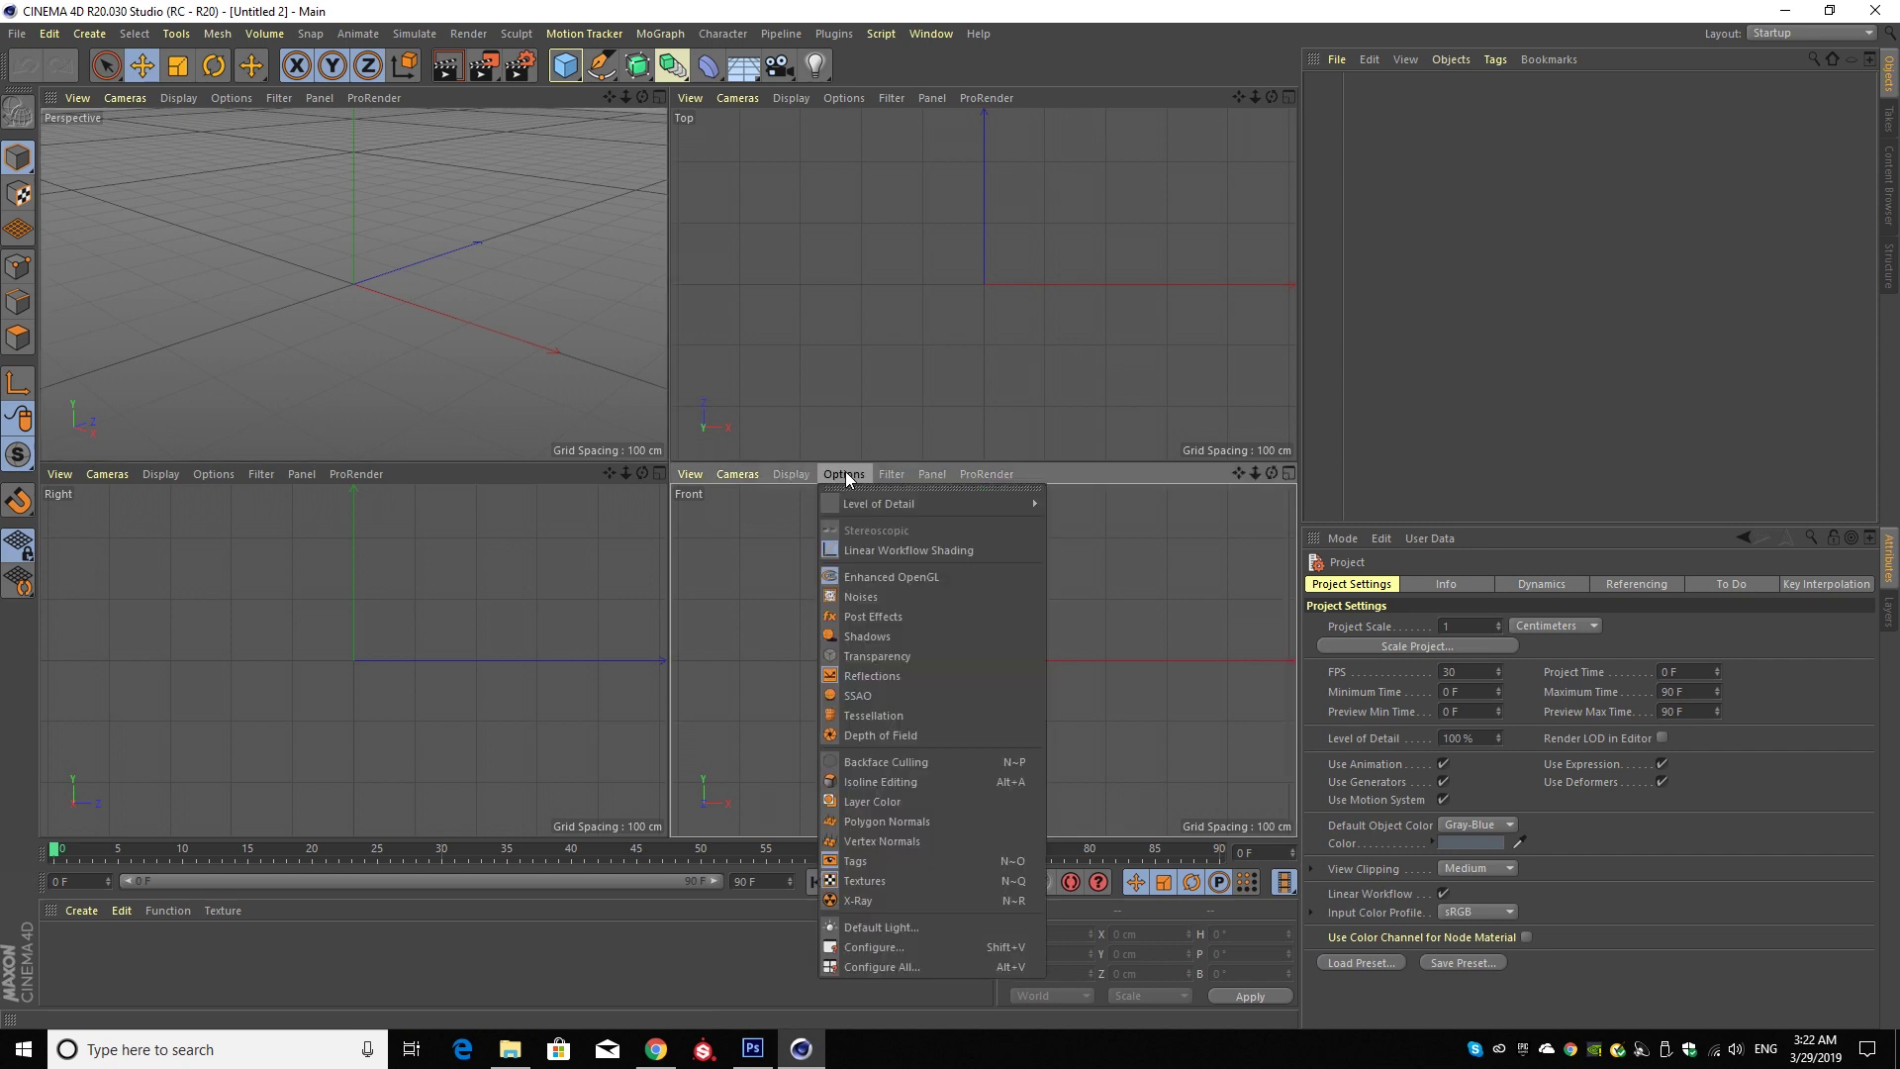
{"action": "left_click", "coordinate": [947, 950]}
{"action": "left_click", "coordinate": [1858, 665]}
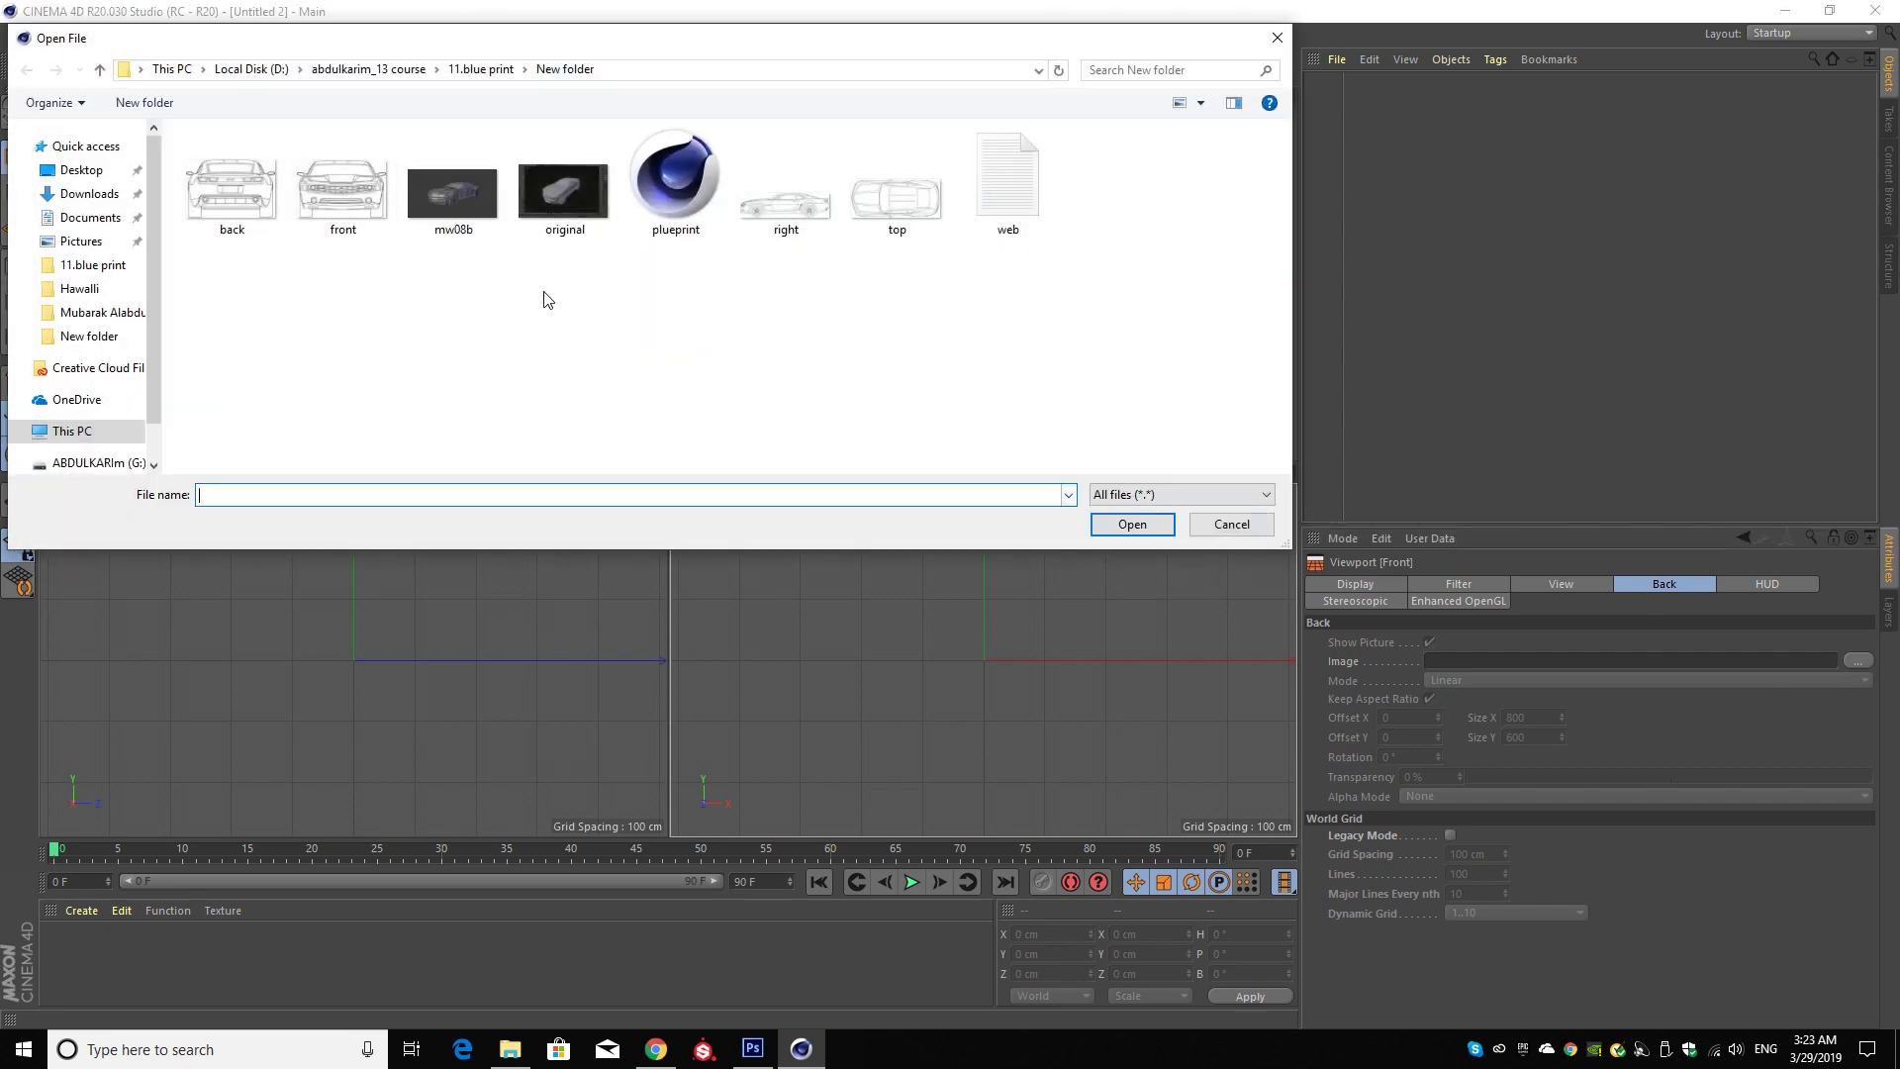
{"action": "left_click", "coordinate": [480, 69]}
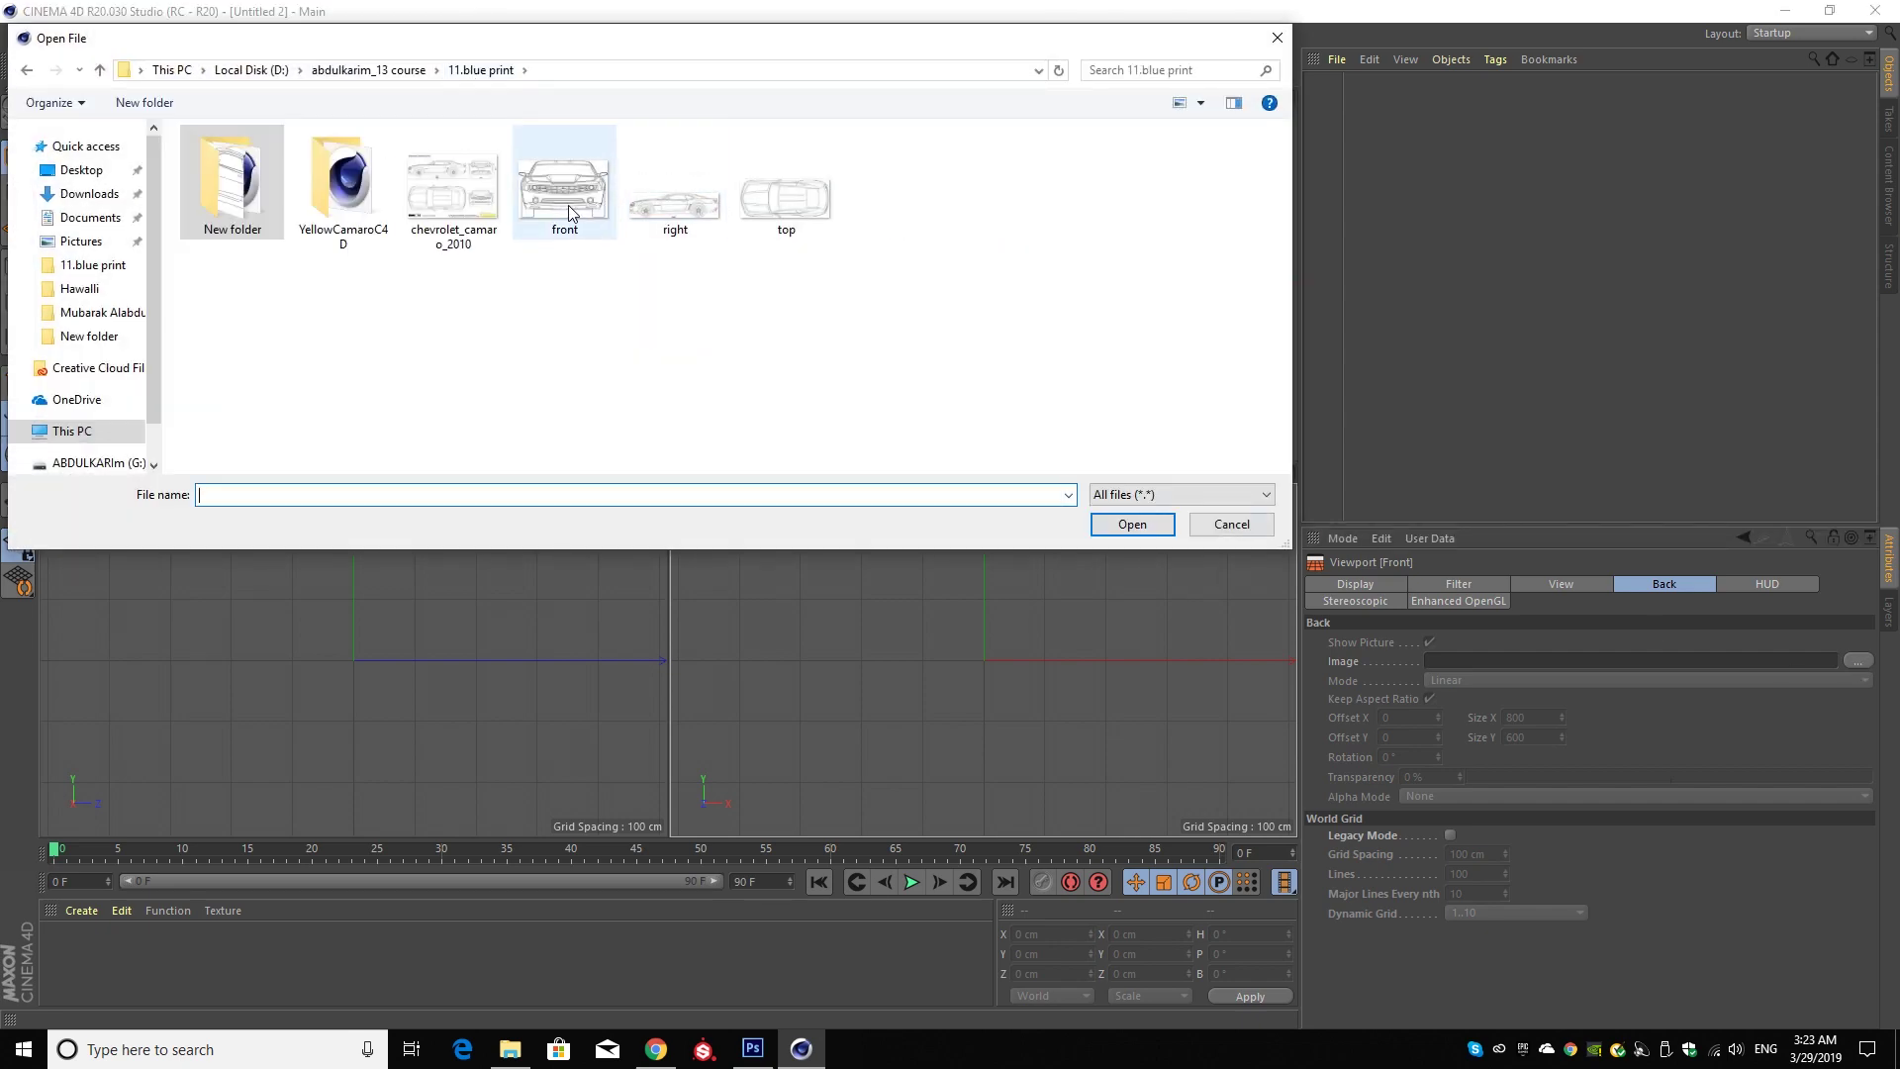
{"action": "double_click", "coordinate": [557, 194]}
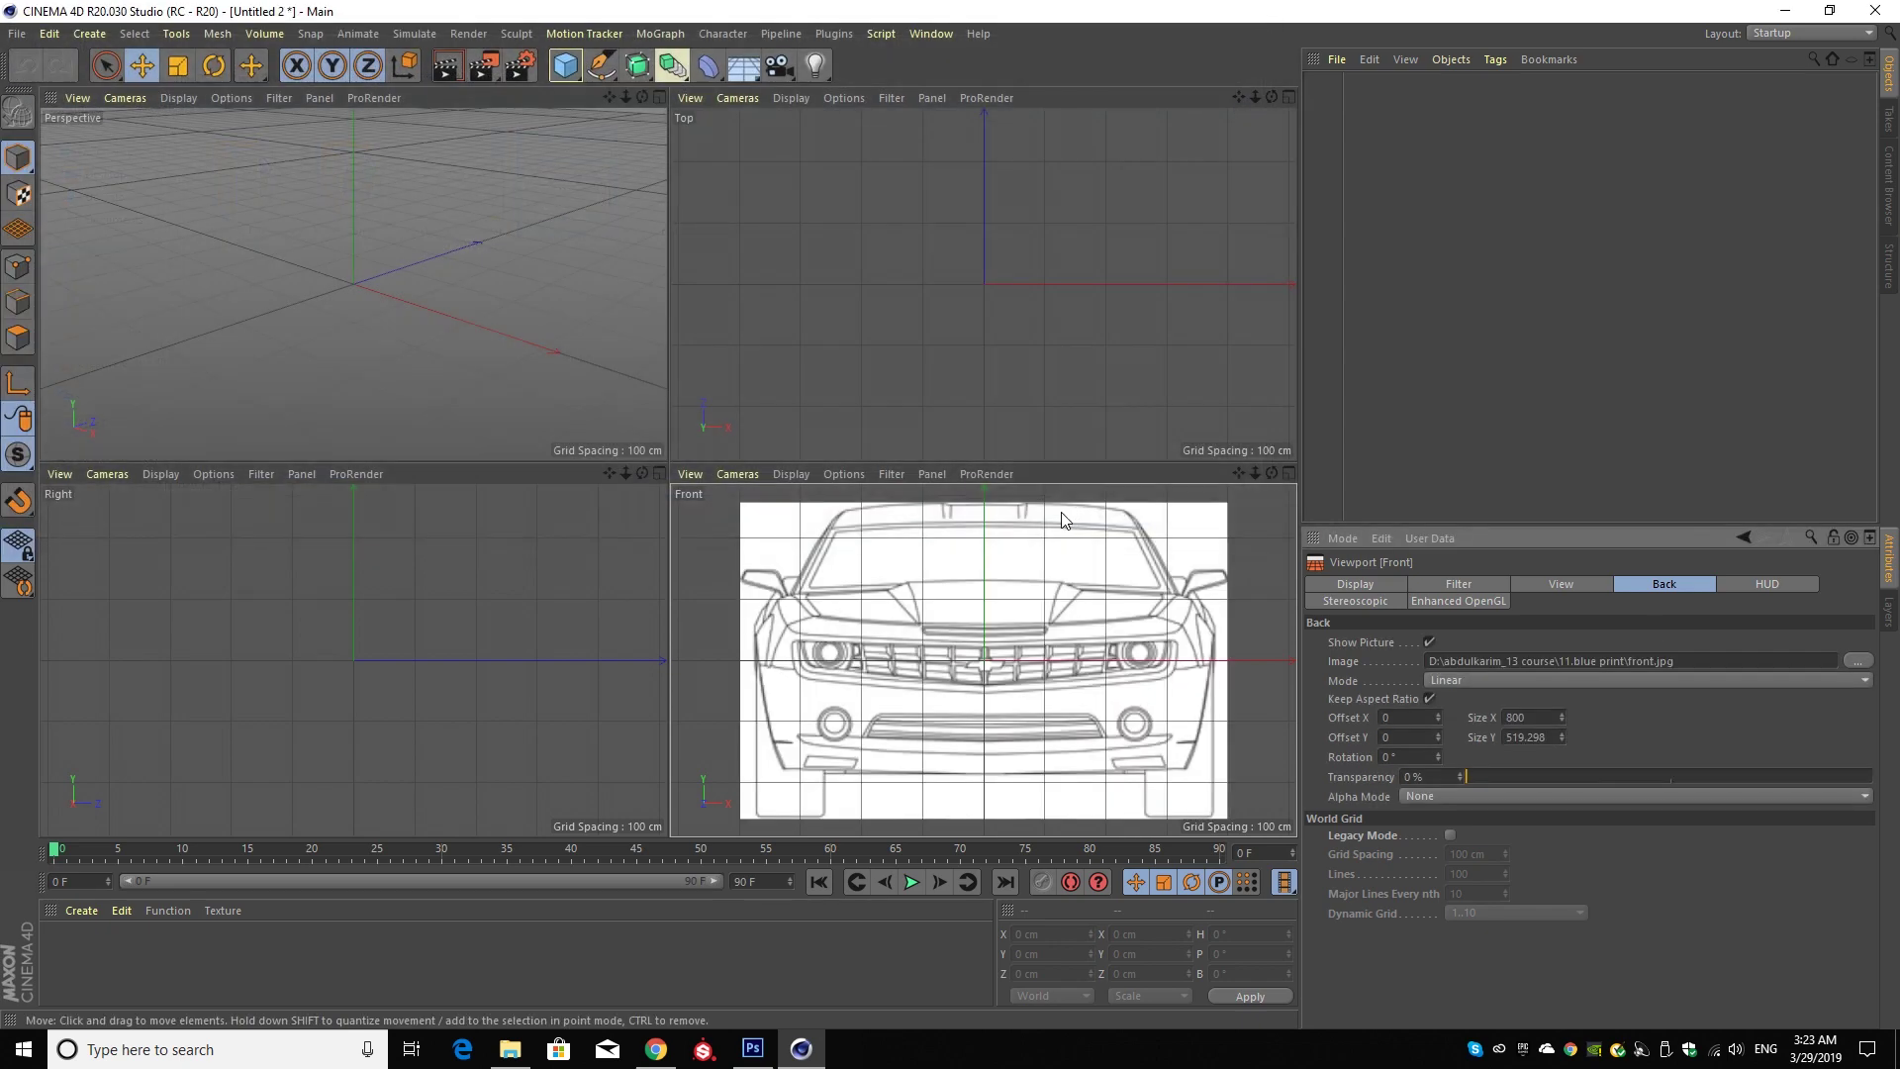
{"action": "mouse_move", "coordinate": [1493, 775]}
{"action": "left_mouse_down"}
{"action": "mouse_move", "coordinate": [1775, 787]}
{"action": "mouse_move", "coordinate": [1739, 786]}
{"action": "left_mouse_up"}
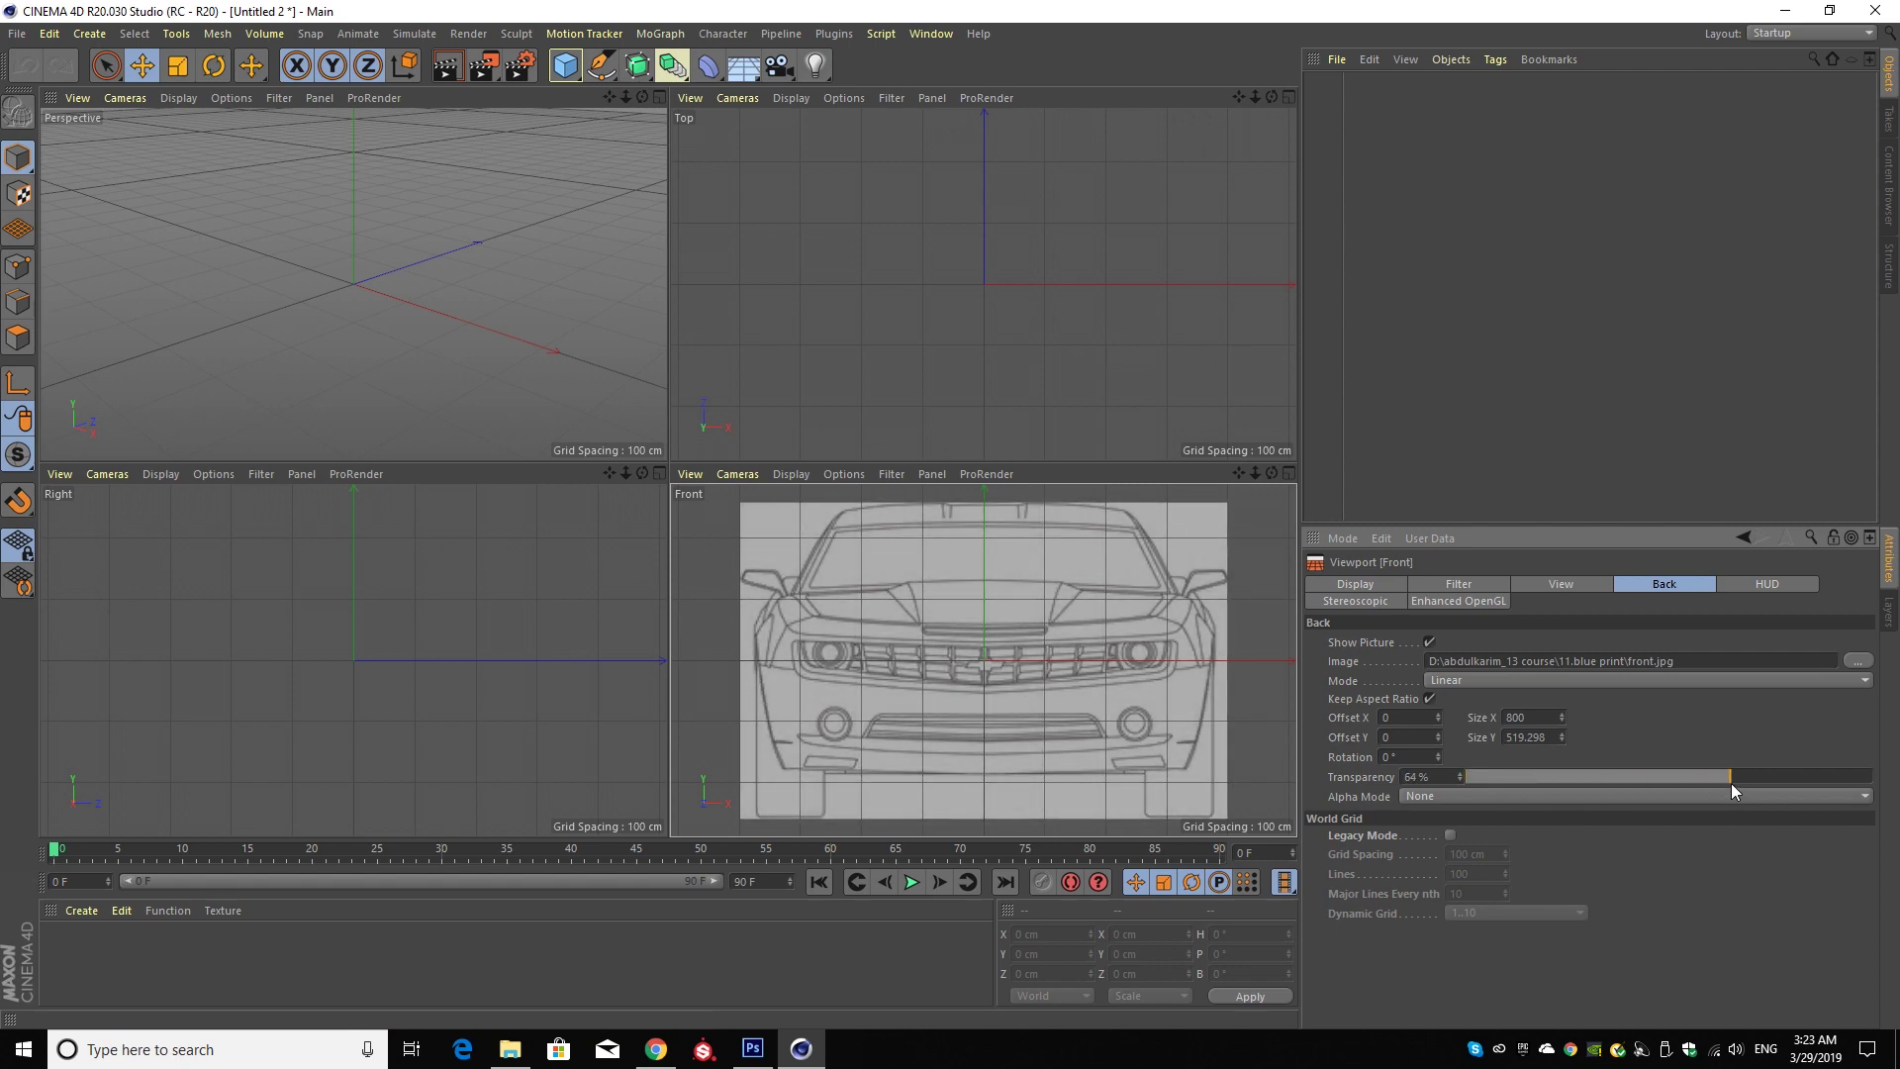
{"action": "left_click", "coordinate": [483, 477]}
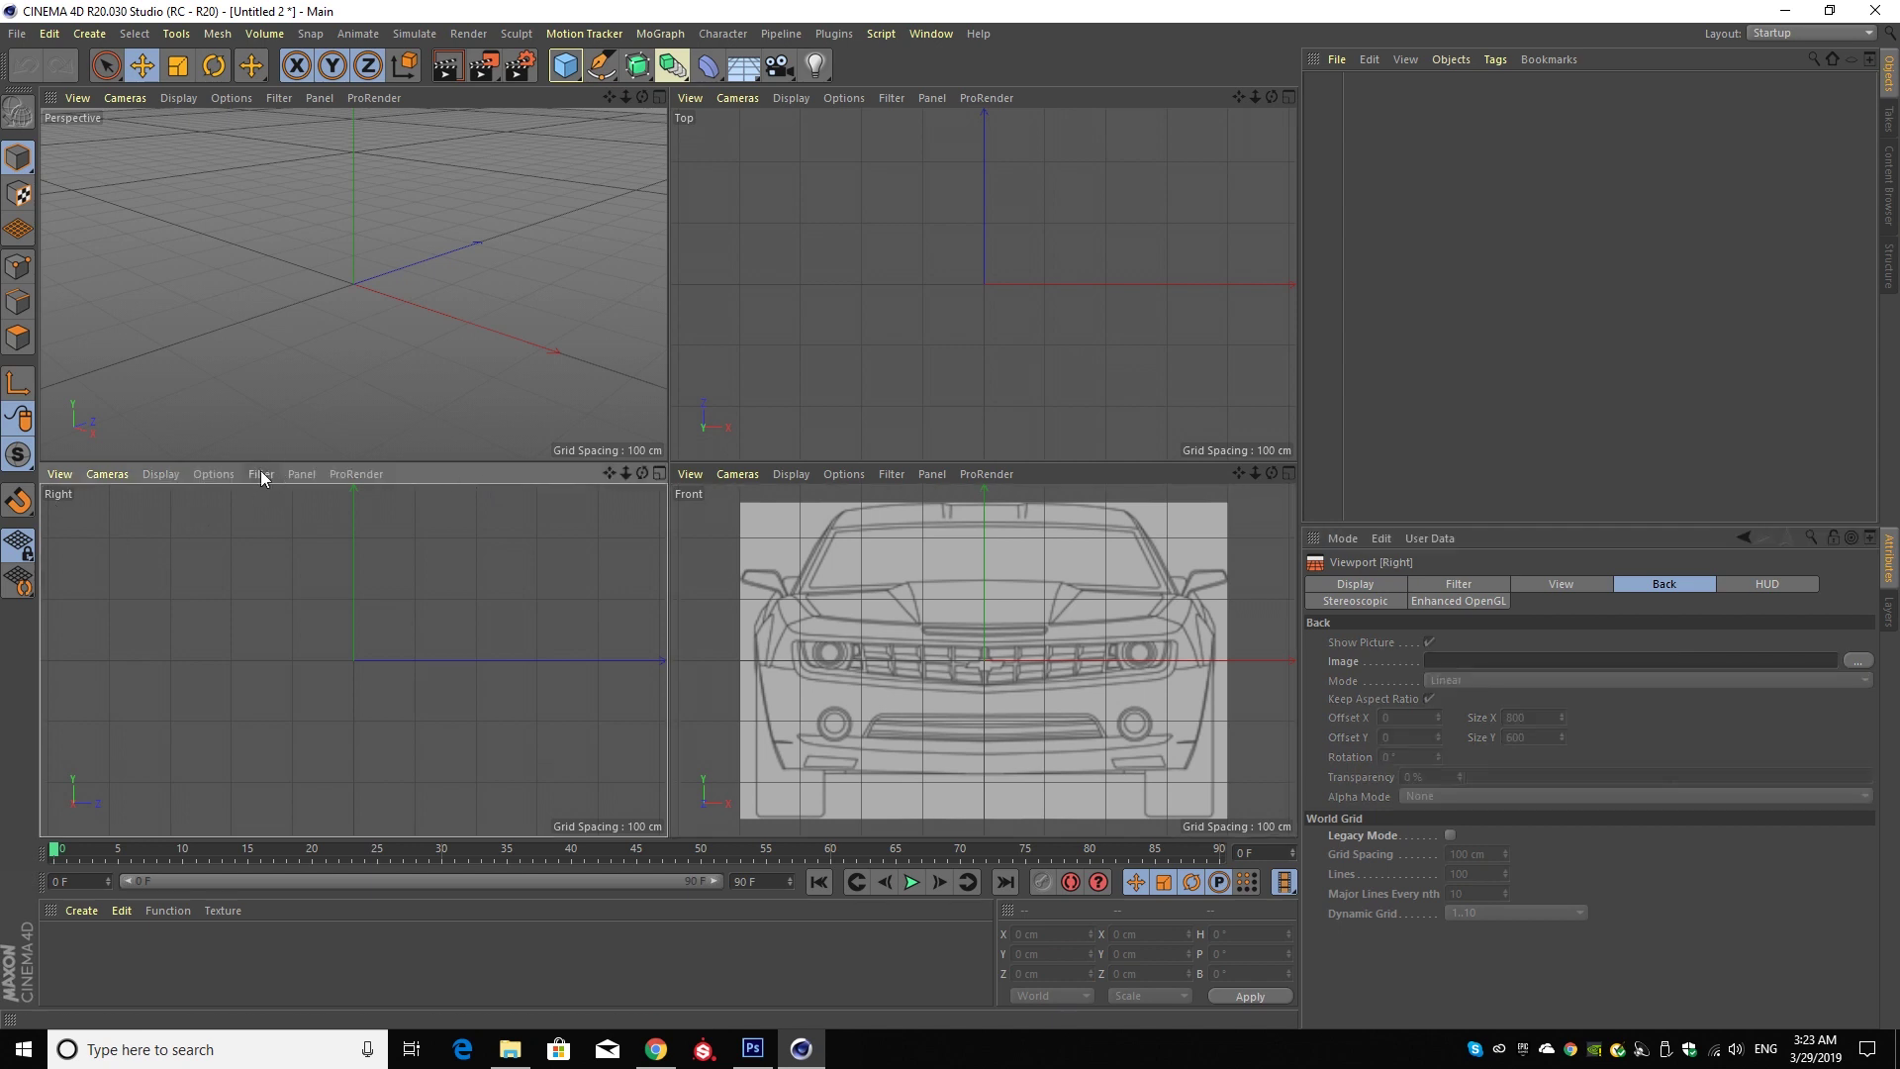
- Load right.jpg as the Right view background and set its transparency to 69%
{"action": "left_click", "coordinate": [214, 474]}
{"action": "left_click", "coordinate": [246, 950]}
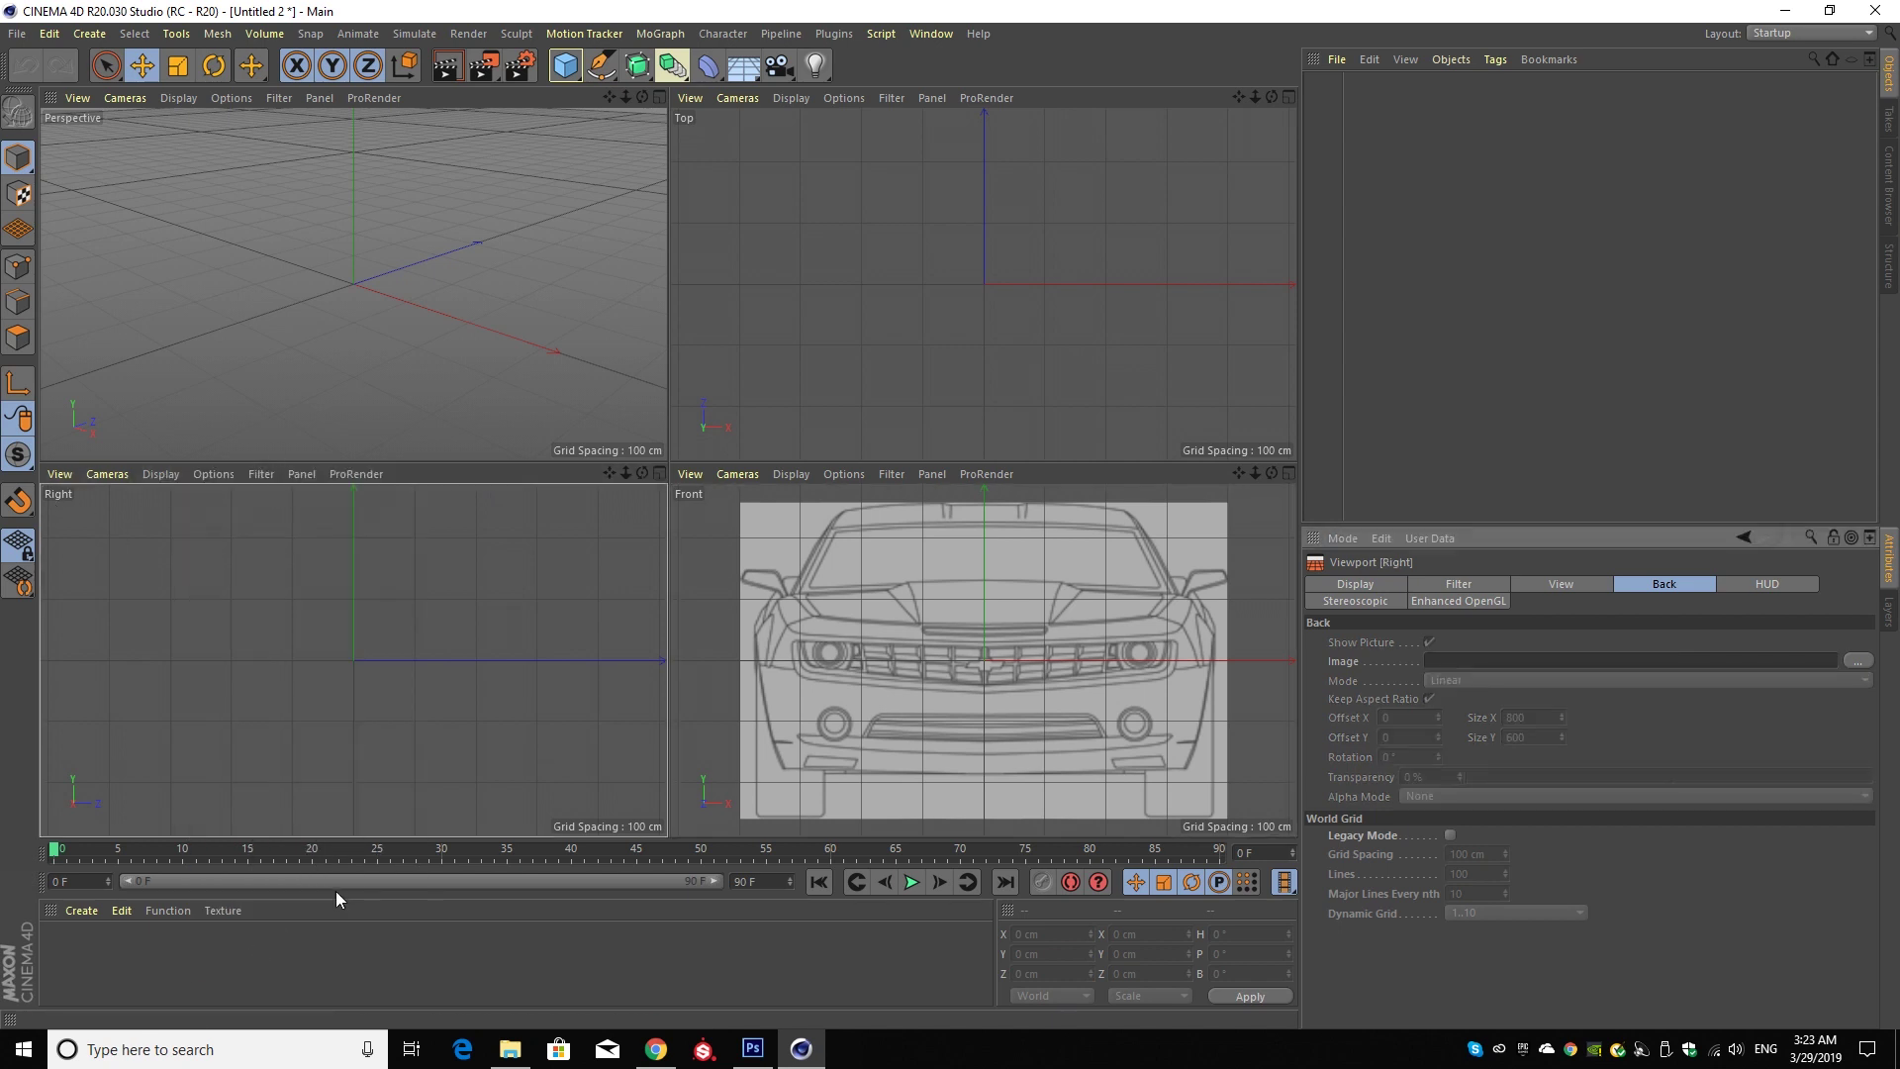
{"action": "left_click", "coordinate": [1857, 660]}
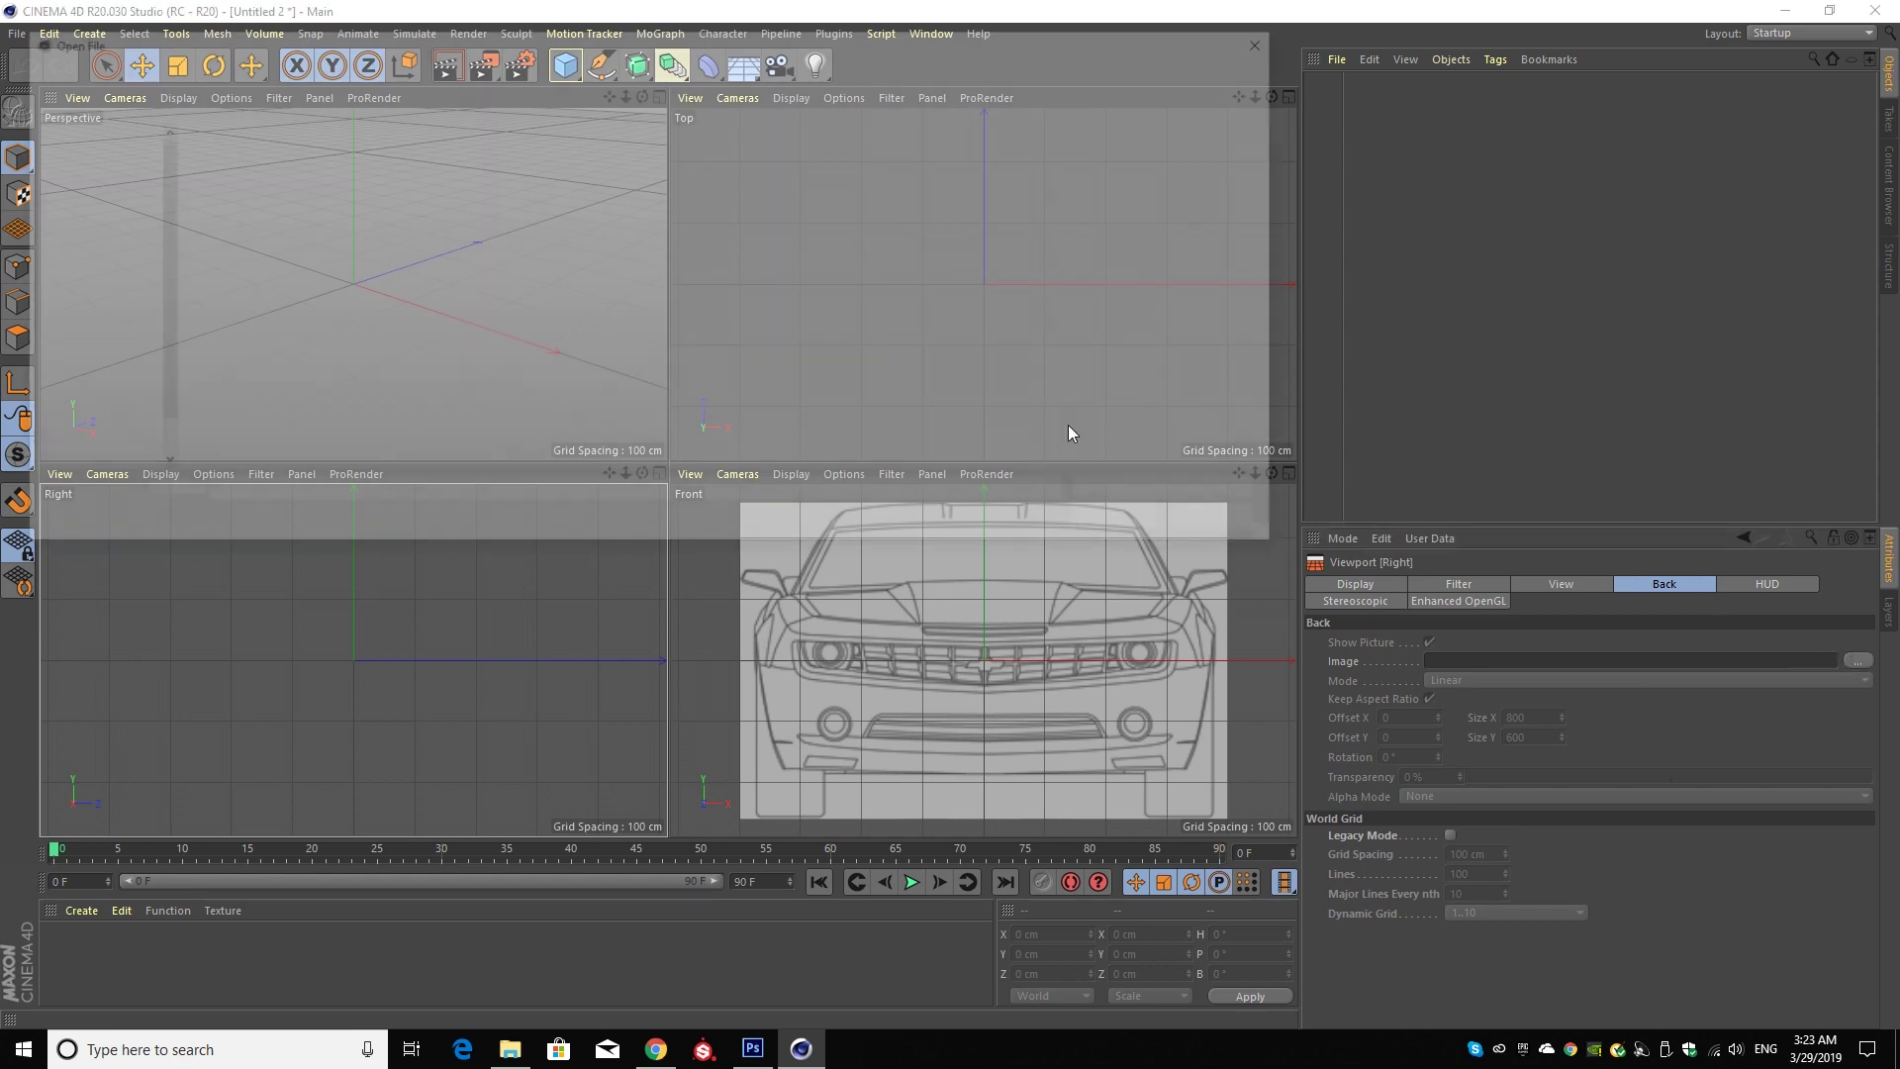
{"action": "double_click", "coordinate": [685, 202]}
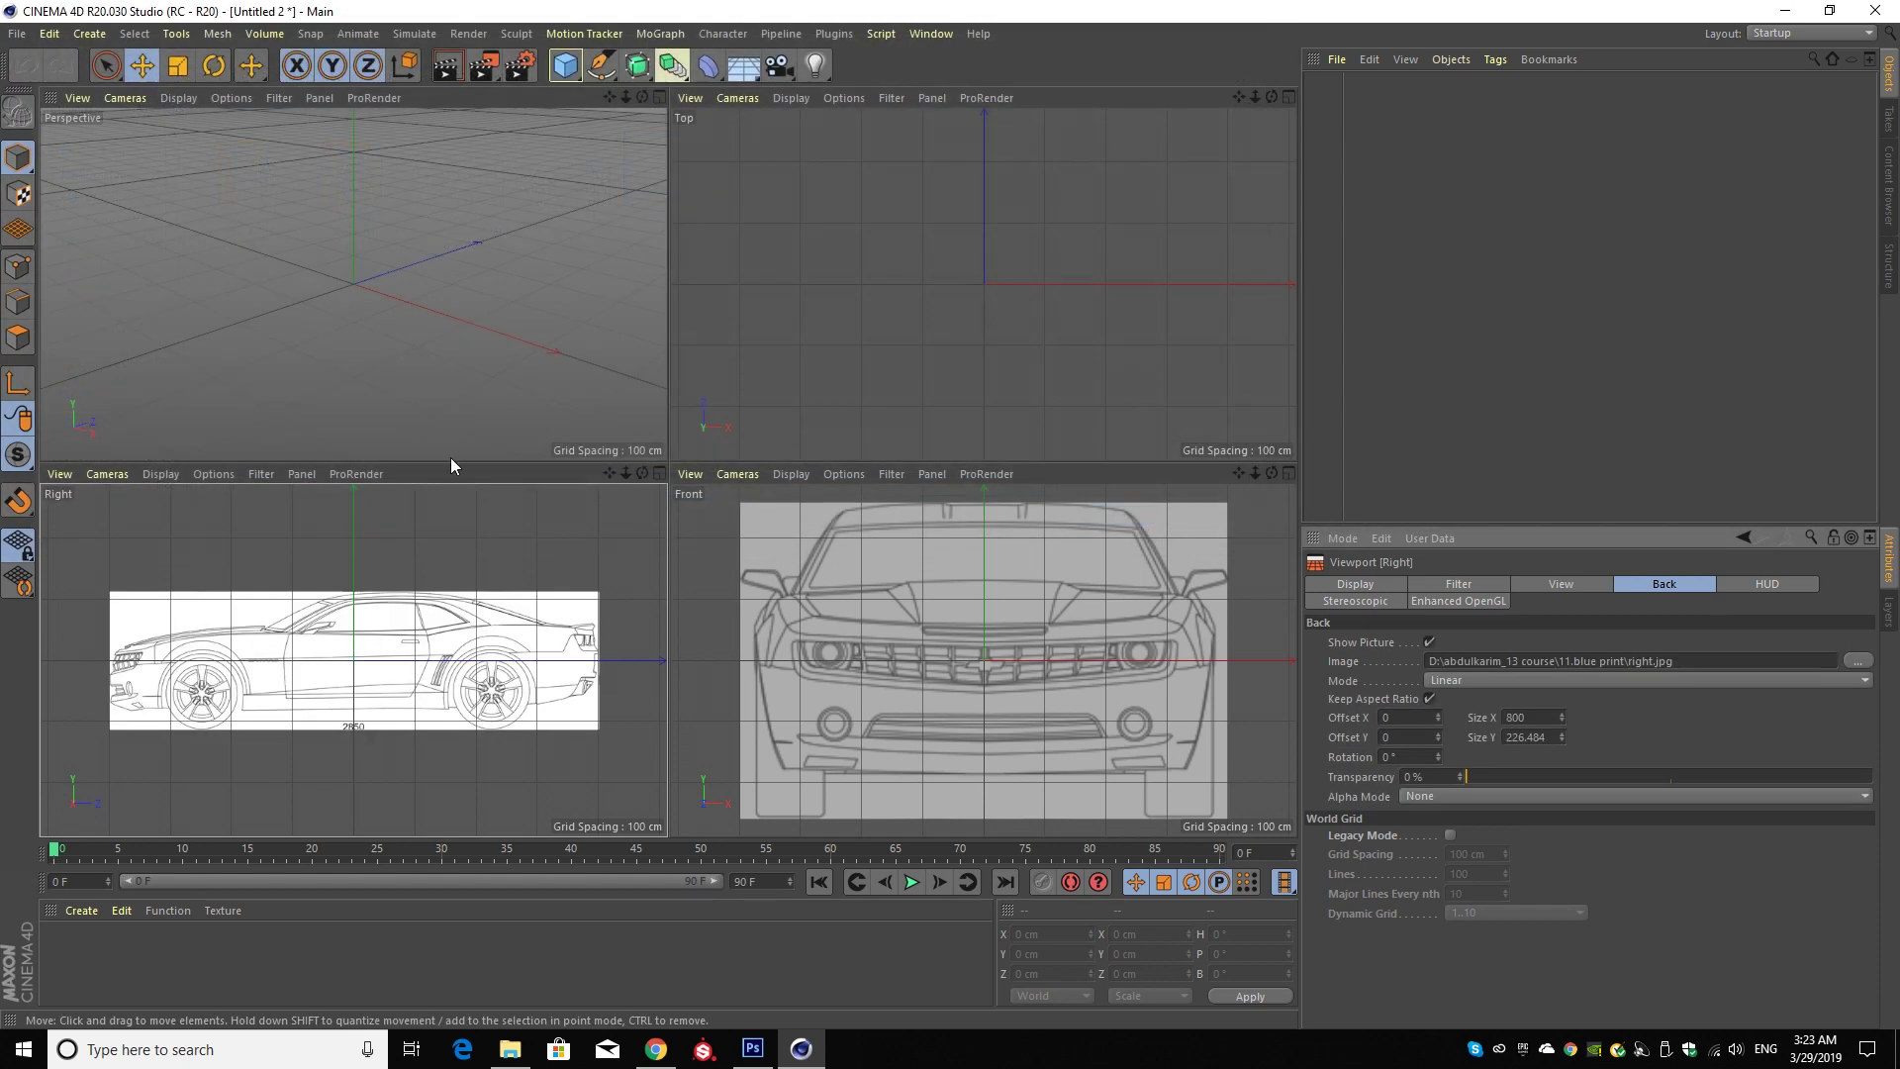
{"action": "left_click", "coordinate": [1741, 775]}
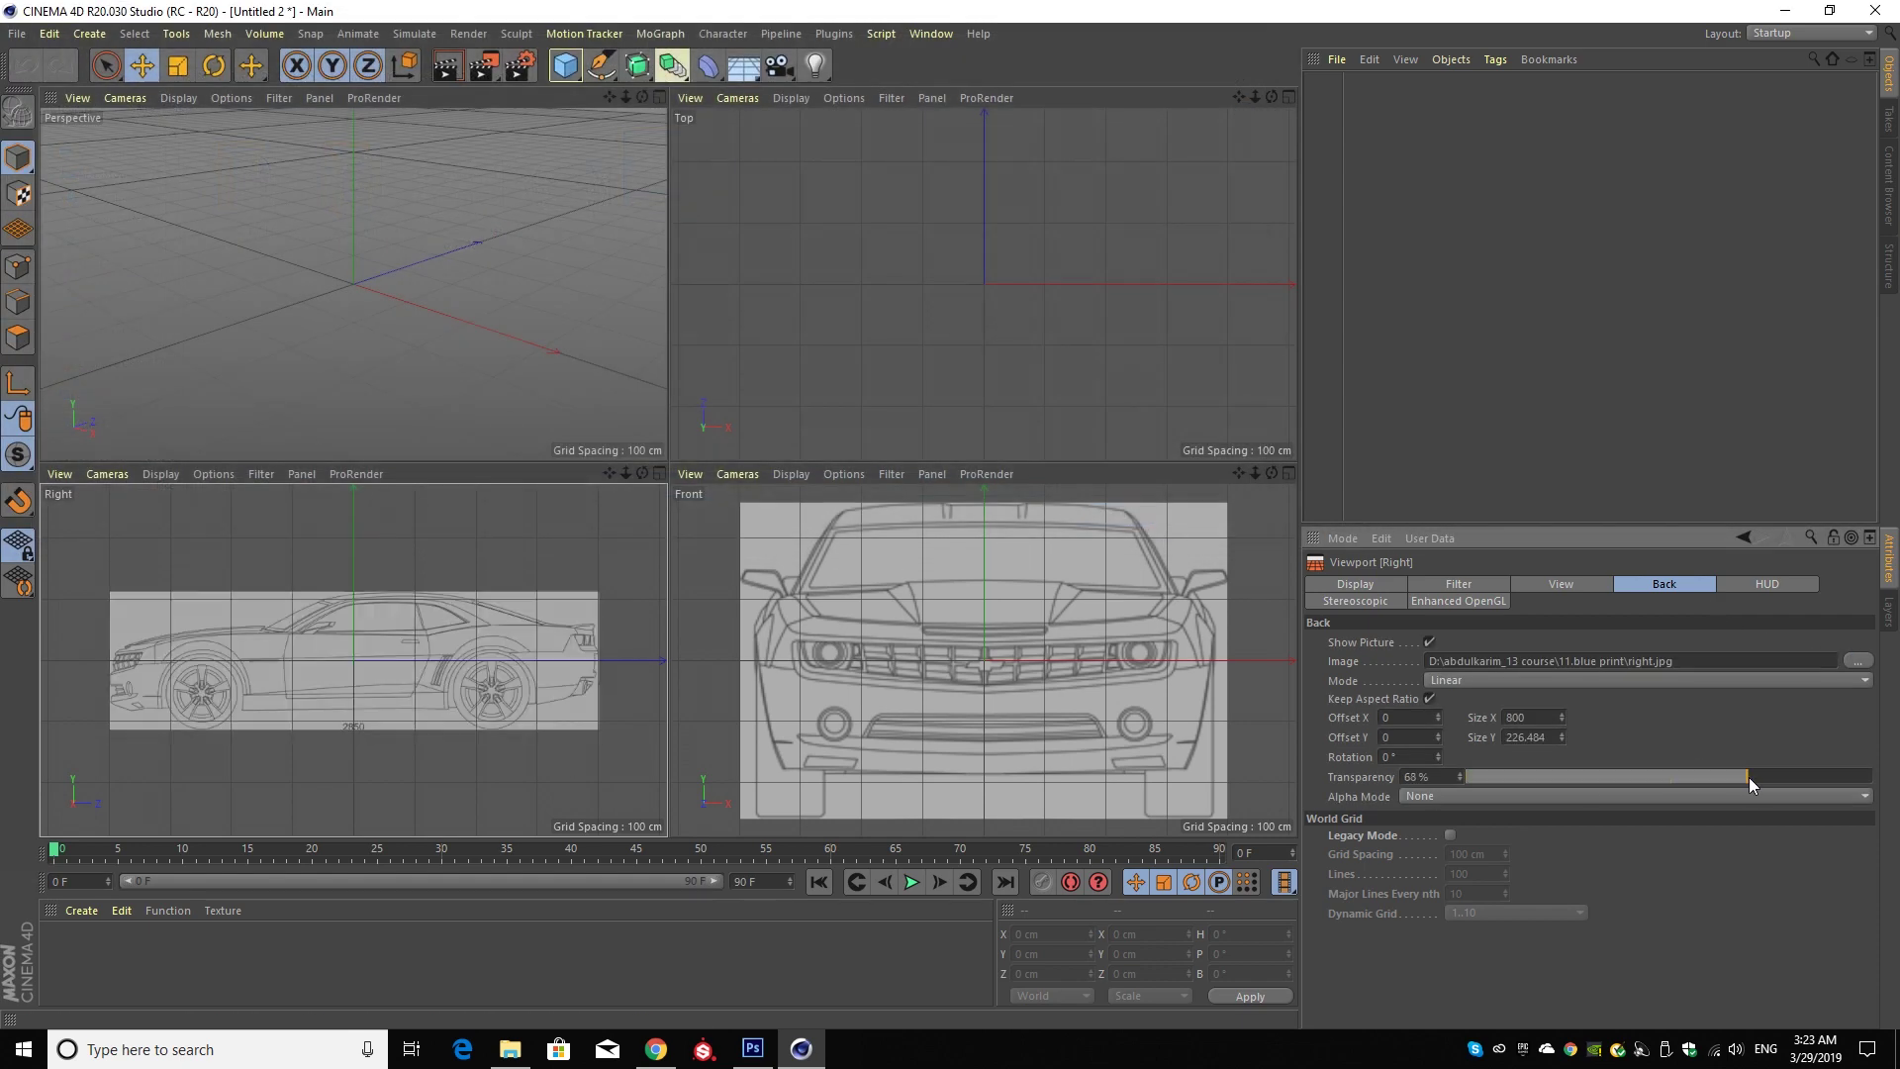
{"action": "left_click_drag", "start_coordinate": [1754, 776], "coordinate": [1751, 776]}
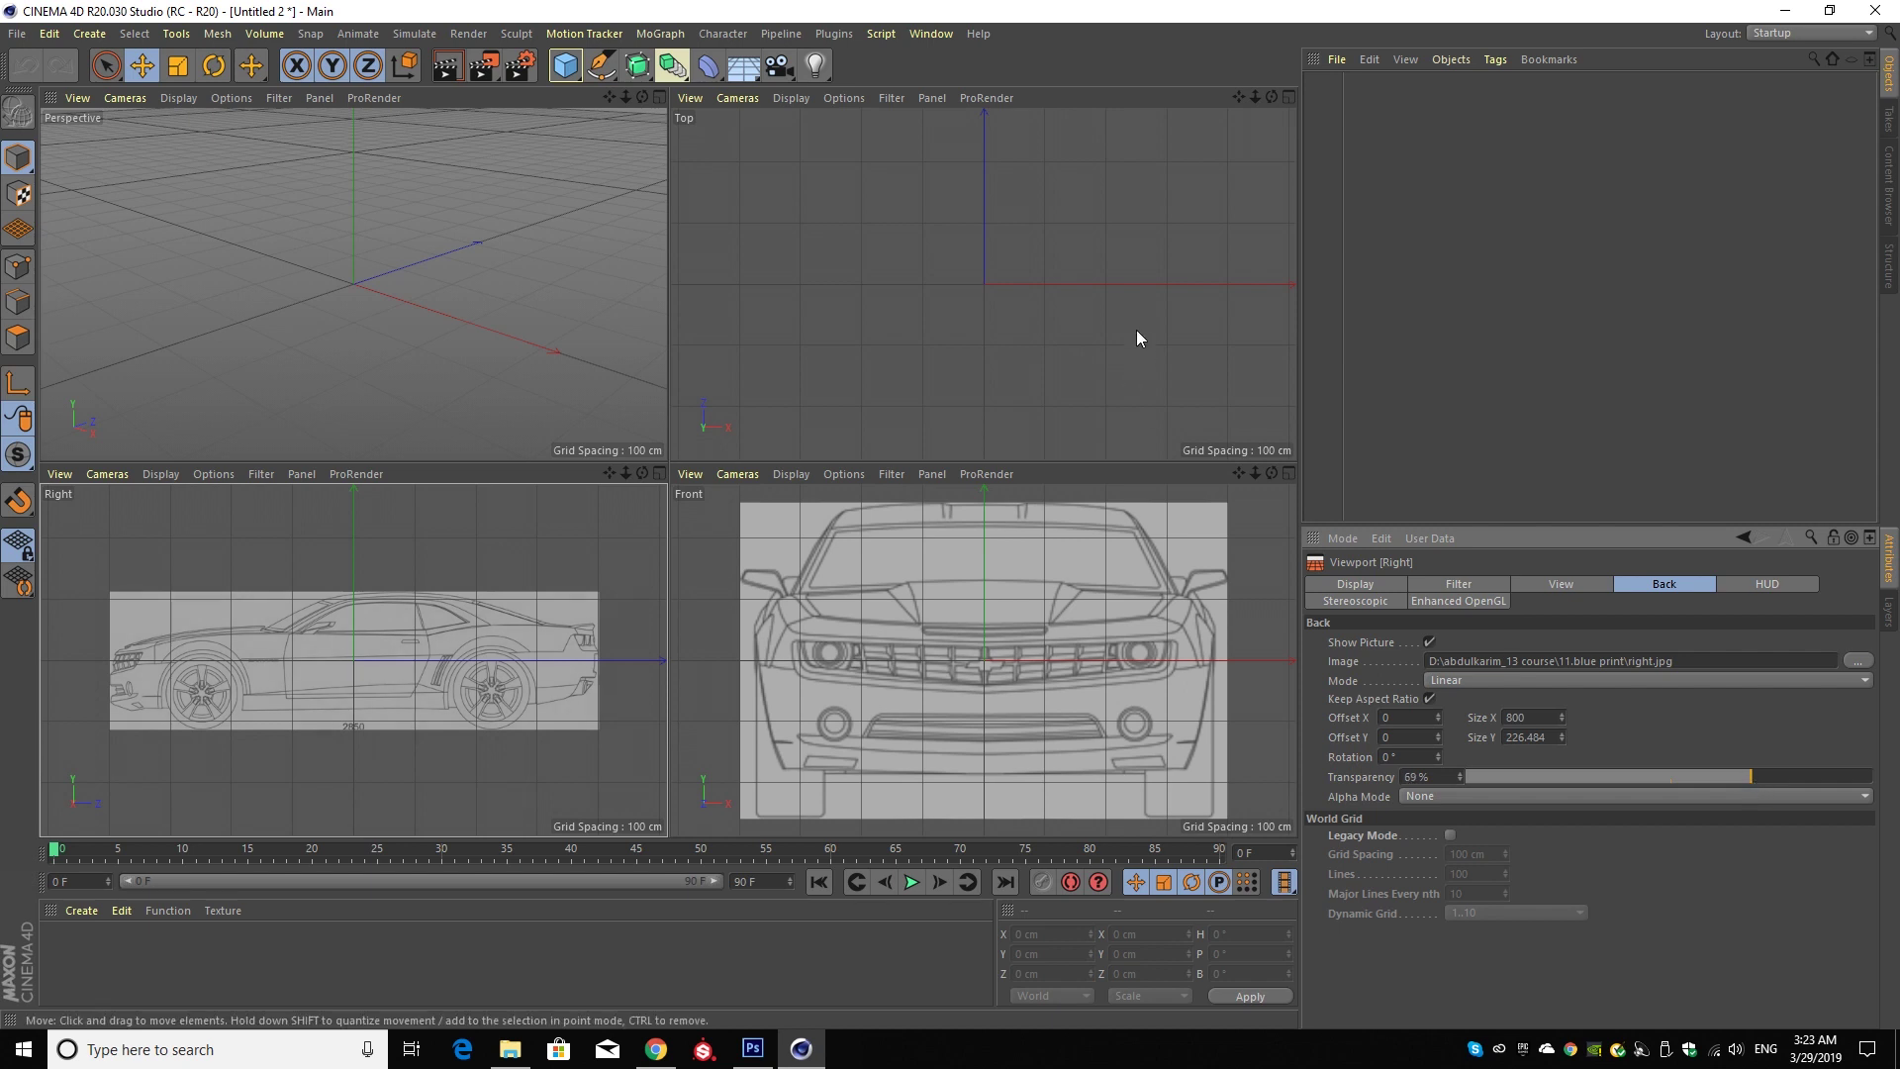
{"action": "left_click", "coordinate": [1073, 97]}
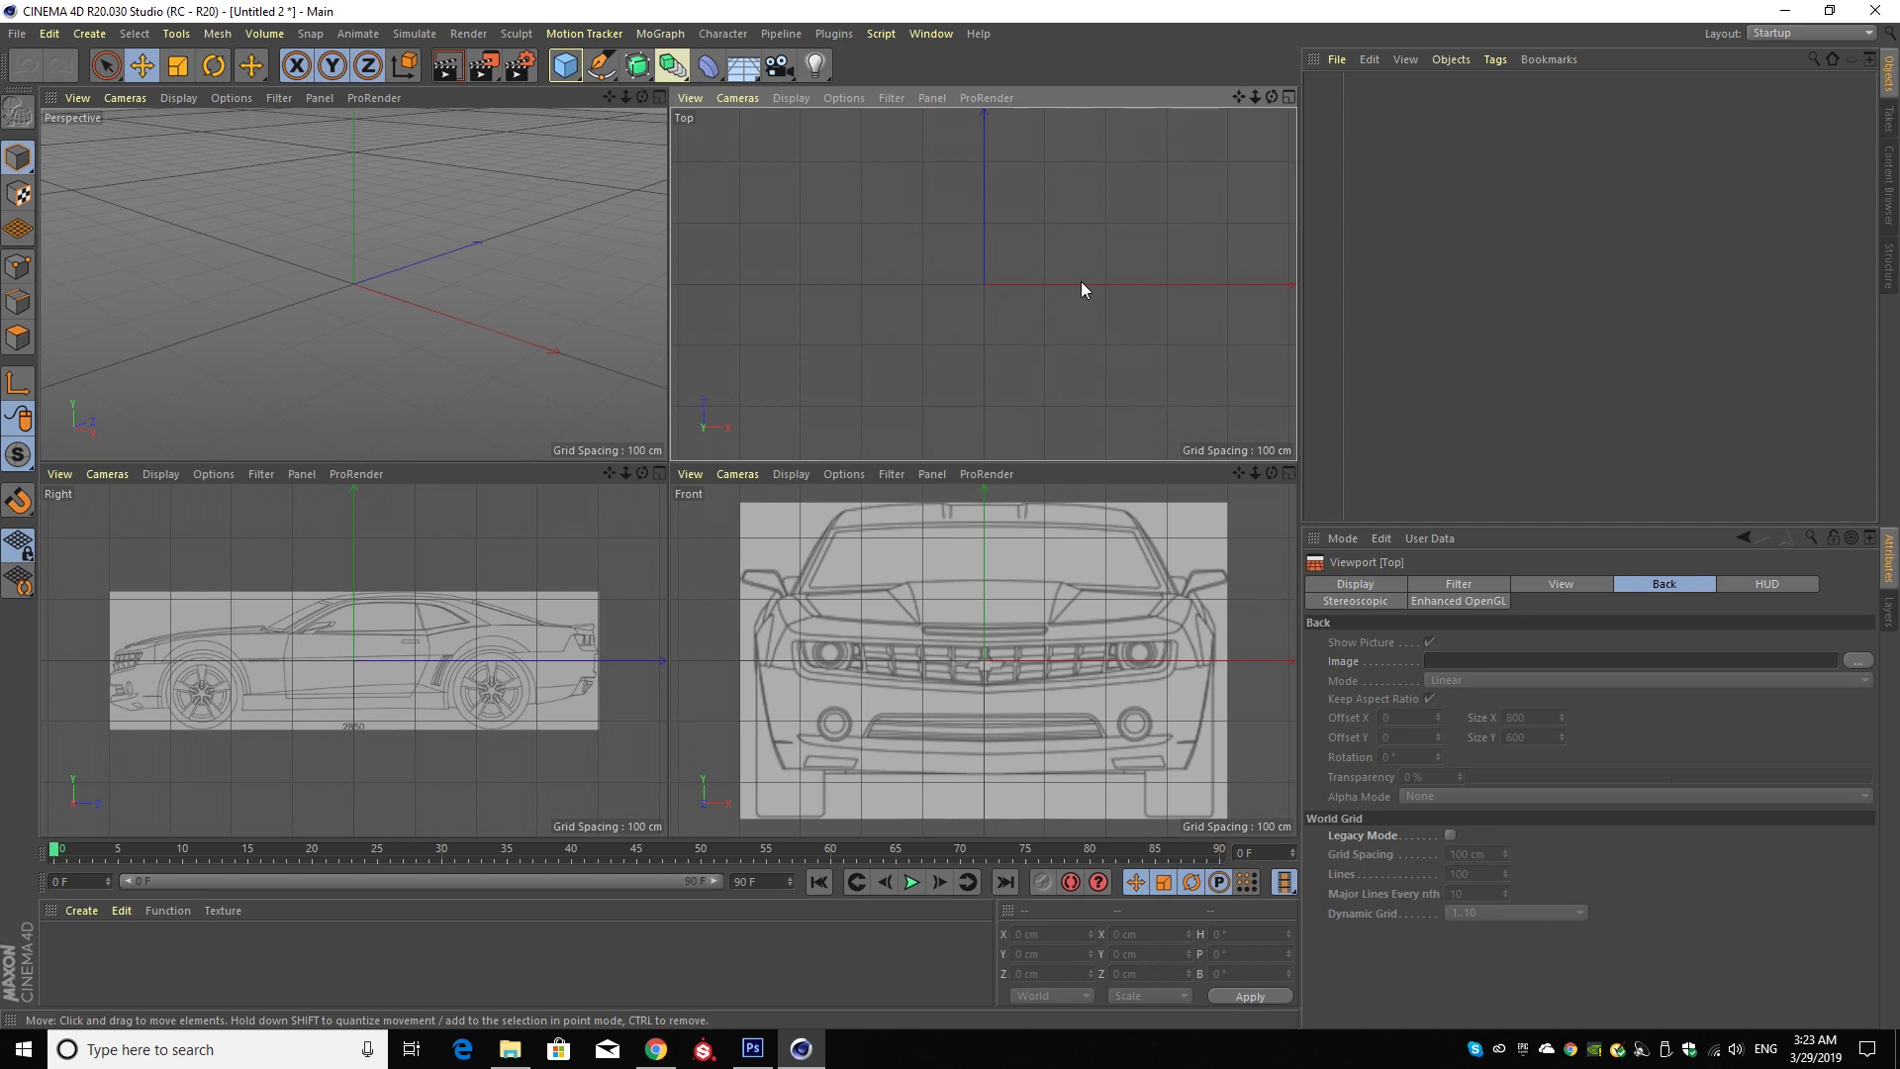
- Load top.jpg as the Top view background at 63% transparency
{"action": "left_click", "coordinate": [841, 99]}
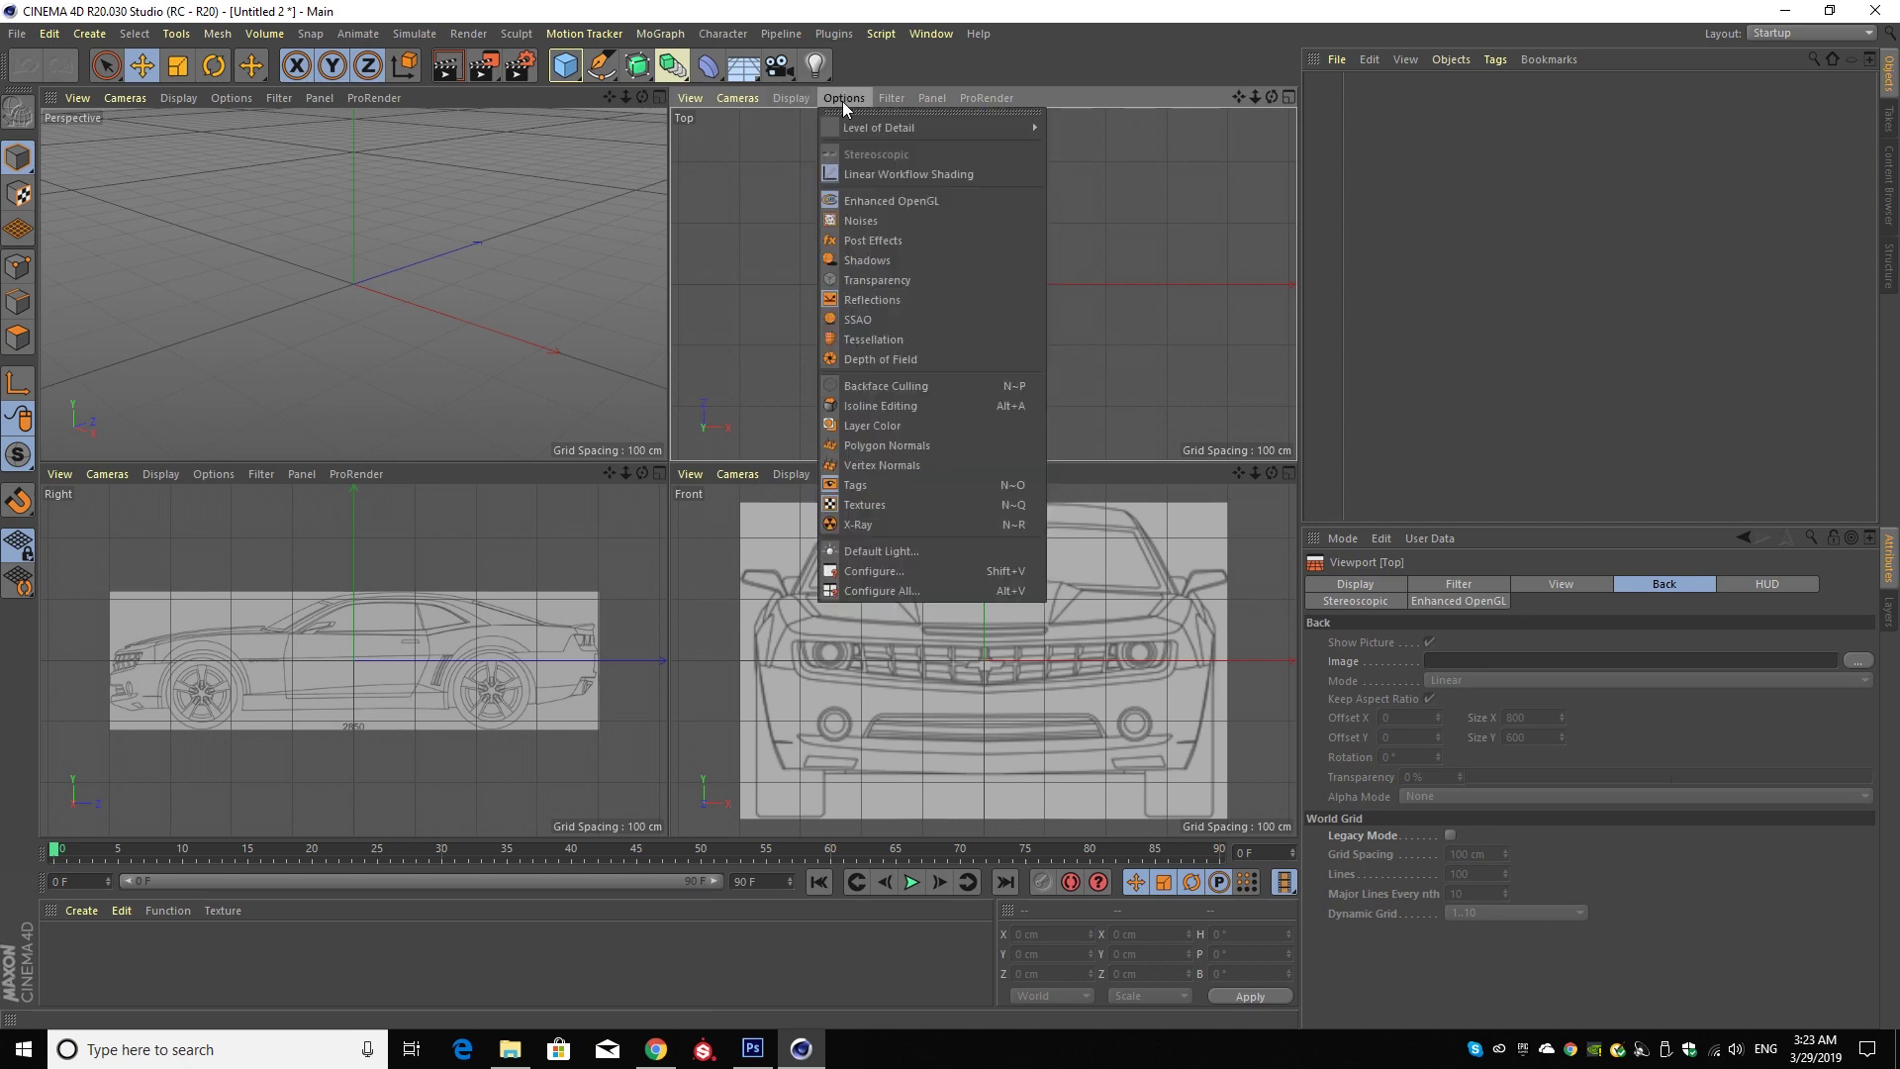
{"action": "left_click", "coordinate": [877, 572]}
{"action": "left_click", "coordinate": [1858, 660]}
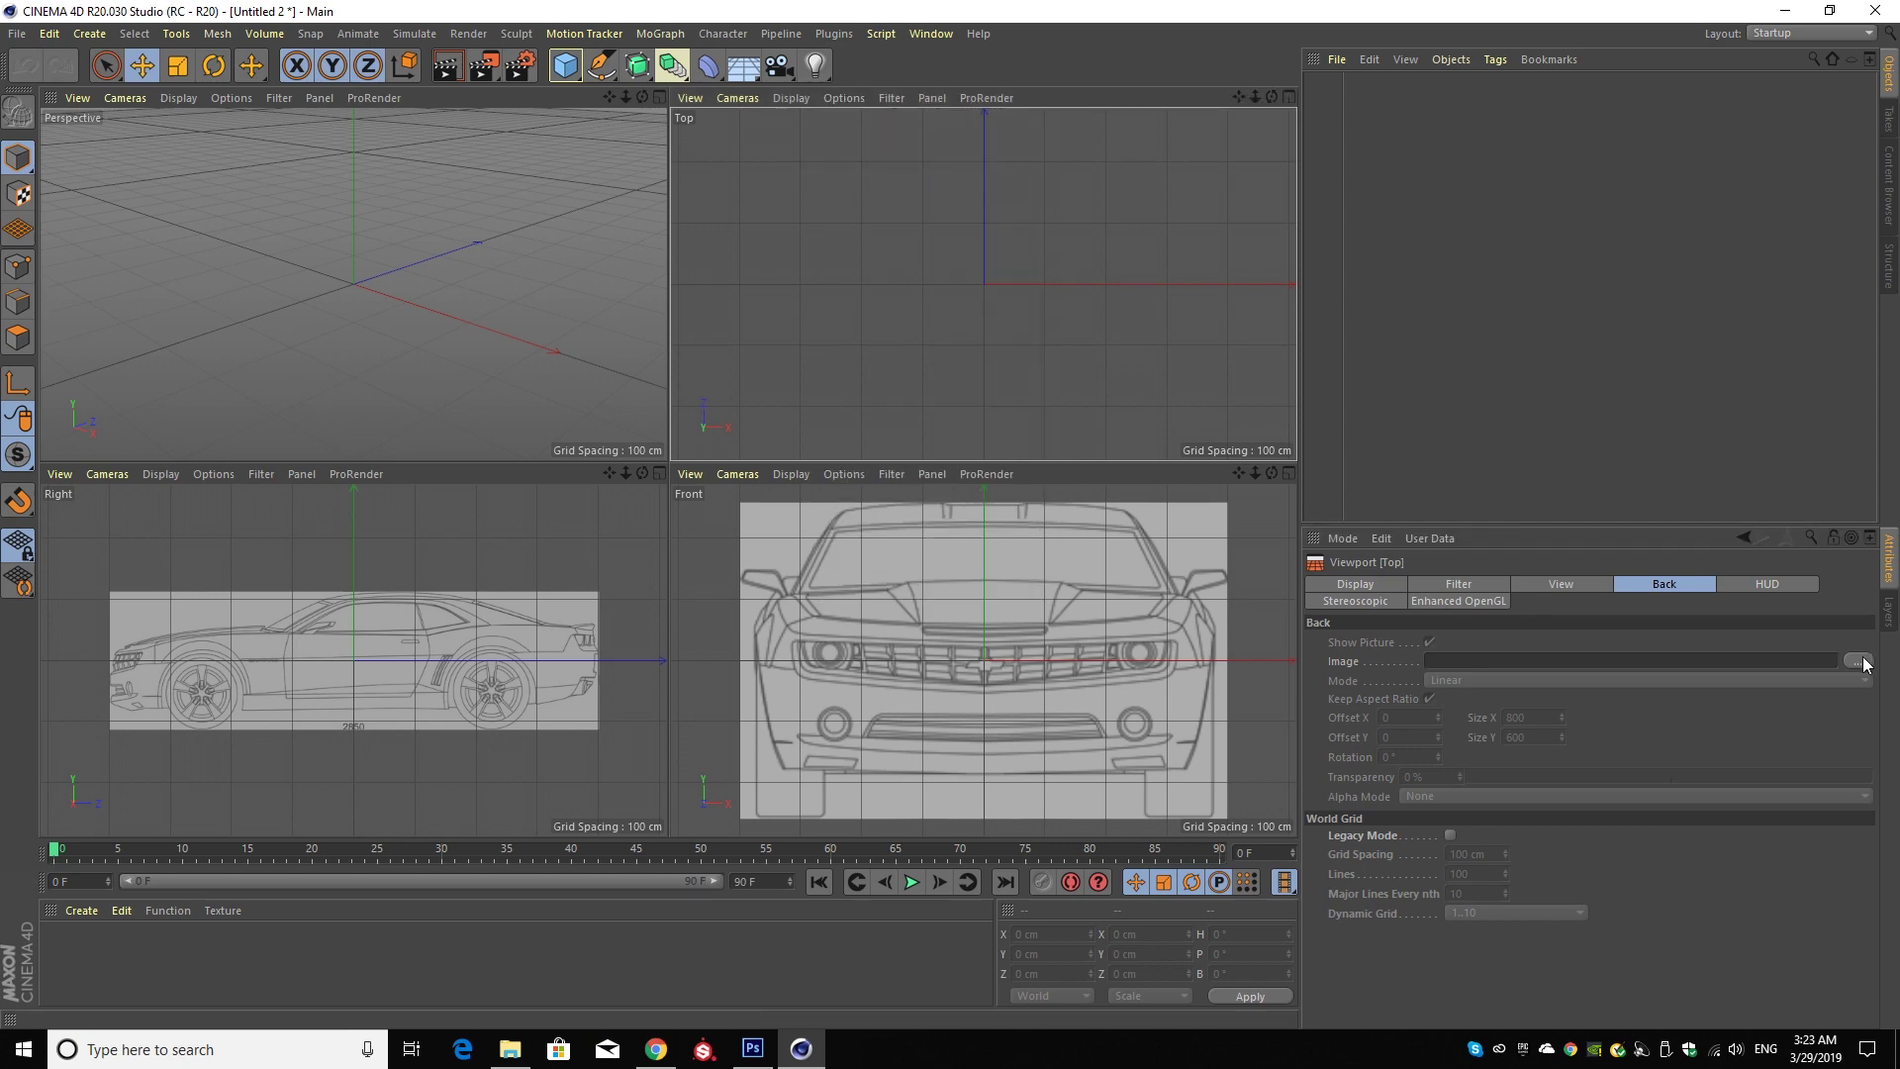
{"action": "double_click", "coordinate": [801, 203]}
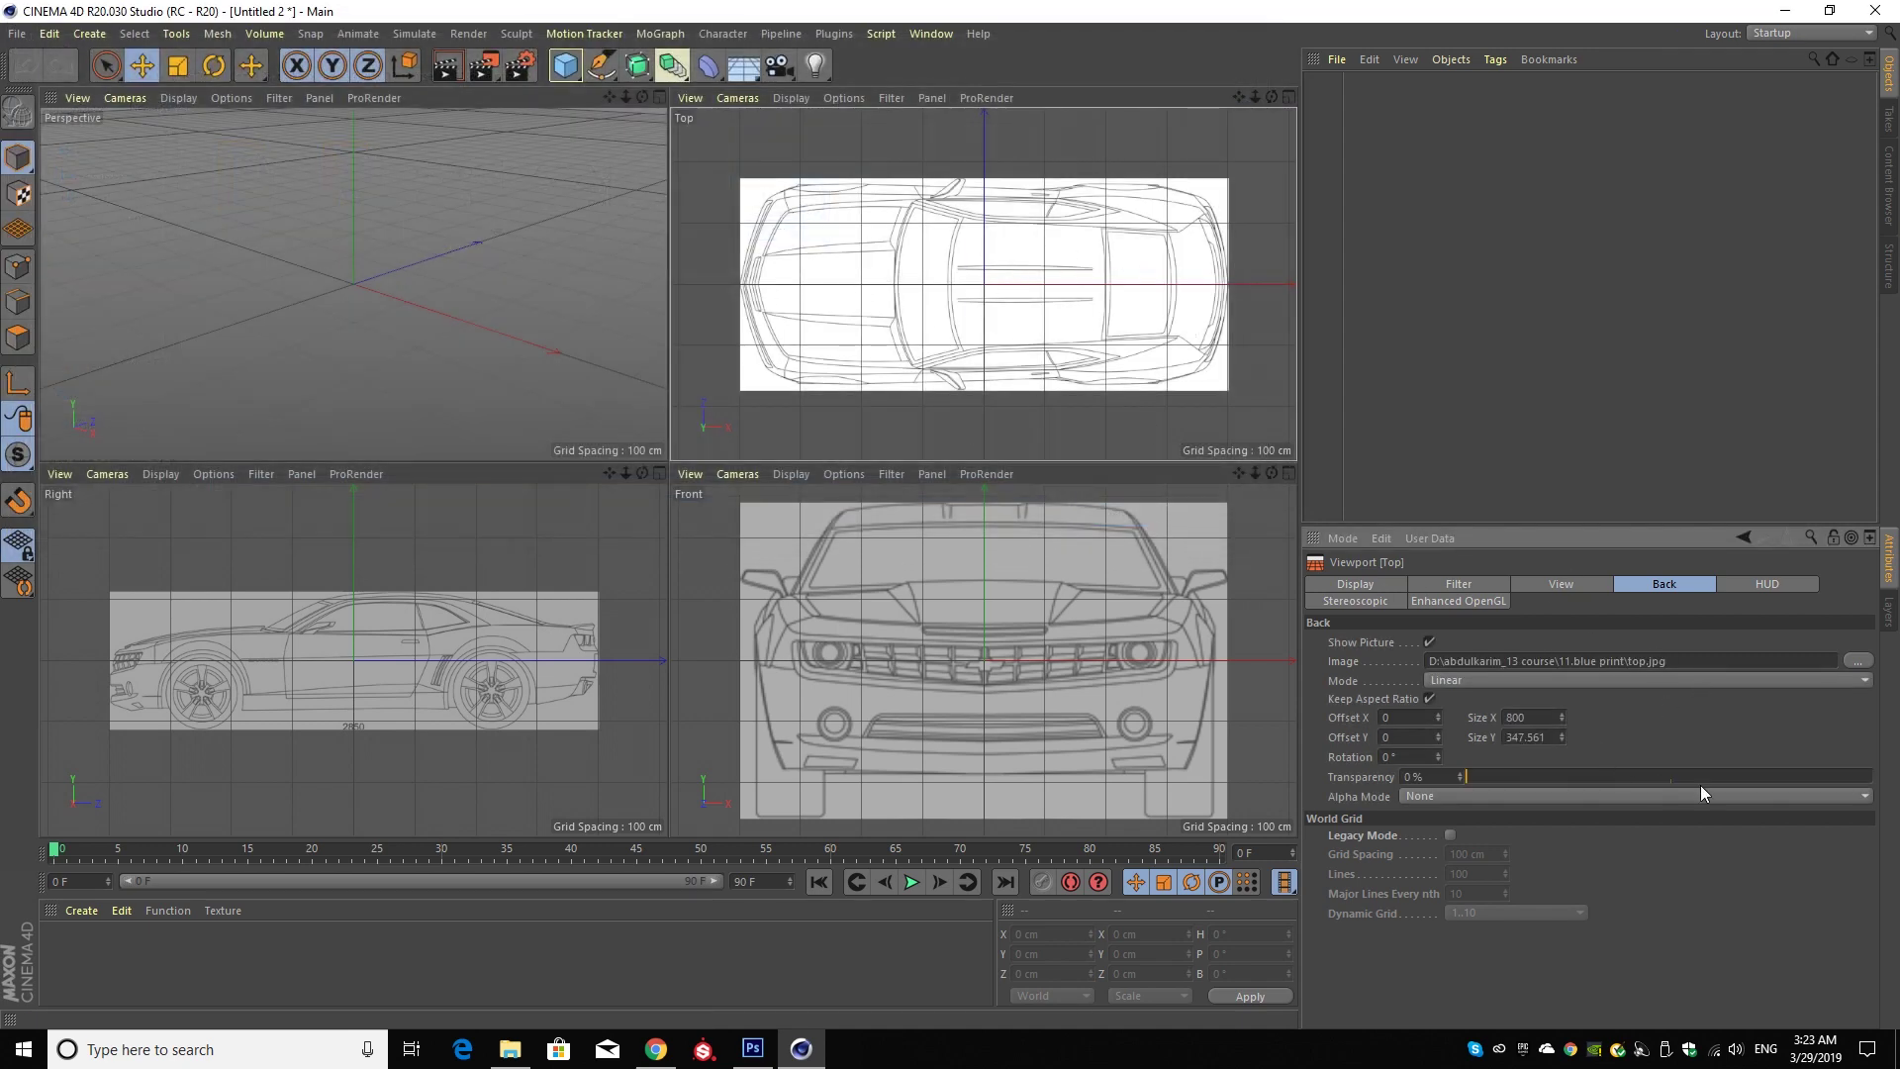
{"action": "left_click_drag", "start_coordinate": [1700, 780], "coordinate": [1725, 779]}
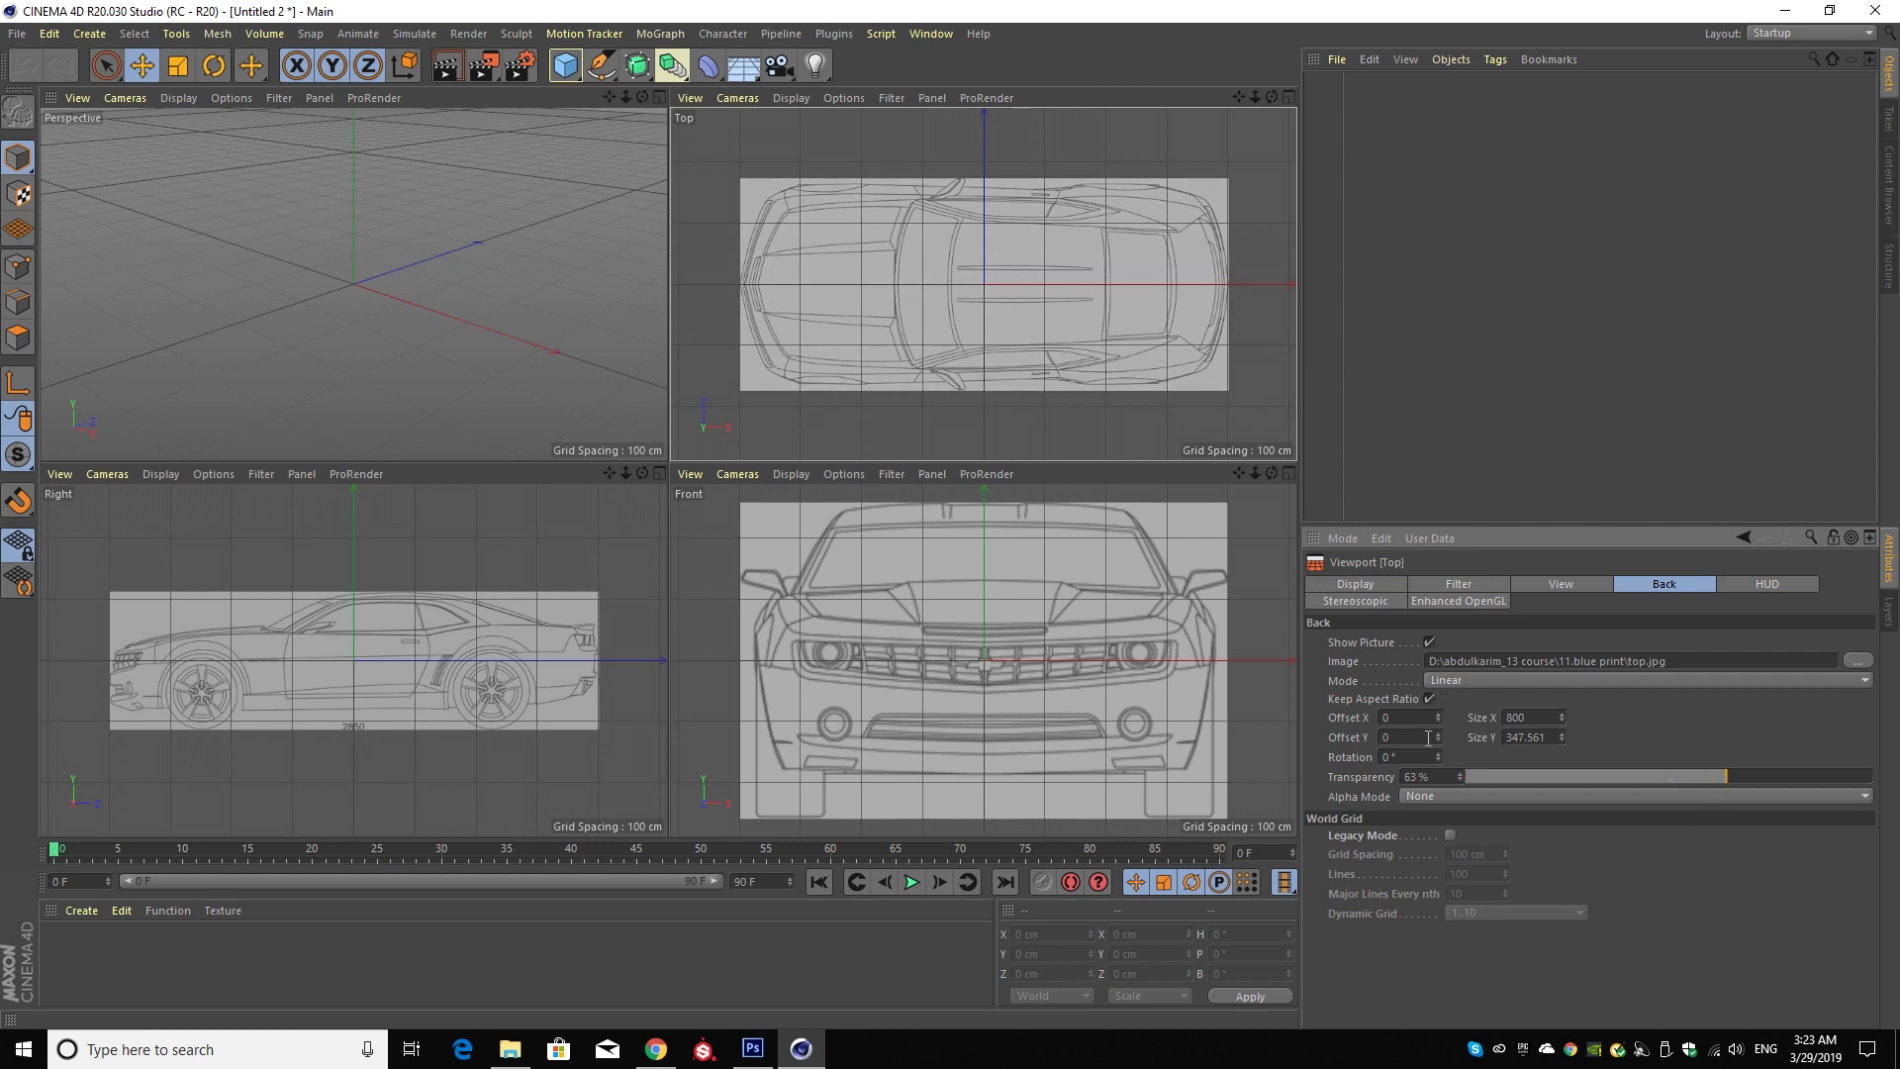
- Rotate the top blueprint -90° so the car runs vertically, then zoom the Top view out
{"action": "scroll", "coordinate": [1420, 754], "scroll_direction": "down", "scroll_amount": 6}
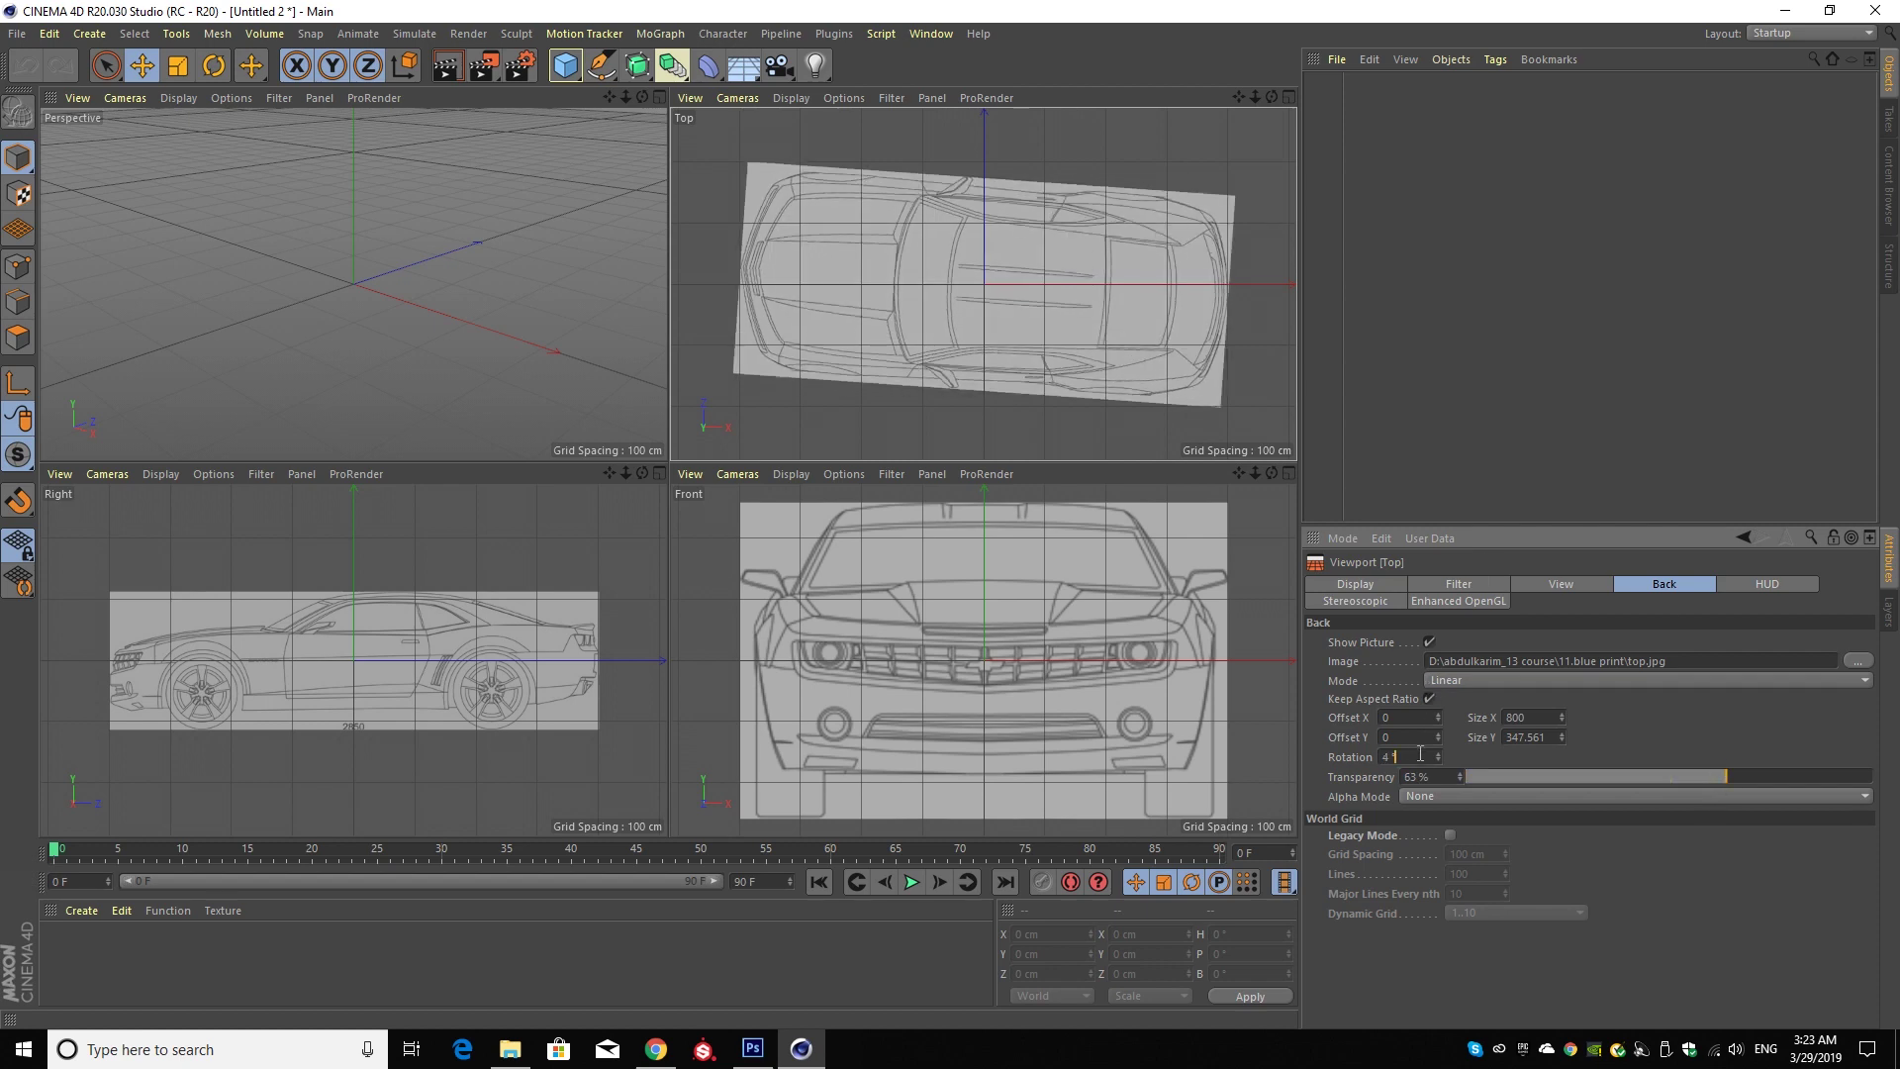
{"action": "scroll", "coordinate": [1420, 754], "scroll_direction": "up", "scroll_amount": 5}
{"action": "scroll", "coordinate": [1420, 754], "scroll_direction": "down", "scroll_amount": 5}
{"action": "scroll", "coordinate": [1420, 754], "scroll_direction": "down", "scroll_amount": 5}
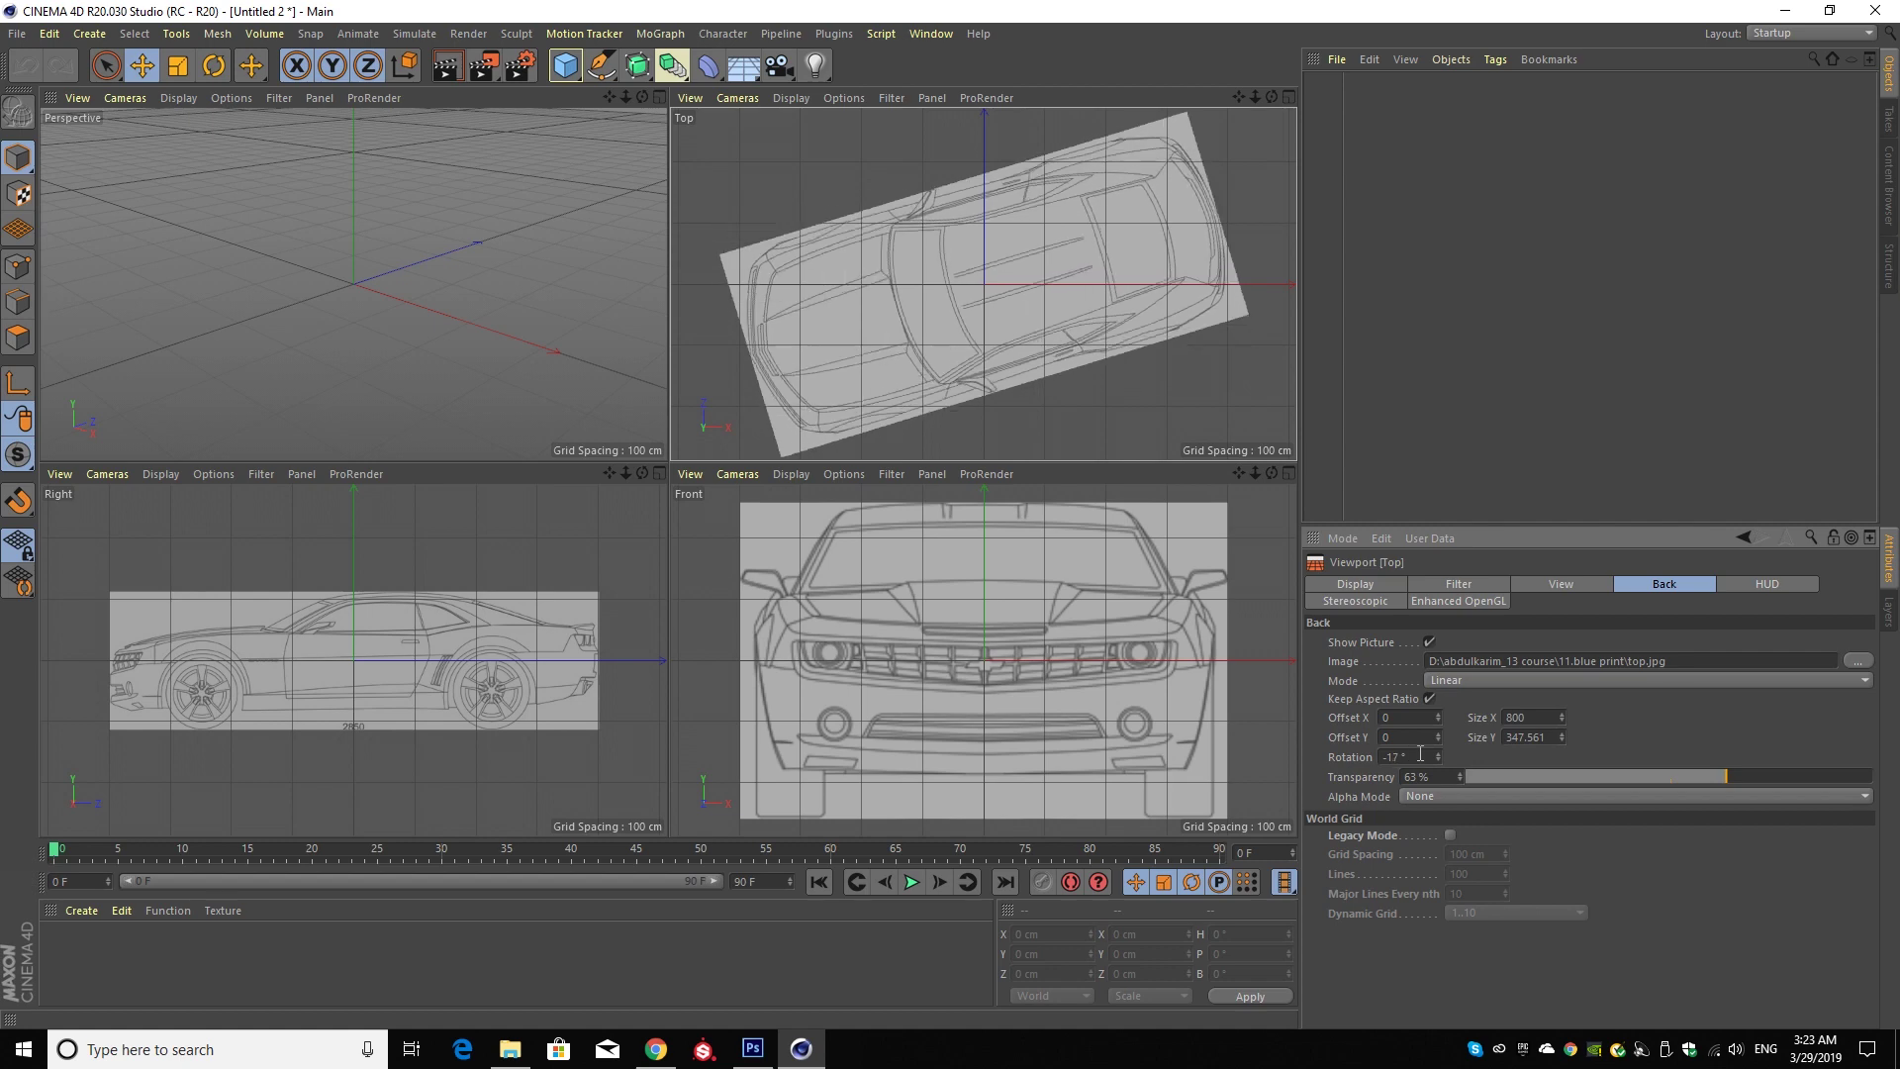
{"action": "scroll", "coordinate": [1420, 754], "scroll_direction": "down", "scroll_amount": 5}
{"action": "scroll", "coordinate": [1420, 754], "scroll_direction": "down", "scroll_amount": 3}
{"action": "type", "text": "-90"}
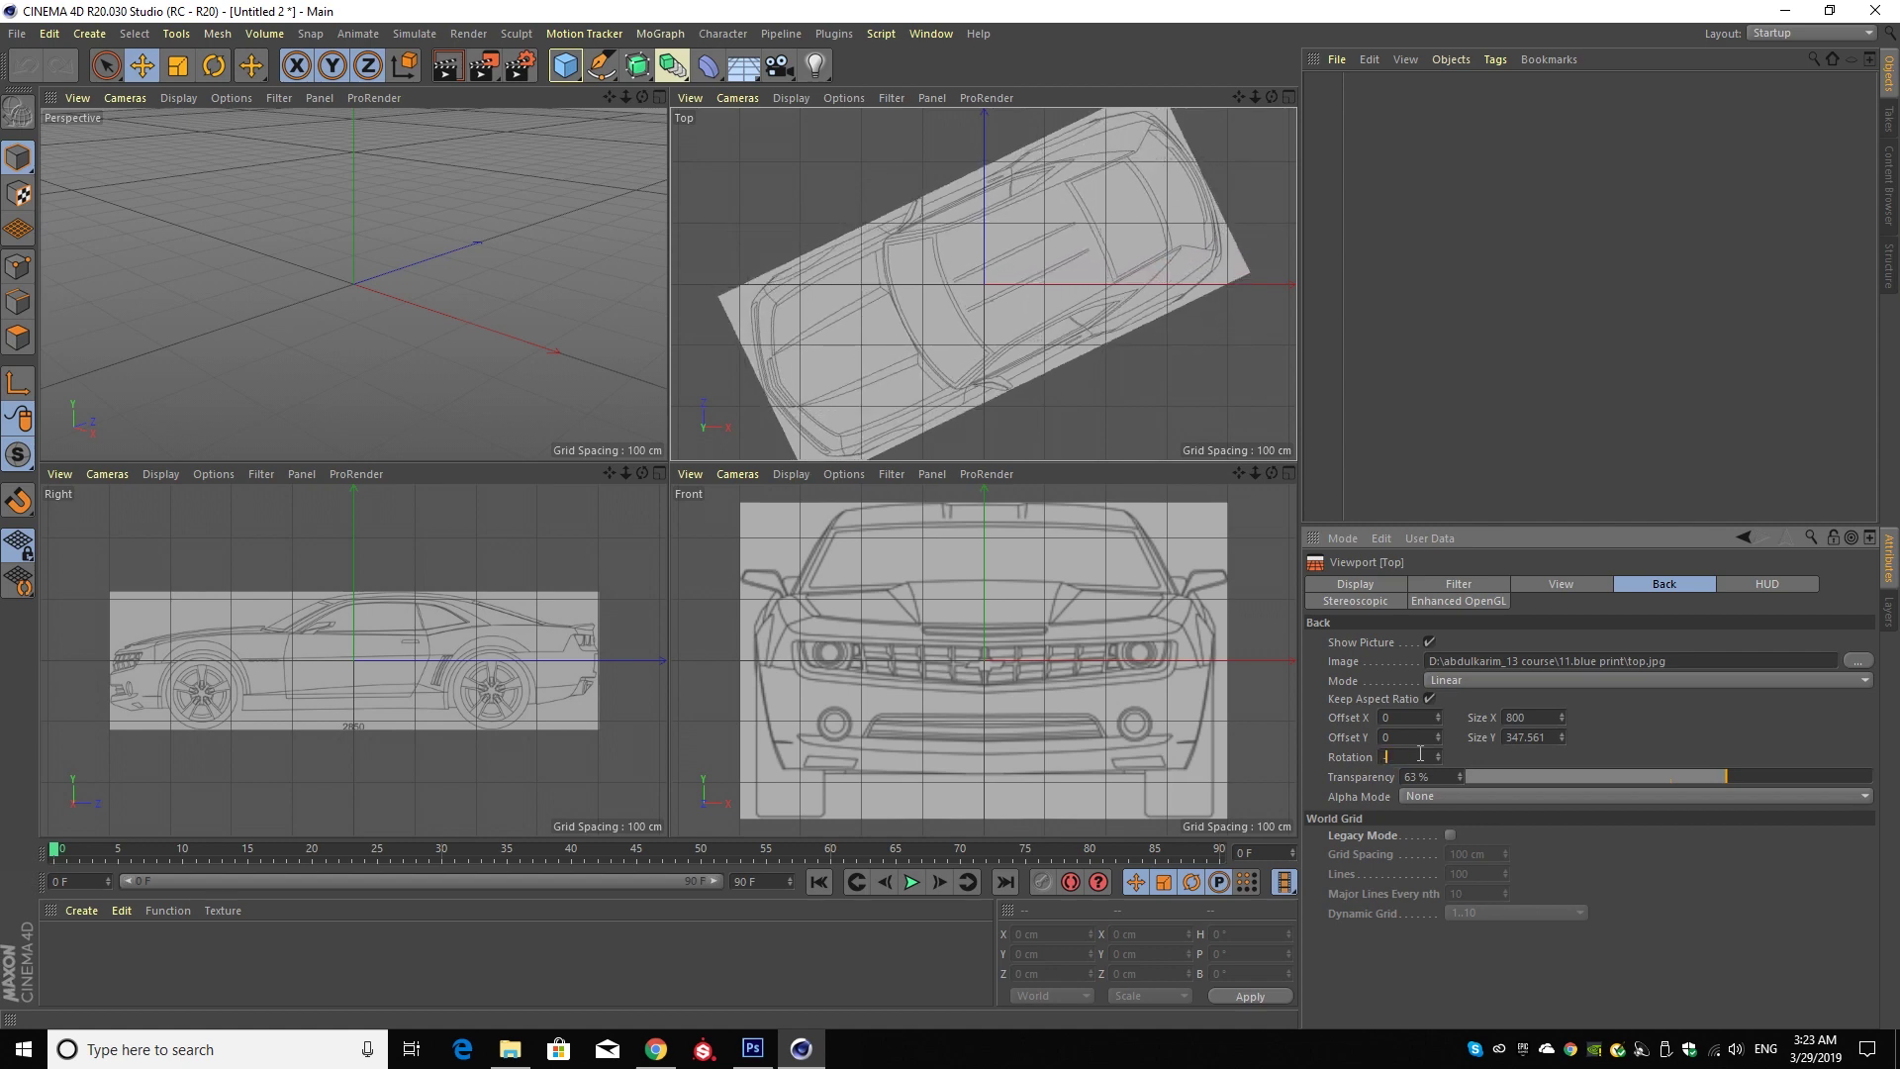
{"action": "key", "text": "Return"}
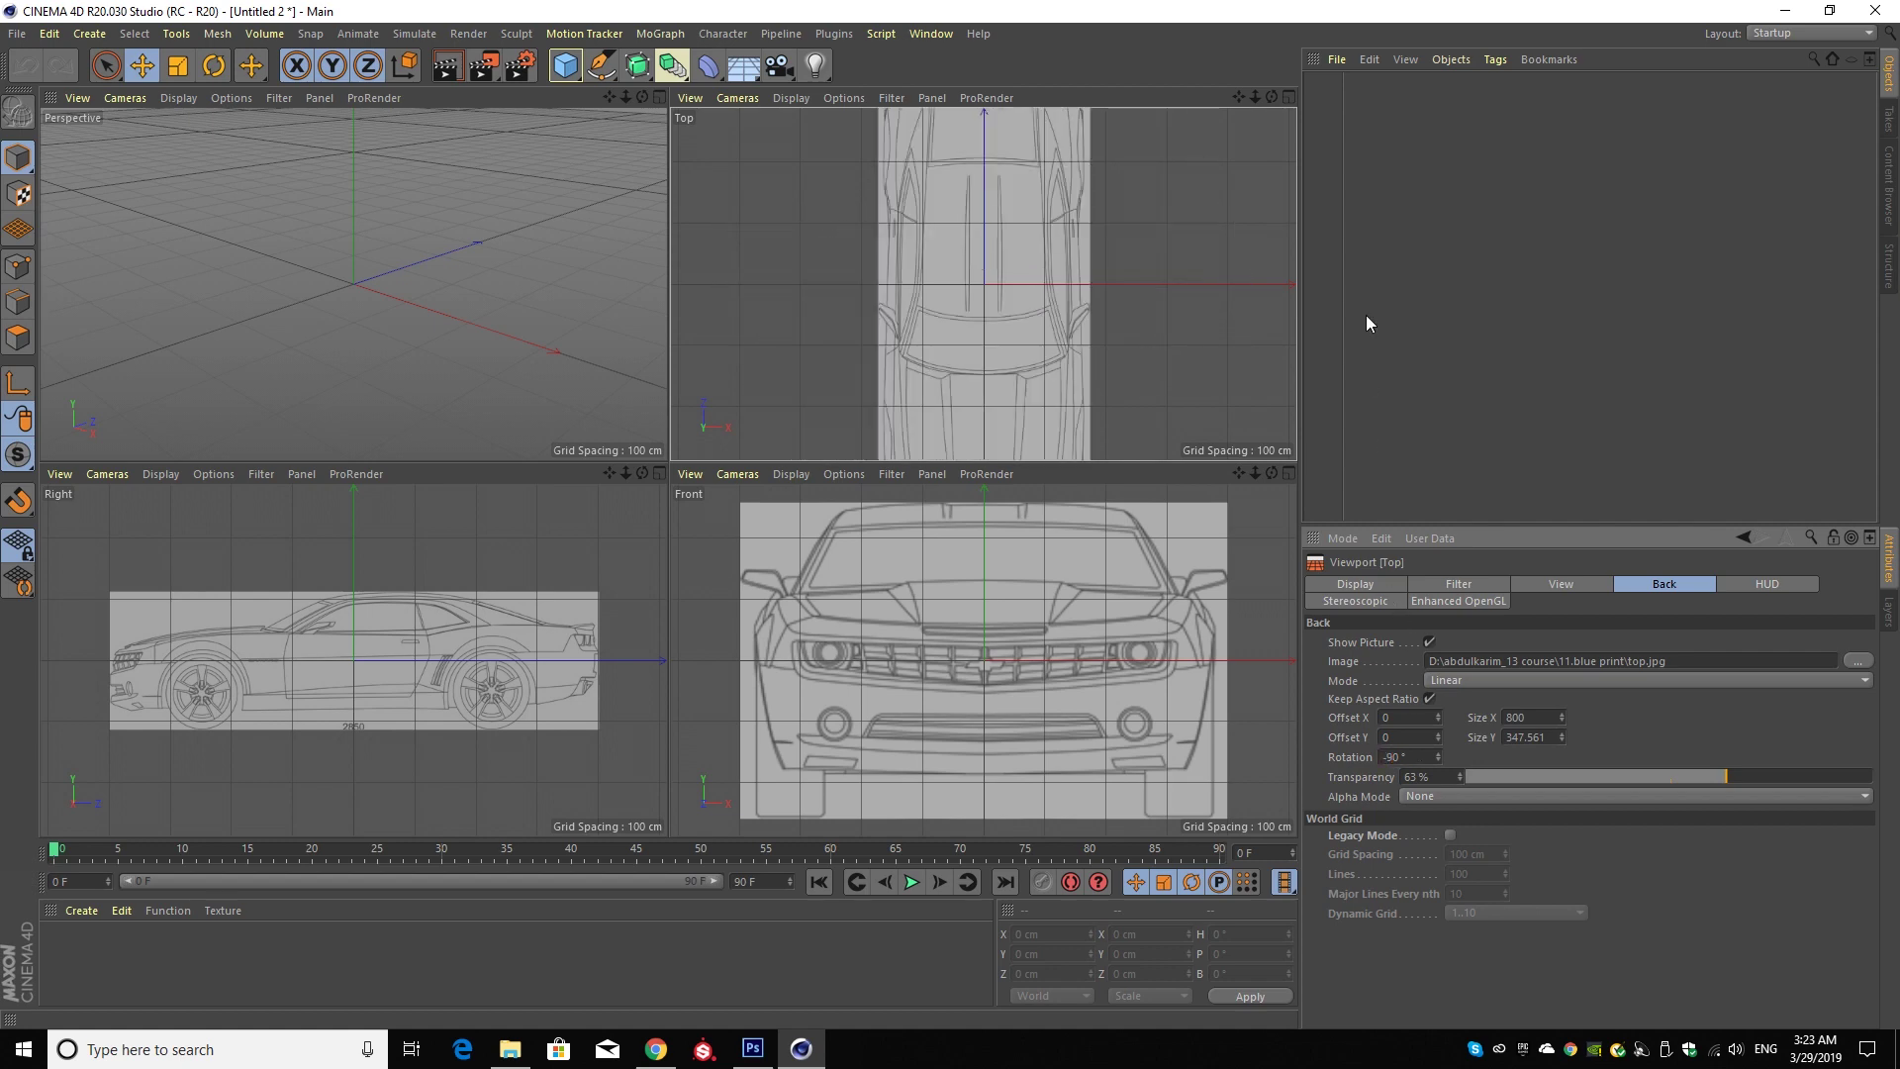
{"action": "left_click_drag", "start_coordinate": [1255, 96], "coordinate": [1178, 96]}
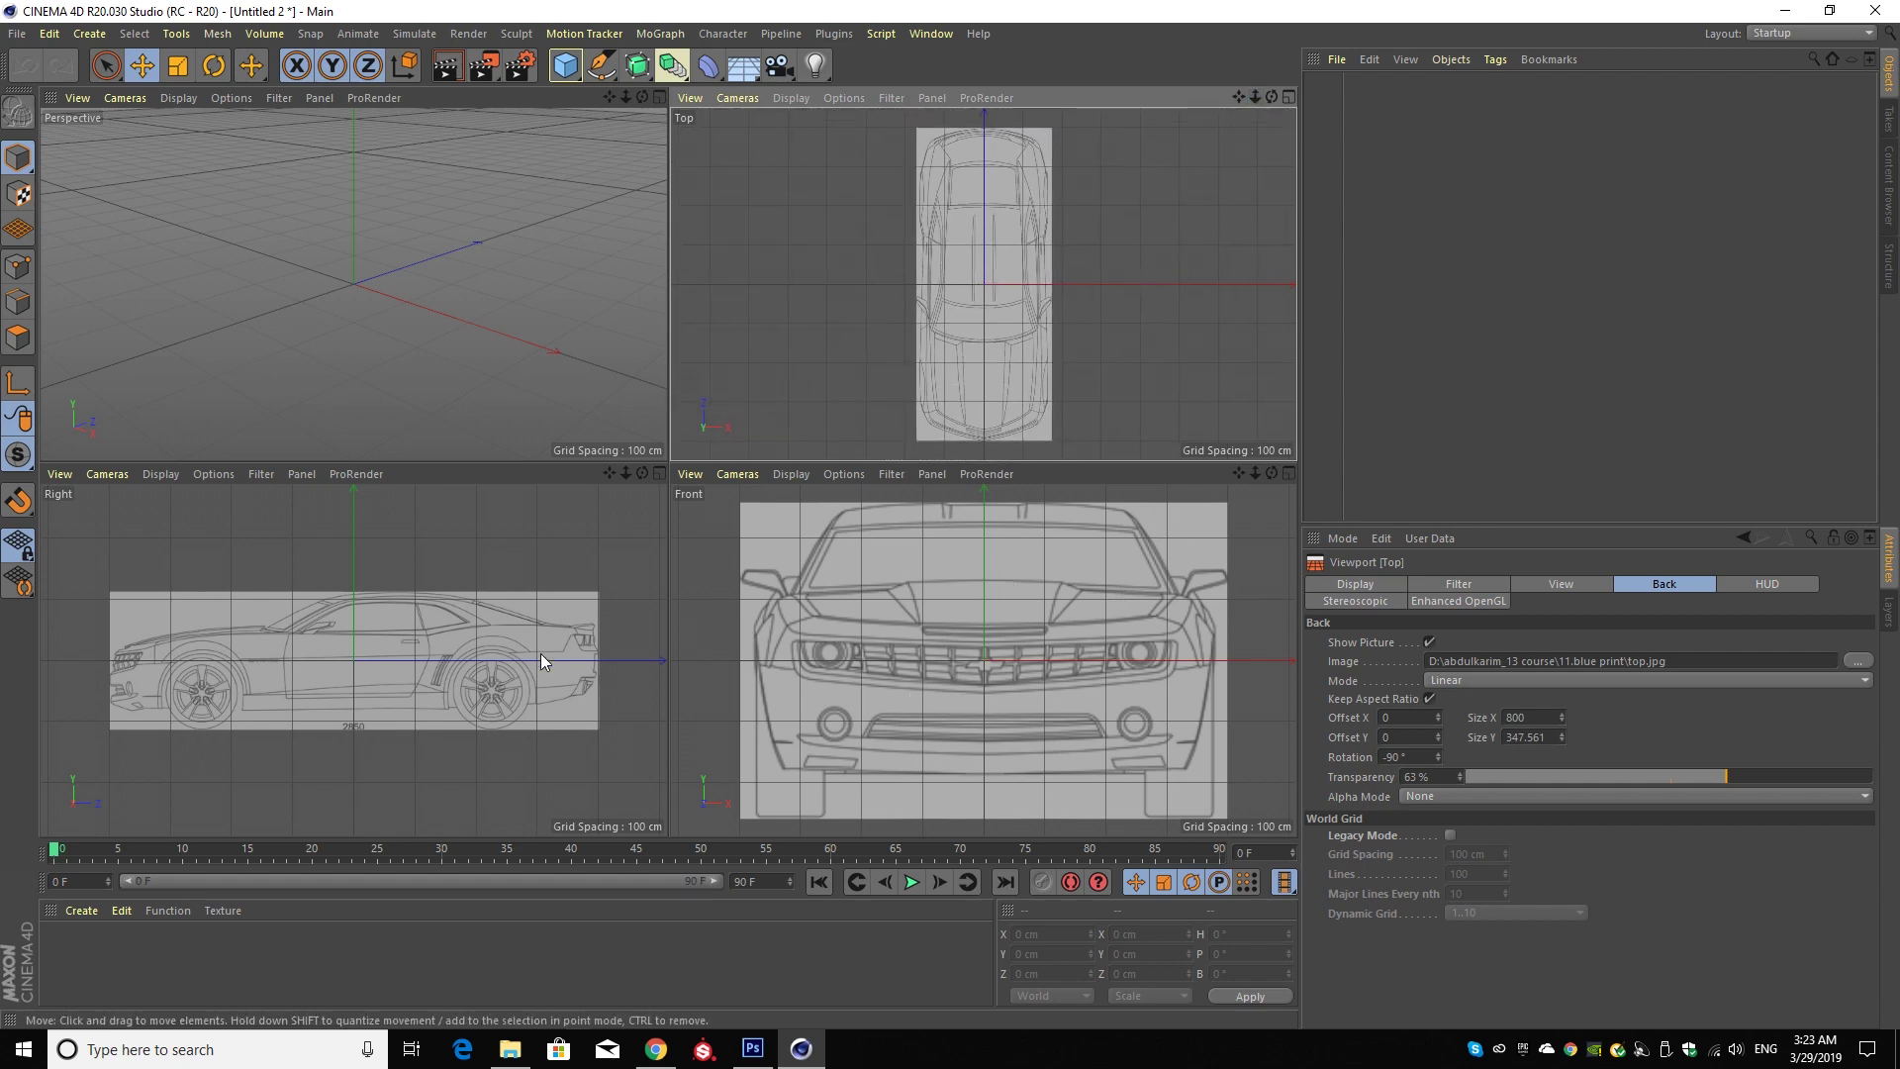
- Copy the height value (226.484) of the Right view's background image
{"action": "left_click", "coordinate": [214, 474]}
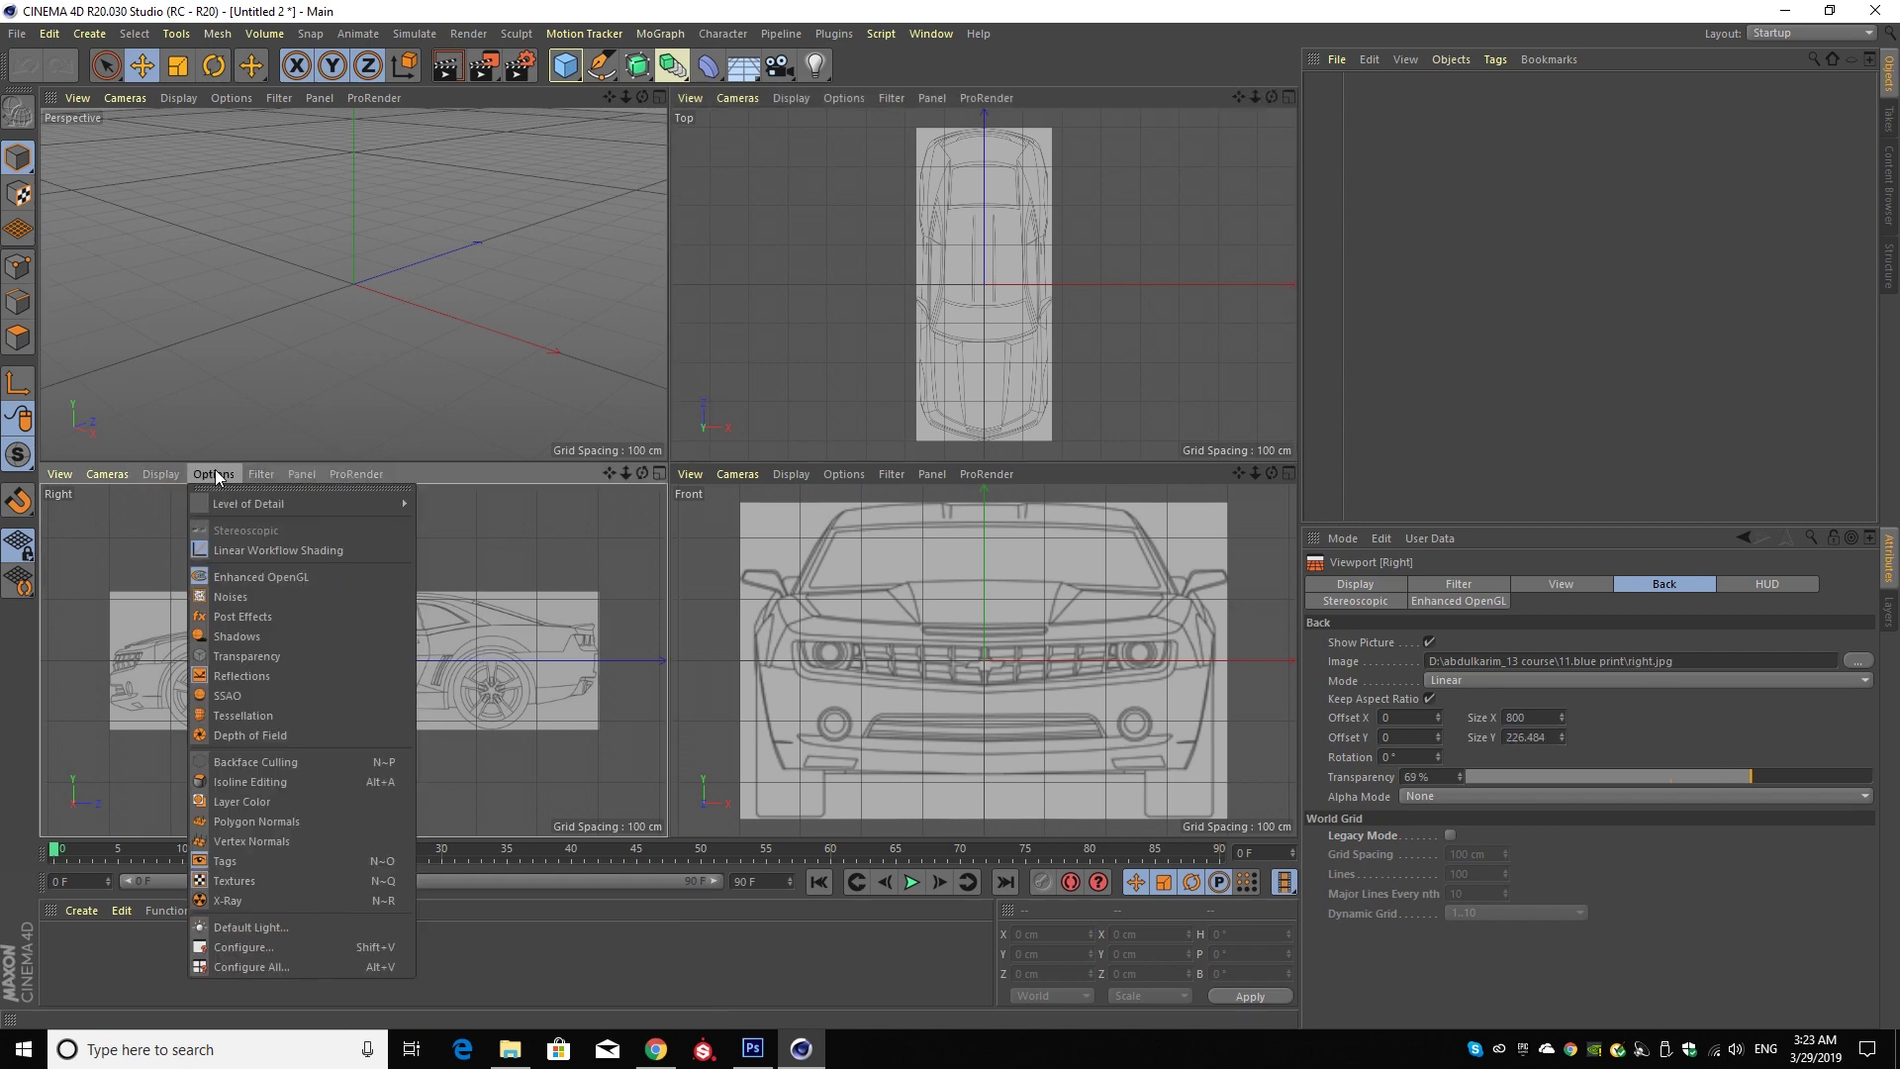
{"action": "left_click", "coordinate": [231, 944]}
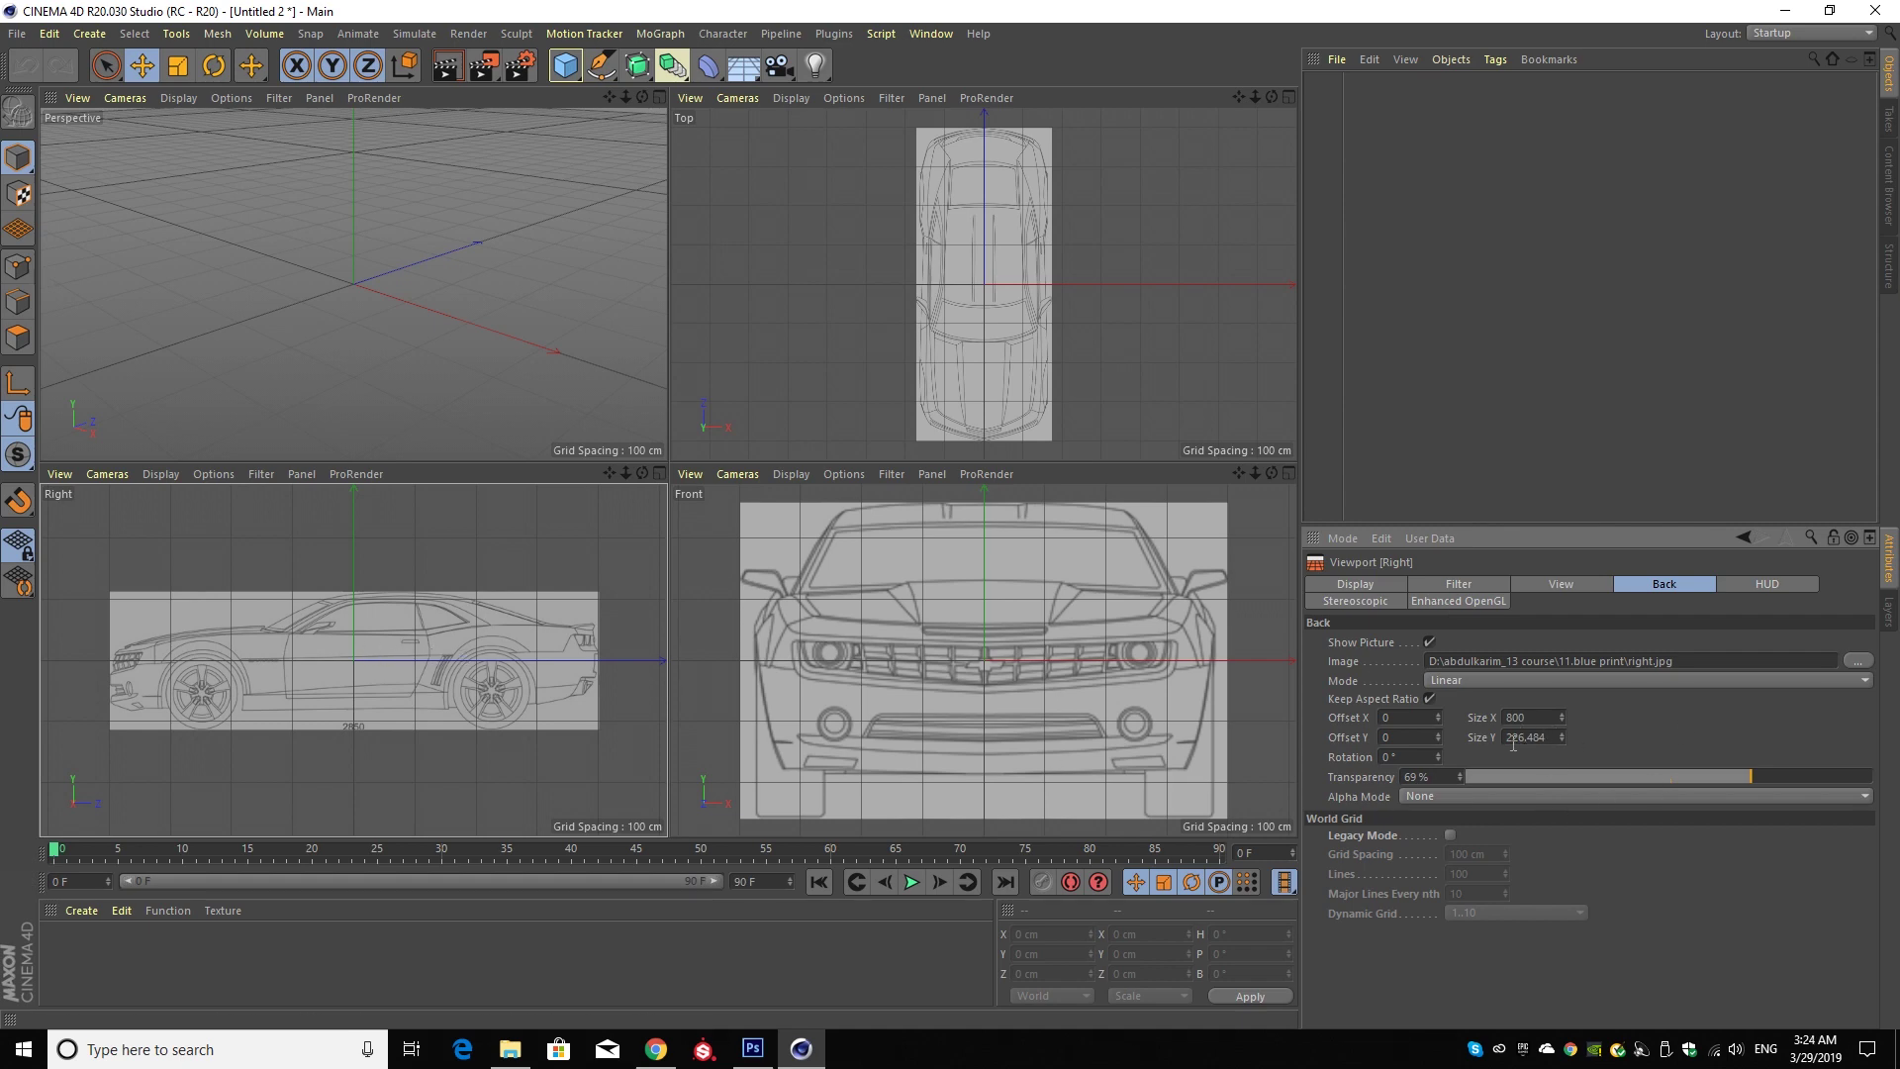
{"action": "left_click", "coordinate": [1533, 738]}
{"action": "right_click", "coordinate": [1527, 739]}
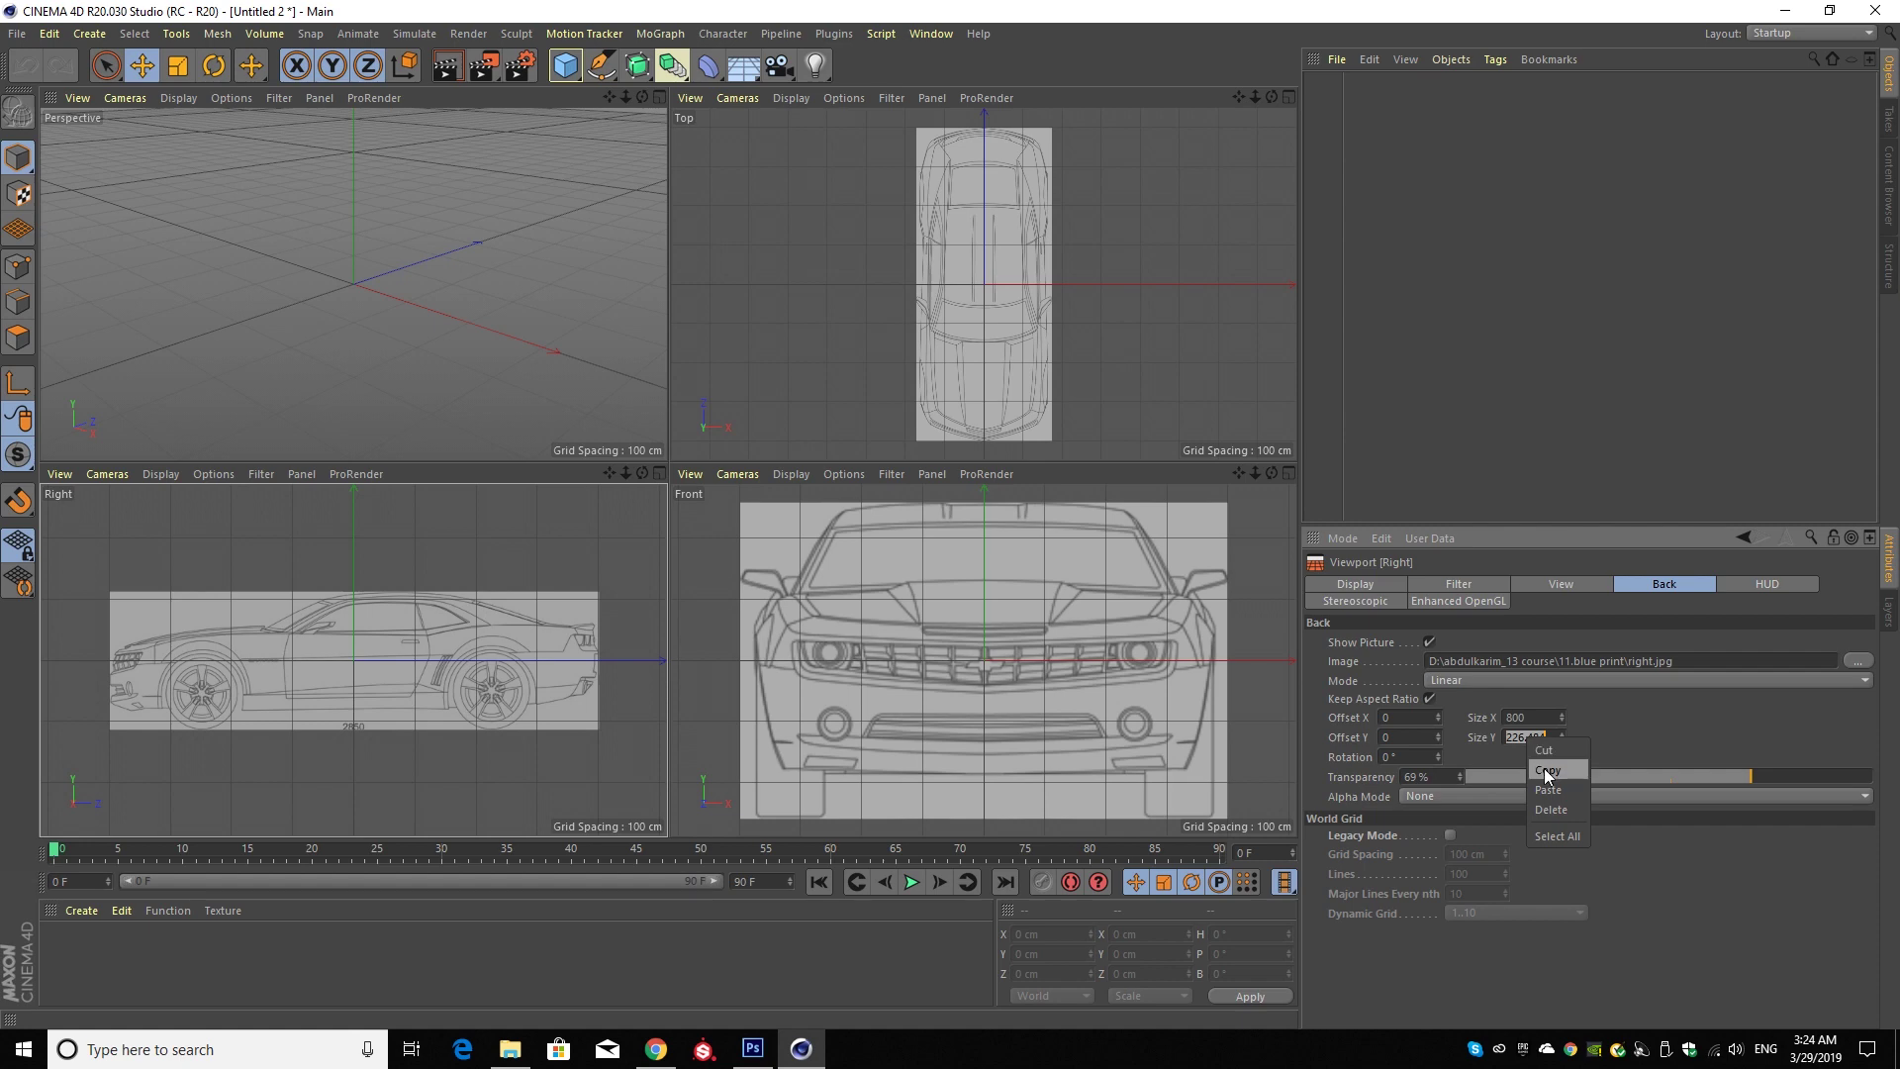
{"action": "left_click", "coordinate": [1543, 767]}
- Paste that height into the Front background, making it 348.908 × 226.484, then maximize the Right view
{"action": "left_click", "coordinate": [846, 474]}
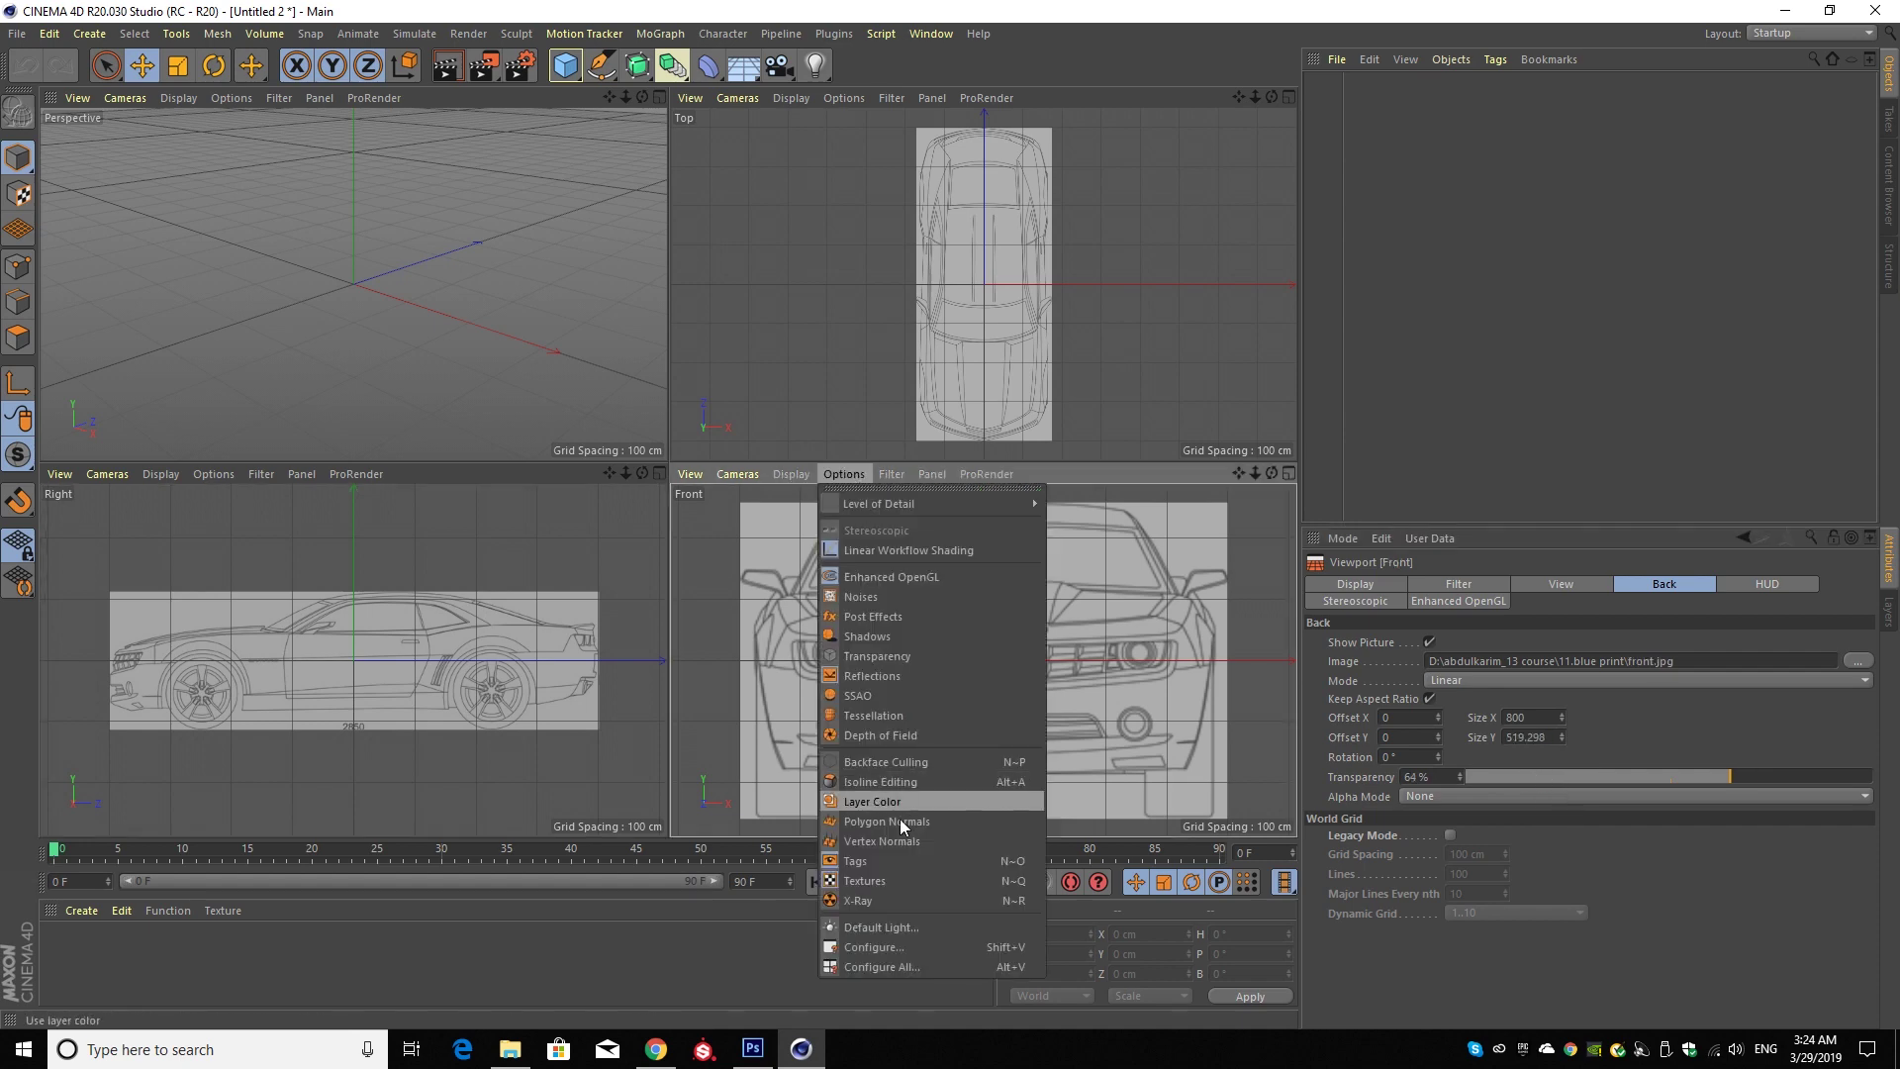
{"action": "left_click", "coordinate": [873, 947]}
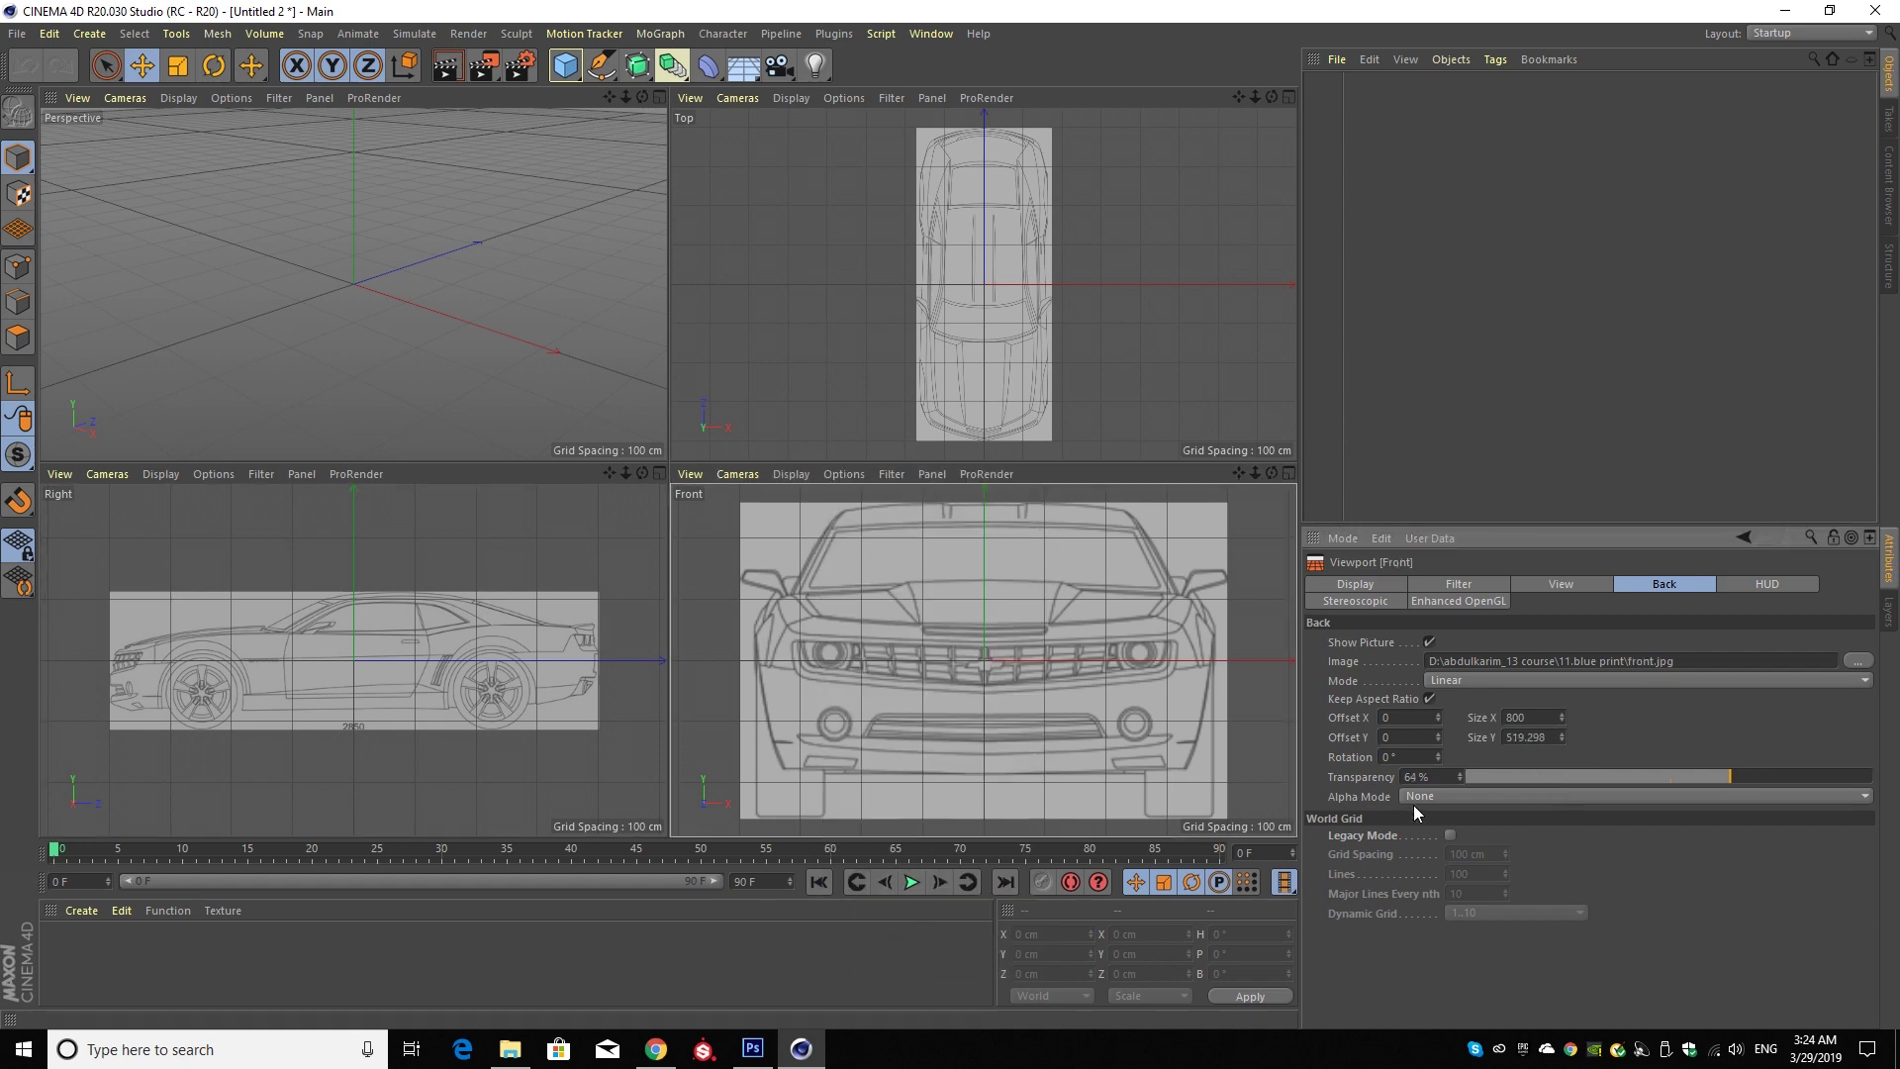
{"action": "left_click", "coordinate": [1518, 736]}
{"action": "right_click", "coordinate": [1518, 735]}
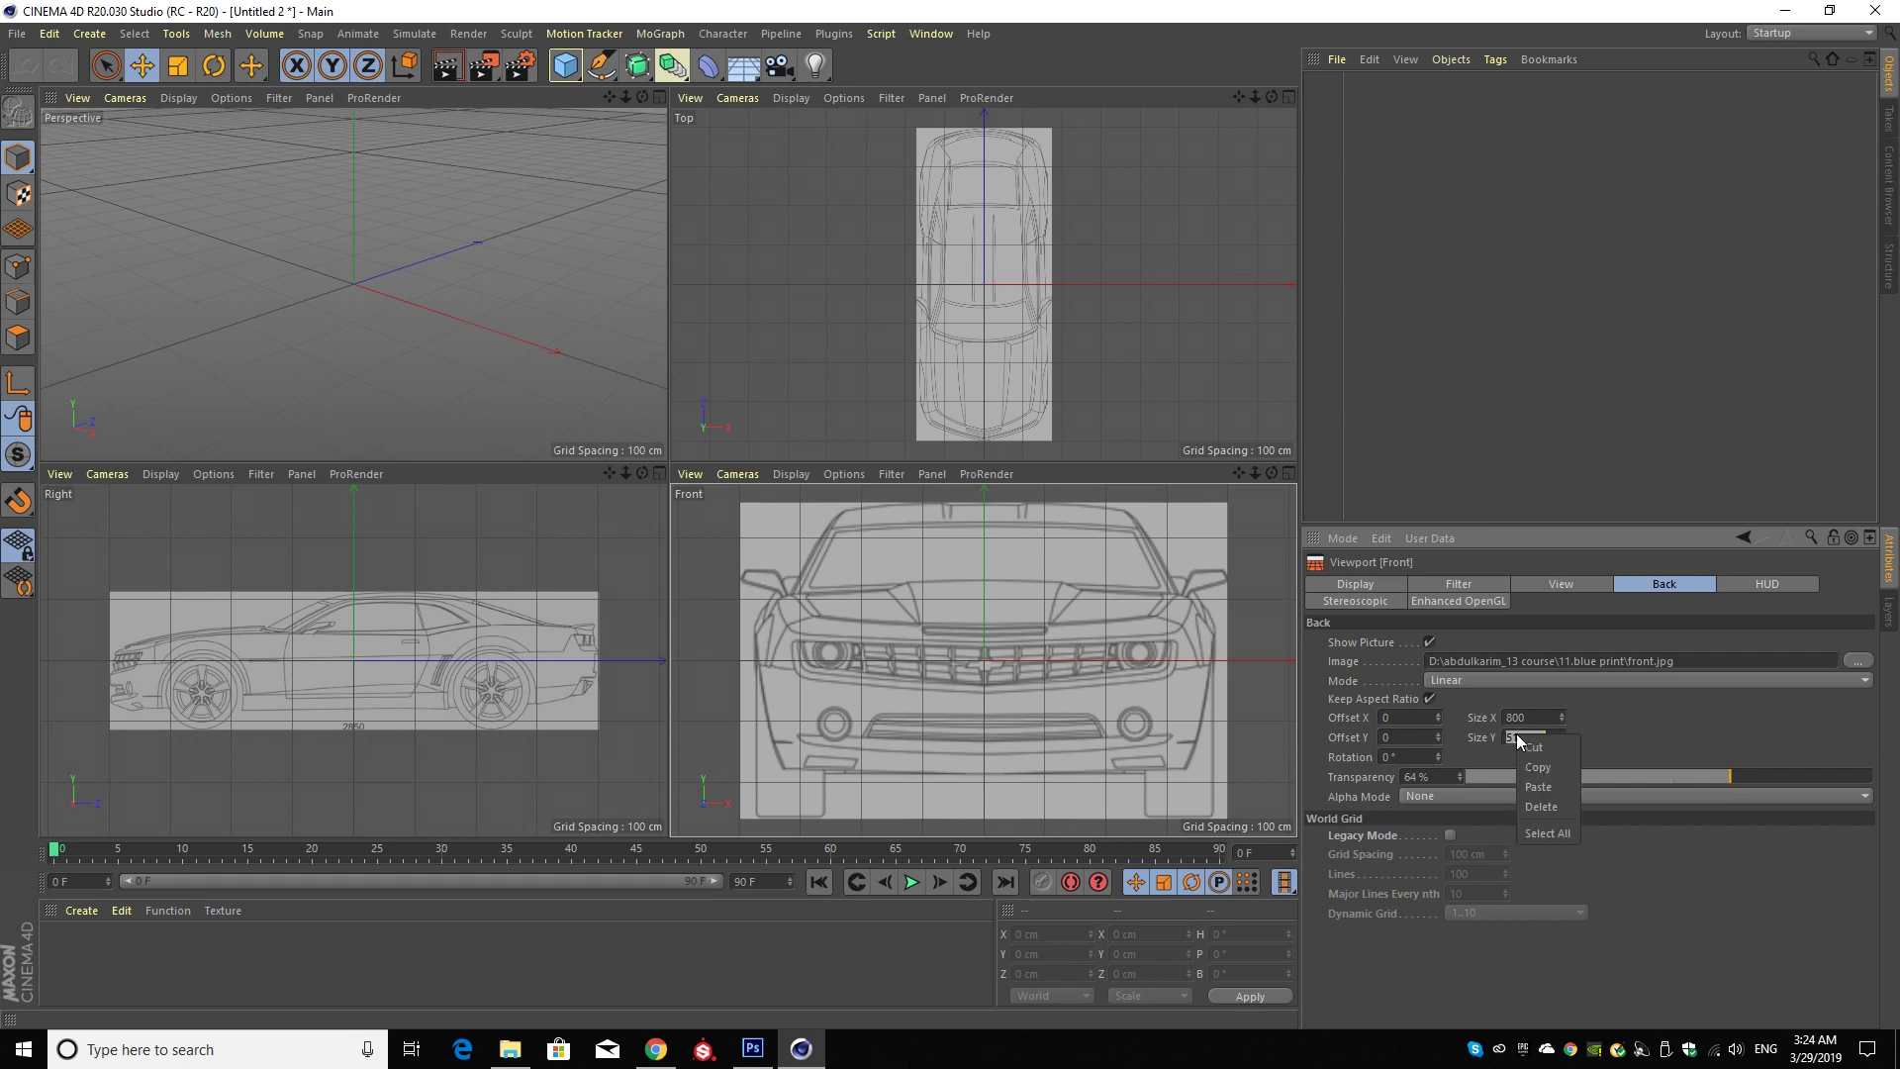
{"action": "left_click", "coordinate": [1536, 787]}
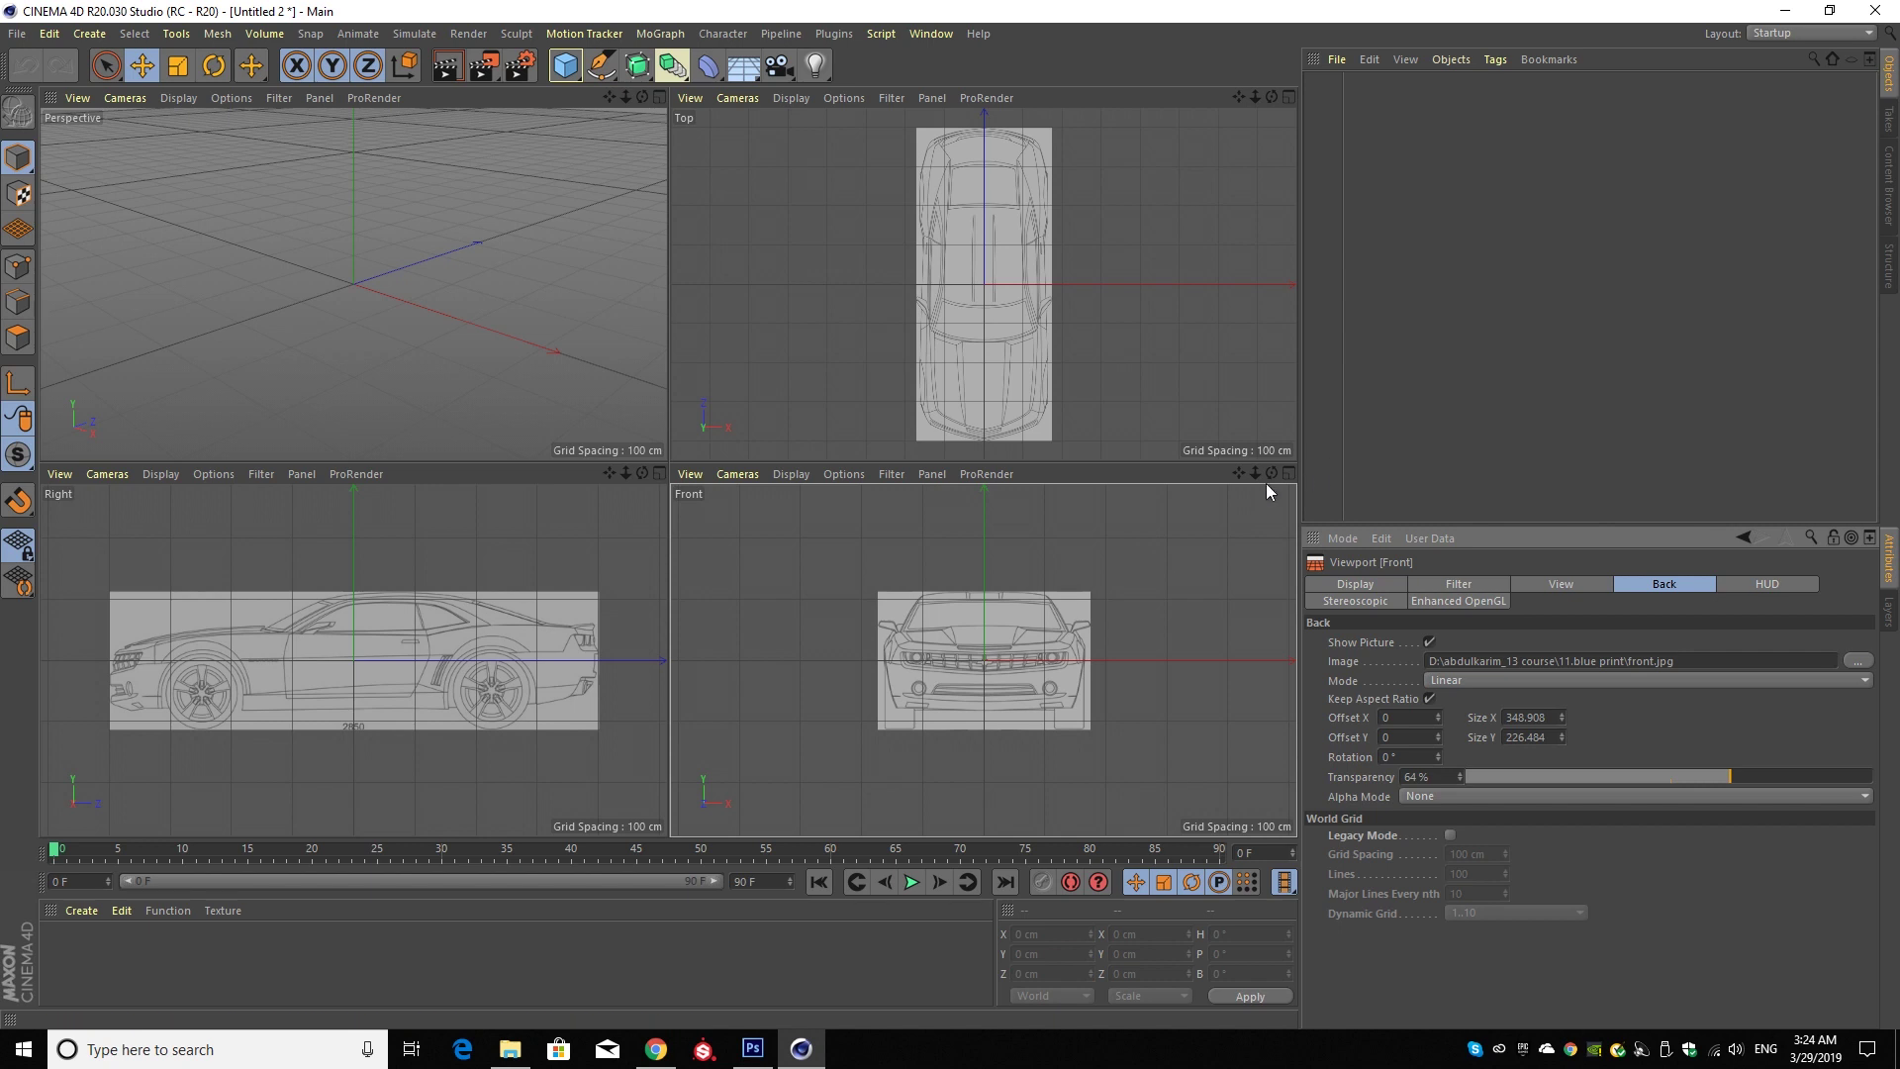
{"action": "mouse_move", "coordinate": [1255, 473]}
{"action": "left_mouse_down"}
{"action": "mouse_move", "coordinate": [1276, 473]}
{"action": "mouse_move", "coordinate": [1210, 485]}
{"action": "left_mouse_up"}
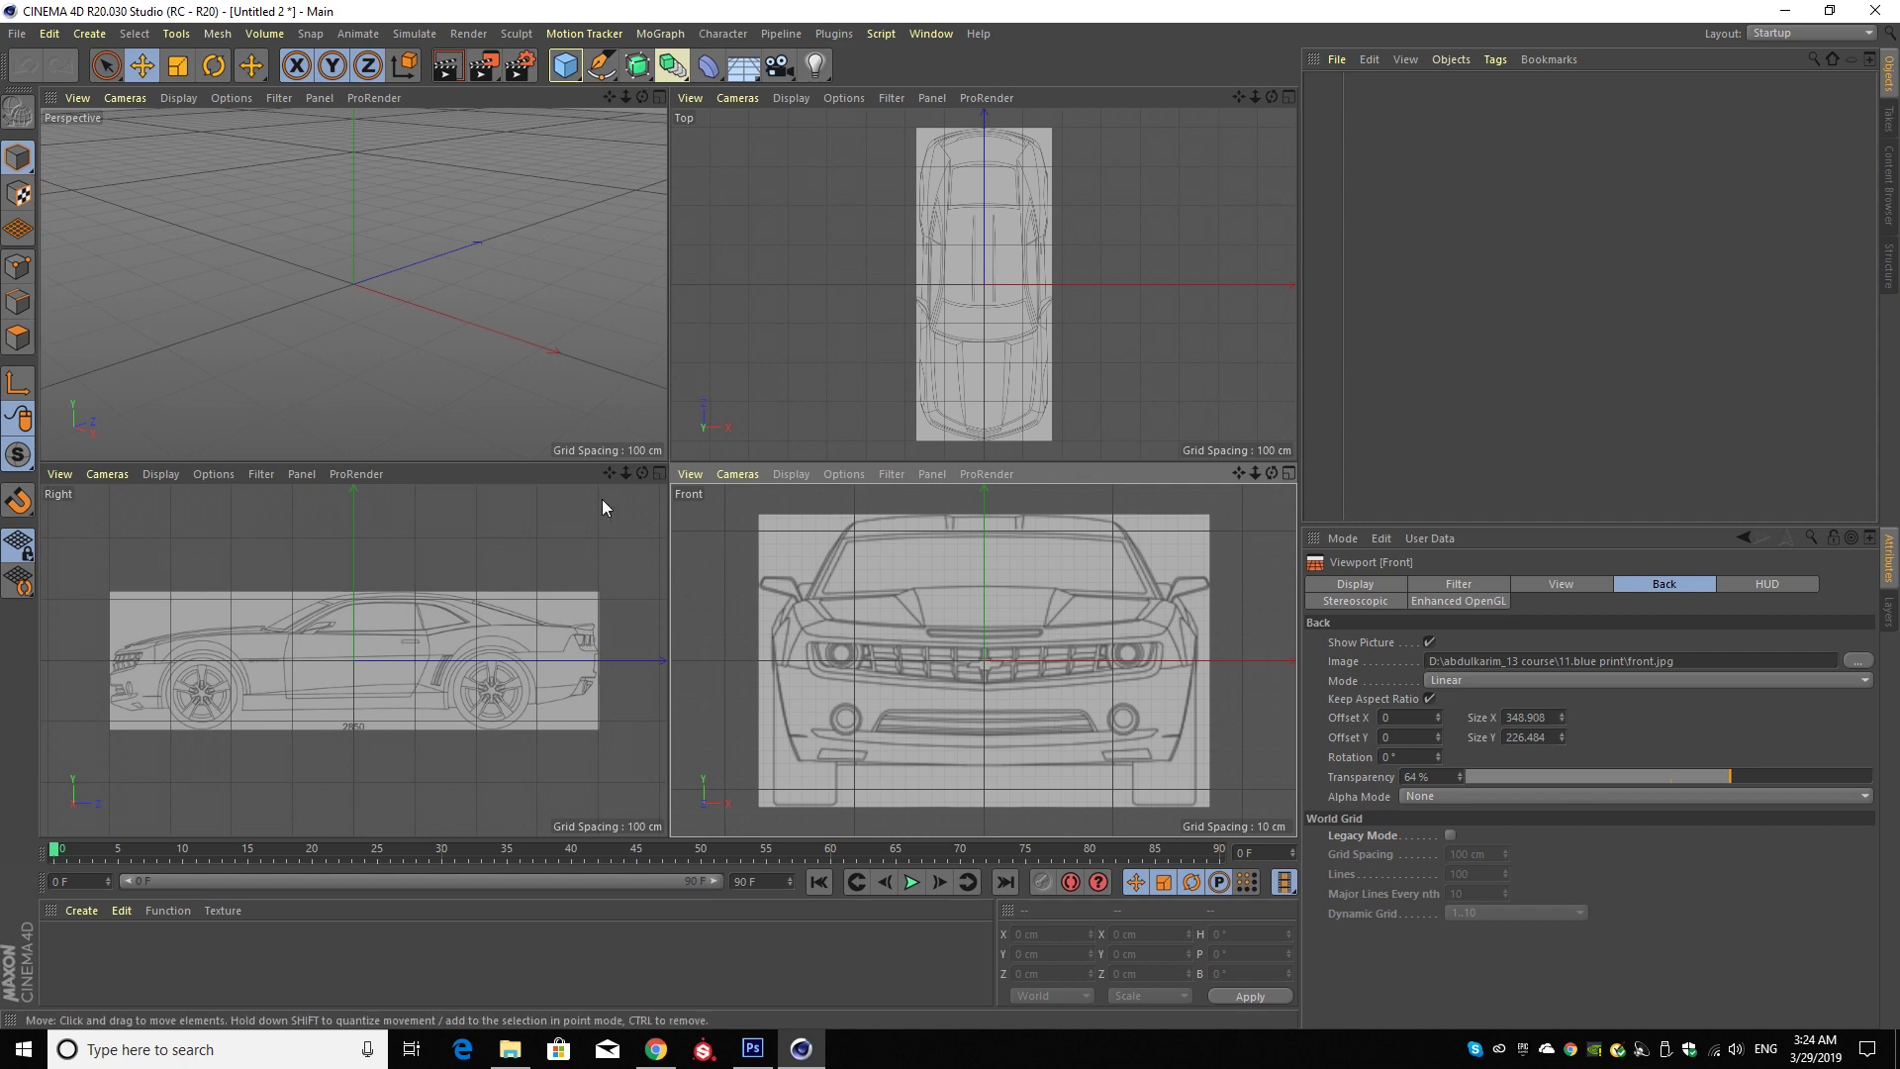
{"action": "left_click", "coordinate": [658, 475]}
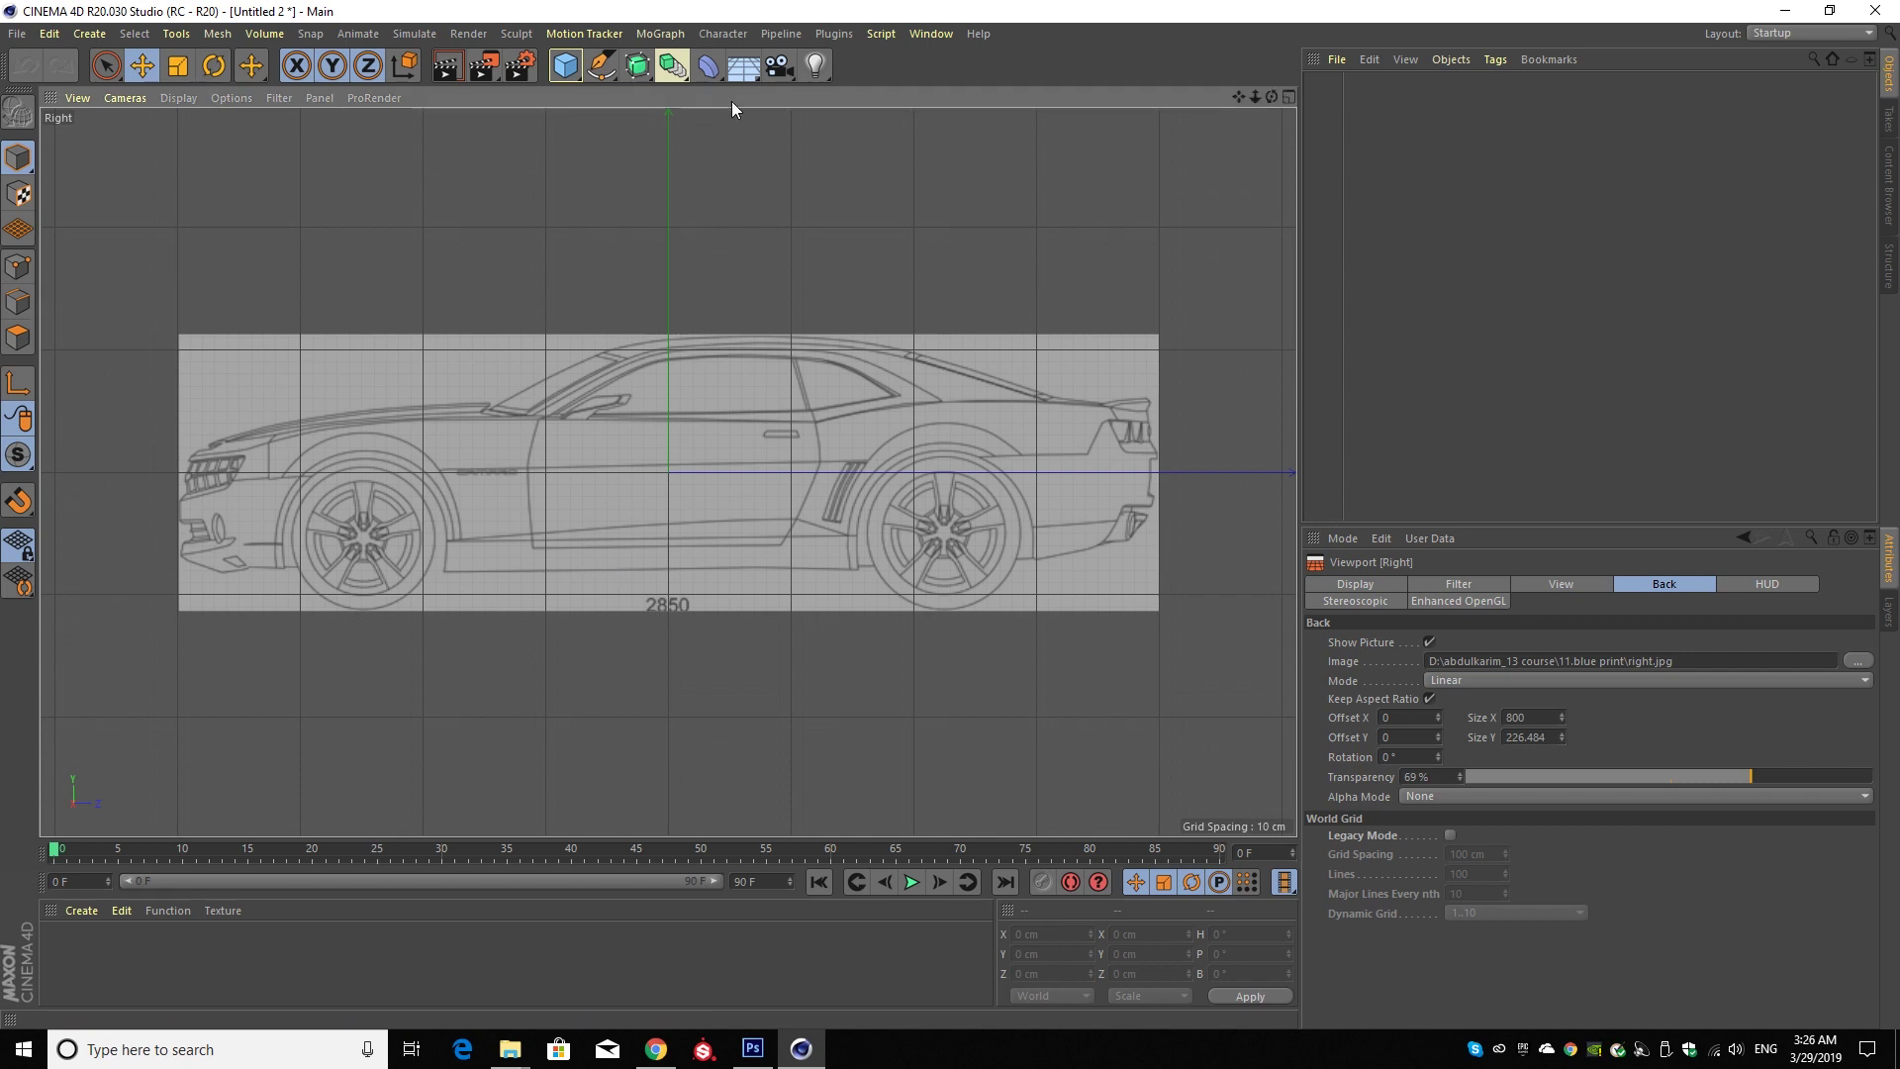
- Add a Plane facing +X with 1 width segment and 1 height segment
{"action": "left_click", "coordinate": [565, 66]}
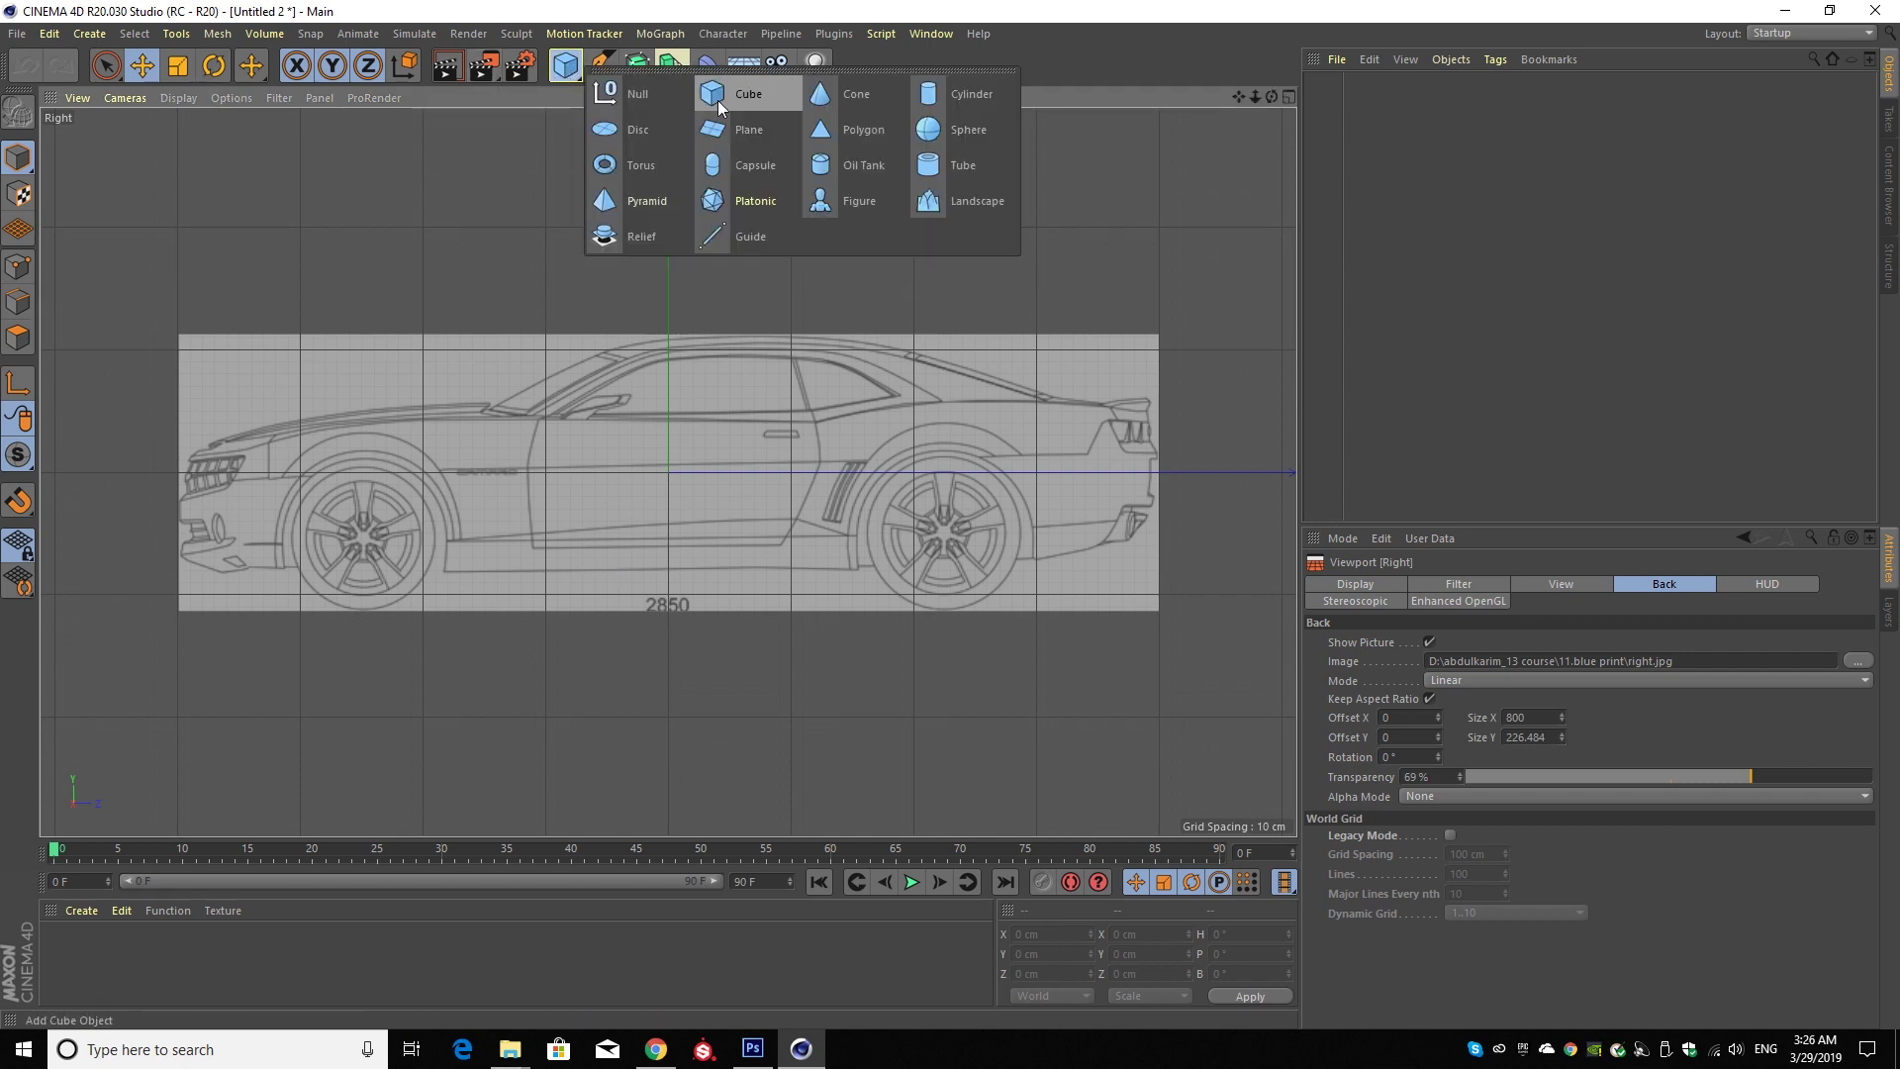
{"action": "left_click", "coordinate": [762, 132]}
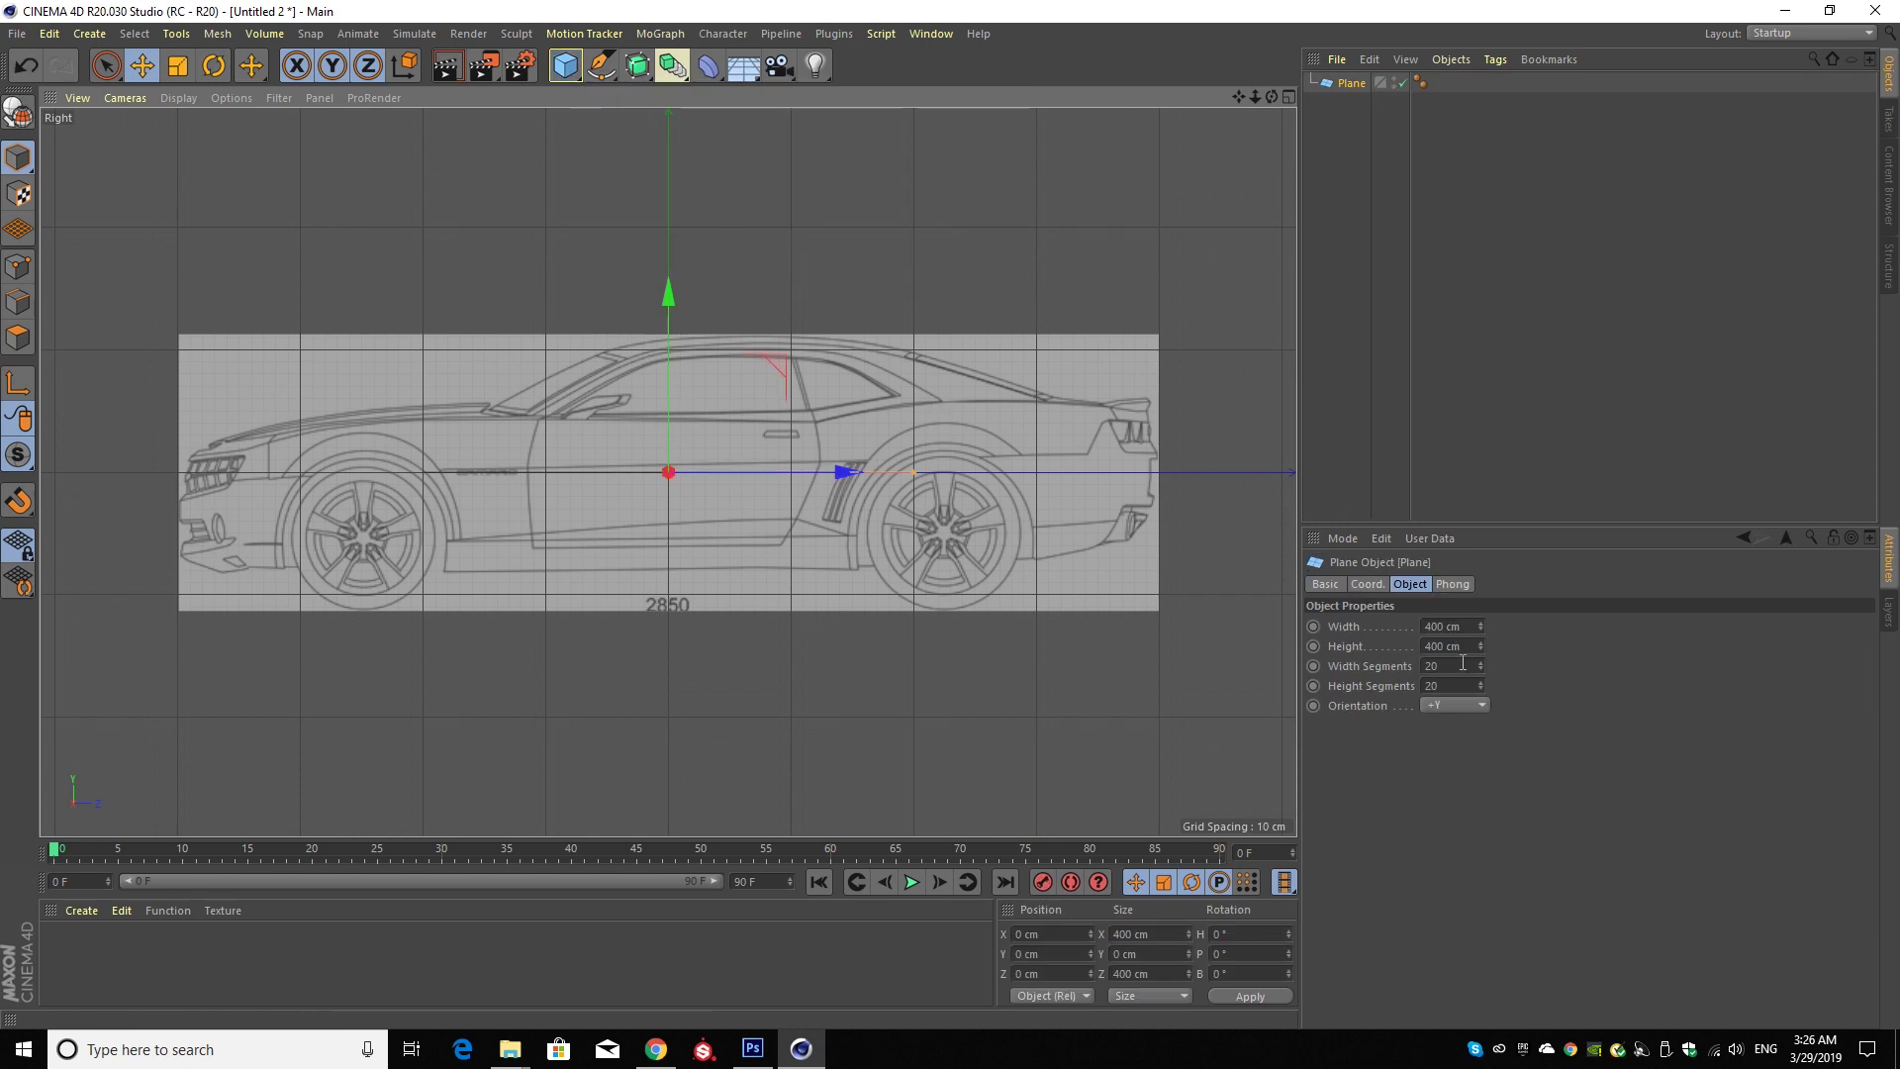
{"action": "left_click", "coordinate": [1454, 704]}
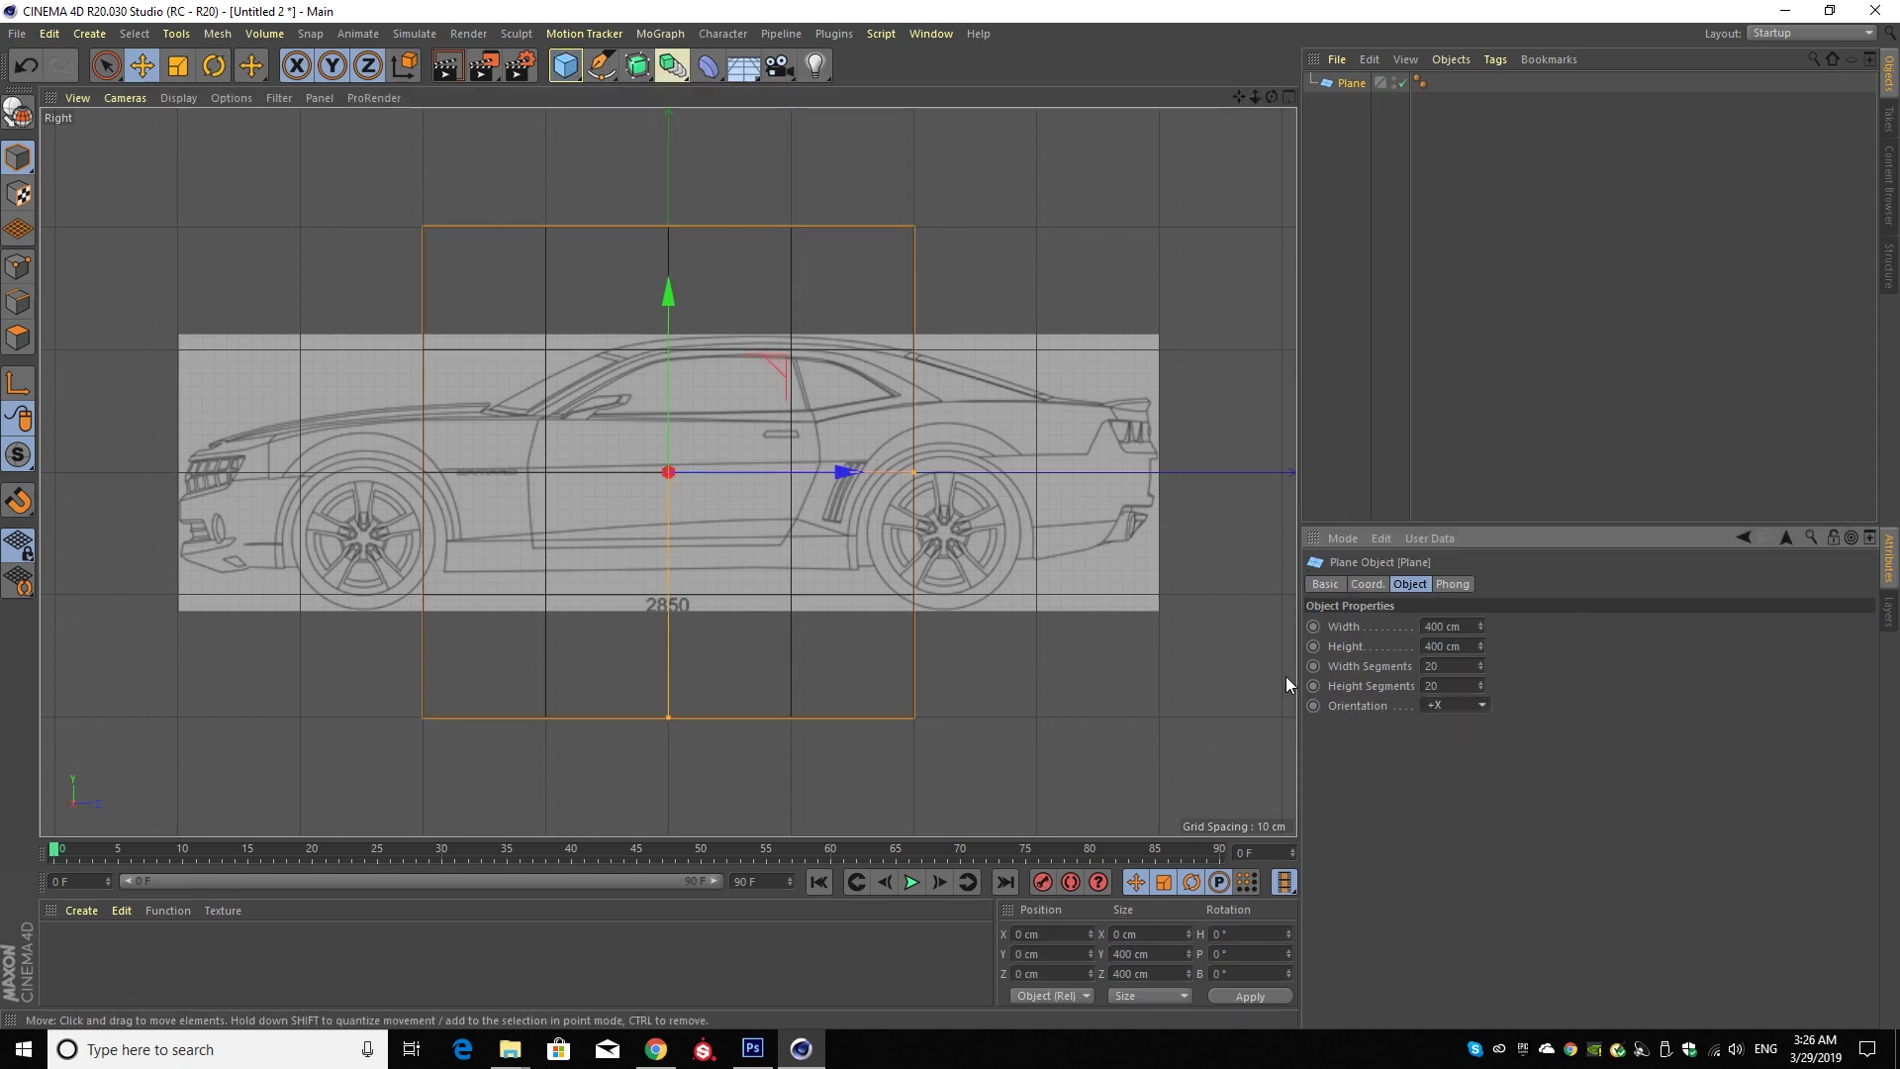
{"action": "double_click", "coordinate": [1445, 666]}
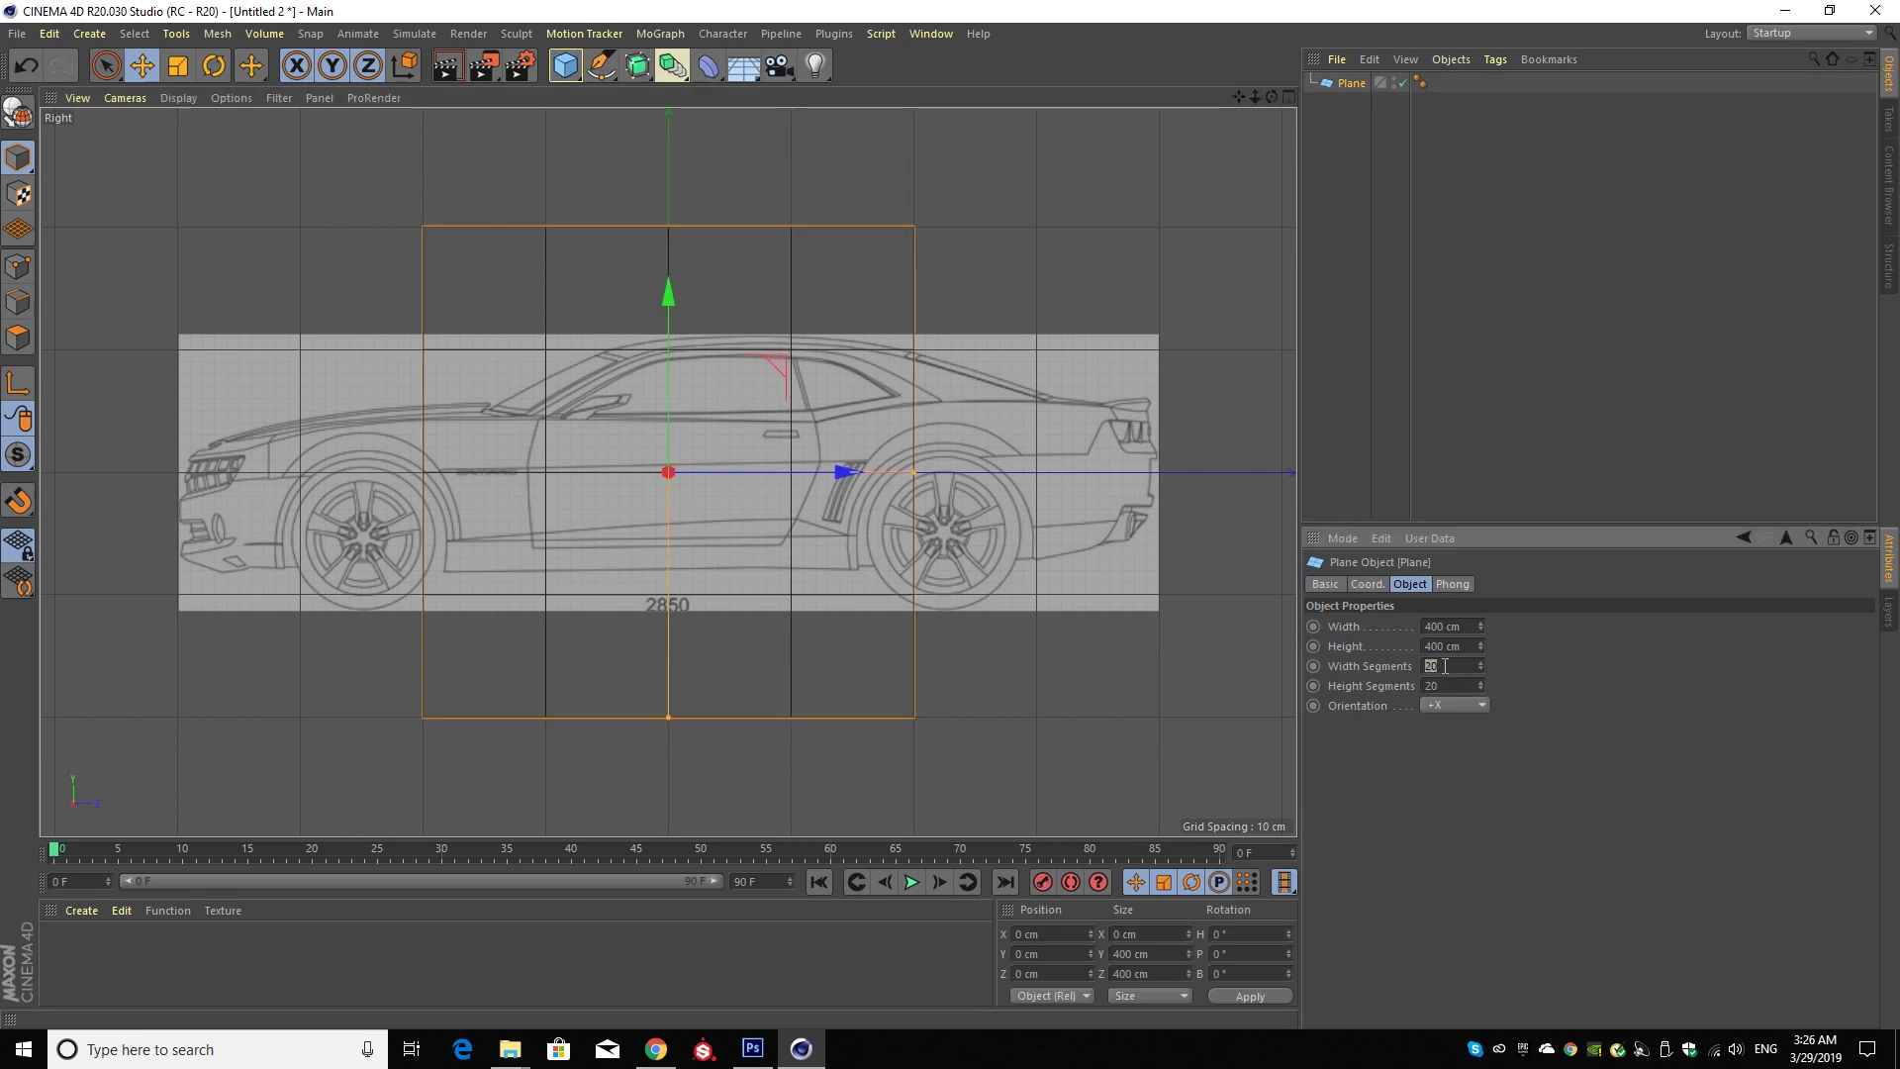
{"action": "type", "text": "1"}
{"action": "key", "text": "Tab"}
{"action": "type", "text": "1"}
- Scale and move the plane over the car's side body (112.971 × 662.493) and make it editable
{"action": "left_click_drag", "start_coordinate": [669, 719], "coordinate": [671, 568]}
{"action": "left_click_drag", "start_coordinate": [667, 341], "coordinate": [667, 351]}
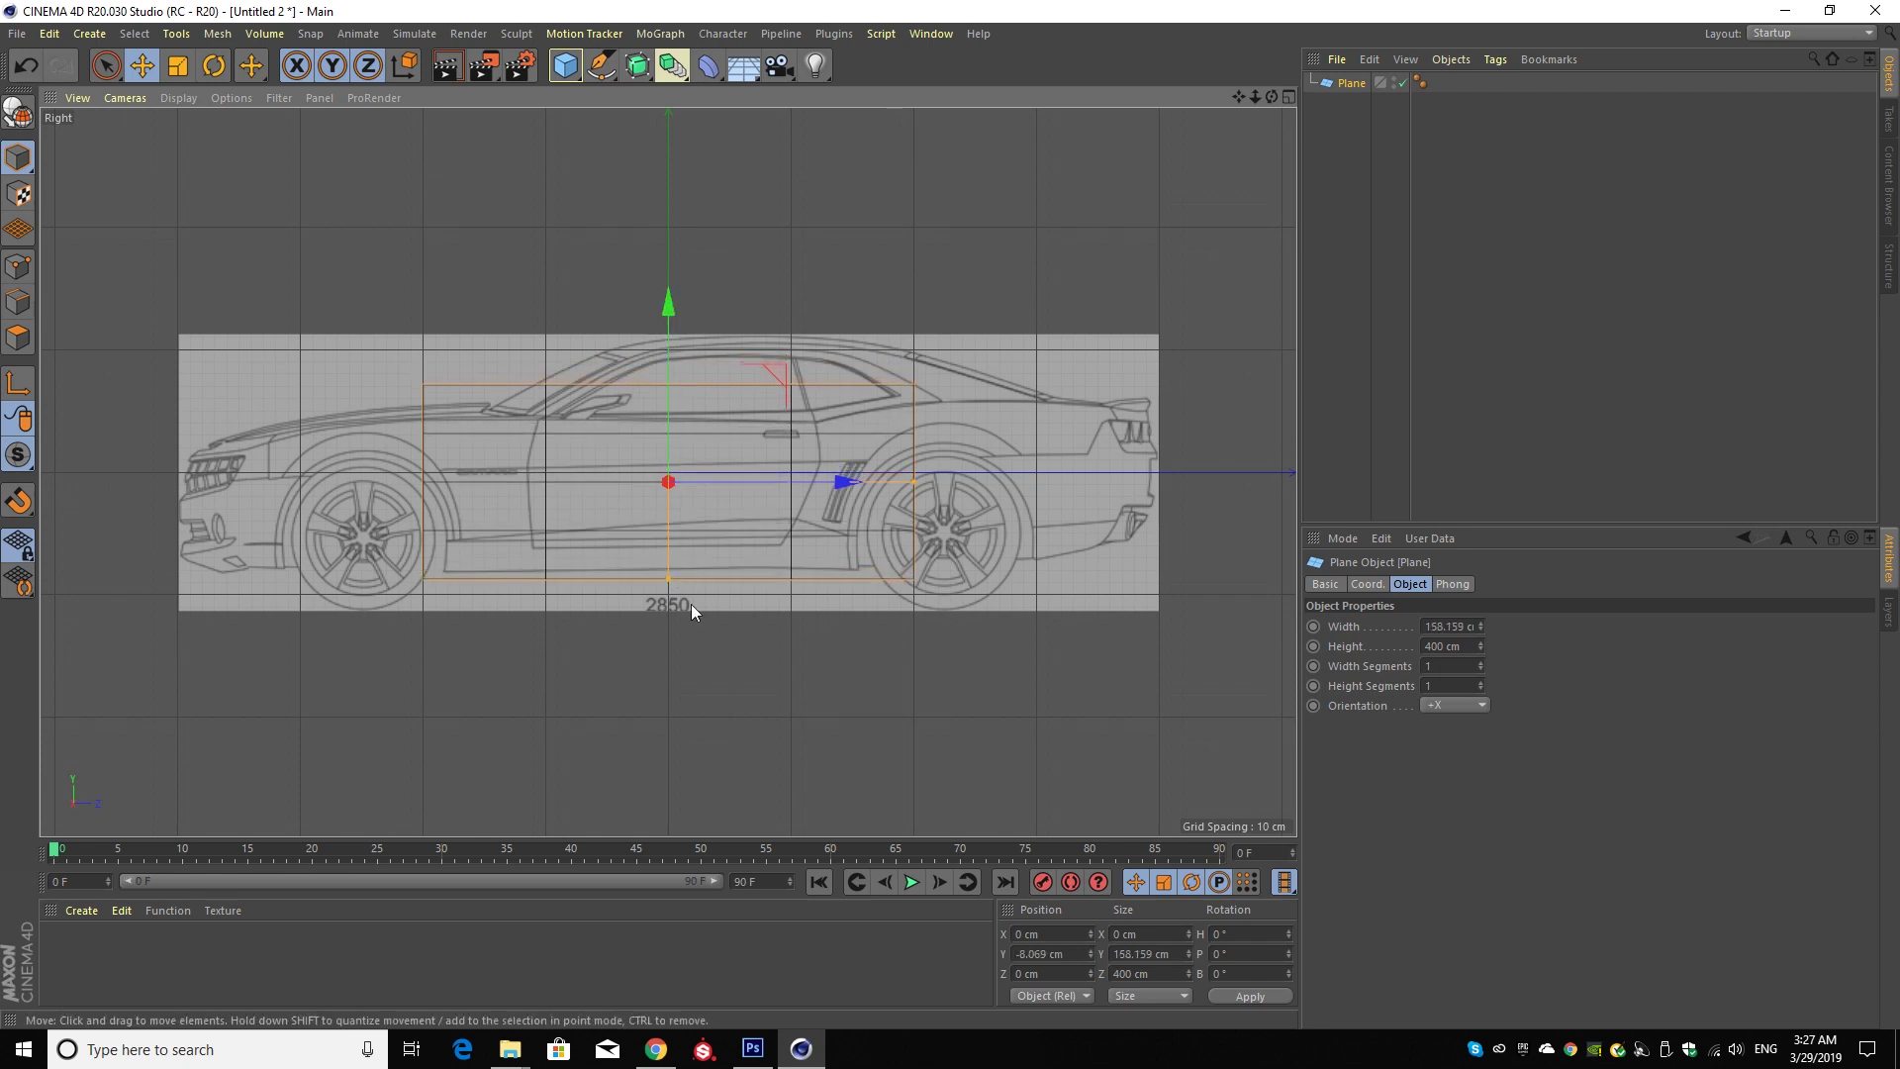
{"action": "left_click_drag", "start_coordinate": [690, 606], "coordinate": [669, 551]}
{"action": "left_click_drag", "start_coordinate": [669, 366], "coordinate": [667, 369]}
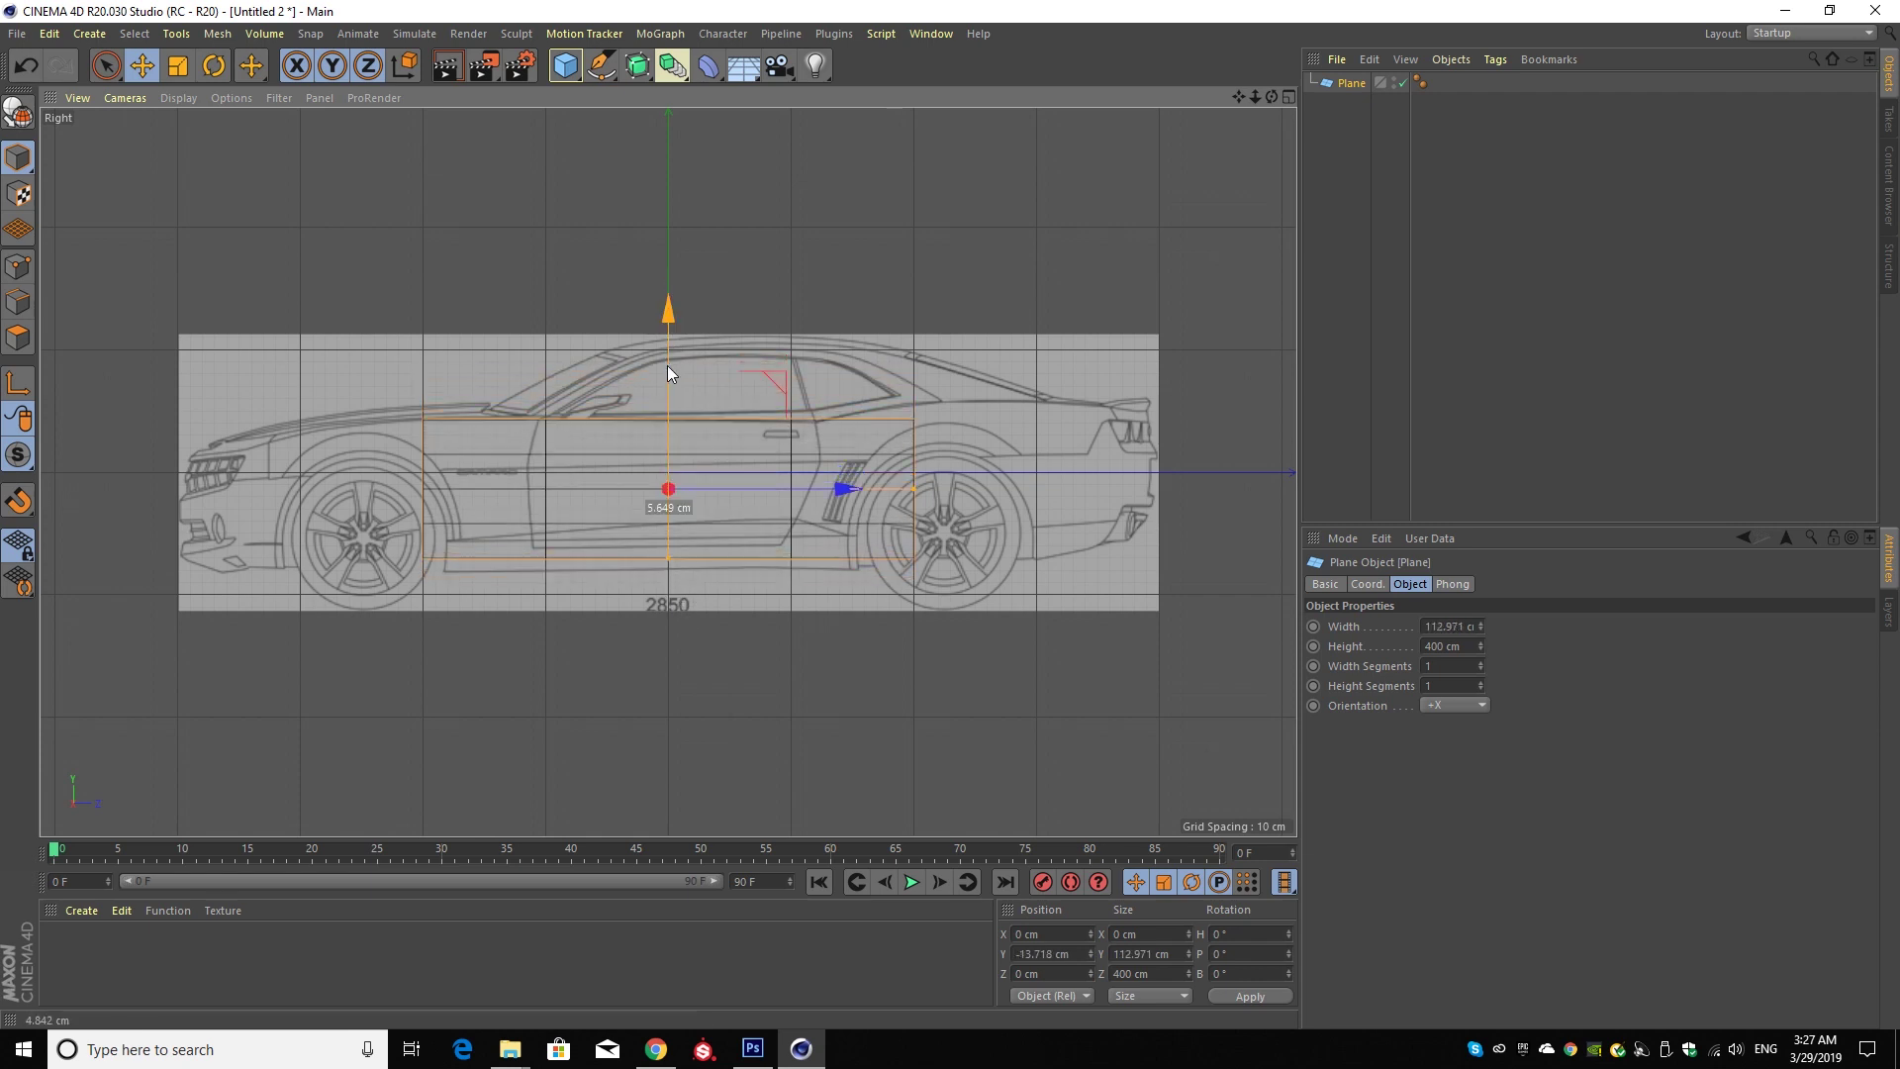
{"action": "left_click_drag", "start_coordinate": [912, 491], "coordinate": [1074, 511]}
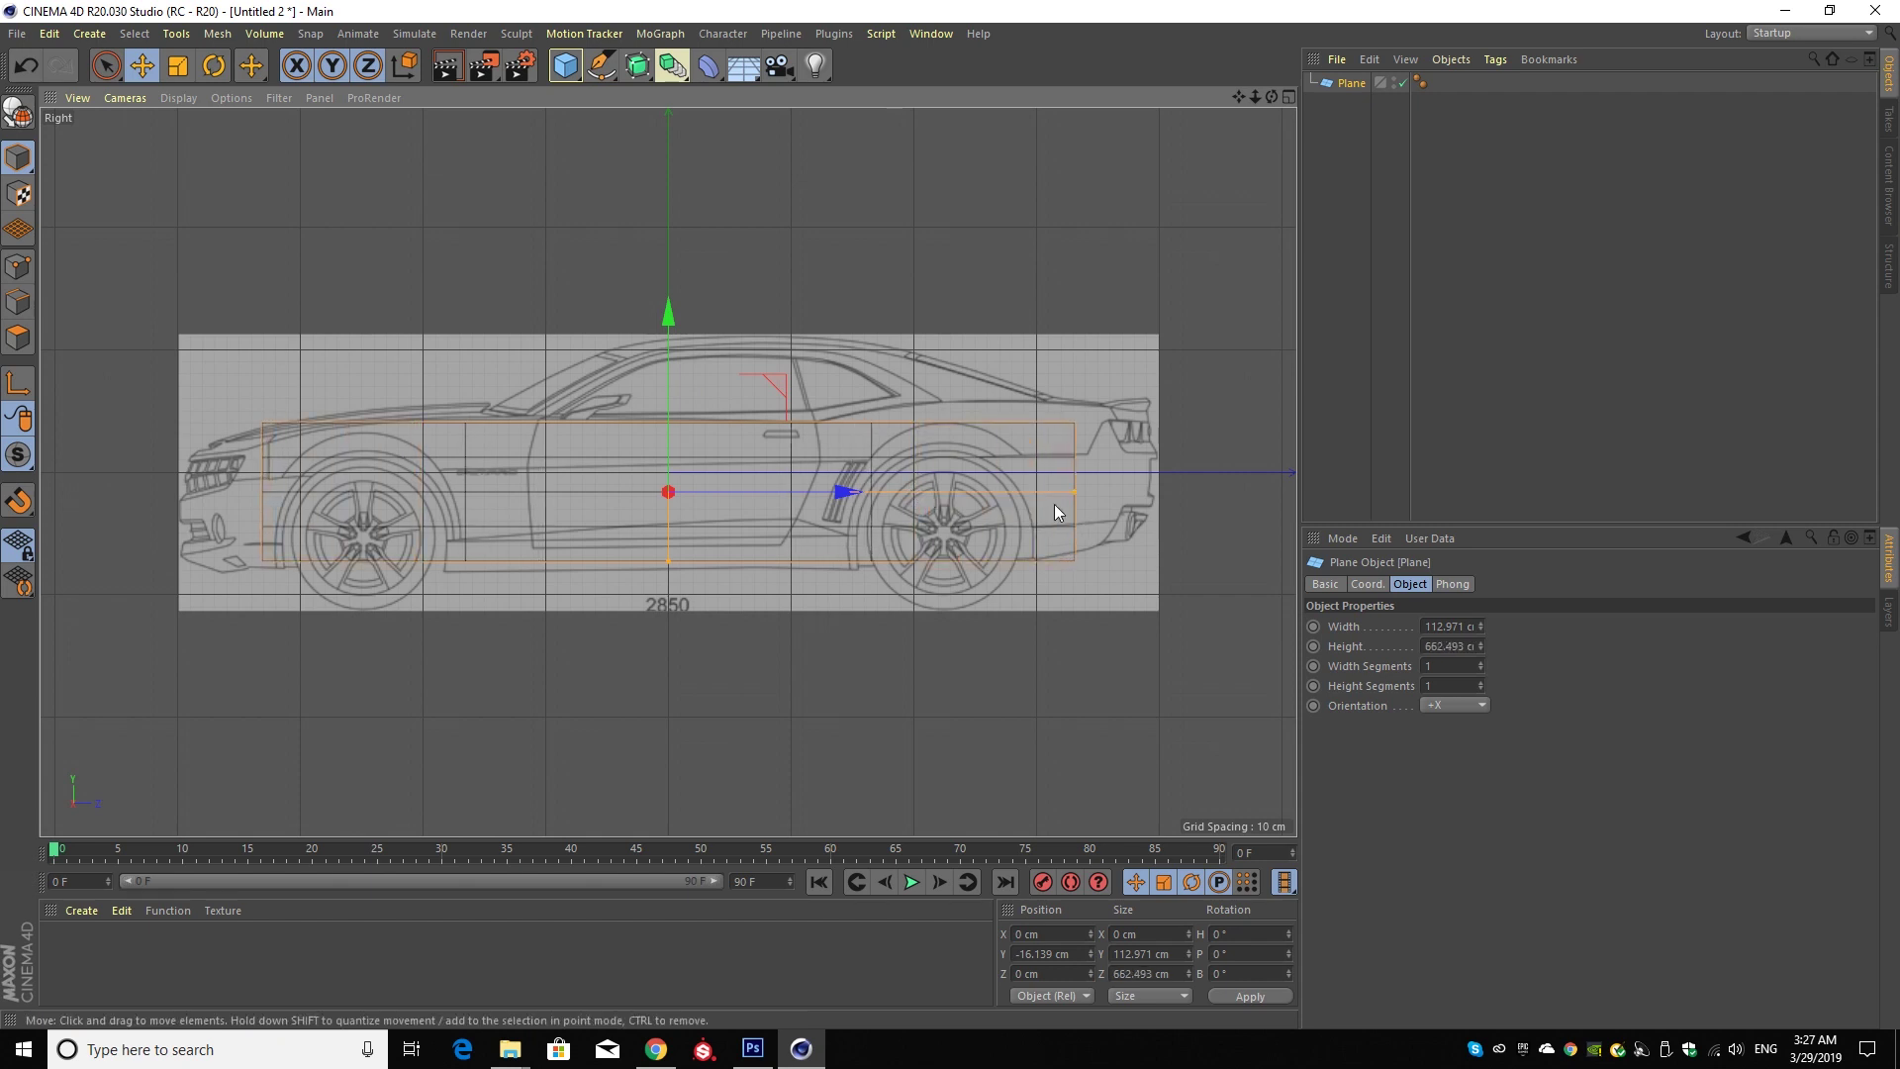
{"action": "left_click_drag", "start_coordinate": [841, 488], "coordinate": [839, 492]}
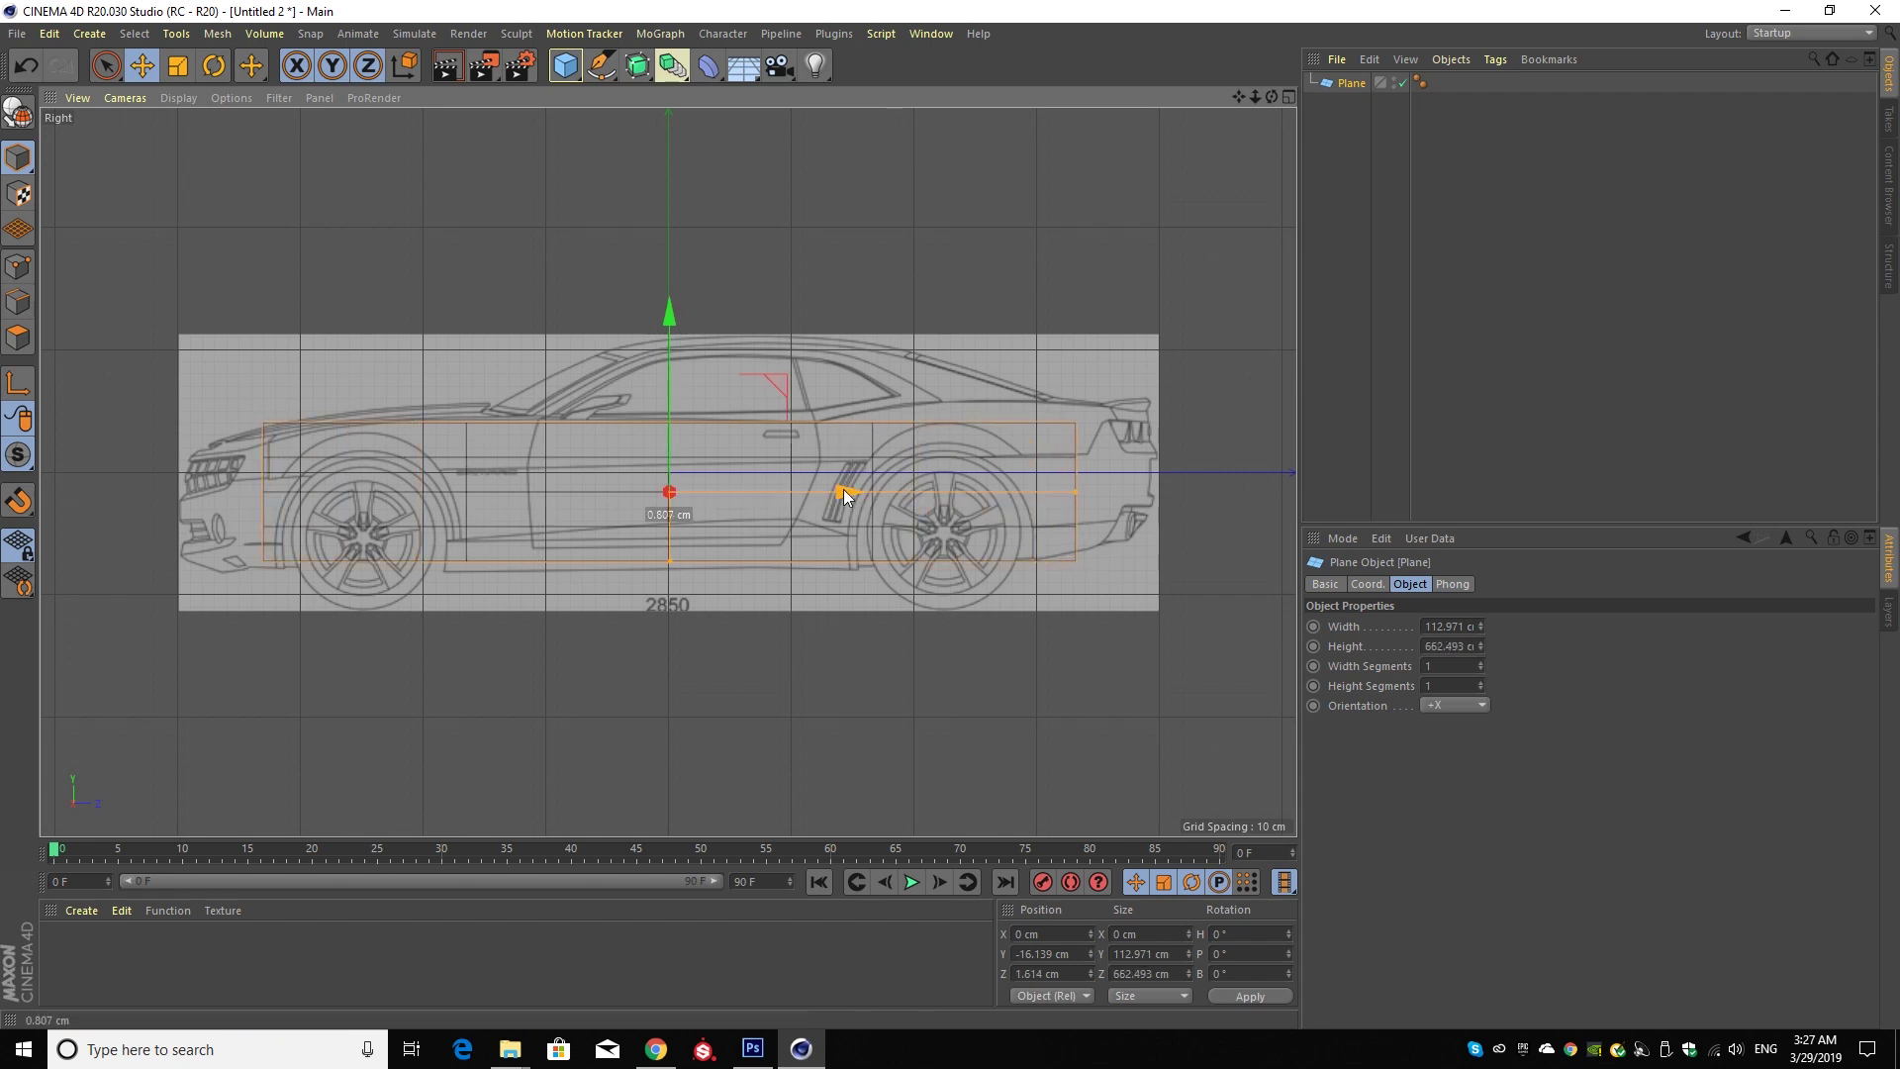
{"action": "left_click_drag", "start_coordinate": [667, 318], "coordinate": [667, 325]}
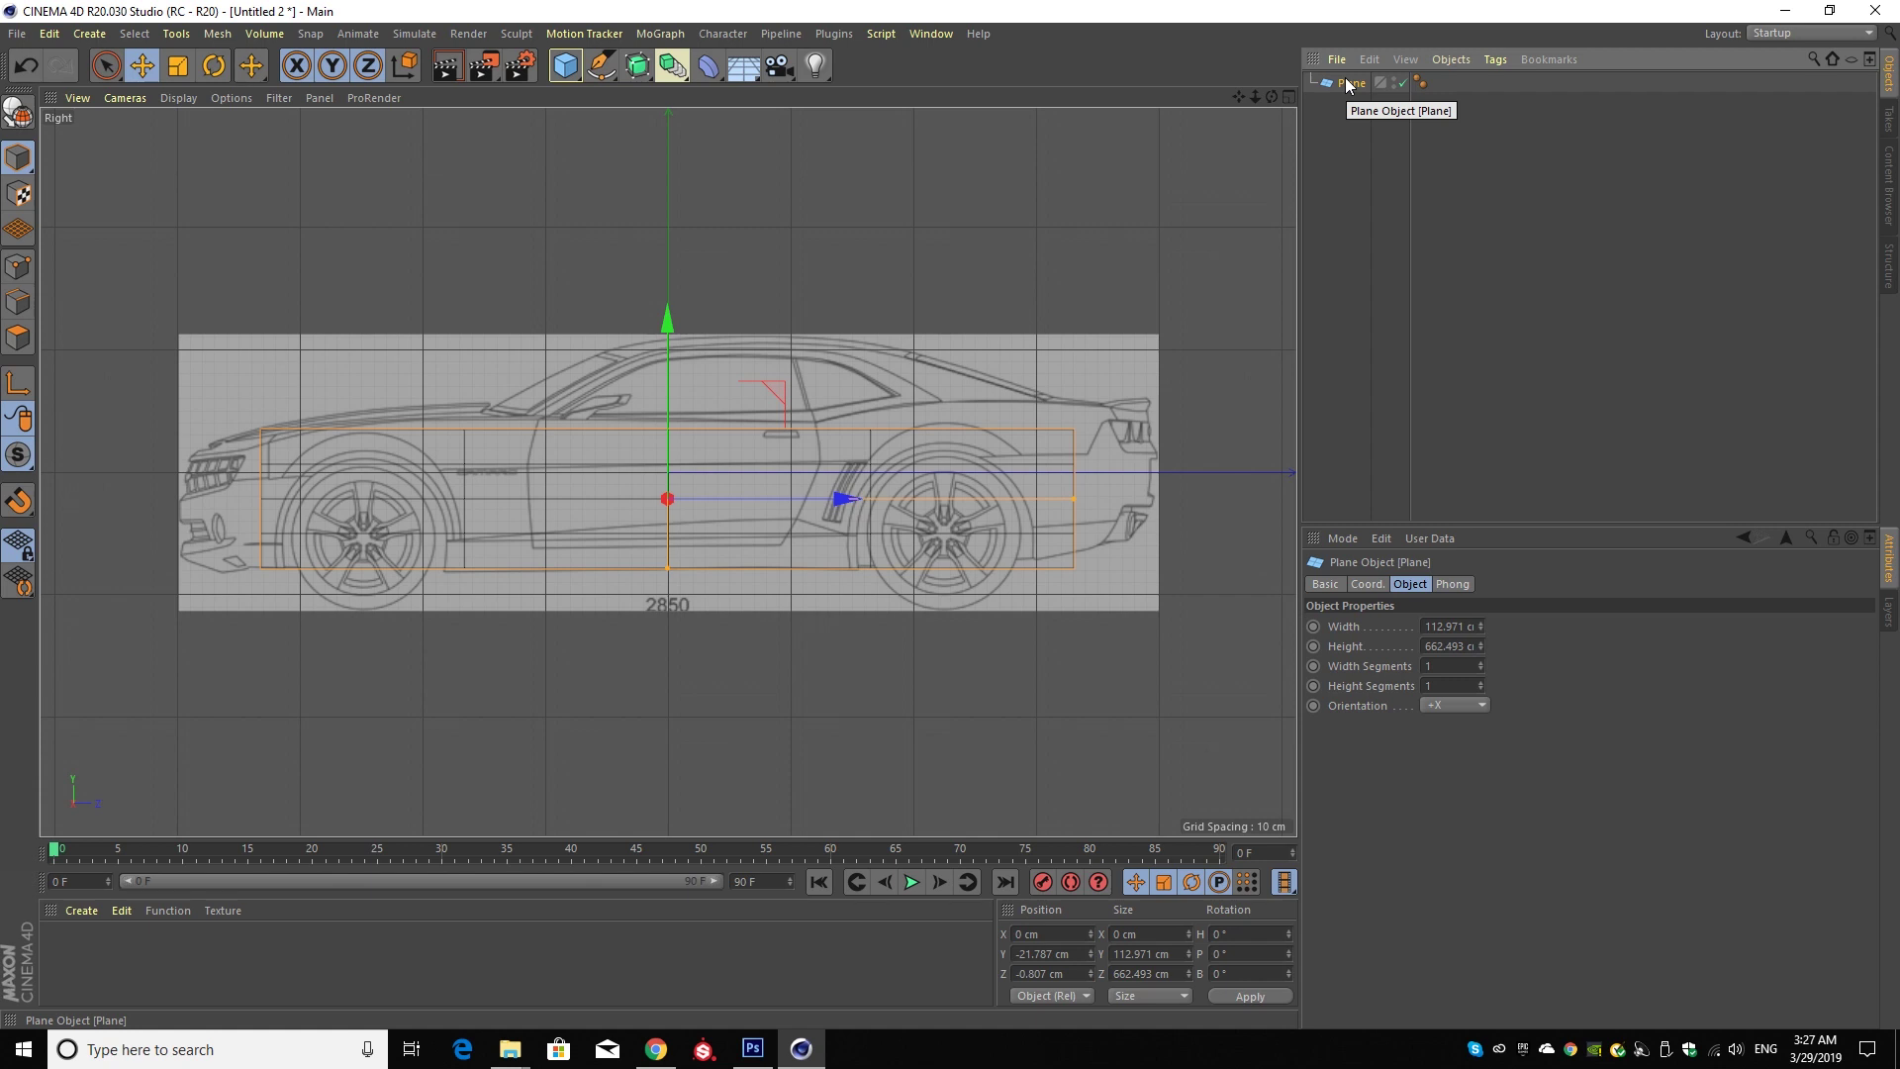
{"action": "key", "text": "c"}
{"action": "left_click", "coordinate": [18, 338]}
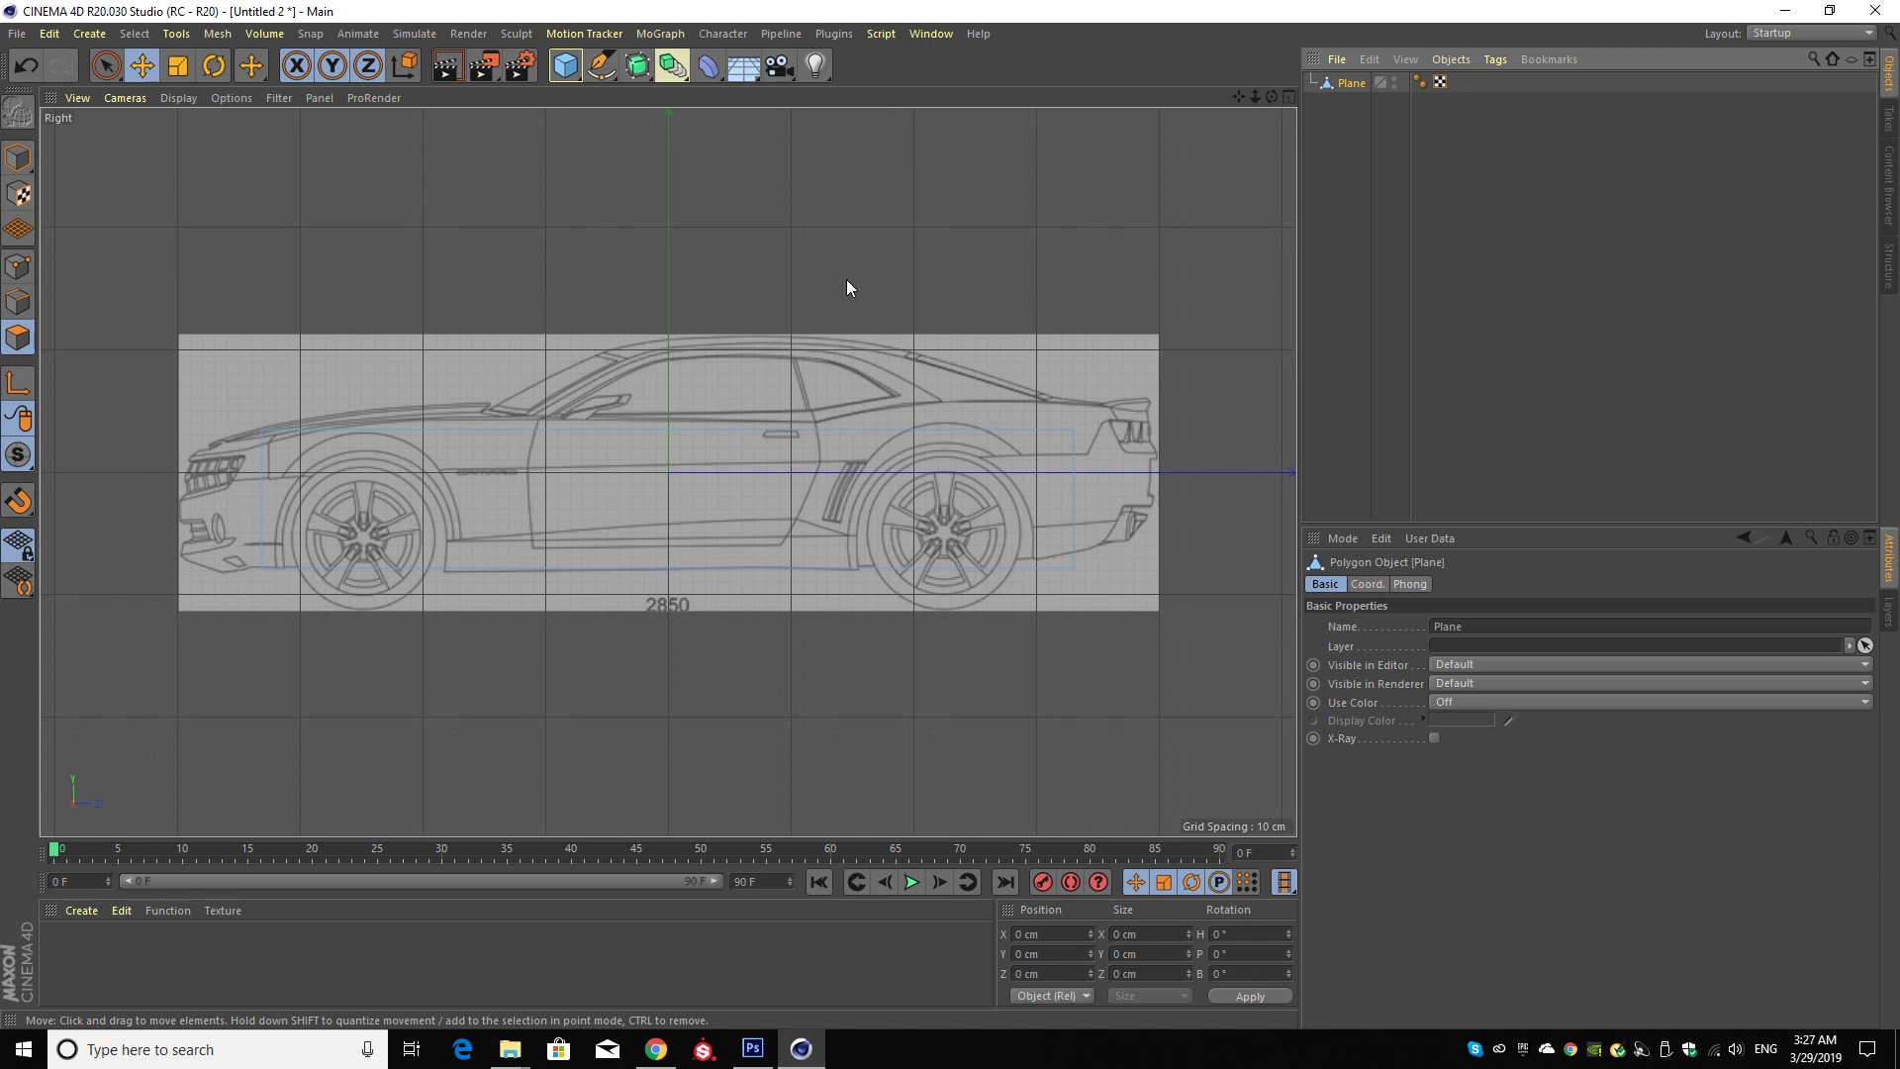
- Use Loop/Path Cut to add vertical cuts at the rear, rear wheel arch, behind the front wheel, and front bumper
{"action": "right_click", "coordinate": [958, 288]}
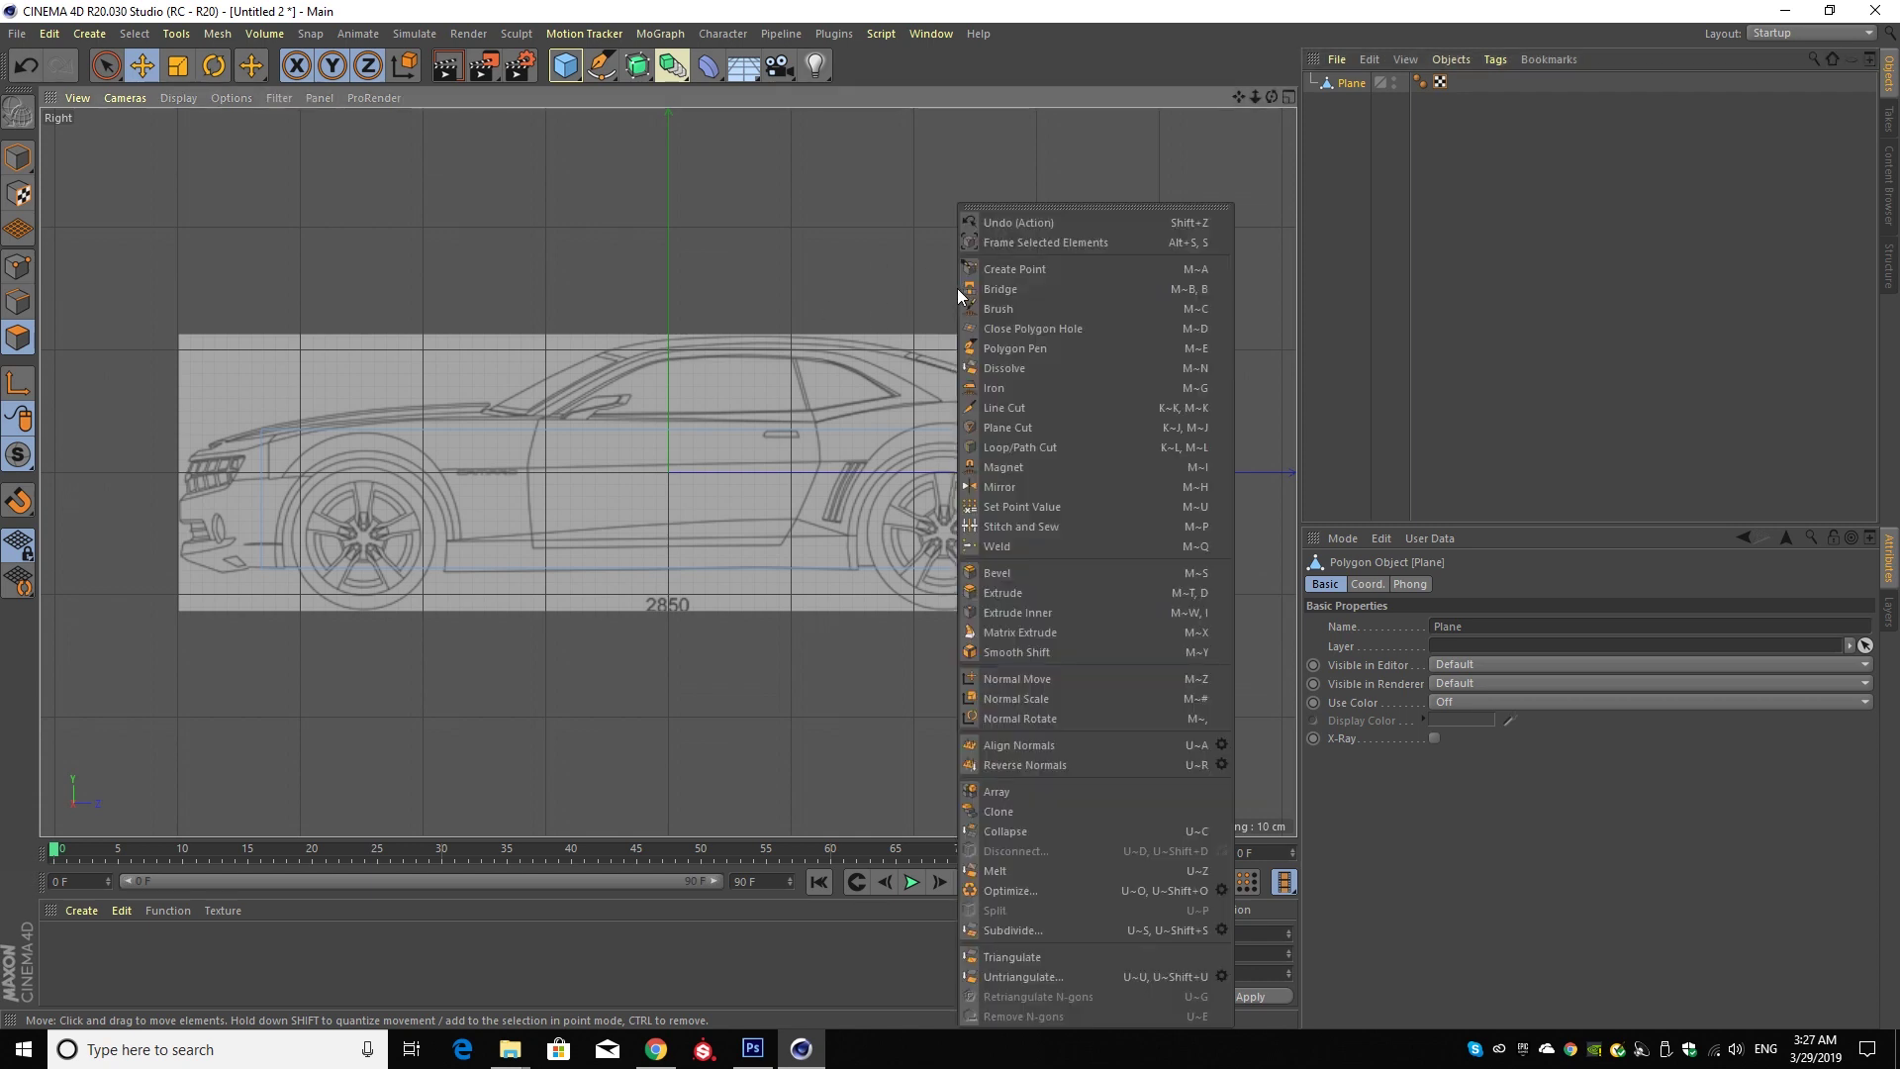
{"action": "left_click", "coordinate": [1006, 452]}
{"action": "scroll", "coordinate": [1055, 604], "scroll_direction": "up", "scroll_amount": 1}
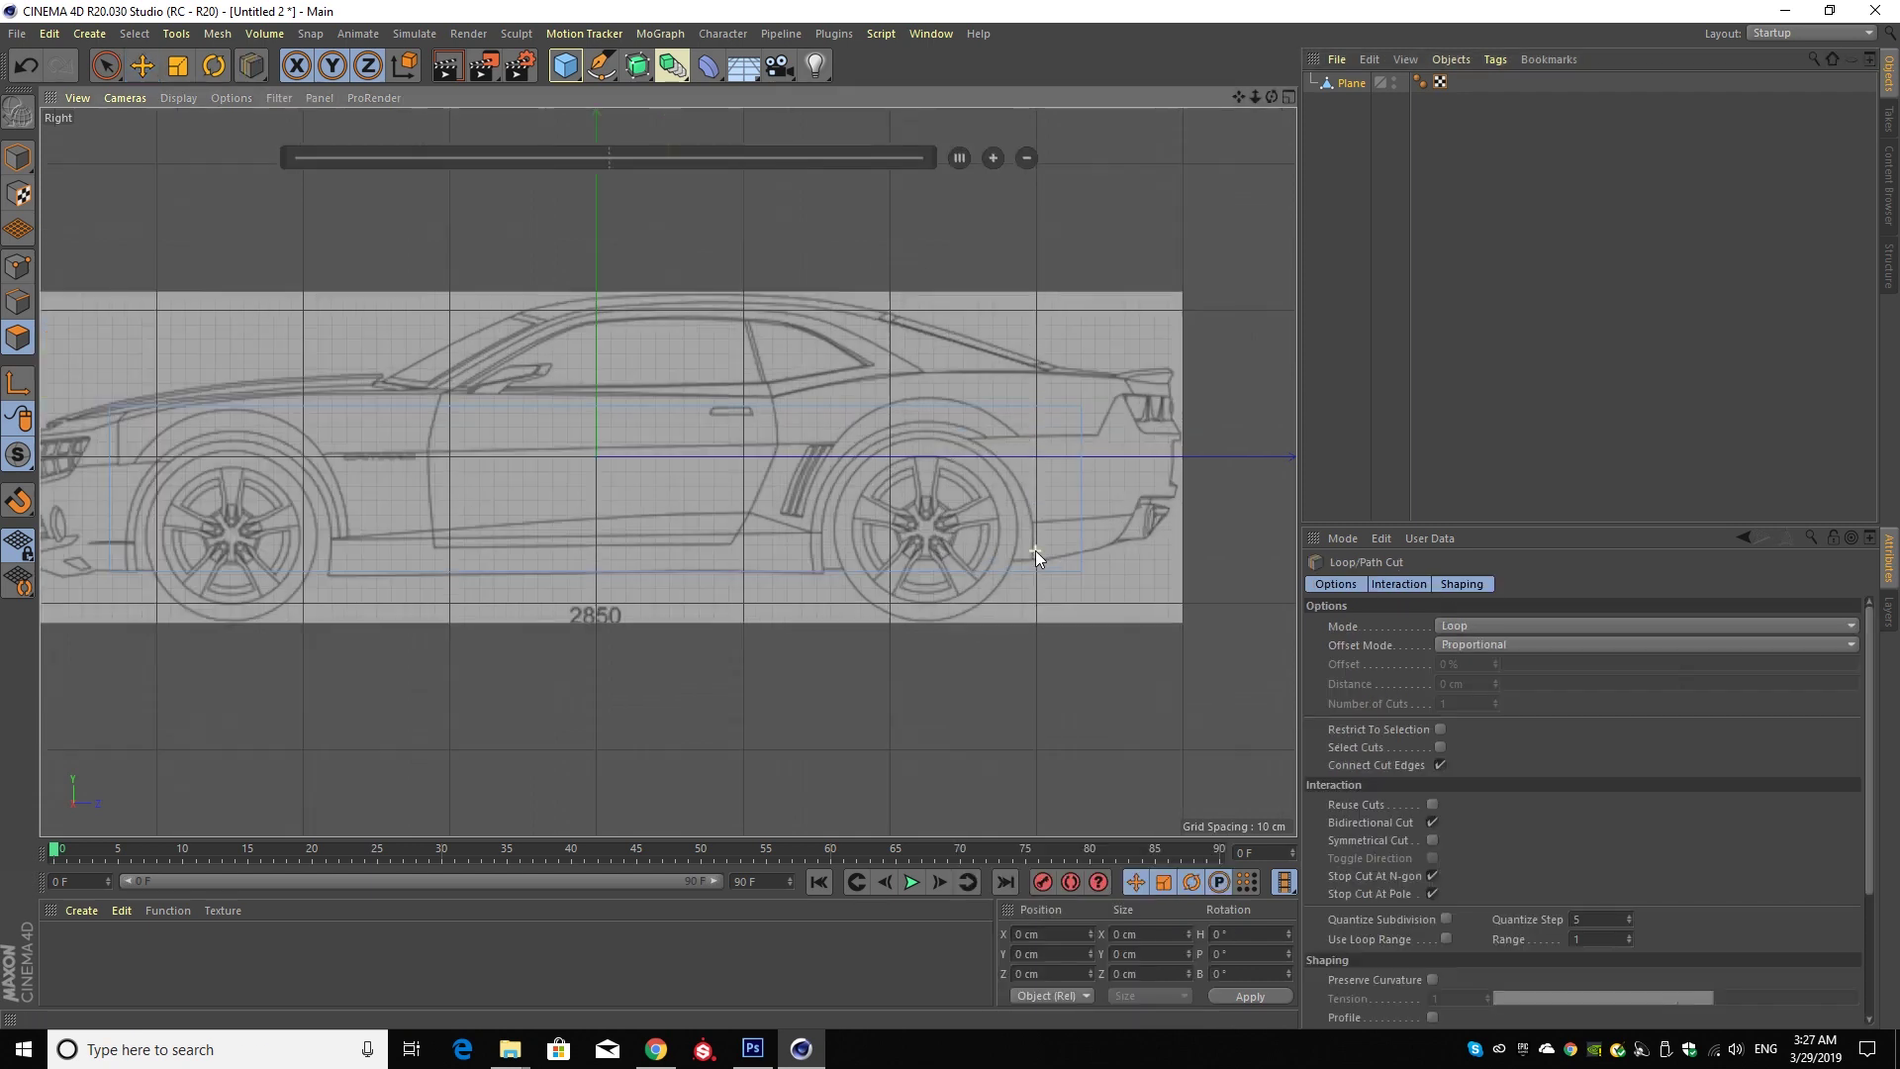
{"action": "scroll", "coordinate": [1036, 550], "scroll_direction": "up", "scroll_amount": 3}
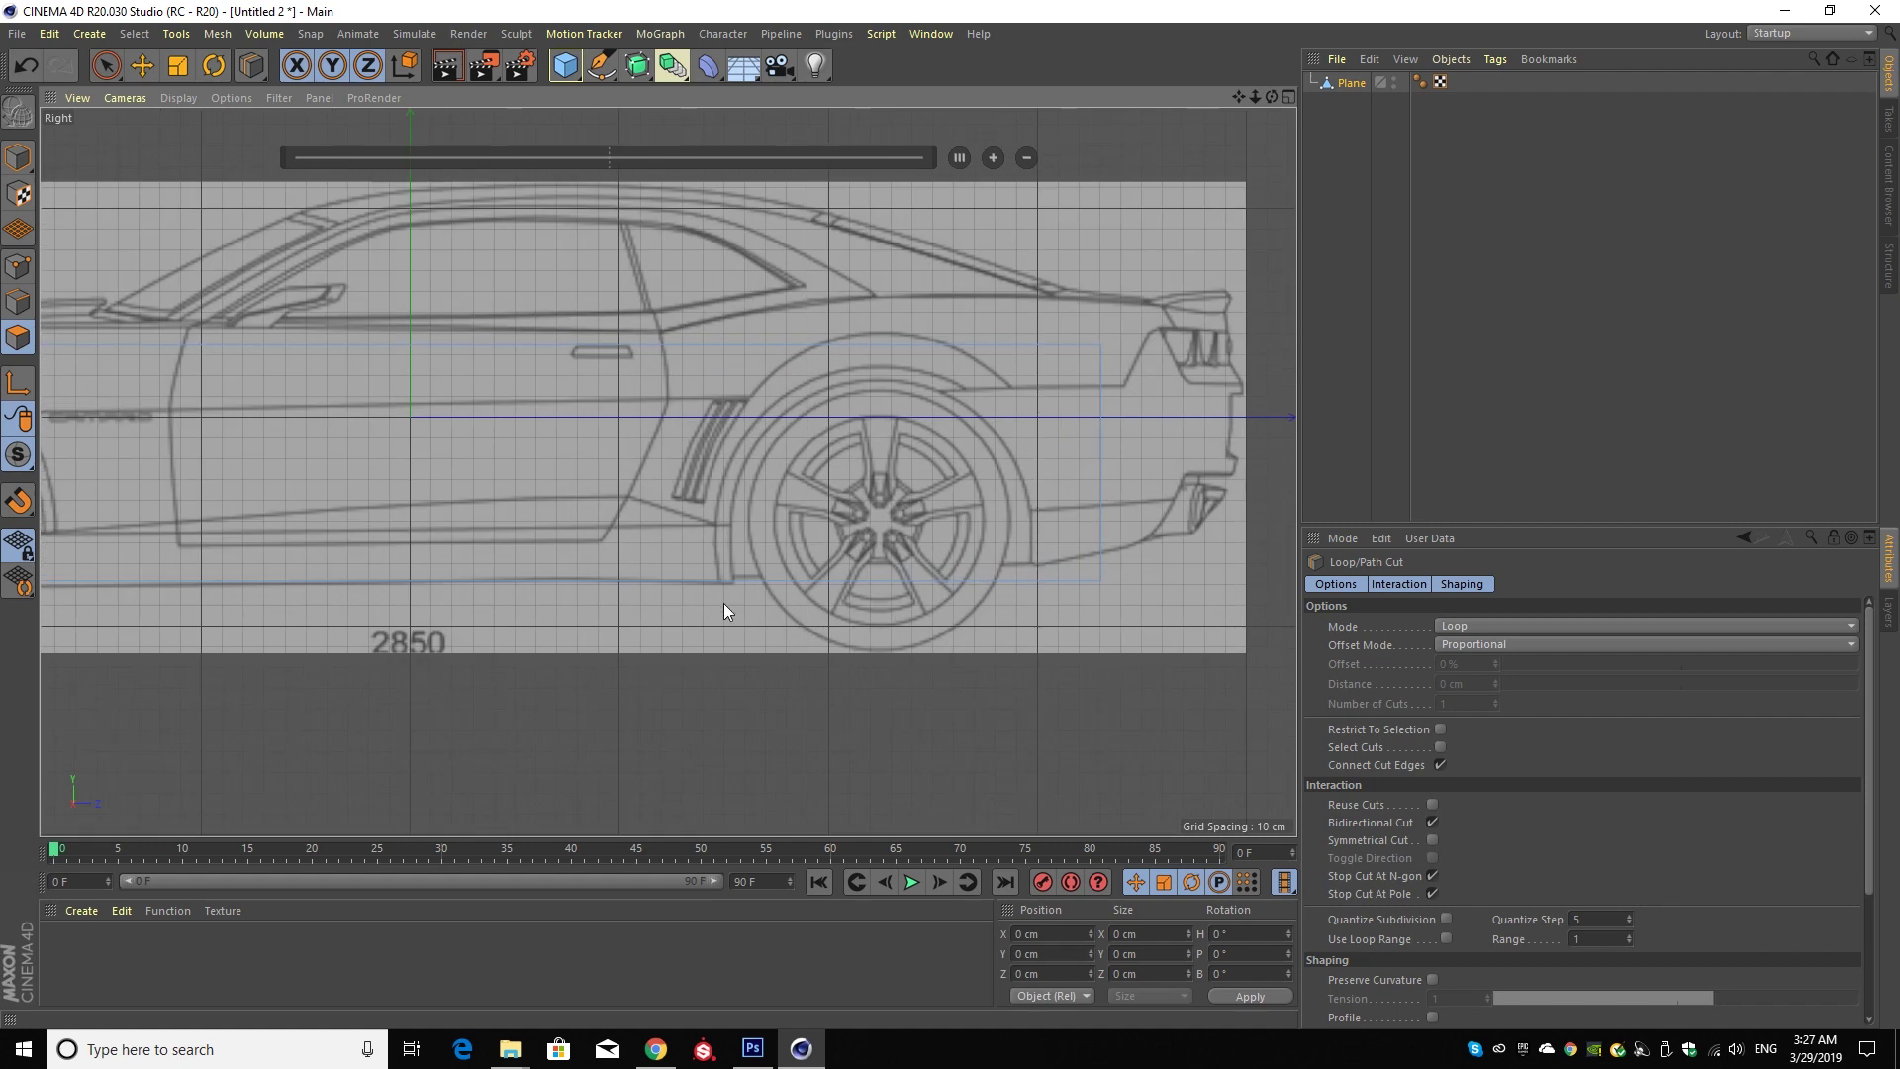
{"action": "left_click", "coordinate": [1030, 576]}
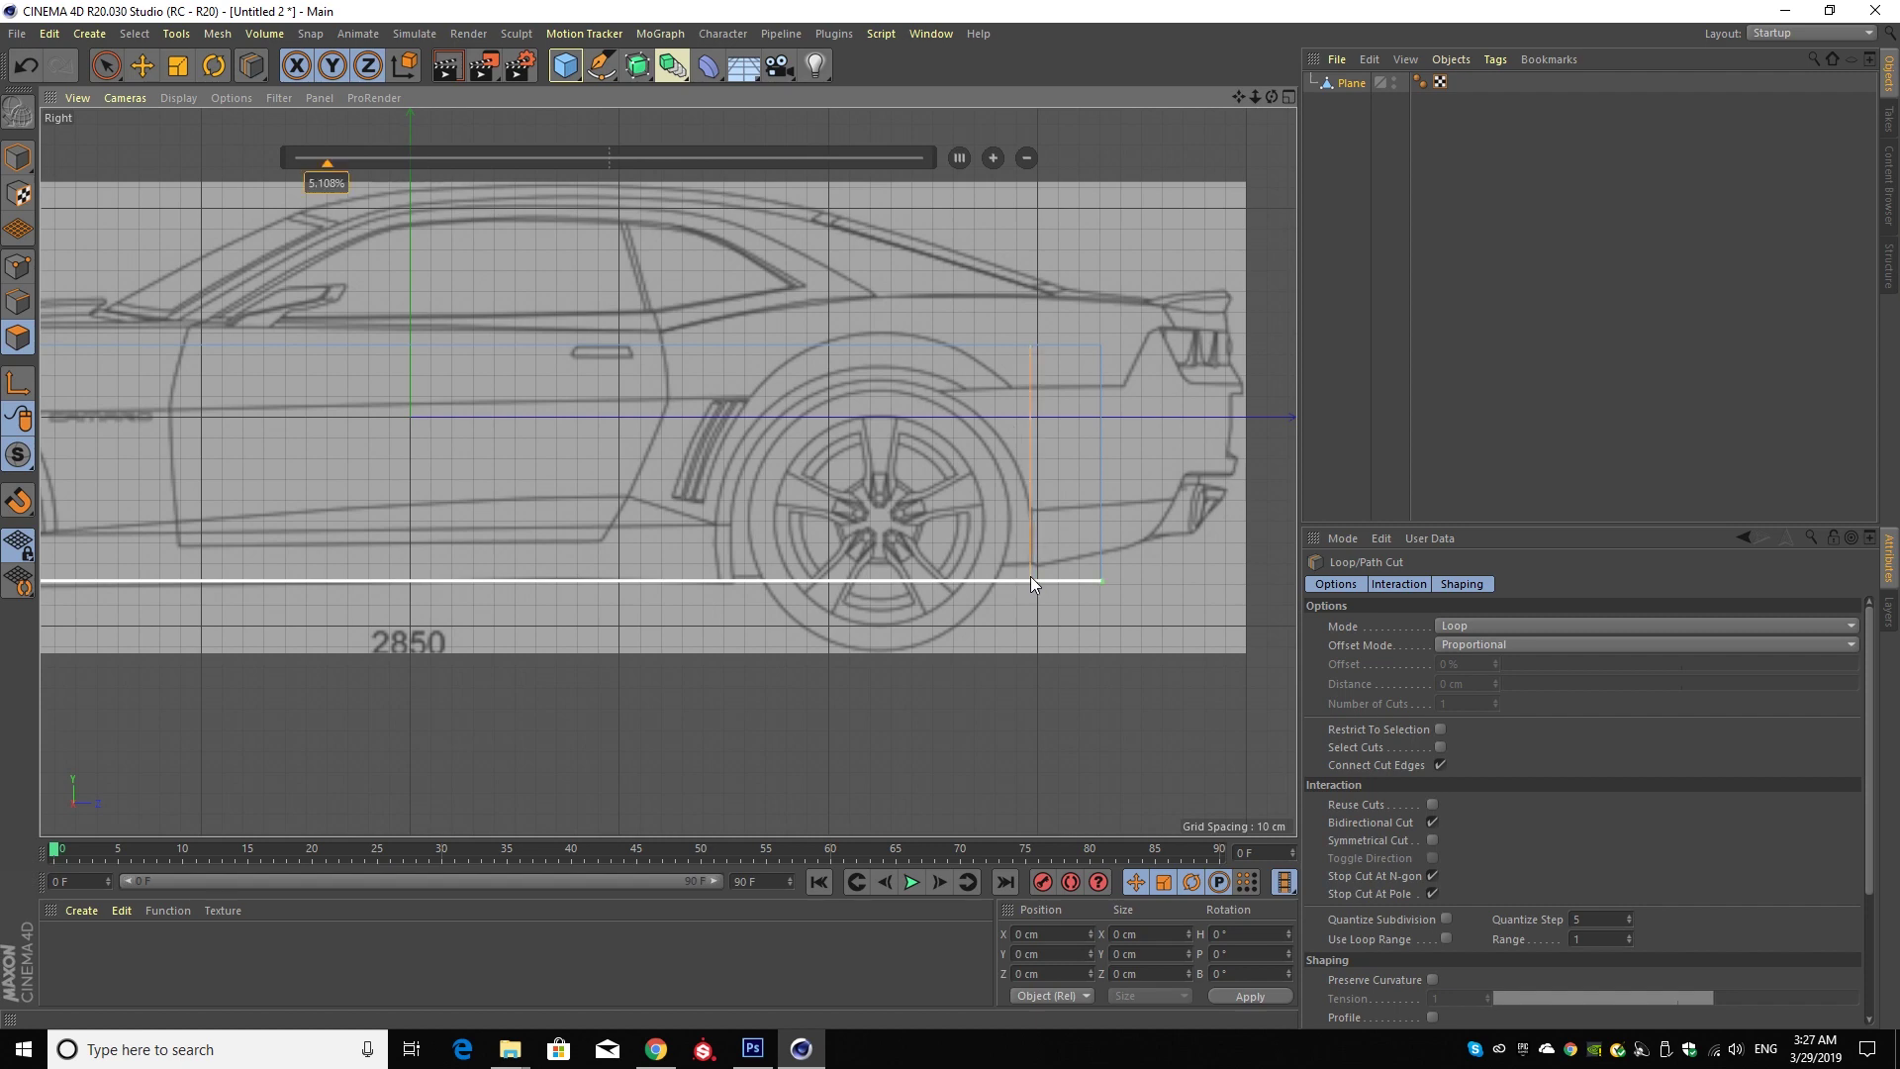
{"action": "left_click", "coordinate": [733, 584]}
{"action": "left_click_drag", "start_coordinate": [1235, 96], "coordinate": [519, 532]}
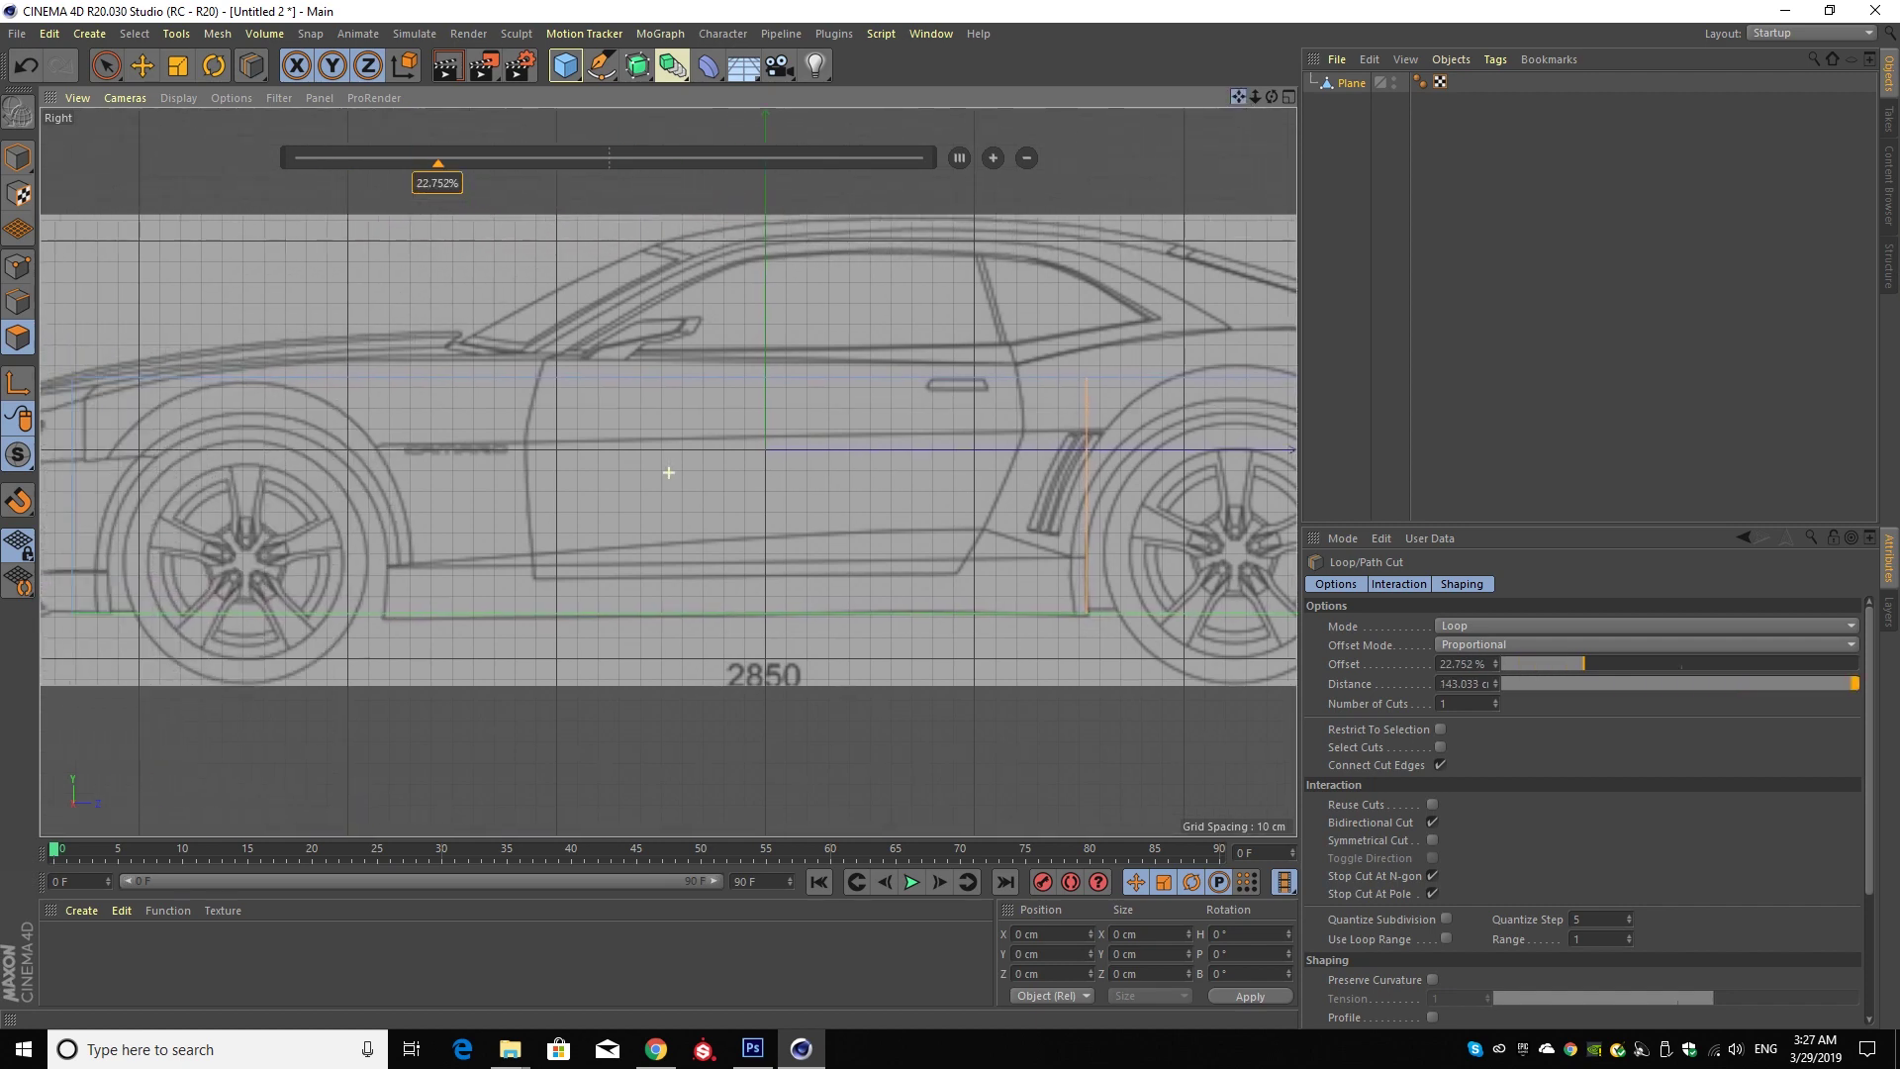
{"action": "left_click", "coordinate": [419, 608]}
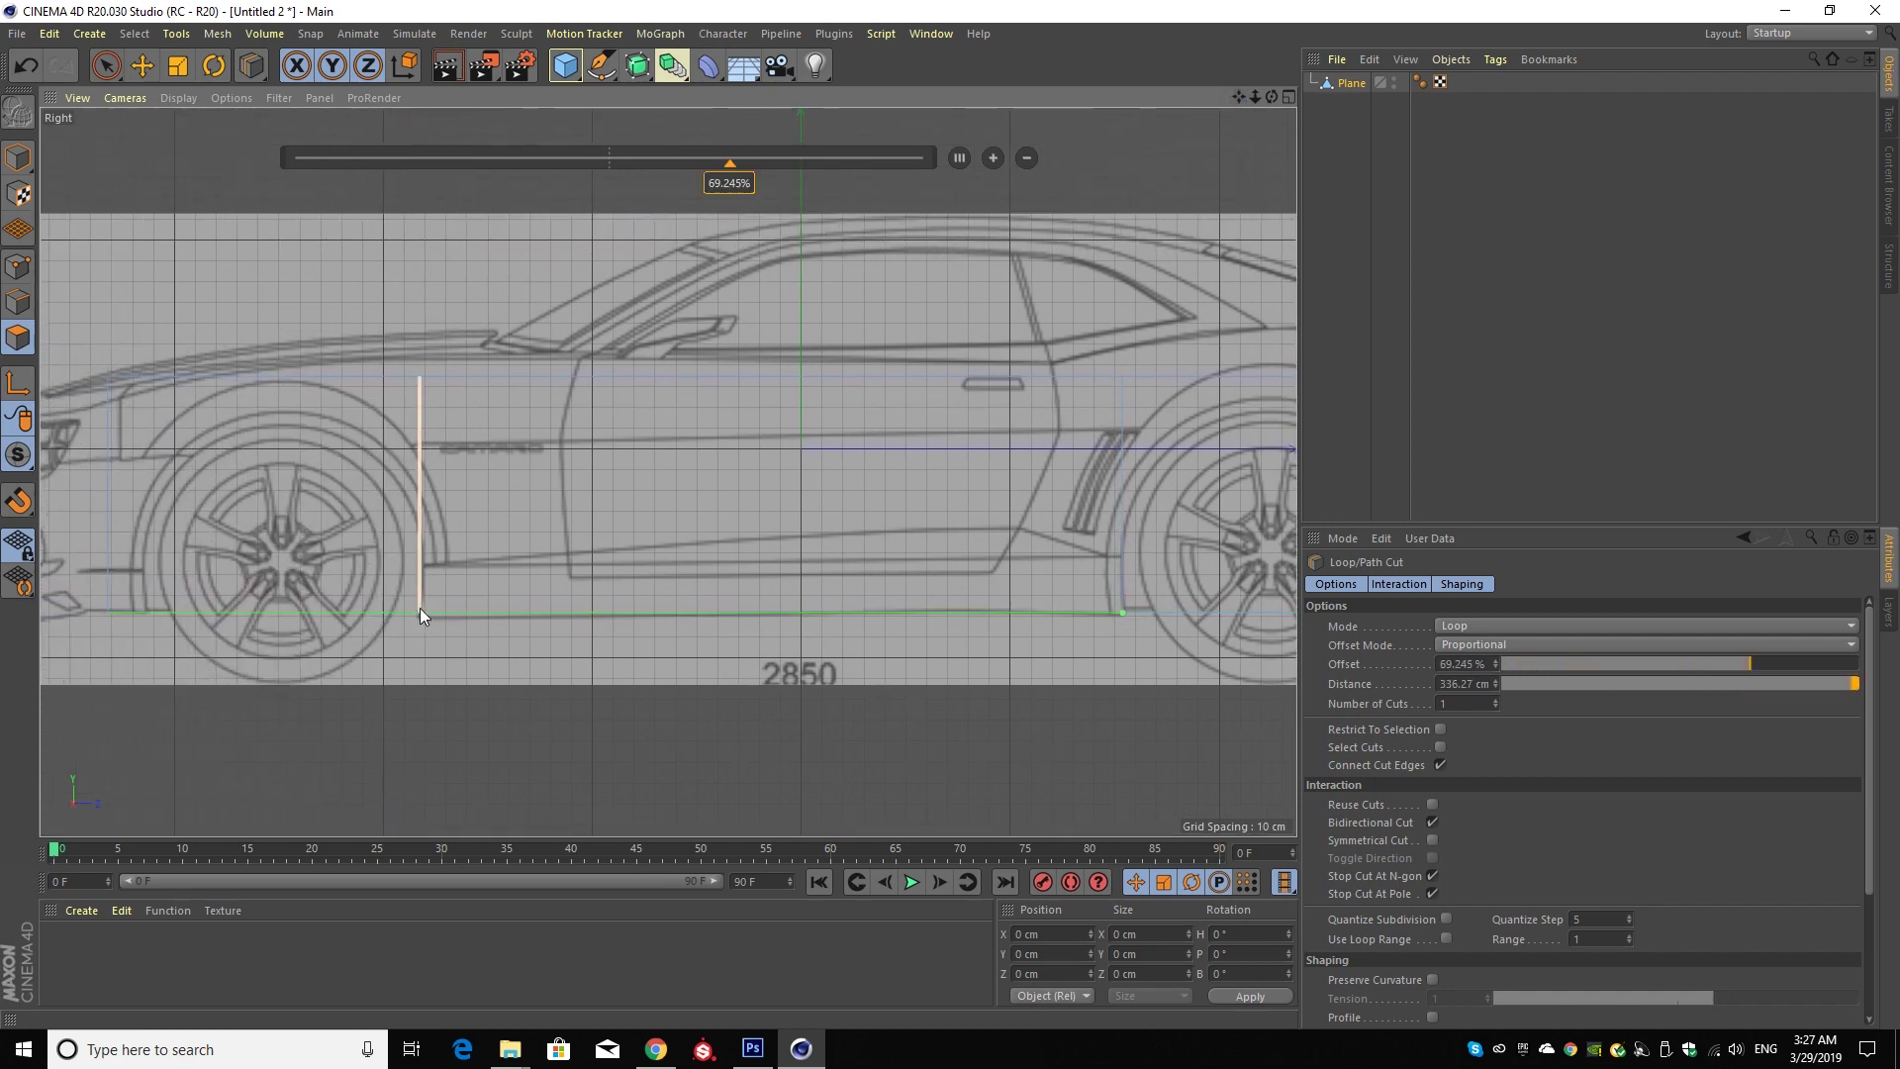
{"action": "left_click", "coordinate": [146, 617]}
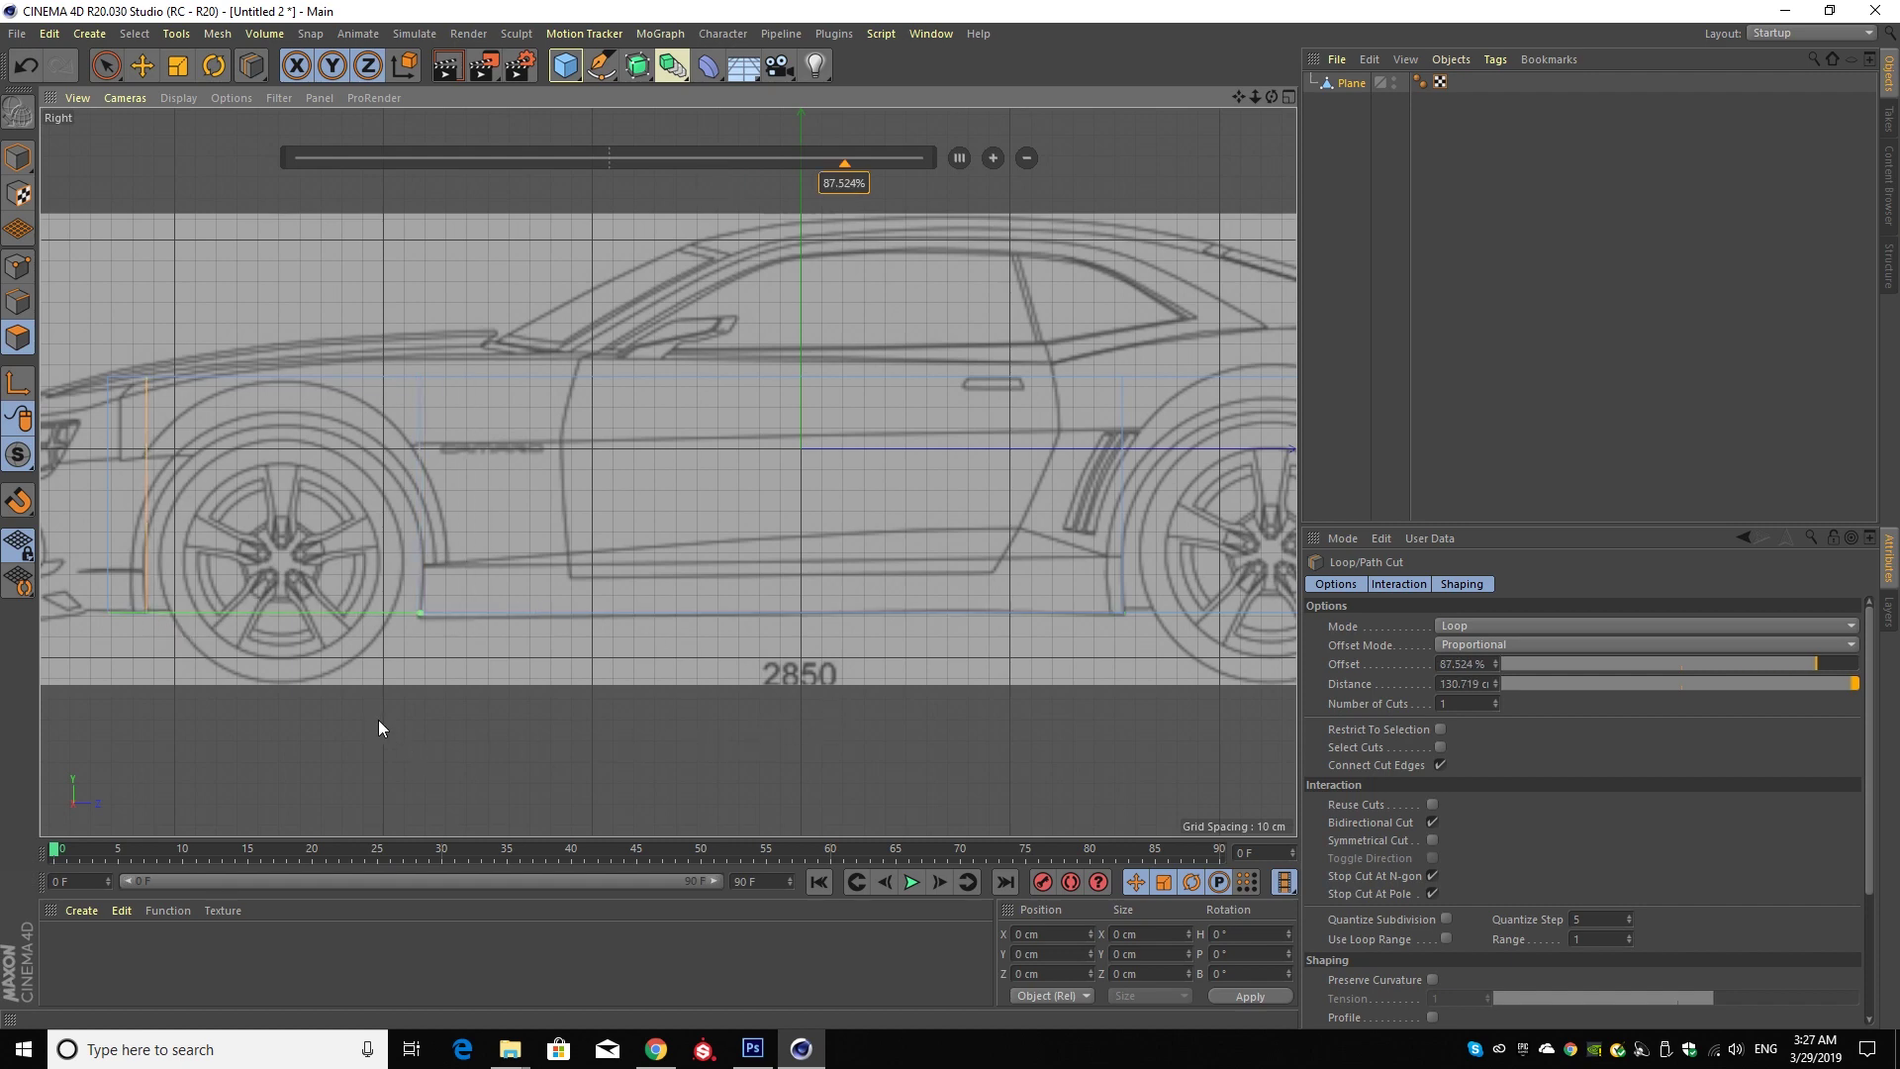
- Add loop cuts through both wheel centres and at the door's front and rear edges
{"action": "left_click", "coordinate": [281, 610]}
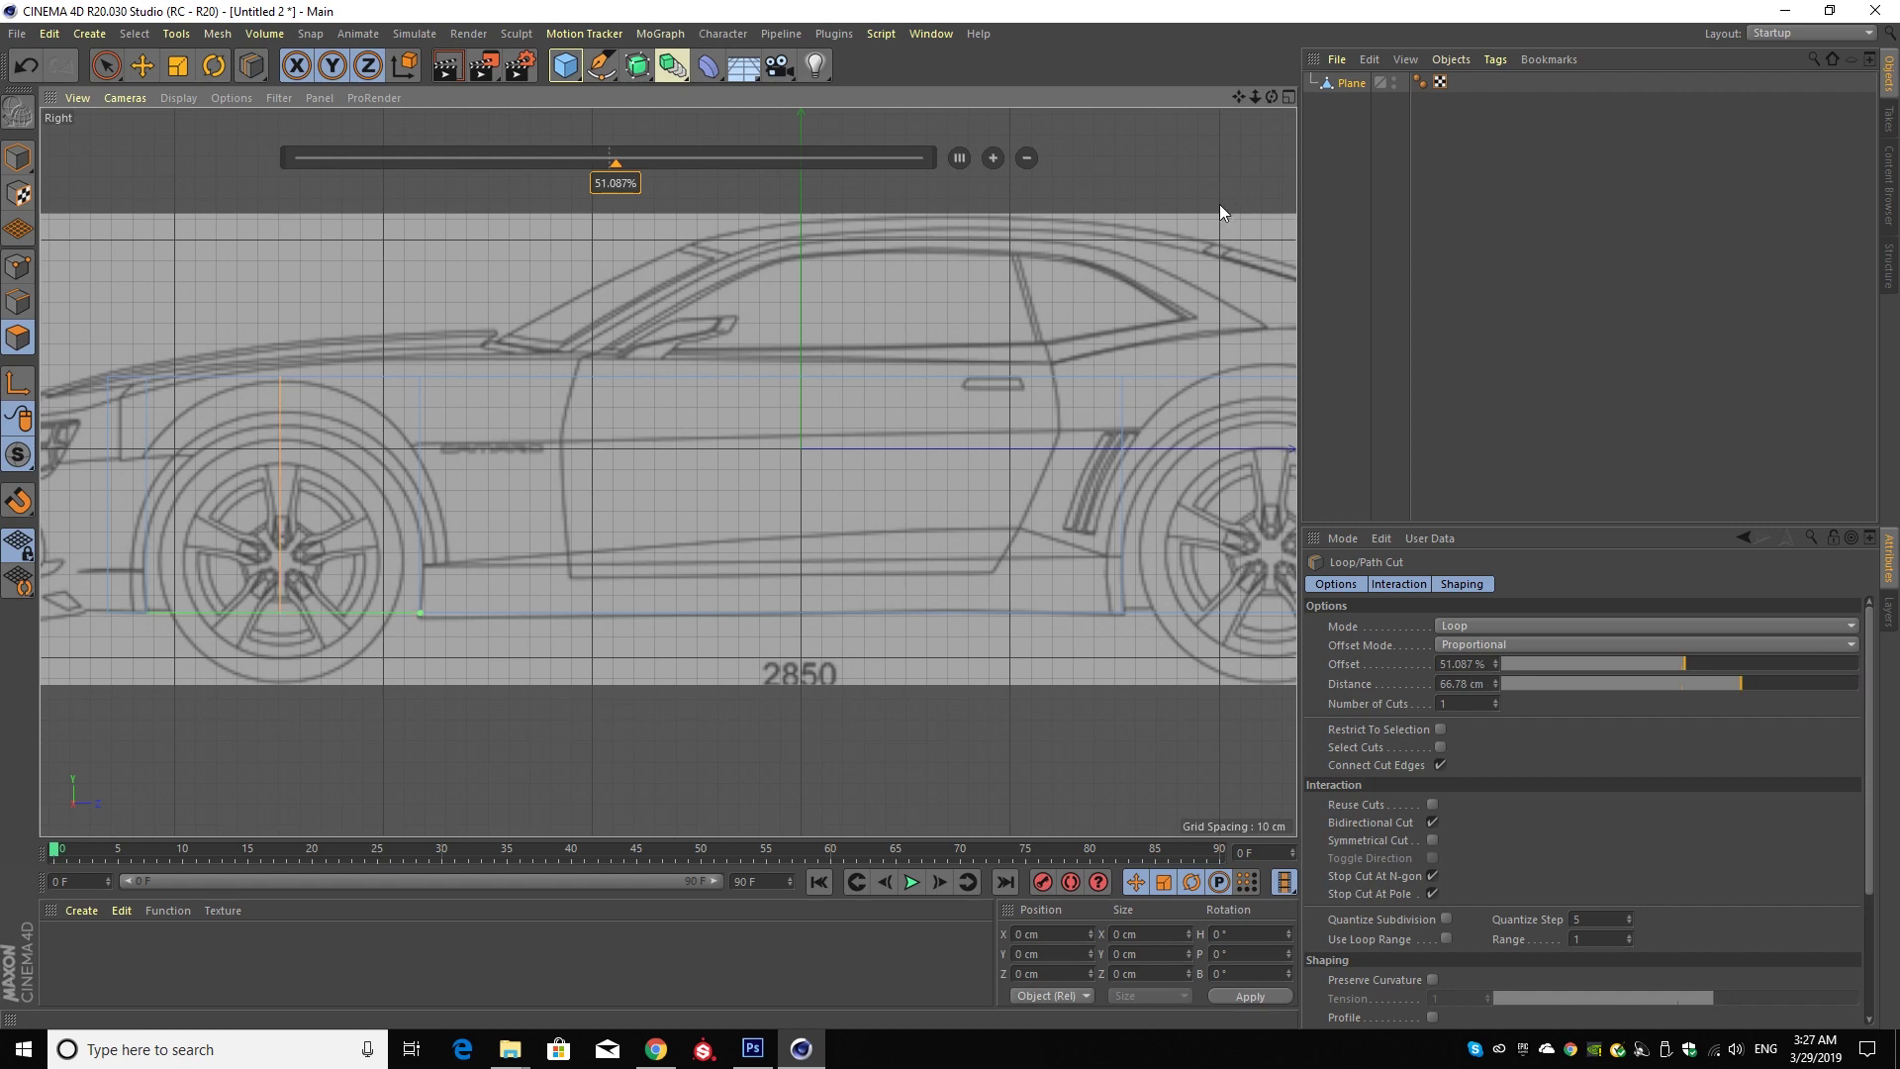
{"action": "left_click_drag", "start_coordinate": [1237, 97], "coordinate": [1043, 343]}
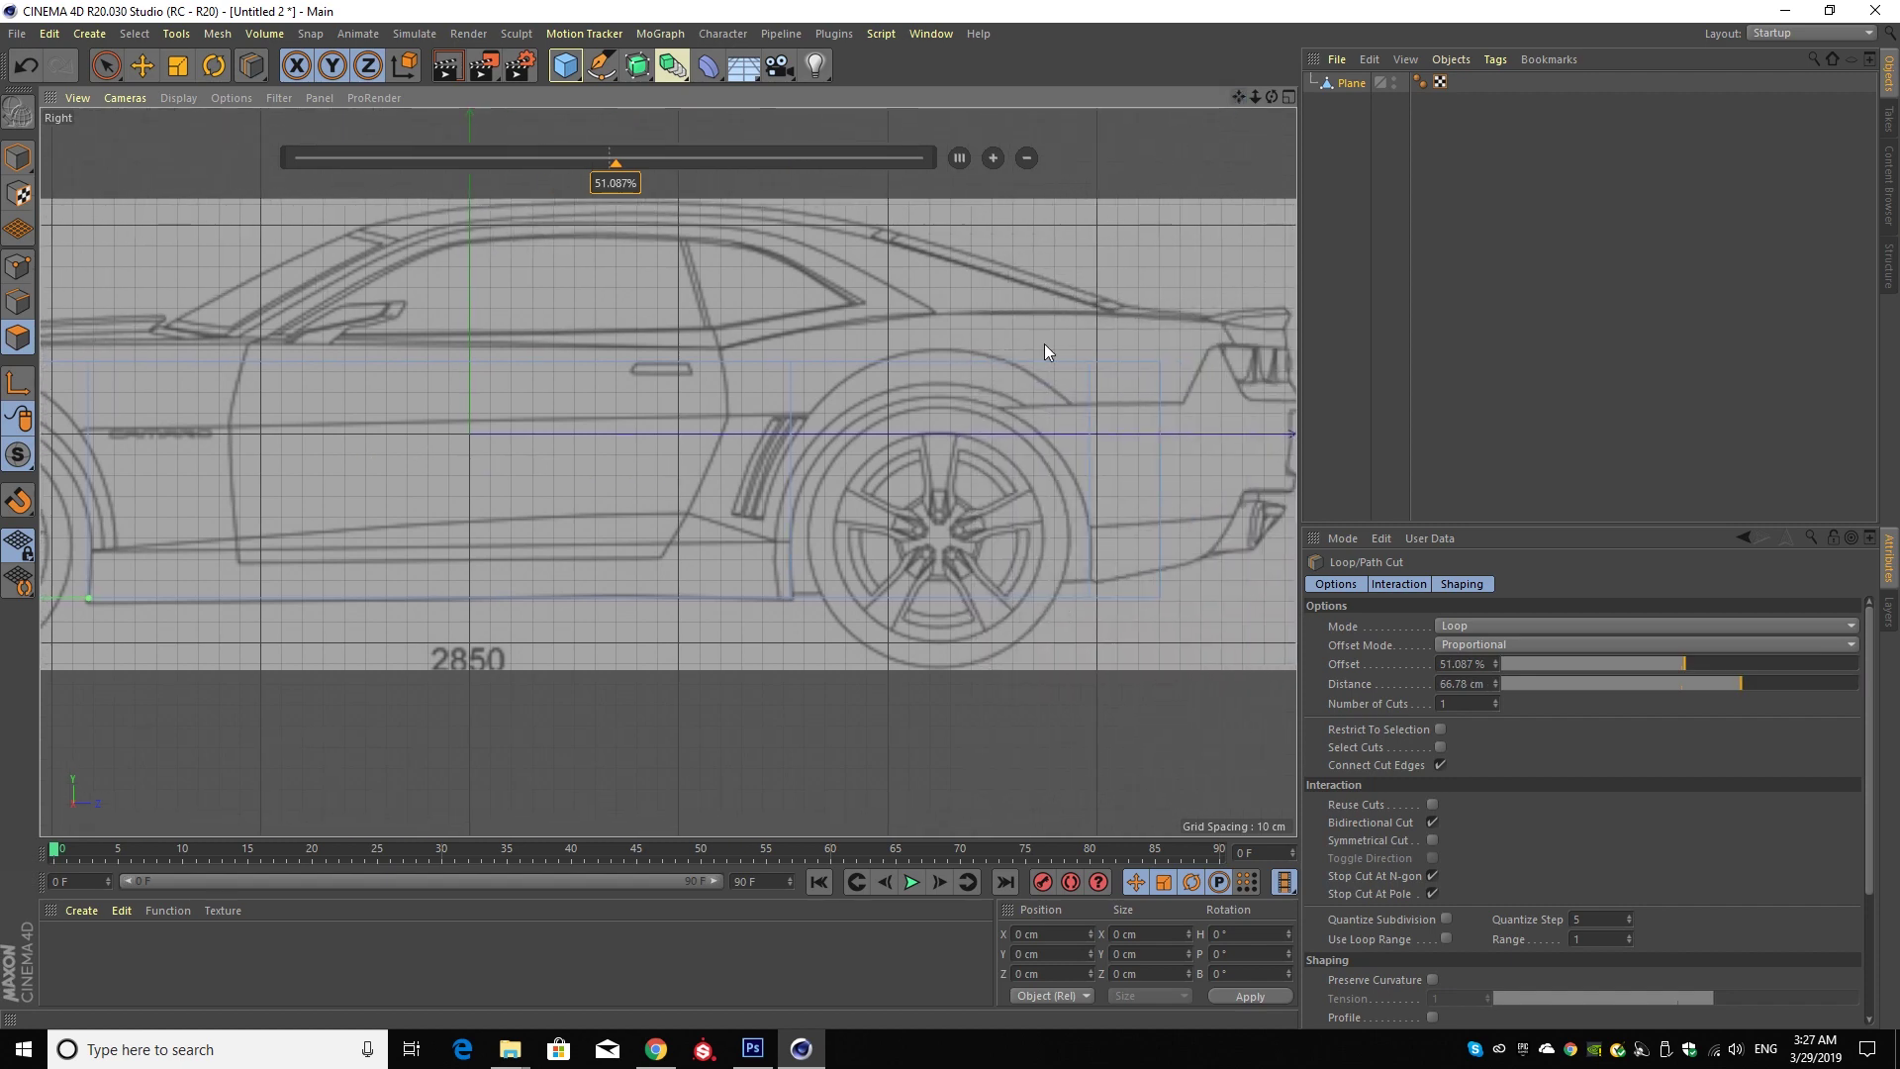
{"action": "left_click", "coordinate": [935, 592]}
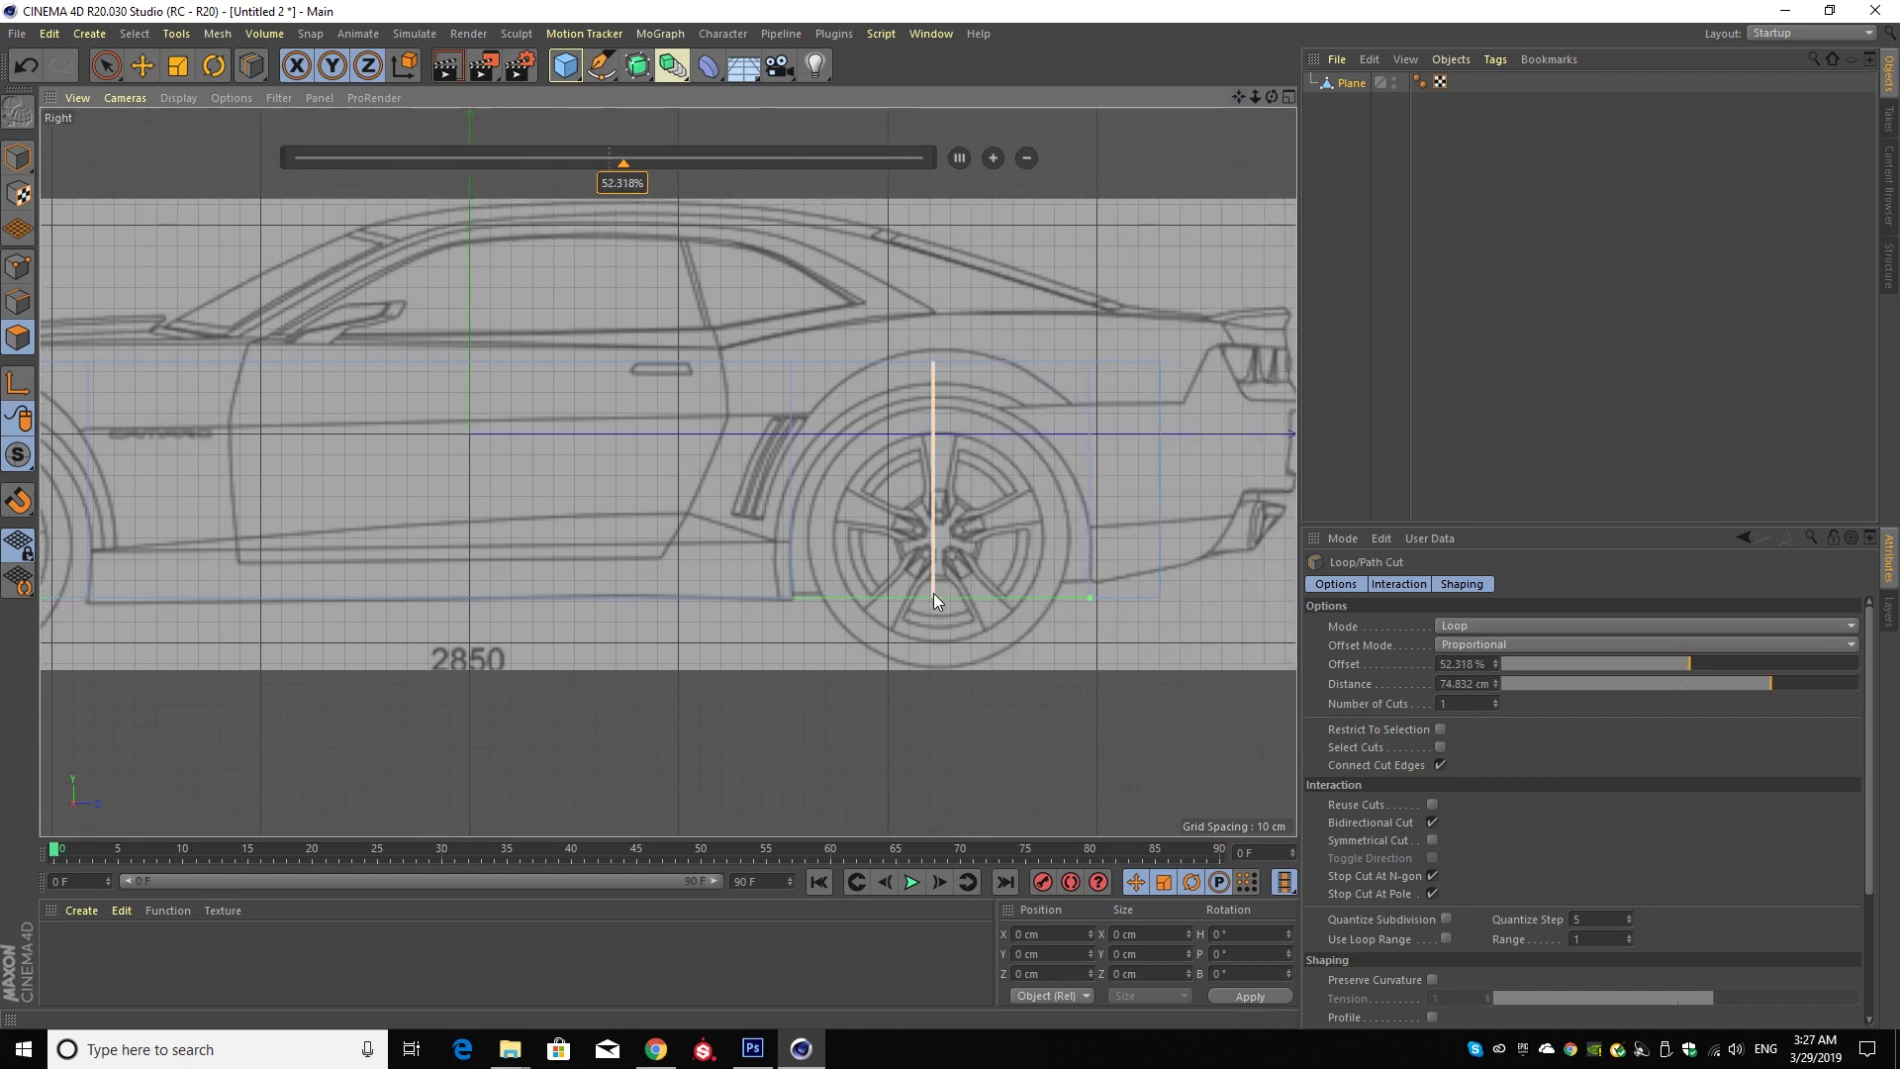
{"action": "mouse_move", "coordinate": [1237, 97]}
{"action": "left_mouse_down"}
{"action": "mouse_move", "coordinate": [670, 466]}
{"action": "mouse_move", "coordinate": [968, 591]}
{"action": "left_mouse_up"}
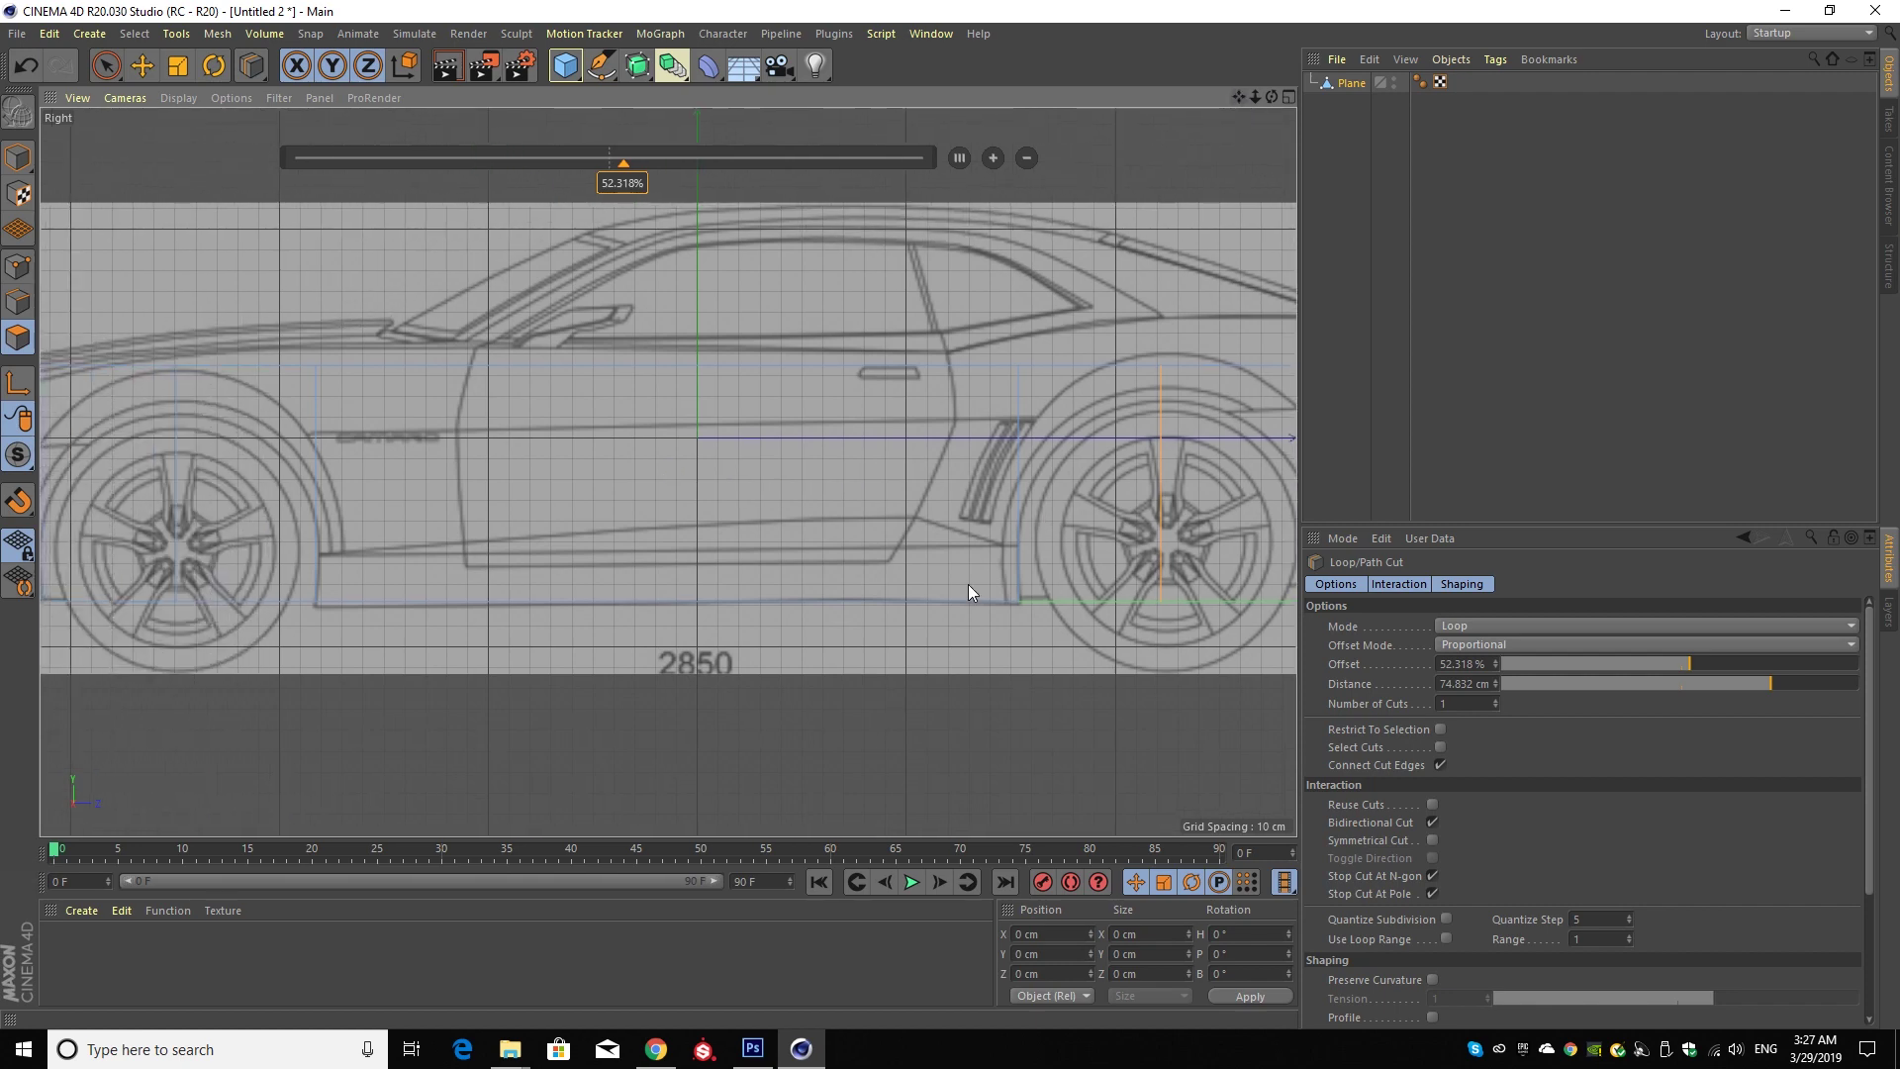
{"action": "left_click", "coordinate": [918, 597]}
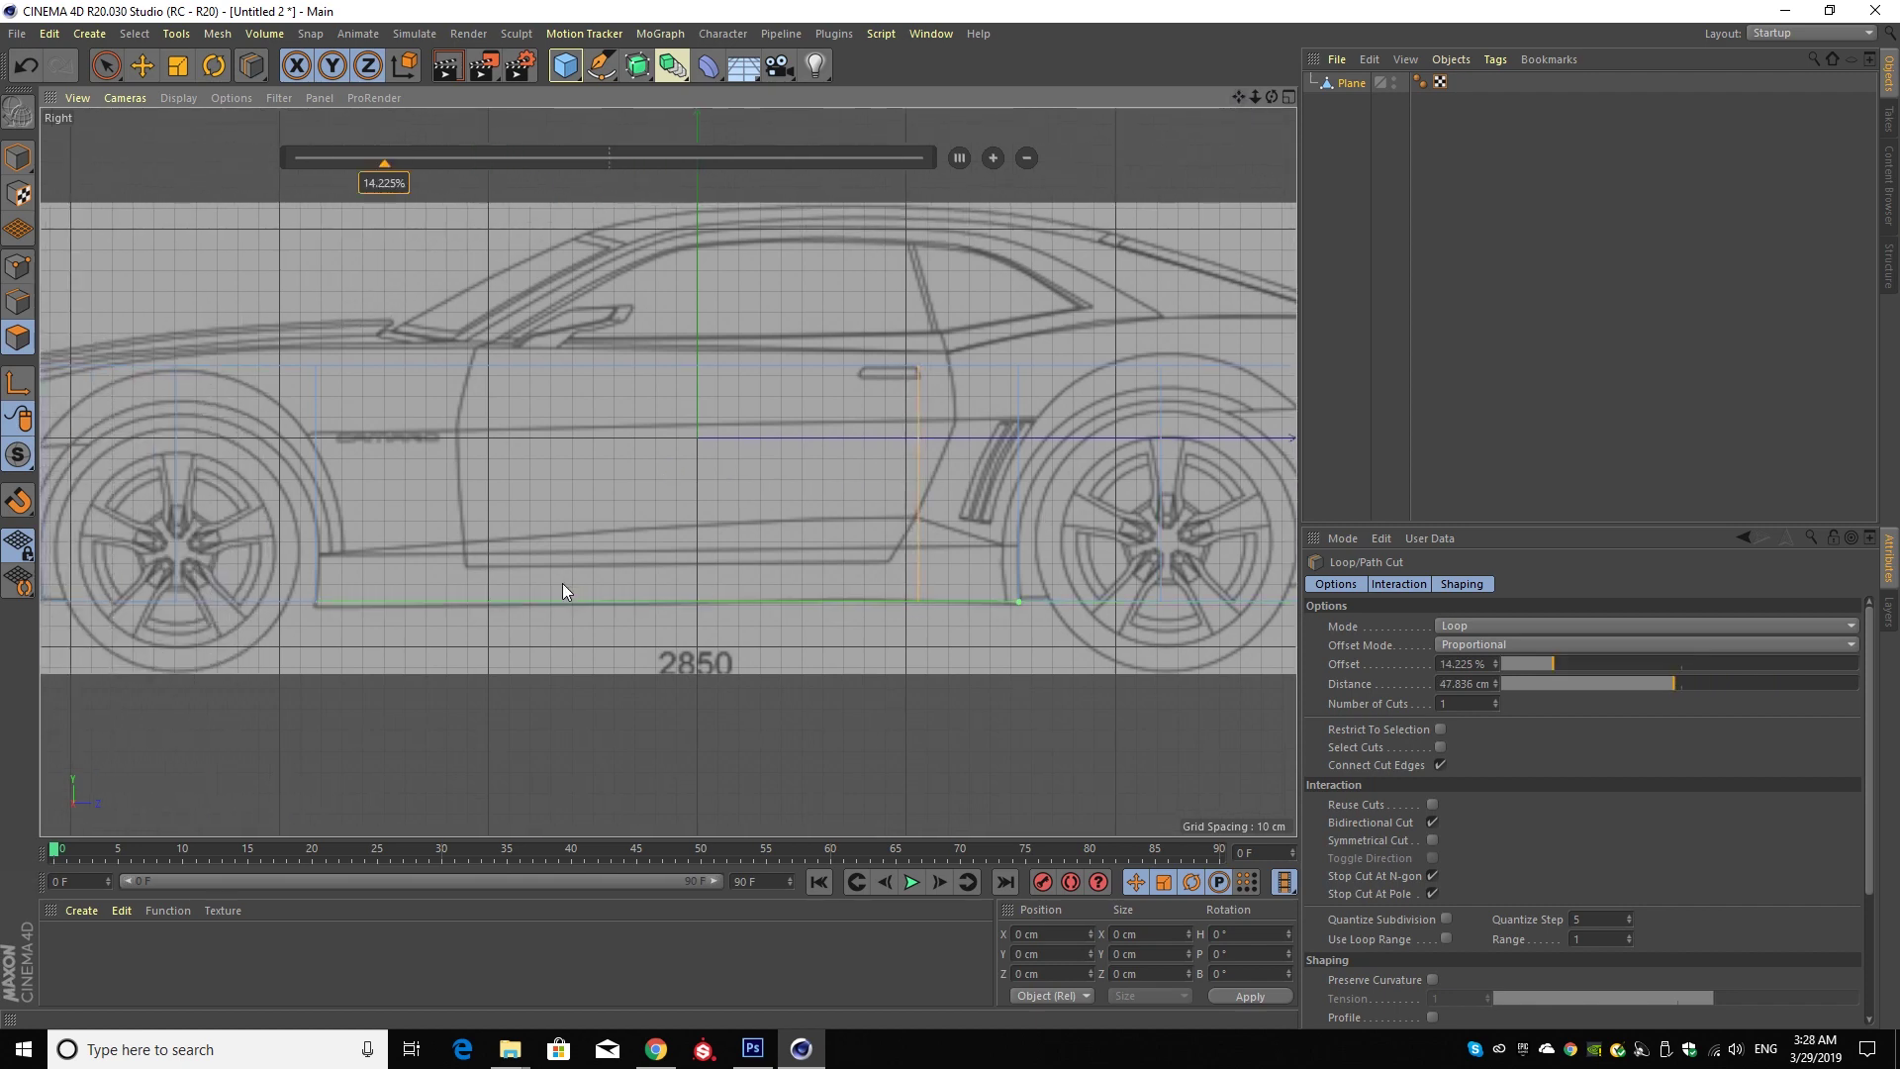
{"action": "left_click", "coordinate": [471, 595]}
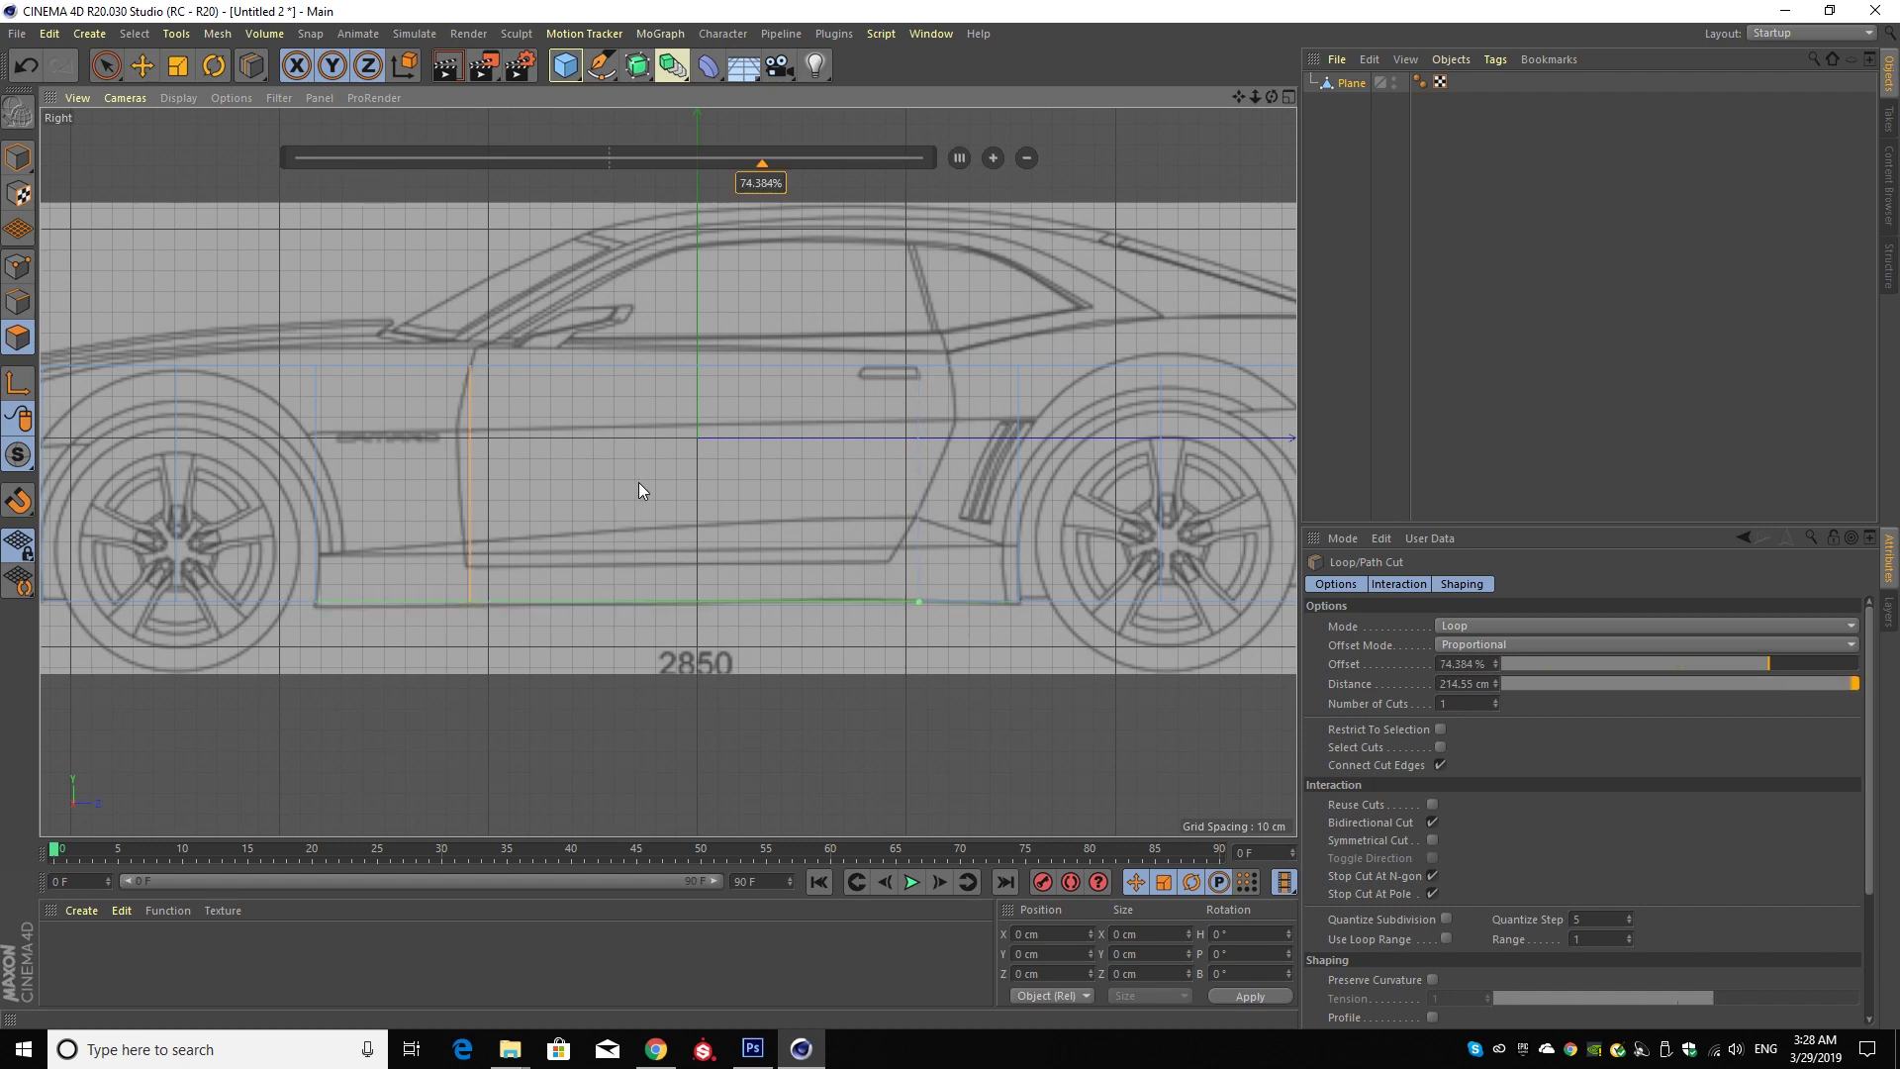
{"action": "scroll", "coordinate": [639, 483], "scroll_direction": "down", "scroll_amount": 3}
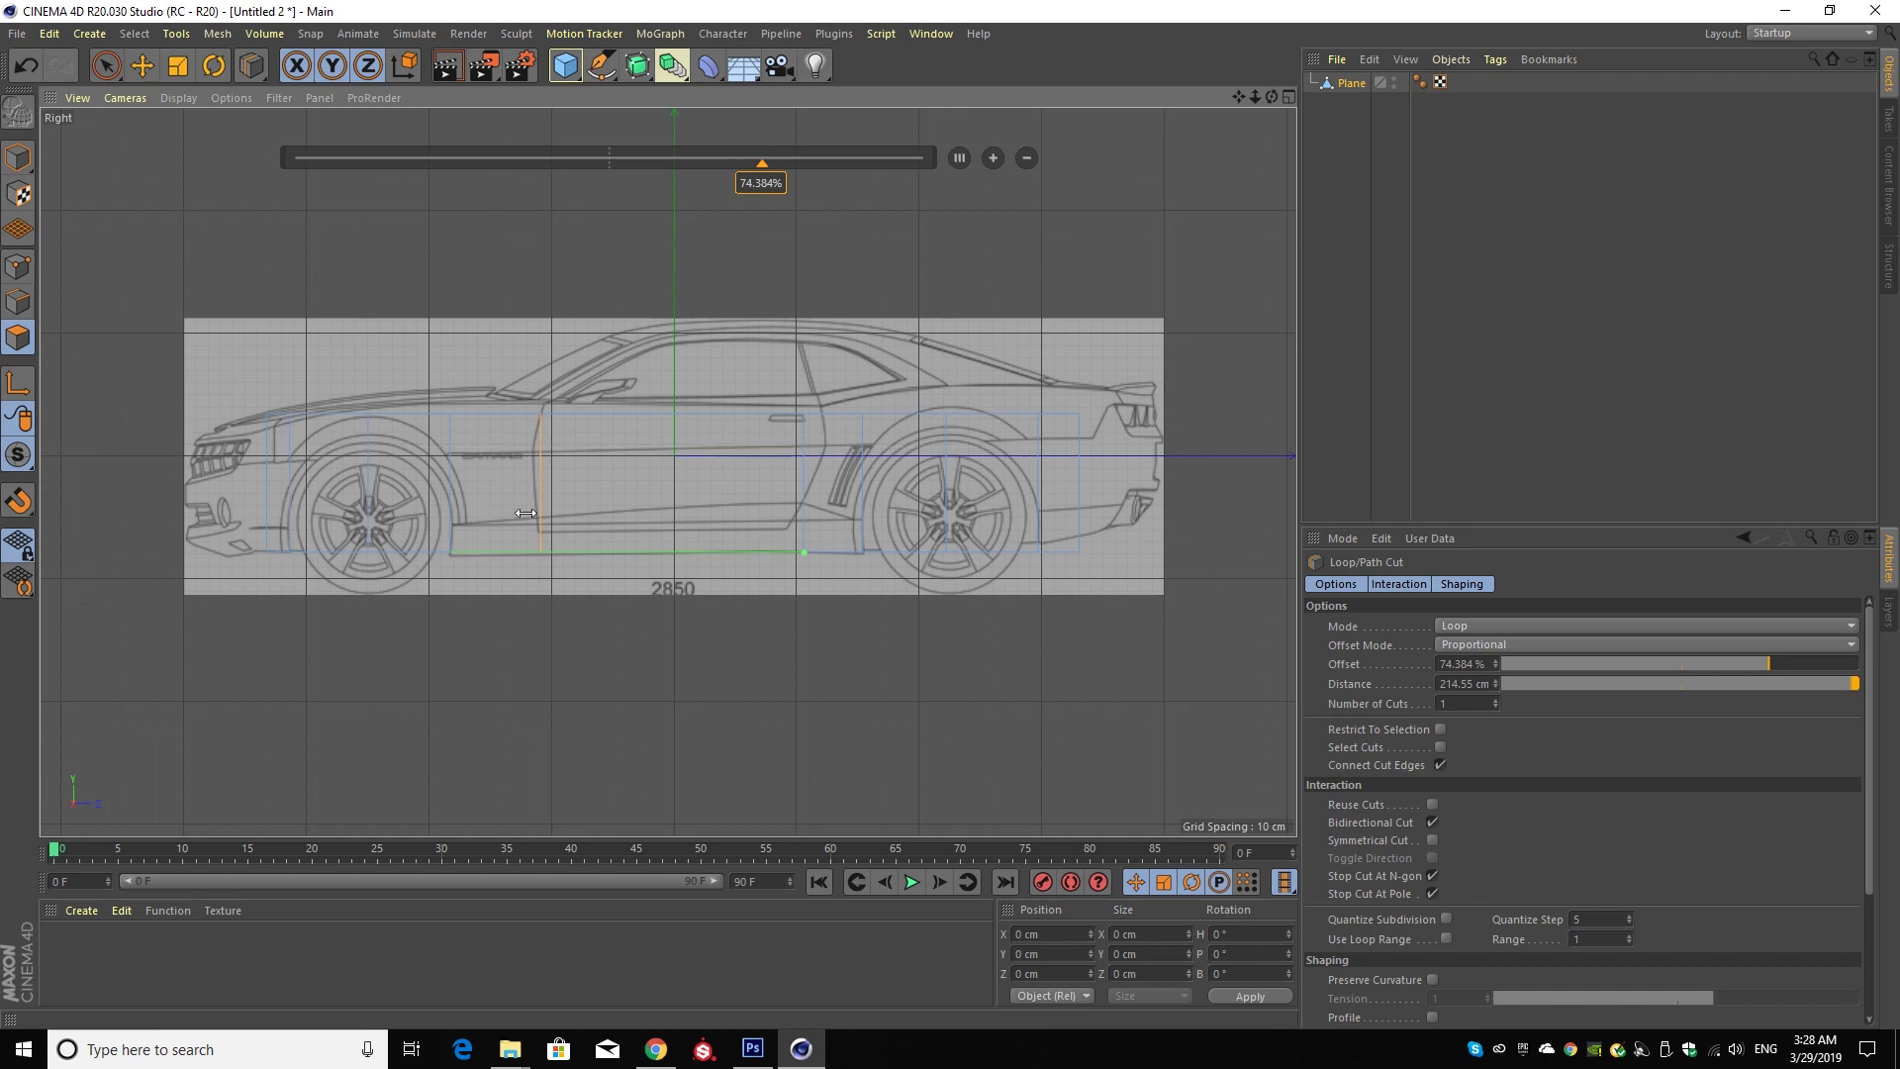
{"action": "left_click", "coordinate": [106, 65]}
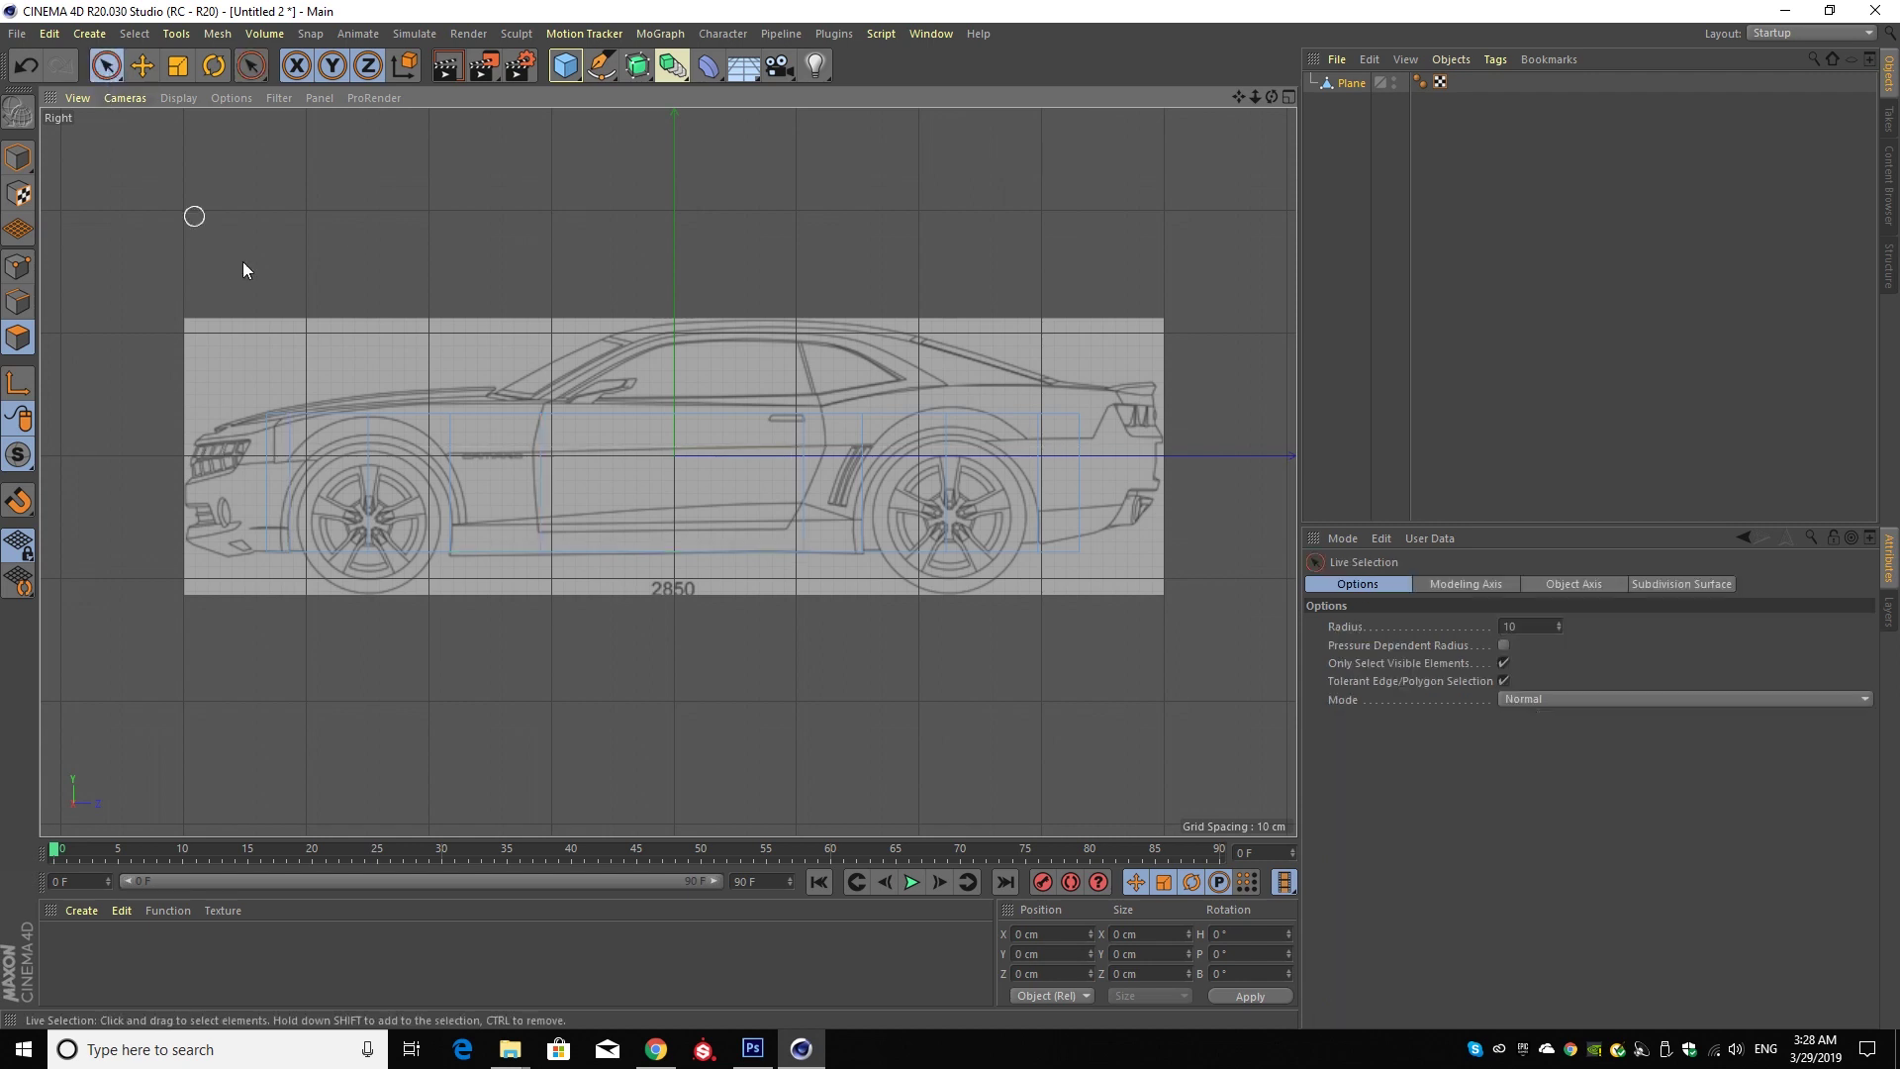
- In point mode, move the hood's top-edge points onto the bonnet and fender line
{"action": "left_click", "coordinate": [17, 267]}
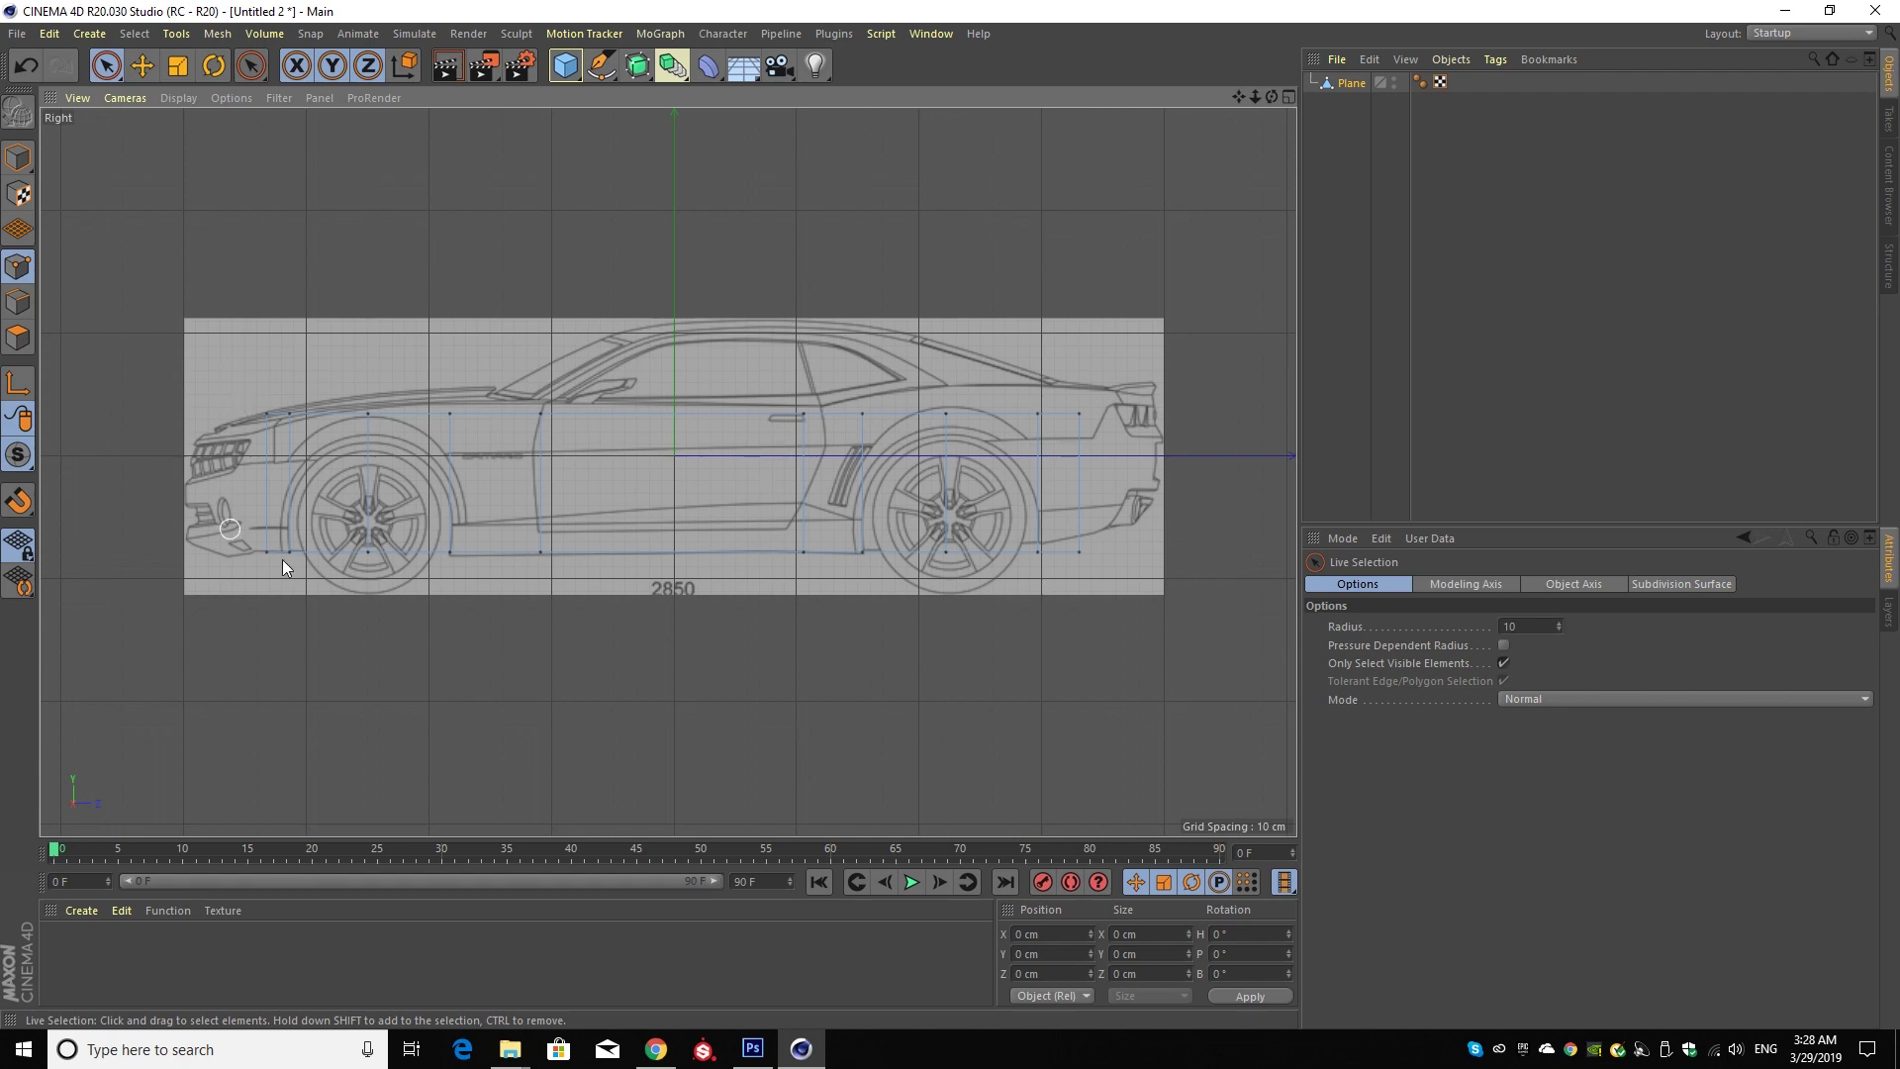
{"action": "scroll", "coordinate": [234, 429], "scroll_direction": "up", "scroll_amount": 3}
{"action": "scroll", "coordinate": [276, 388], "scroll_direction": "up", "scroll_amount": 3}
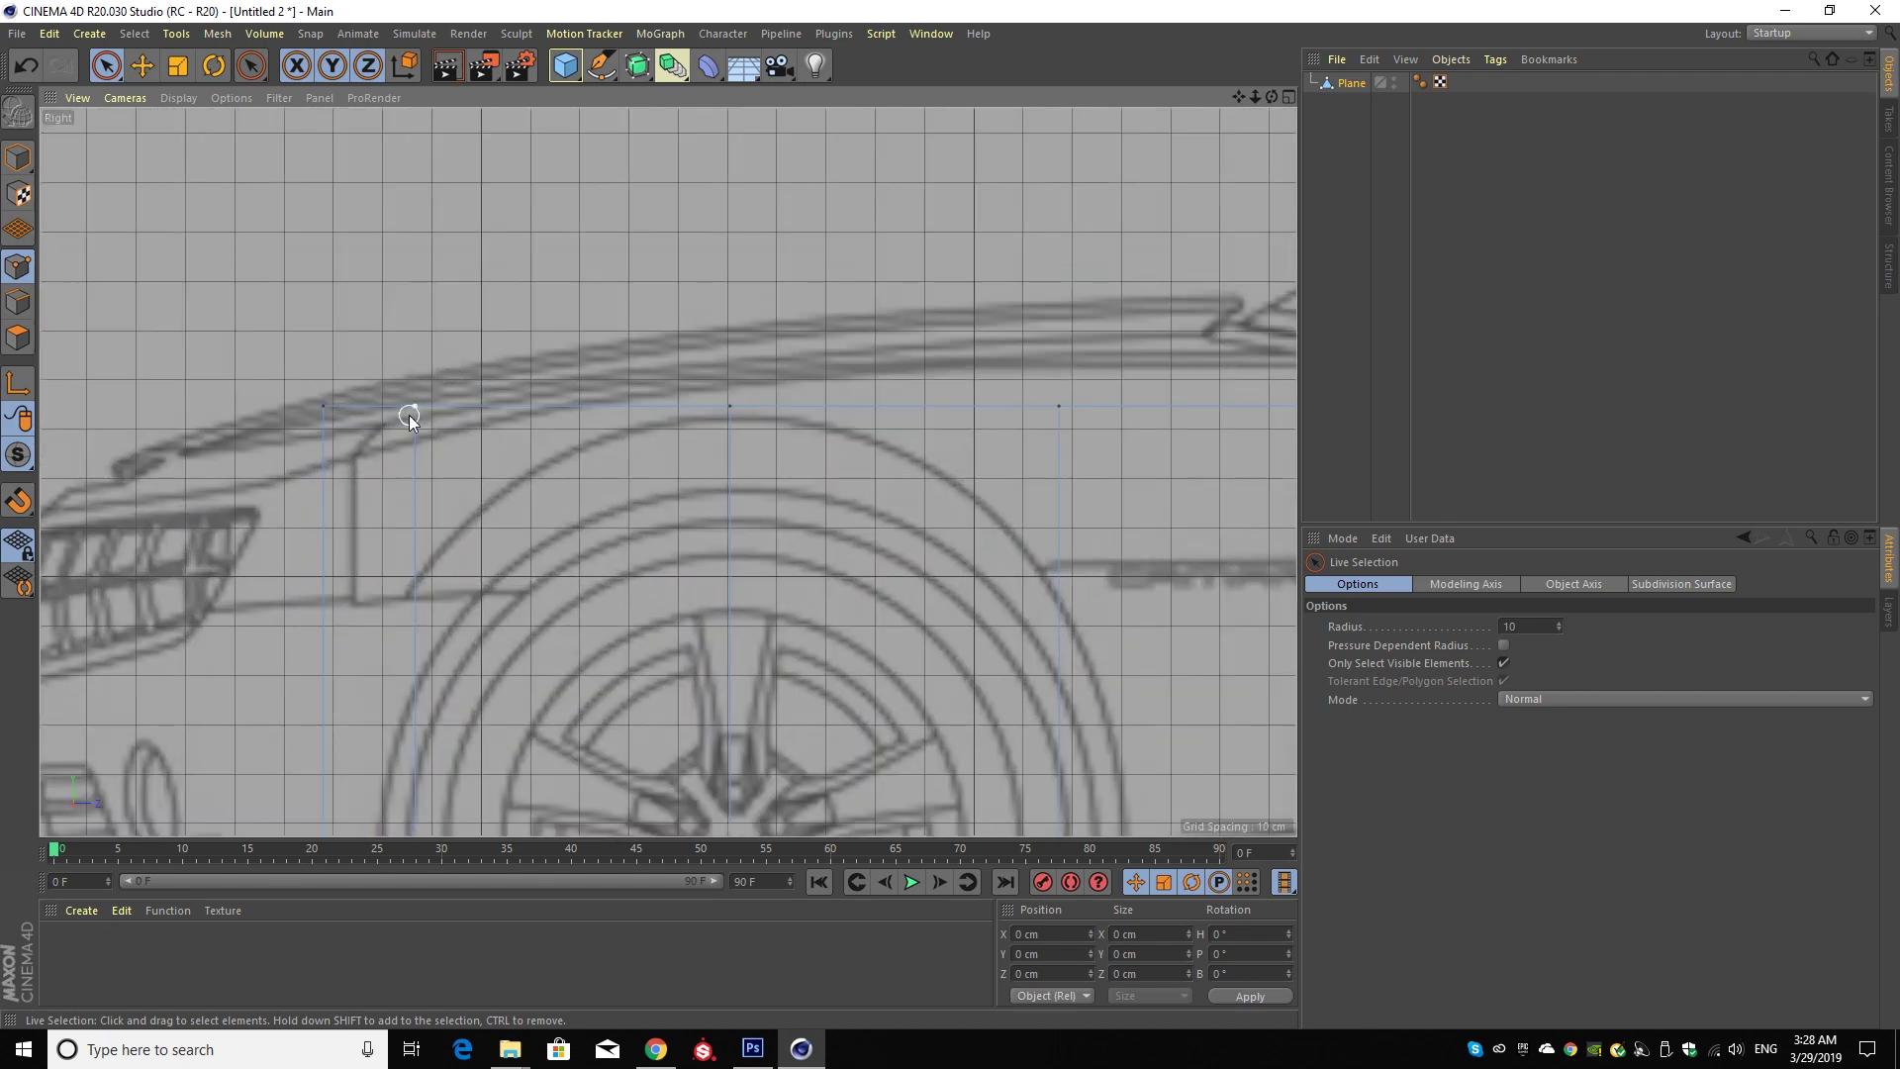
{"action": "scroll", "coordinate": [410, 426], "scroll_direction": "down", "scroll_amount": 2}
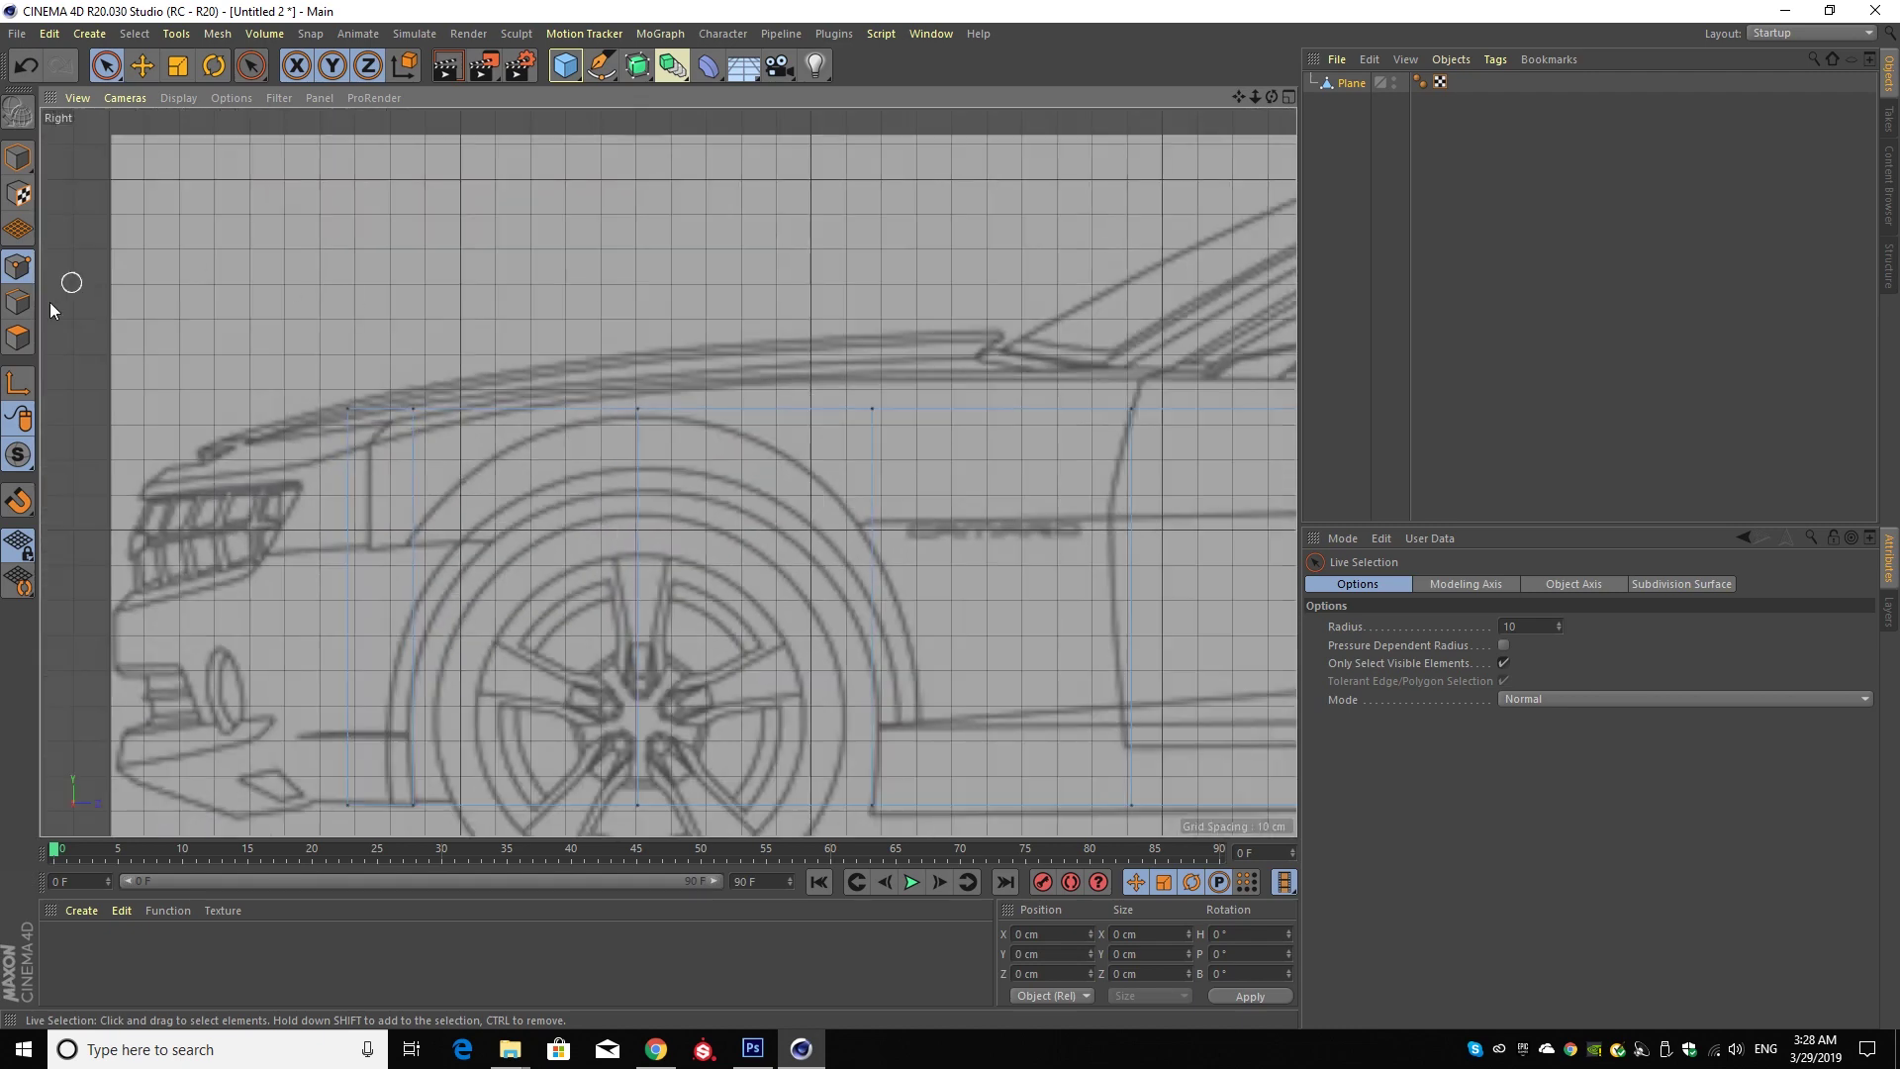
{"action": "left_click", "coordinate": [348, 408]}
{"action": "mouse_move", "coordinate": [346, 299]}
{"action": "left_mouse_down"}
{"action": "mouse_move", "coordinate": [342, 341]}
{"action": "mouse_move", "coordinate": [414, 352]}
{"action": "left_mouse_up"}
{"action": "left_click", "coordinate": [407, 382]}
{"action": "left_click", "coordinate": [637, 408]}
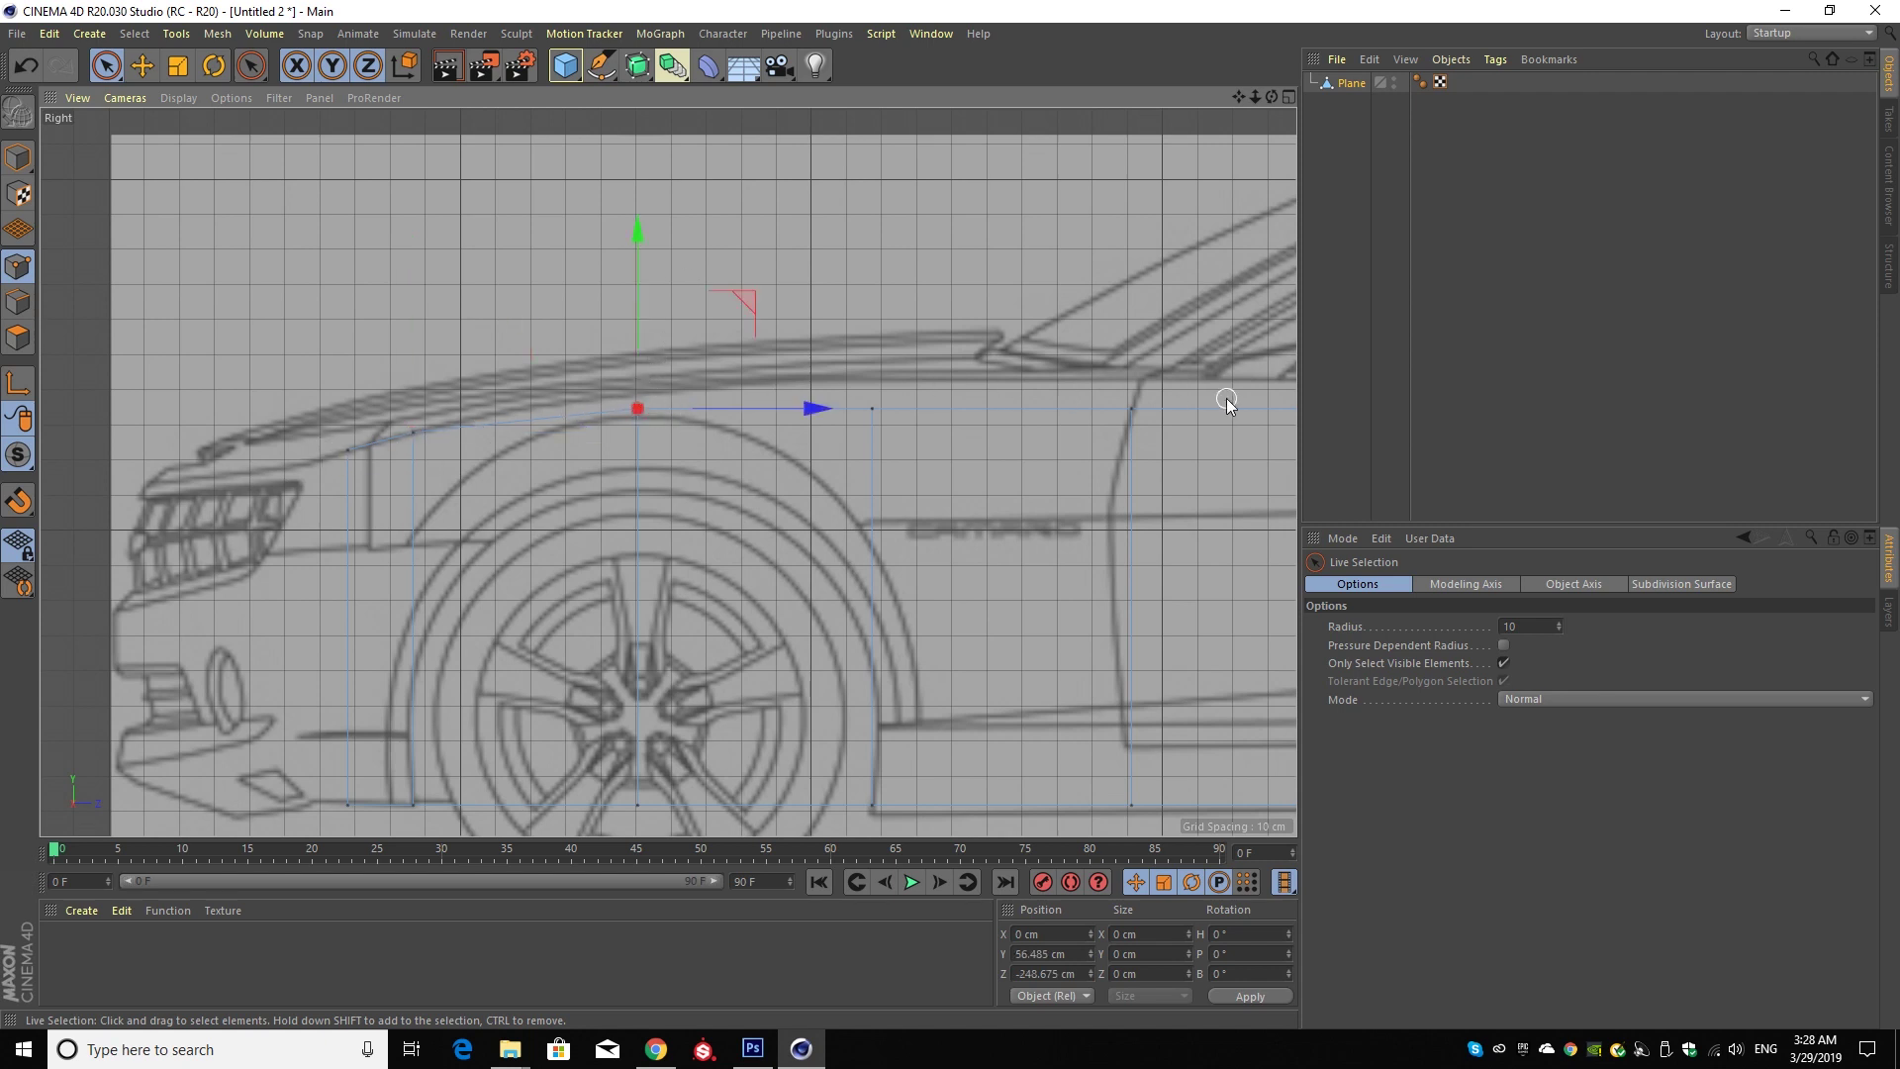
{"action": "left_click_drag", "start_coordinate": [635, 340], "coordinate": [645, 325]}
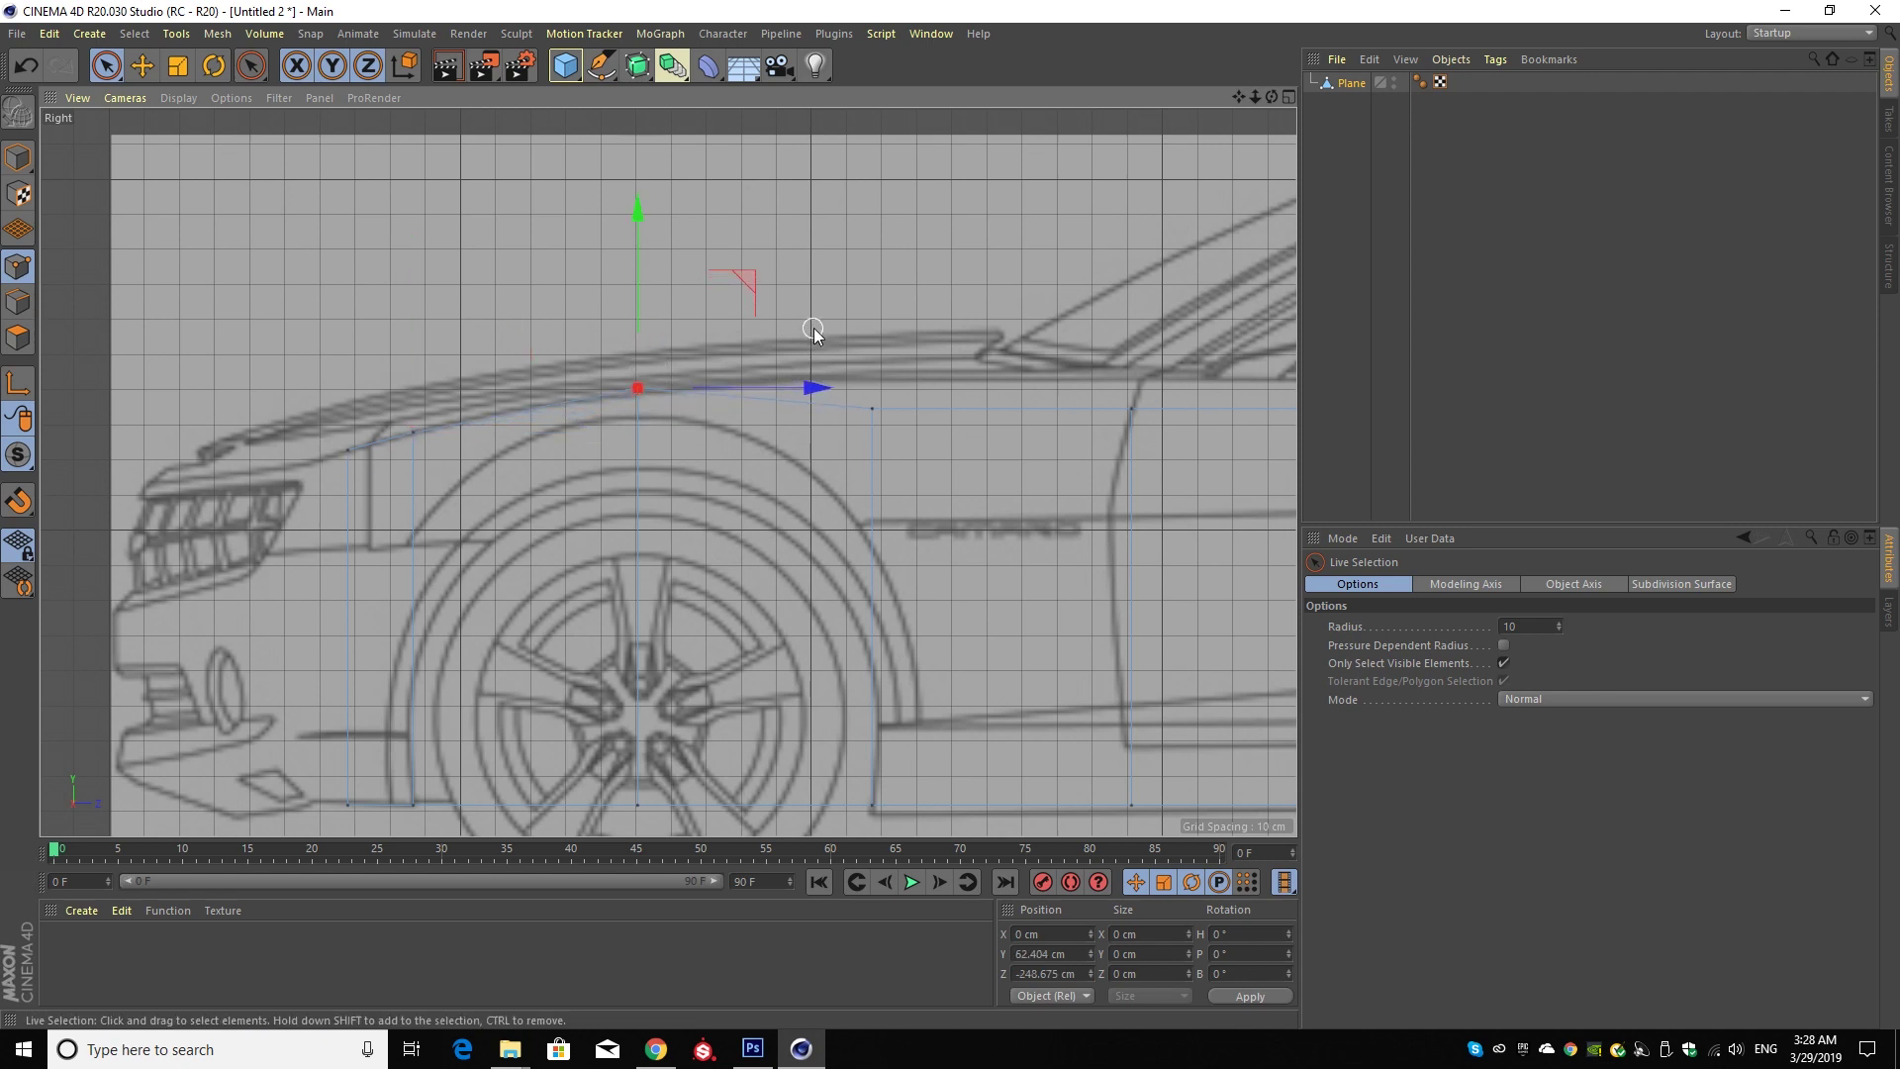
{"action": "left_click", "coordinate": [869, 407]}
{"action": "left_click_drag", "start_coordinate": [878, 354], "coordinate": [887, 314]}
- Raise the top points below the windshield, near the door handle, and above the rear door onto the beltline
{"action": "left_click_drag", "start_coordinate": [1238, 97], "coordinate": [756, 438]}
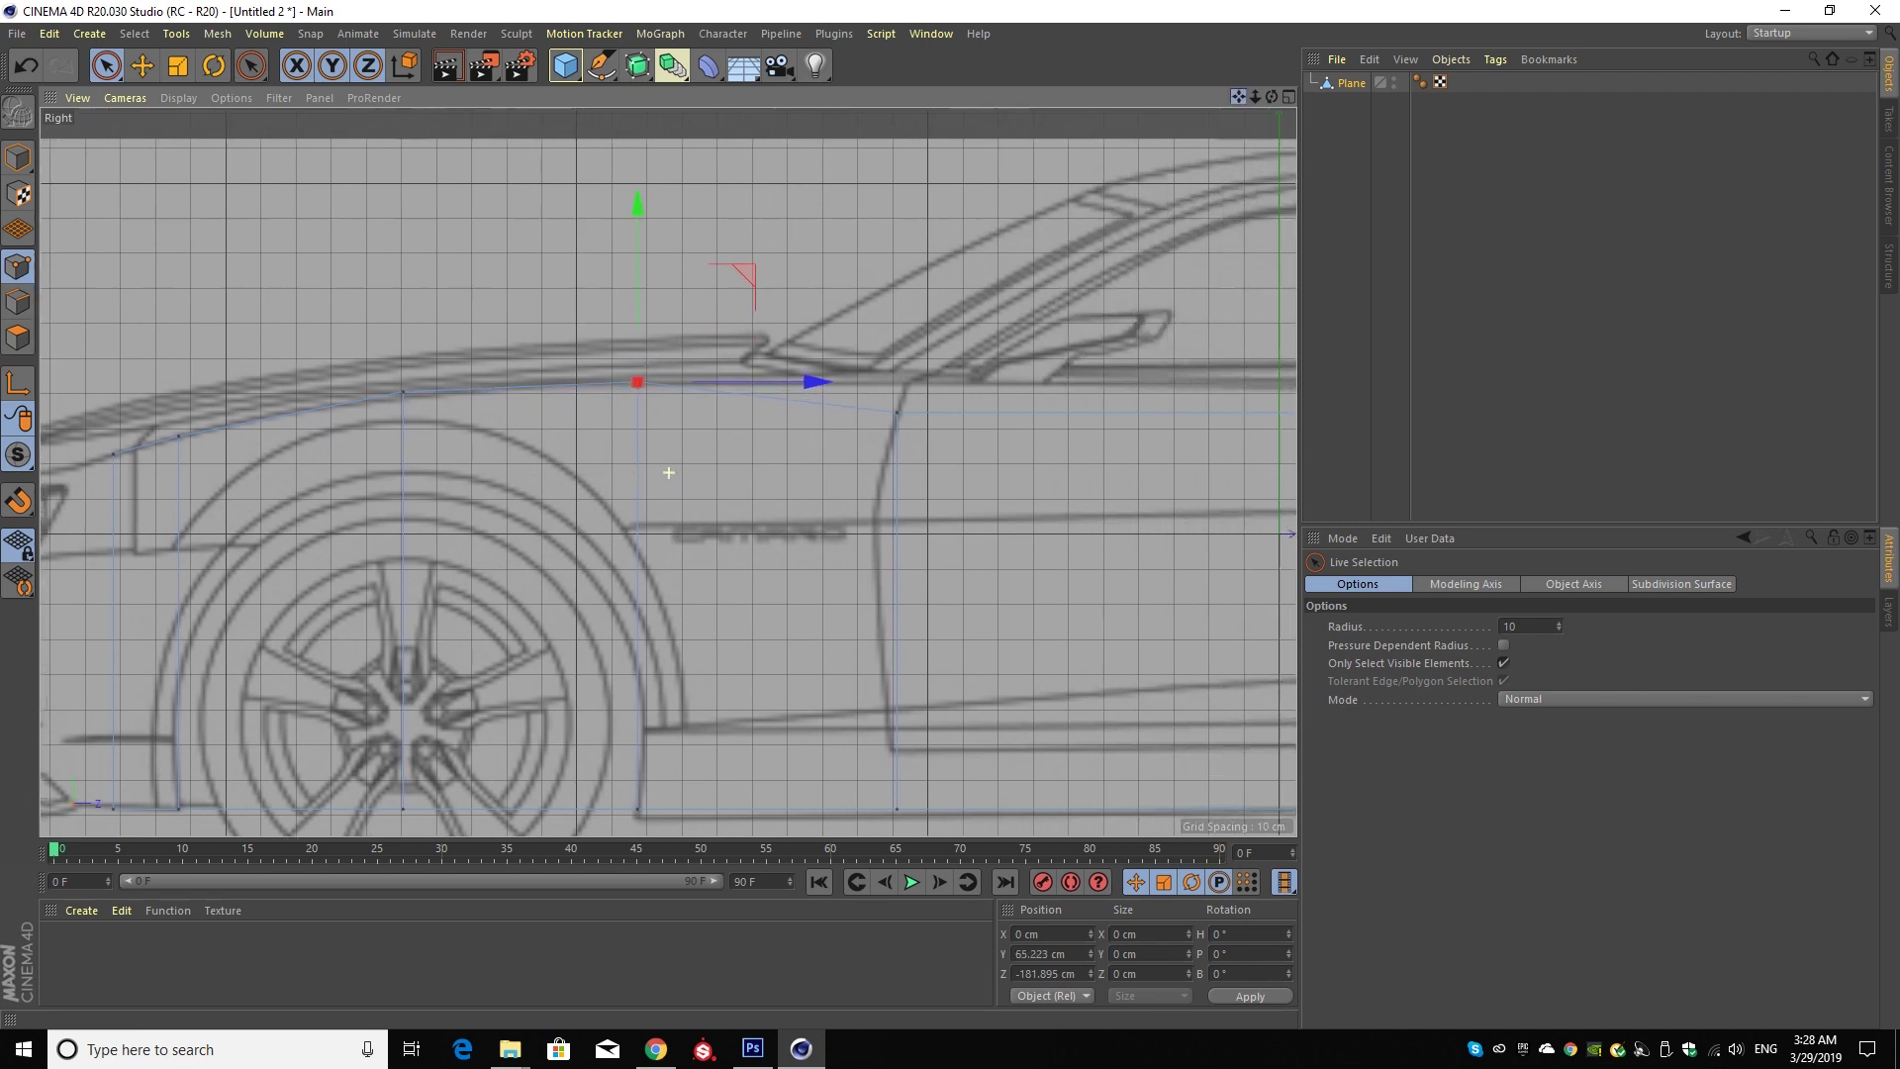
{"action": "left_click", "coordinate": [721, 422]}
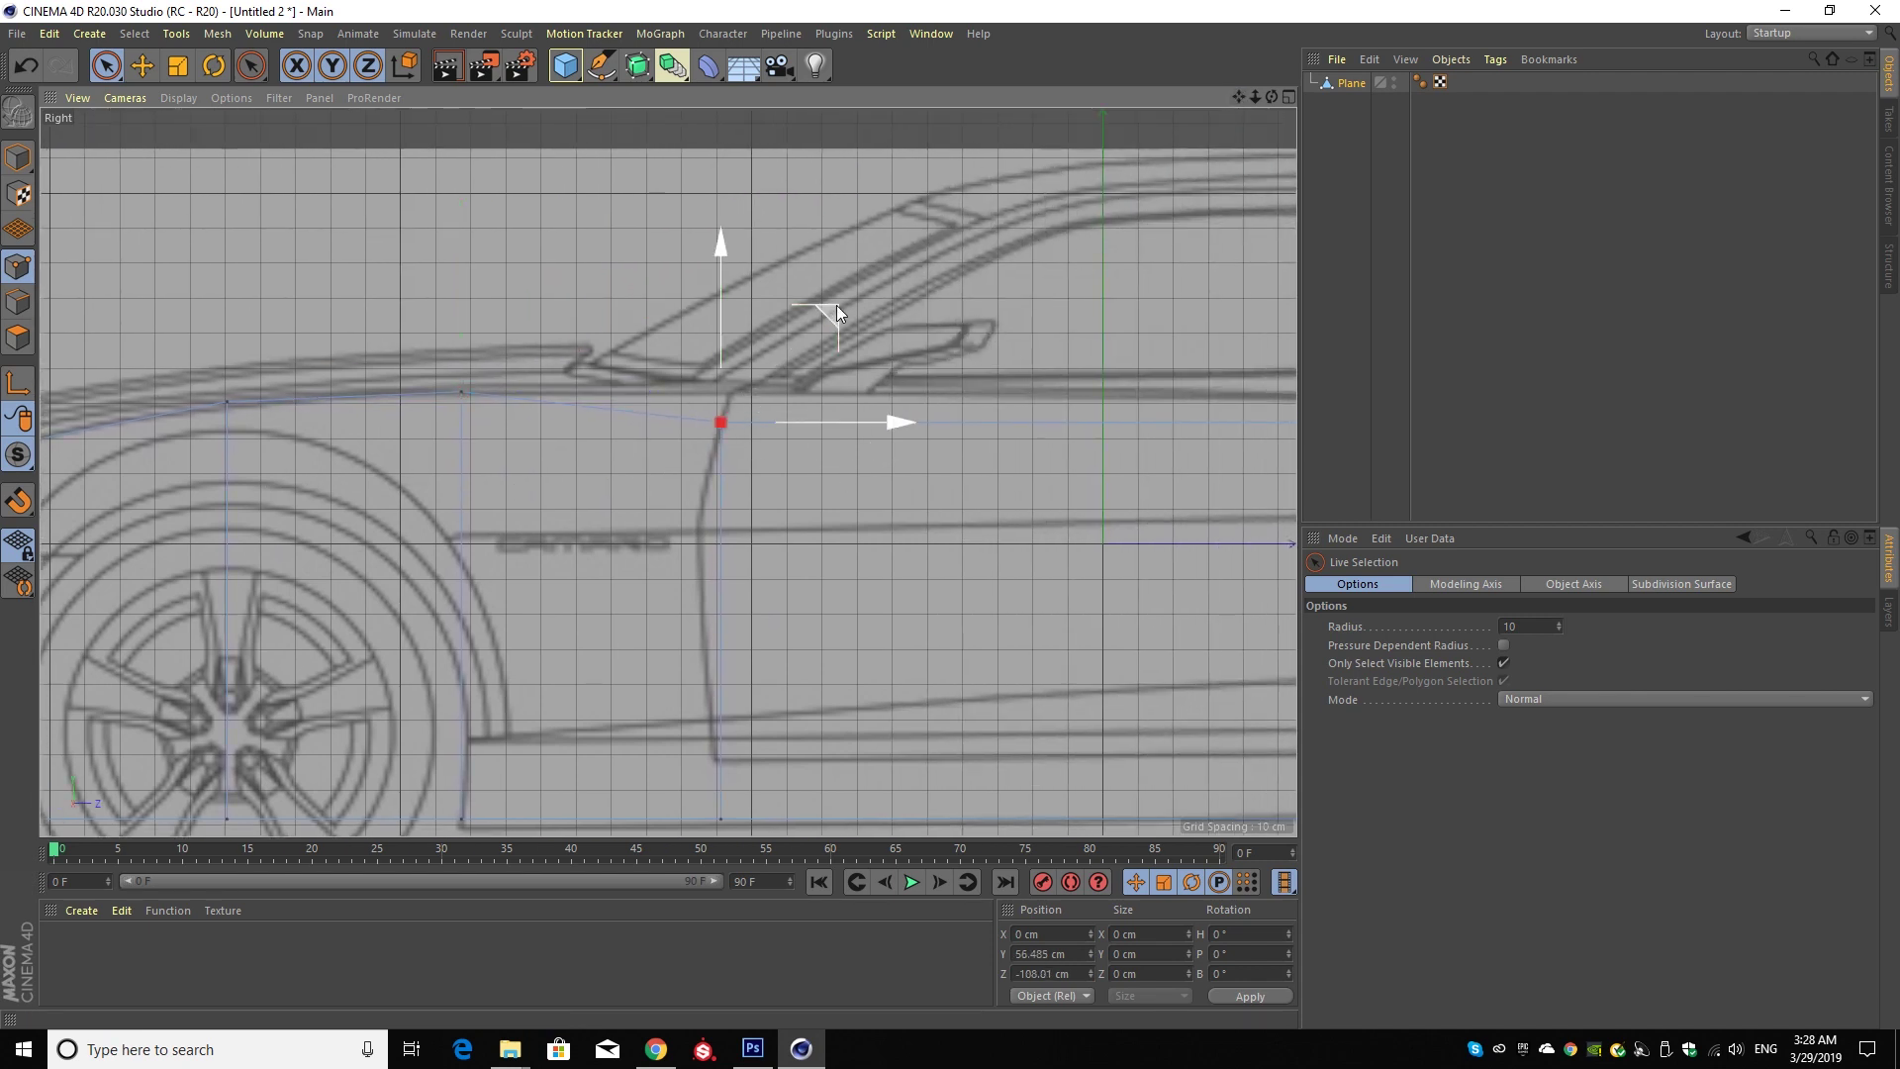
{"action": "left_click_drag", "start_coordinate": [829, 307], "coordinate": [851, 275]}
{"action": "left_click_drag", "start_coordinate": [1244, 99], "coordinate": [1075, 461]}
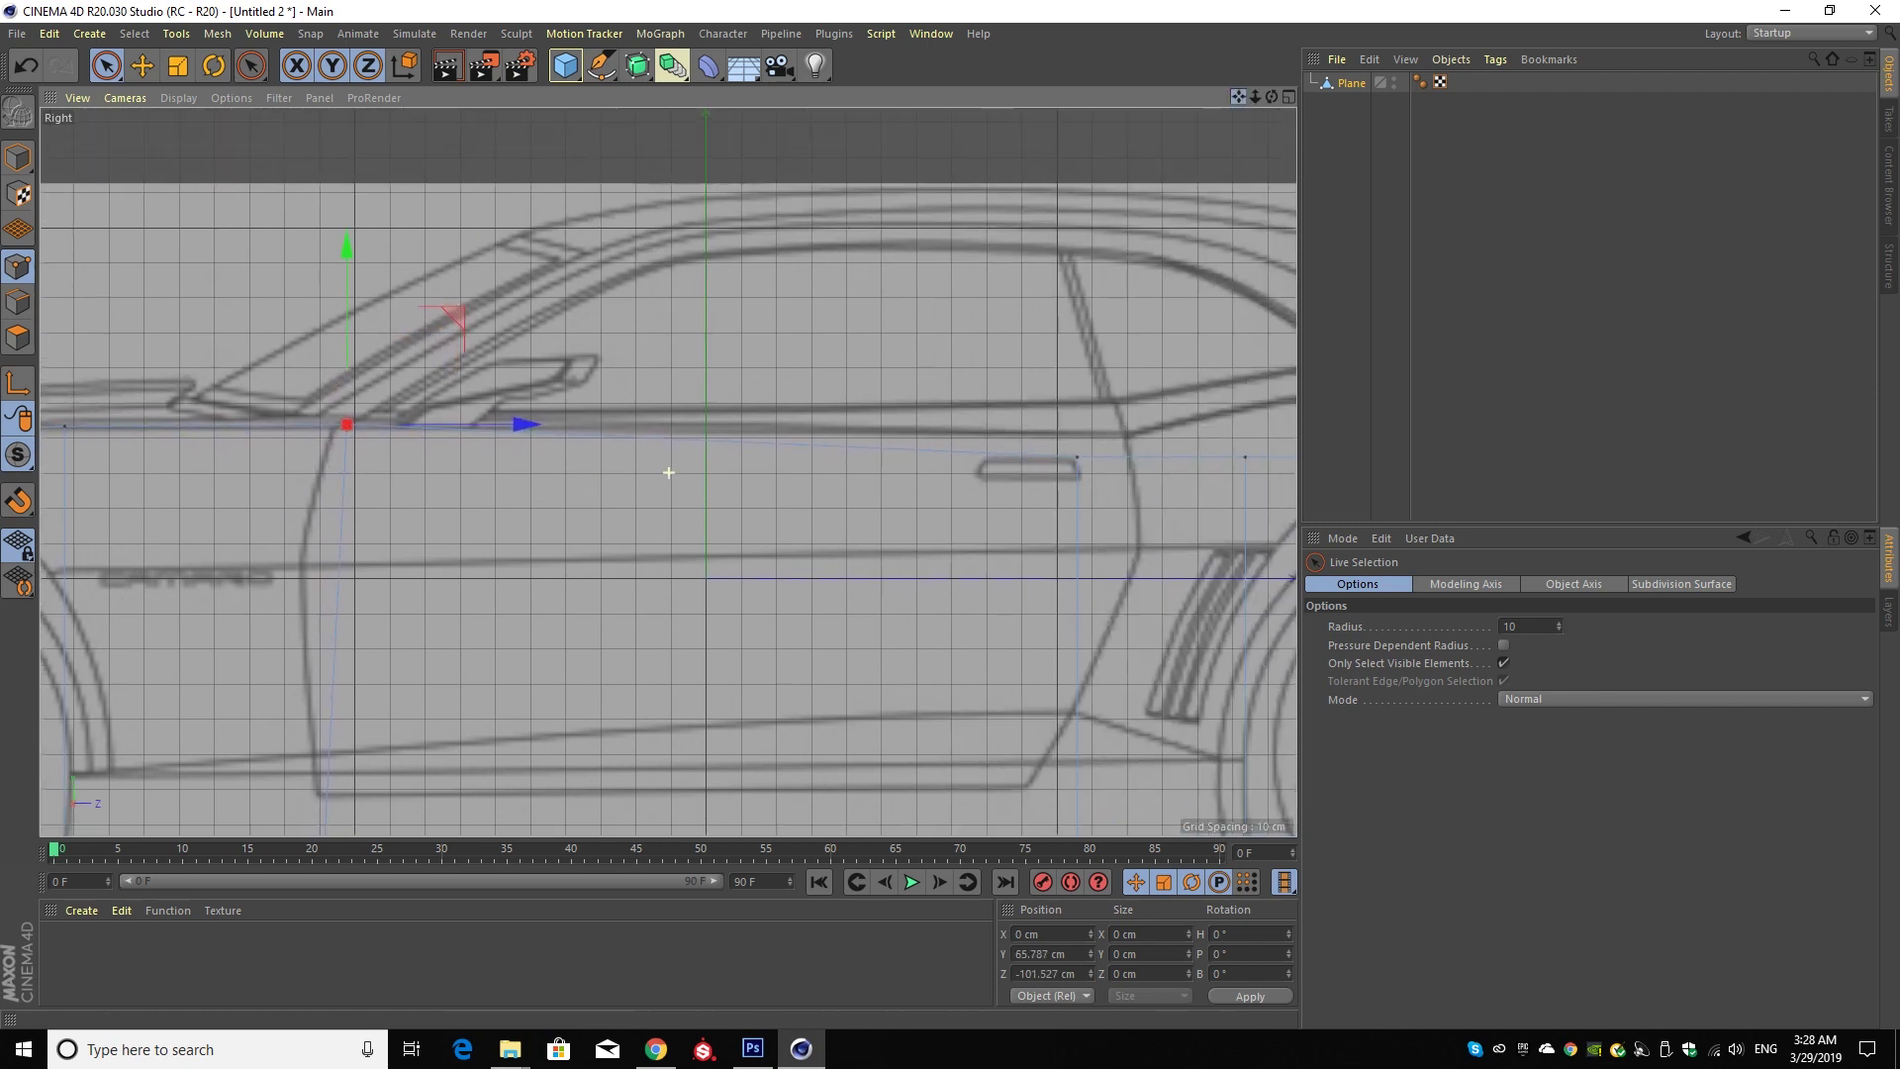
{"action": "left_click", "coordinate": [1042, 457]}
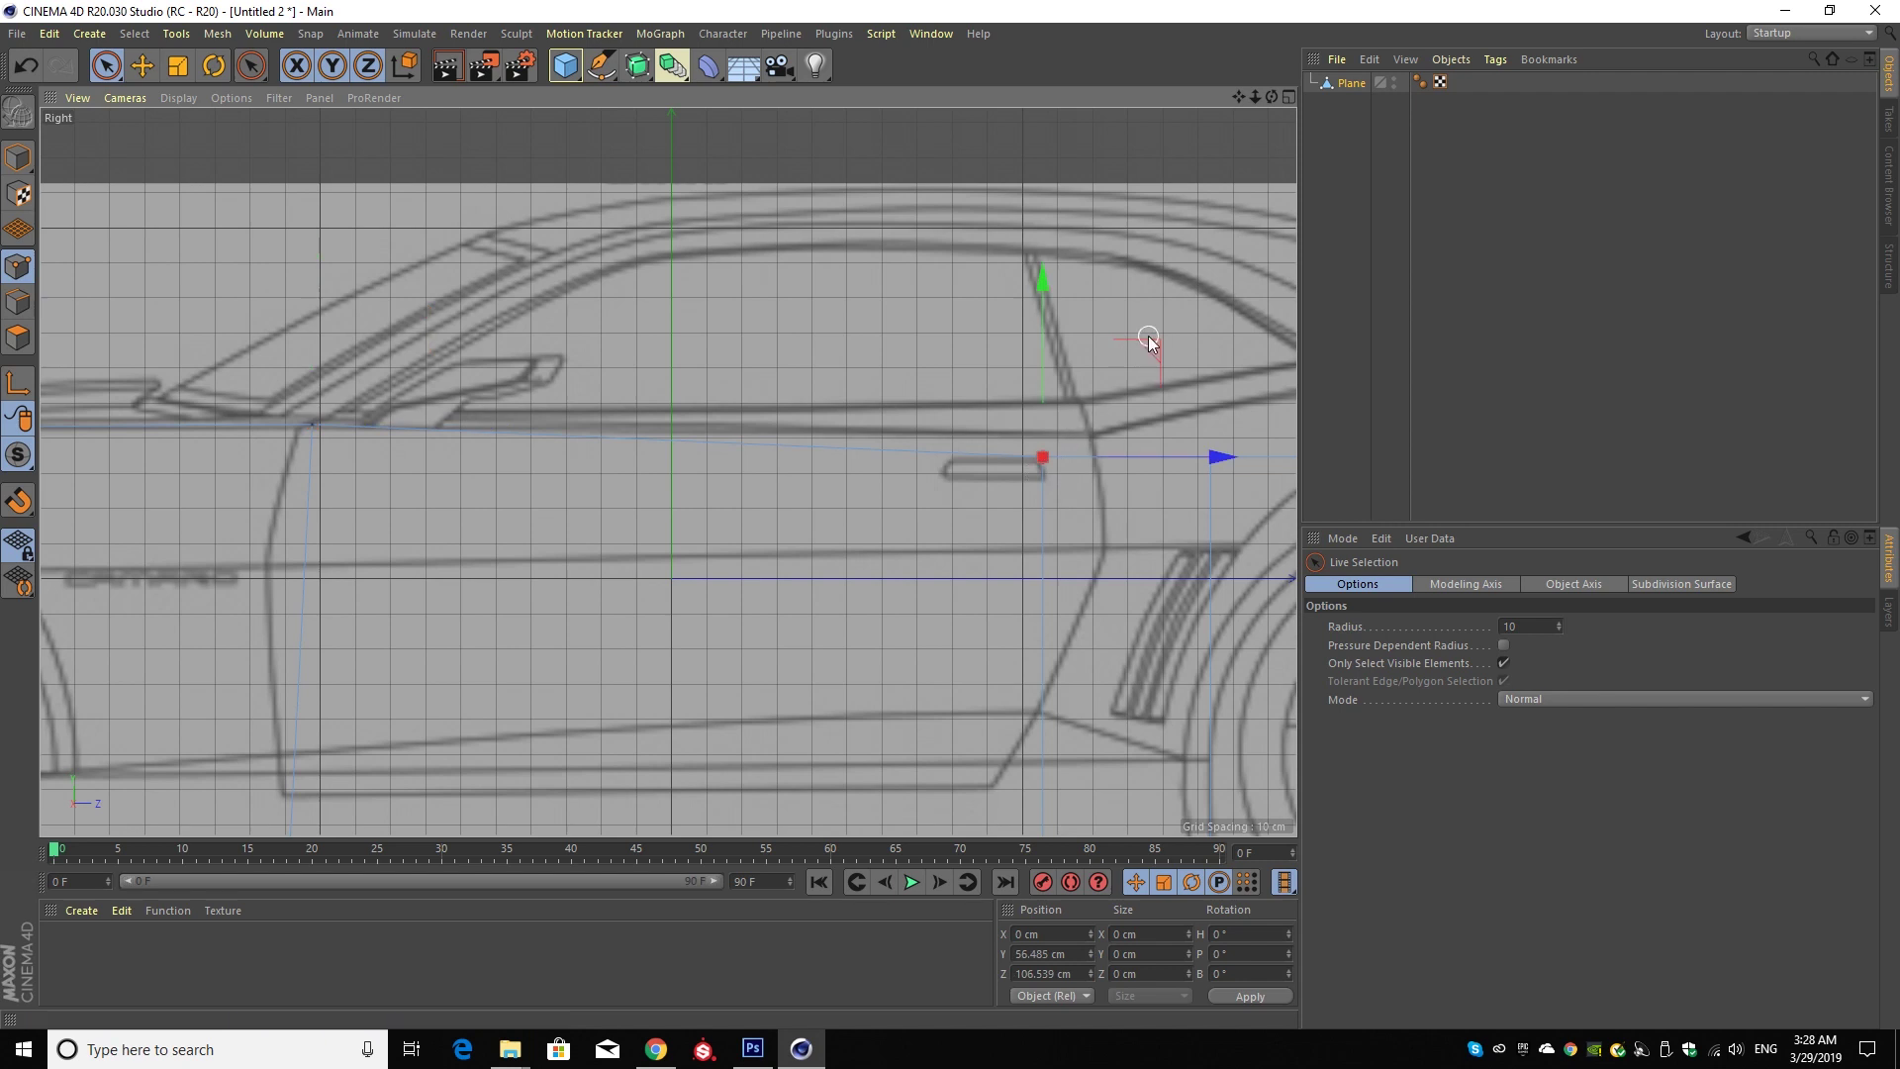
{"action": "left_click_drag", "start_coordinate": [1148, 350], "coordinate": [1194, 325]}
{"action": "left_click_drag", "start_coordinate": [1238, 97], "coordinate": [958, 343]}
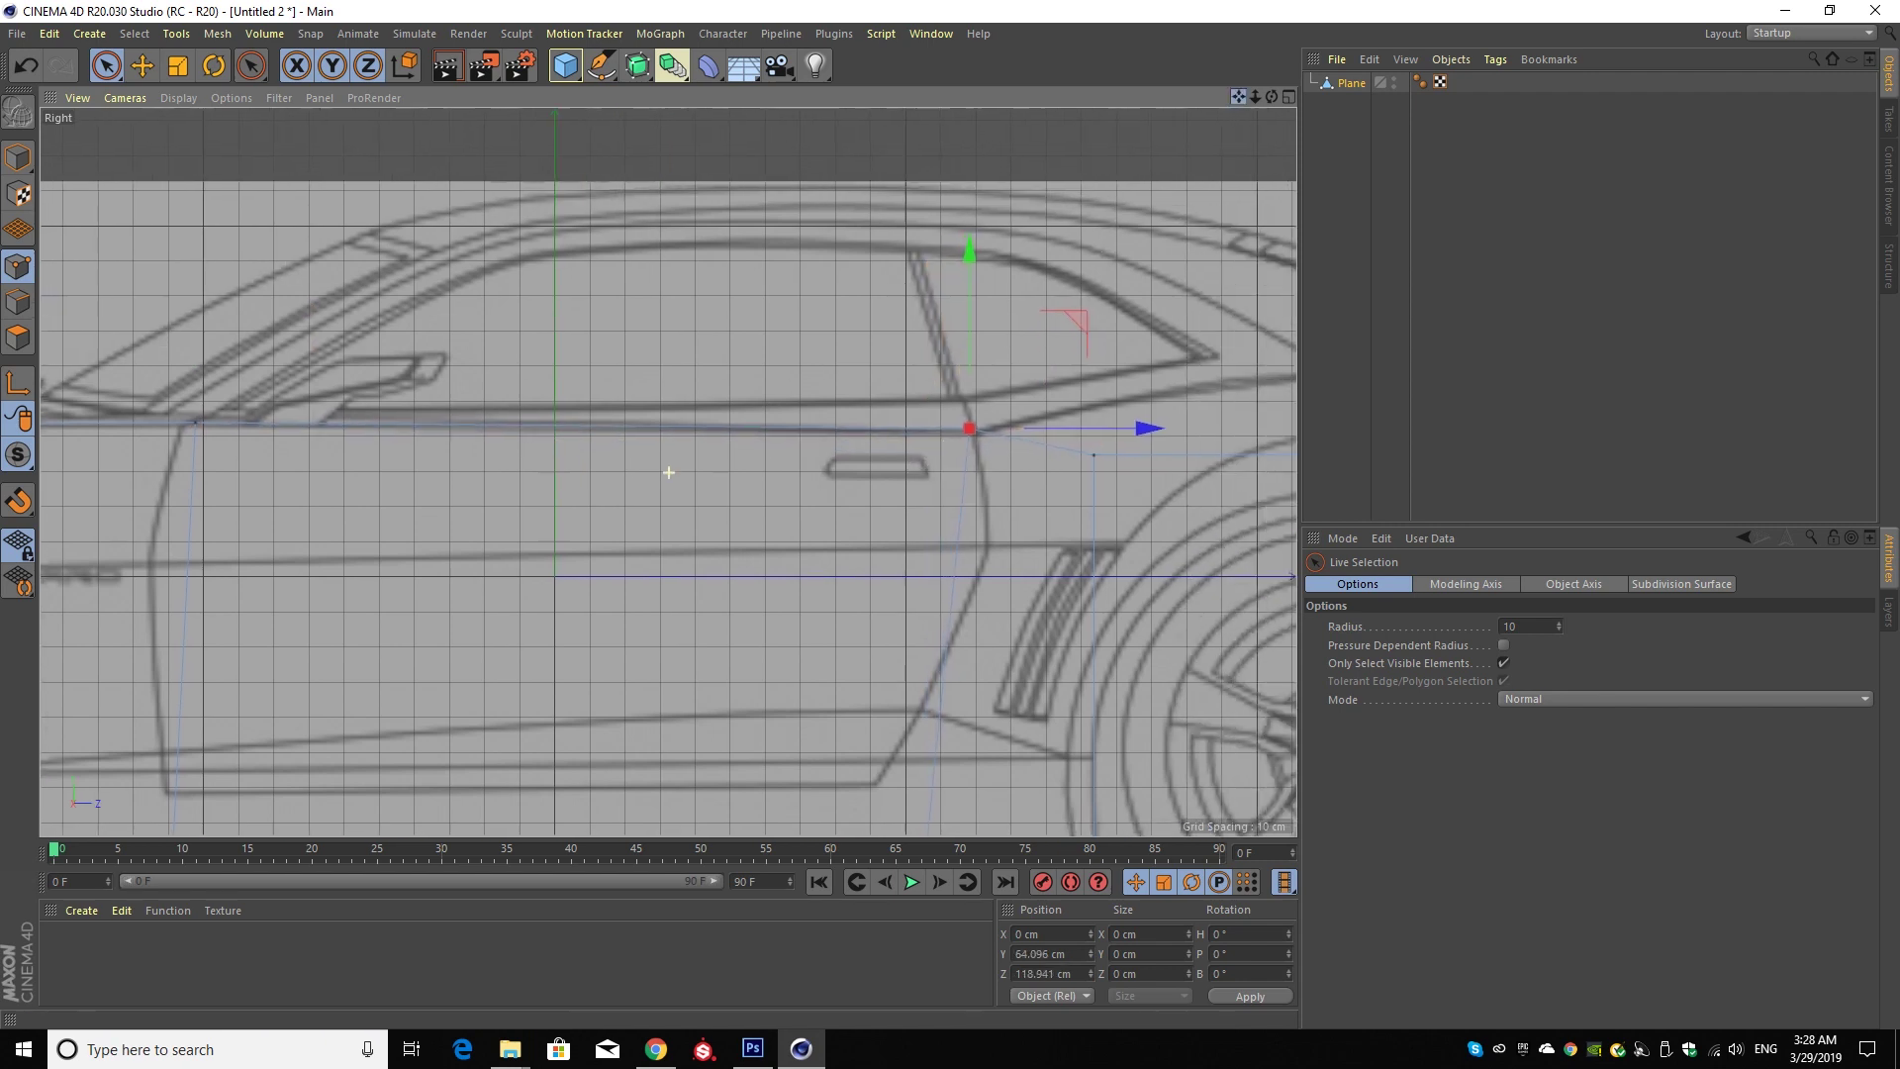
{"action": "left_click", "coordinate": [900, 451]}
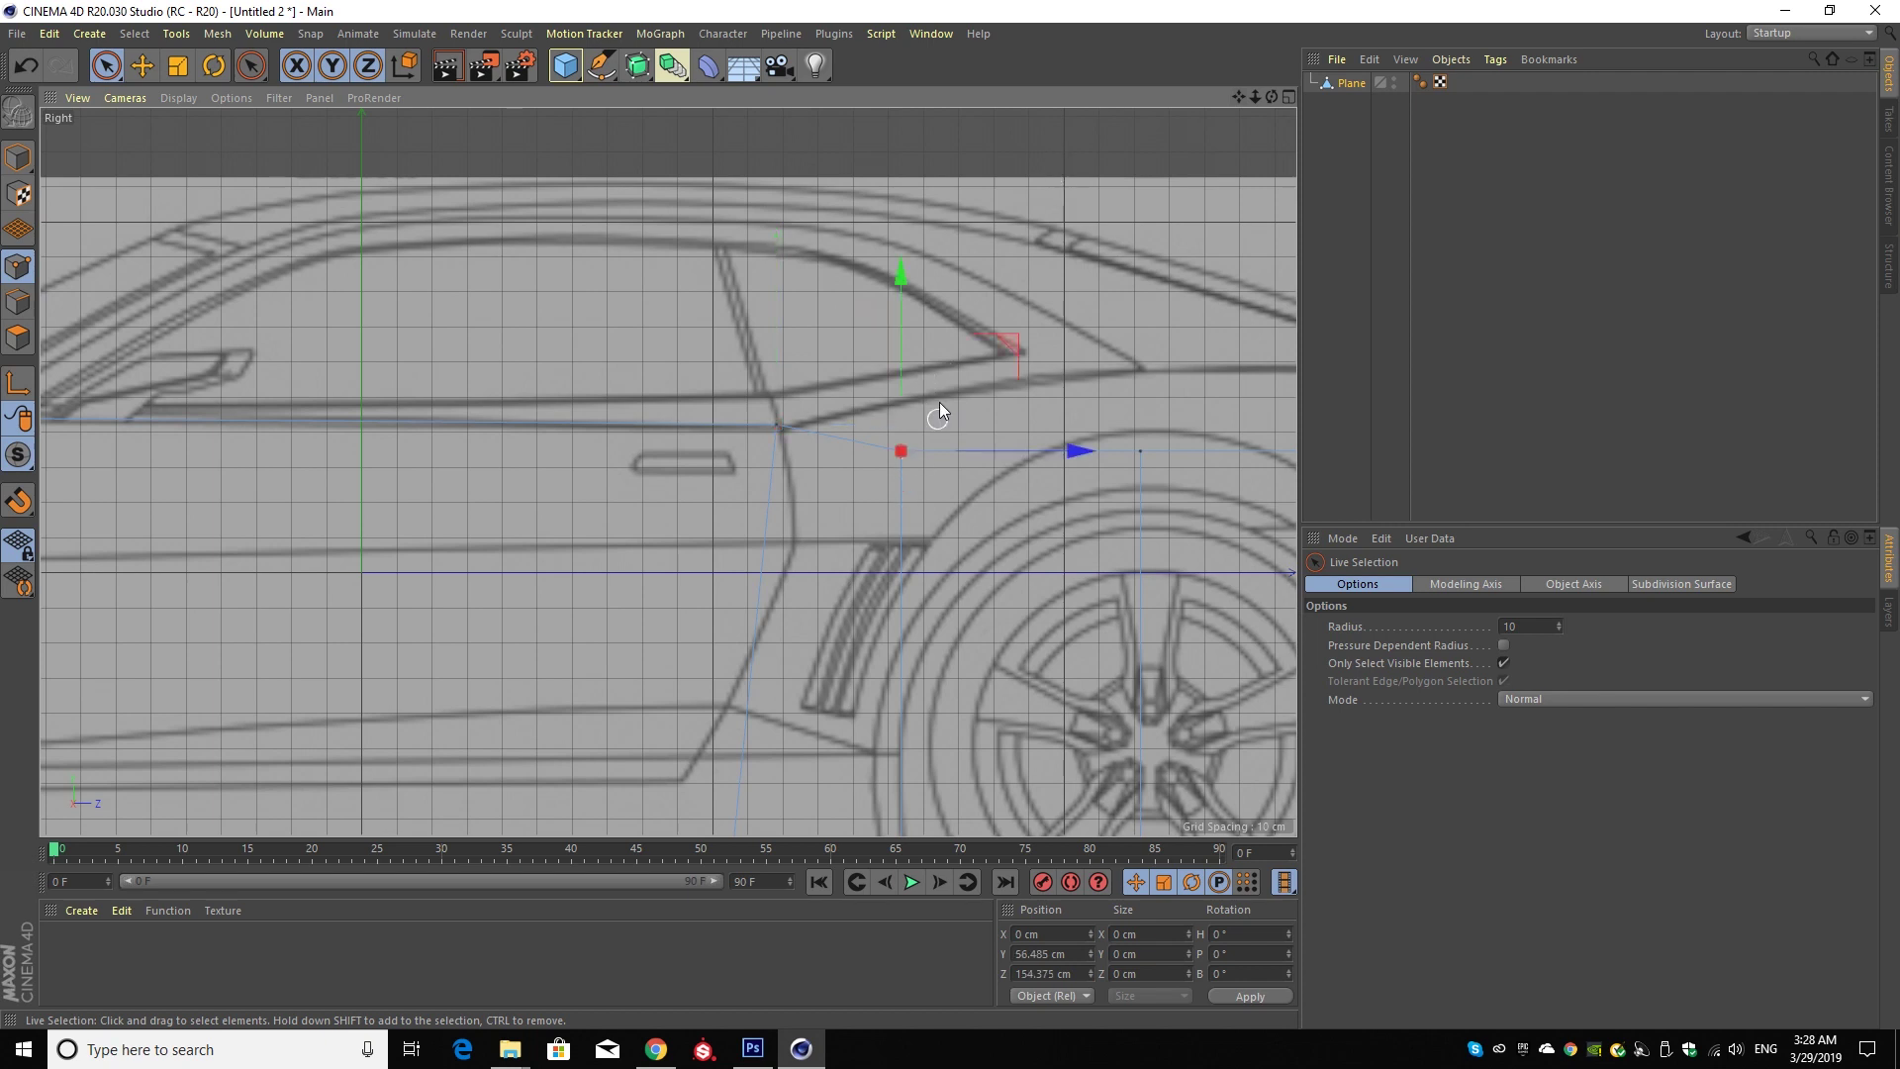
{"action": "left_click_drag", "start_coordinate": [905, 330], "coordinate": [908, 288]}
- Raise the points above the rear wheel and at the tail up to trunk and spoiler height
{"action": "mouse_move", "coordinate": [1238, 97]}
{"action": "left_mouse_down"}
{"action": "mouse_move", "coordinate": [1065, 82]}
{"action": "mouse_move", "coordinate": [1146, 97]}
{"action": "left_mouse_up"}
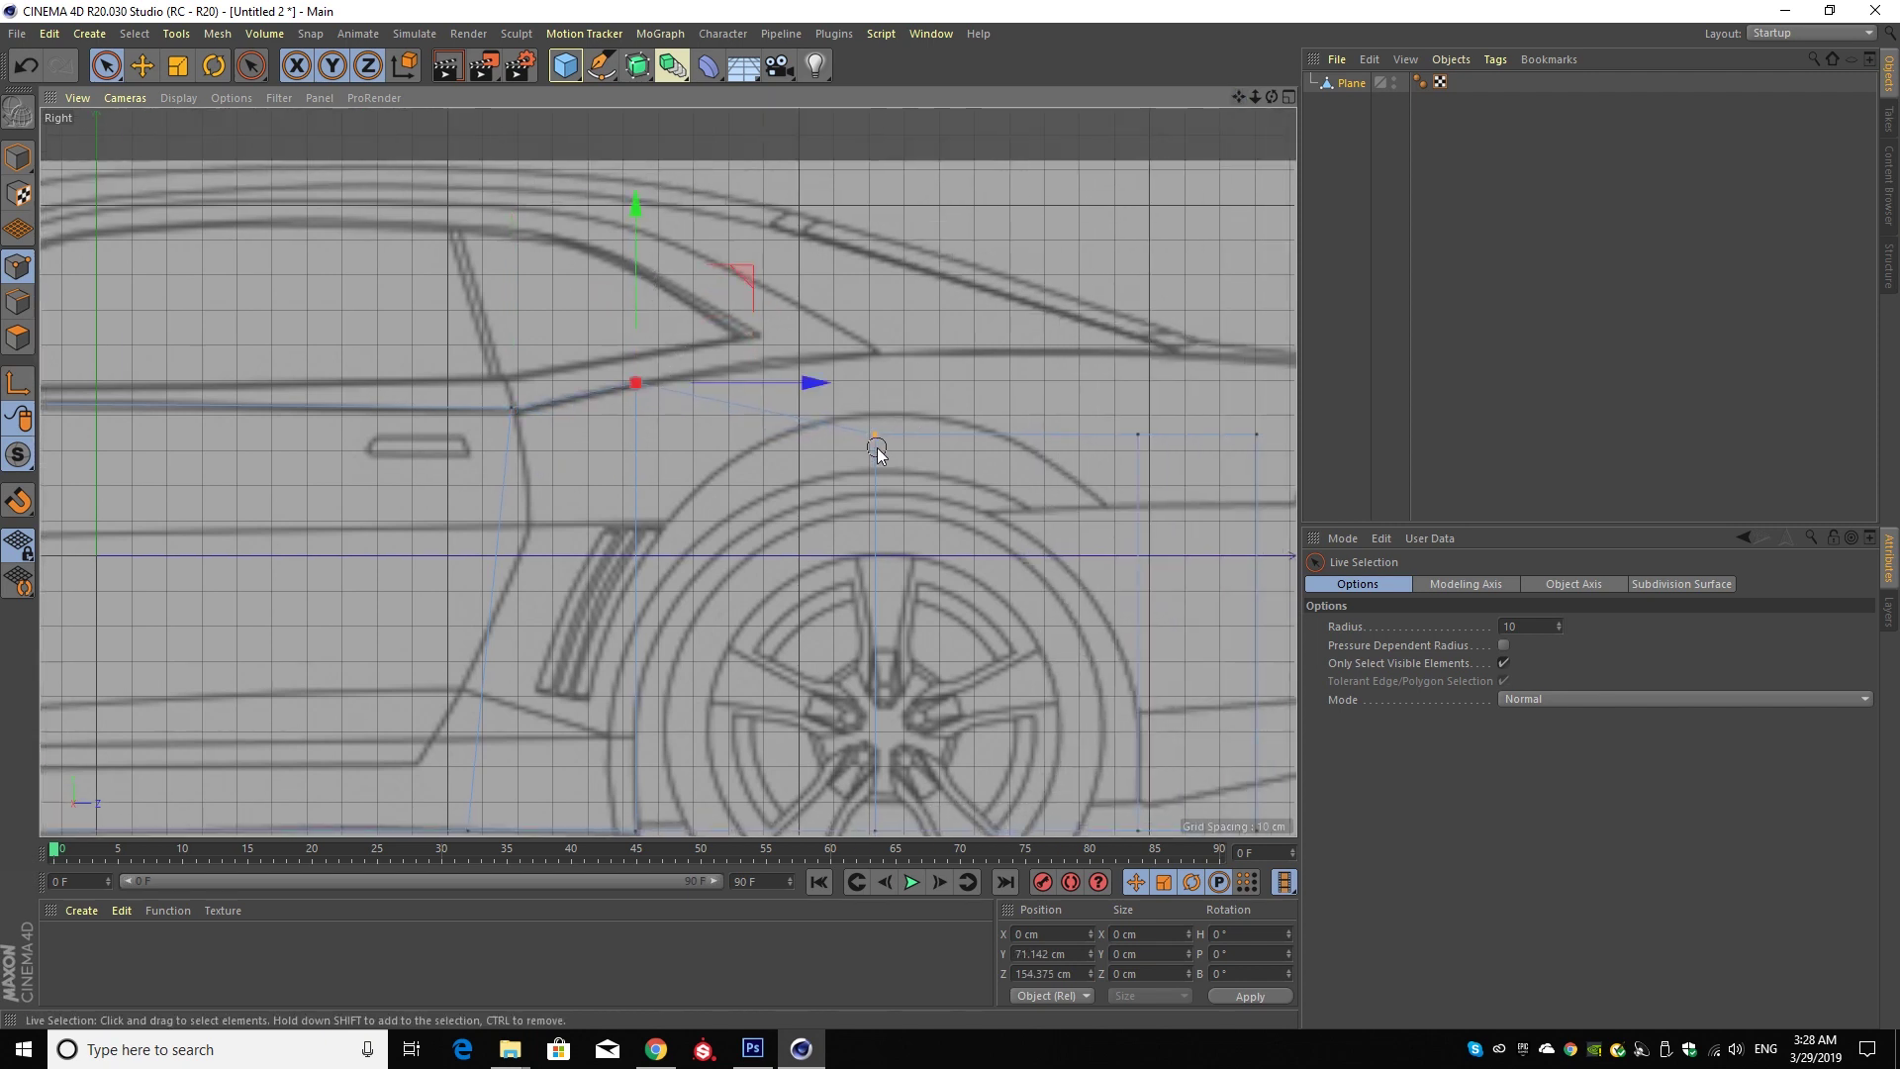
{"action": "left_click", "coordinate": [875, 435]}
{"action": "left_click_drag", "start_coordinate": [878, 339], "coordinate": [887, 256]}
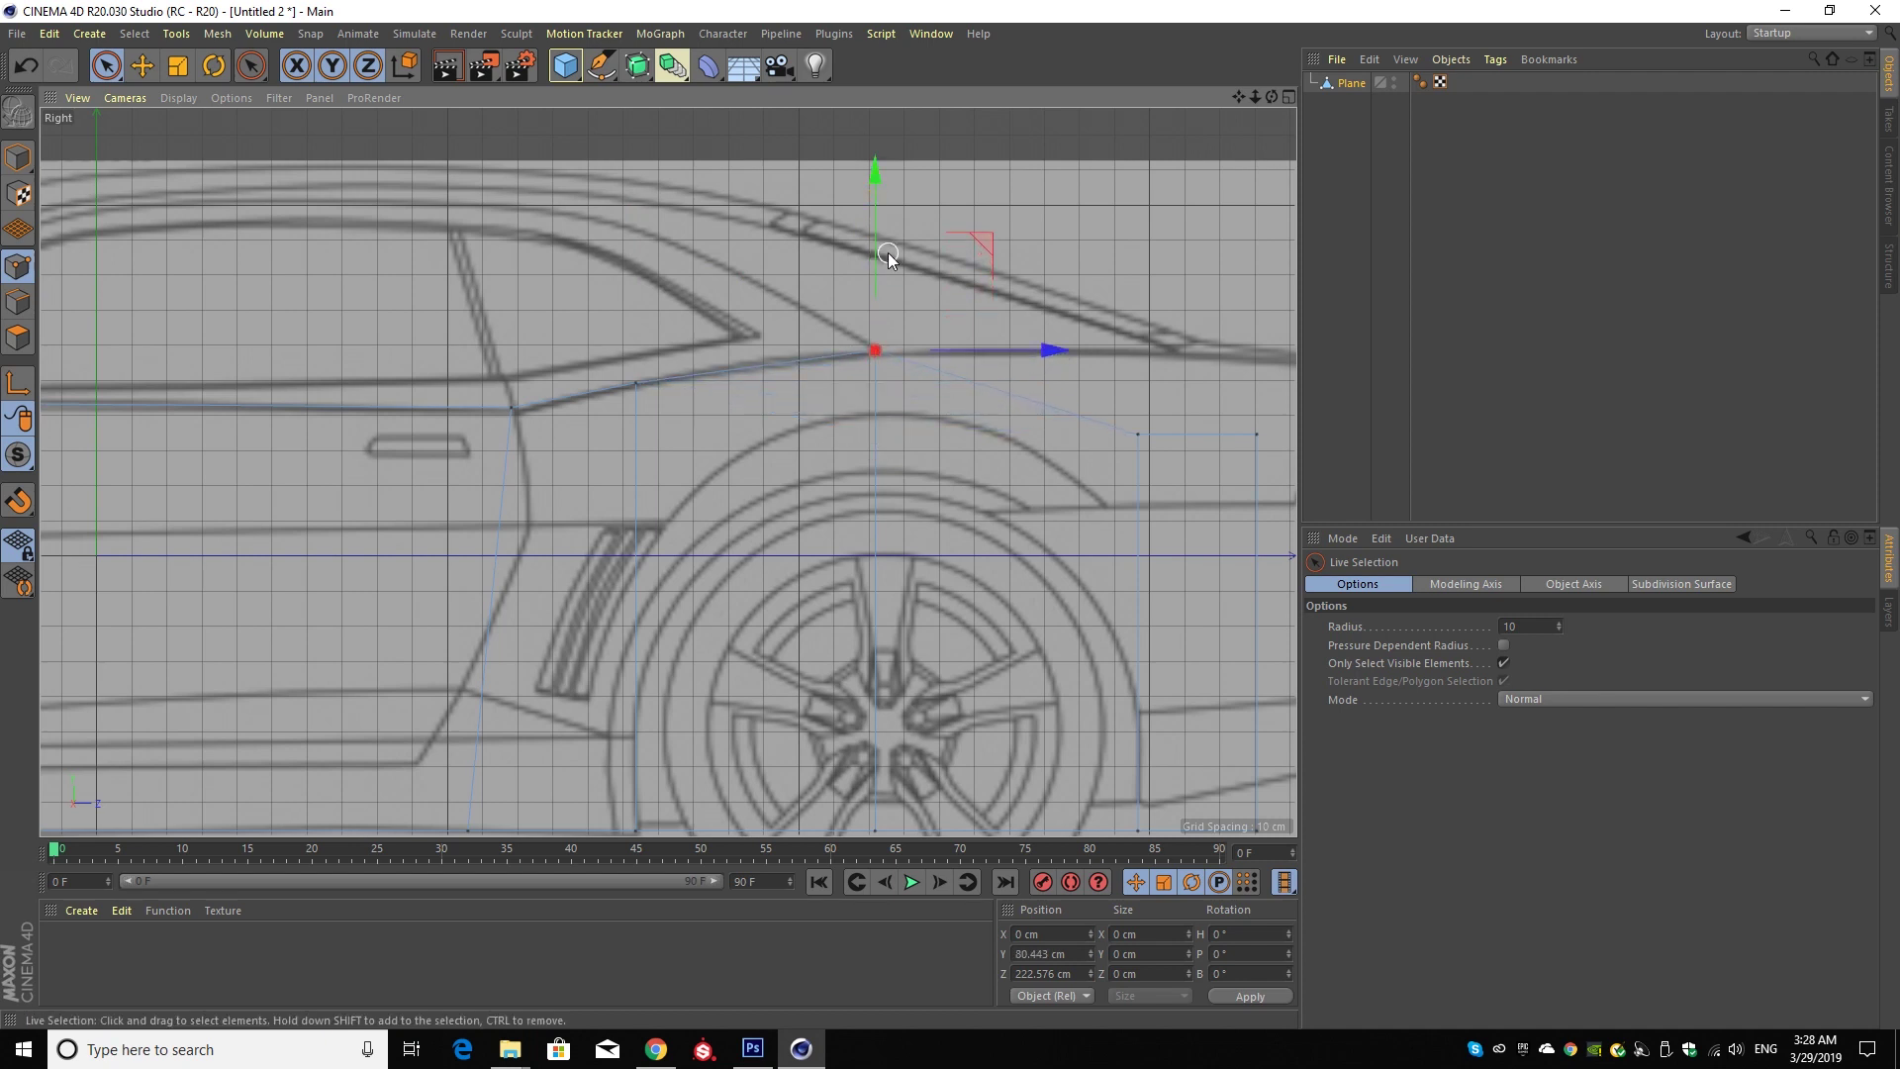
{"action": "left_click_drag", "start_coordinate": [1238, 97], "coordinate": [922, 150]}
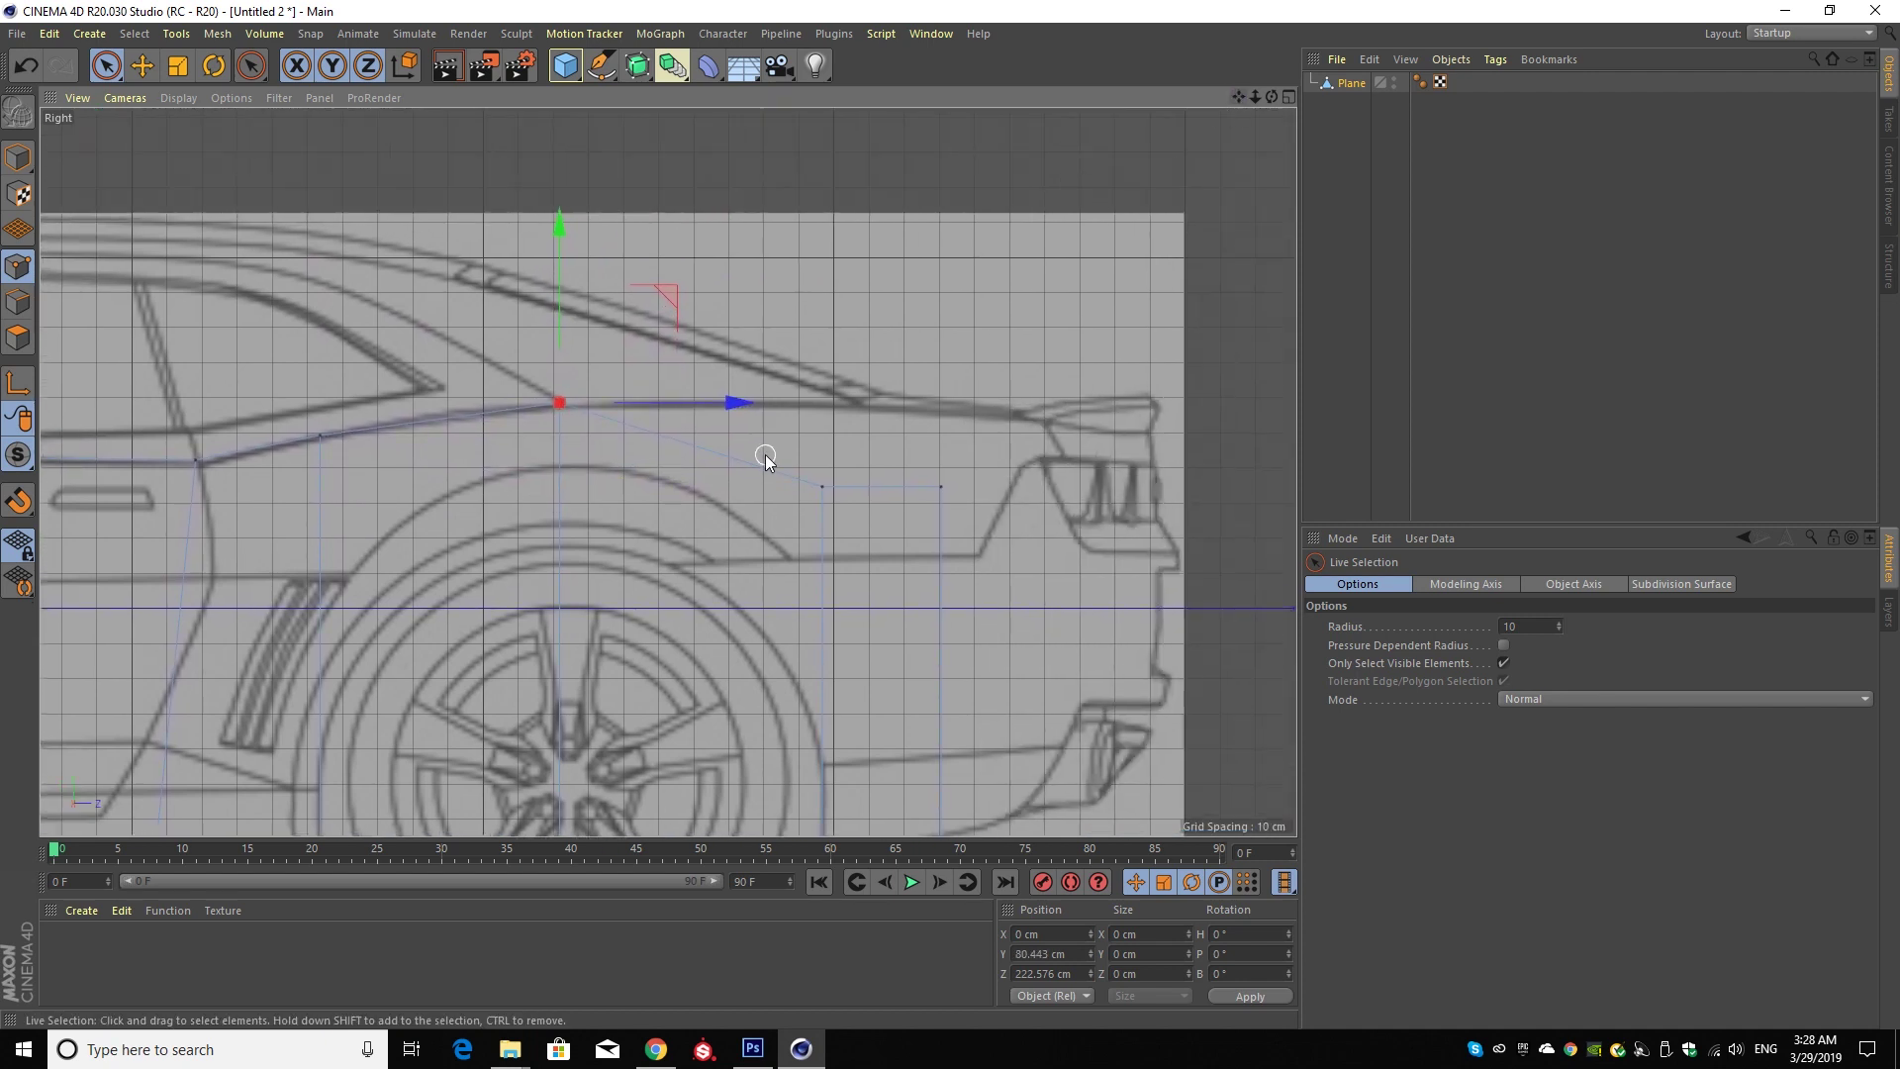
{"action": "left_click", "coordinate": [823, 486]}
{"action": "left_click_drag", "start_coordinate": [829, 394], "coordinate": [835, 313]}
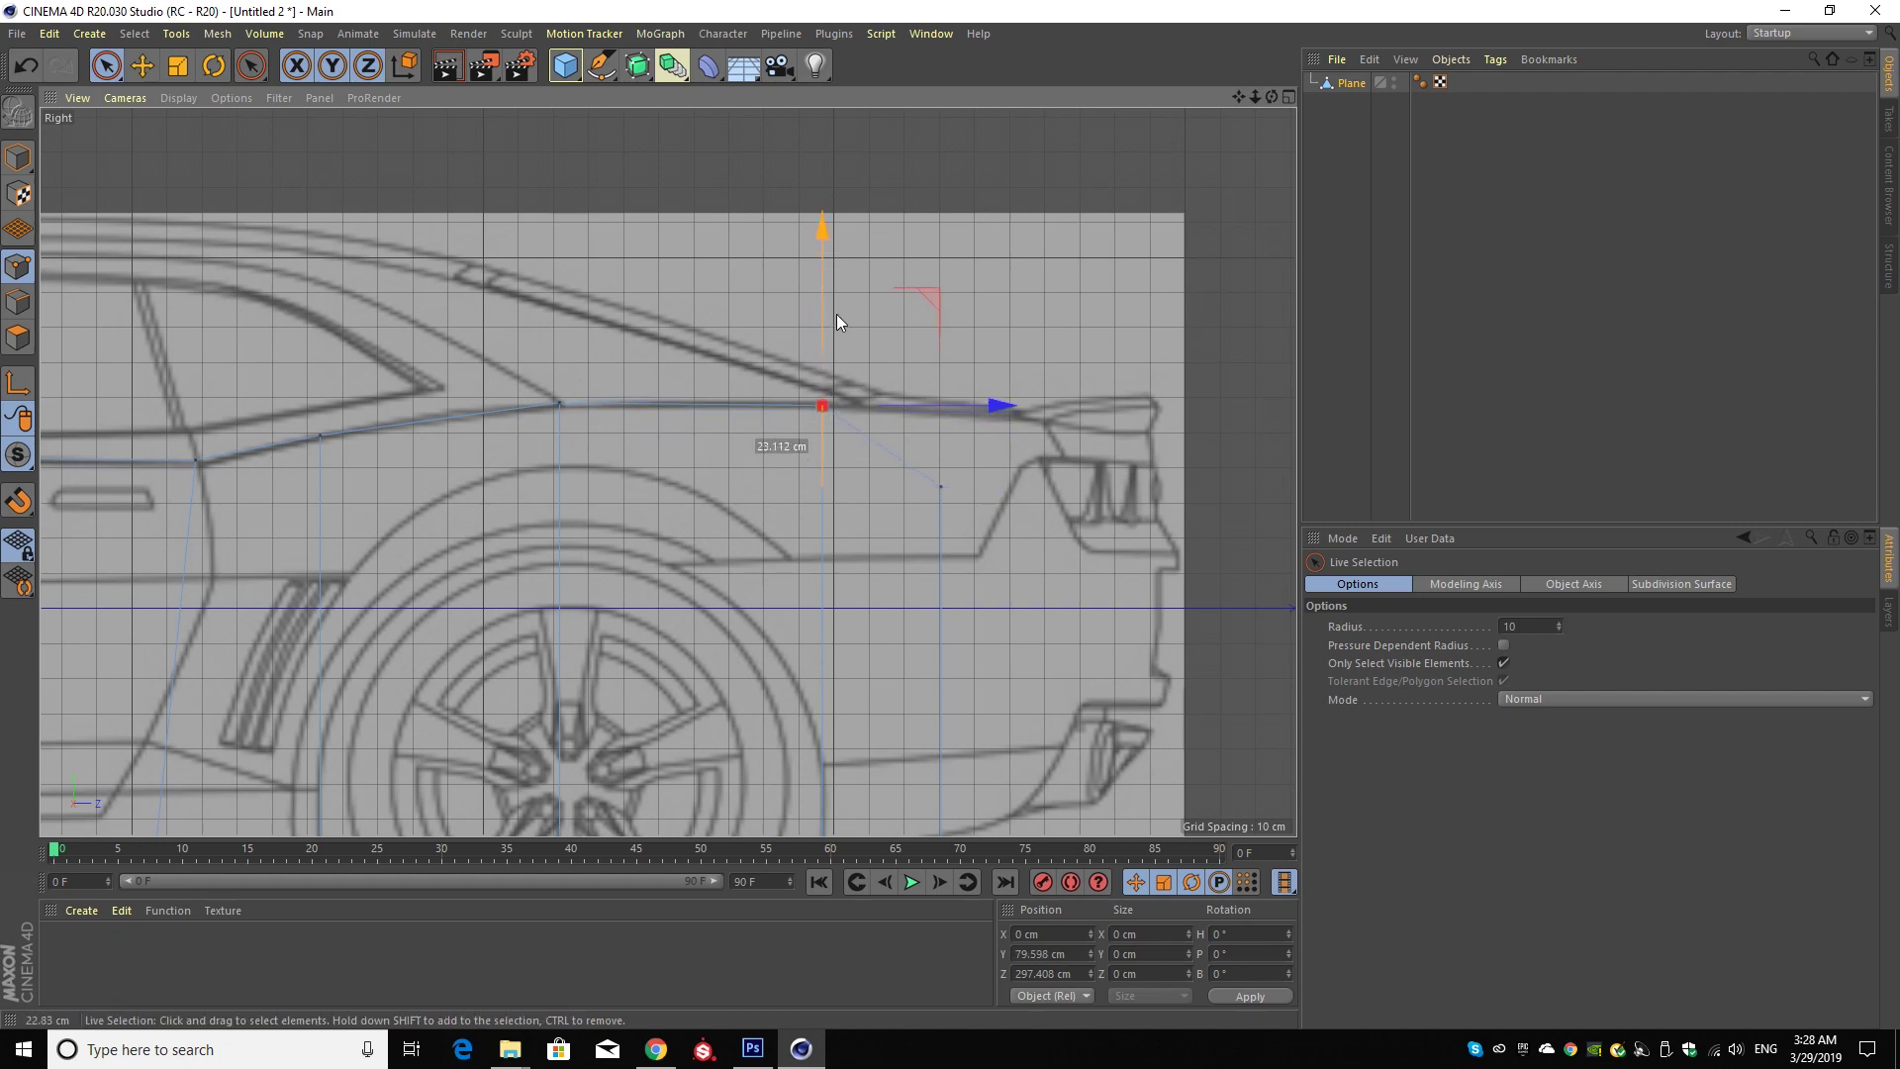
{"action": "left_click", "coordinate": [941, 485]}
{"action": "left_click_drag", "start_coordinate": [938, 369], "coordinate": [954, 289]}
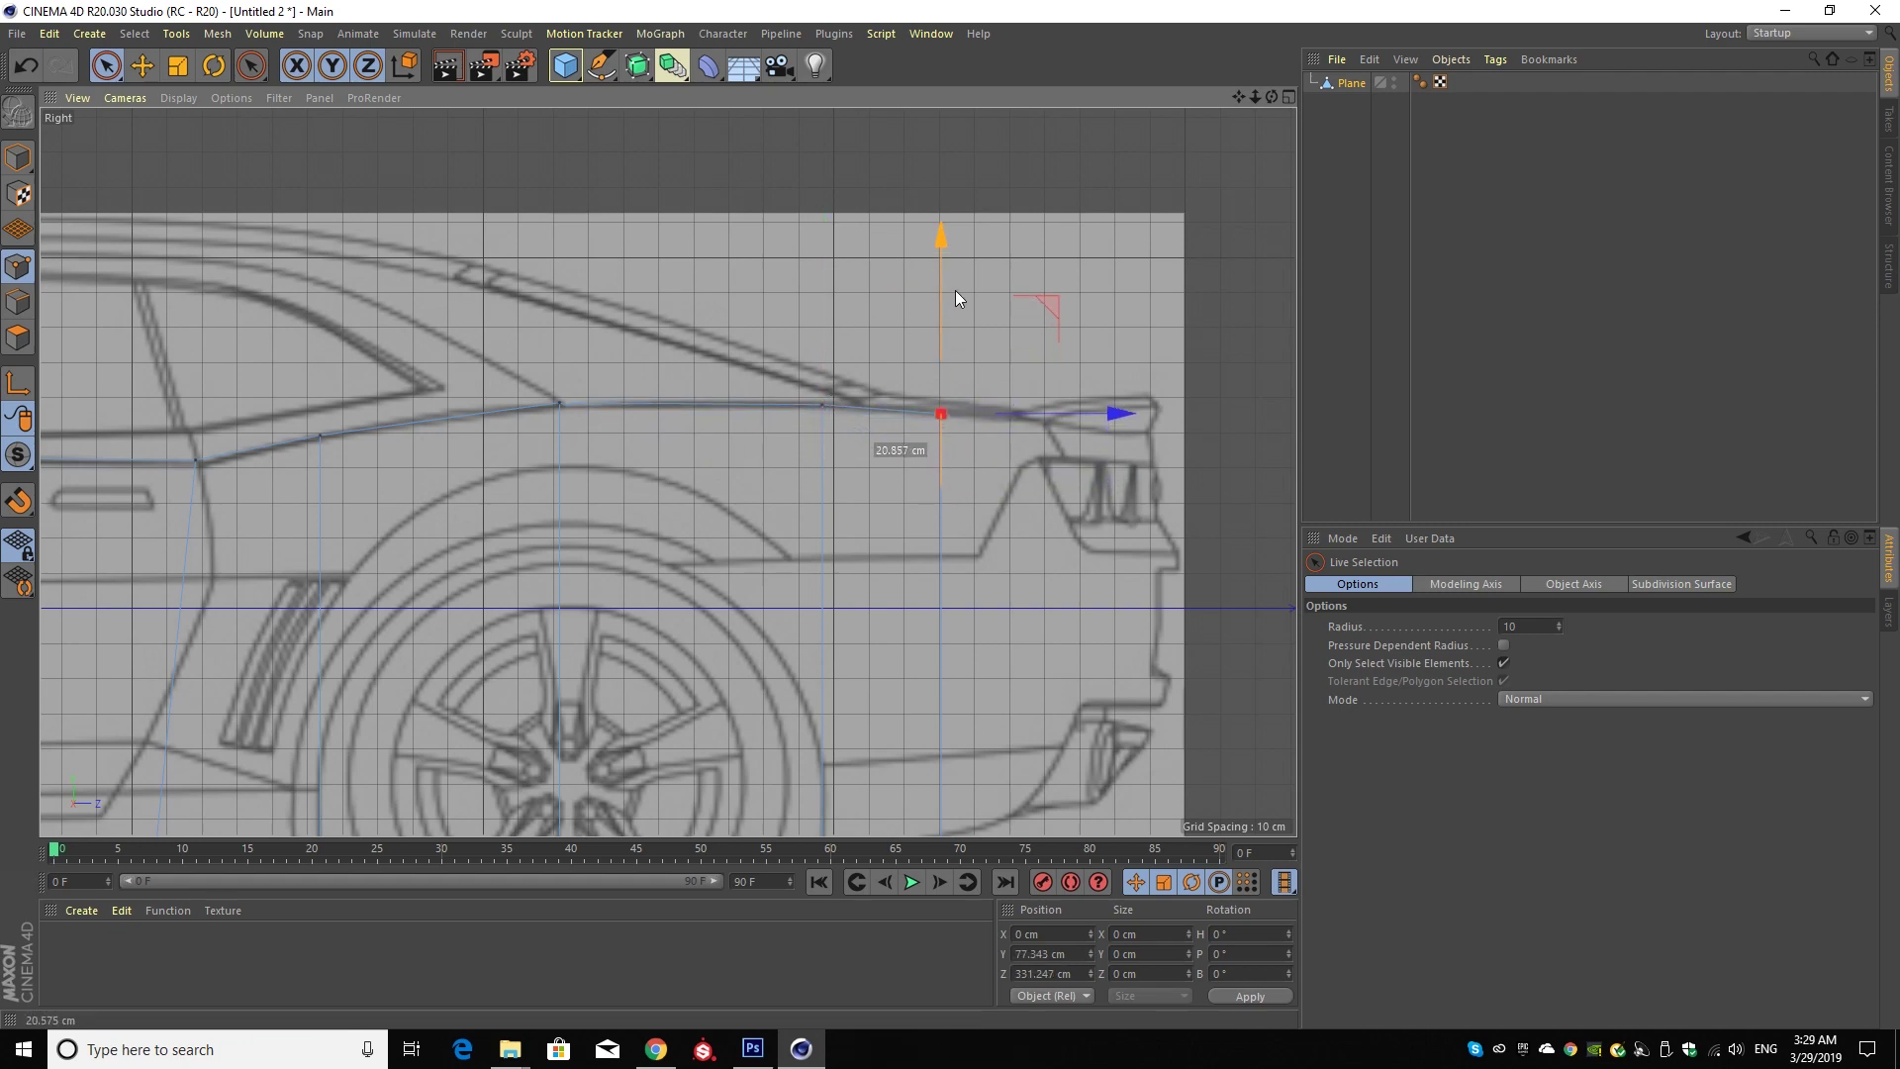
{"action": "scroll", "coordinate": [942, 510], "scroll_direction": "down", "scroll_amount": 3}
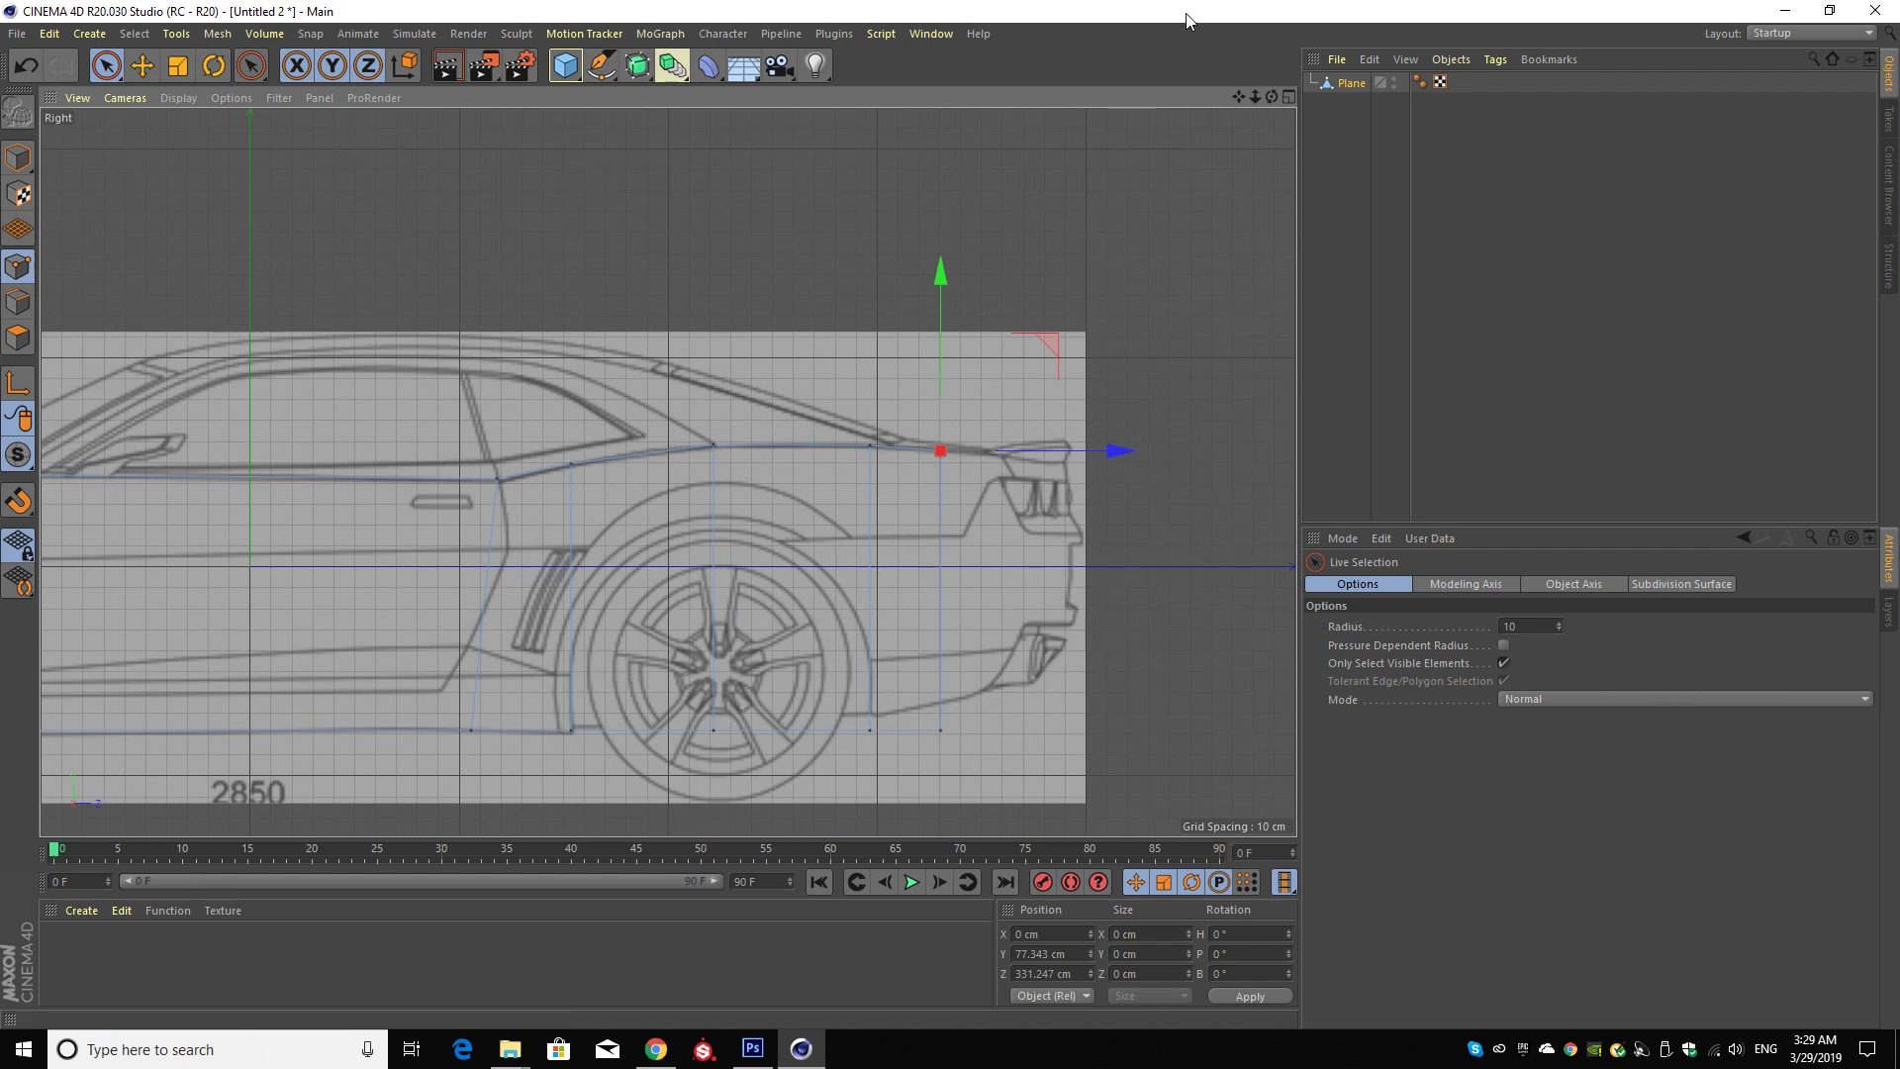
{"action": "left_click_drag", "start_coordinate": [1238, 97], "coordinate": [1428, 51]}
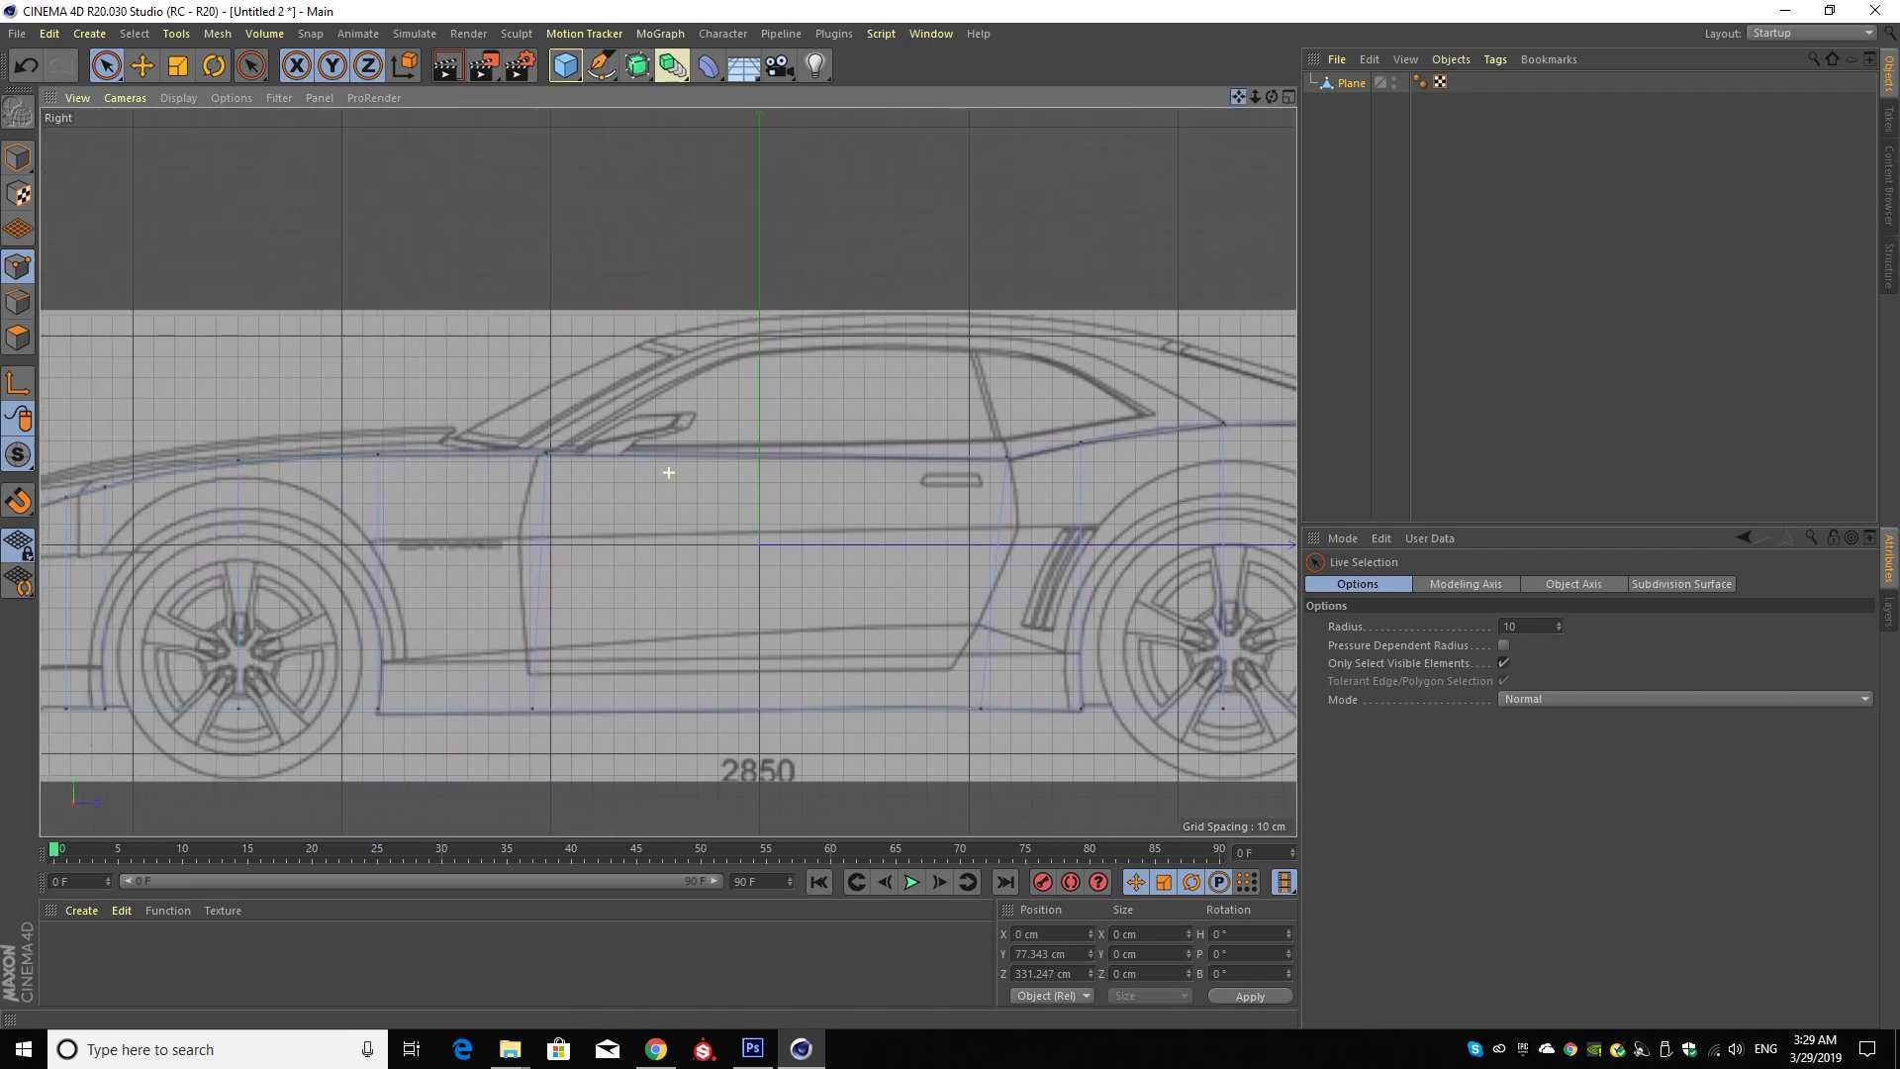
- Line Cut the side plane lengthwise from the tail lights to the front grille, redoing the first cut
{"action": "right_click", "coordinate": [878, 206]}
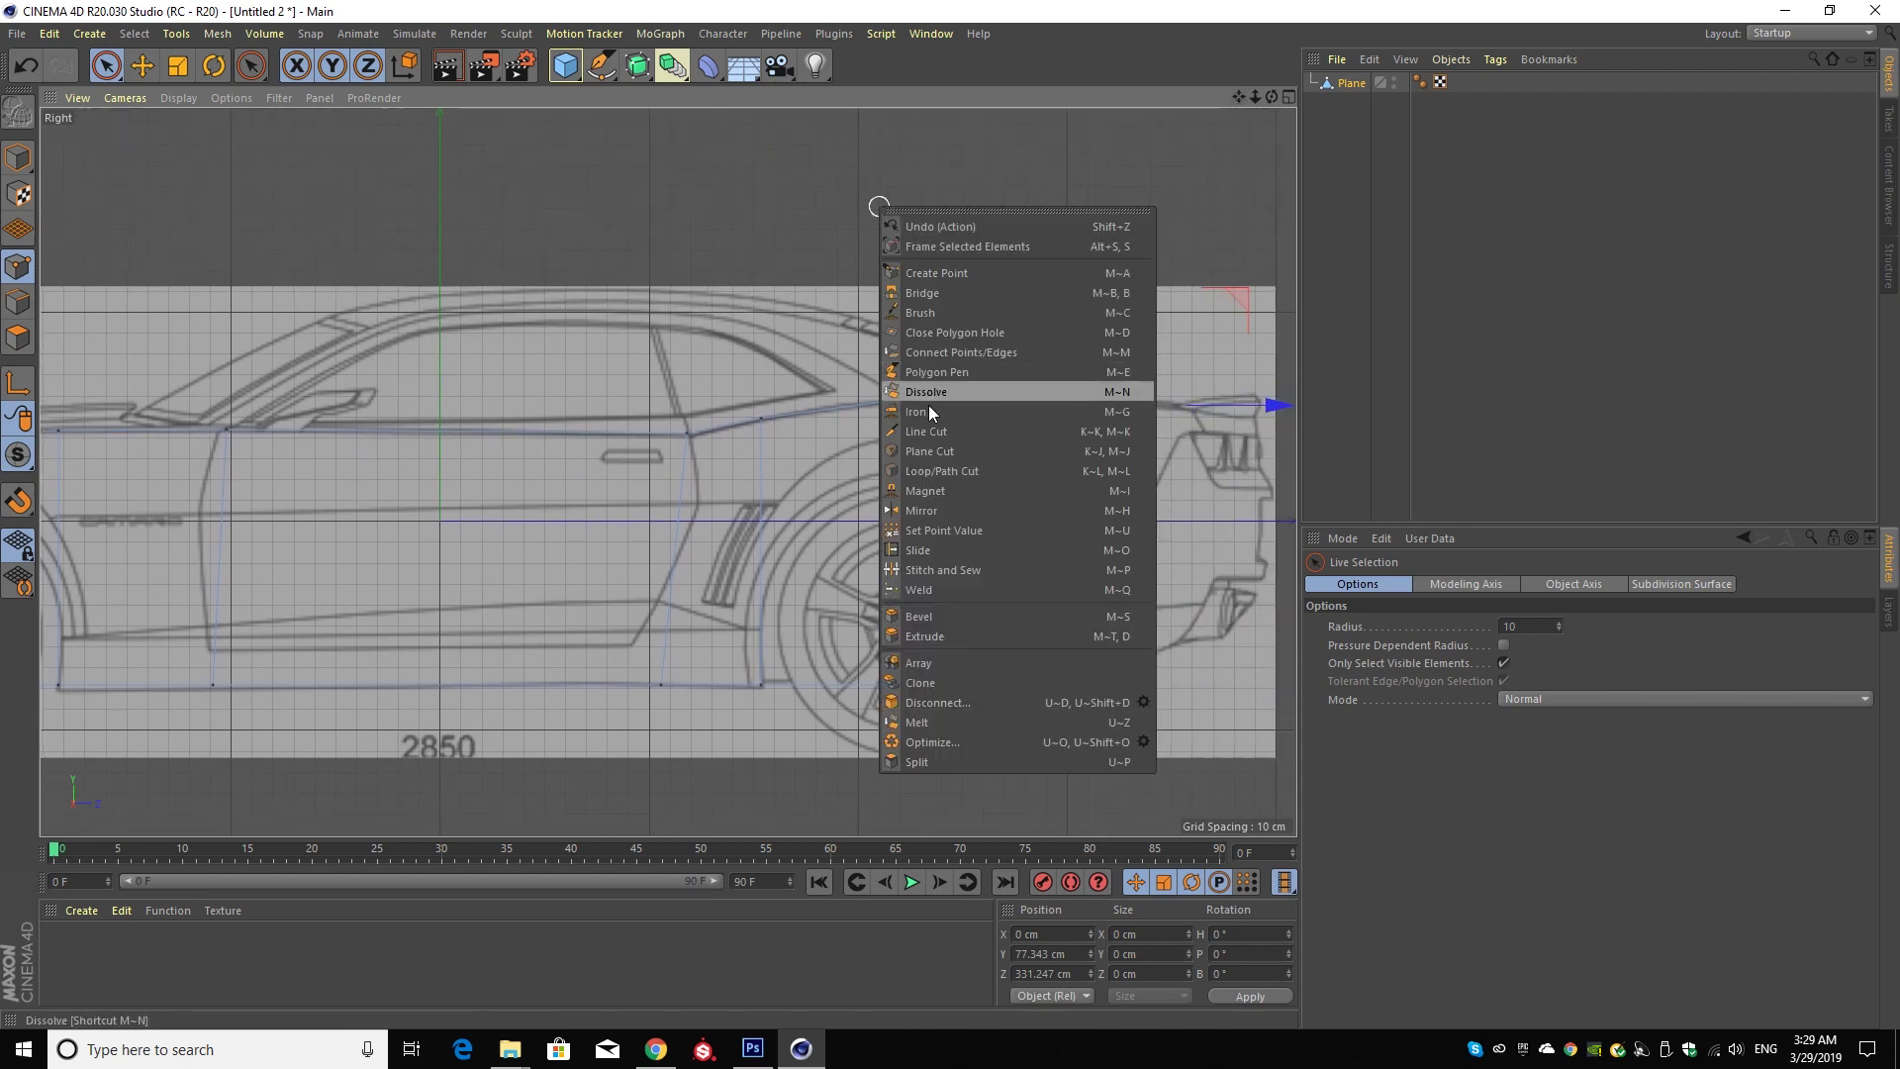
{"action": "left_click", "coordinate": [916, 471]}
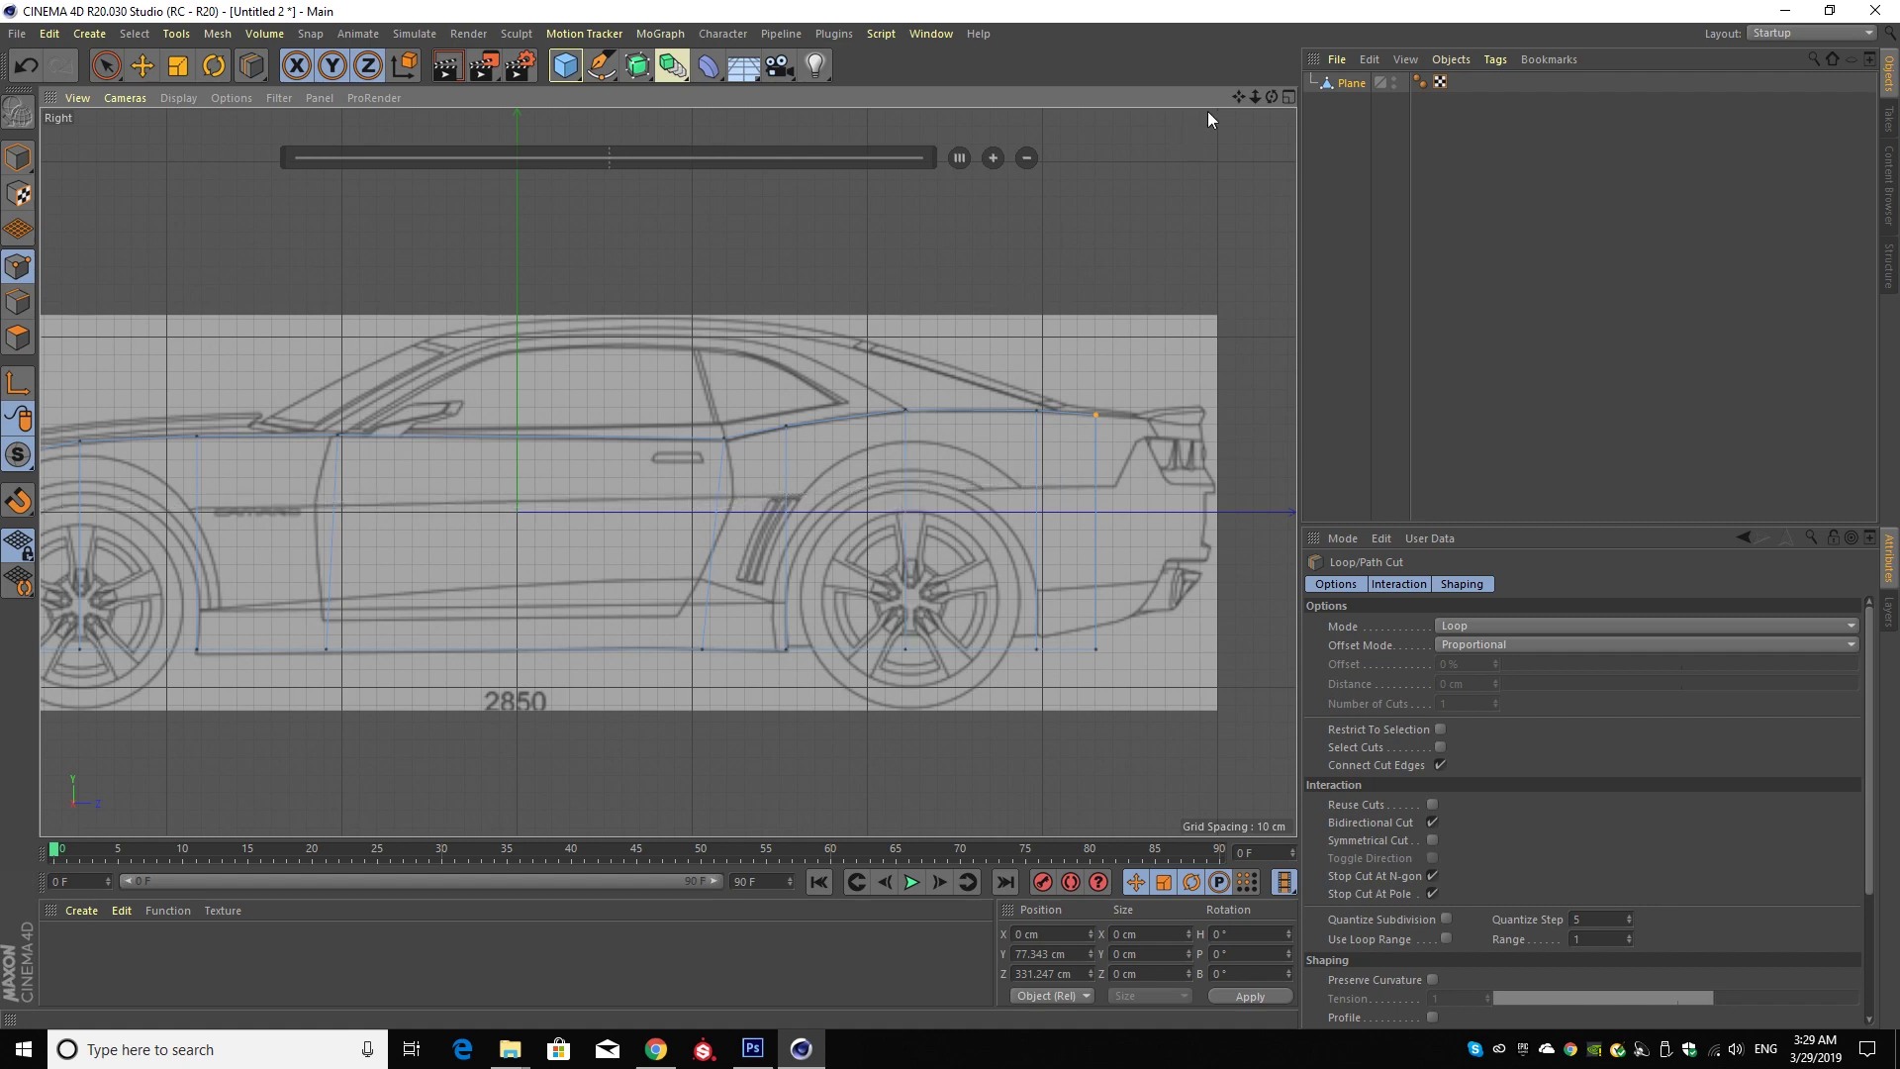
{"action": "left_click_drag", "start_coordinate": [1235, 99], "coordinate": [1386, 108]}
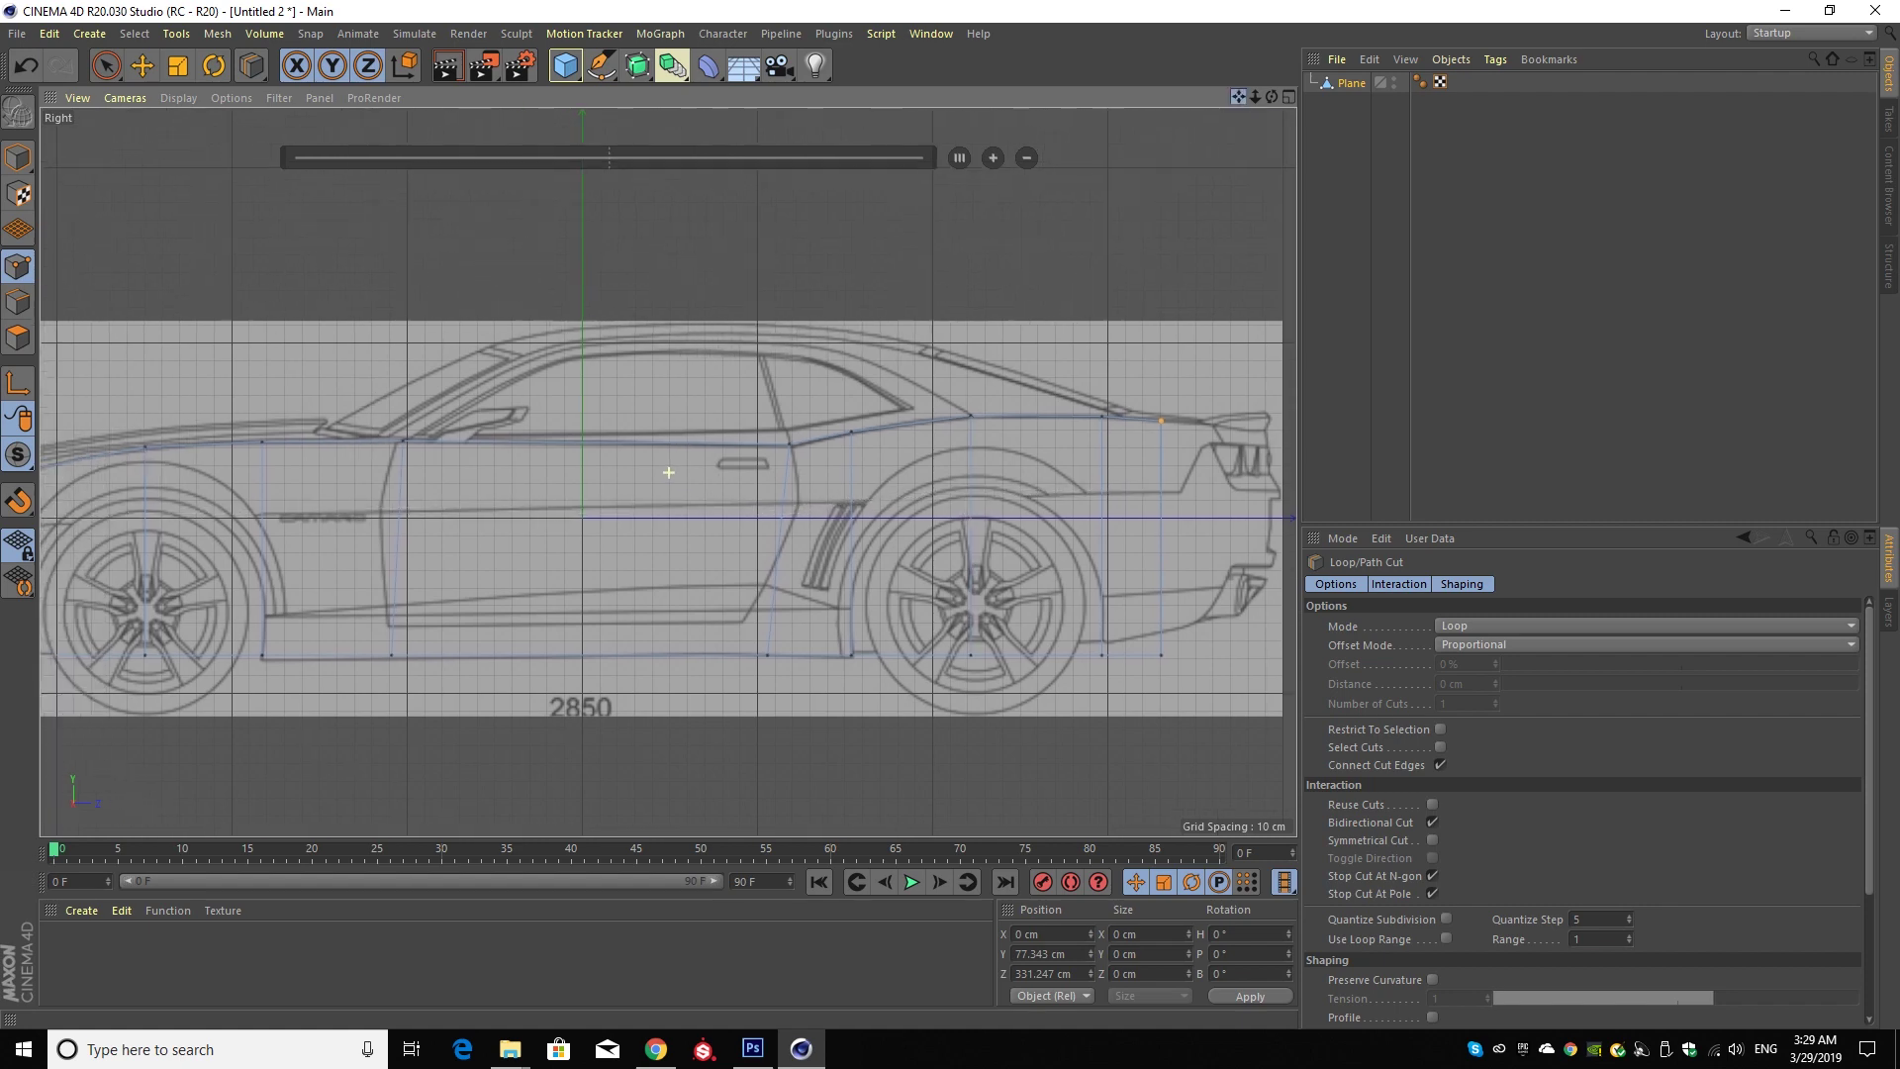
{"action": "scroll", "coordinate": [784, 328], "scroll_direction": "down", "scroll_amount": 3}
{"action": "scroll", "coordinate": [785, 328], "scroll_direction": "down", "scroll_amount": 1}
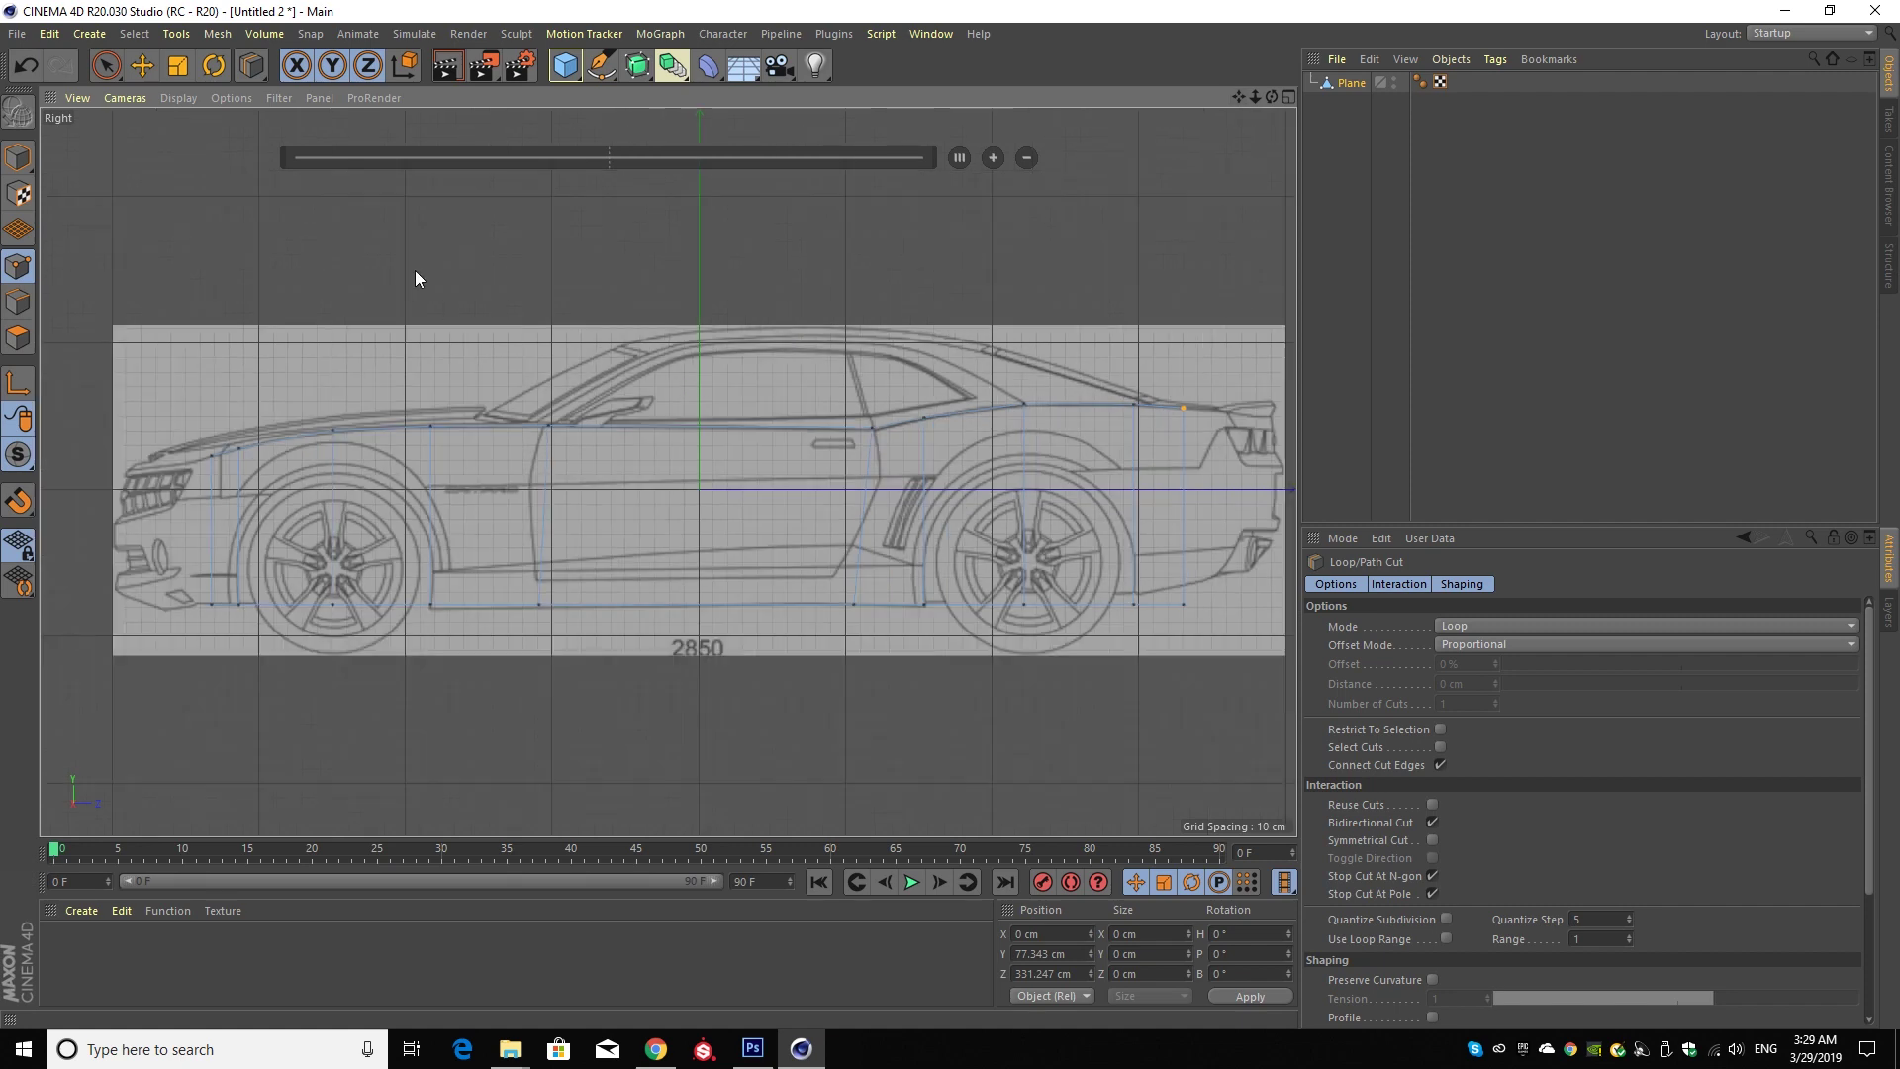
{"action": "right_click", "coordinate": [452, 244]}
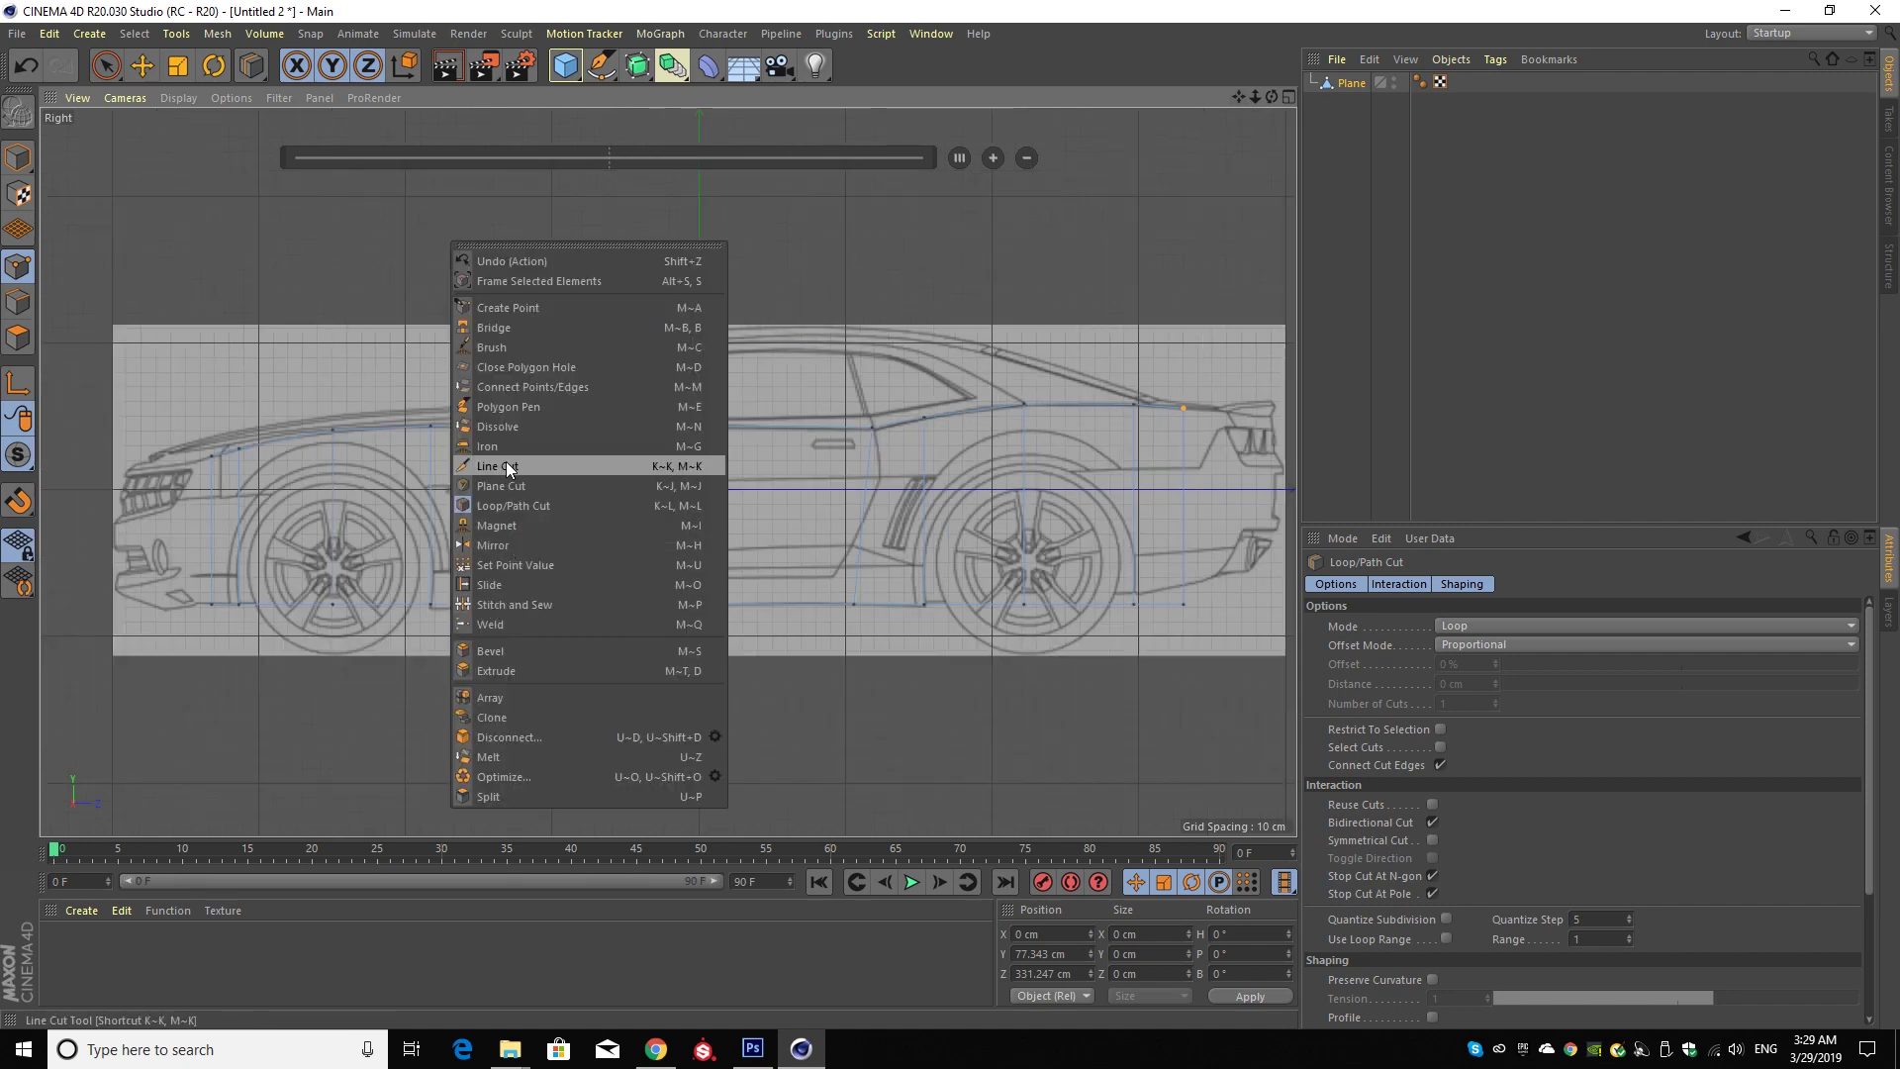
{"action": "left_click", "coordinate": [506, 466]}
{"action": "left_click", "coordinate": [182, 495]}
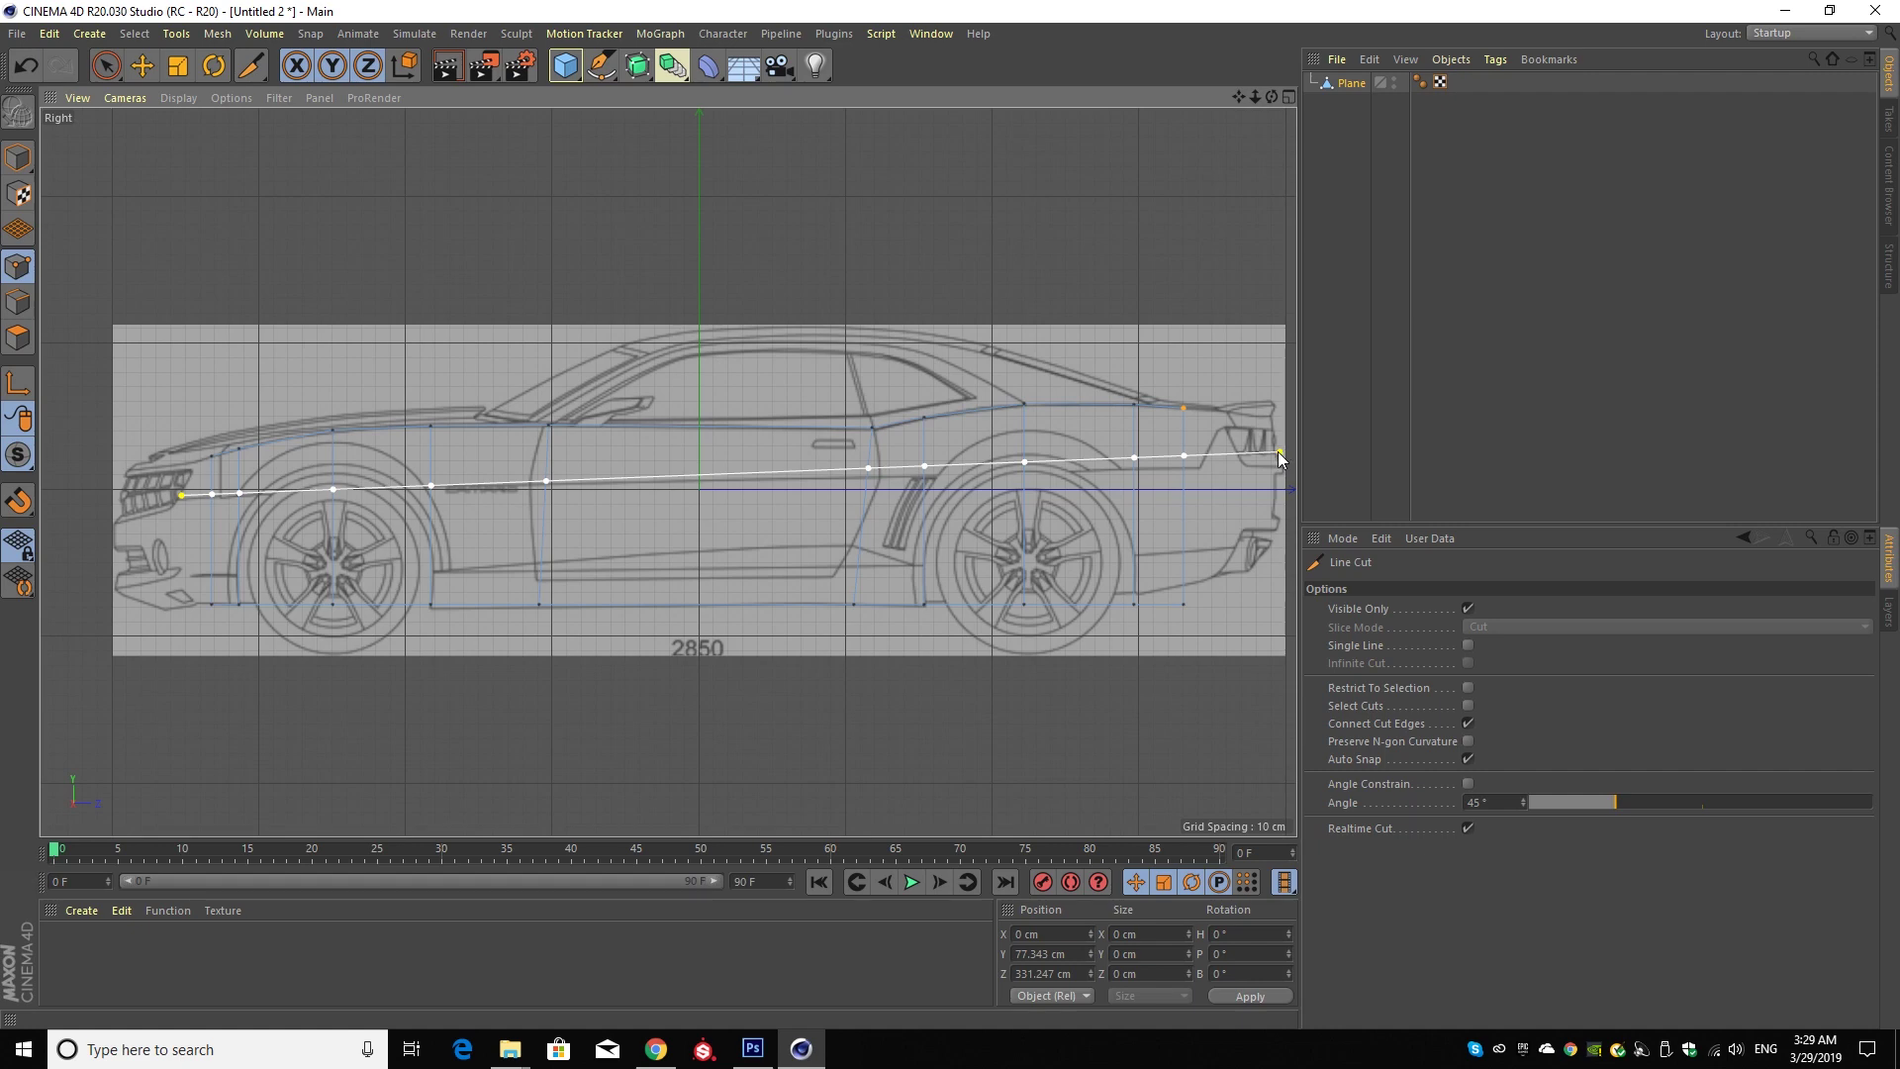
{"action": "key", "text": "ctrl+z"}
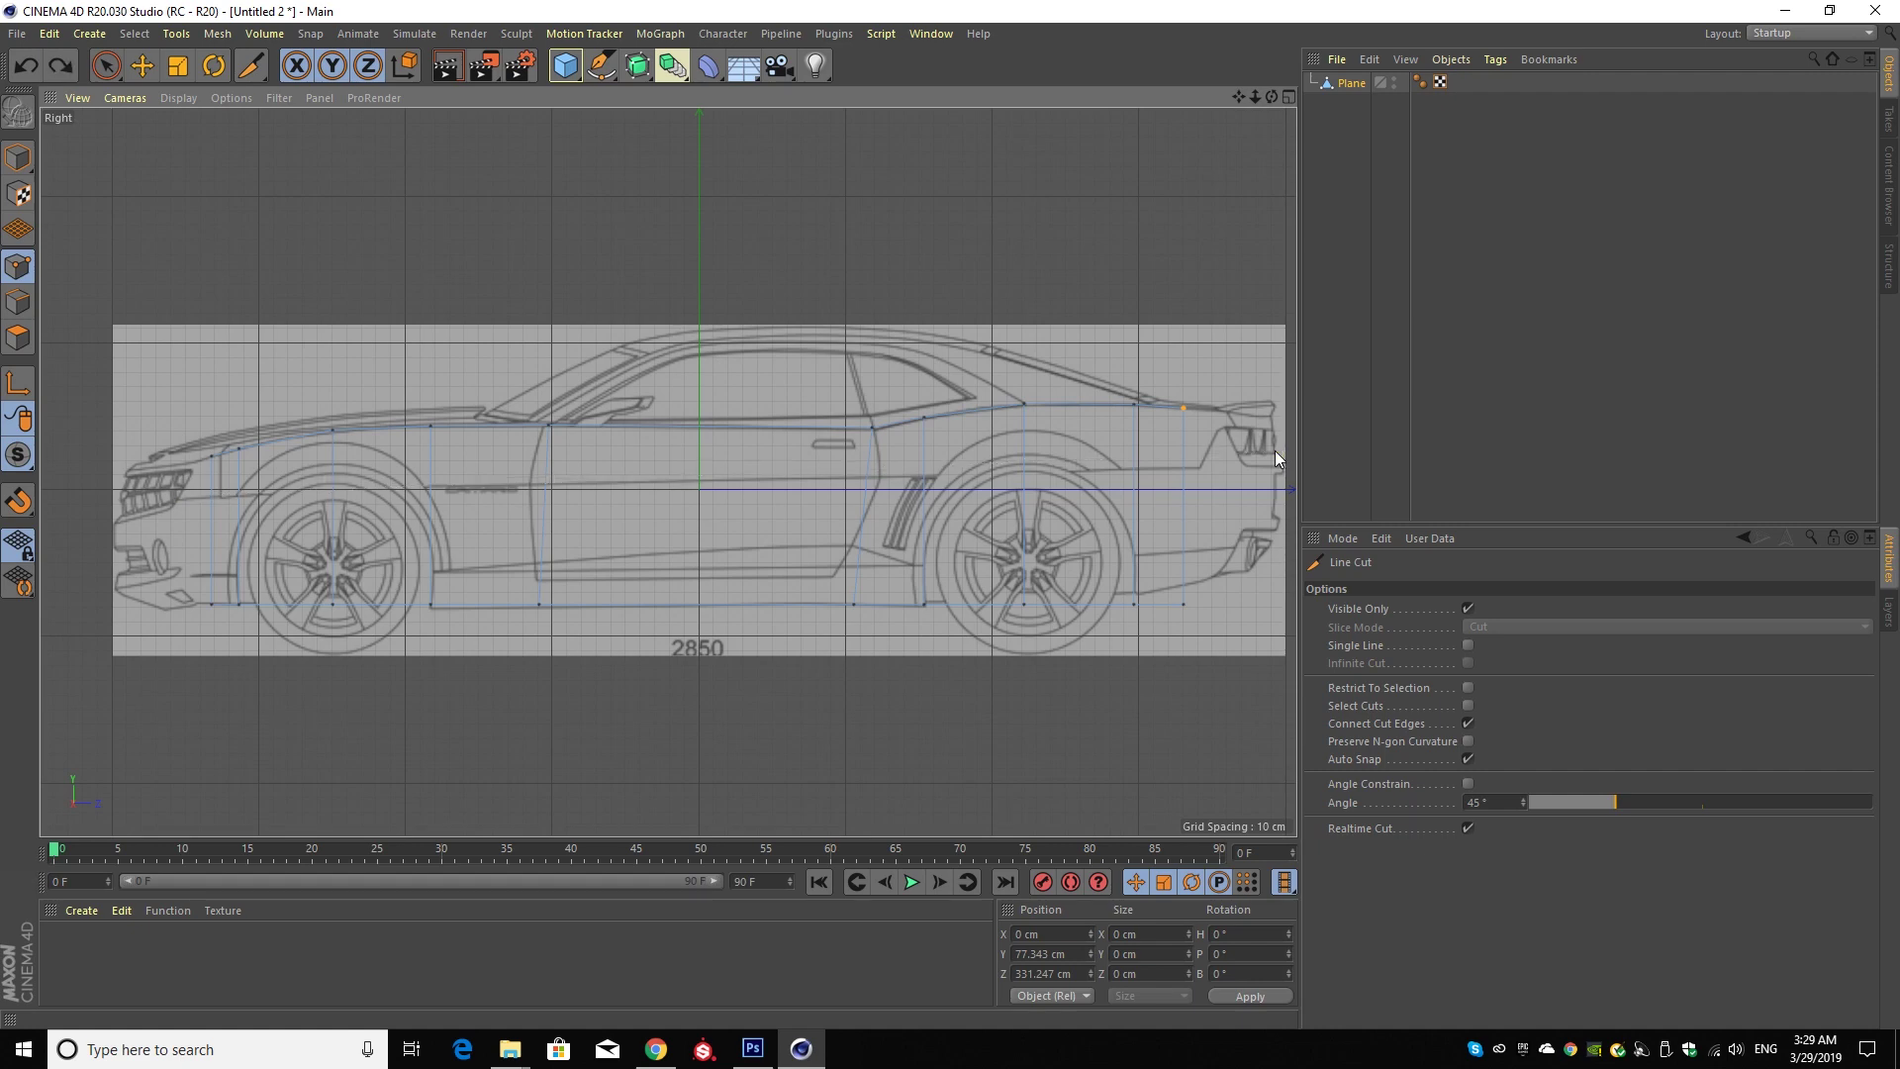
{"action": "left_click", "coordinate": [1275, 449]}
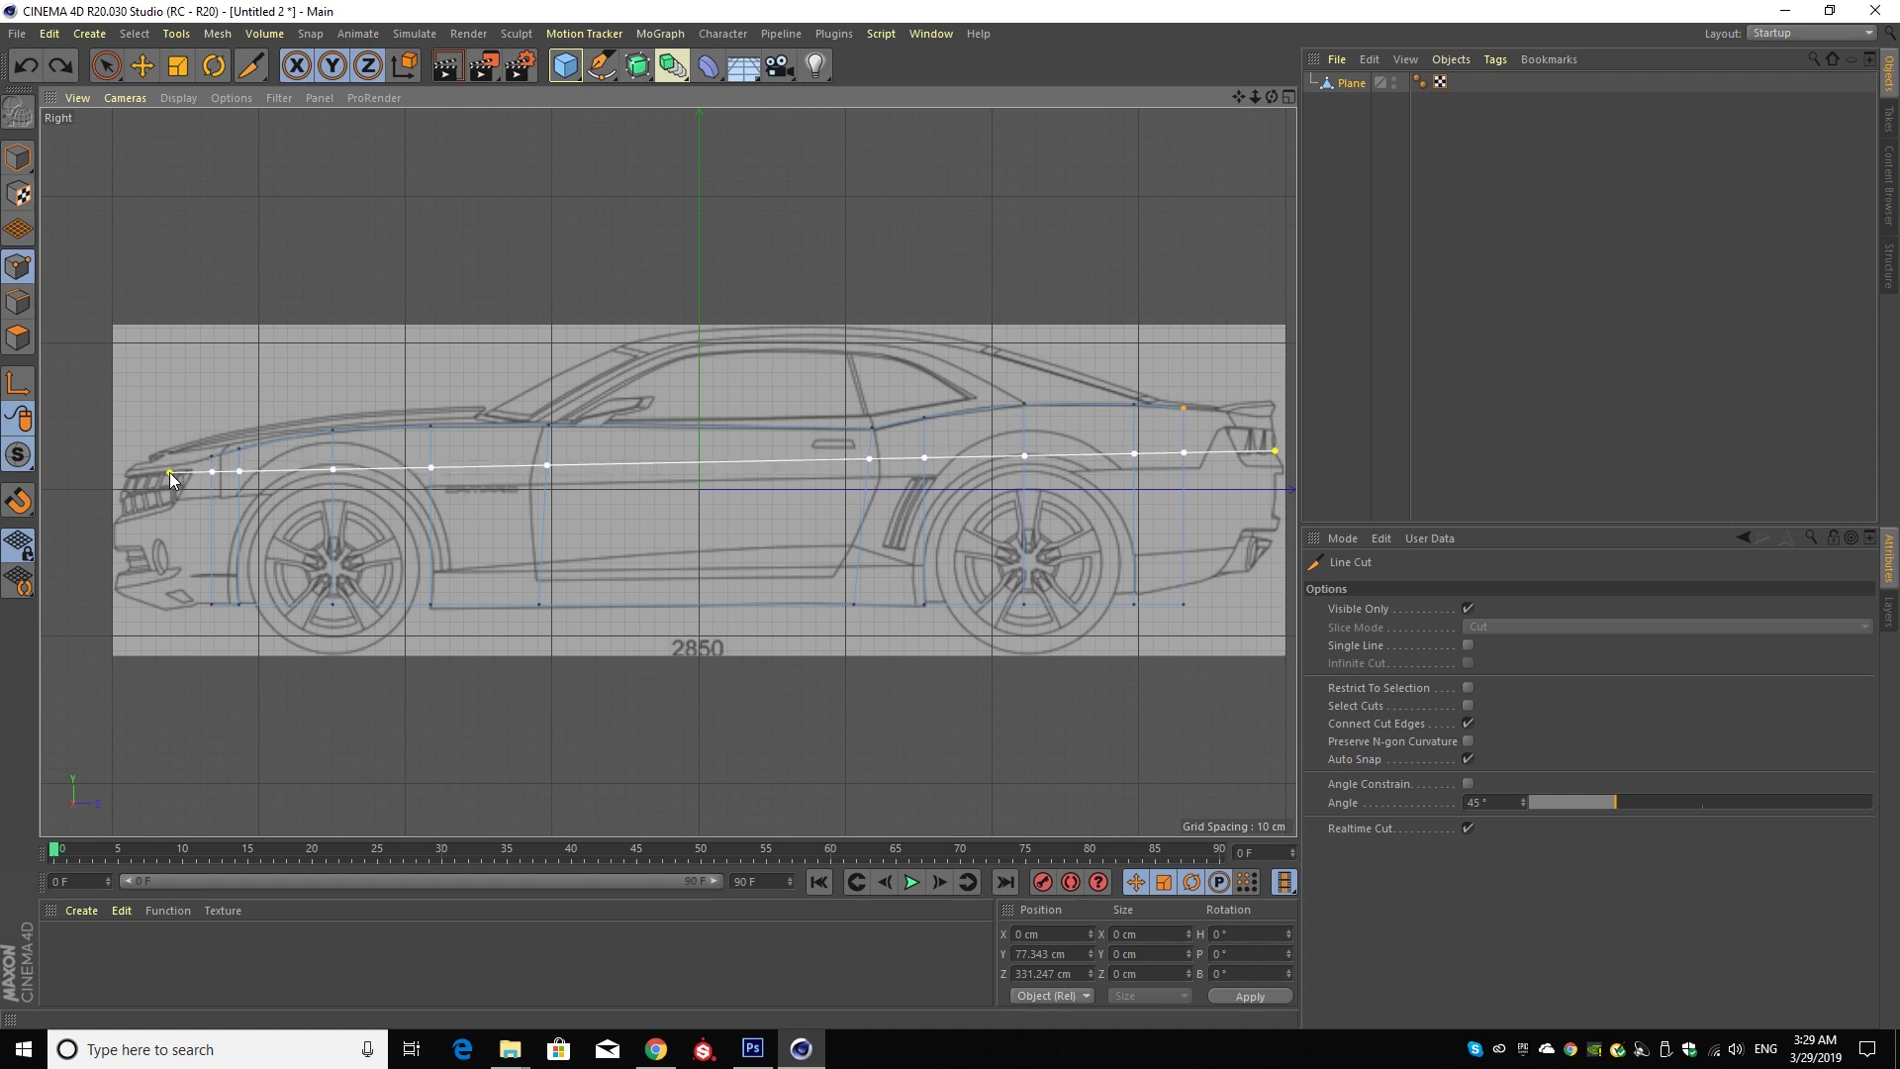
{"action": "left_click", "coordinate": [164, 478]}
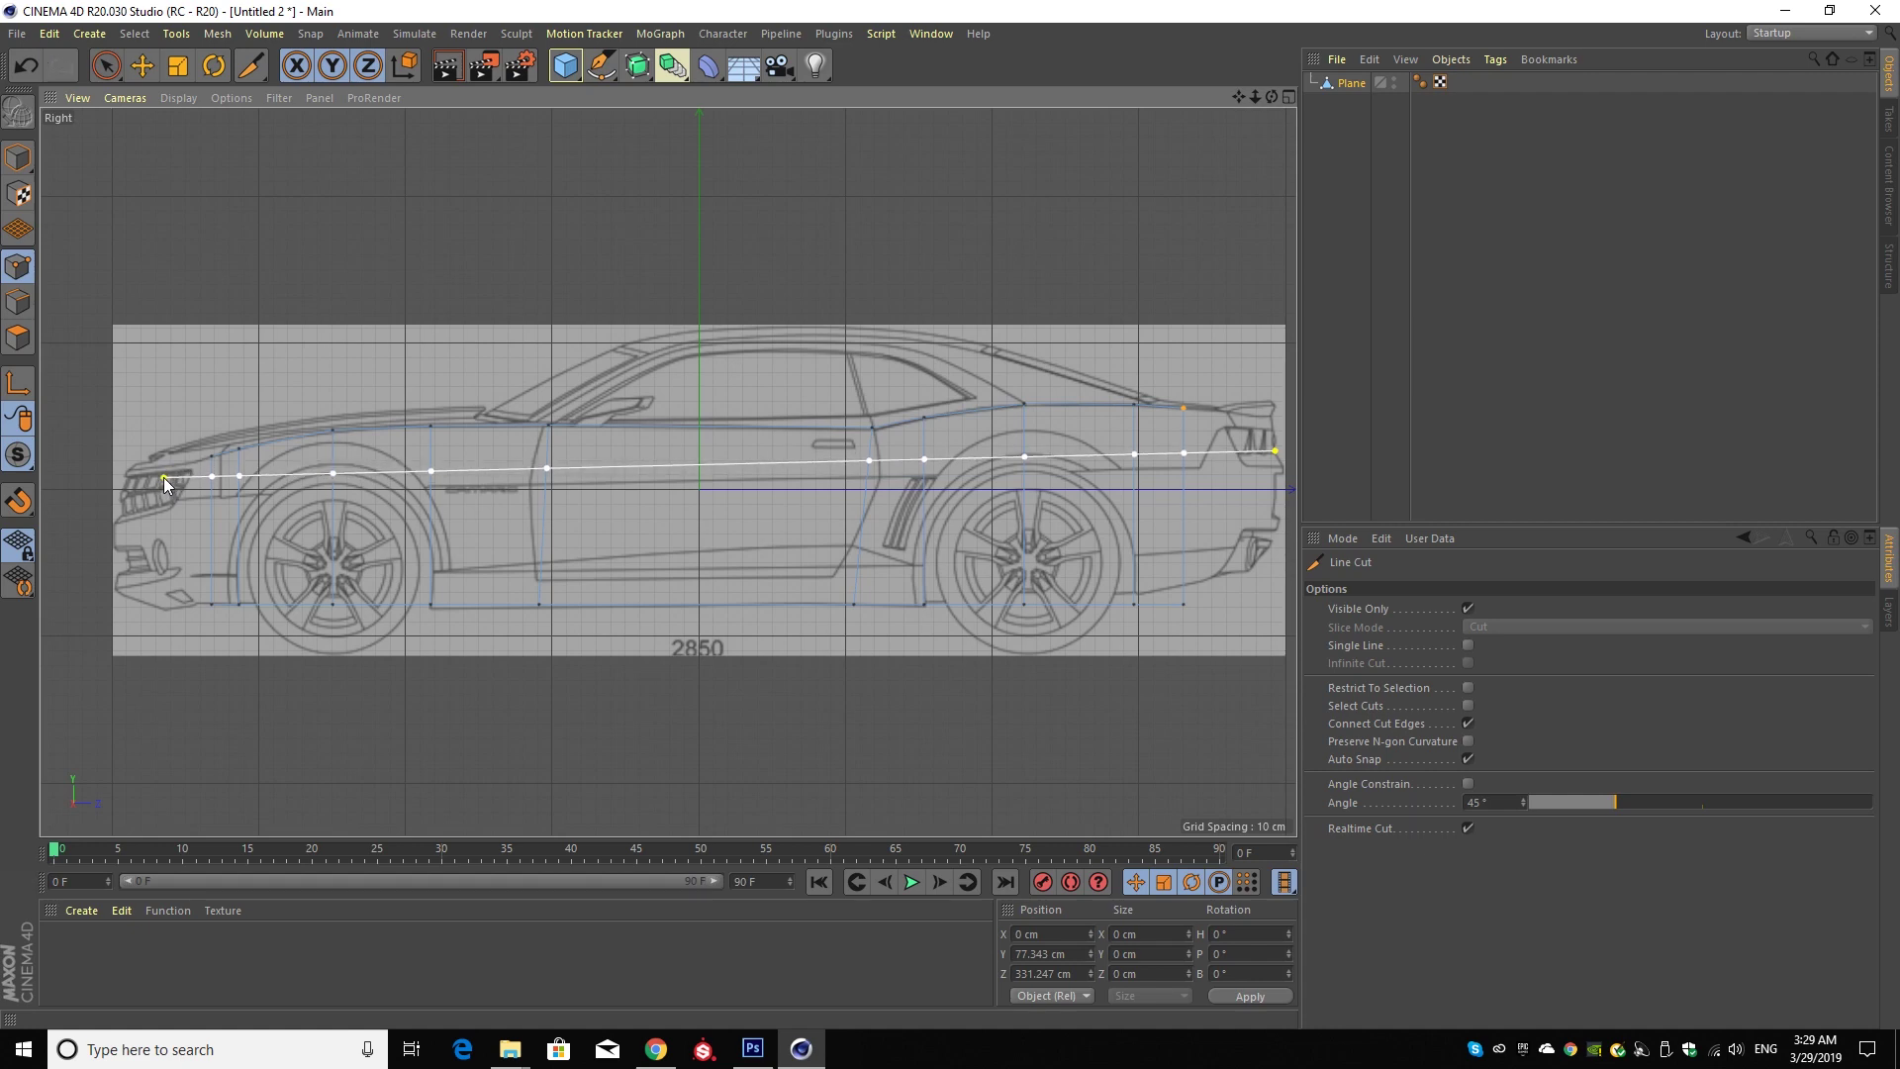
{"action": "key", "text": "space"}
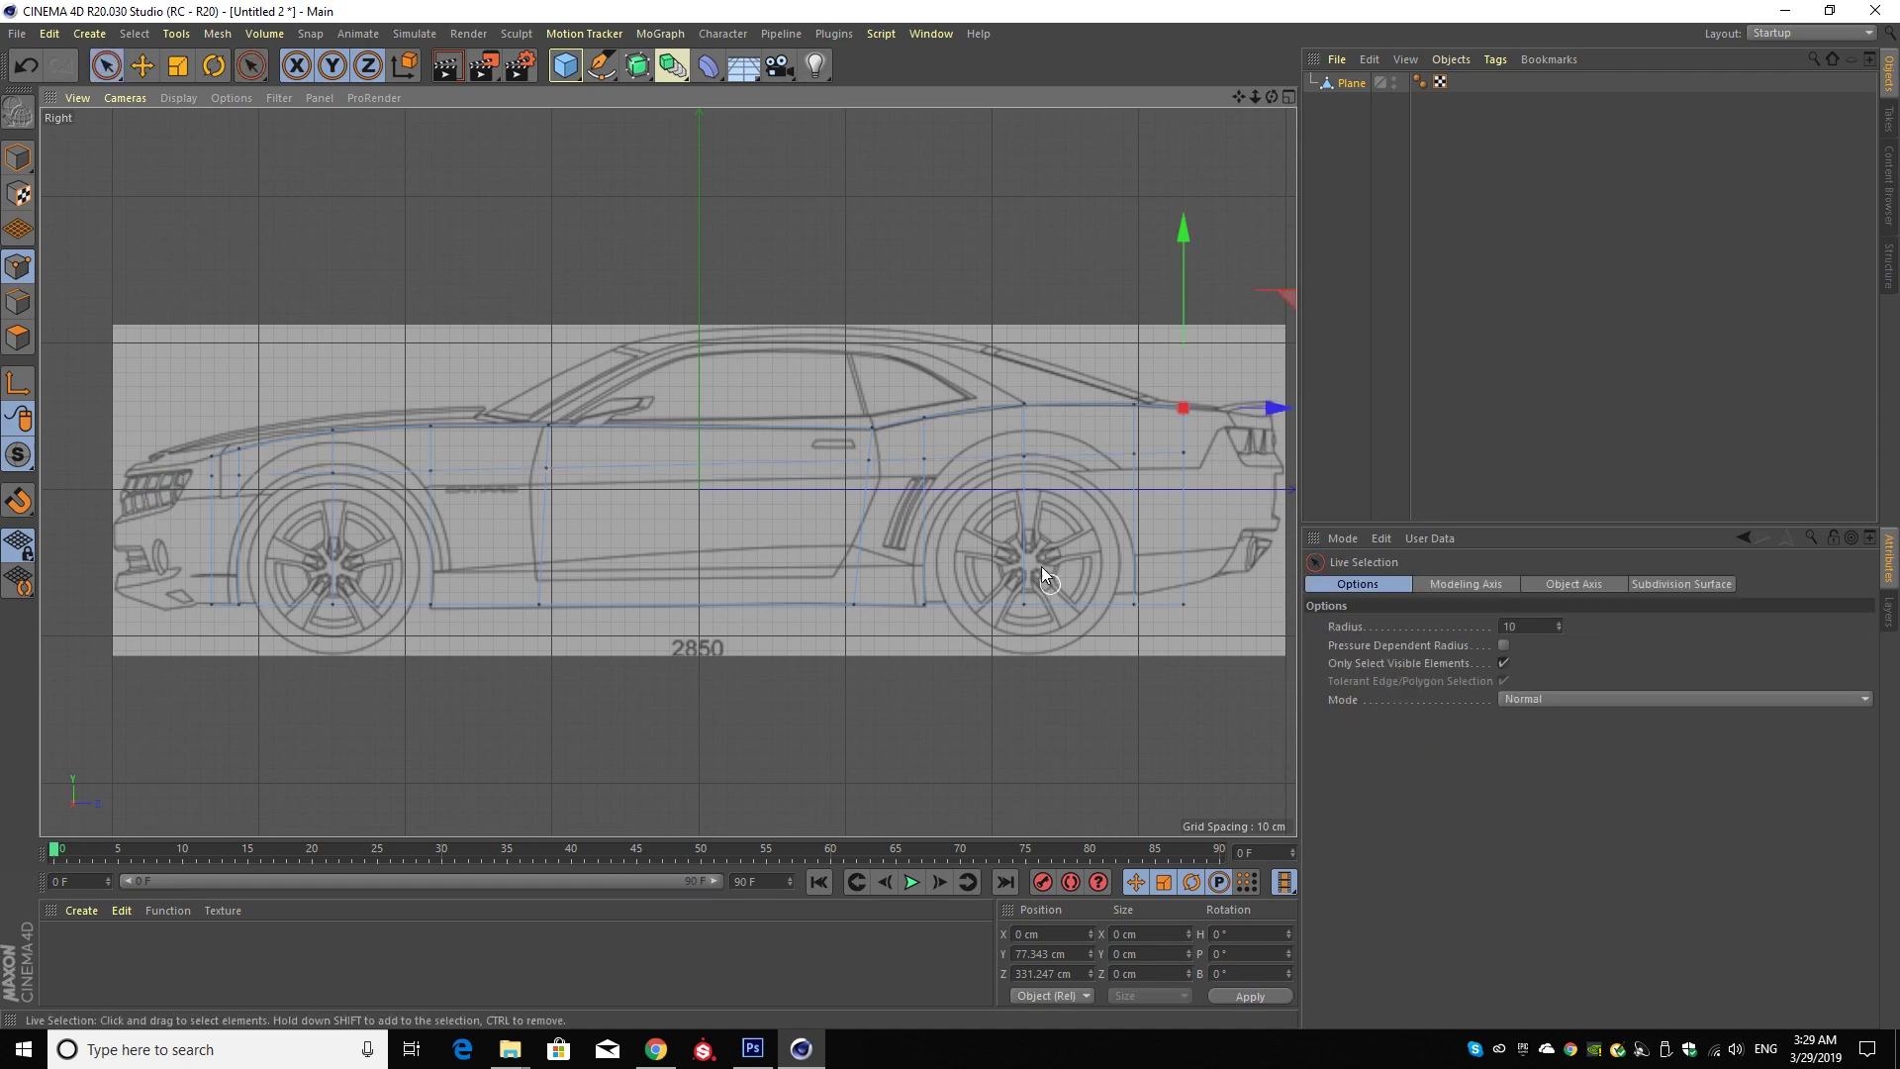
- Pull the new cut points behind and ahead of the rear wheel down onto the arch
{"action": "left_click", "coordinate": [1019, 606]}
{"action": "left_click", "coordinate": [332, 604], "text": "shift"}
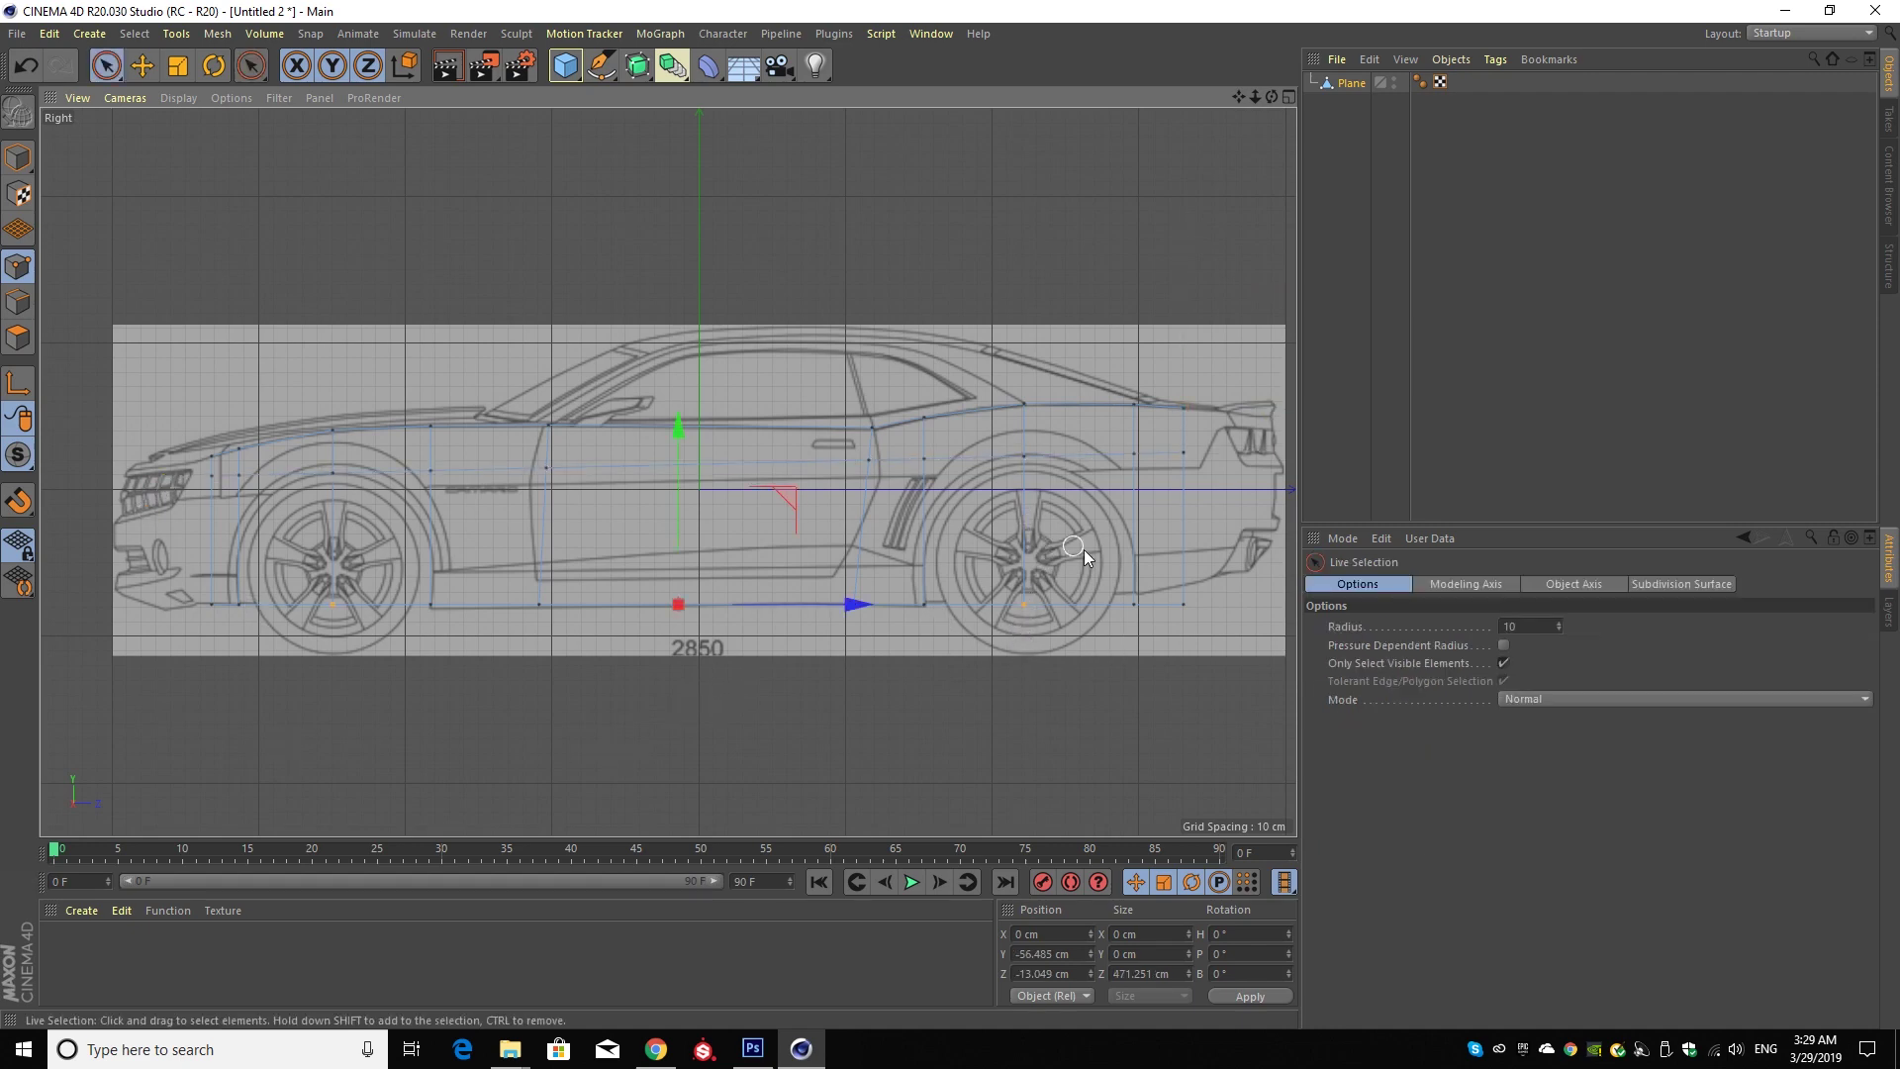
{"action": "left_click", "coordinate": [979, 690]}
{"action": "right_click", "coordinate": [968, 673]}
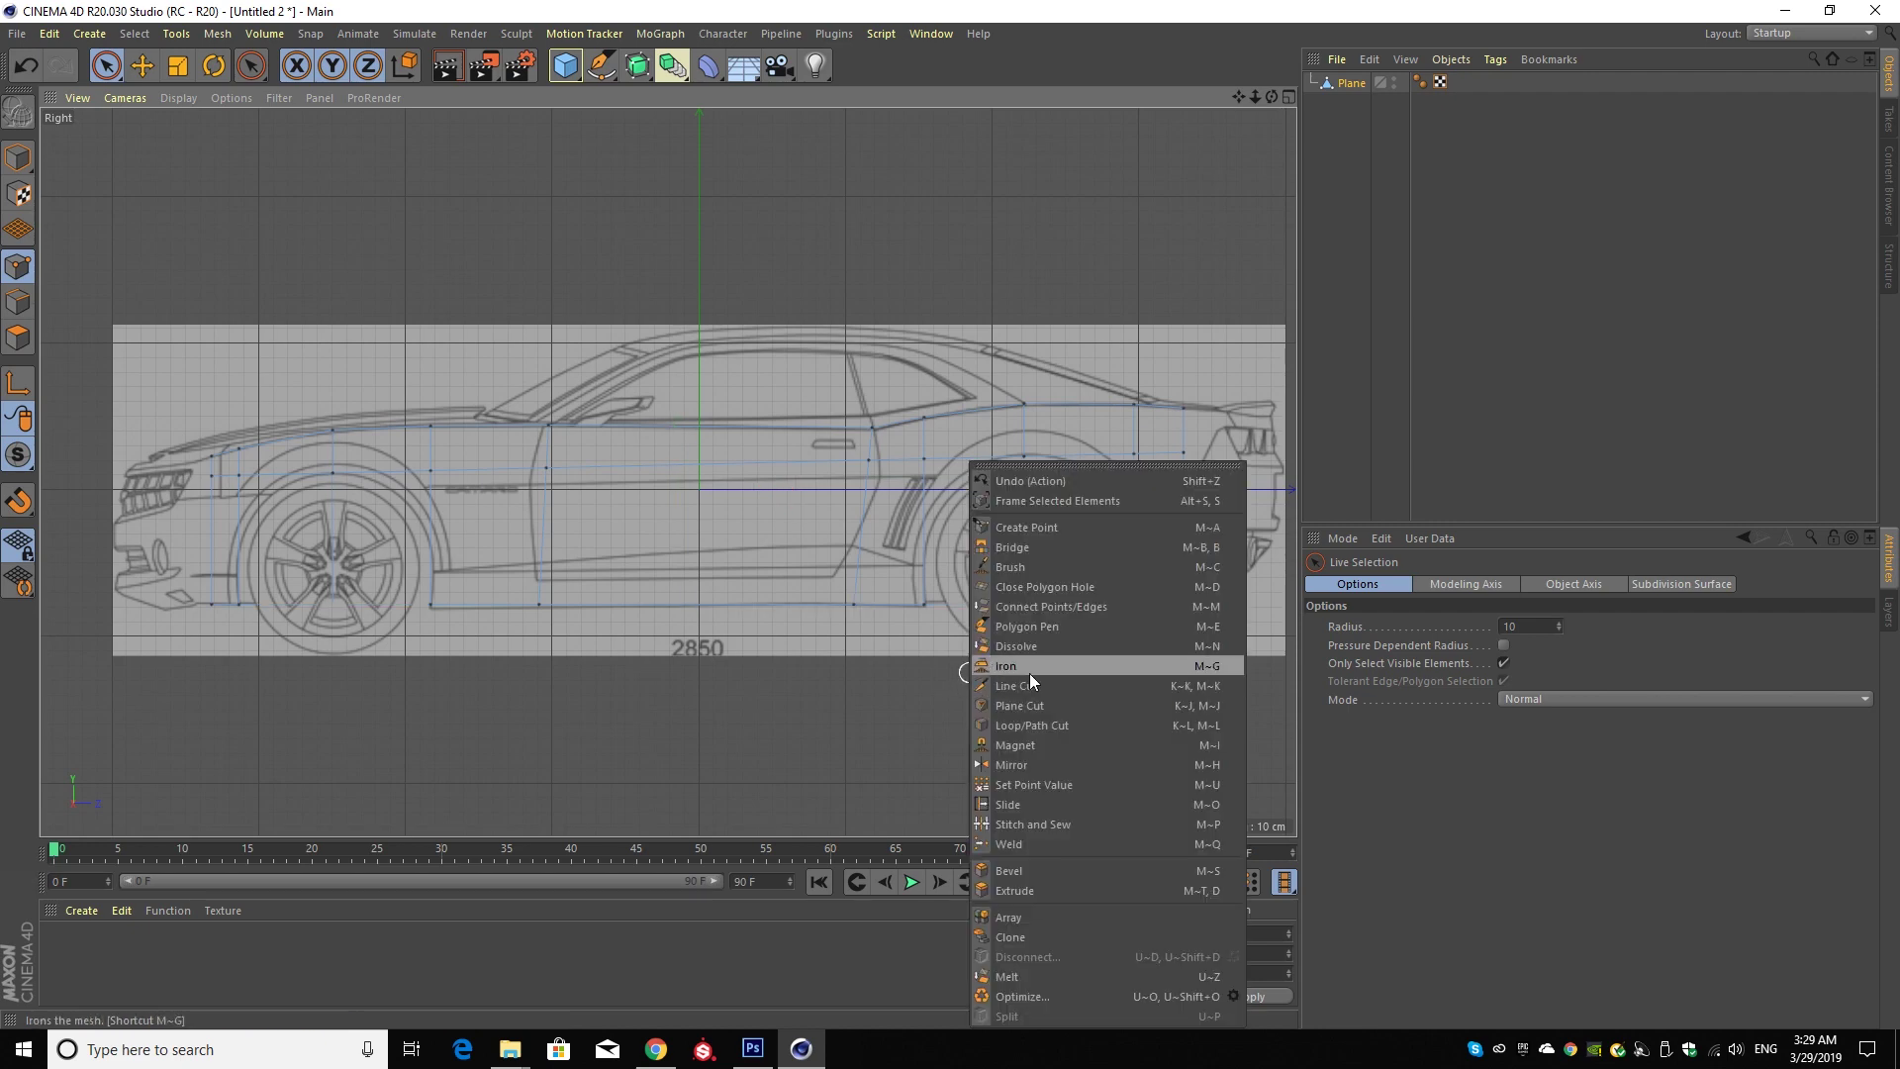
{"action": "left_click", "coordinate": [902, 689]}
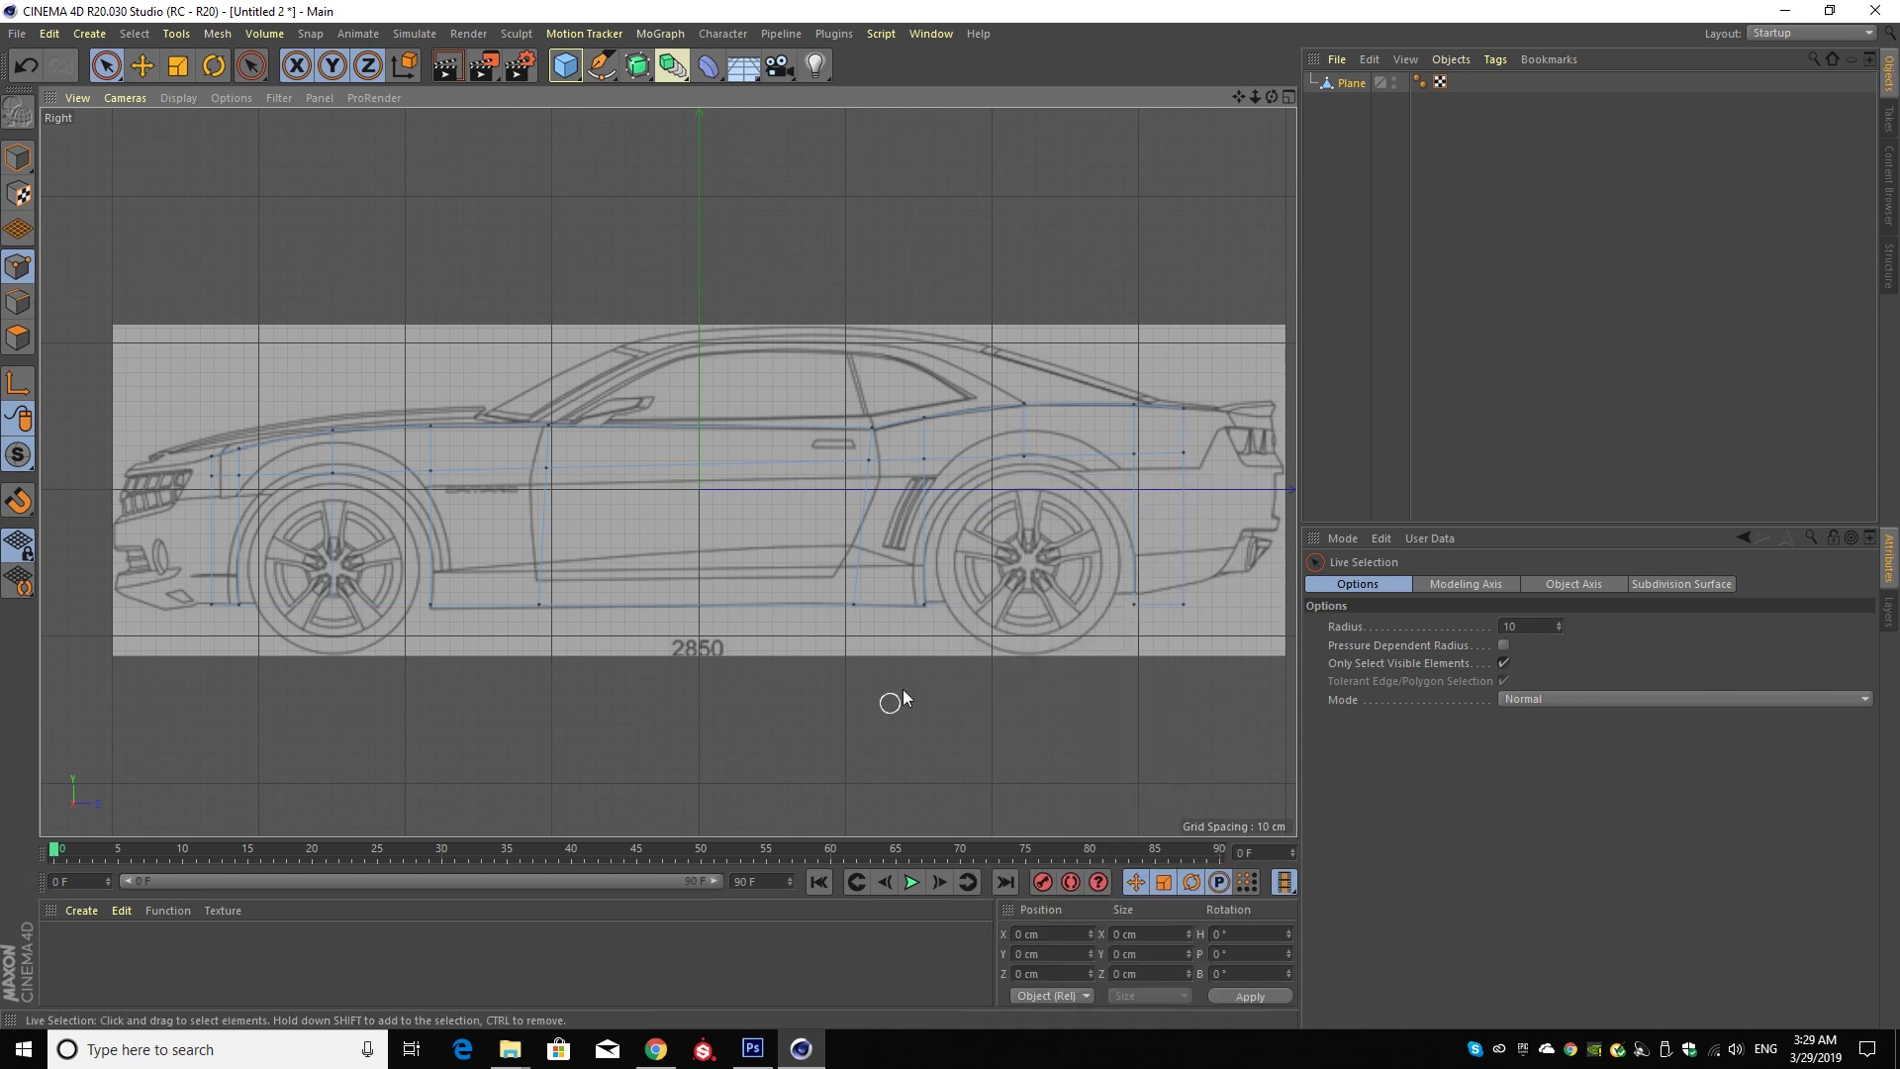
{"action": "scroll", "coordinate": [1007, 543], "scroll_direction": "up", "scroll_amount": 2}
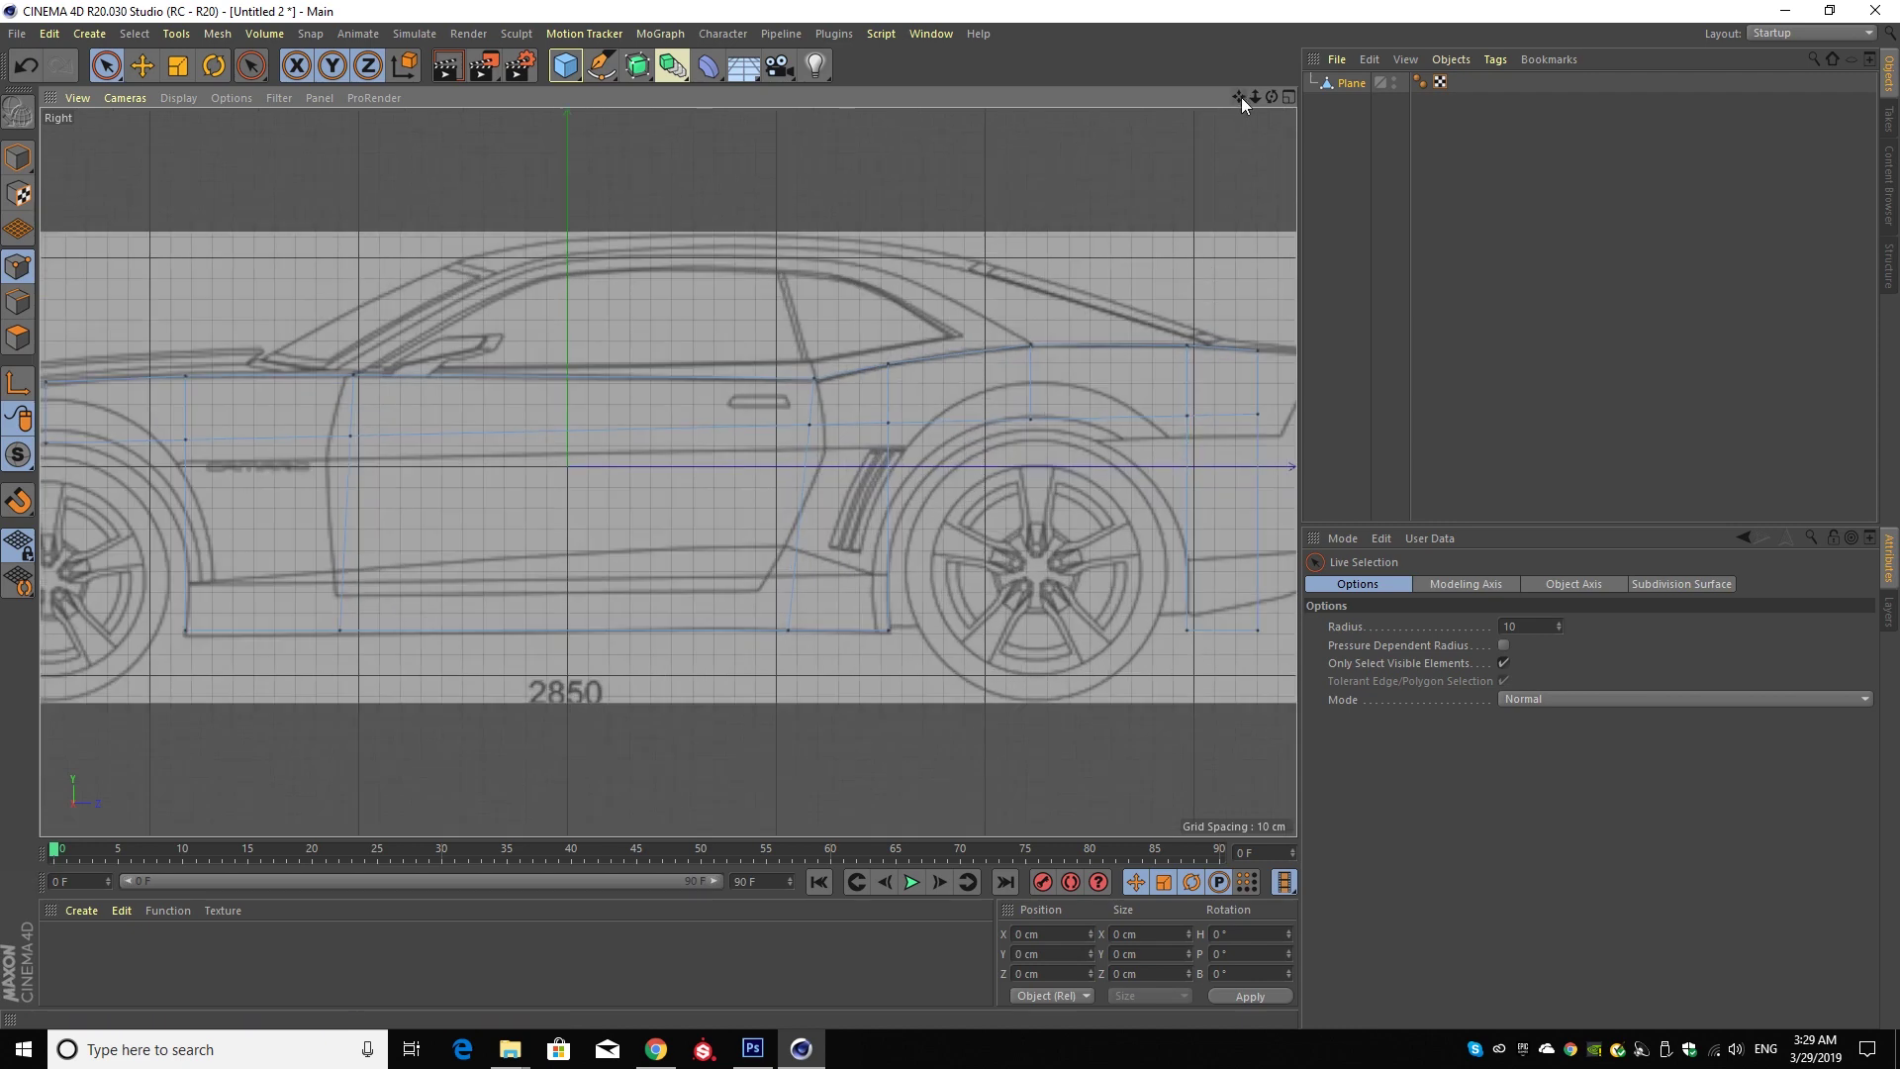
{"action": "left_click_drag", "start_coordinate": [1239, 97], "coordinate": [1079, 129]}
{"action": "left_click", "coordinate": [1035, 445]}
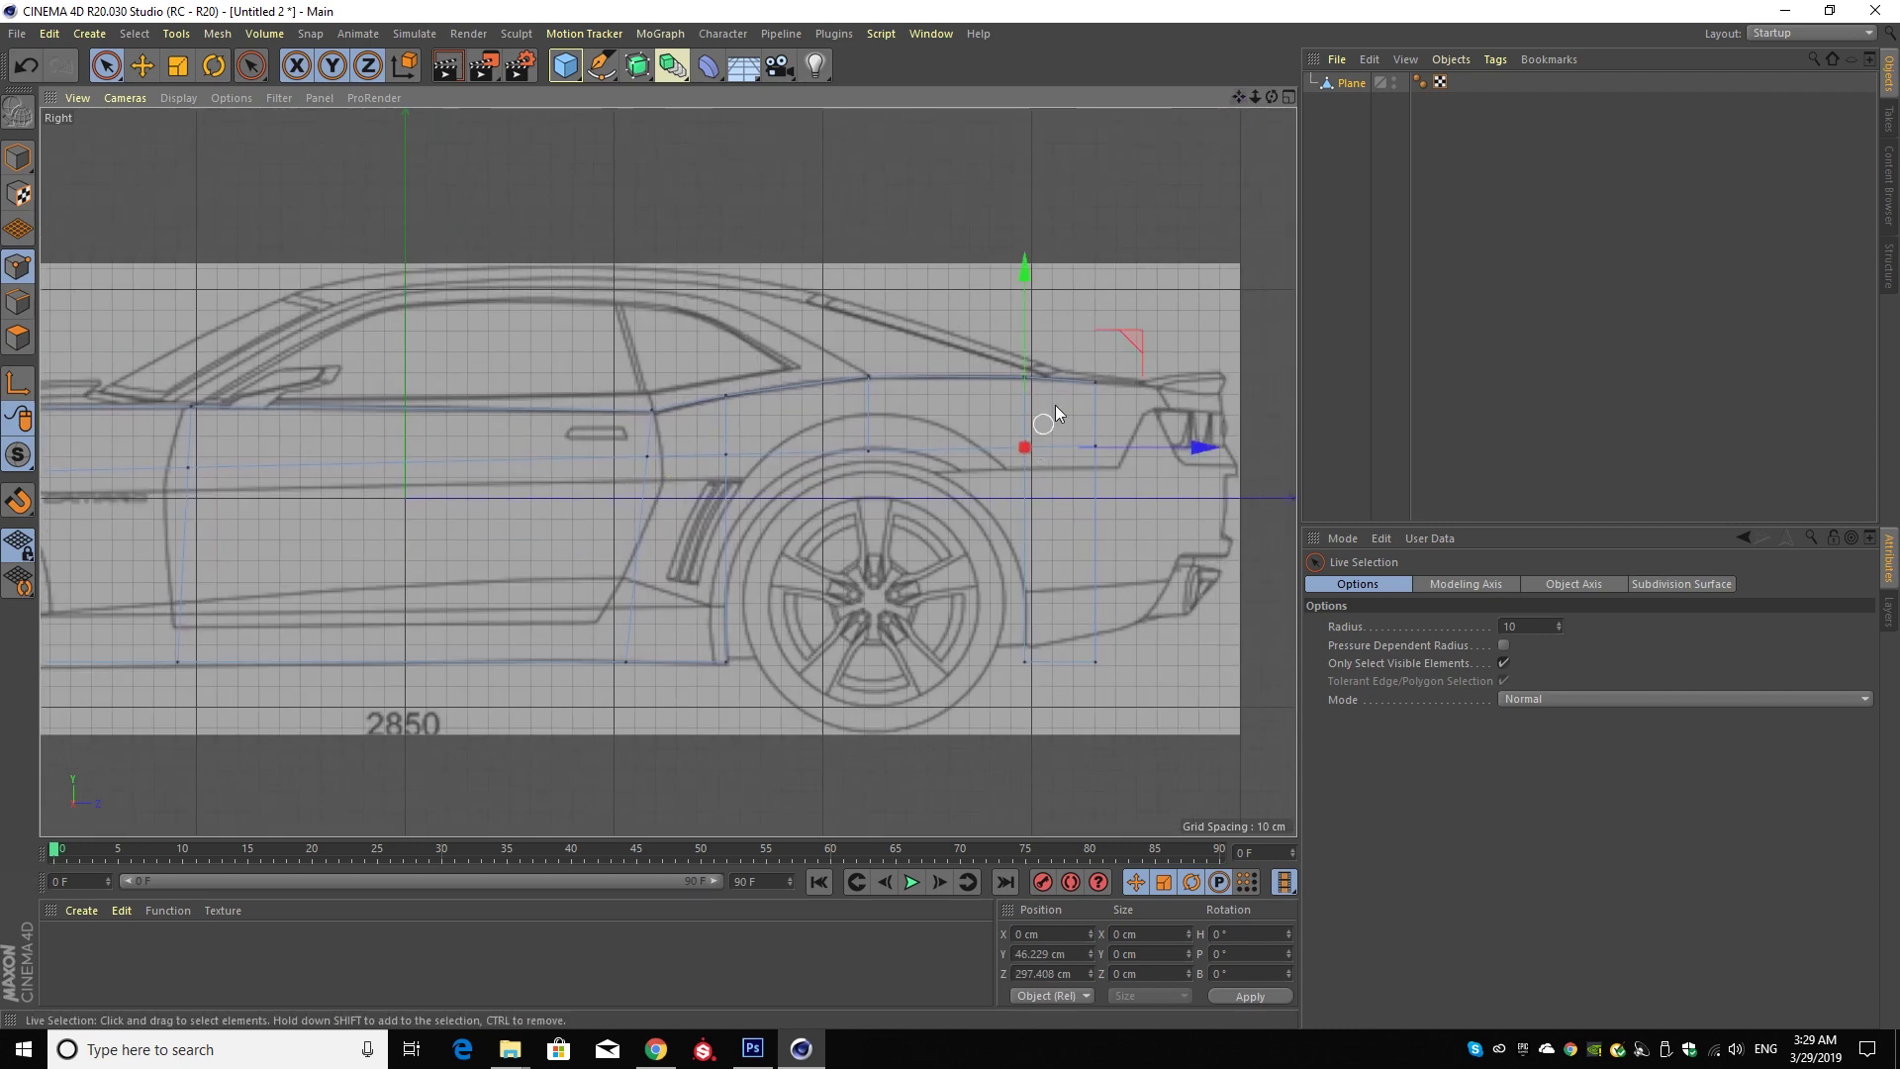
{"action": "left_click_drag", "start_coordinate": [1128, 338], "coordinate": [1102, 405]}
{"action": "left_click", "coordinate": [718, 461]}
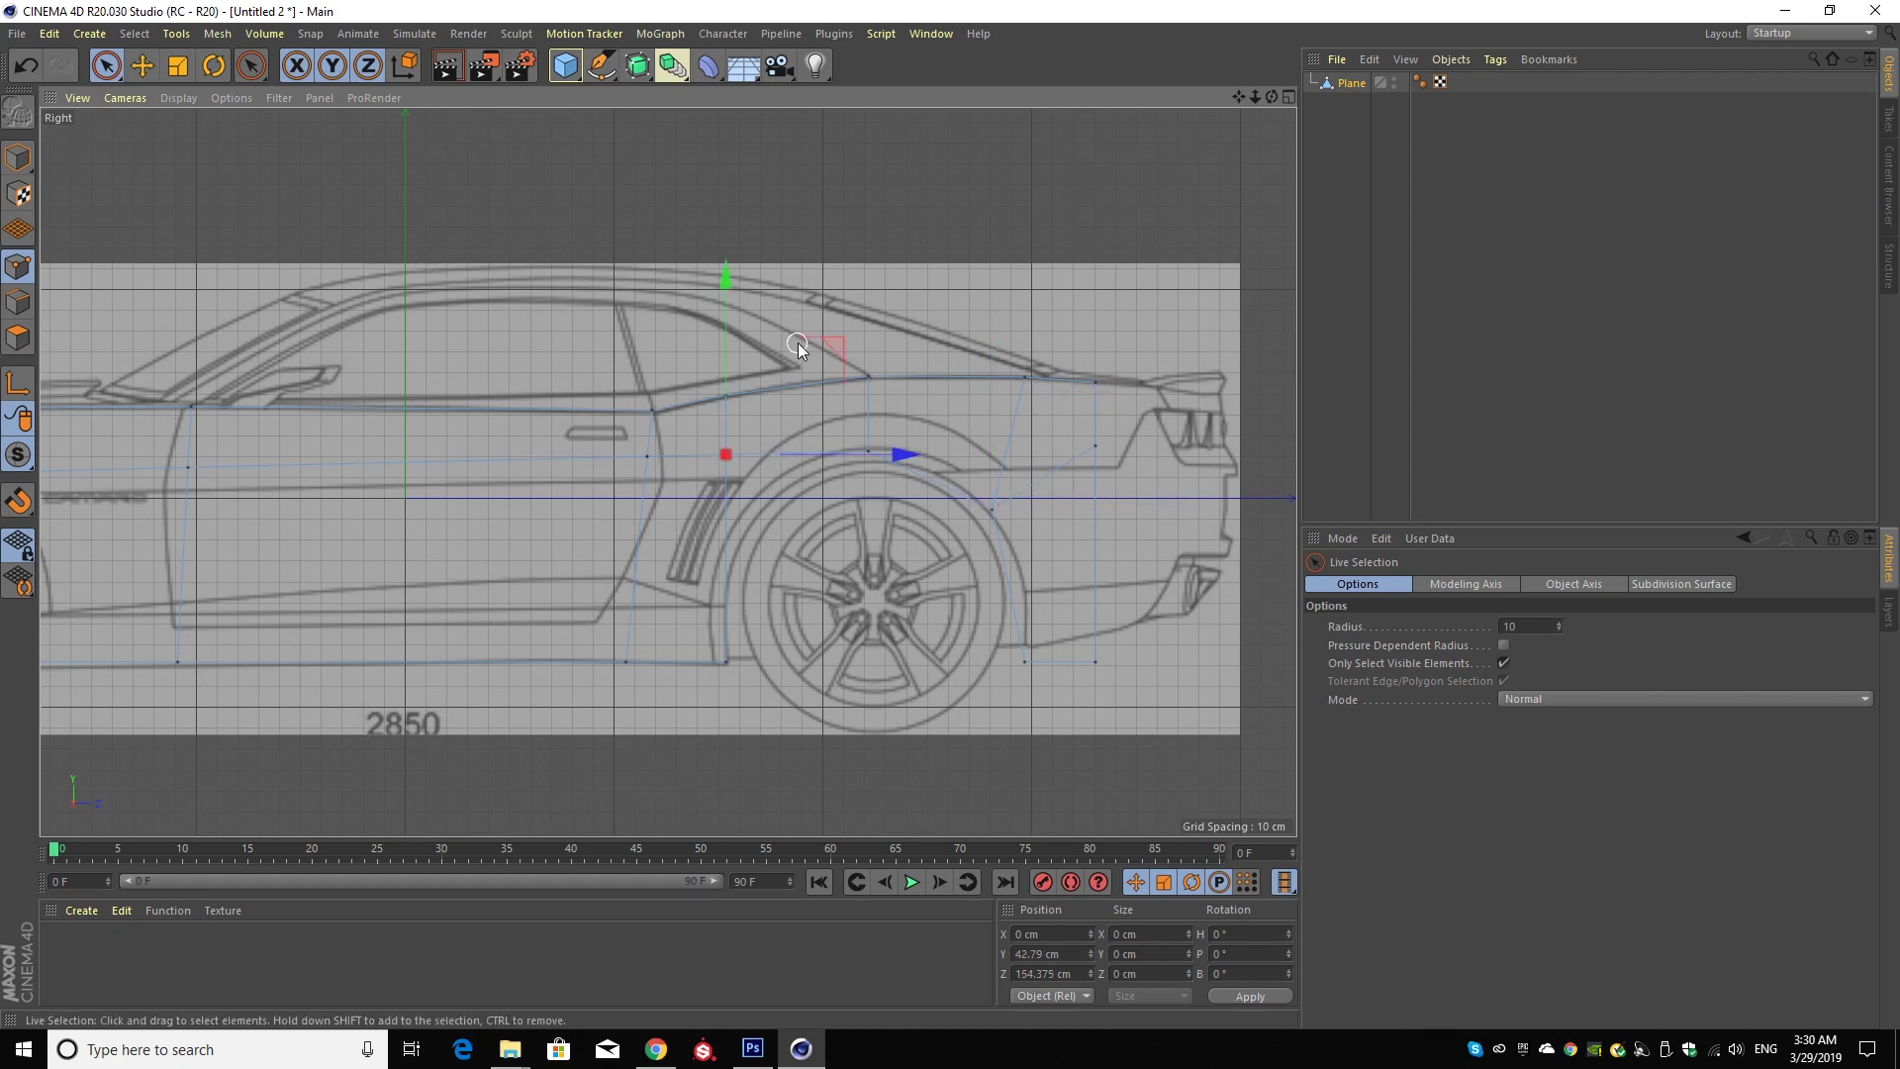
{"action": "left_click_drag", "start_coordinate": [837, 354], "coordinate": [867, 394]}
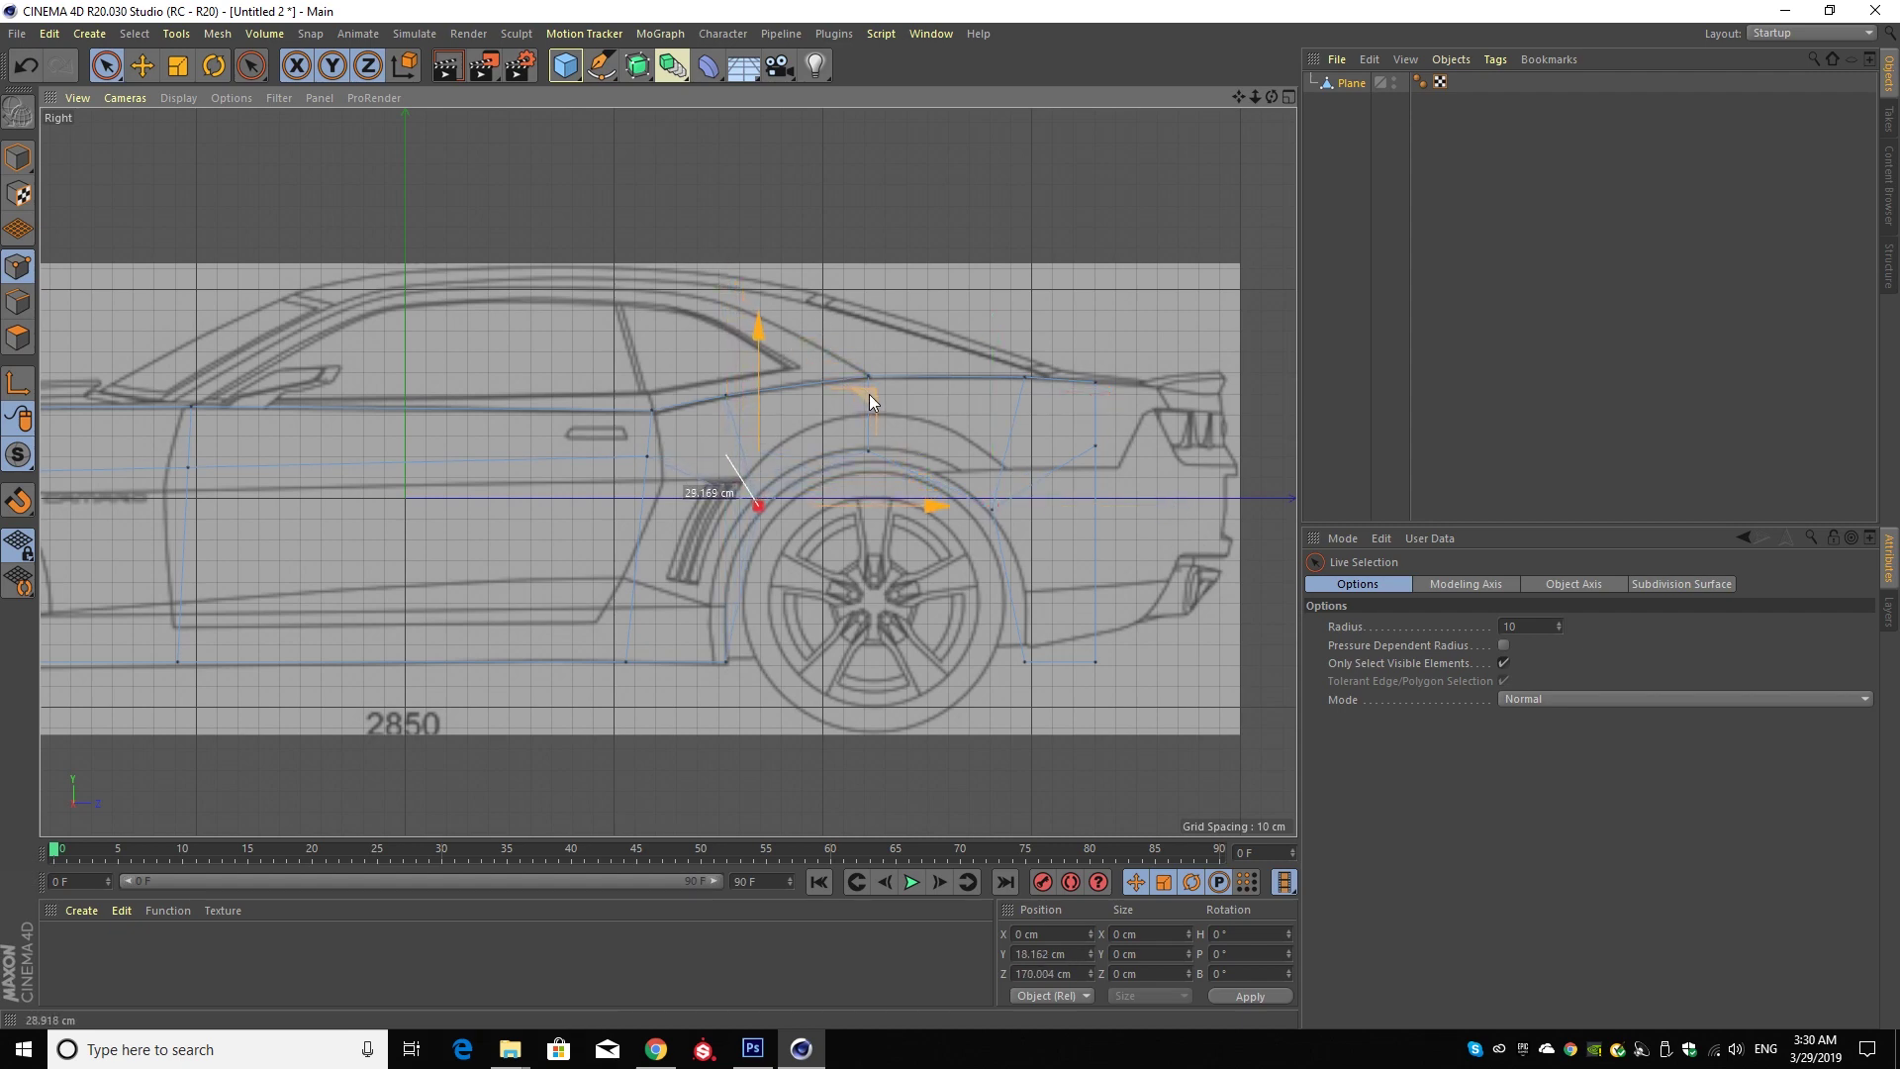
- Move the cut points along the front wheel arch down onto the blueprint outline
{"action": "mouse_move", "coordinate": [1237, 97]}
{"action": "left_mouse_down"}
{"action": "mouse_move", "coordinate": [1341, 99]}
{"action": "mouse_move", "coordinate": [849, 354]}
{"action": "mouse_move", "coordinate": [770, 430]}
{"action": "left_mouse_up"}
{"action": "left_click", "coordinate": [698, 493]}
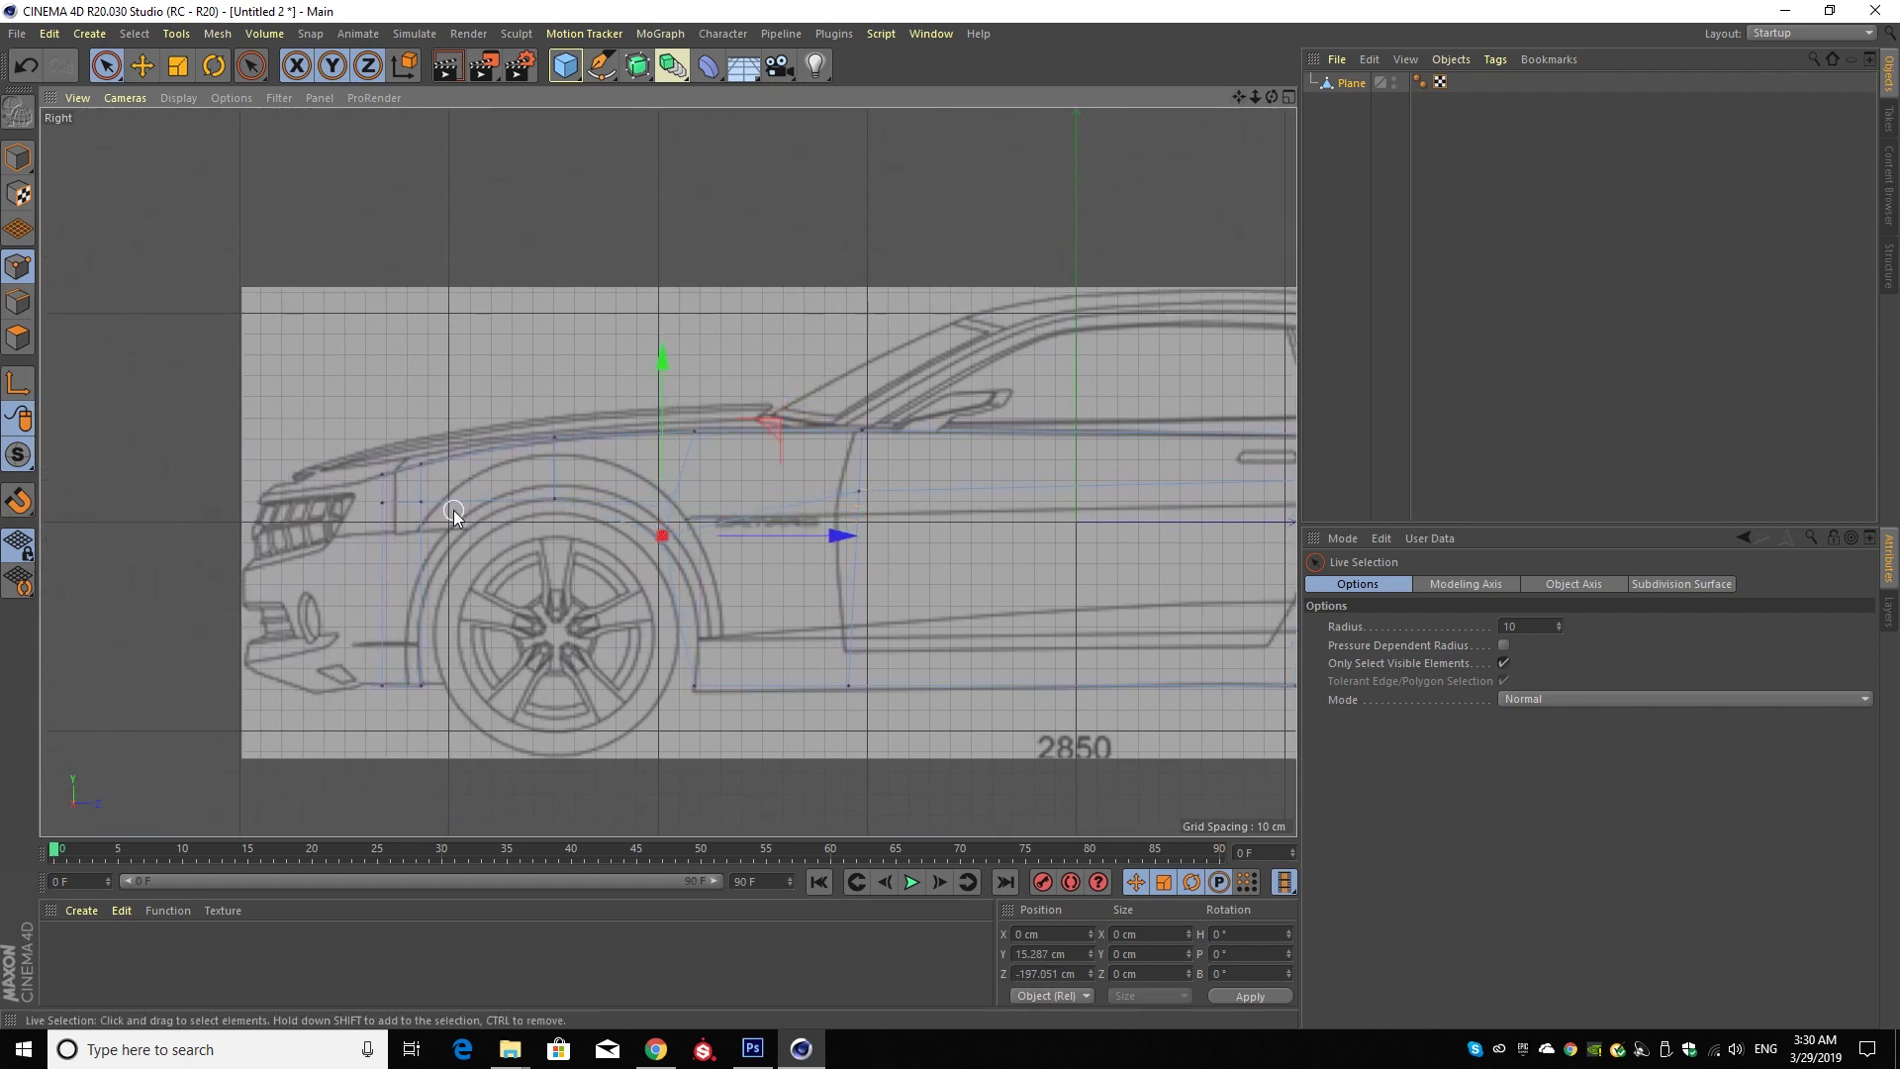
{"action": "left_click", "coordinate": [421, 503]}
{"action": "left_click_drag", "start_coordinate": [539, 409], "coordinate": [557, 457]}
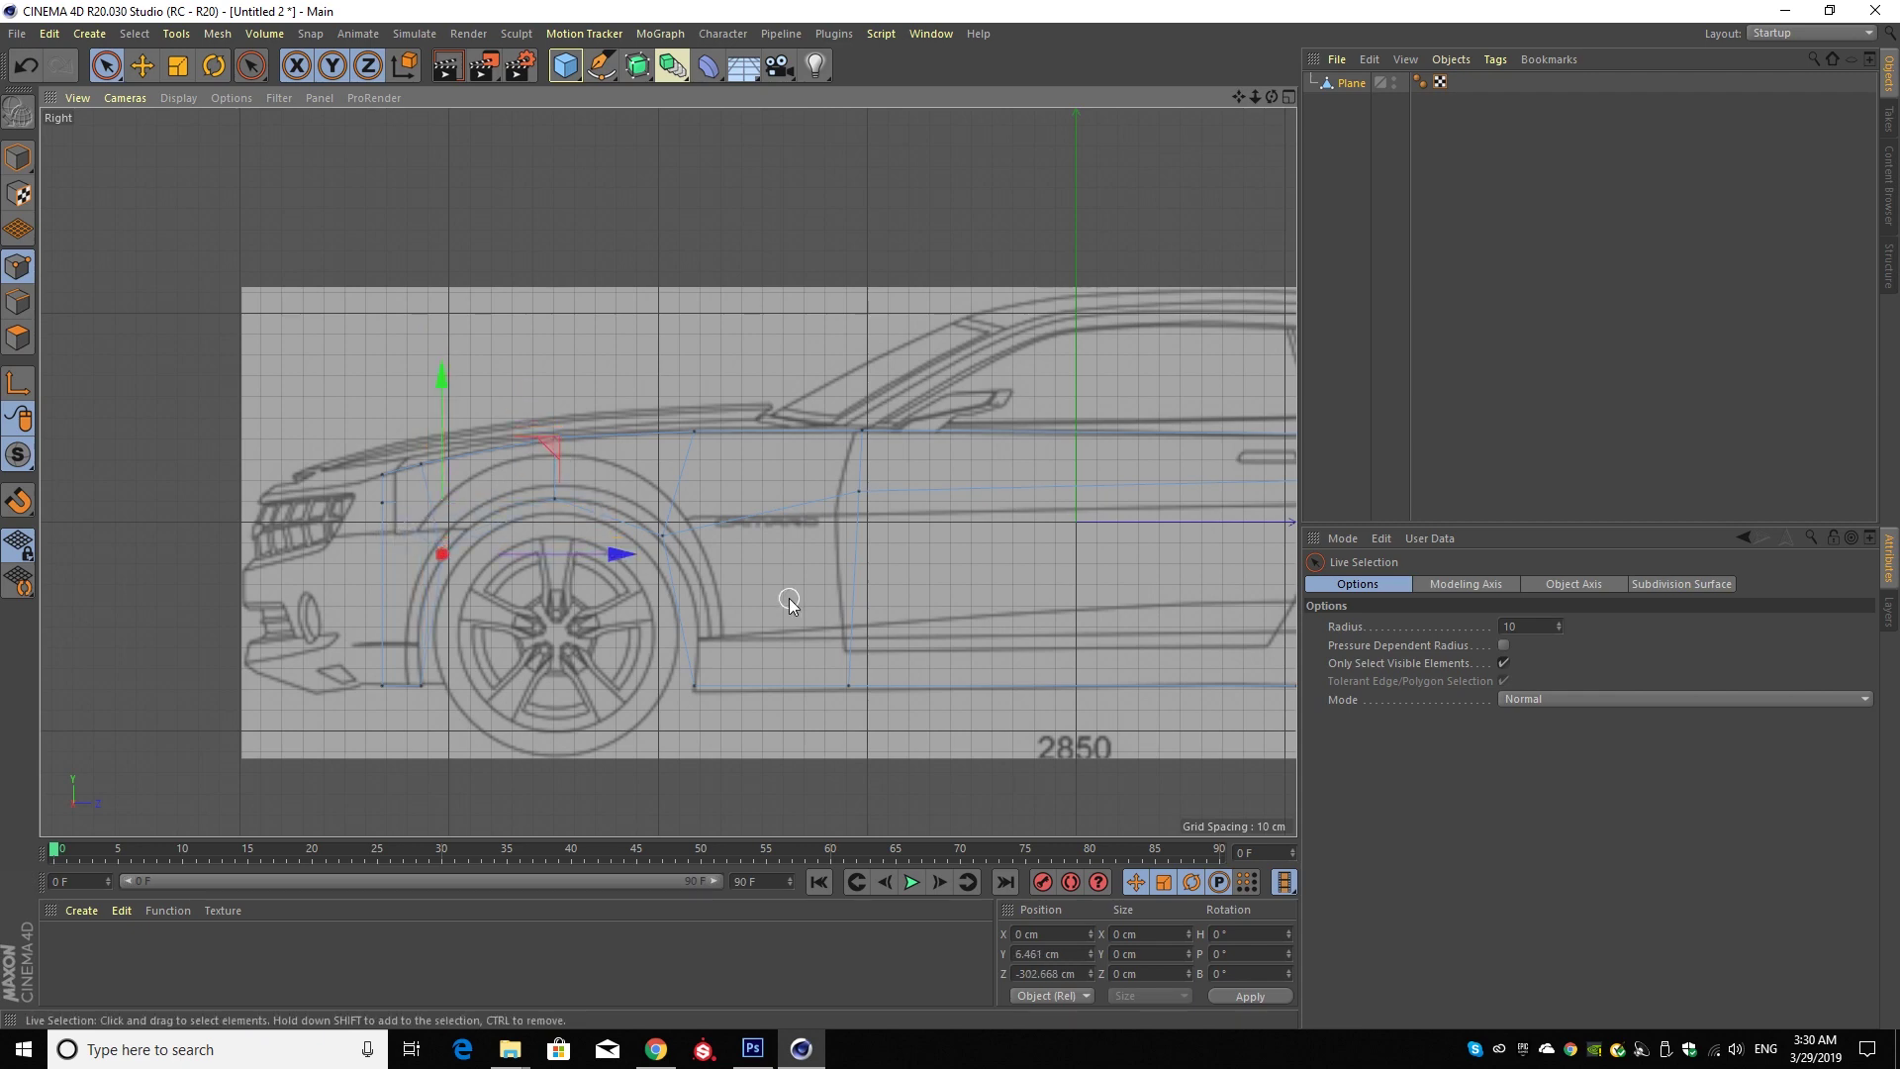
{"action": "scroll", "coordinate": [788, 594], "scroll_direction": "down", "scroll_amount": 2}
{"action": "left_click_drag", "start_coordinate": [1238, 96], "coordinate": [974, 94]}
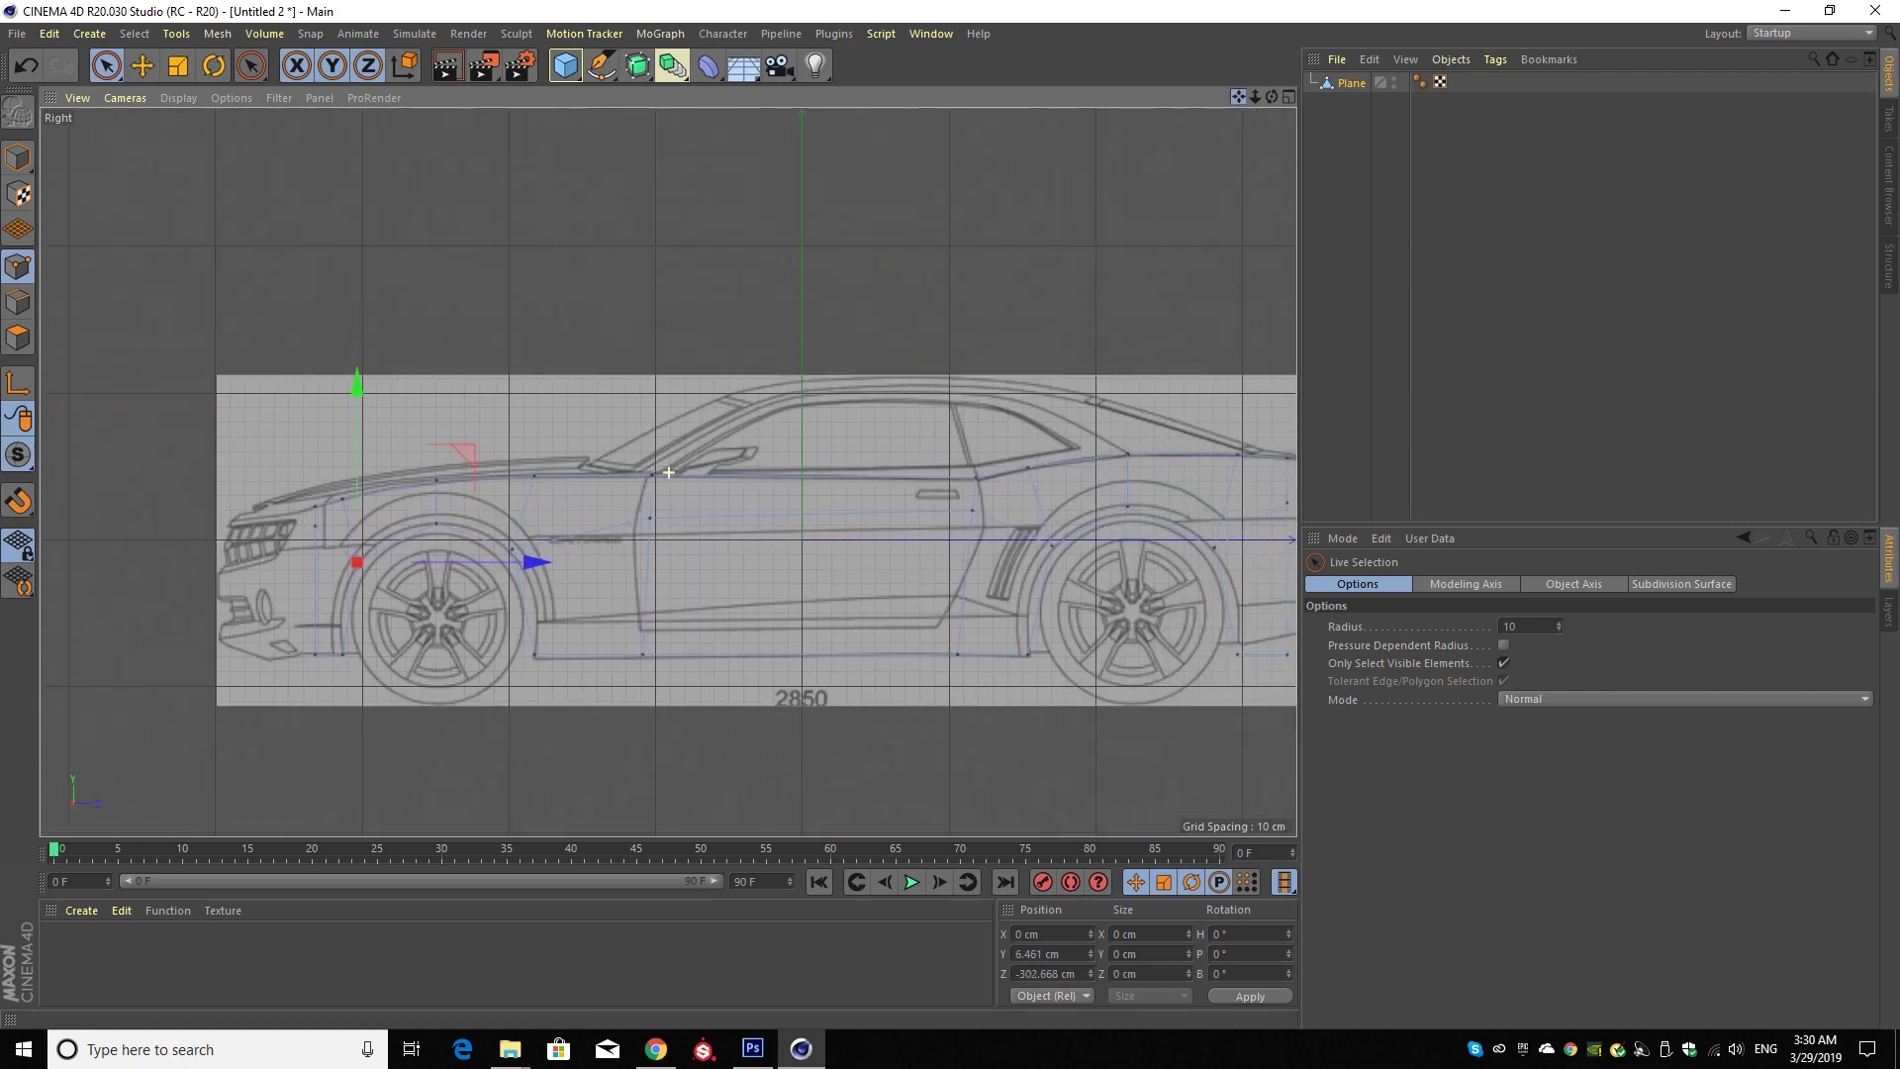
- Line Cut a horizontal row across the car's lower body from front to rear
{"action": "right_click", "coordinate": [762, 709]}
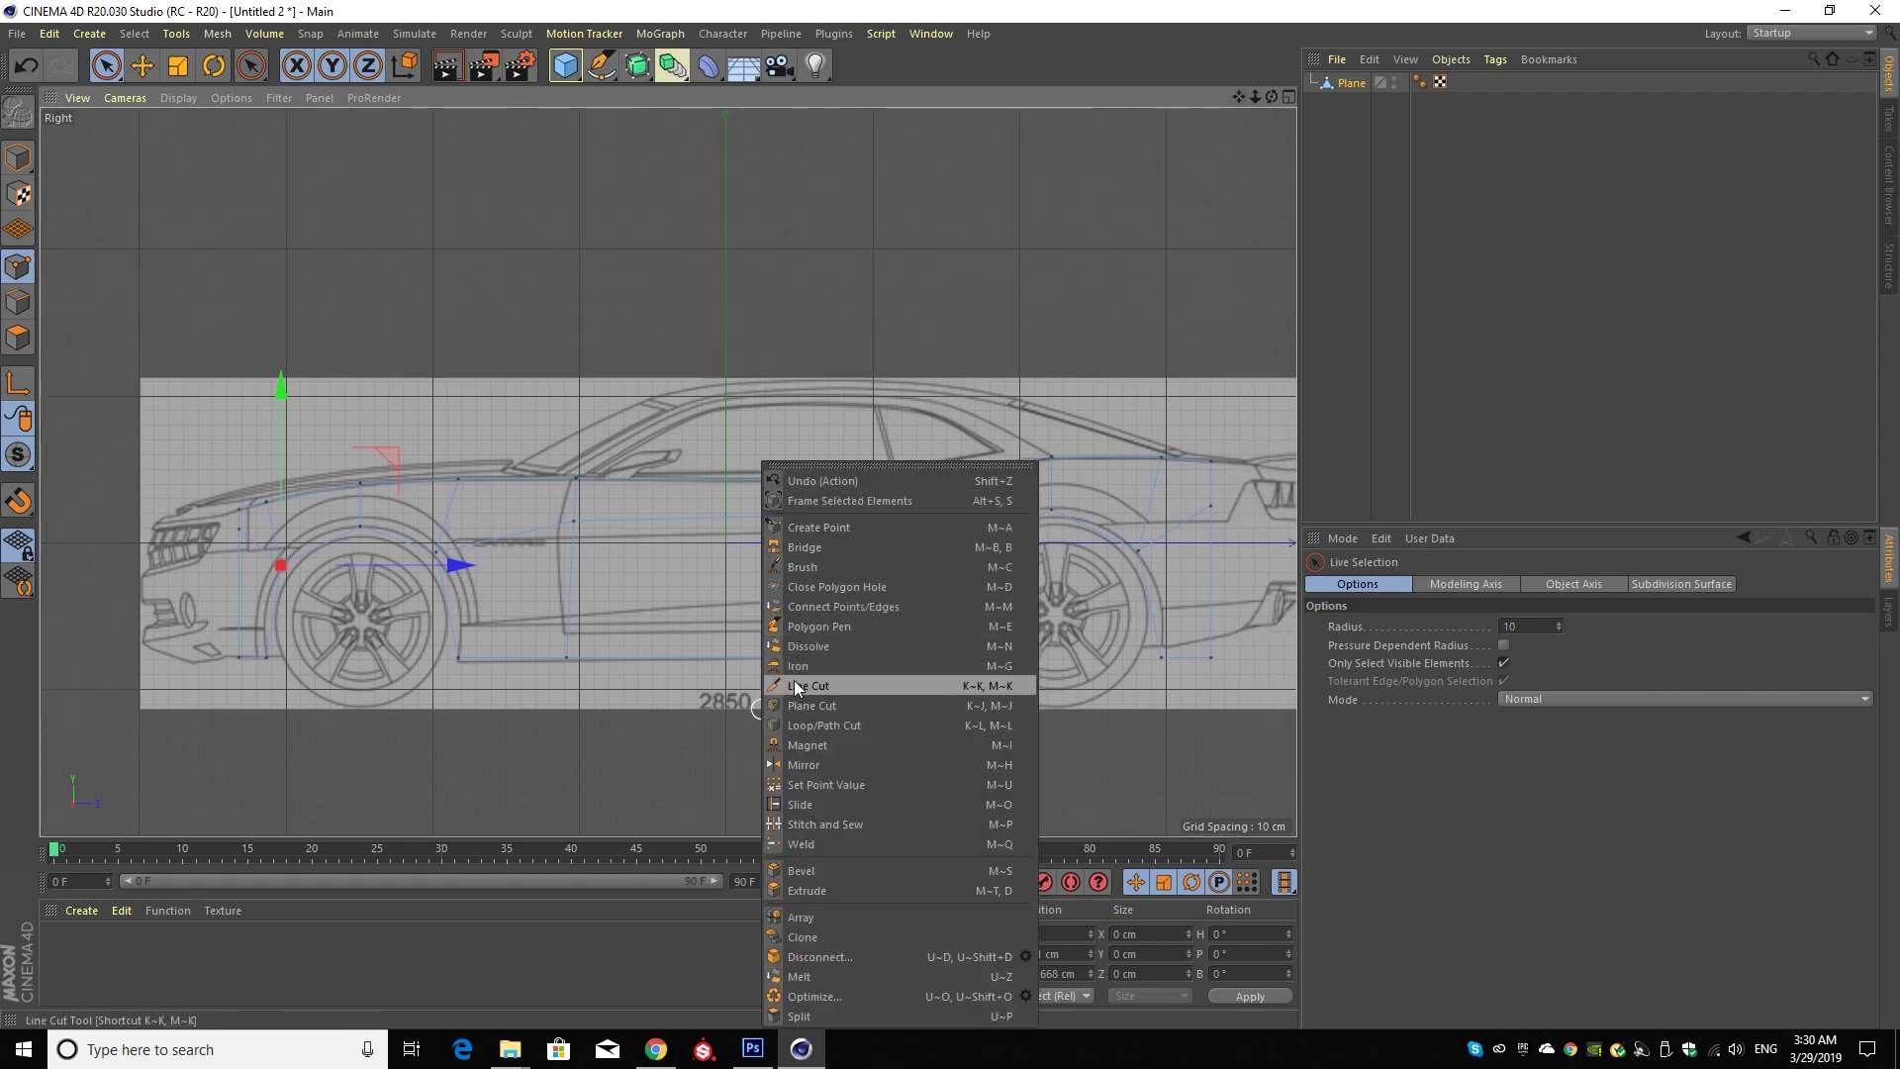
{"action": "left_click", "coordinate": [793, 682]}
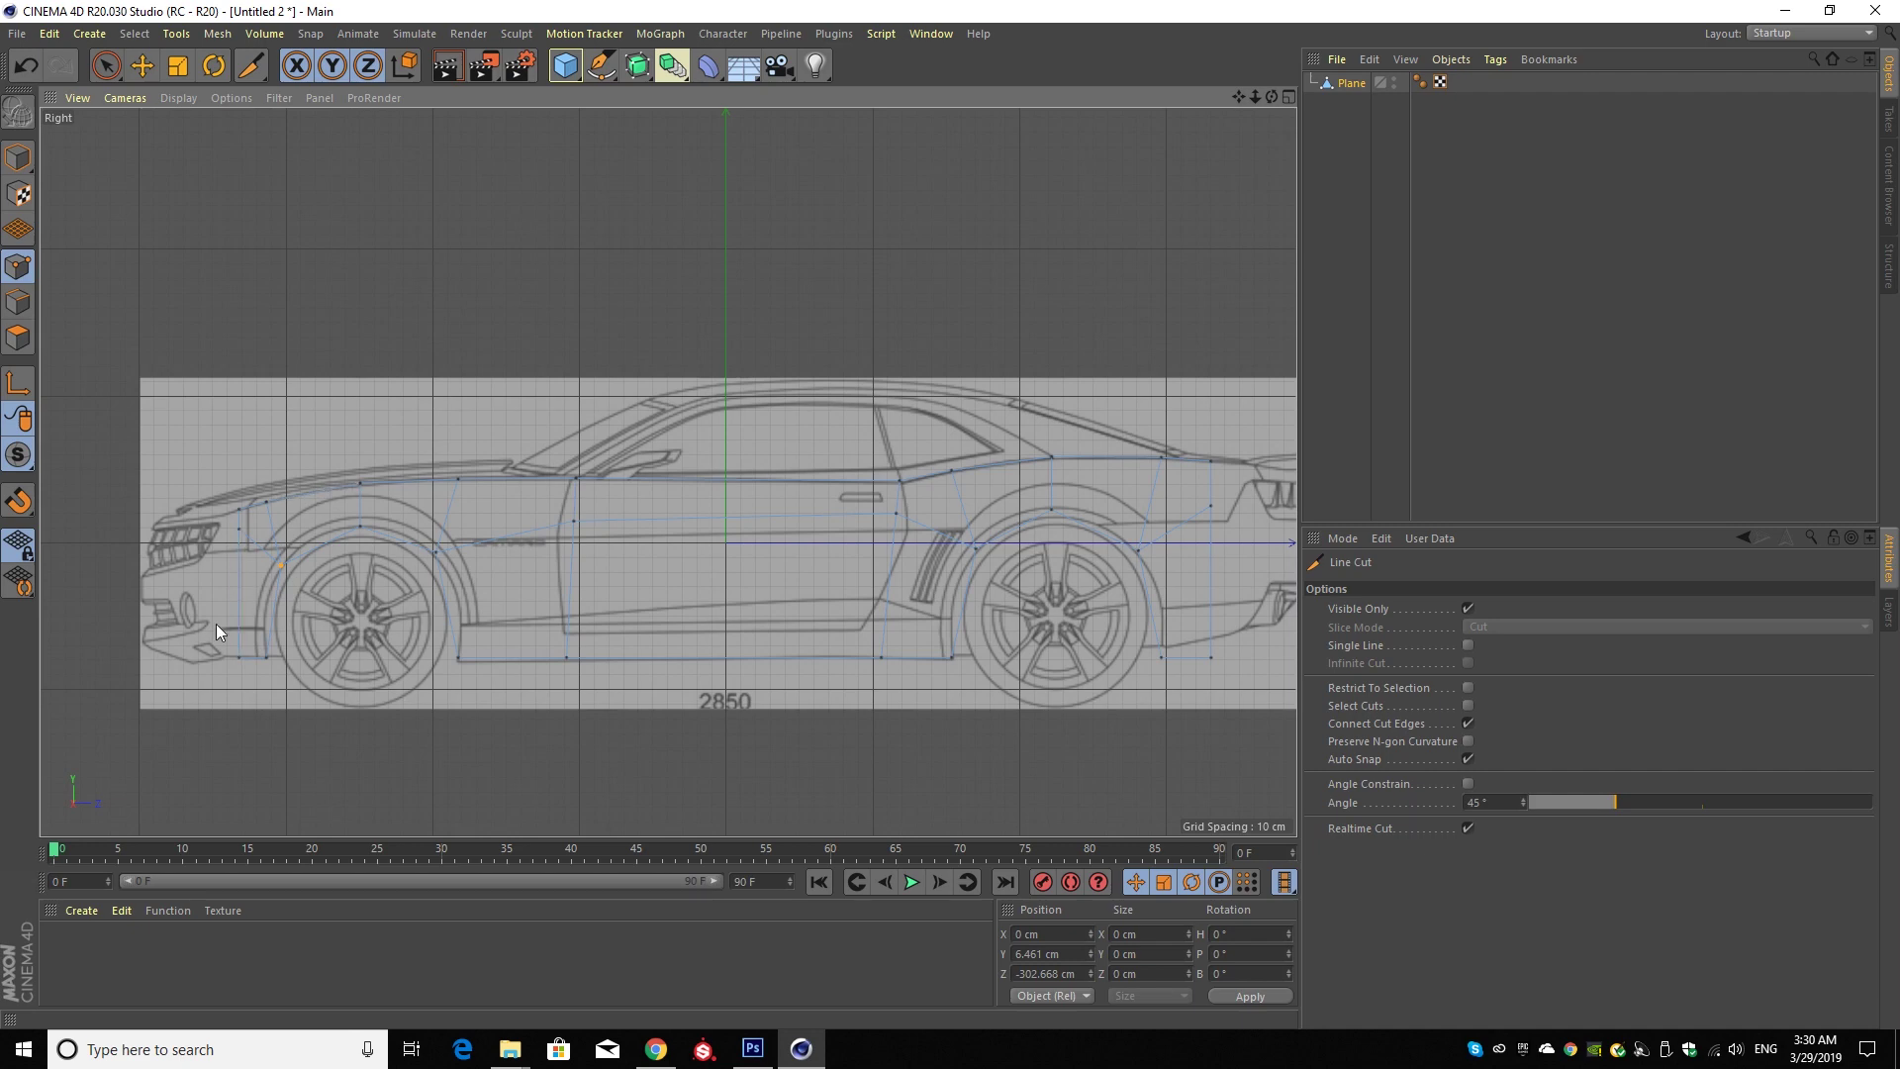
{"action": "left_click_drag", "start_coordinate": [213, 609], "coordinate": [1272, 598]}
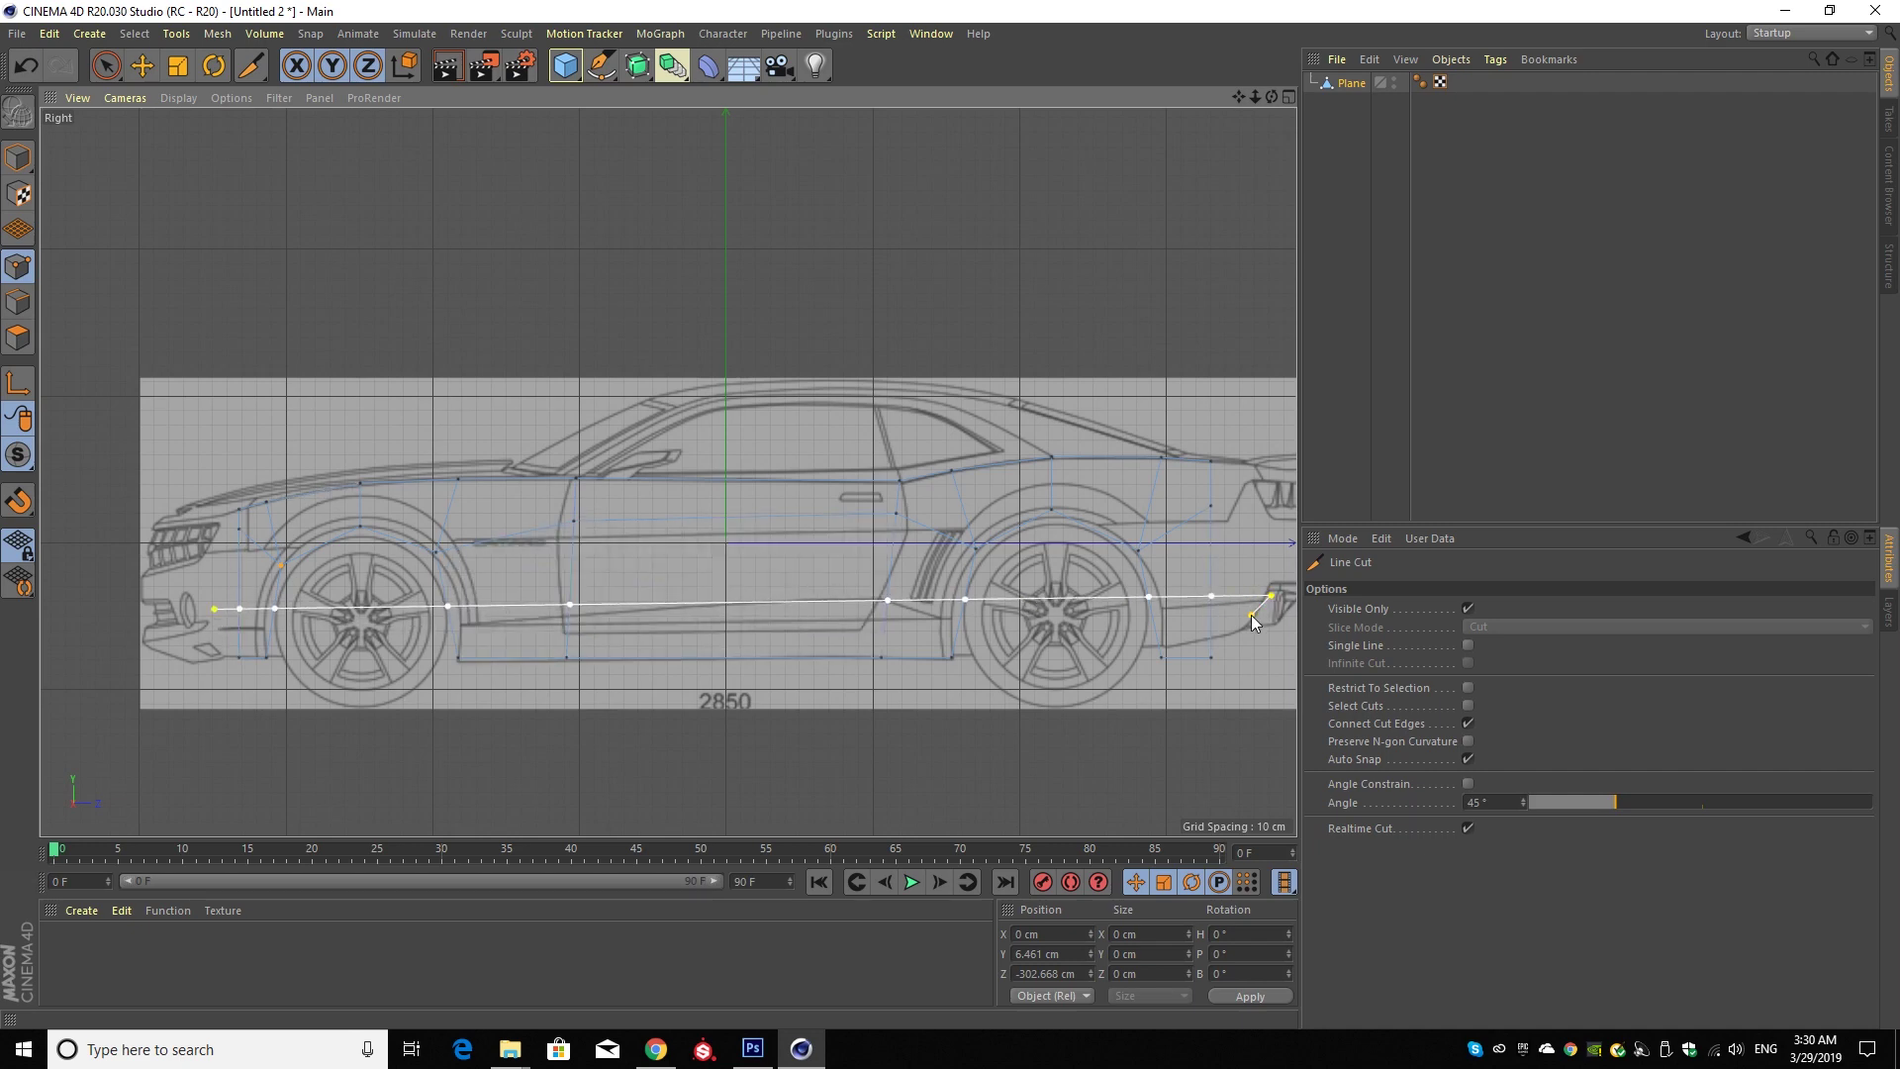
{"action": "key", "text": "space"}
{"action": "scroll", "coordinate": [1128, 653], "scroll_direction": "up", "scroll_amount": 3}
{"action": "scroll", "coordinate": [1164, 583], "scroll_direction": "up", "scroll_amount": 2}
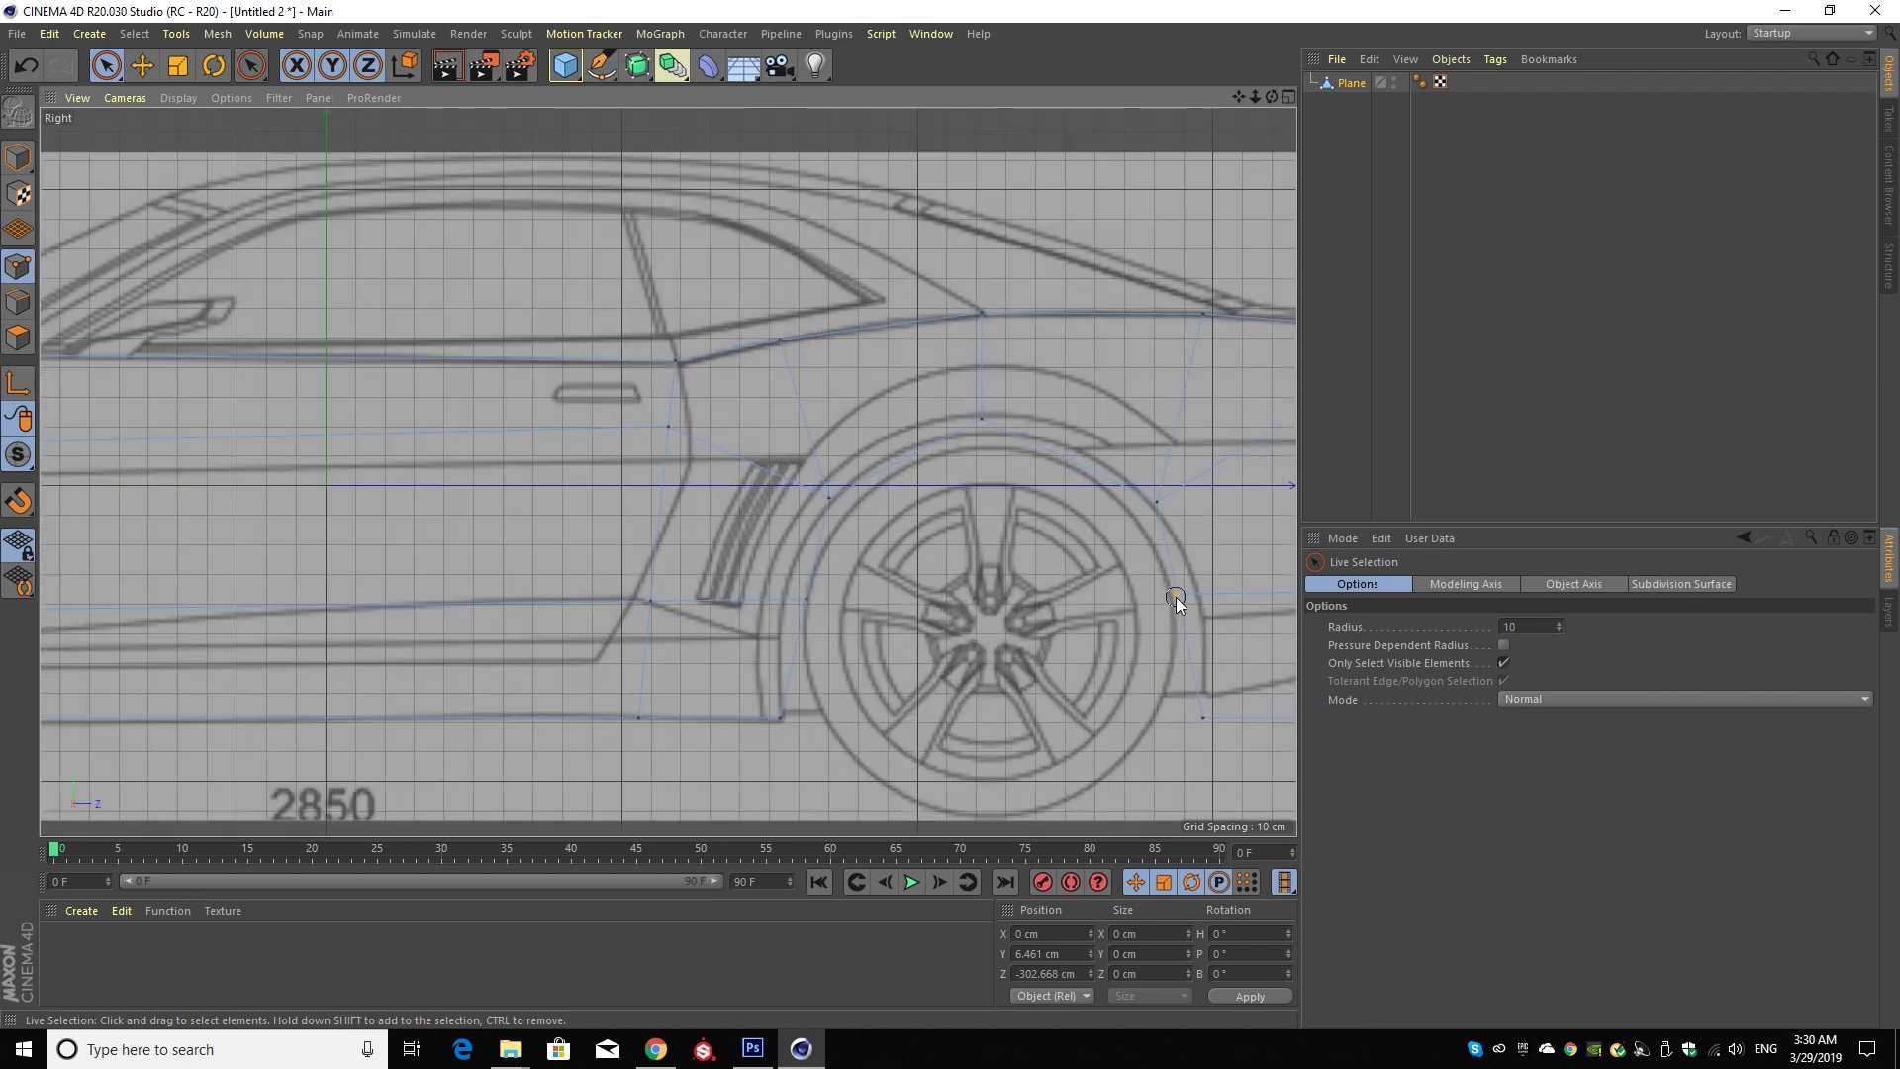
- Shift the new row's points sideways against the rear and front wheel arch edges
{"action": "left_click", "coordinate": [1173, 592]}
{"action": "left_click_drag", "start_coordinate": [1230, 595], "coordinate": [1263, 595]}
{"action": "left_click", "coordinate": [789, 601]}
{"action": "mouse_move", "coordinate": [1238, 96]}
{"action": "left_mouse_down"}
{"action": "mouse_move", "coordinate": [669, 472]}
{"action": "mouse_move", "coordinate": [1186, 153]}
{"action": "left_mouse_up"}
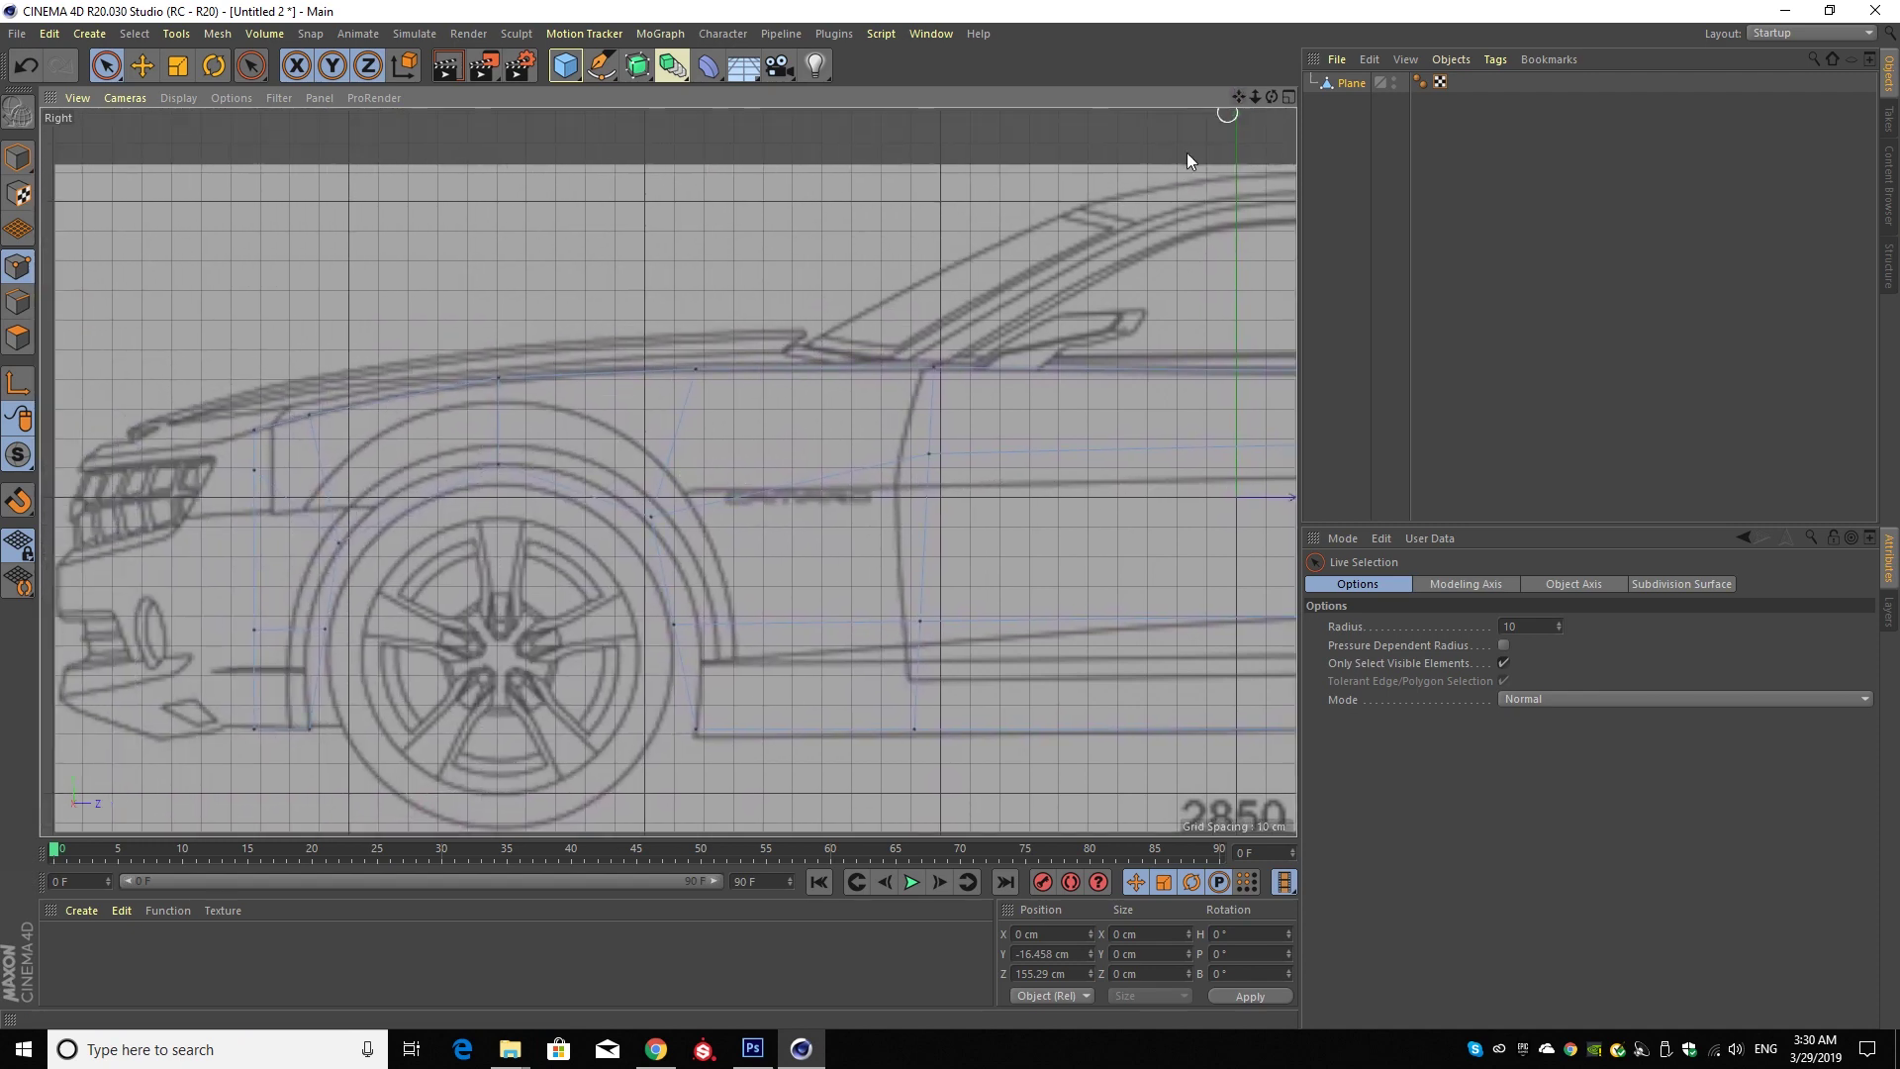
{"action": "left_click", "coordinate": [676, 624]}
{"action": "left_click_drag", "start_coordinate": [738, 620], "coordinate": [764, 619]}
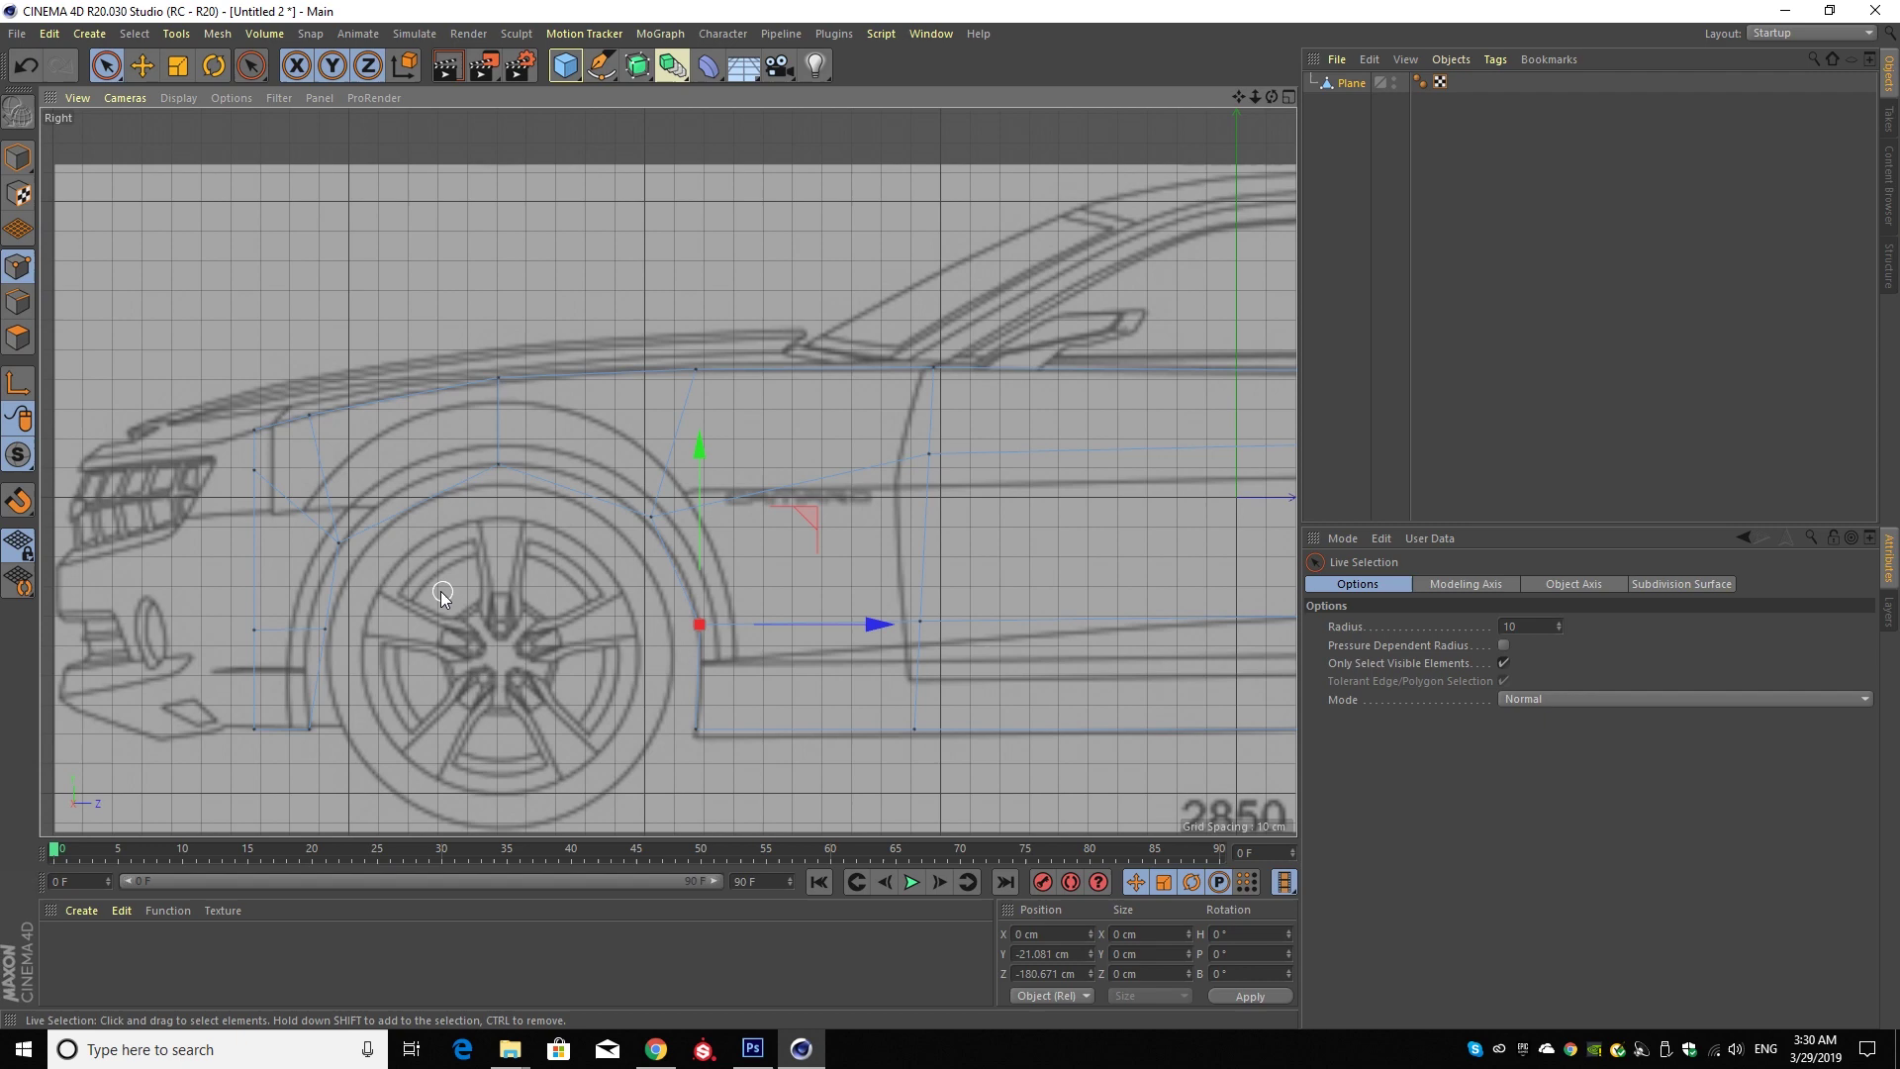
{"action": "left_click", "coordinate": [329, 630]}
{"action": "left_click_drag", "start_coordinate": [412, 627], "coordinate": [394, 626]}
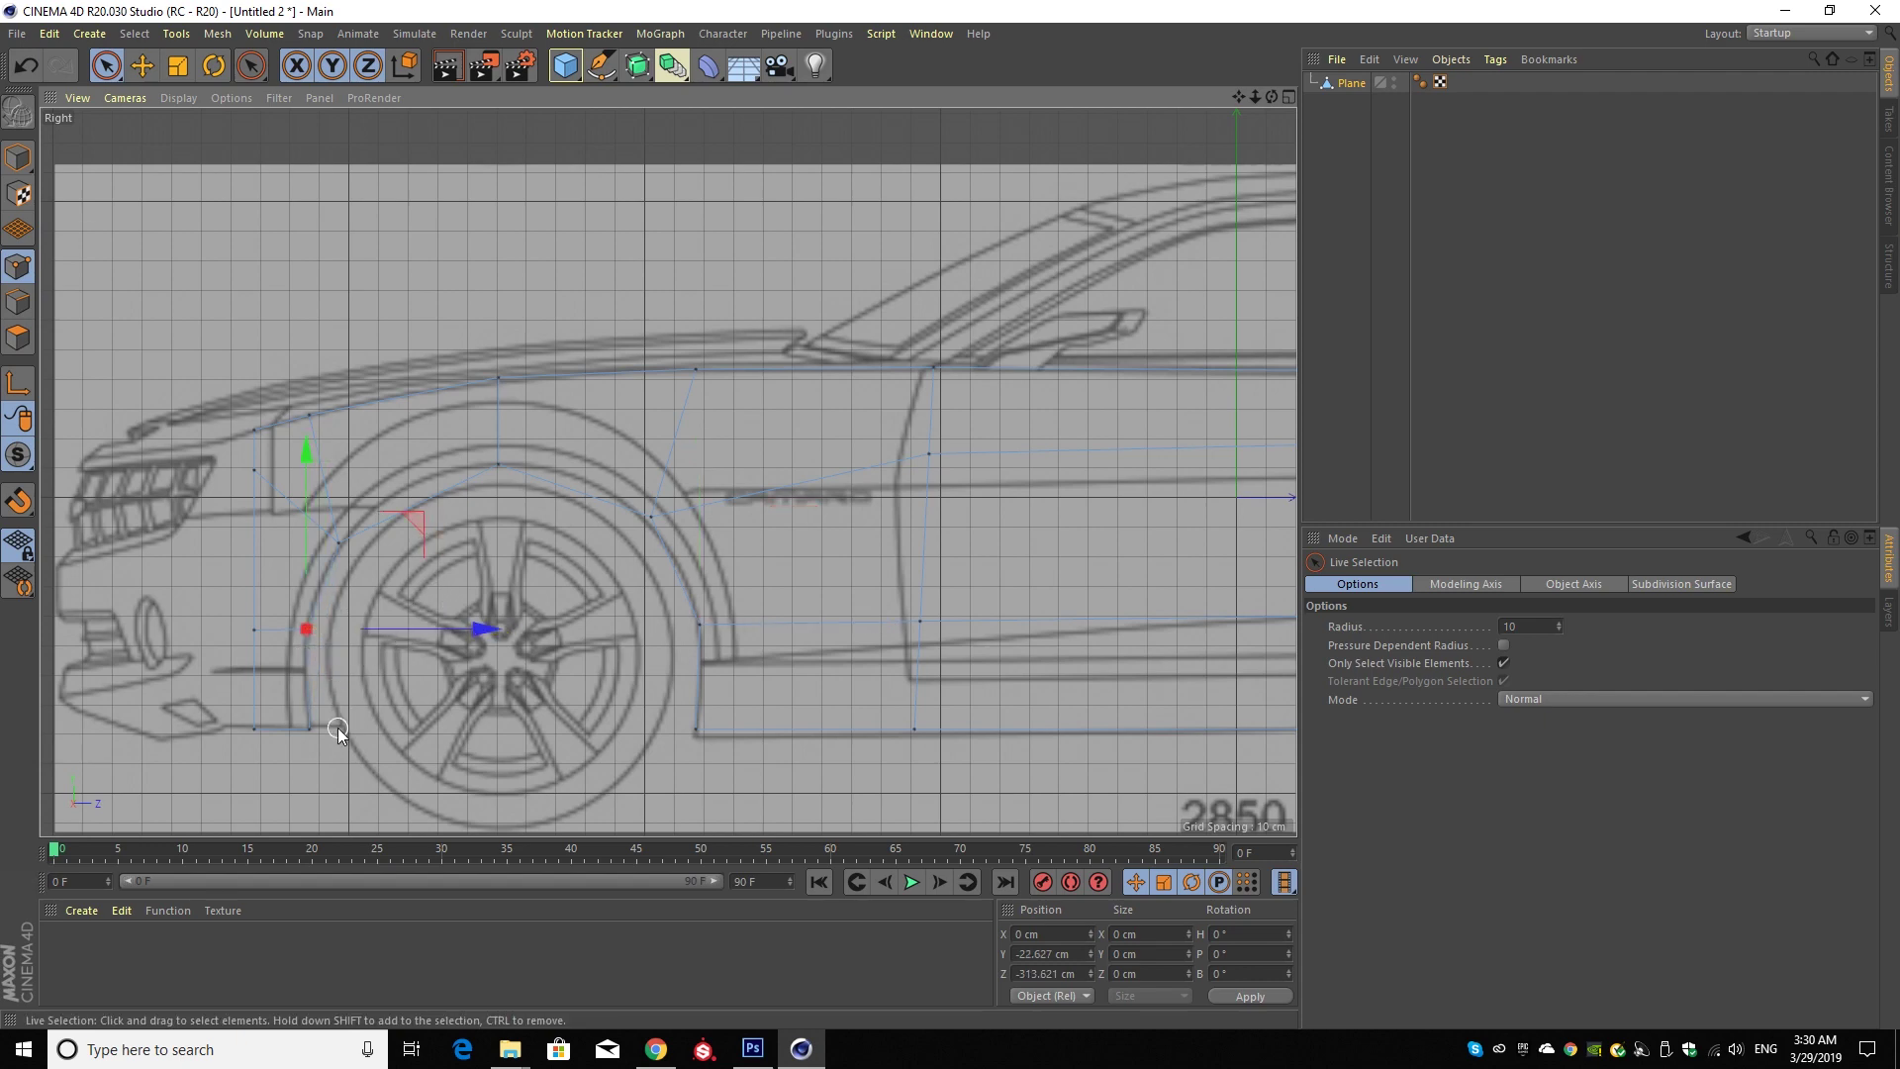
{"action": "scroll", "coordinate": [441, 683], "scroll_direction": "down", "scroll_amount": 3}
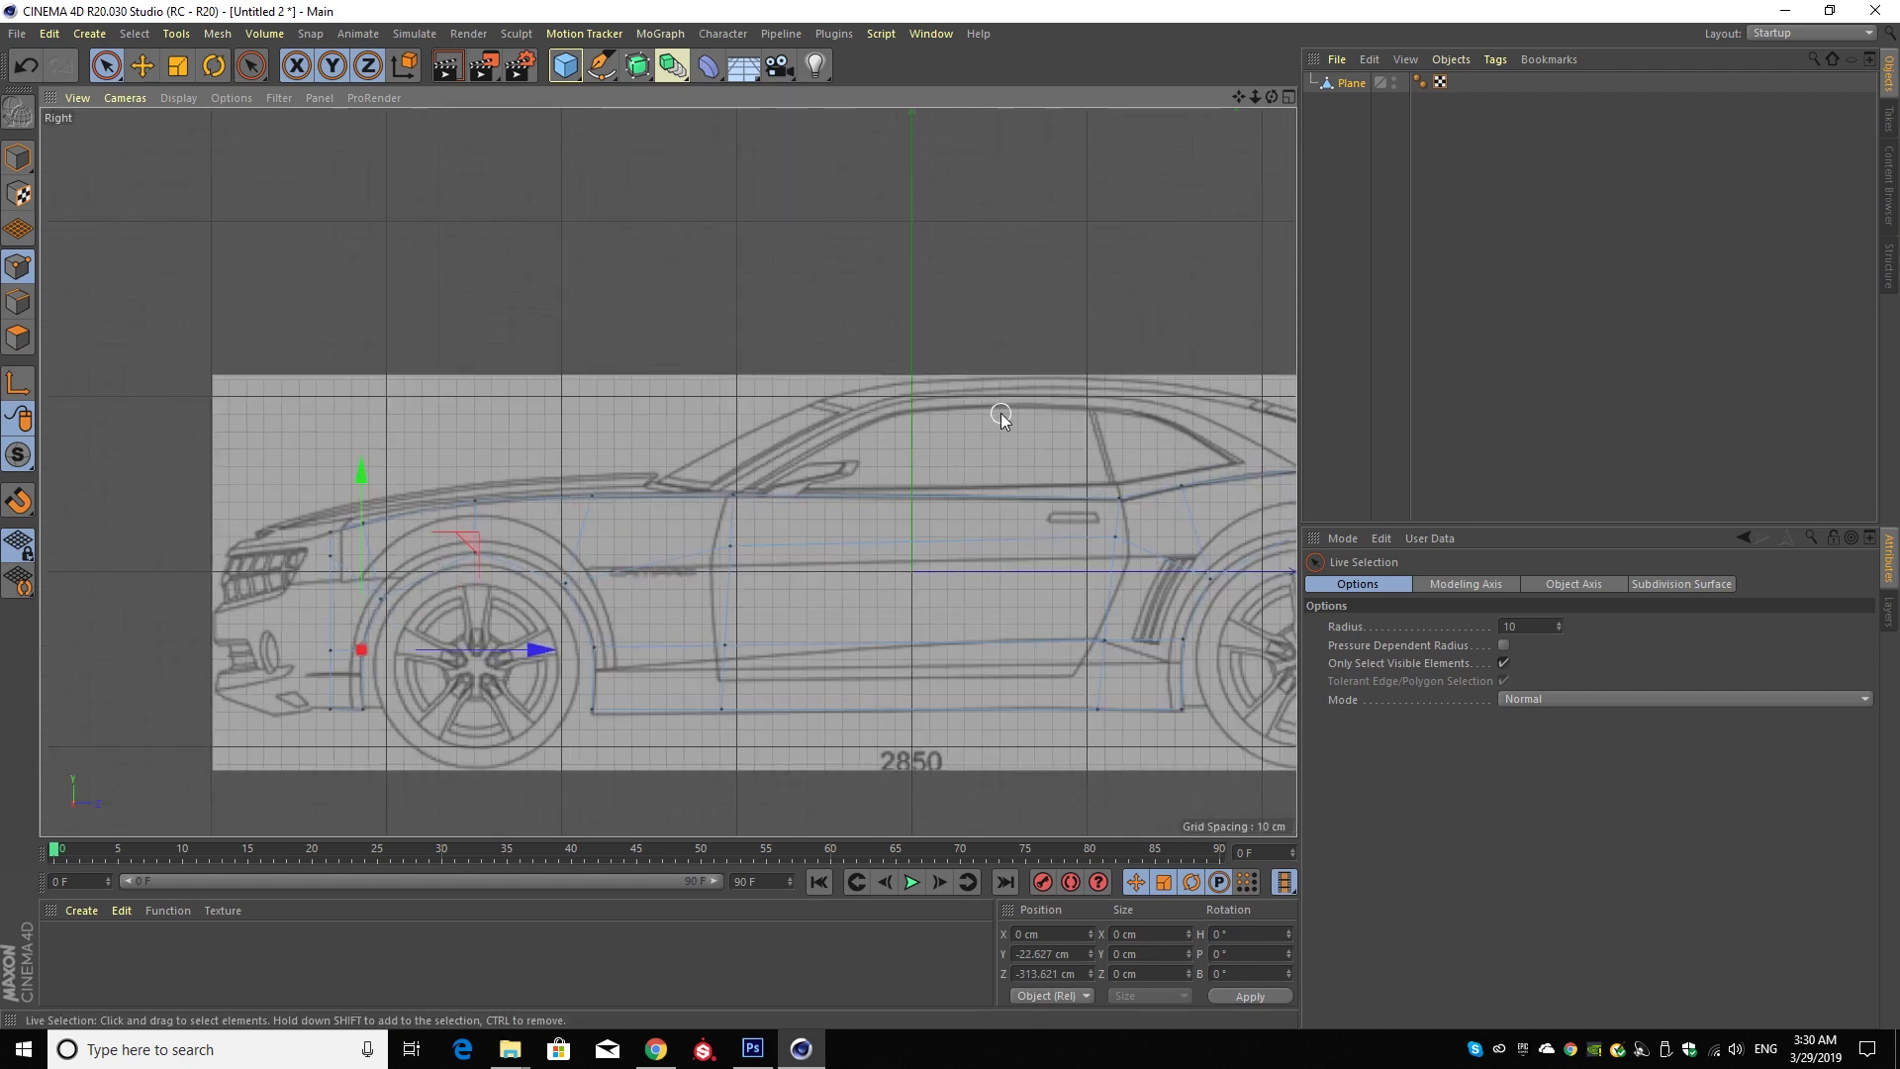
{"action": "left_click_drag", "start_coordinate": [1239, 94], "coordinate": [889, 391]}
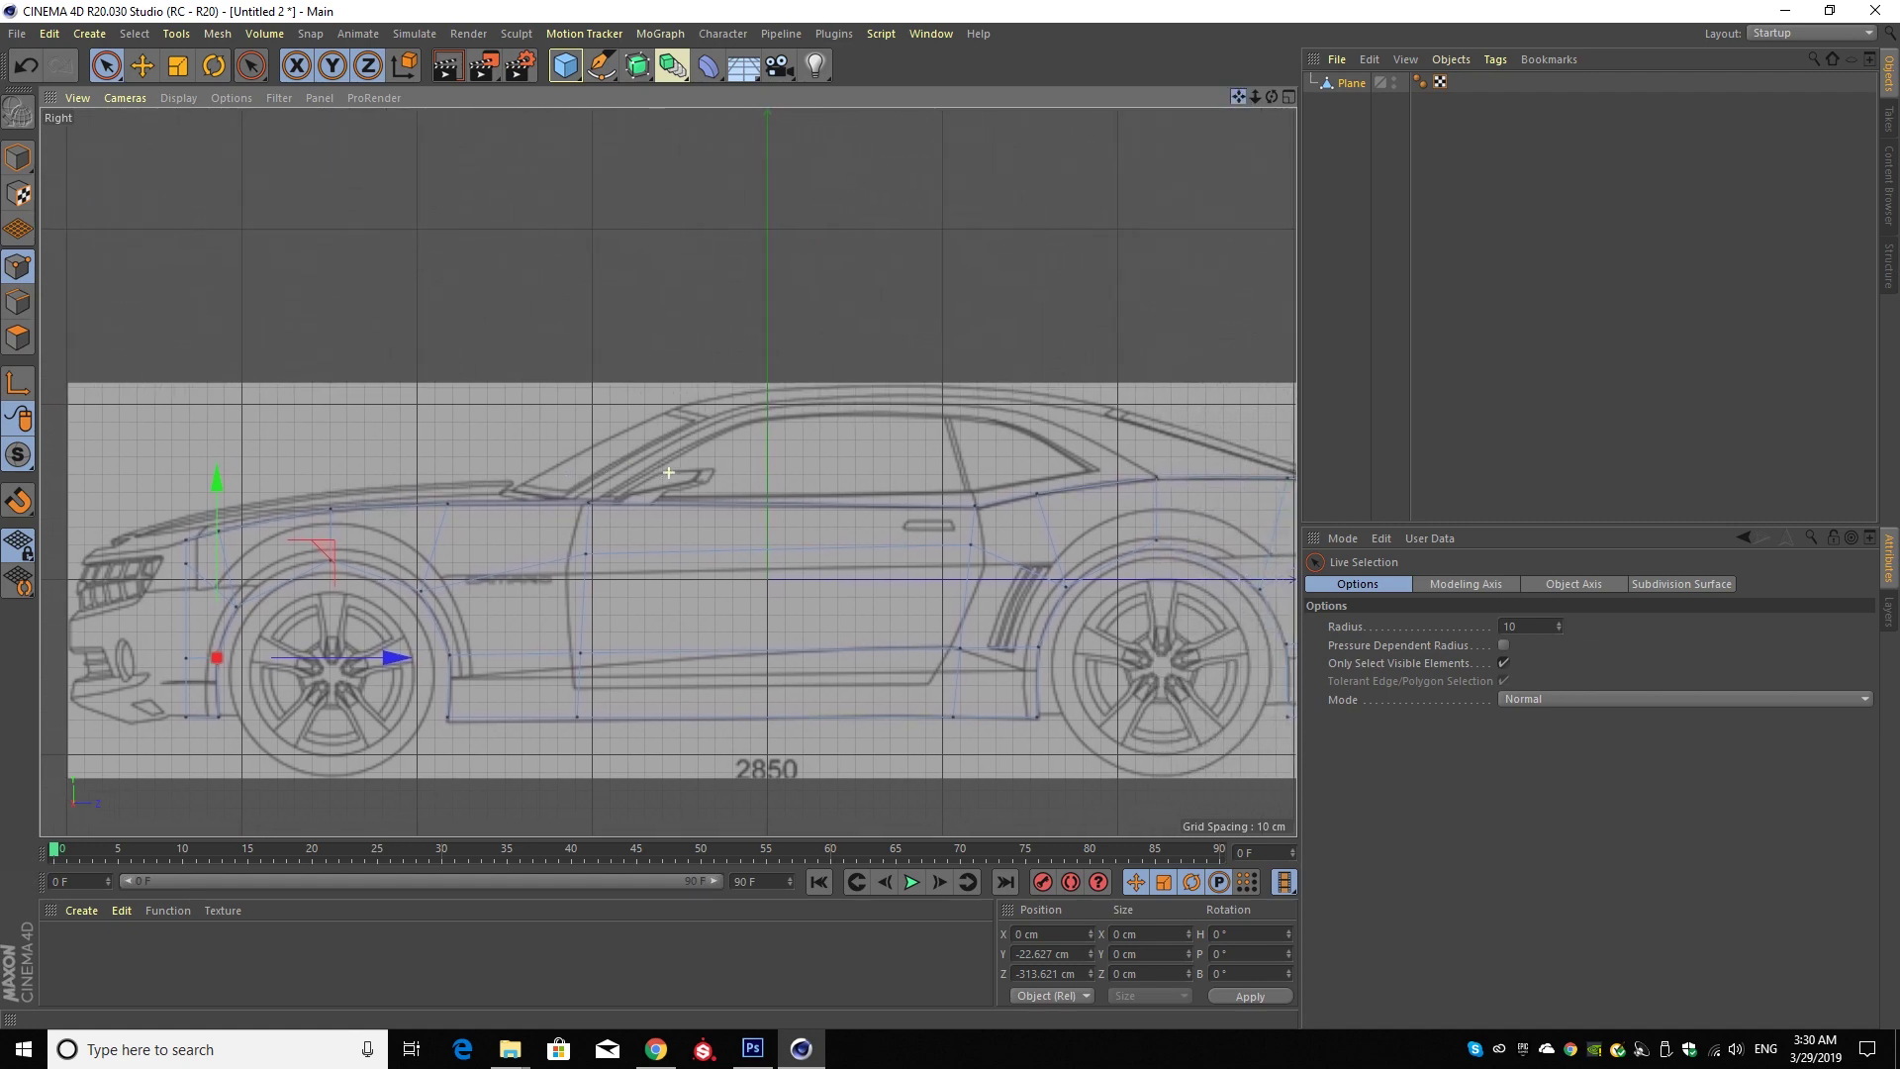
- Select the door-top and rear roof edges and raise them toward the roof
{"action": "key", "text": "Return"}
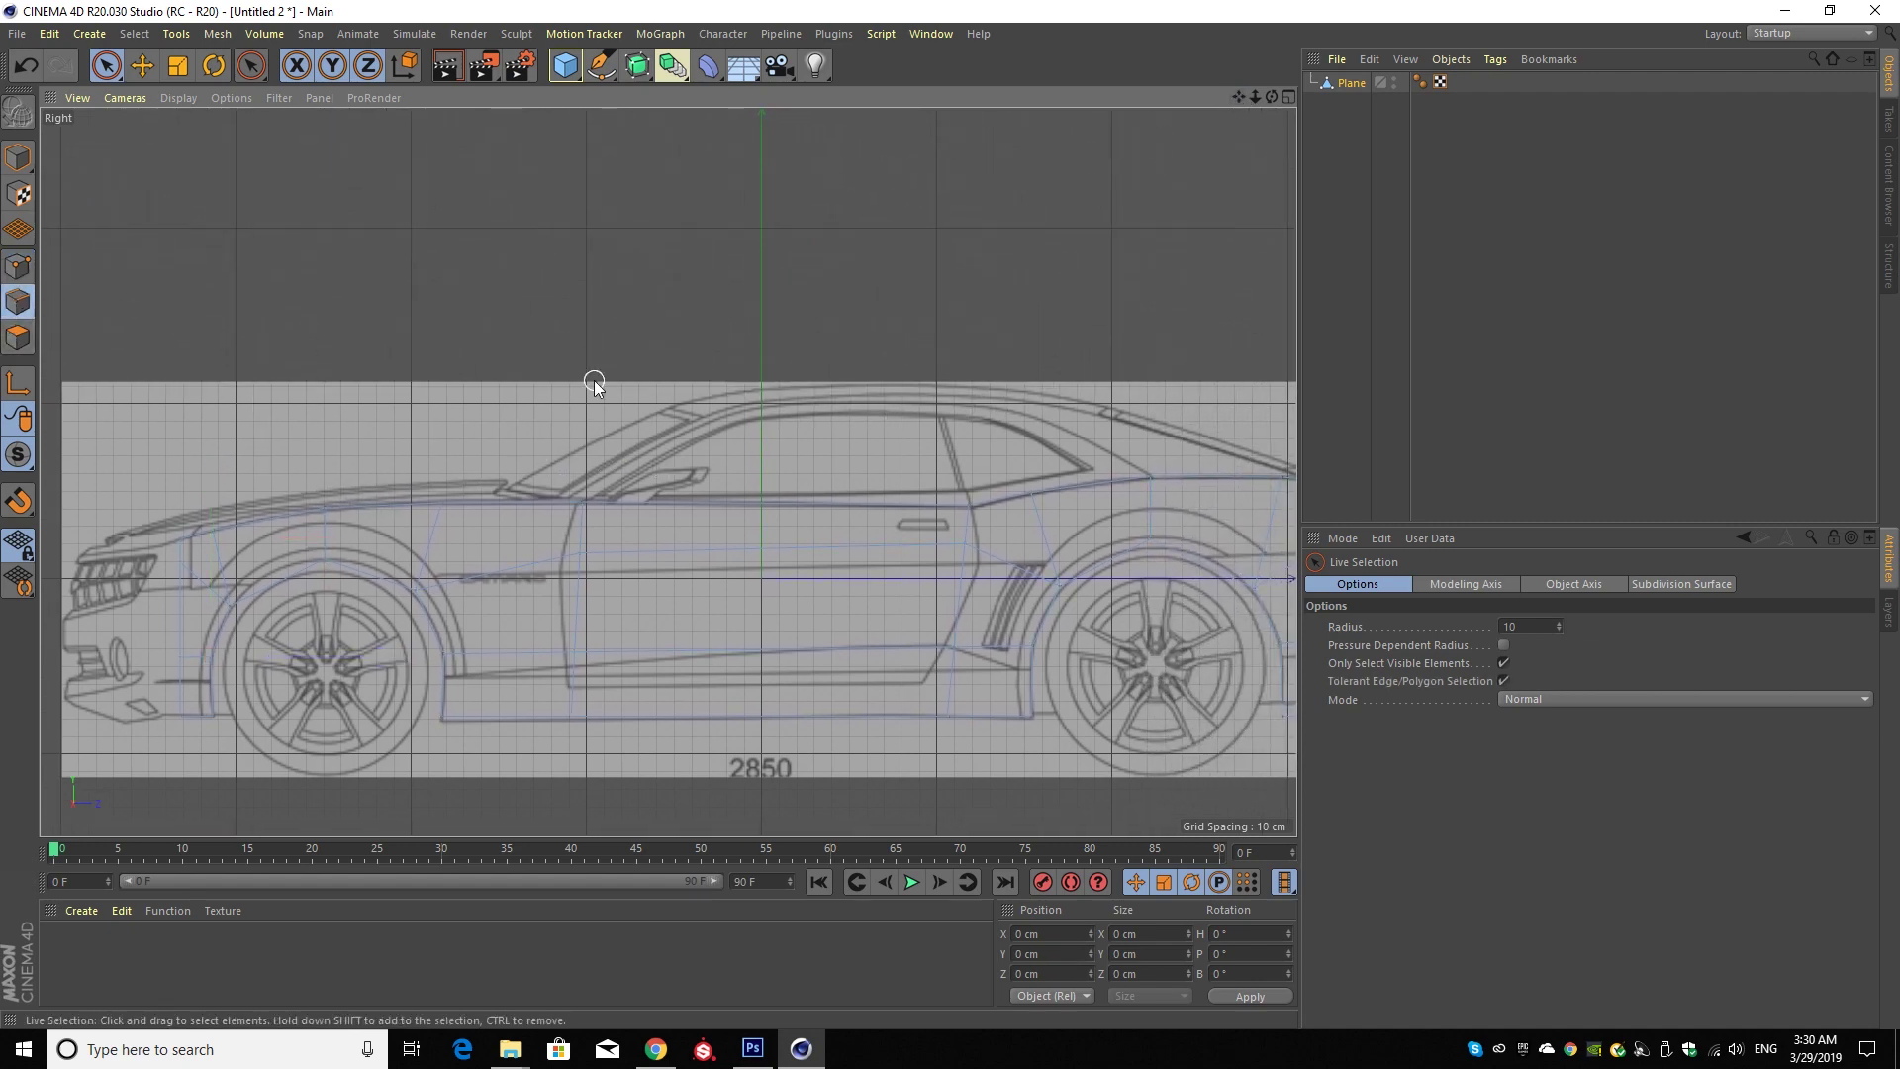
{"action": "left_click", "coordinate": [692, 502]}
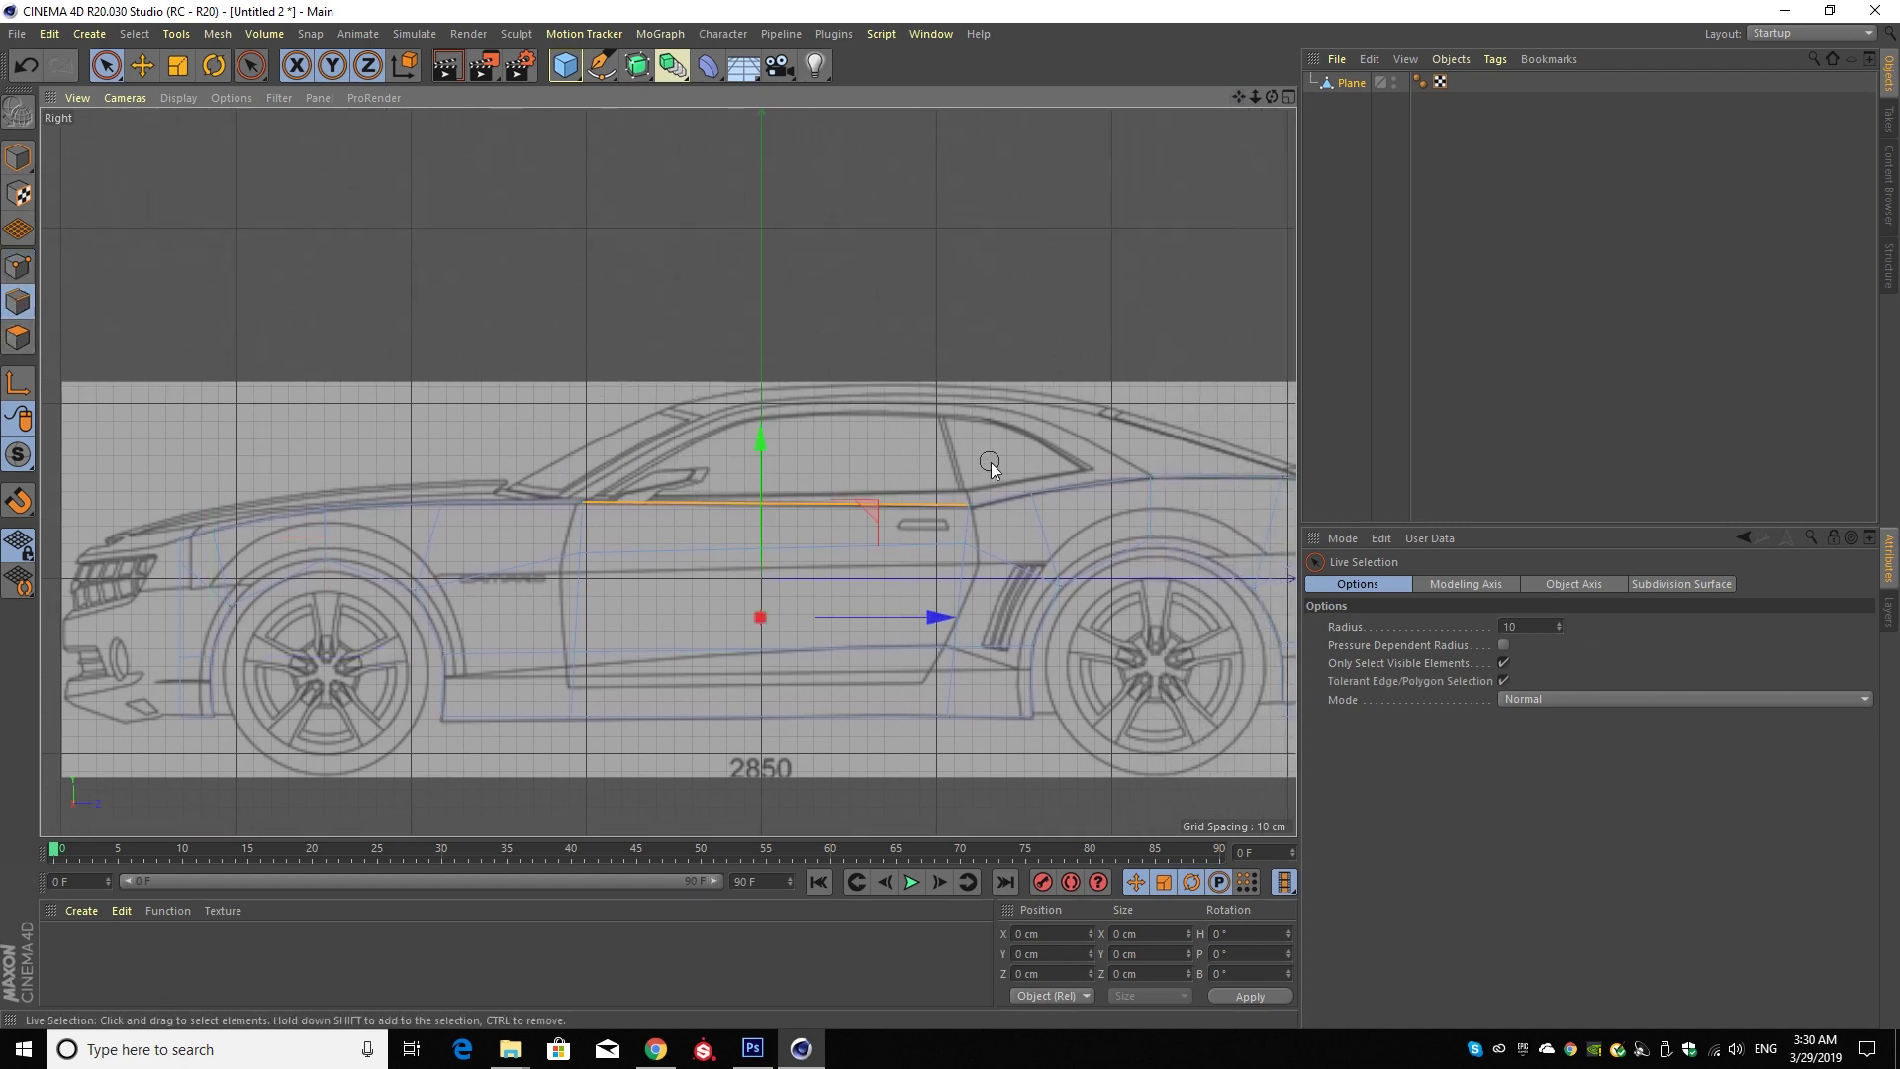
{"action": "left_click", "coordinate": [1197, 472], "text": "shift"}
{"action": "mouse_move", "coordinate": [1237, 95]}
{"action": "left_mouse_down"}
{"action": "mouse_move", "coordinate": [1129, 89]}
{"action": "mouse_move", "coordinate": [1231, 94]}
{"action": "left_mouse_up"}
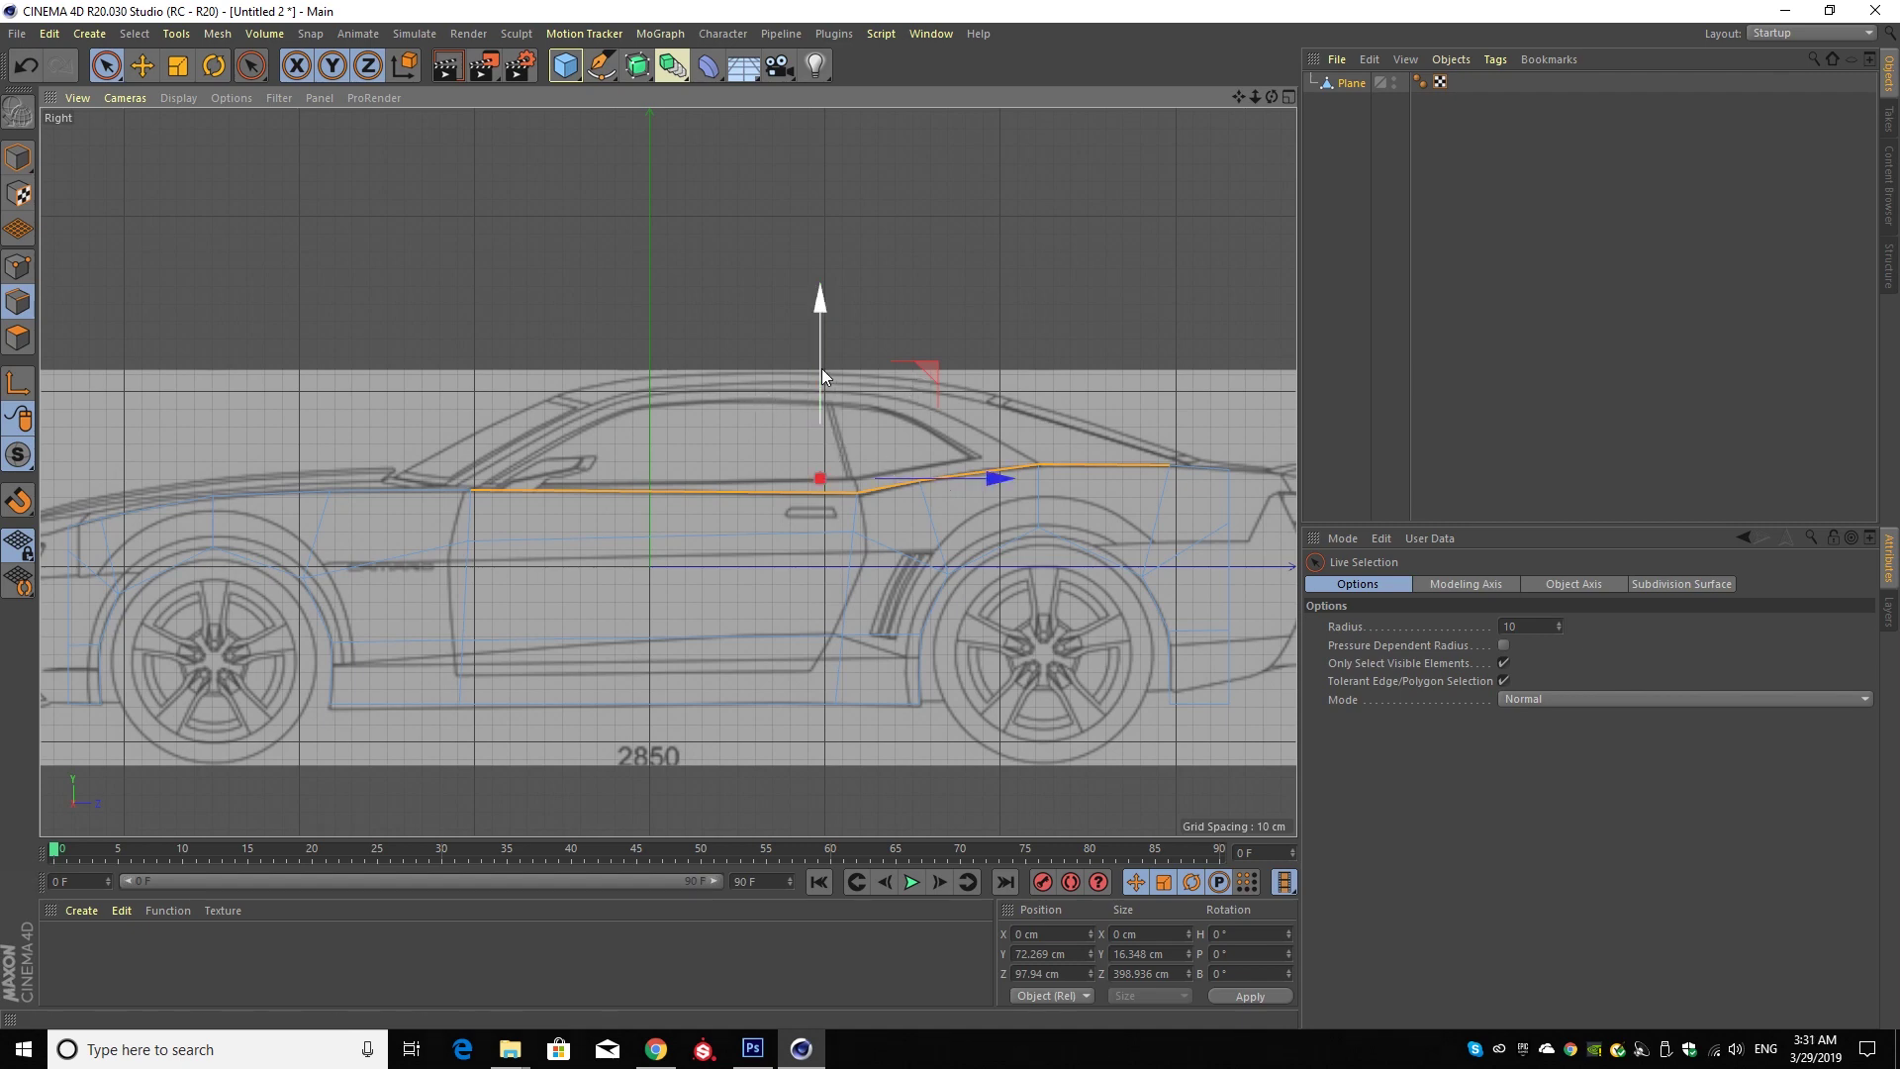
{"action": "left_click_drag", "start_coordinate": [822, 369], "coordinate": [830, 258]}
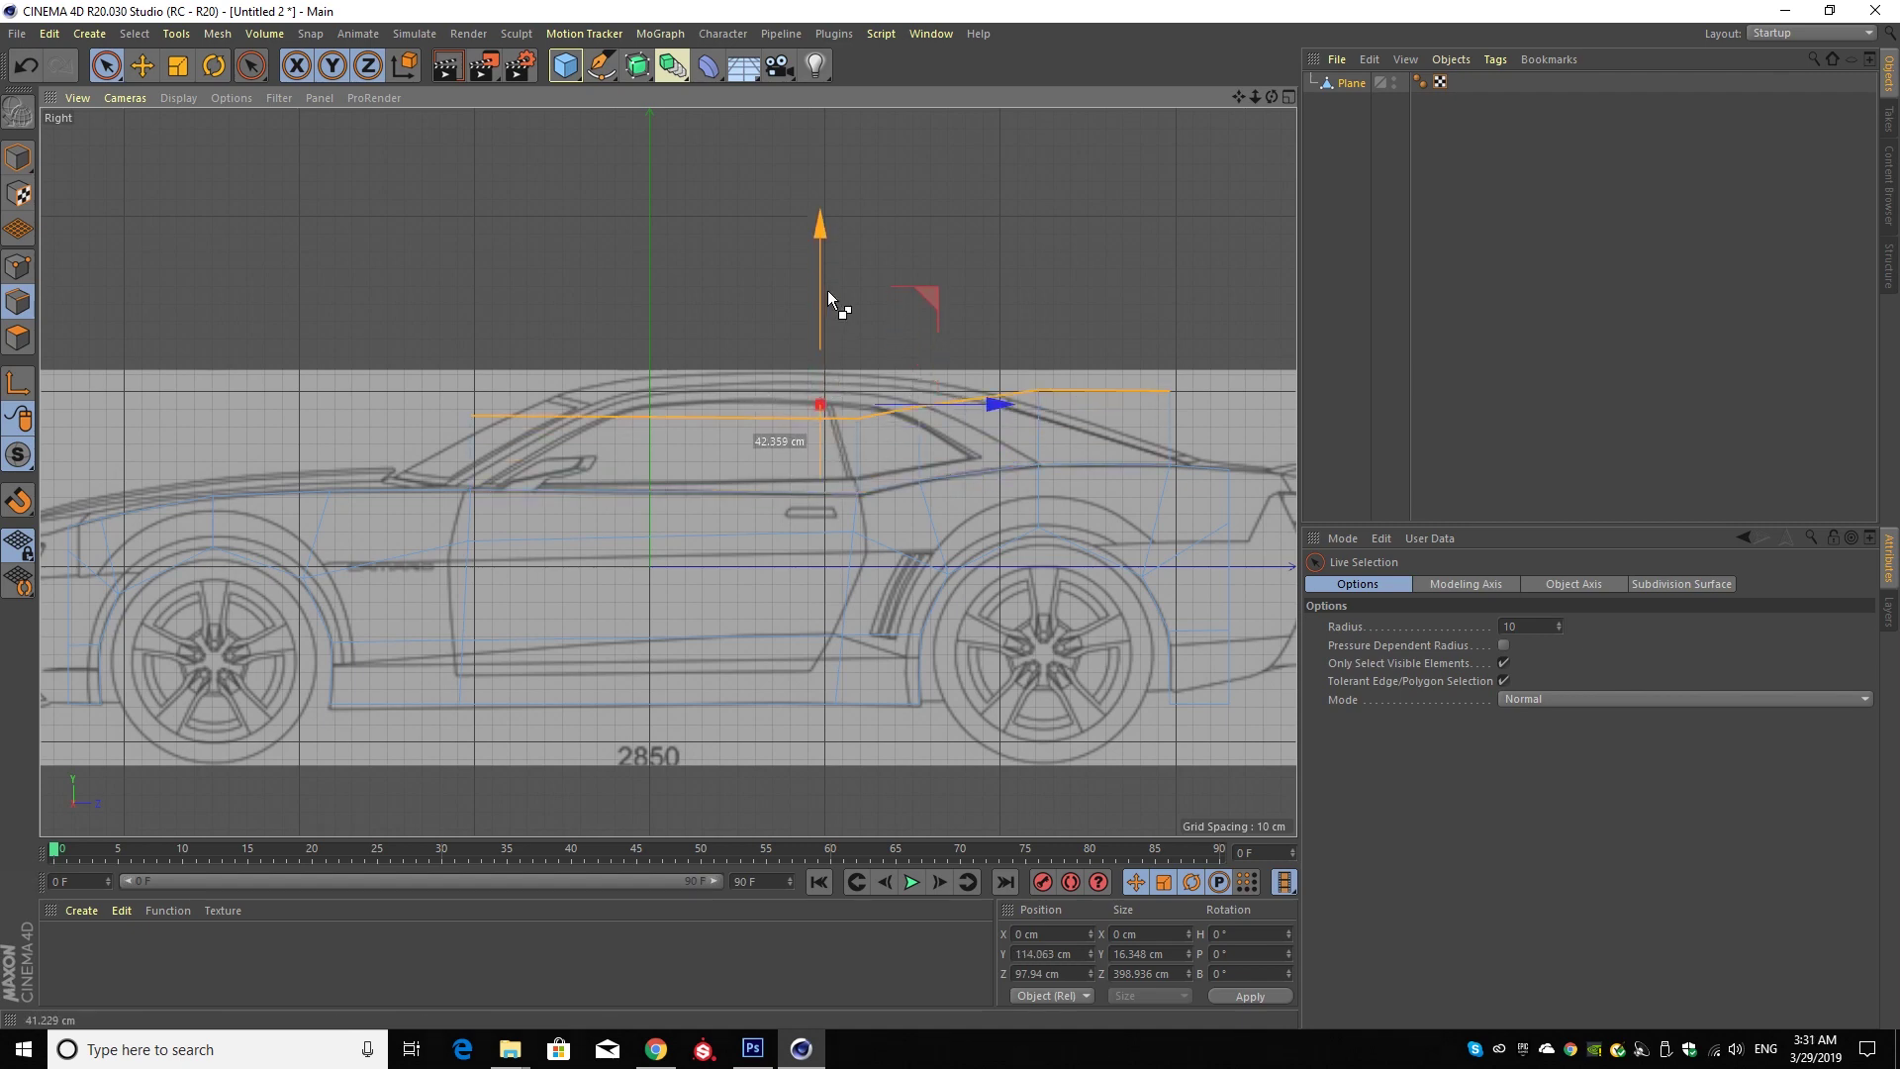
- Scale the edges to zero height and lower the flattened line onto the roofline
{"action": "key", "text": "t"}
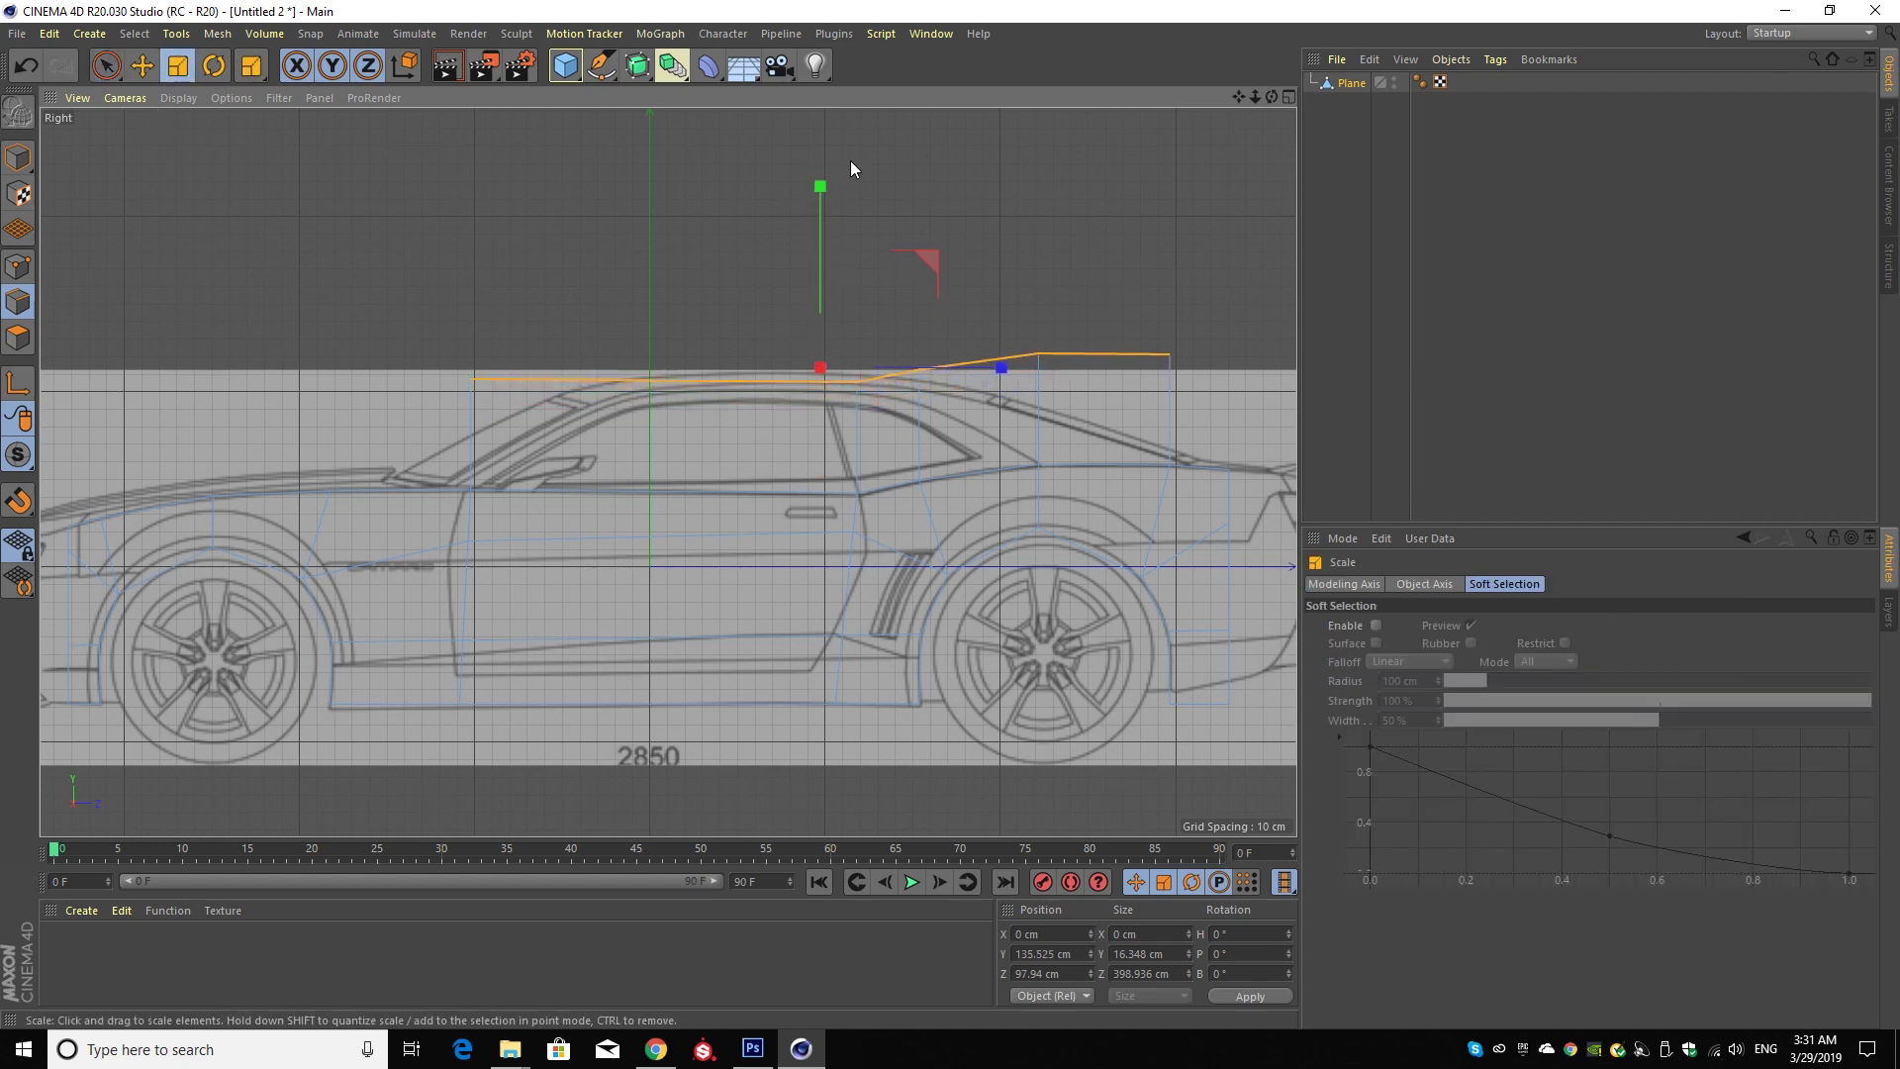
{"action": "left_click_drag", "start_coordinate": [821, 180], "coordinate": [823, 346]}
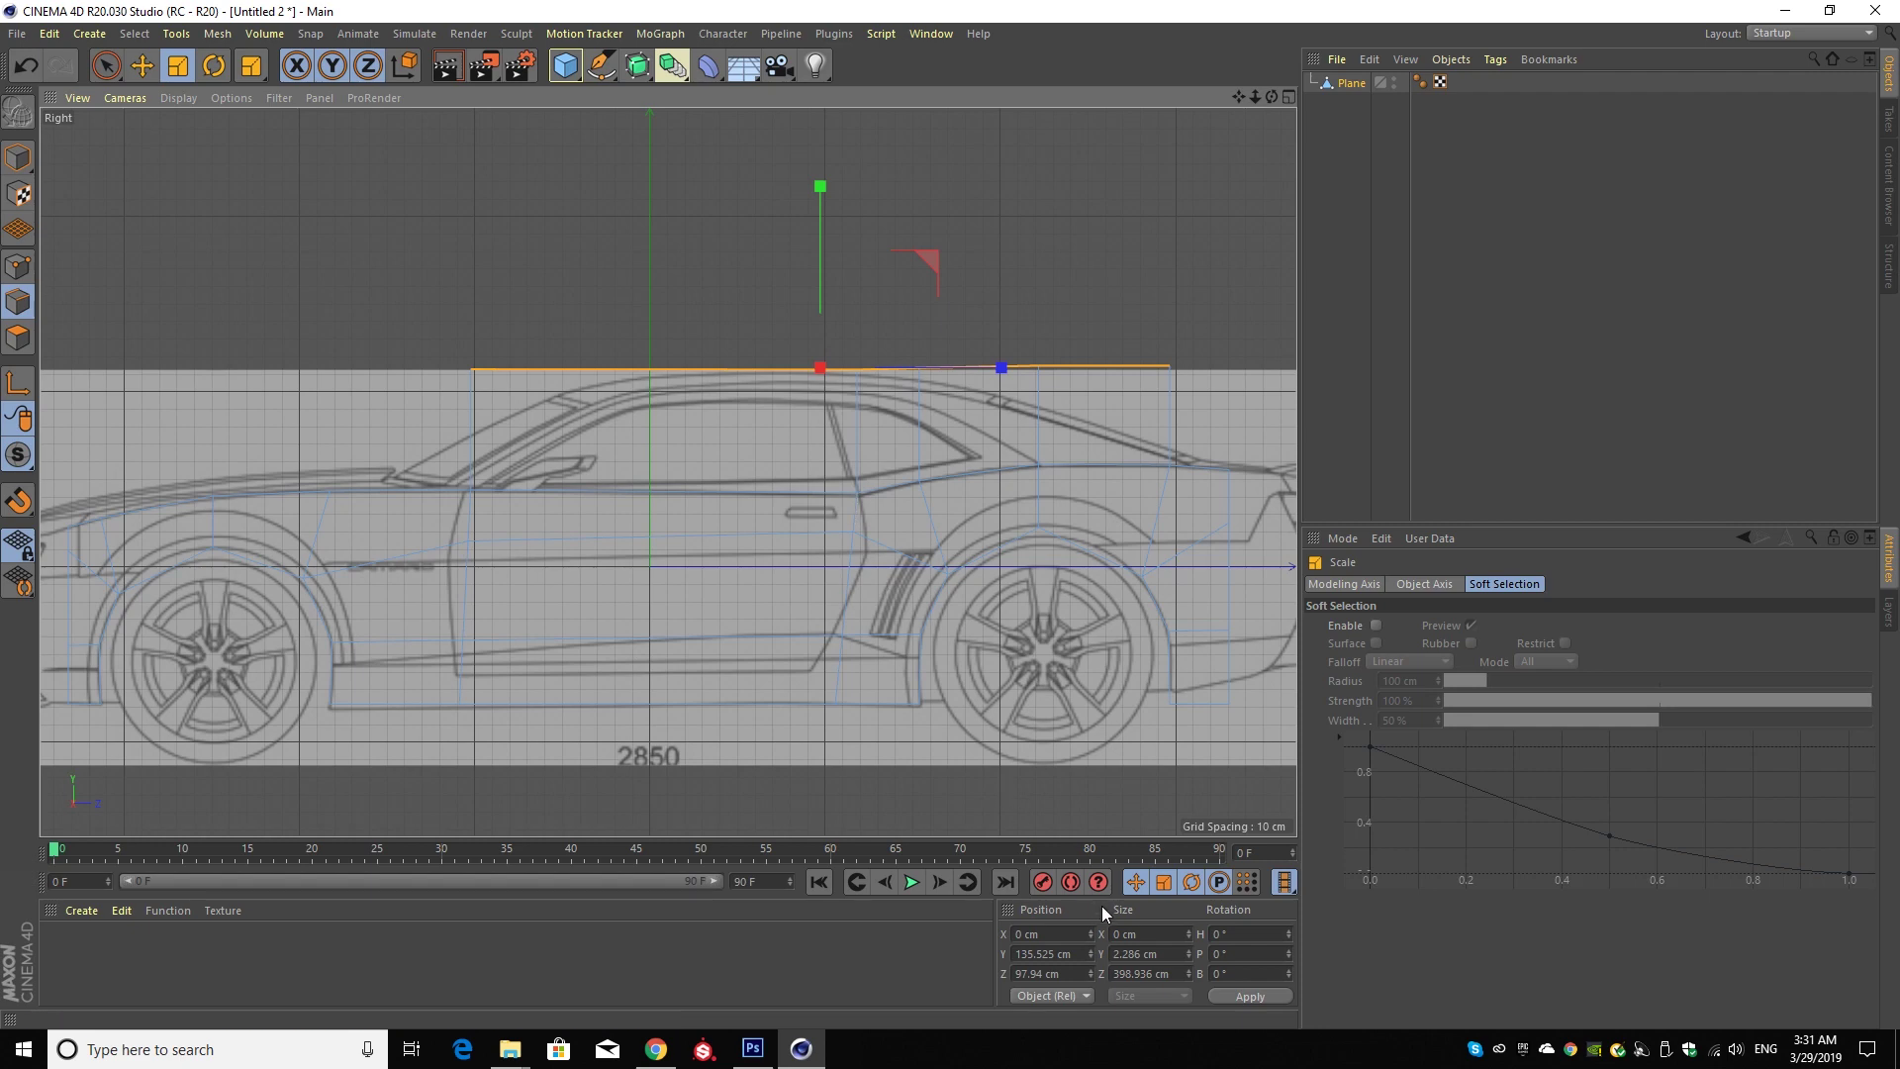
{"action": "type", "text": "0"}
{"action": "key", "text": "Return"}
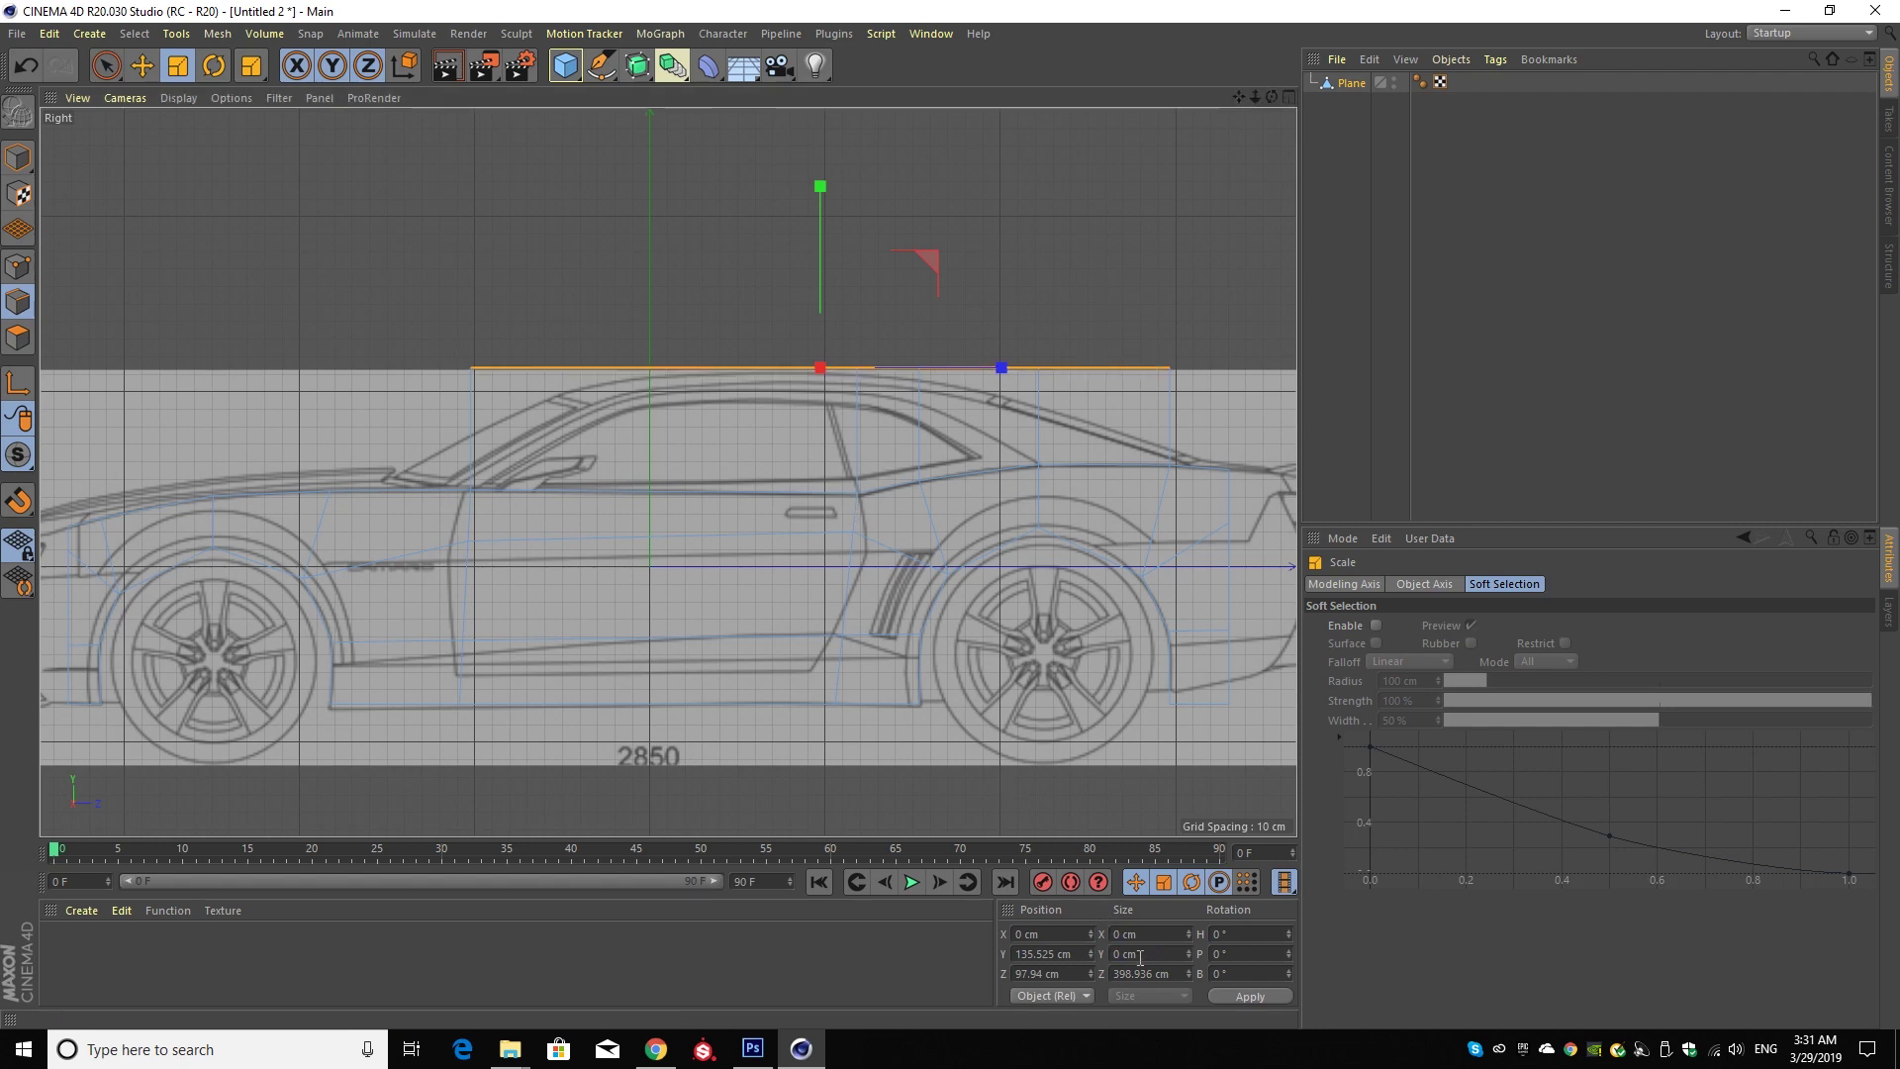
{"action": "left_click", "coordinate": [106, 65]}
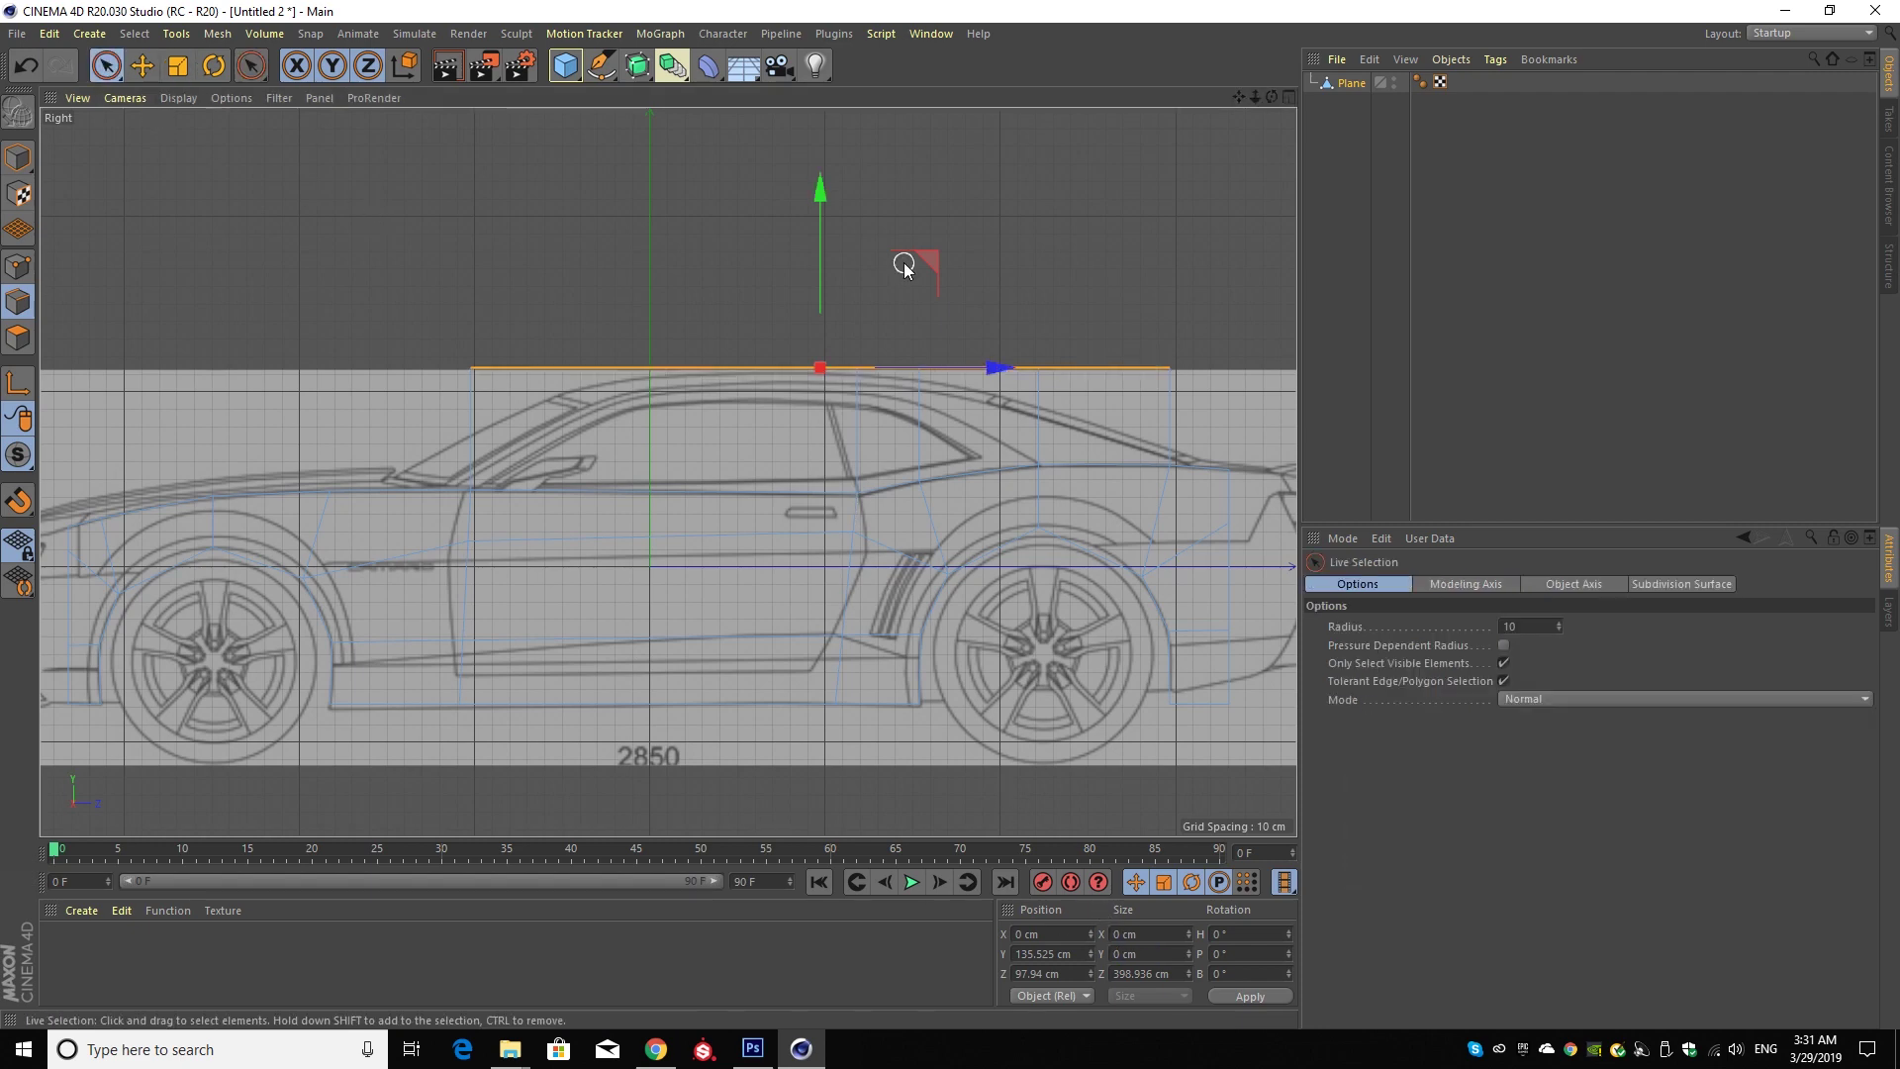
{"action": "left_click_drag", "start_coordinate": [823, 216], "coordinate": [823, 239]}
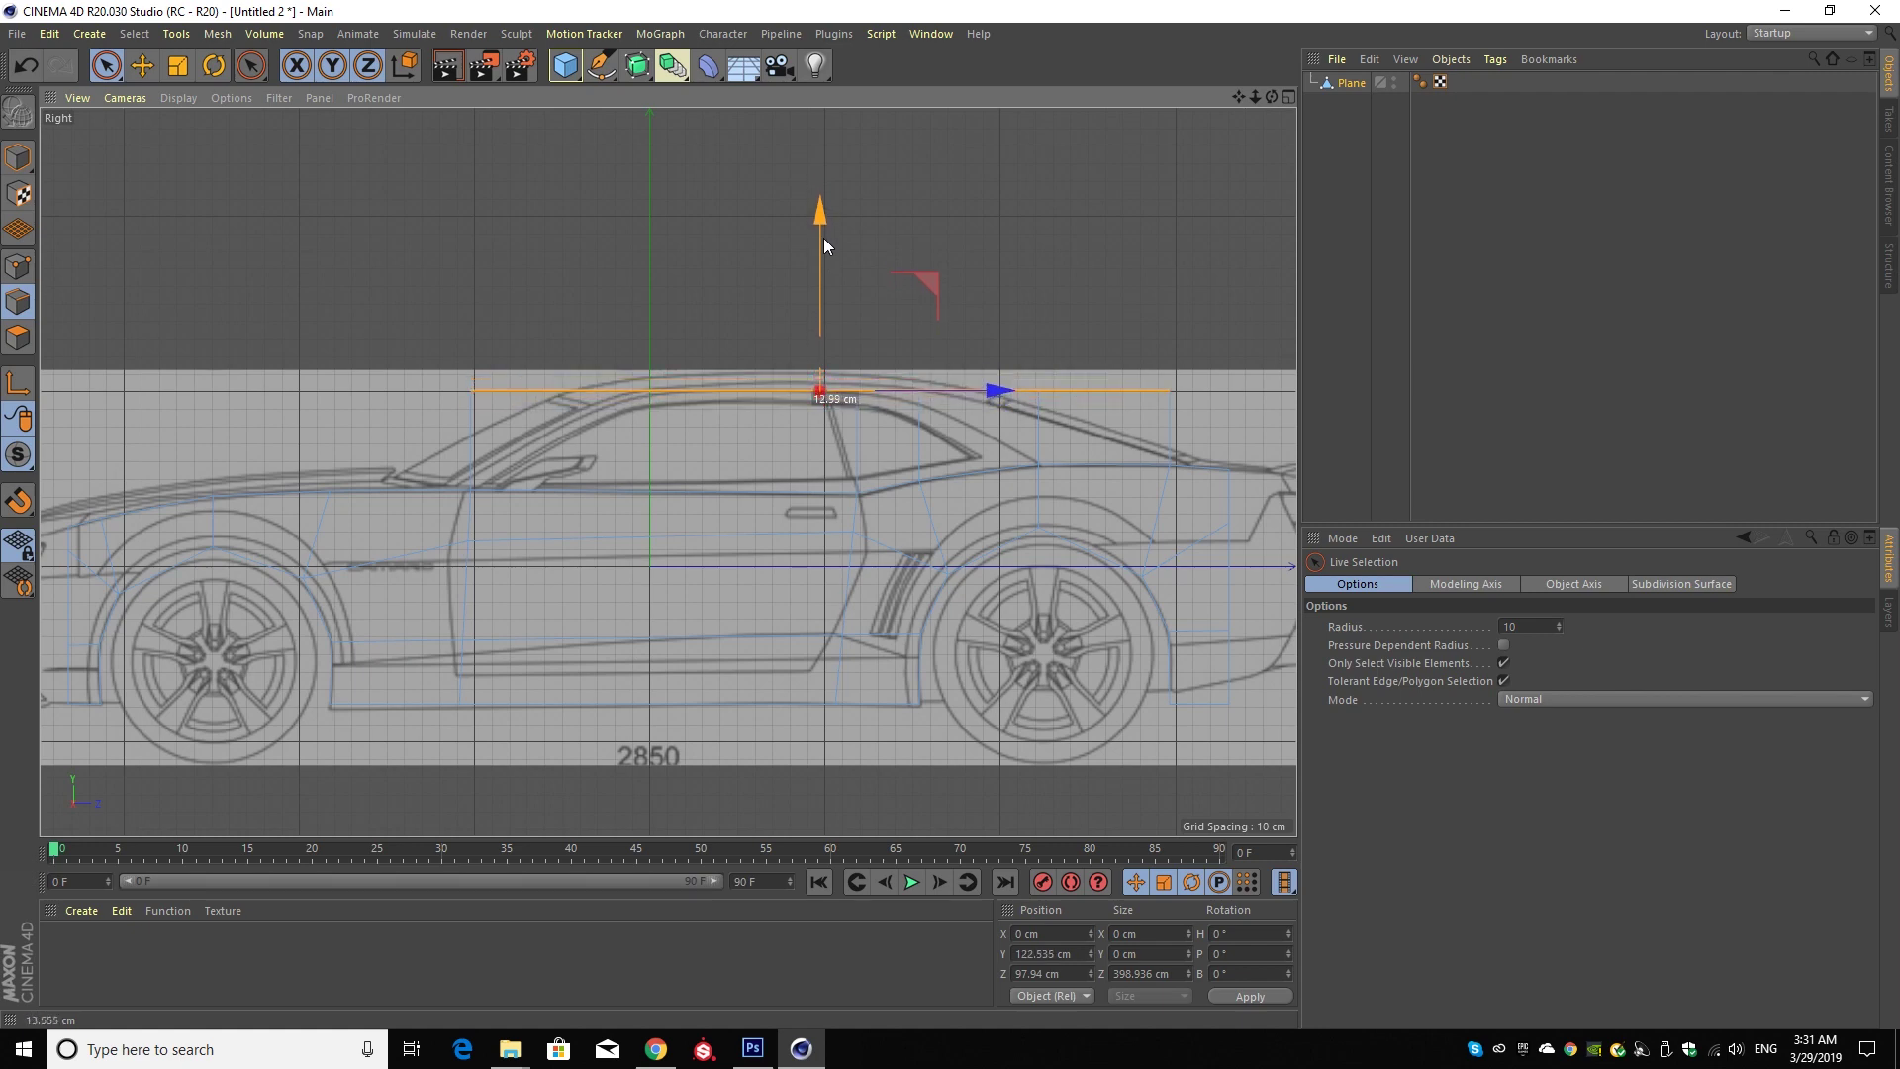
{"action": "left_click", "coordinate": [18, 267]}
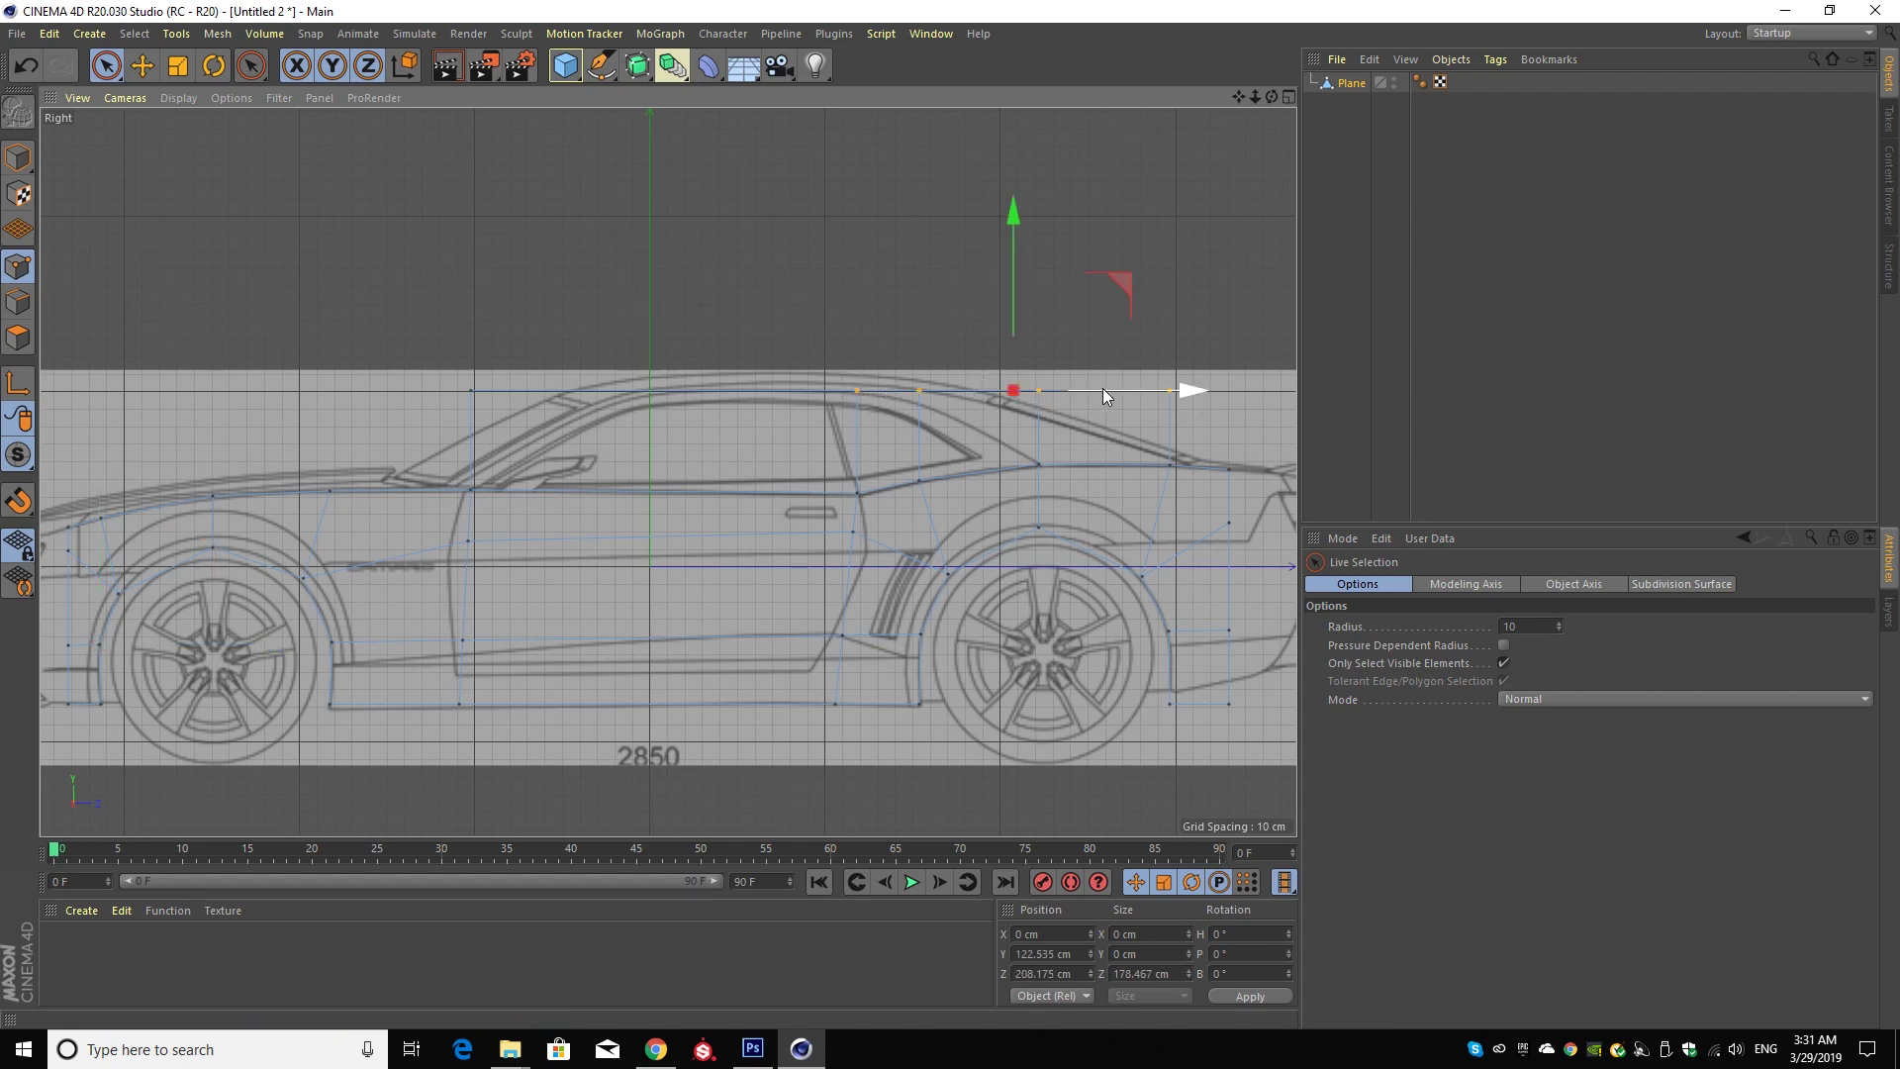
- Slide the selected roof-row points left and down onto the roof curve
{"action": "left_click_drag", "start_coordinate": [1103, 388], "coordinate": [1075, 386]}
{"action": "left_click", "coordinate": [933, 347]}
{"action": "left_click", "coordinate": [983, 390]}
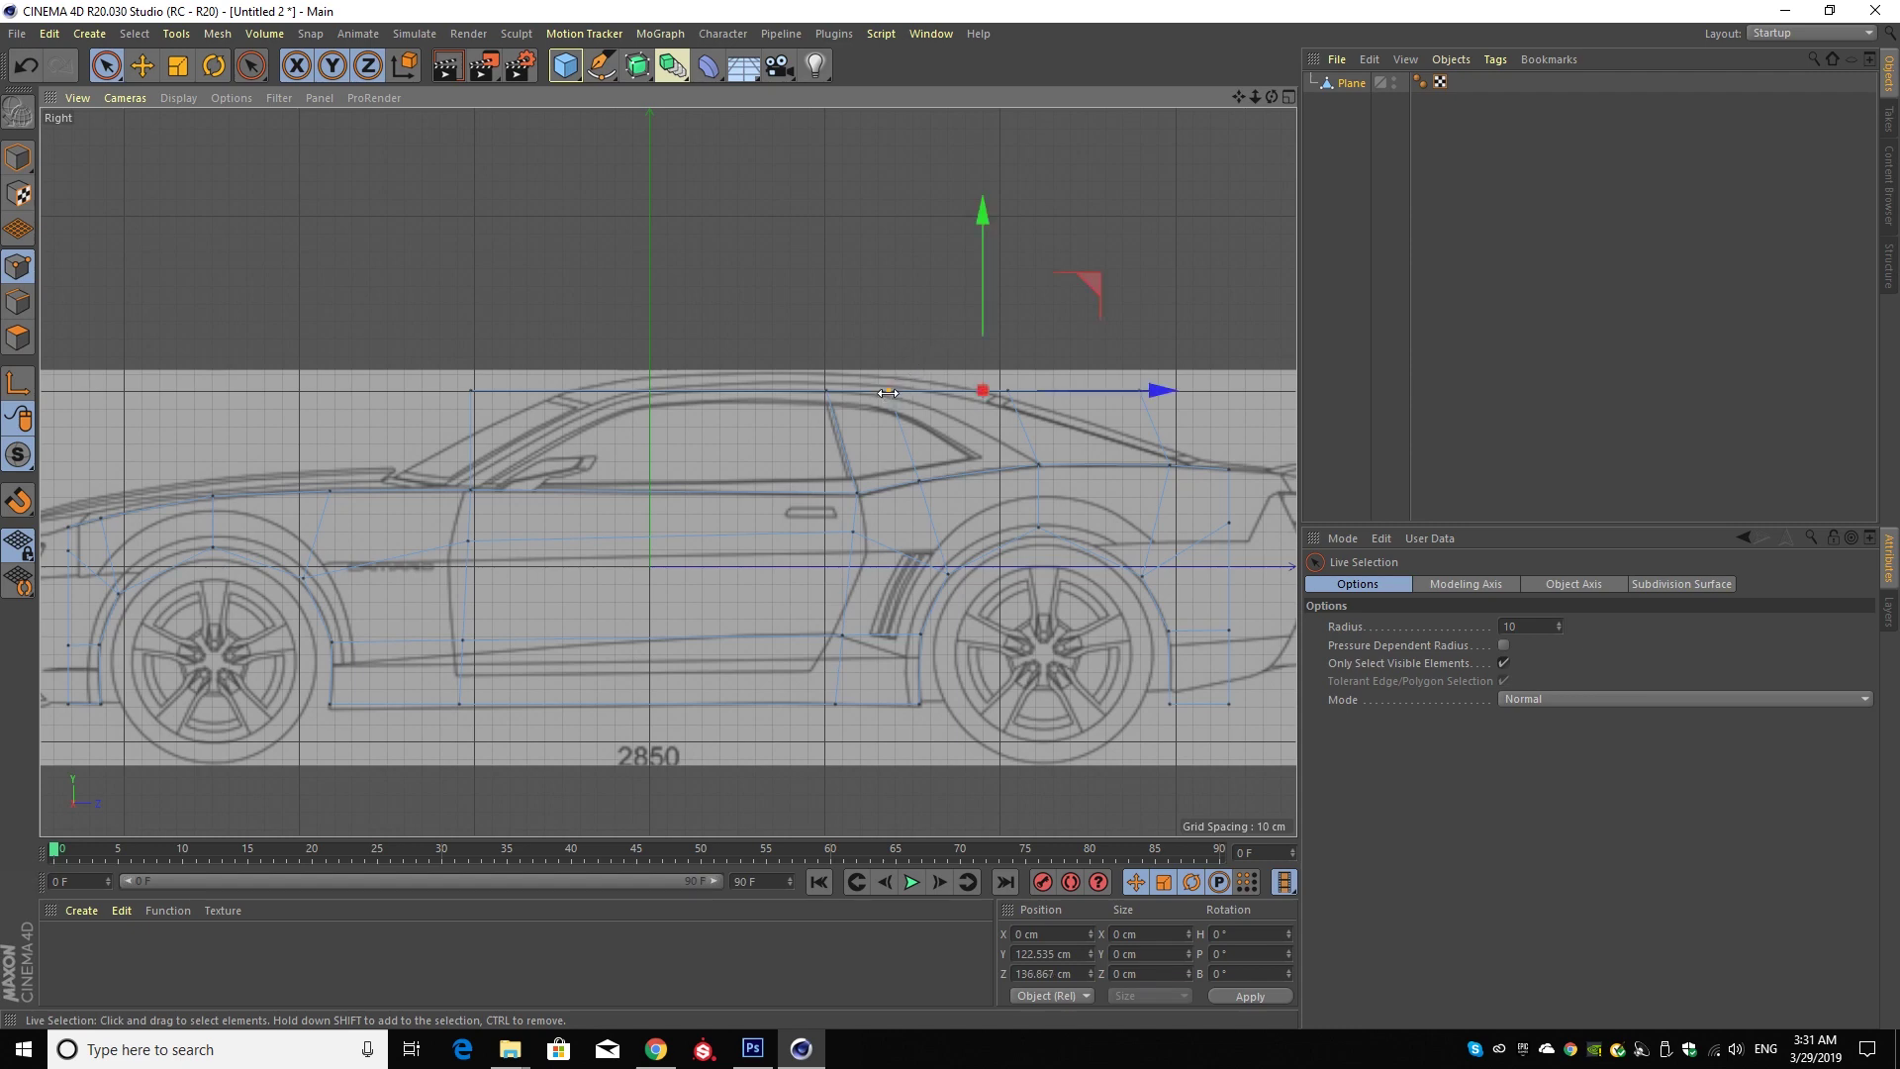
{"action": "left_click", "coordinate": [888, 389]}
{"action": "left_click", "coordinate": [1155, 388]}
{"action": "key", "text": "ctrl+z"}
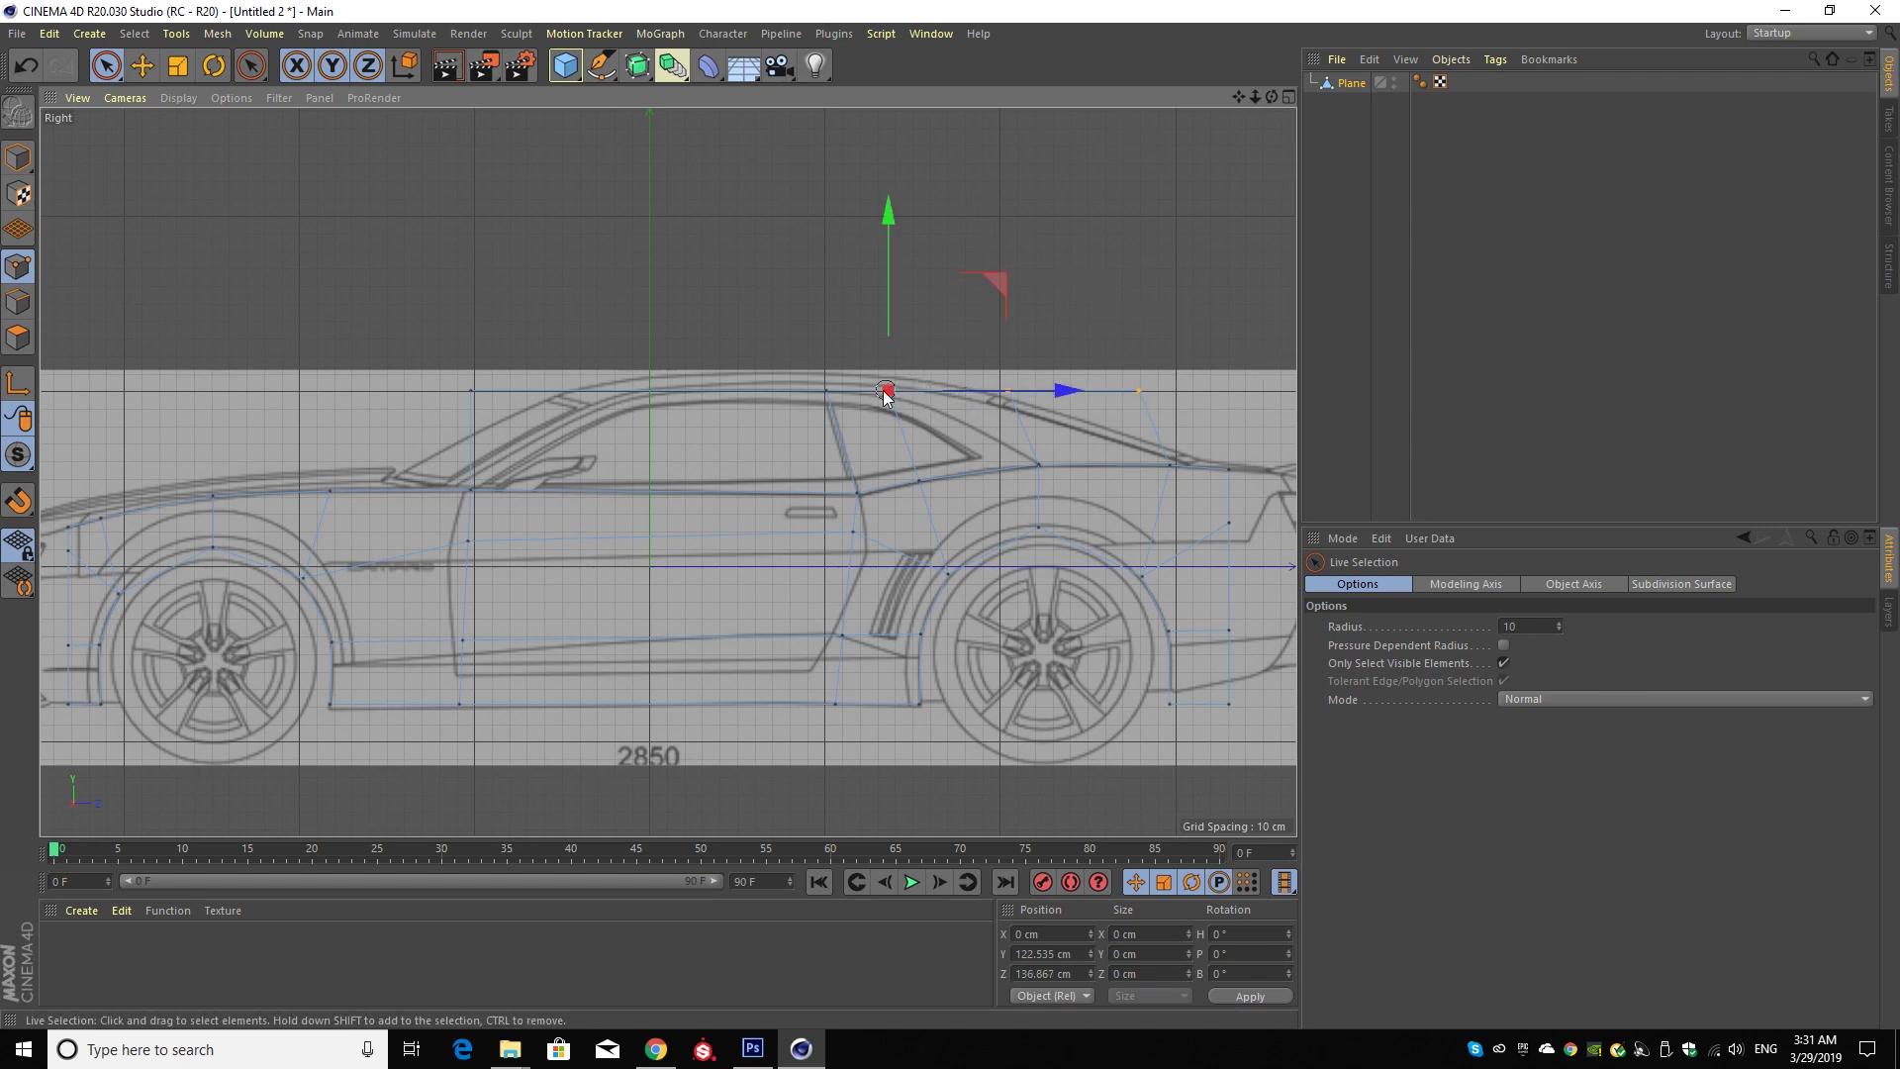
{"action": "key", "text": "ctrl+z"}
{"action": "left_click_drag", "start_coordinate": [1095, 390], "coordinate": [1078, 390]}
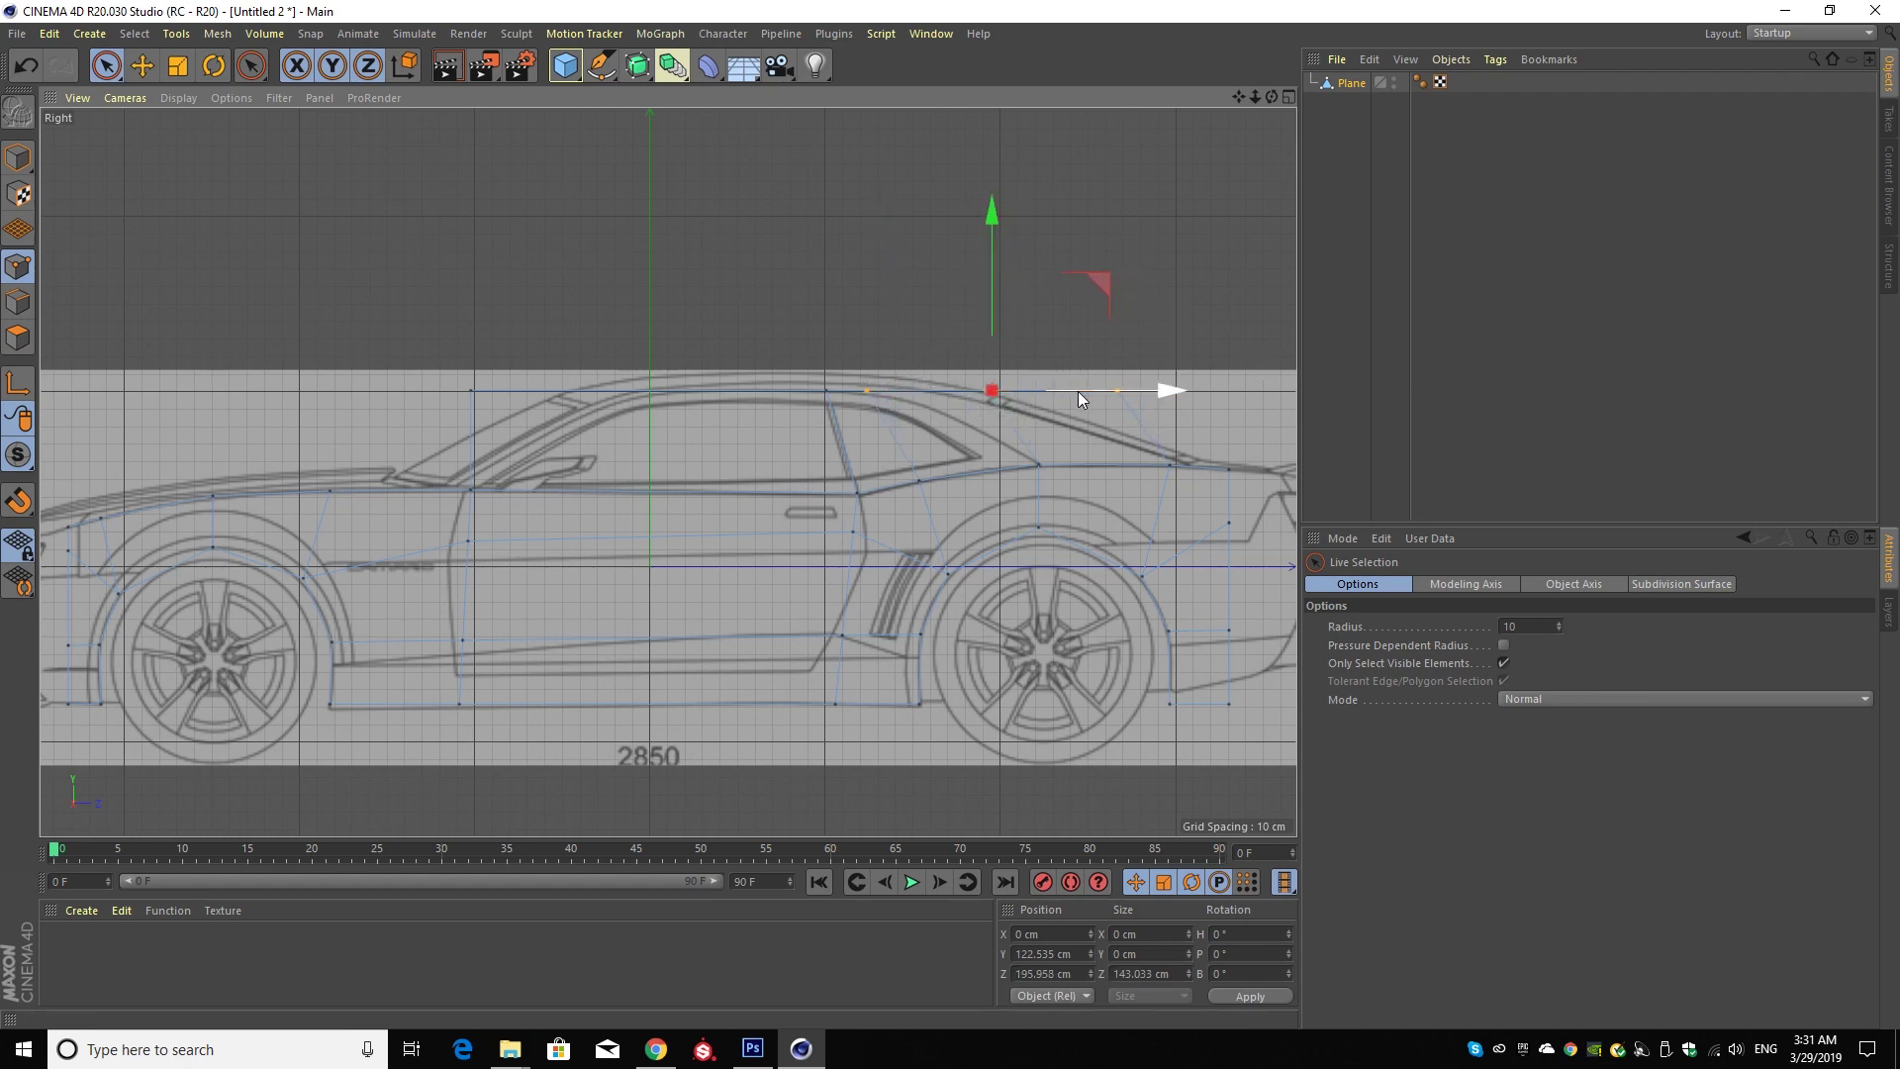
{"action": "mouse_move", "coordinate": [1094, 290]}
{"action": "left_mouse_down"}
{"action": "mouse_move", "coordinate": [1164, 313]}
{"action": "mouse_move", "coordinate": [1103, 306]}
{"action": "left_mouse_up"}
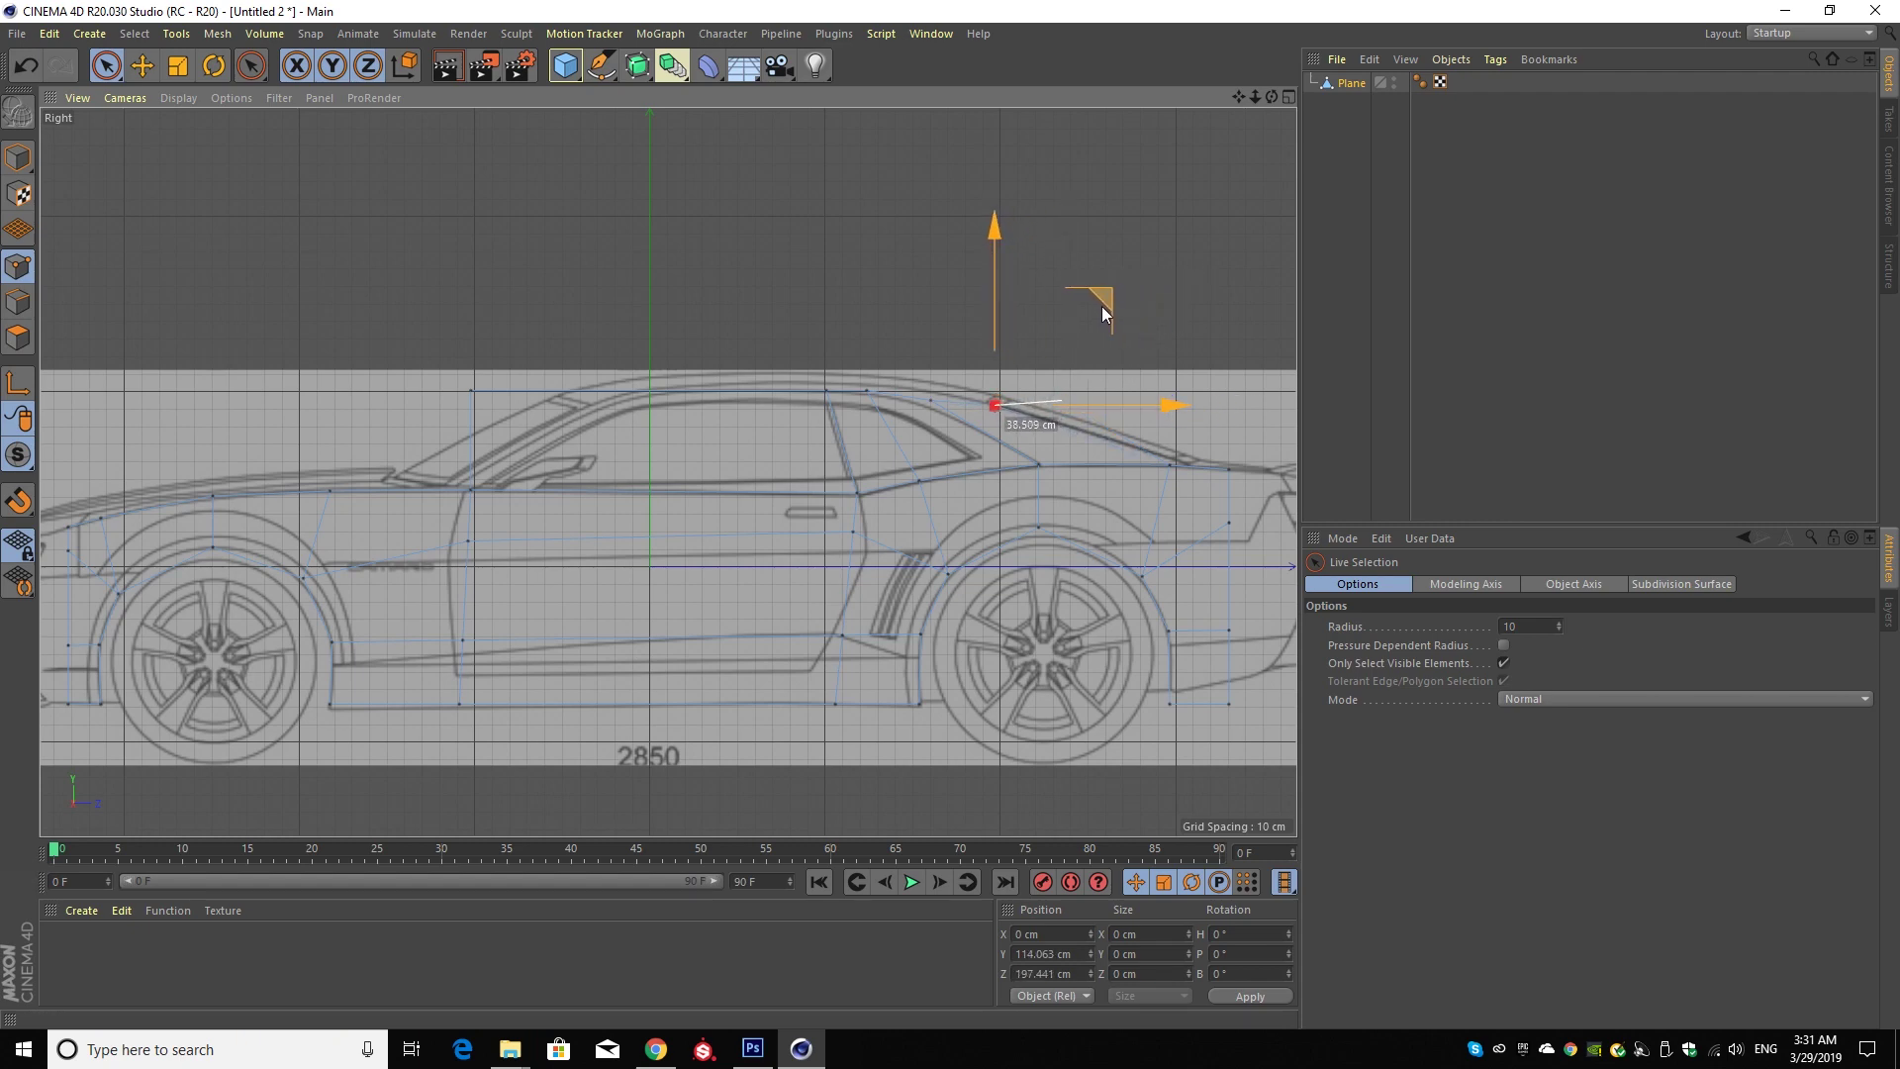
- Push the rear roof point back, raise the rear-window point, and pull the front end to the windshield top
{"action": "left_click", "coordinate": [1170, 464]}
{"action": "left_click_drag", "start_coordinate": [1216, 465], "coordinate": [1228, 464]}
{"action": "scroll", "coordinate": [979, 396], "scroll_direction": "up", "scroll_amount": 2}
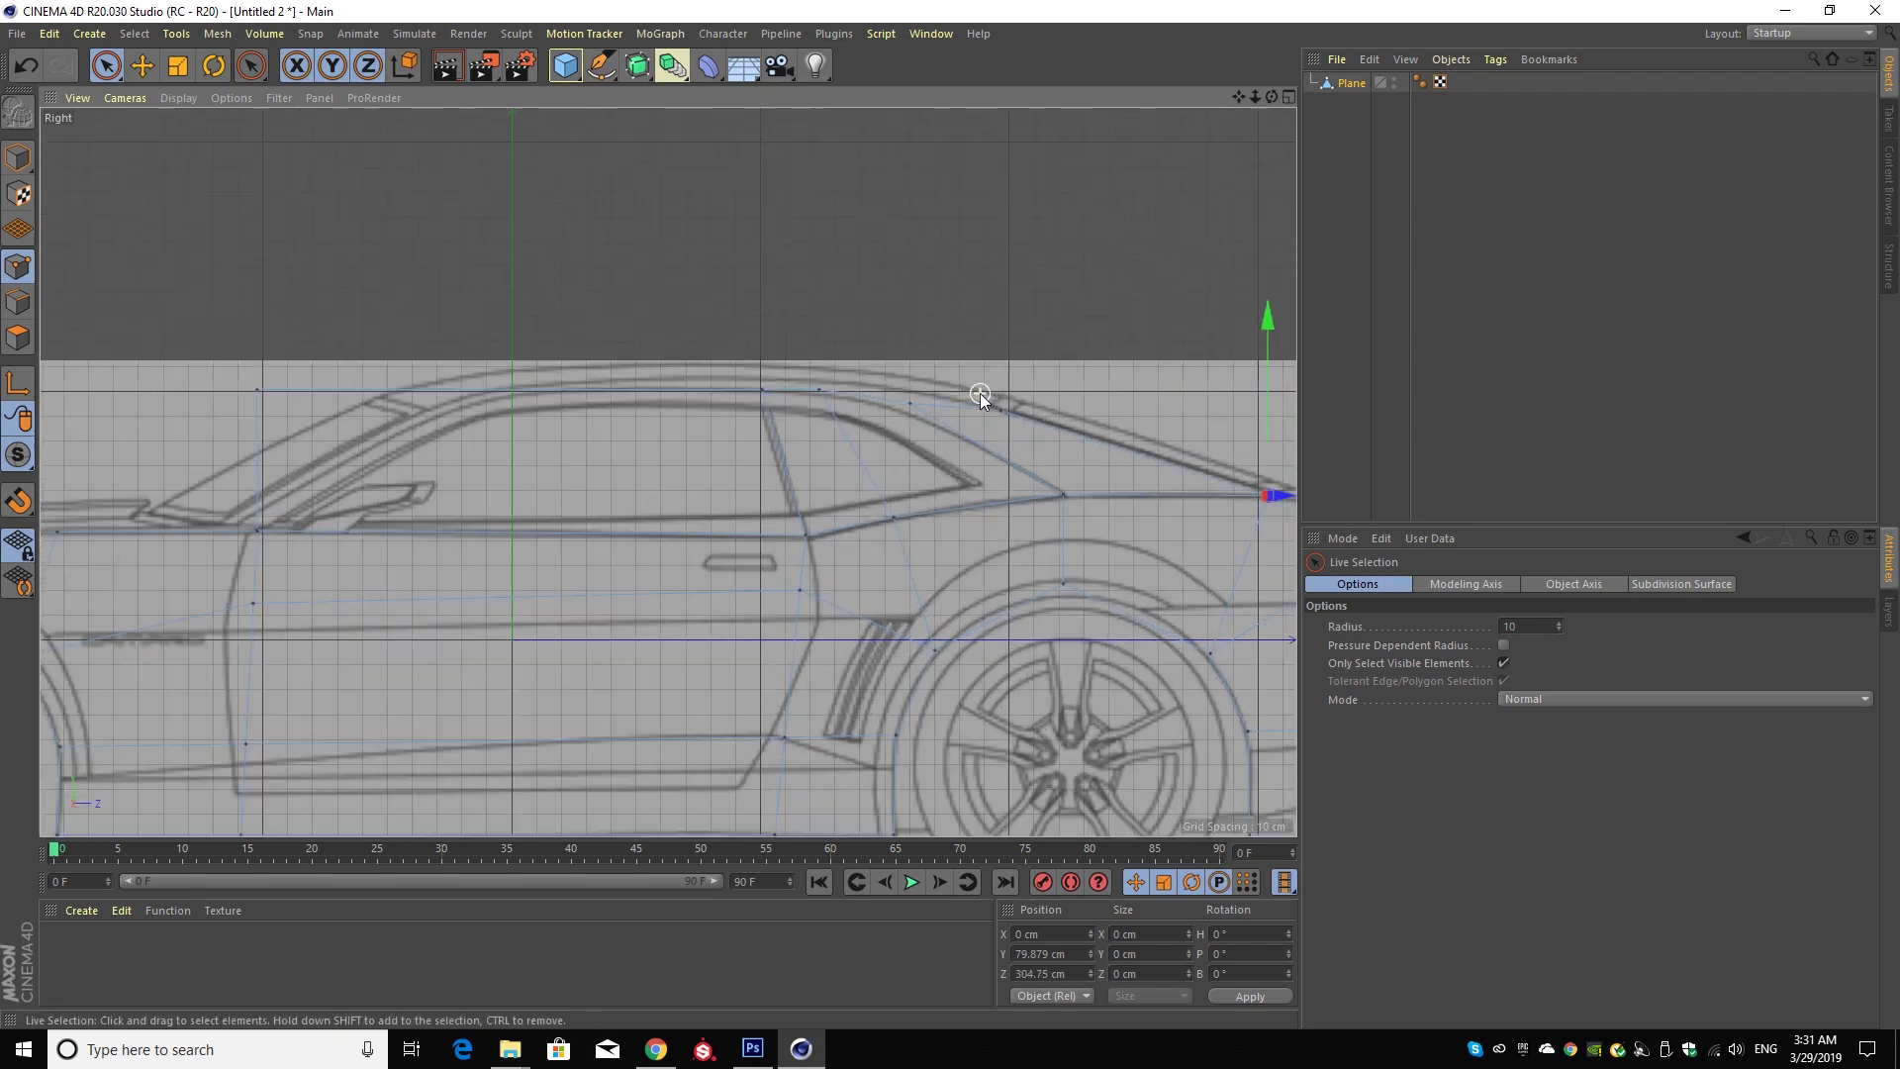
{"action": "left_click", "coordinate": [910, 402]}
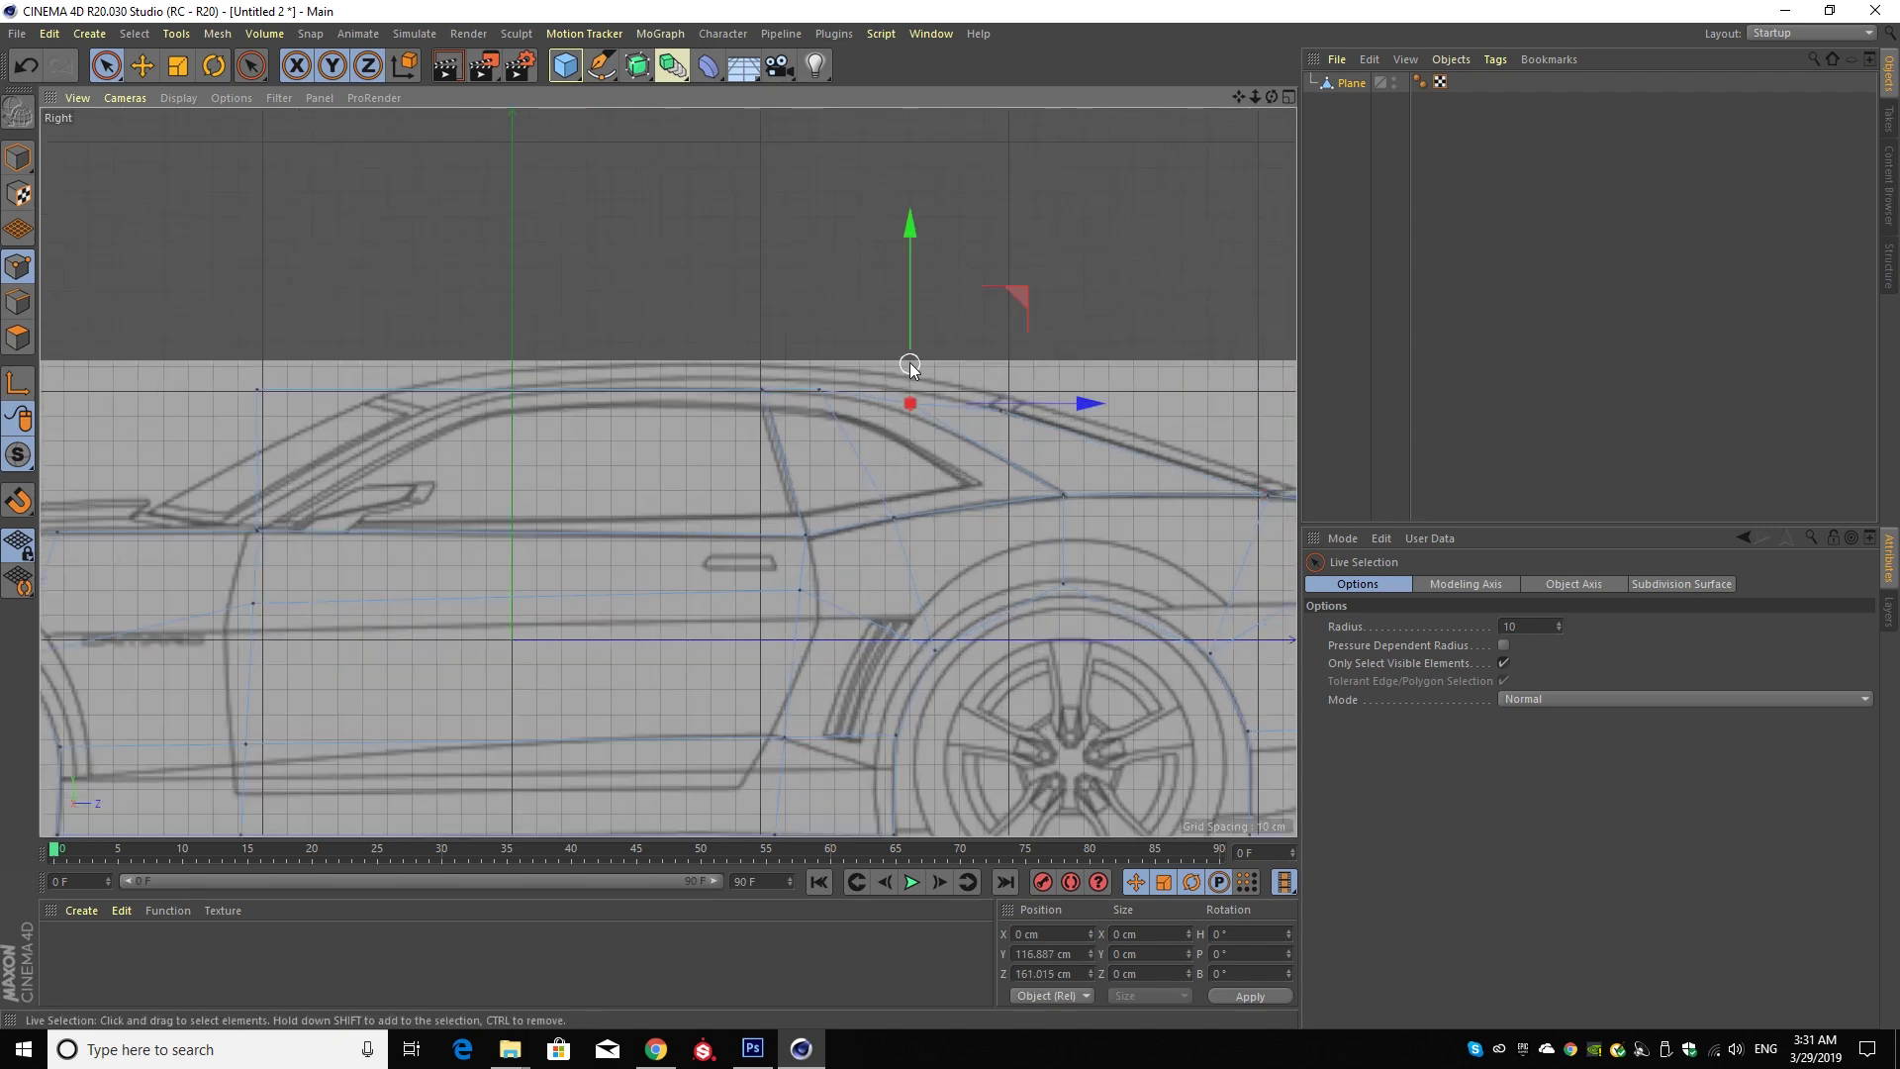
{"action": "left_click_drag", "start_coordinate": [912, 337], "coordinate": [913, 328]}
{"action": "left_click", "coordinate": [254, 395]}
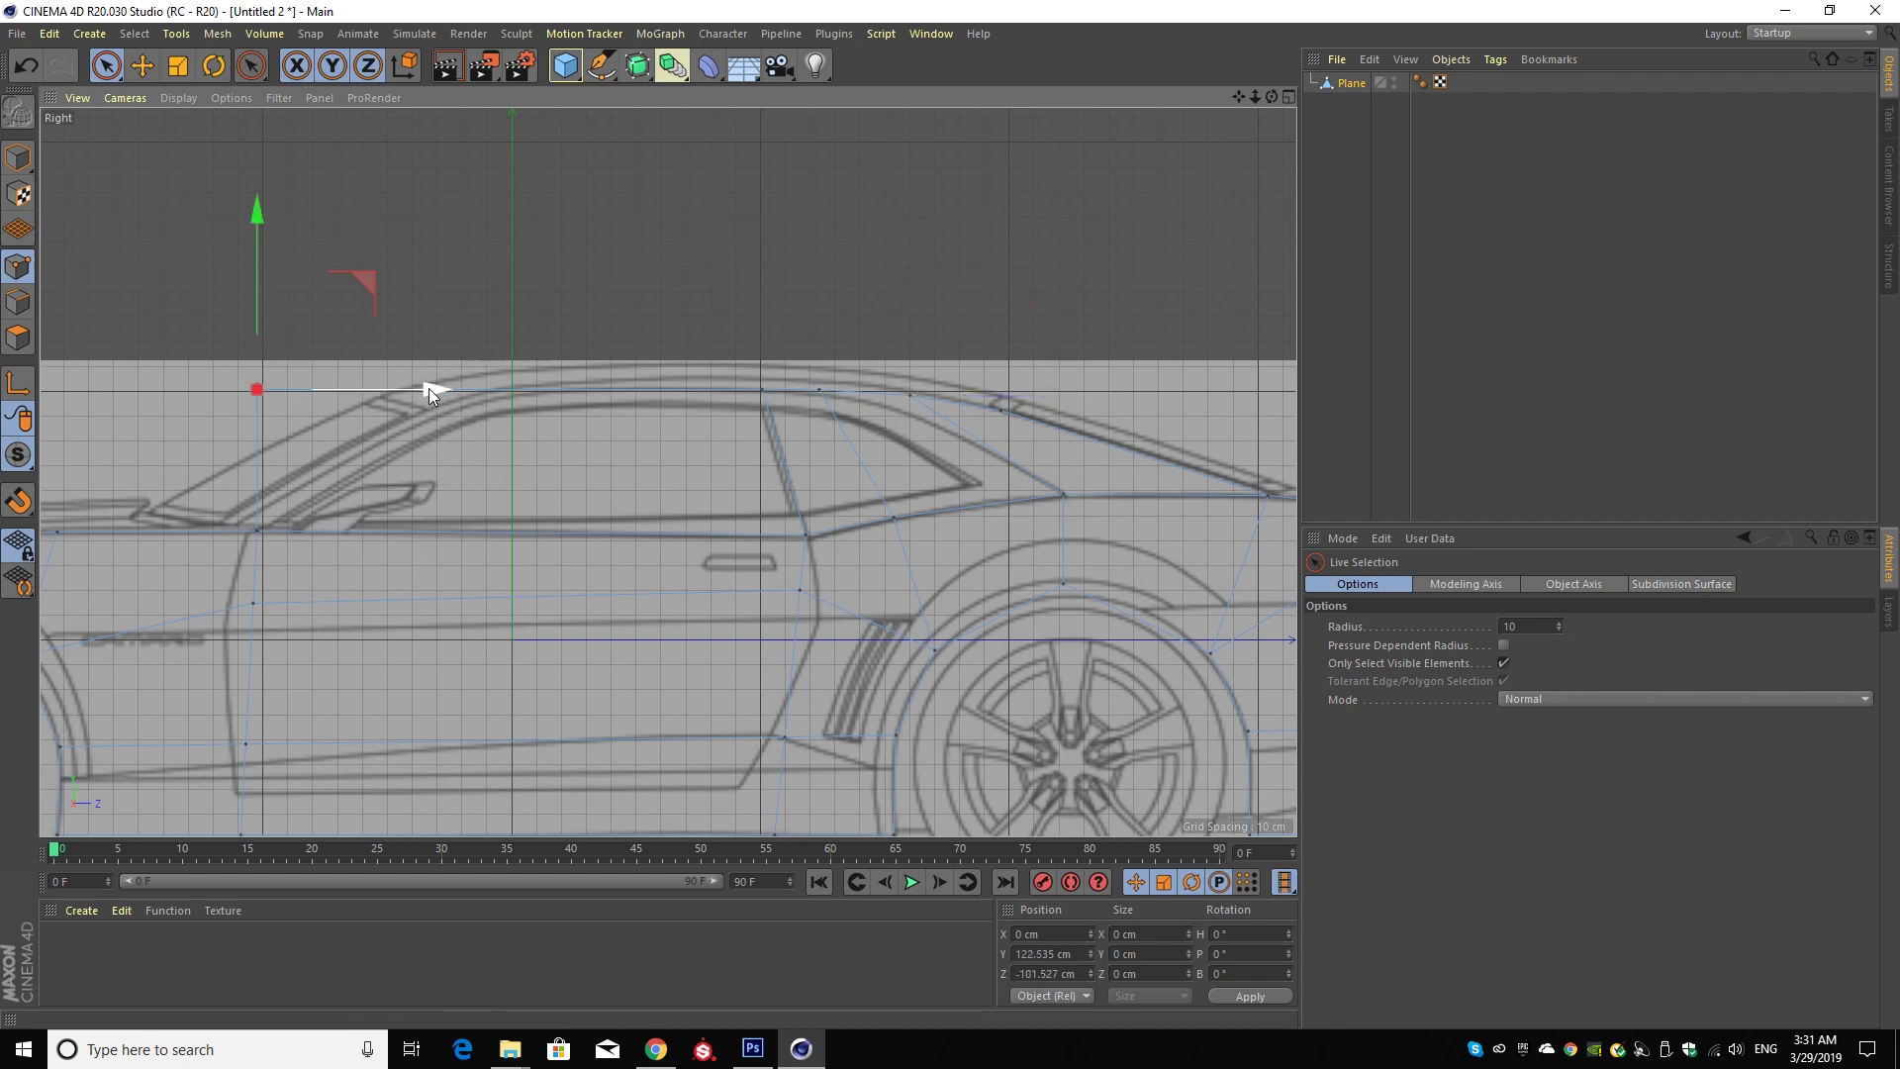
{"action": "mouse_move", "coordinate": [429, 388]}
{"action": "left_mouse_down"}
{"action": "mouse_move", "coordinate": [681, 434]}
{"action": "mouse_move", "coordinate": [644, 436]}
{"action": "left_mouse_up"}
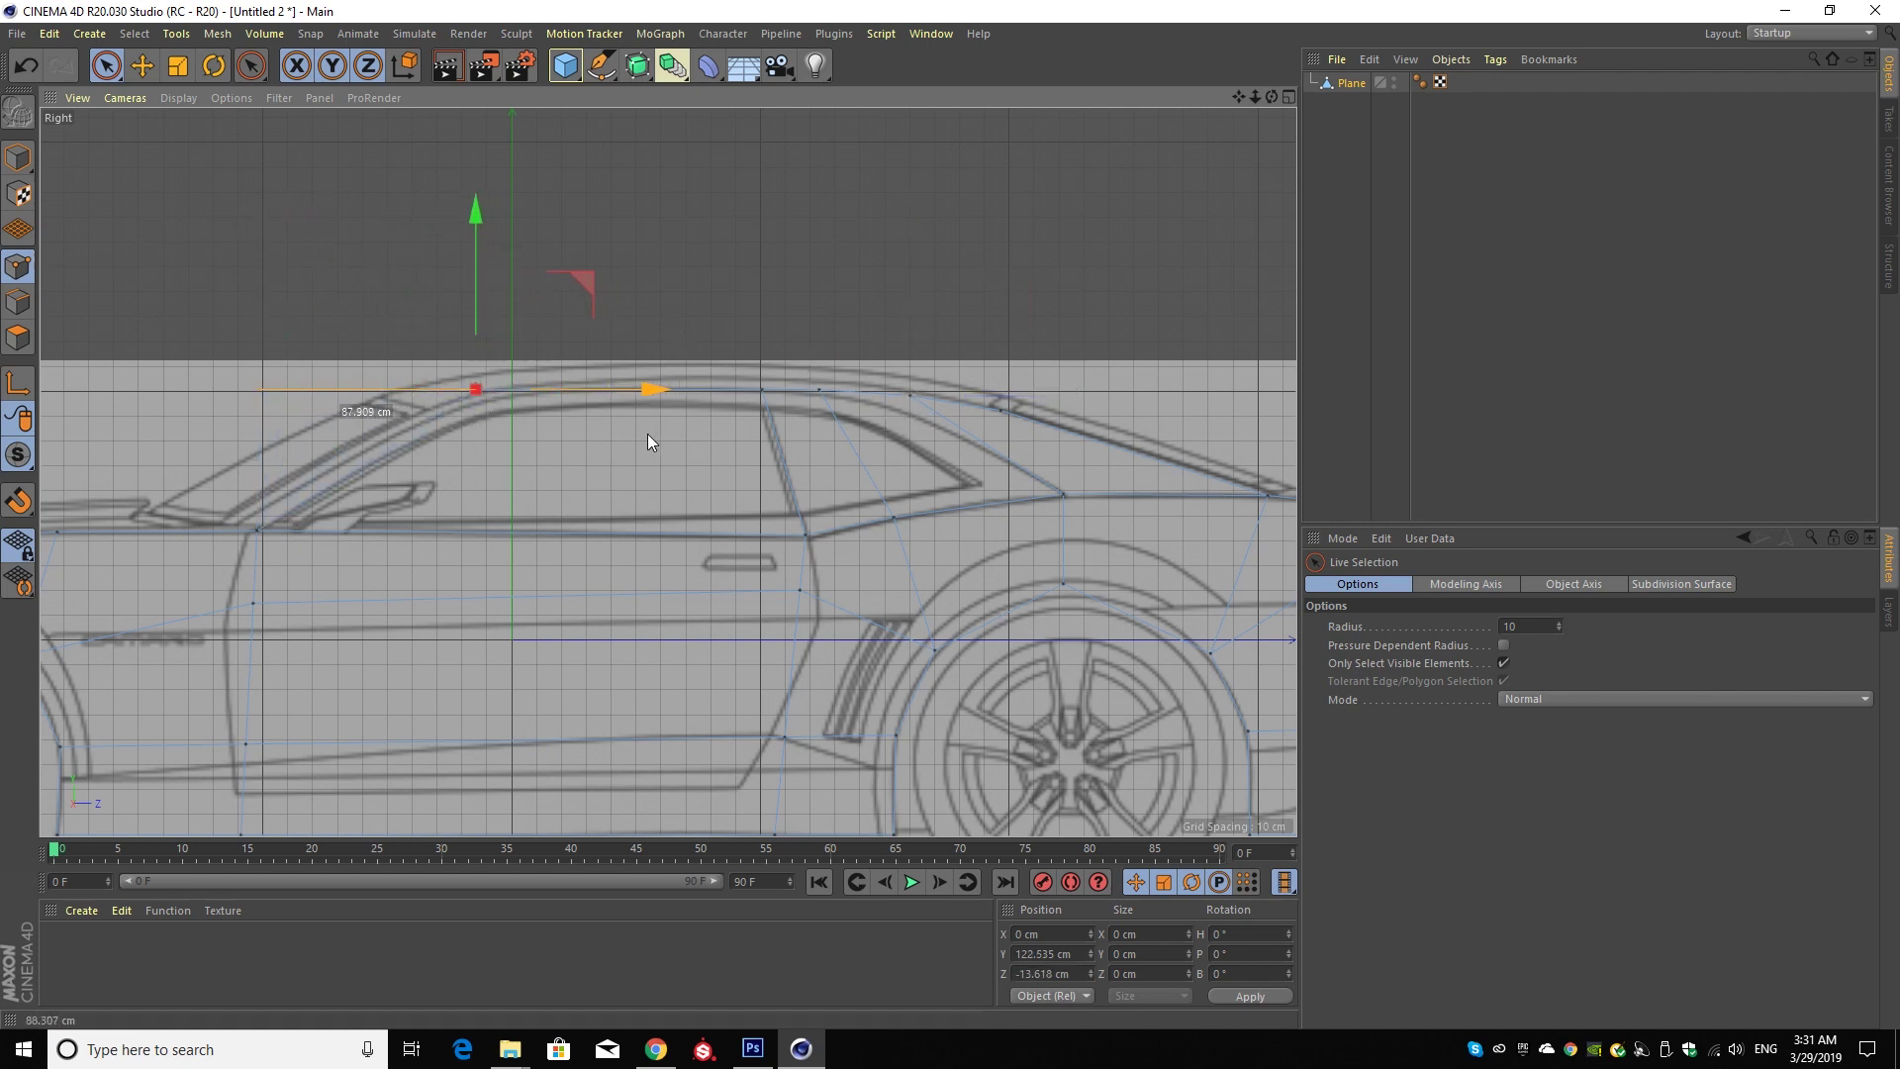
- Deselect the points, frame the whole car, and return to the four-view layout
{"action": "left_click", "coordinate": [755, 303]}
{"action": "scroll", "coordinate": [634, 388], "scroll_direction": "down", "scroll_amount": 2}
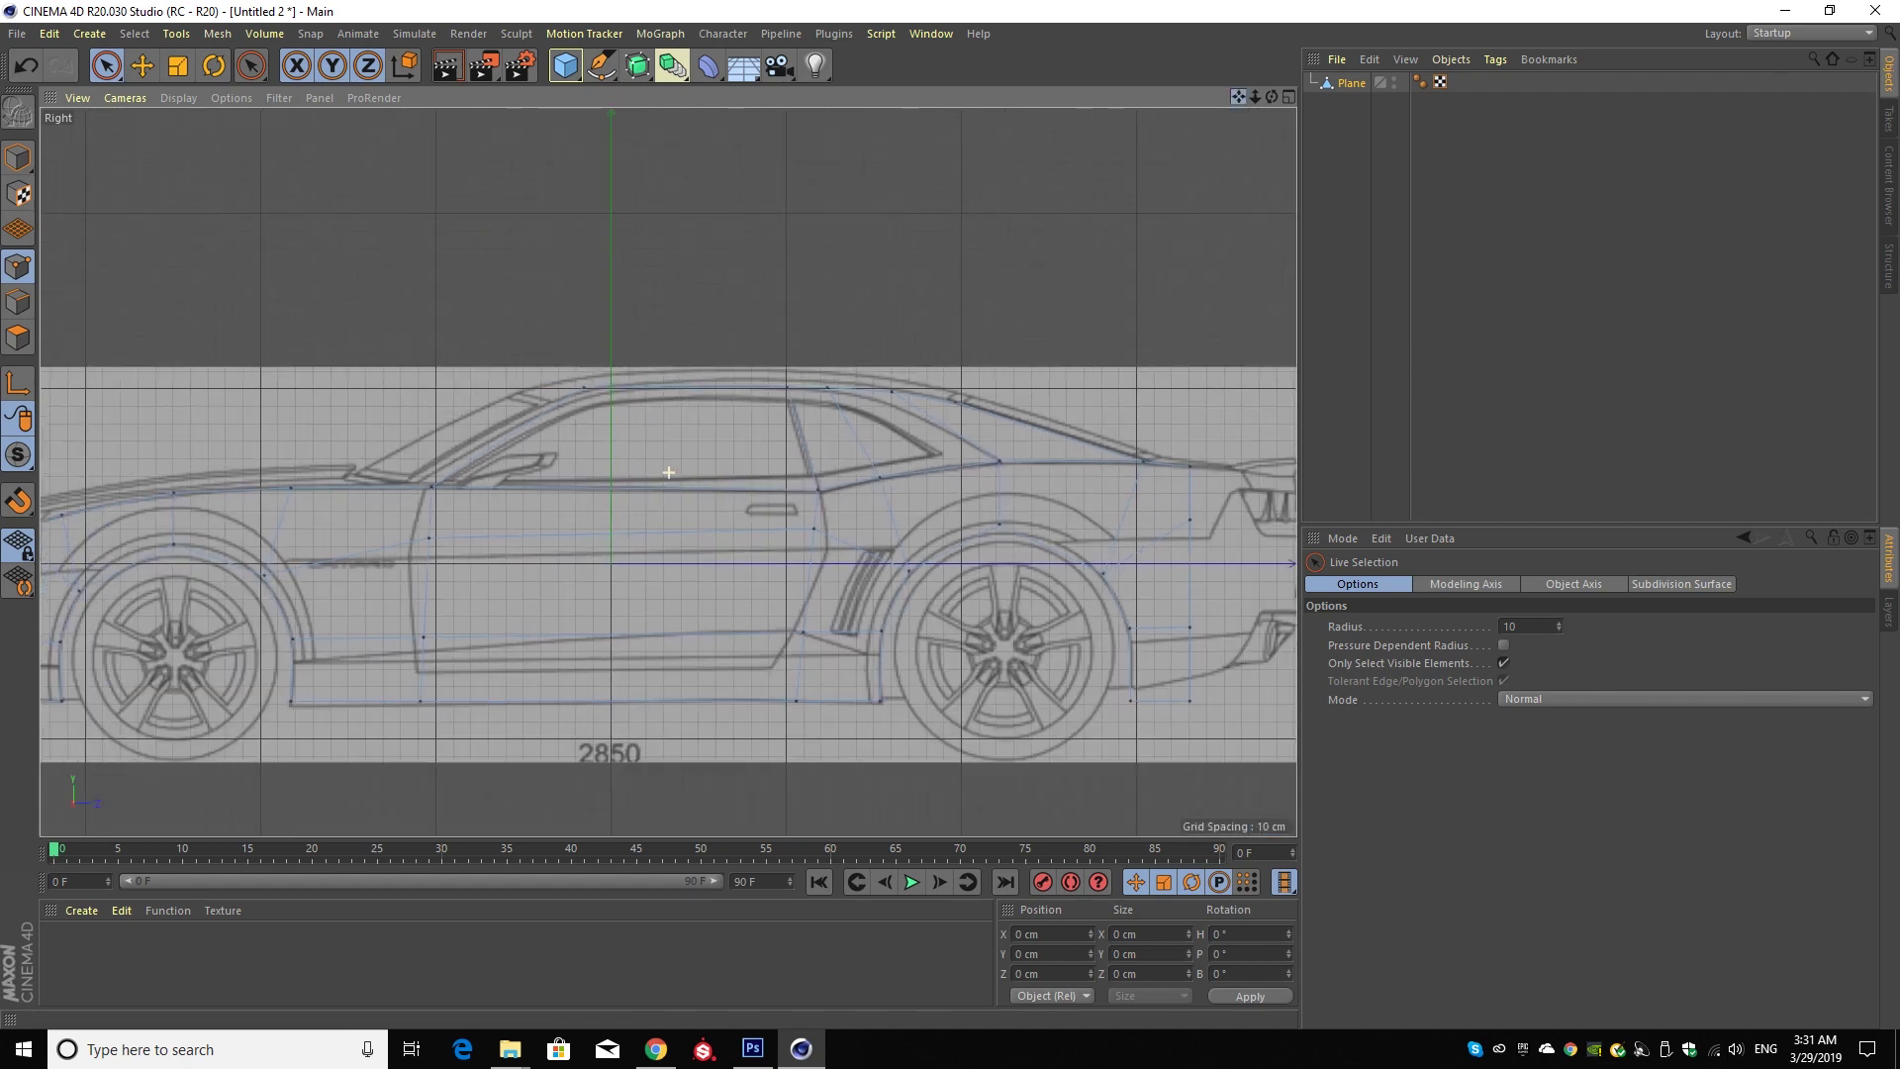
{"action": "middle_click_drag", "start_coordinate": [666, 411], "coordinate": [786, 307], "text": "alt"}
{"action": "scroll", "coordinate": [787, 307], "scroll_direction": "down", "scroll_amount": 1}
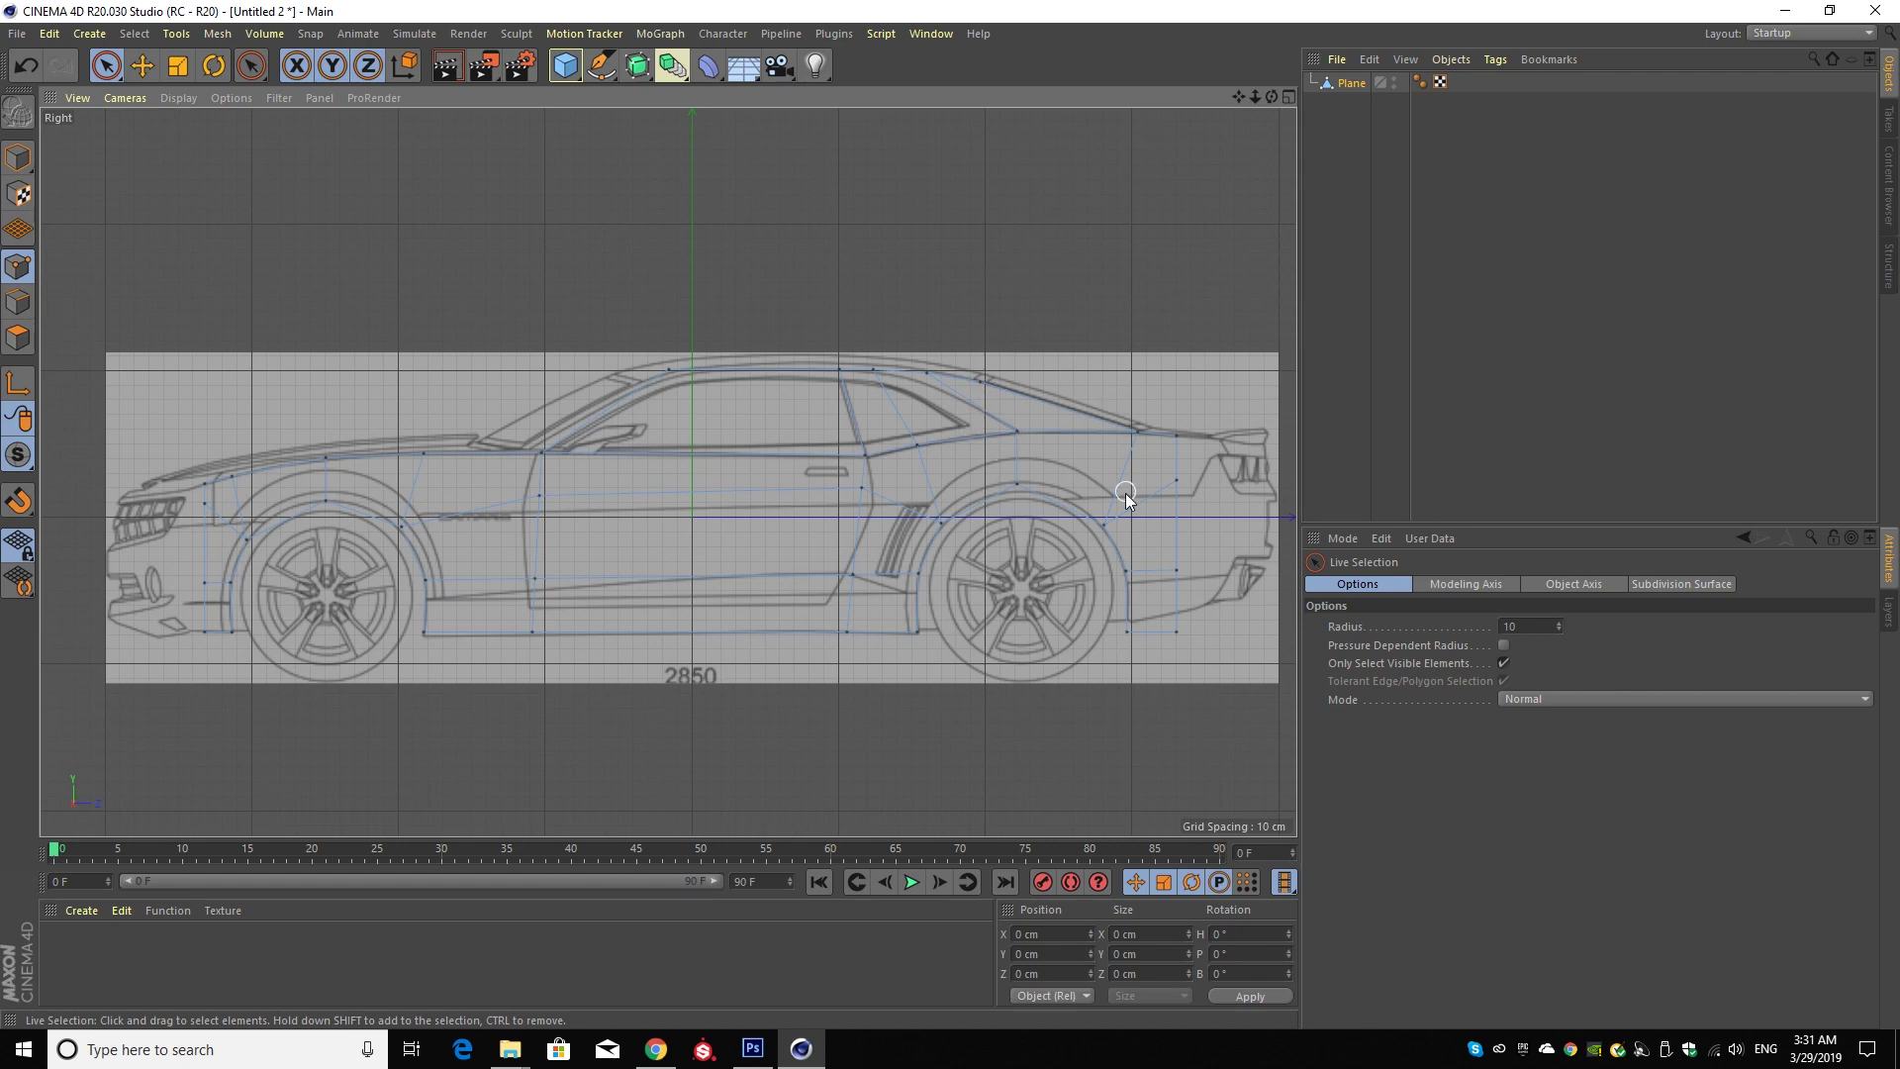
{"action": "left_click", "coordinate": [1289, 94]}
- Maximize and orbit the Perspective view, then select all of the plane's polygons
{"action": "middle_click", "coordinate": [666, 254]}
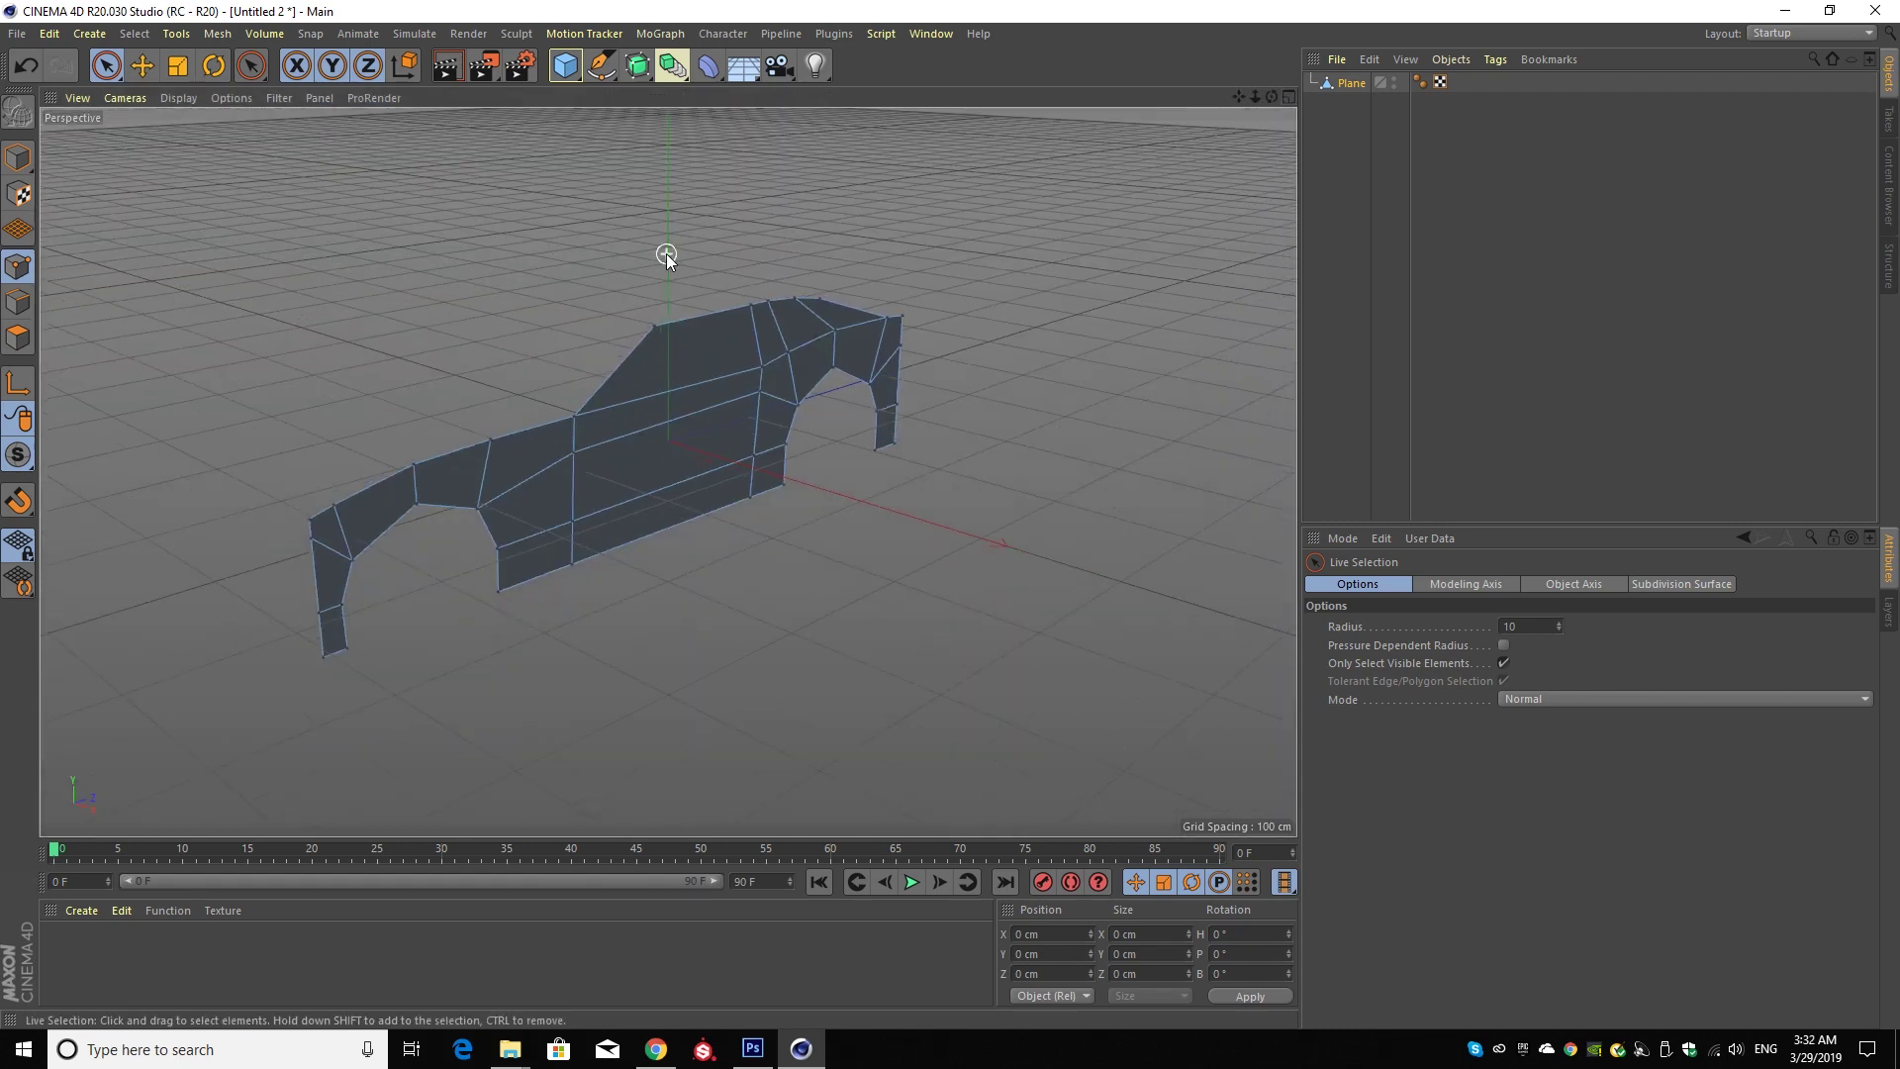
{"action": "mouse_move", "coordinate": [1271, 96]}
{"action": "left_mouse_down"}
{"action": "mouse_move", "coordinate": [668, 471]}
{"action": "mouse_move", "coordinate": [1069, 436]}
{"action": "left_mouse_up"}
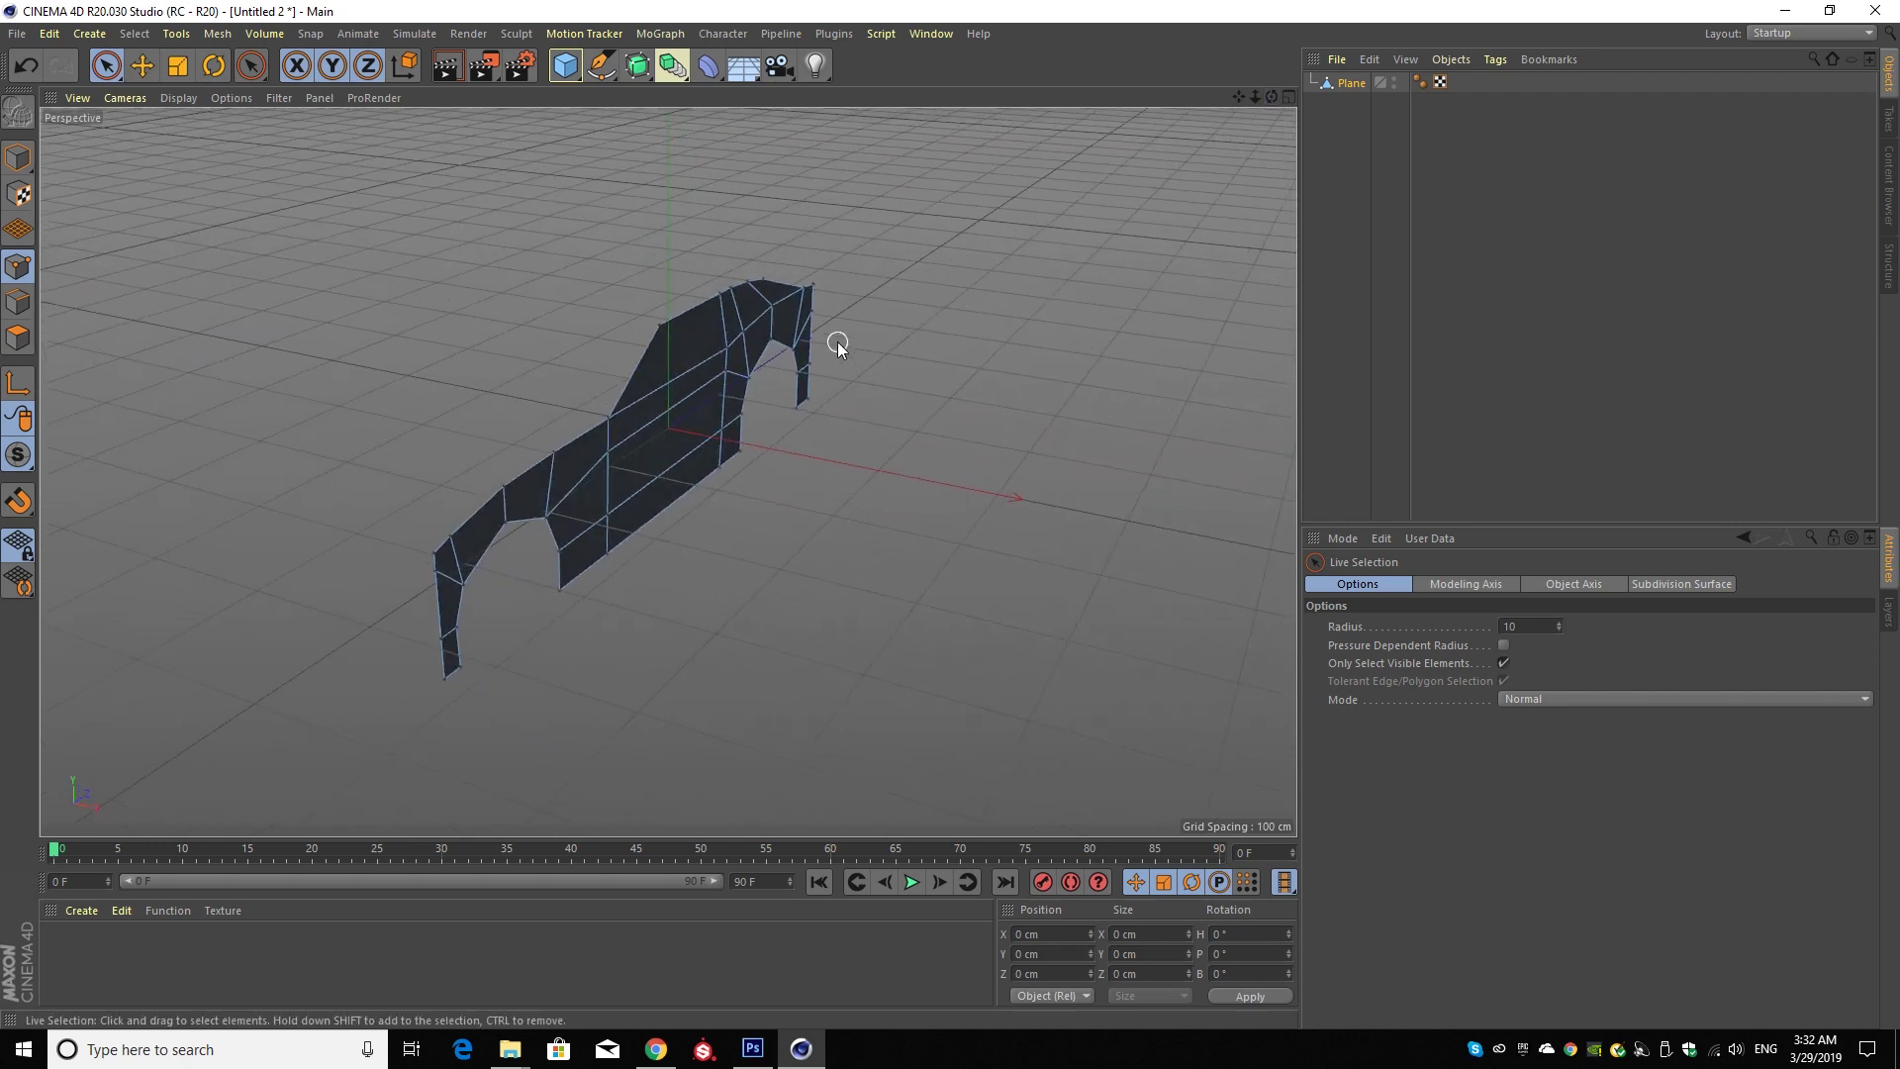
{"action": "left_click", "coordinate": [17, 337]}
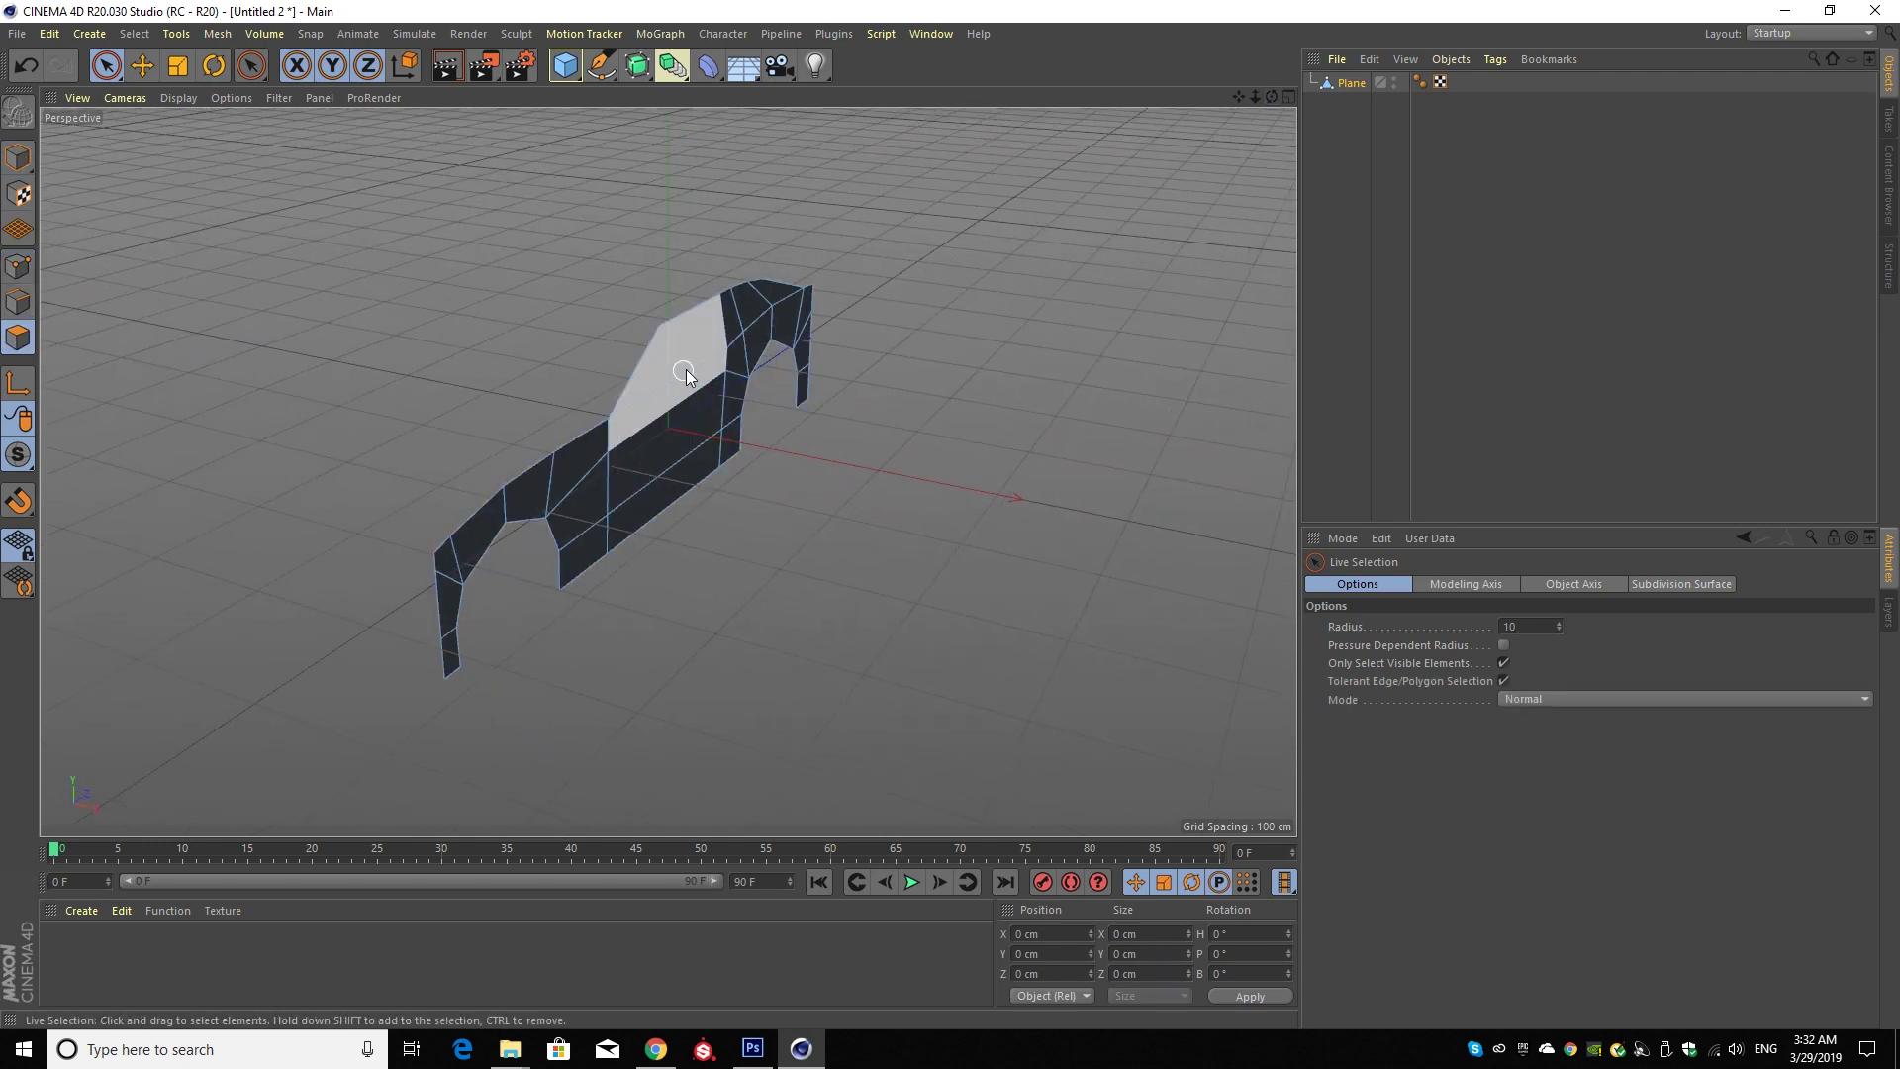
{"action": "key", "text": "ctrl+a"}
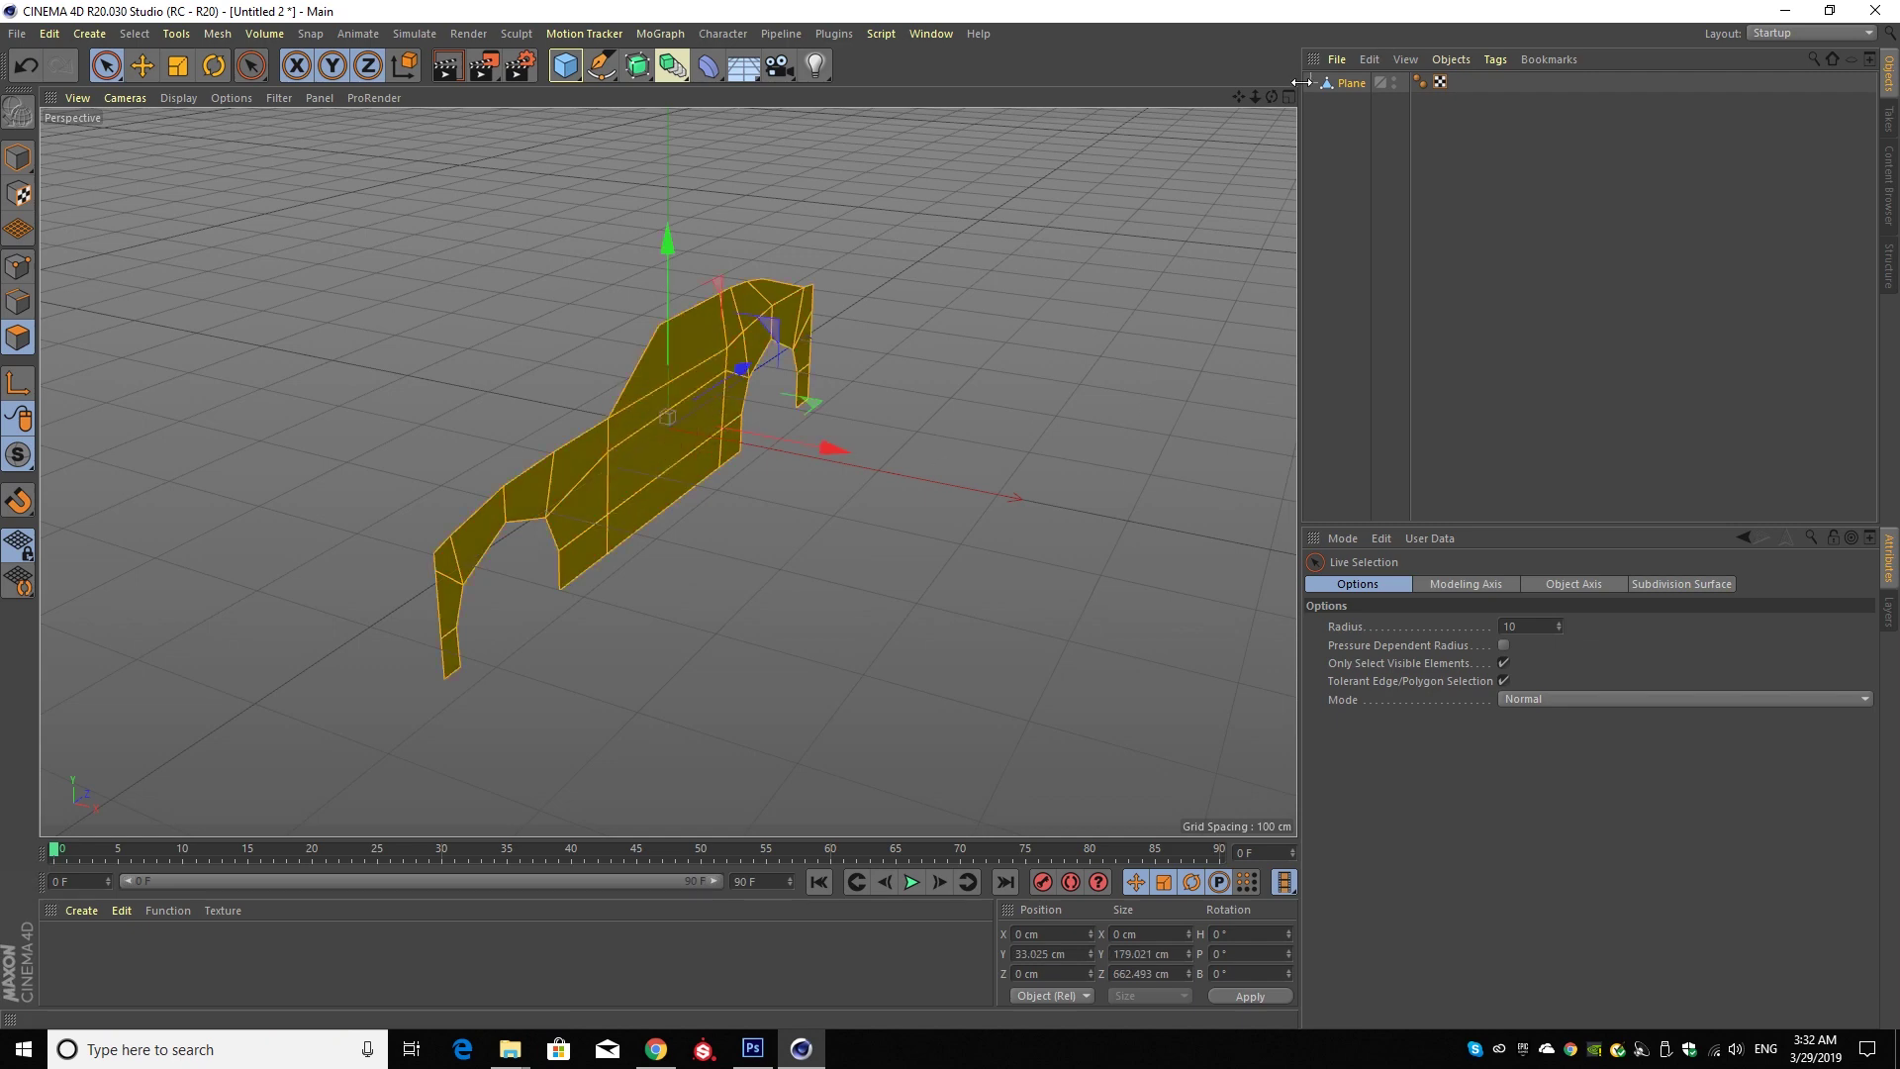
{"action": "mouse_move", "coordinate": [1272, 96]}
{"action": "left_mouse_down"}
{"action": "mouse_move", "coordinate": [668, 471]}
{"action": "mouse_move", "coordinate": [897, 229]}
{"action": "left_mouse_up"}
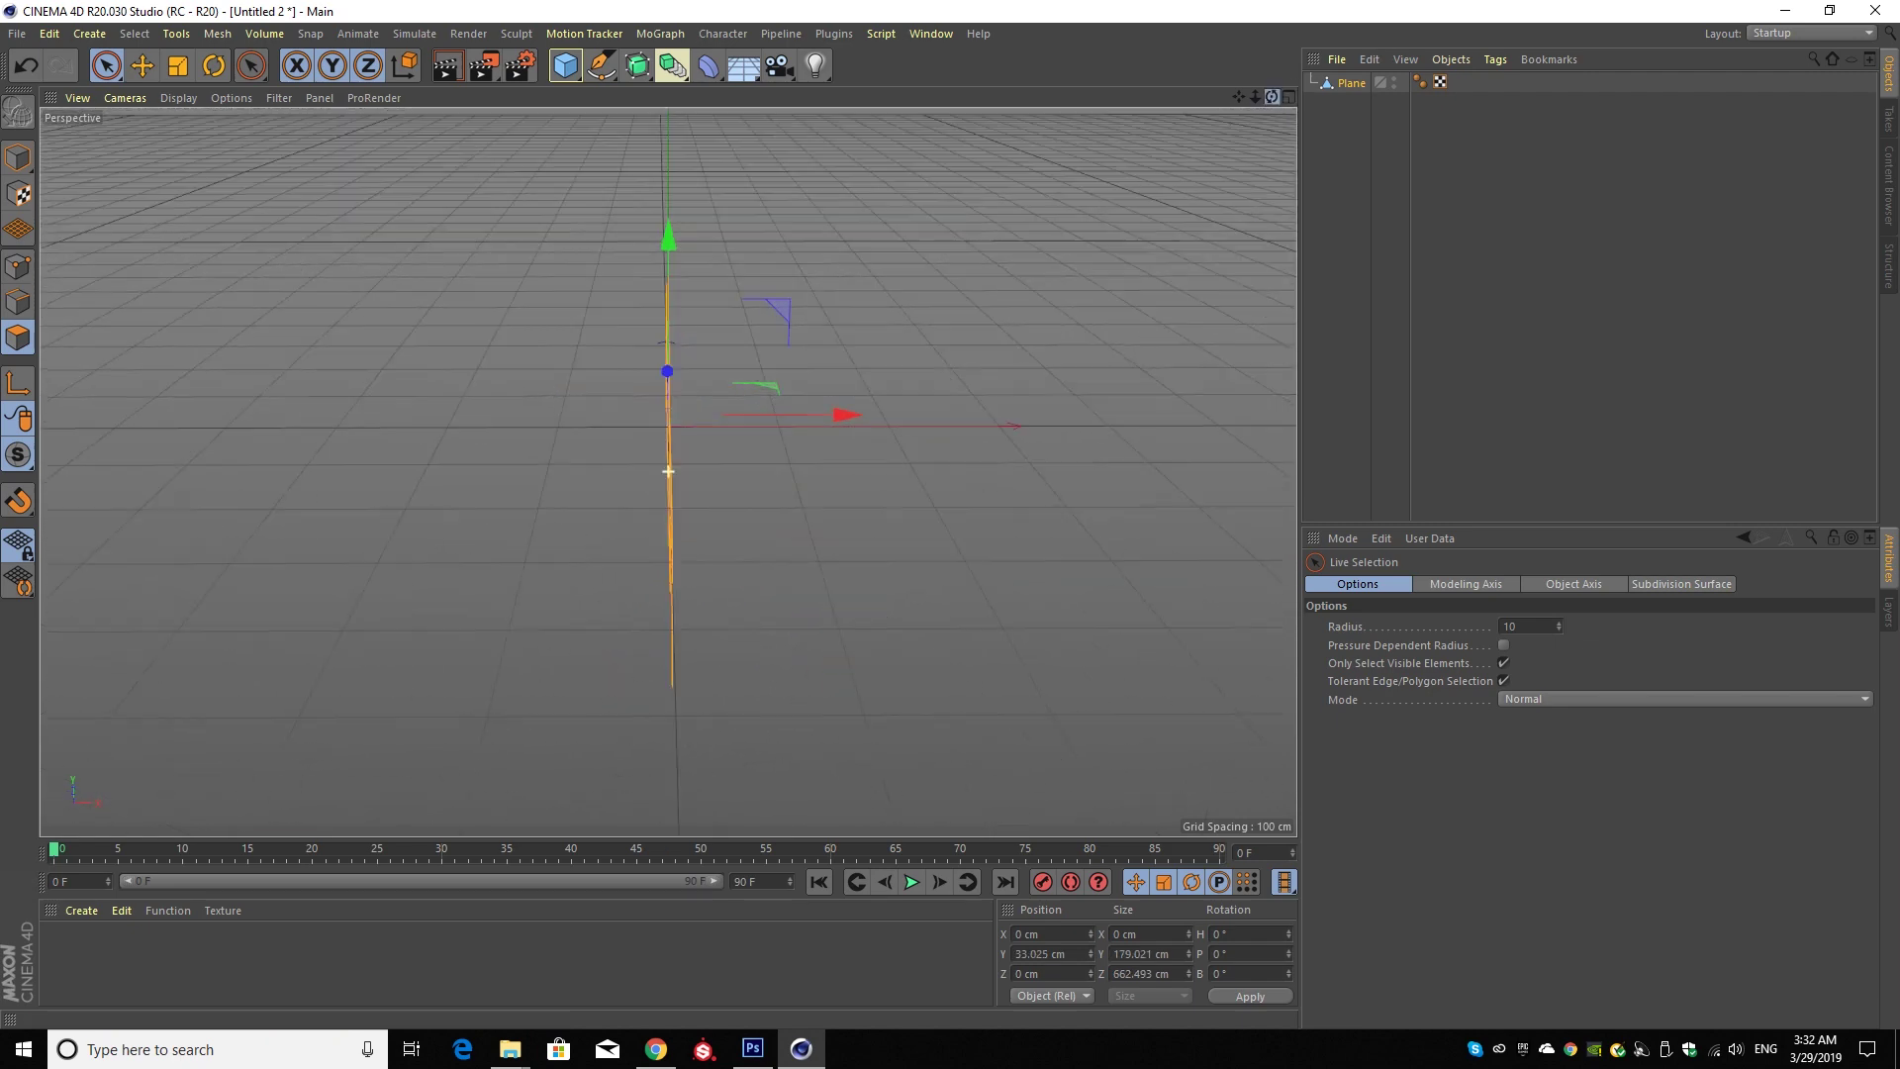
- Extrude all the profile polygons 63 cm into a thick body
{"action": "right_click", "coordinate": [897, 230]}
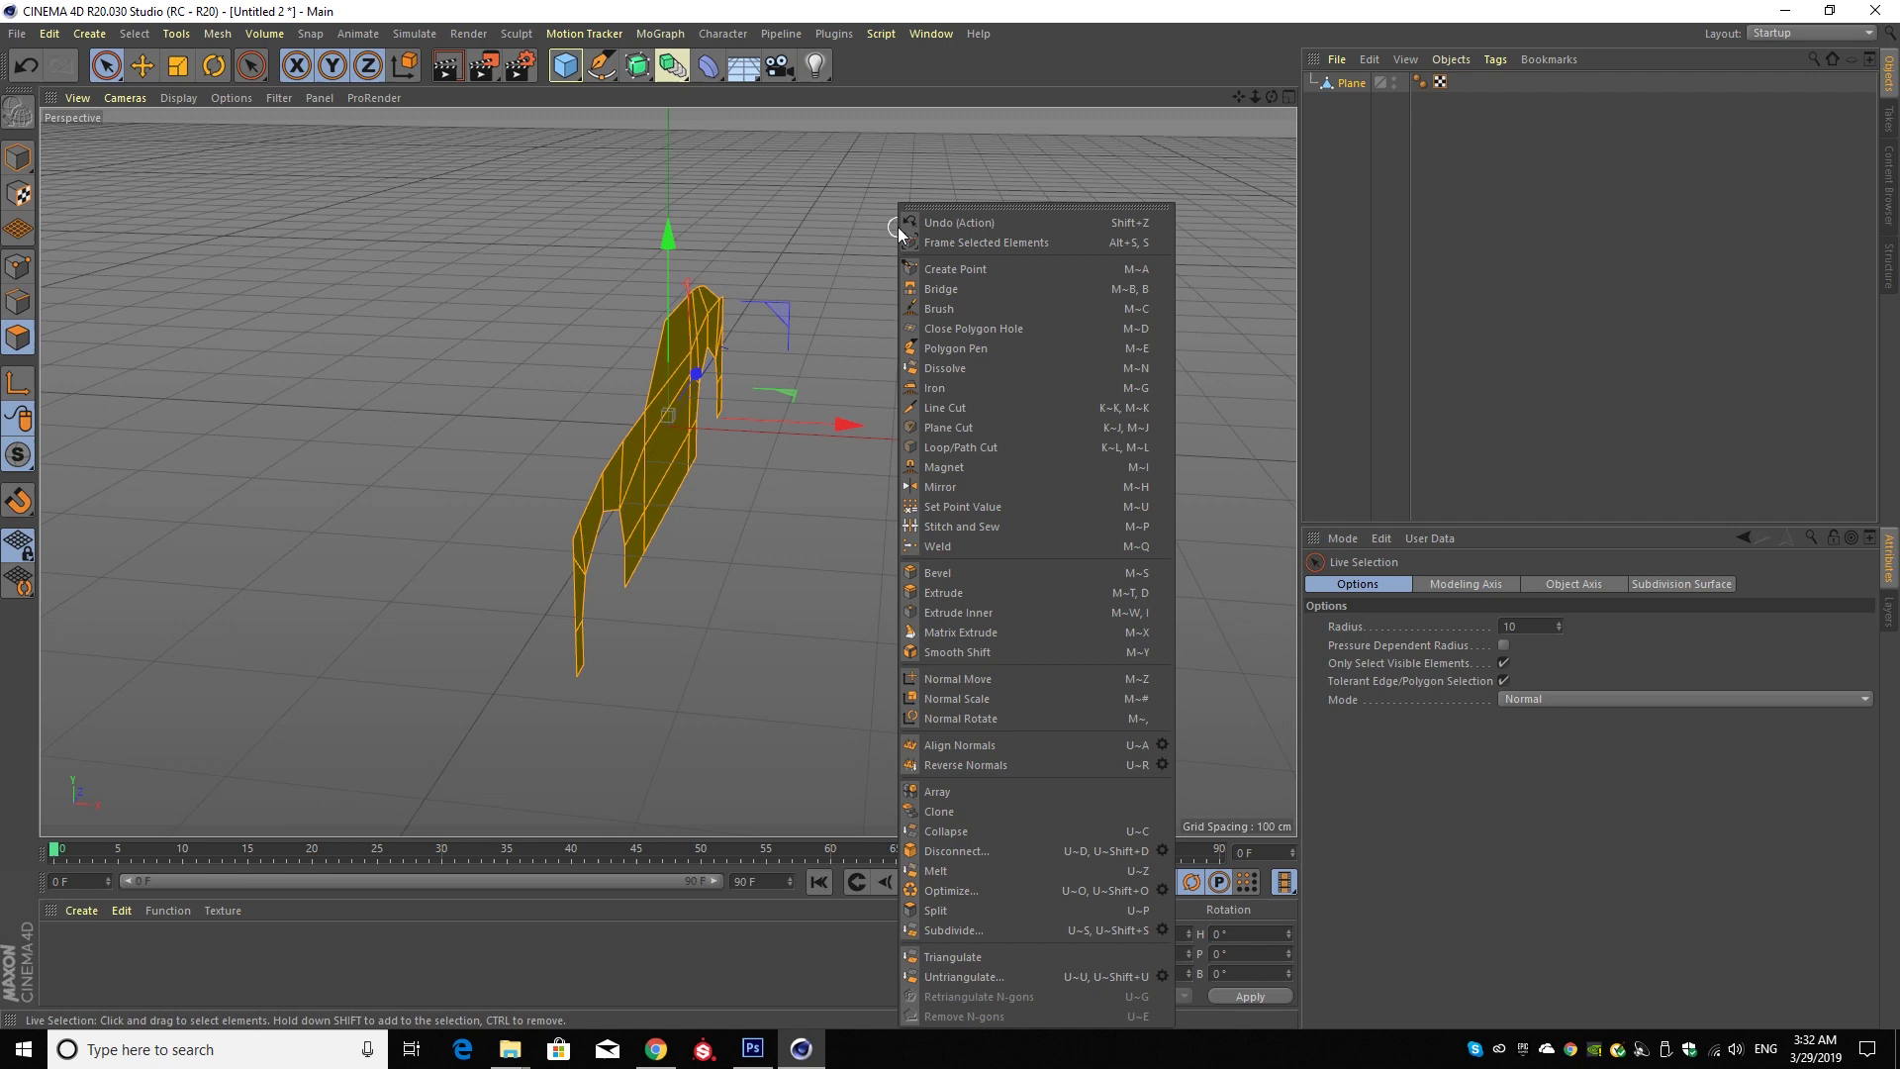
{"action": "left_click", "coordinate": [945, 593]}
{"action": "left_click_drag", "start_coordinate": [900, 538], "coordinate": [989, 538]}
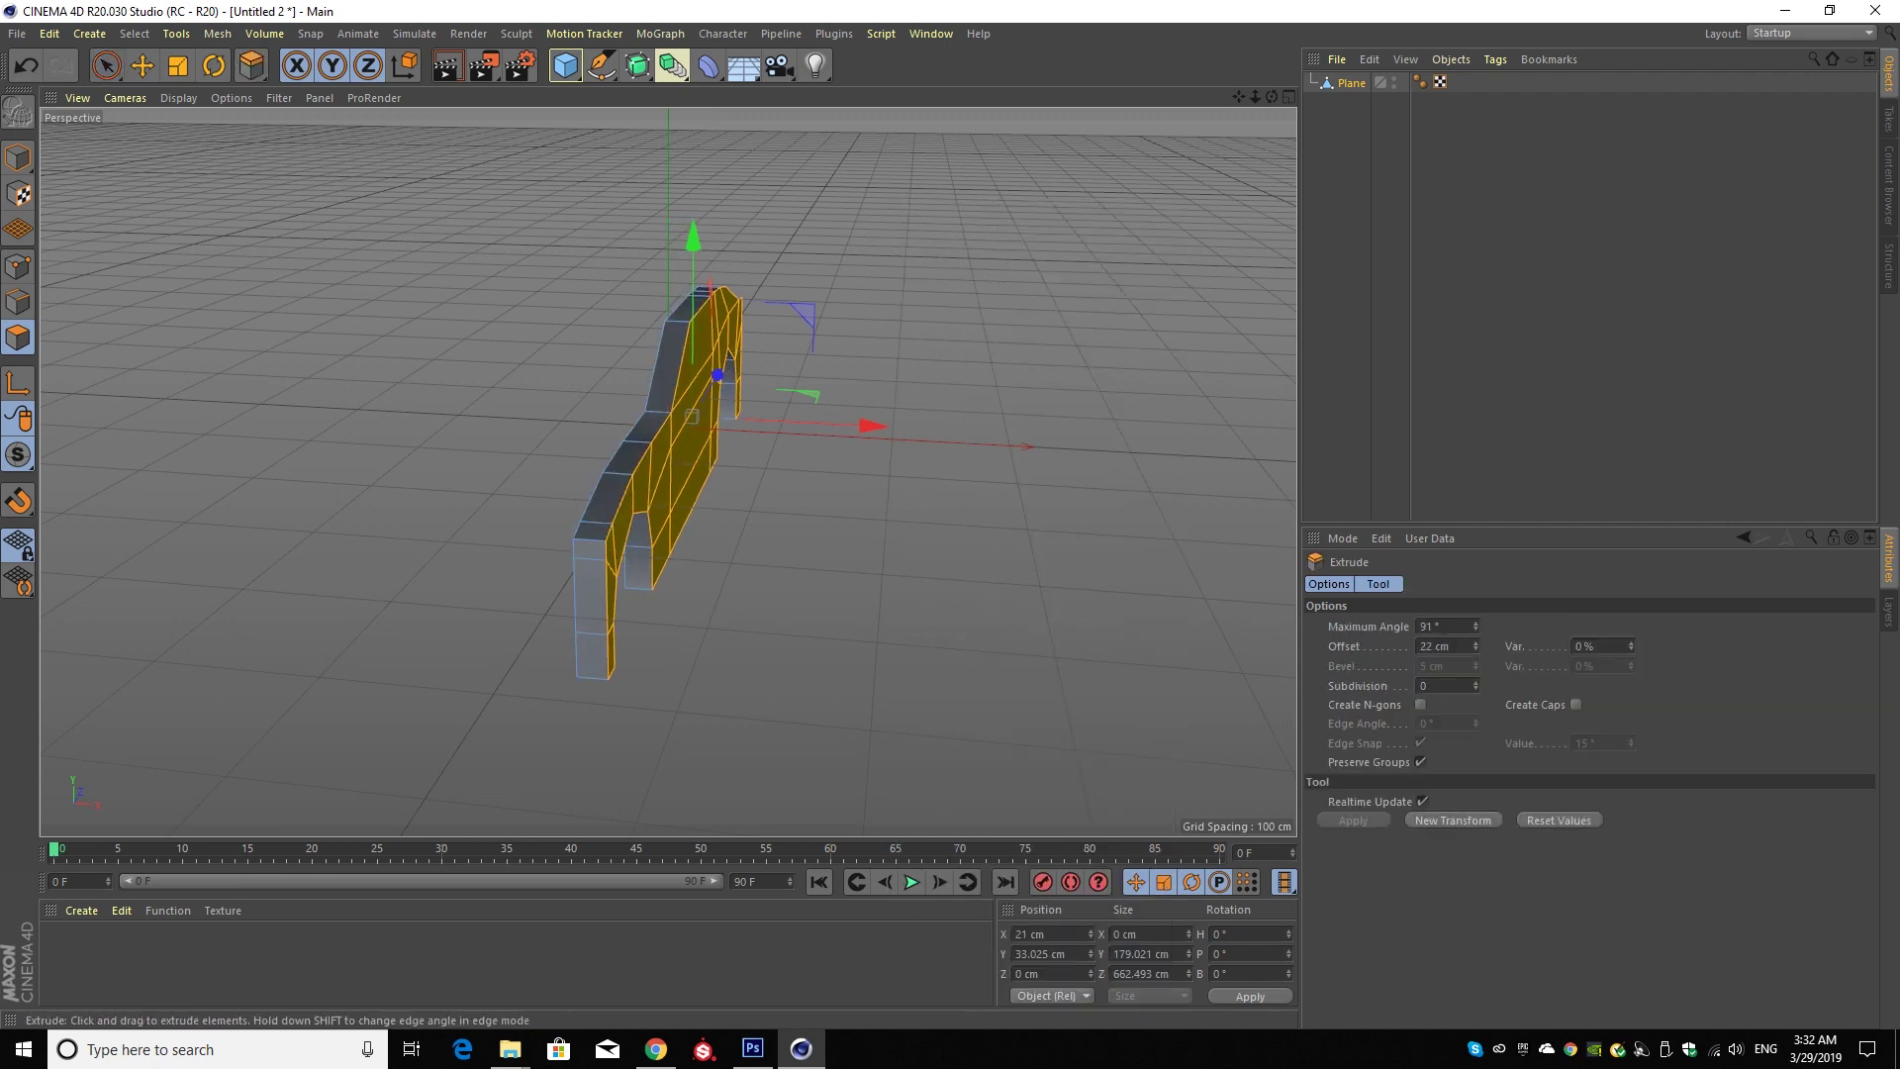
- In the Front view, move the extruded side along X to the blueprint's edge
{"action": "left_click", "coordinate": [1287, 97]}
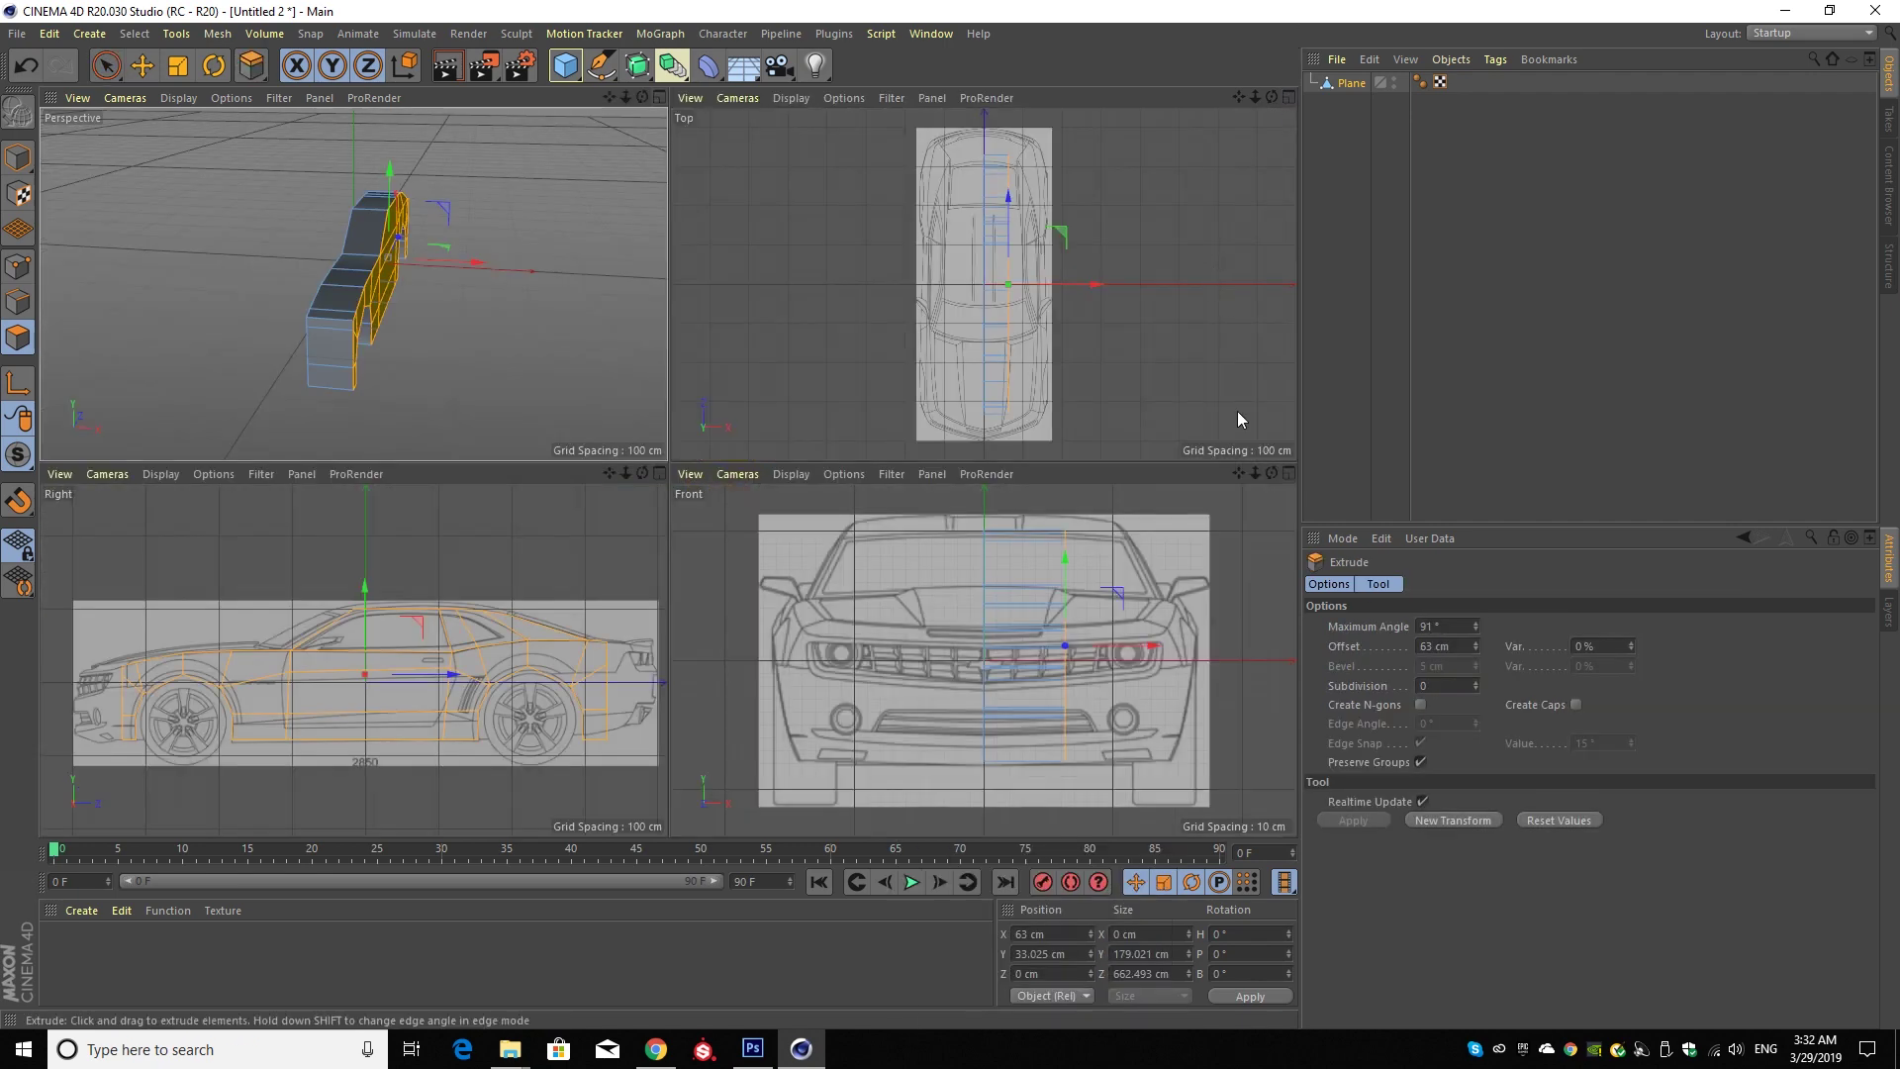
{"action": "left_click", "coordinate": [1290, 475]}
{"action": "left_click_drag", "start_coordinate": [1010, 448], "coordinate": [1215, 477]}
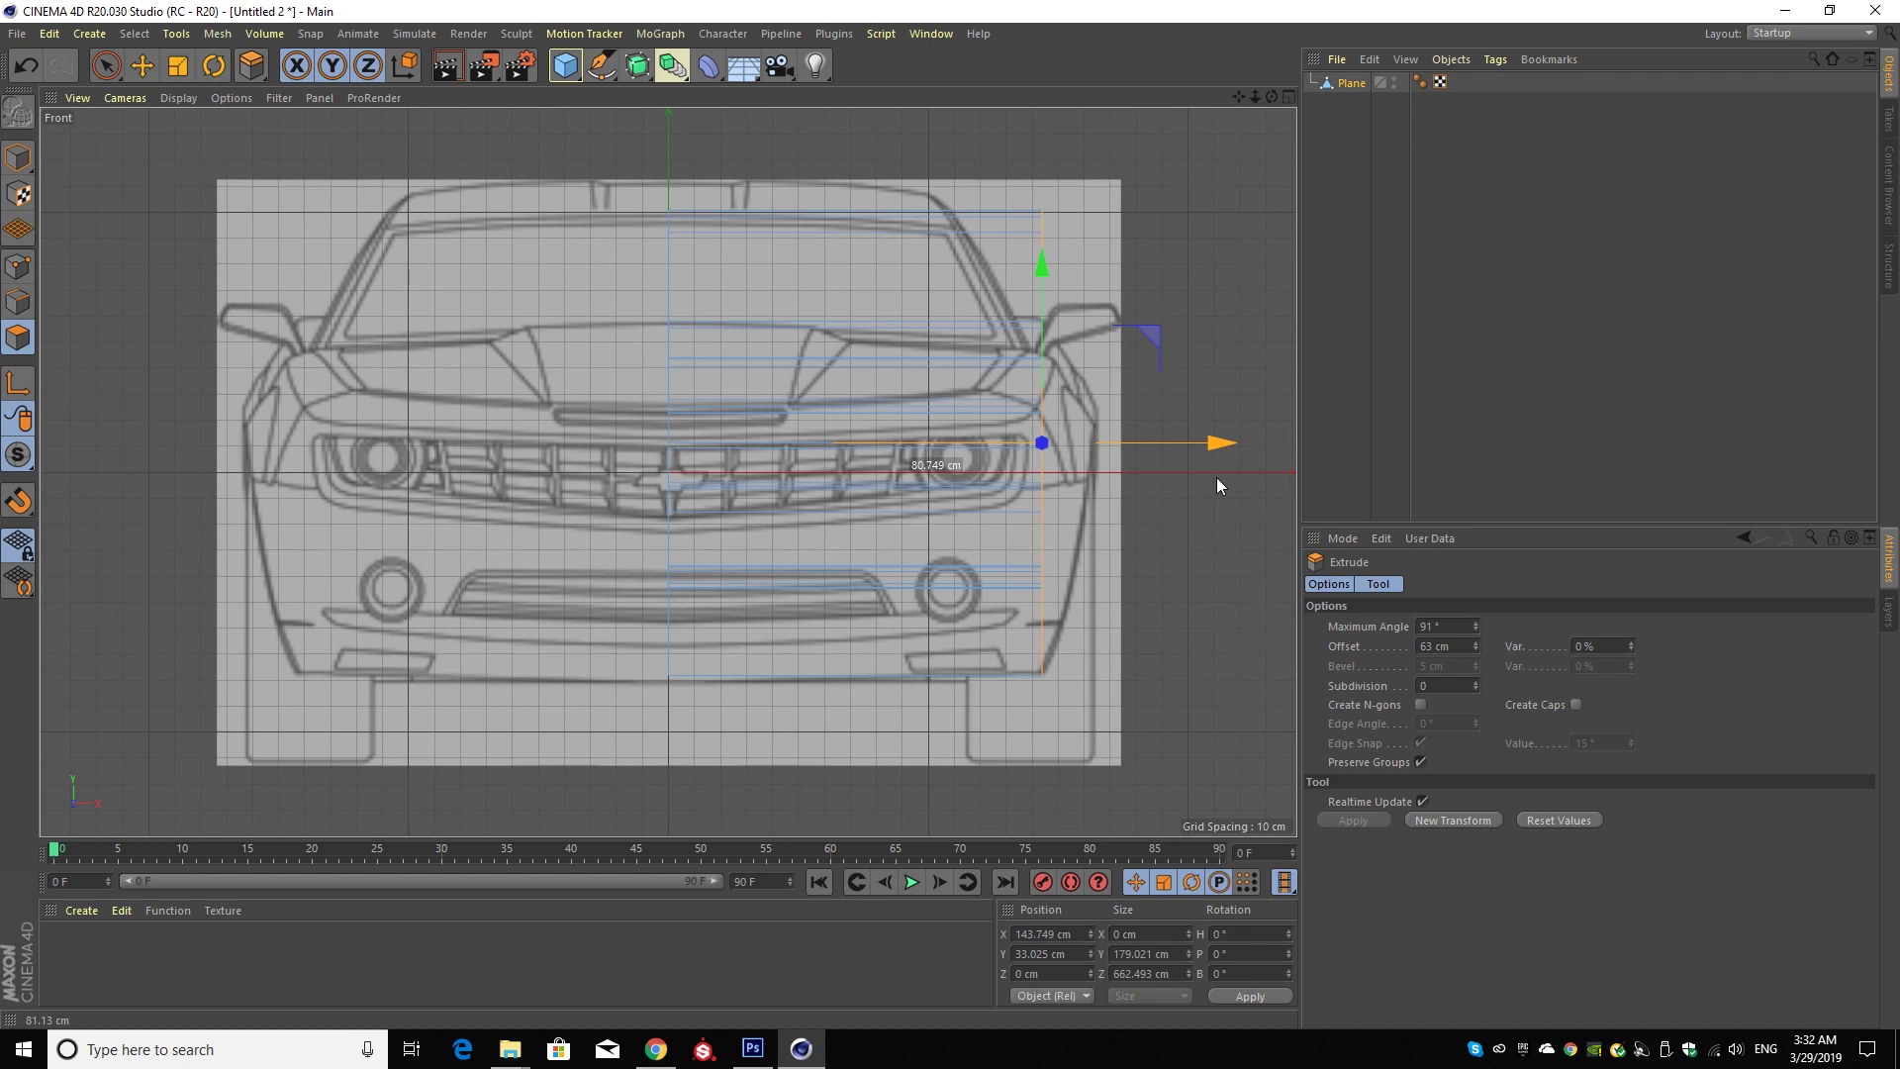
{"action": "left_click", "coordinate": [1290, 97]}
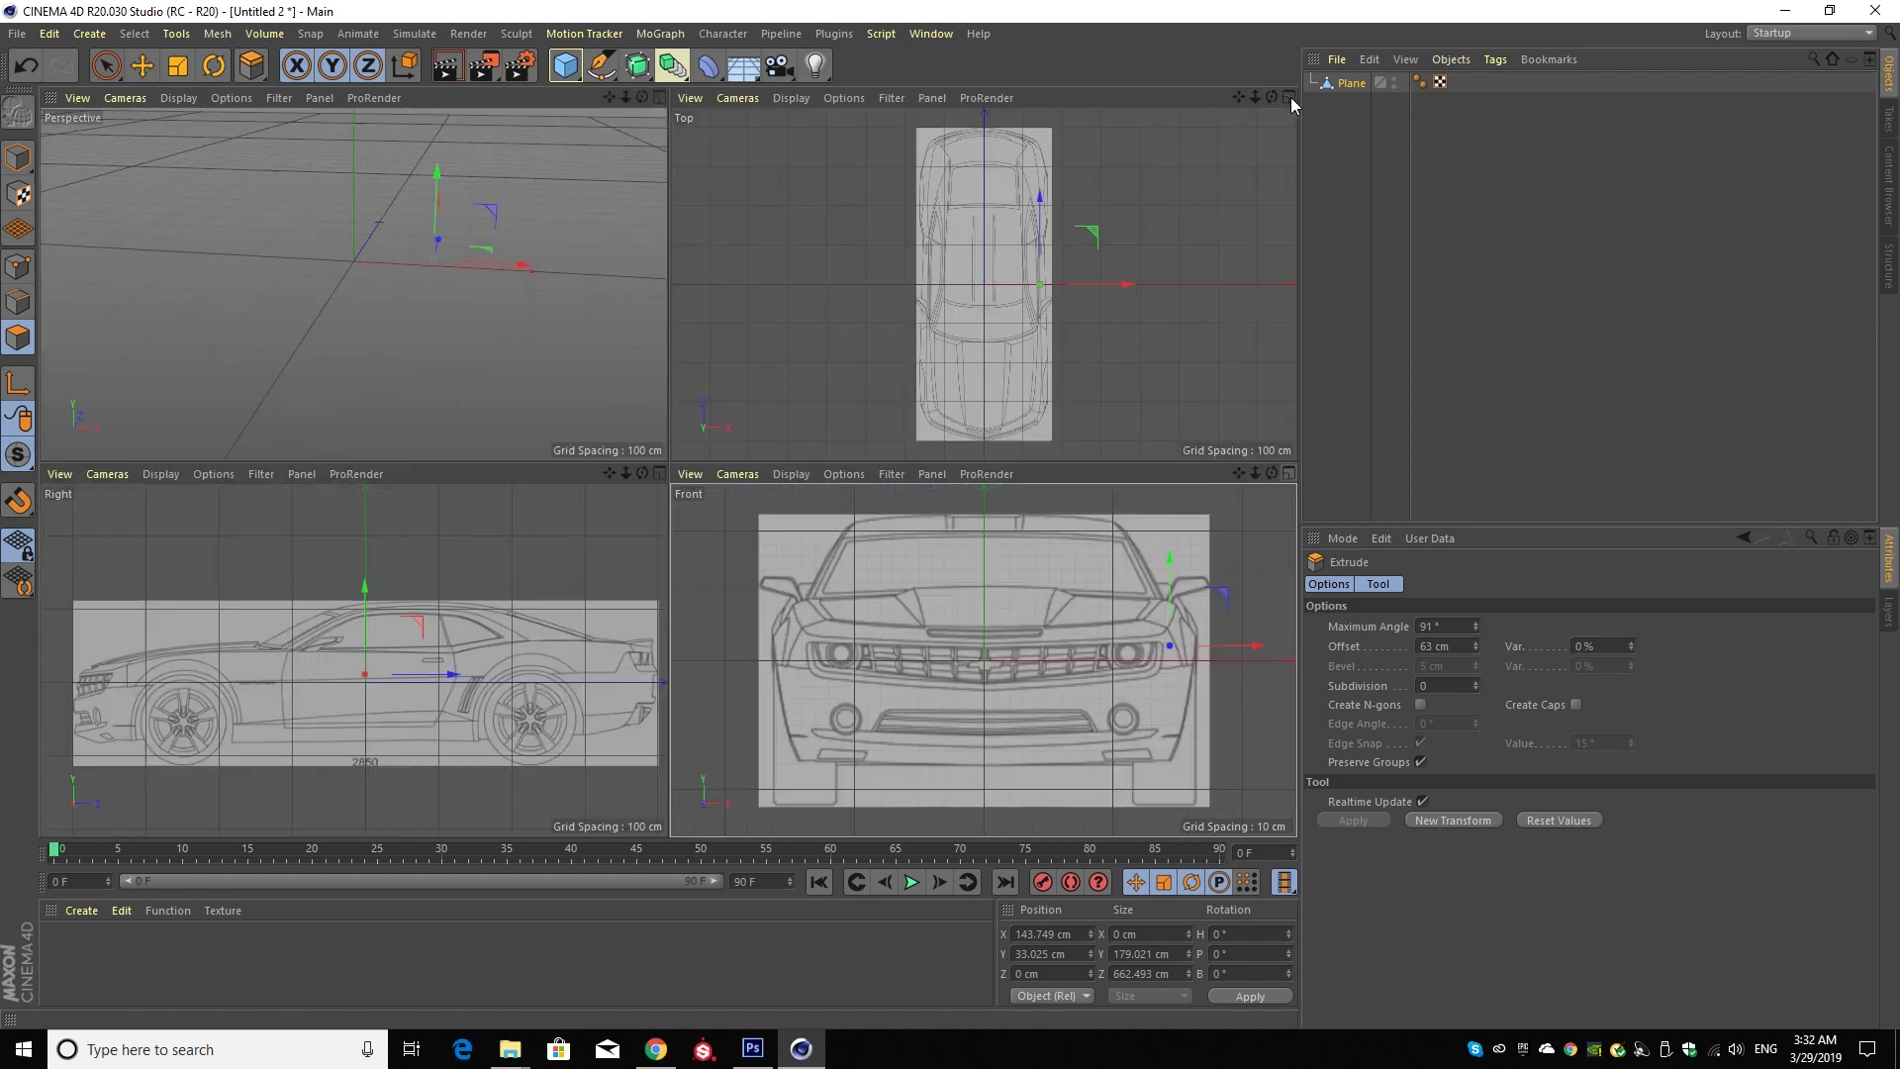
{"action": "left_click", "coordinate": [105, 66]}
{"action": "left_click", "coordinate": [18, 266]}
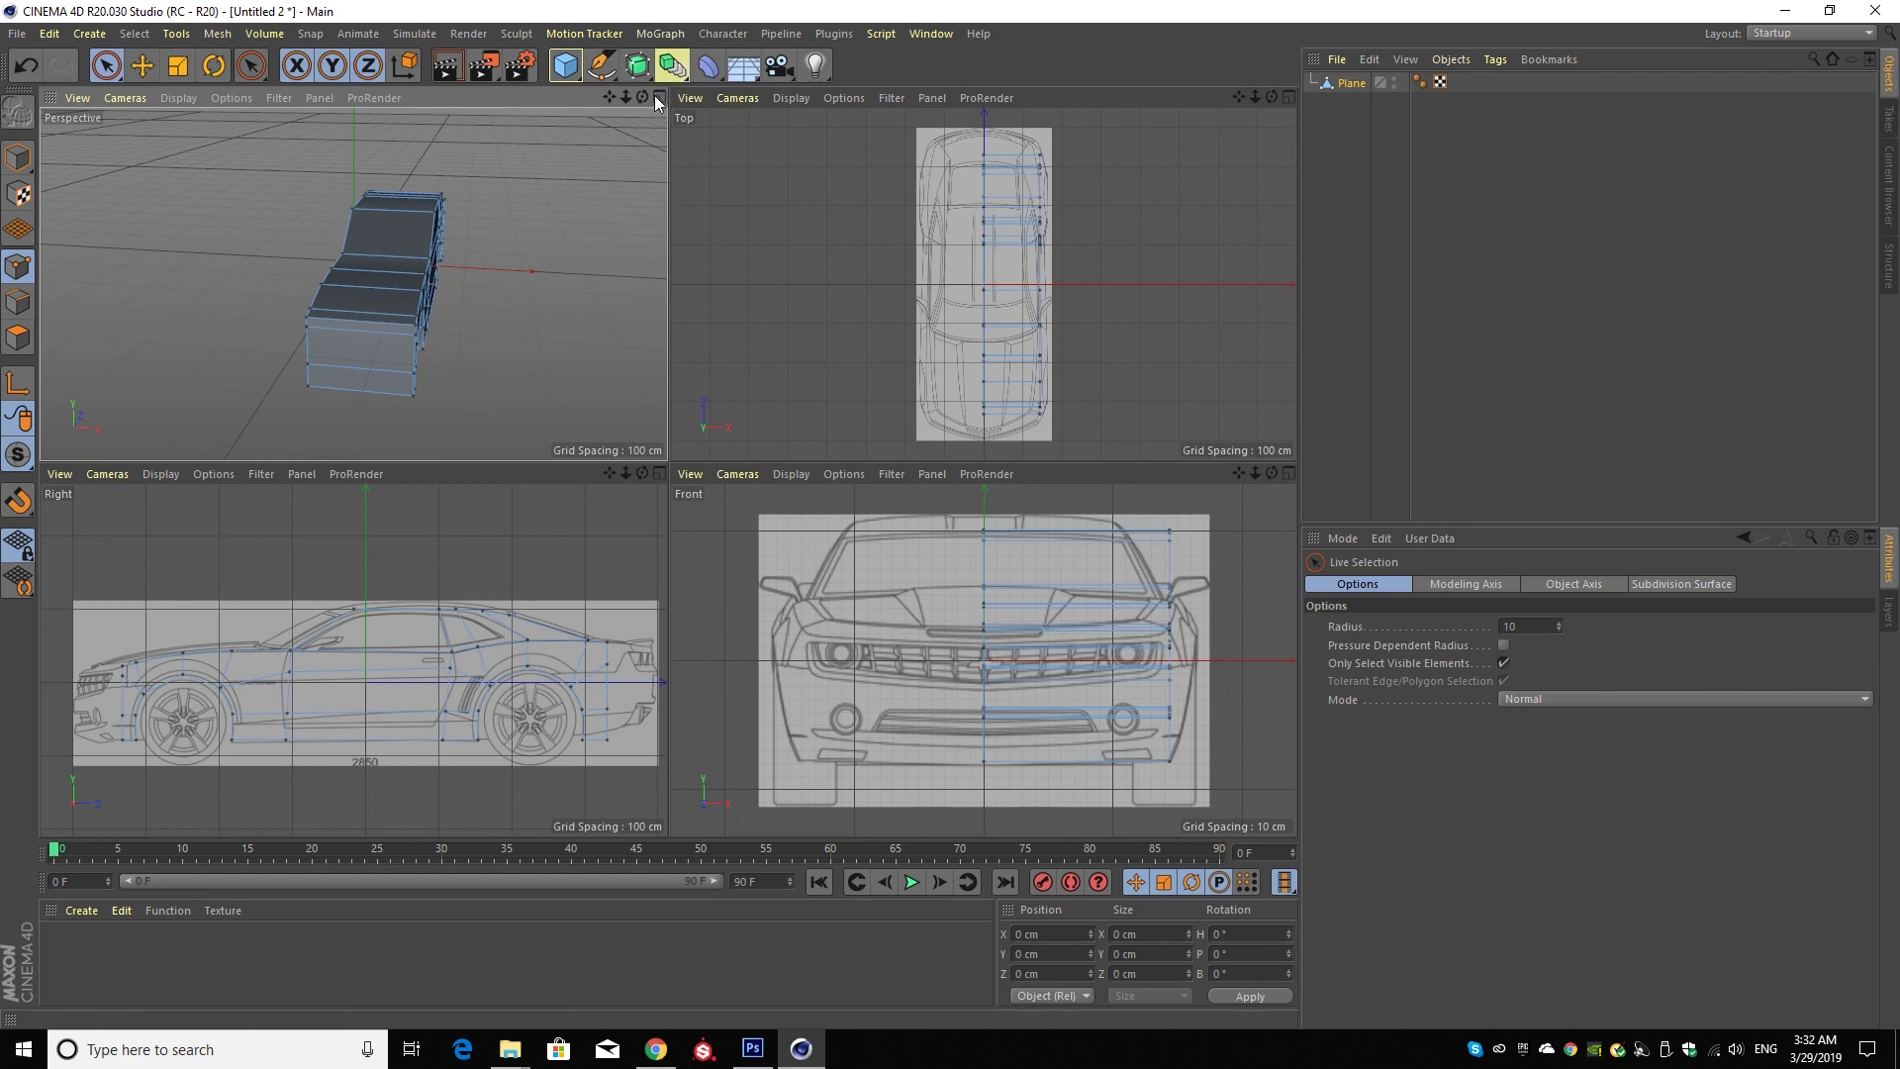
- Orbit the Perspective view to inspect the extruded body from the side
{"action": "middle_click", "coordinate": [603, 221]}
{"action": "left_click_drag", "start_coordinate": [1271, 96], "coordinate": [668, 471]}
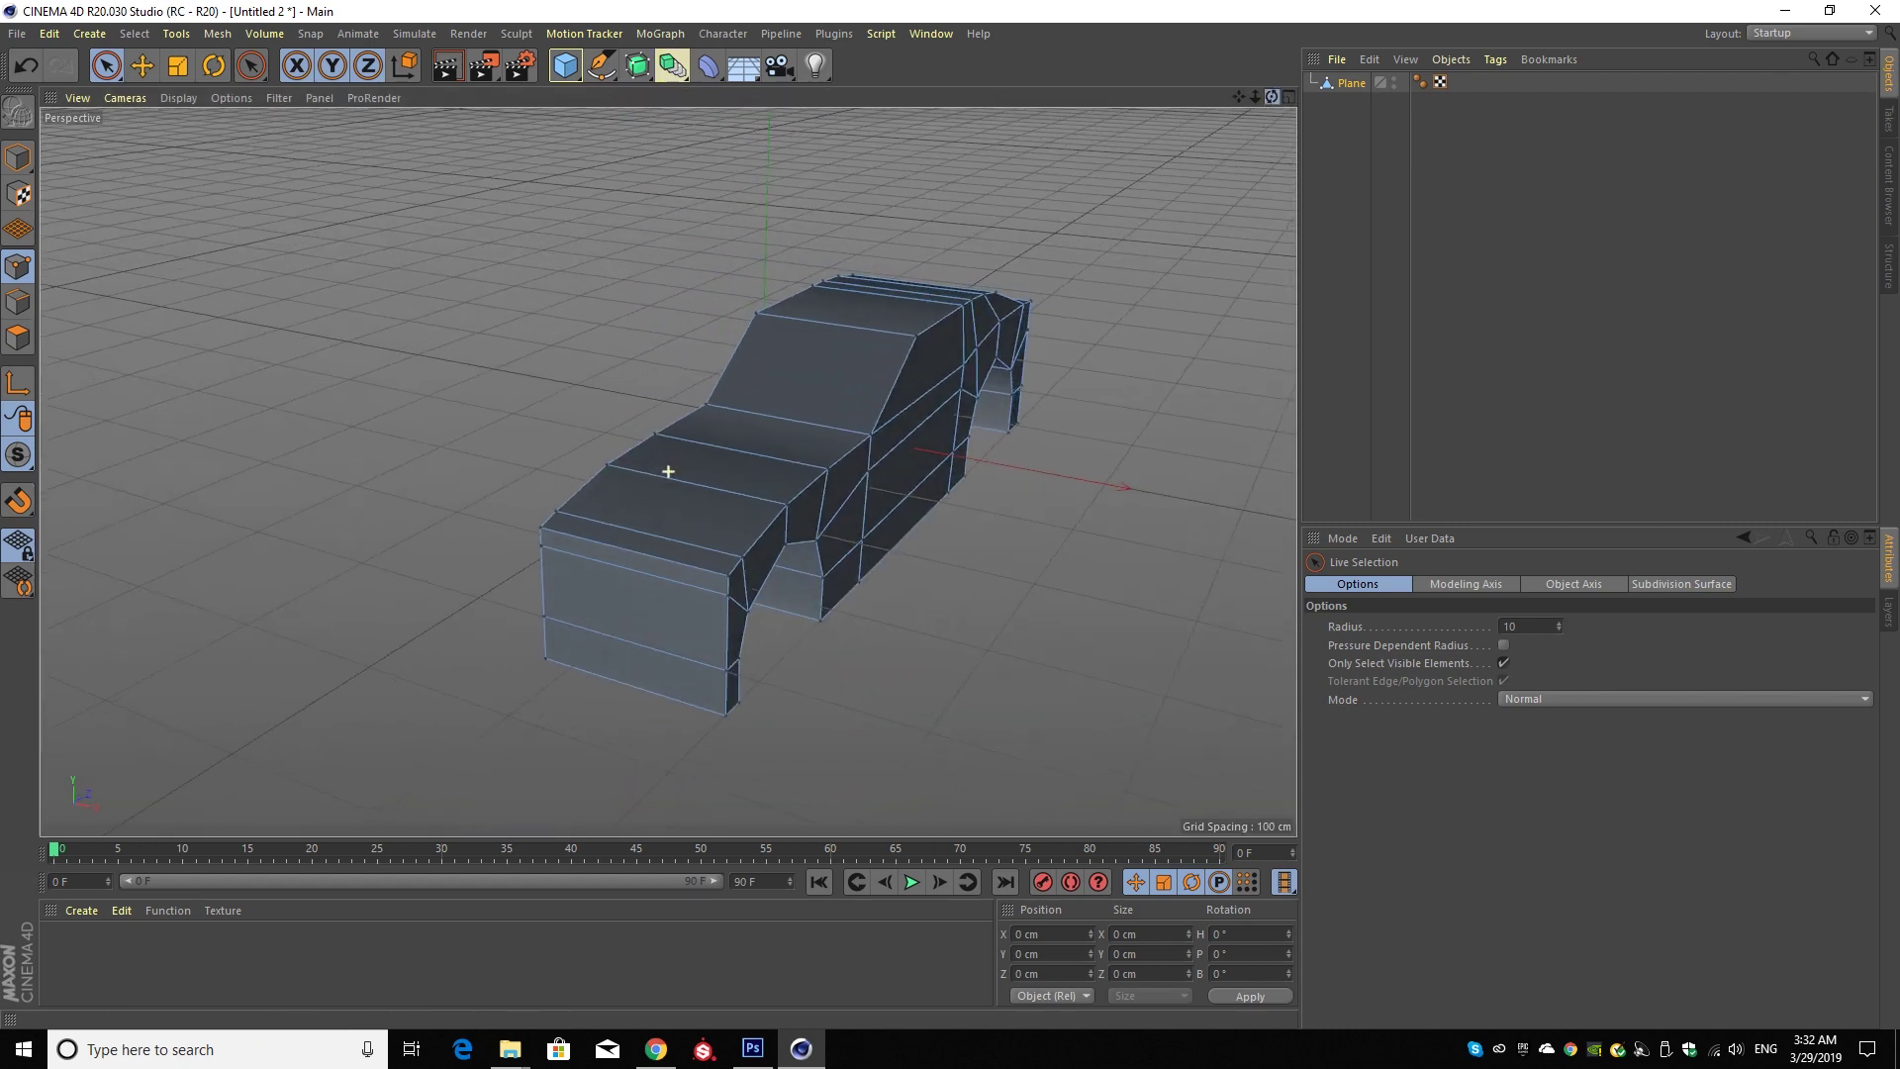
{"action": "mouse_move", "coordinate": [1253, 97]}
{"action": "left_mouse_down"}
{"action": "mouse_move", "coordinate": [668, 471]}
{"action": "mouse_move", "coordinate": [1285, 97]}
{"action": "left_mouse_up"}
{"action": "left_click", "coordinate": [1289, 97]}
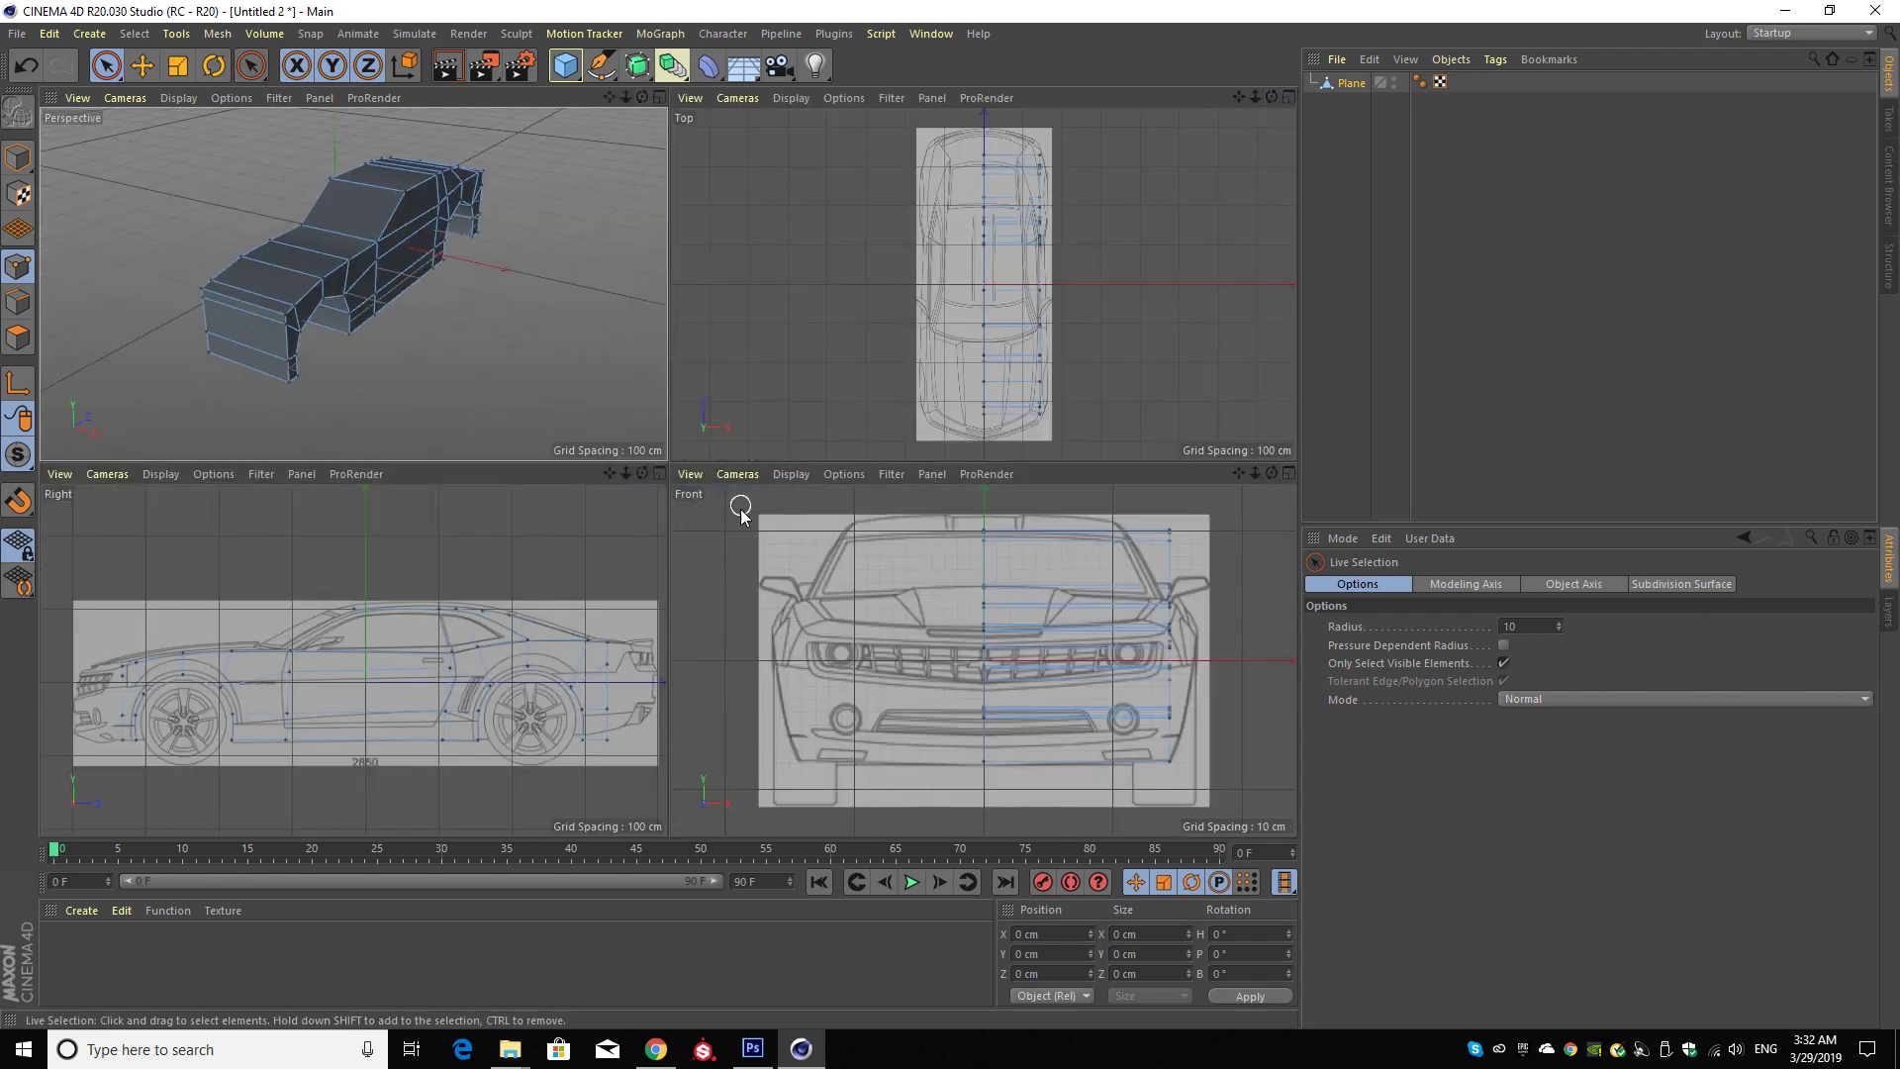
- In the Front view, disable Only Select Visible Elements and move the top-right points inward to the pillar
{"action": "left_click", "coordinate": [1287, 474]}
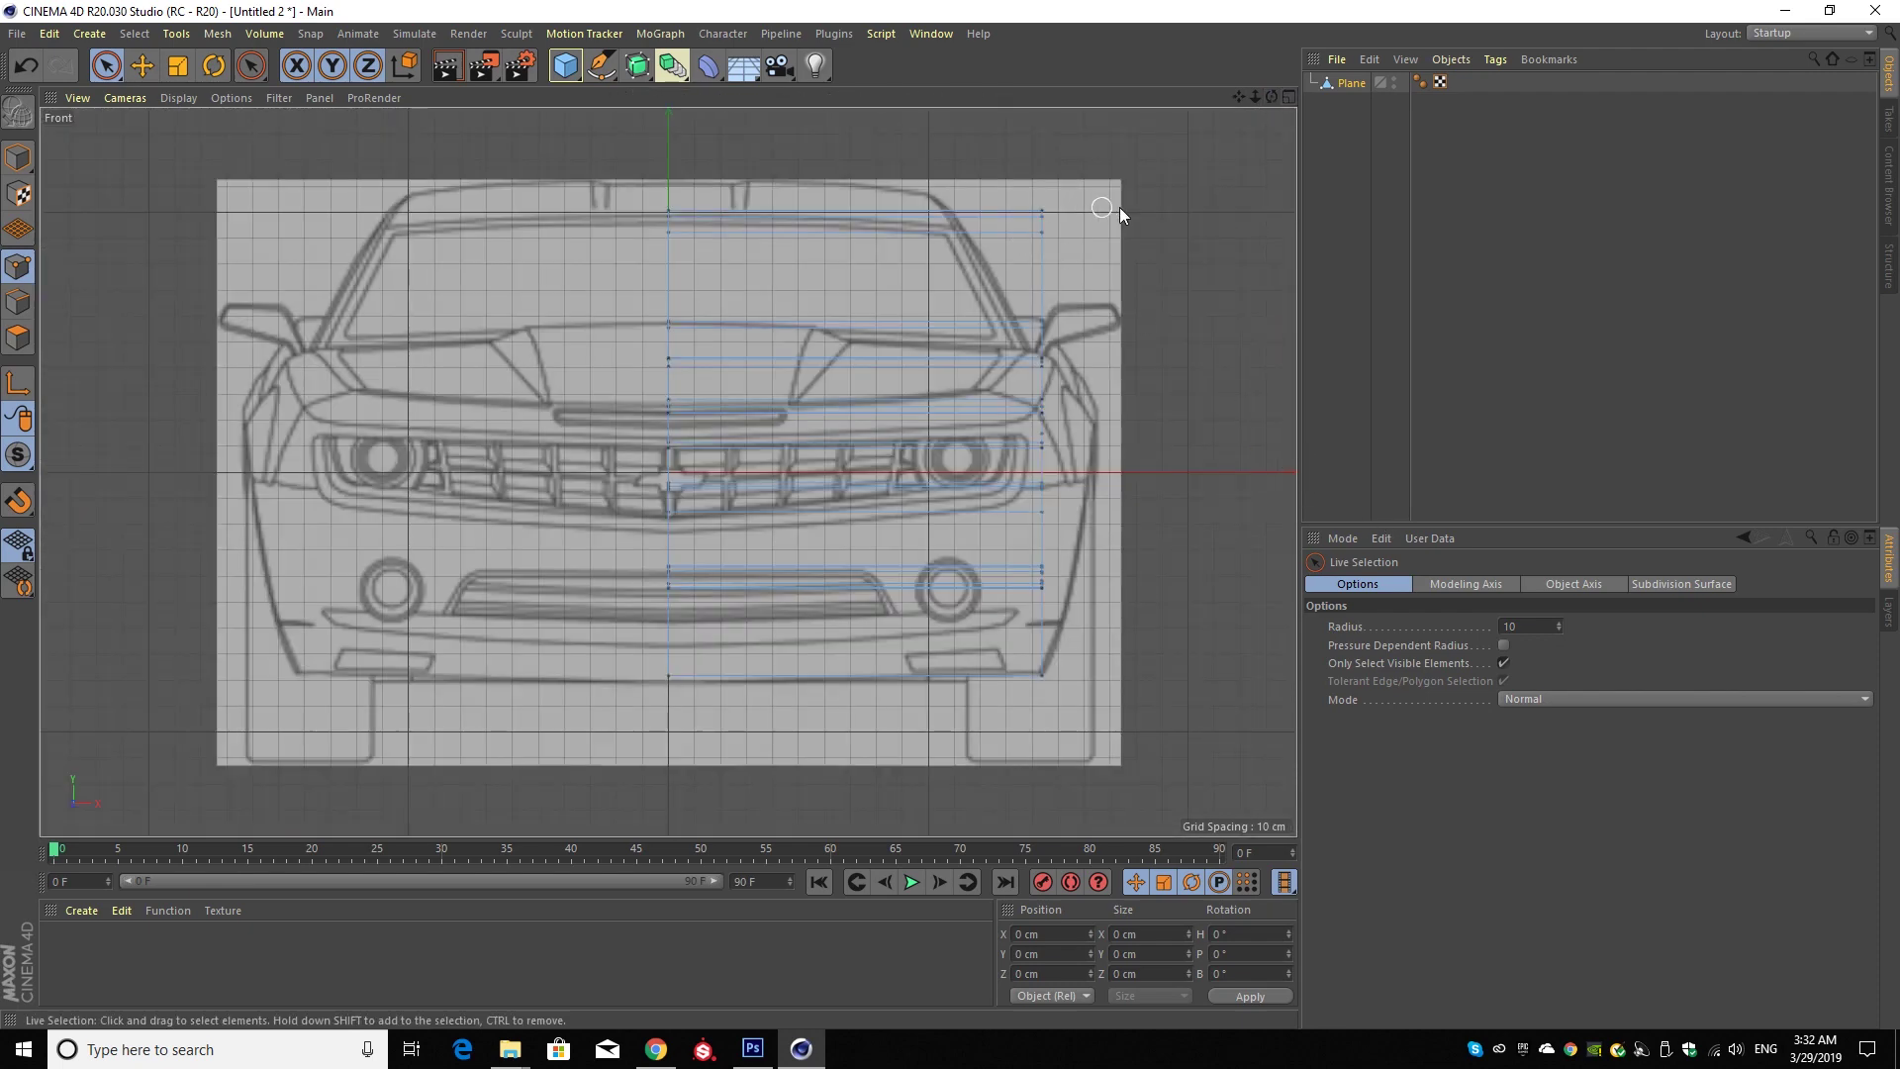
{"action": "left_click", "coordinate": [1044, 242]}
{"action": "left_click", "coordinate": [1106, 251]}
{"action": "left_click", "coordinate": [1503, 663]}
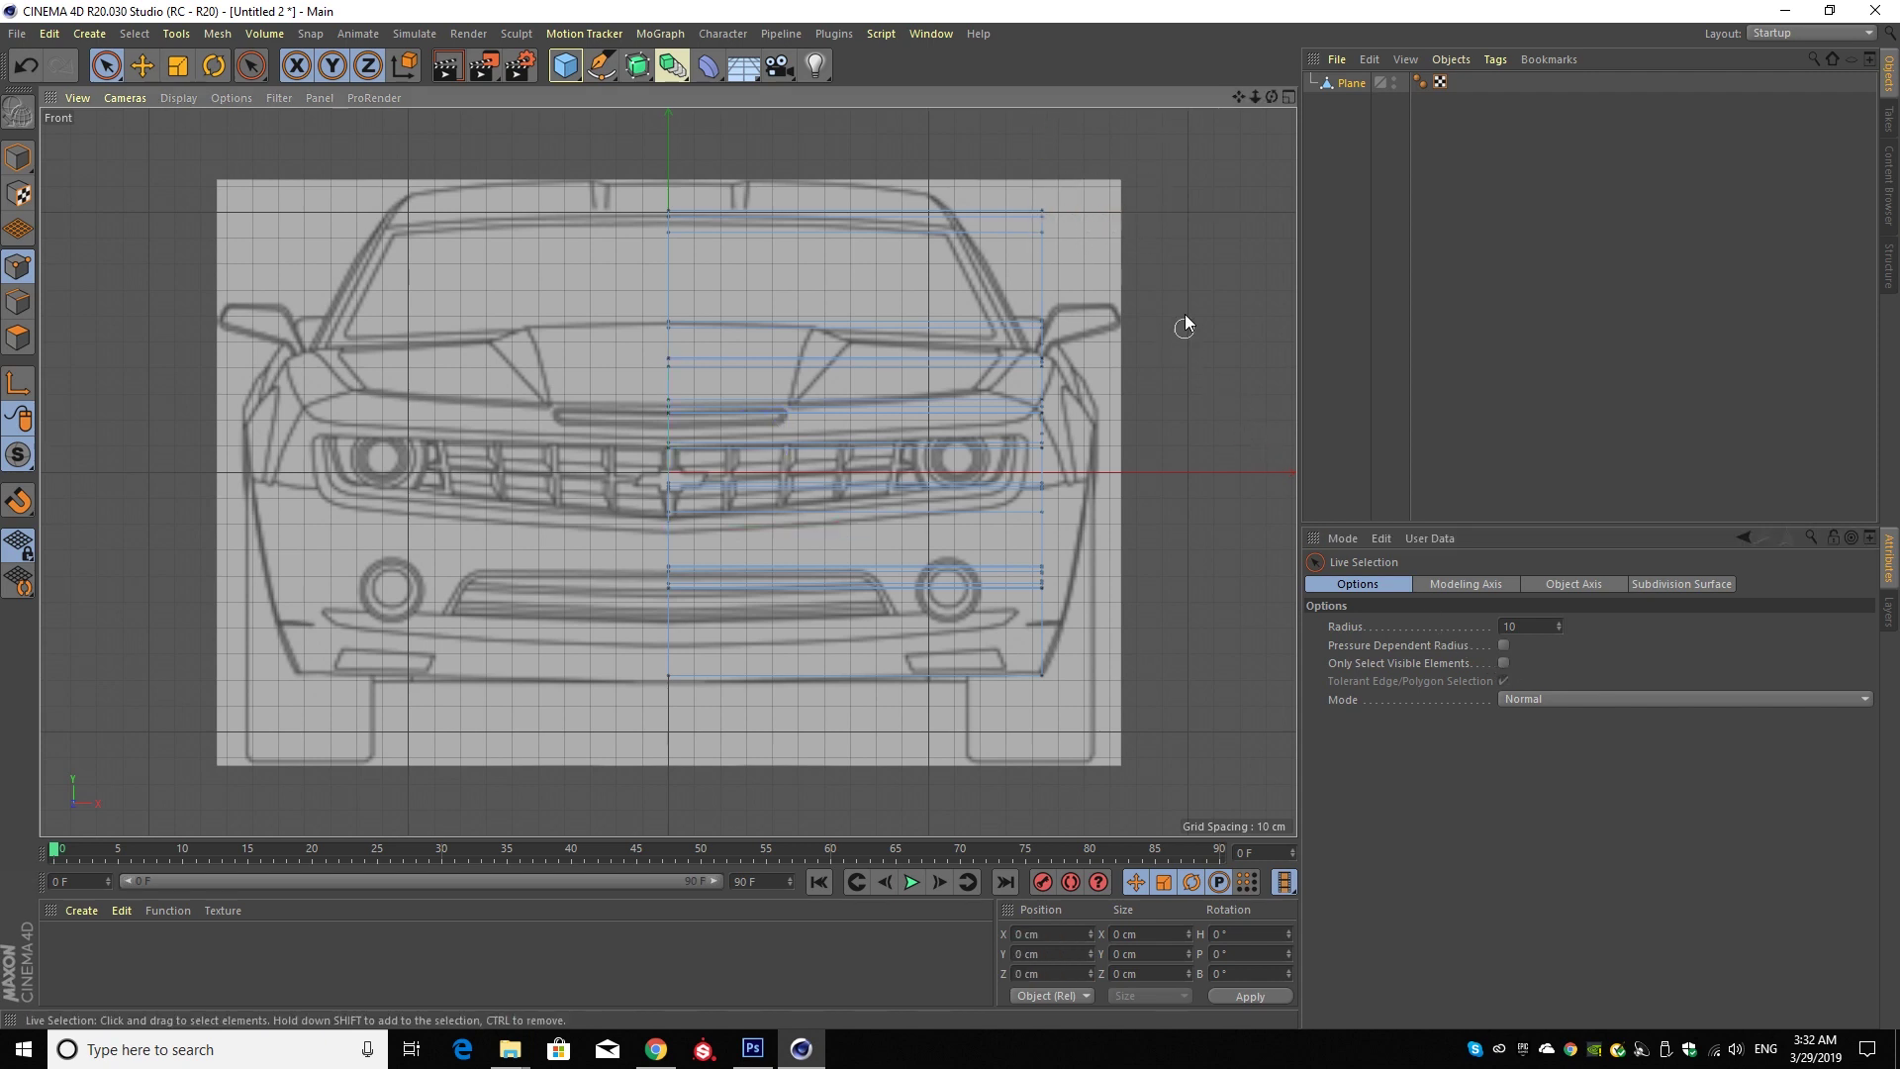
{"action": "left_click_drag", "start_coordinate": [1036, 232], "coordinate": [1050, 202]}
{"action": "left_click_drag", "start_coordinate": [1140, 223], "coordinate": [1056, 220]}
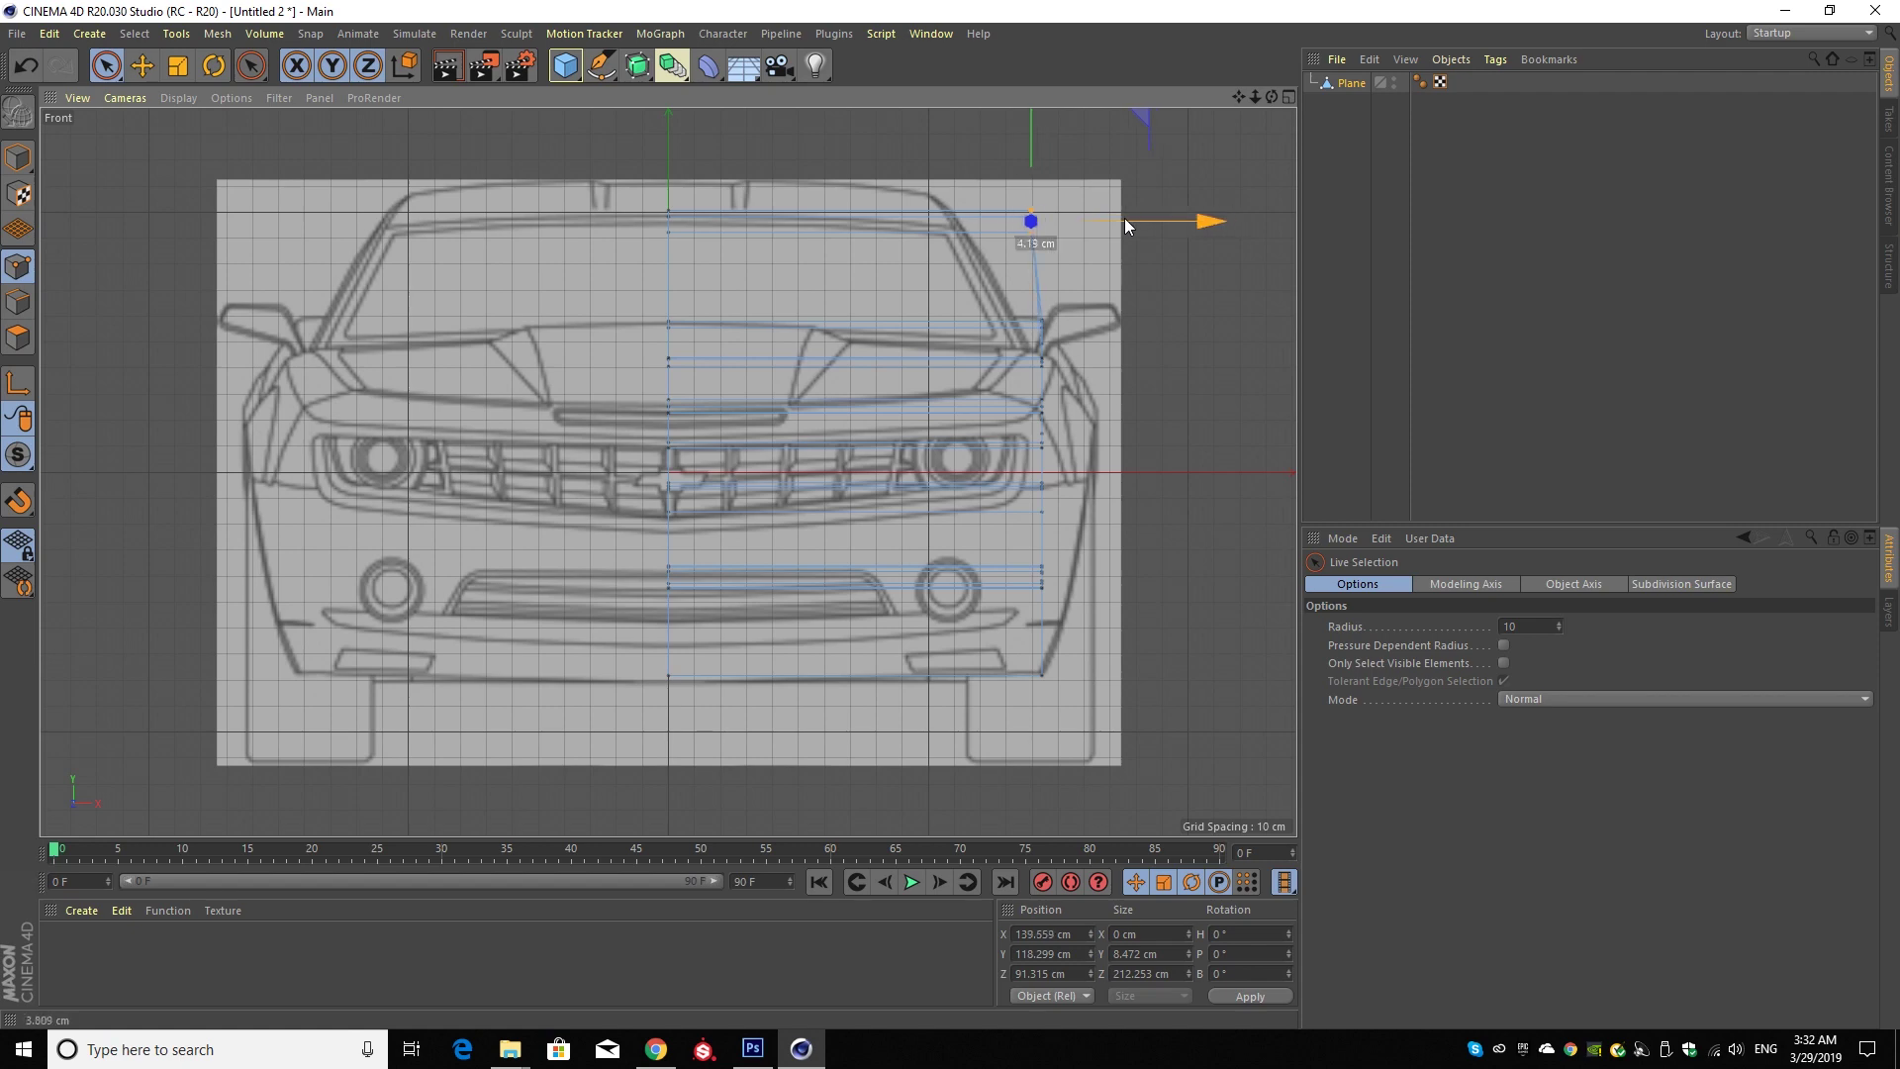
{"action": "left_click", "coordinate": [1114, 182]}
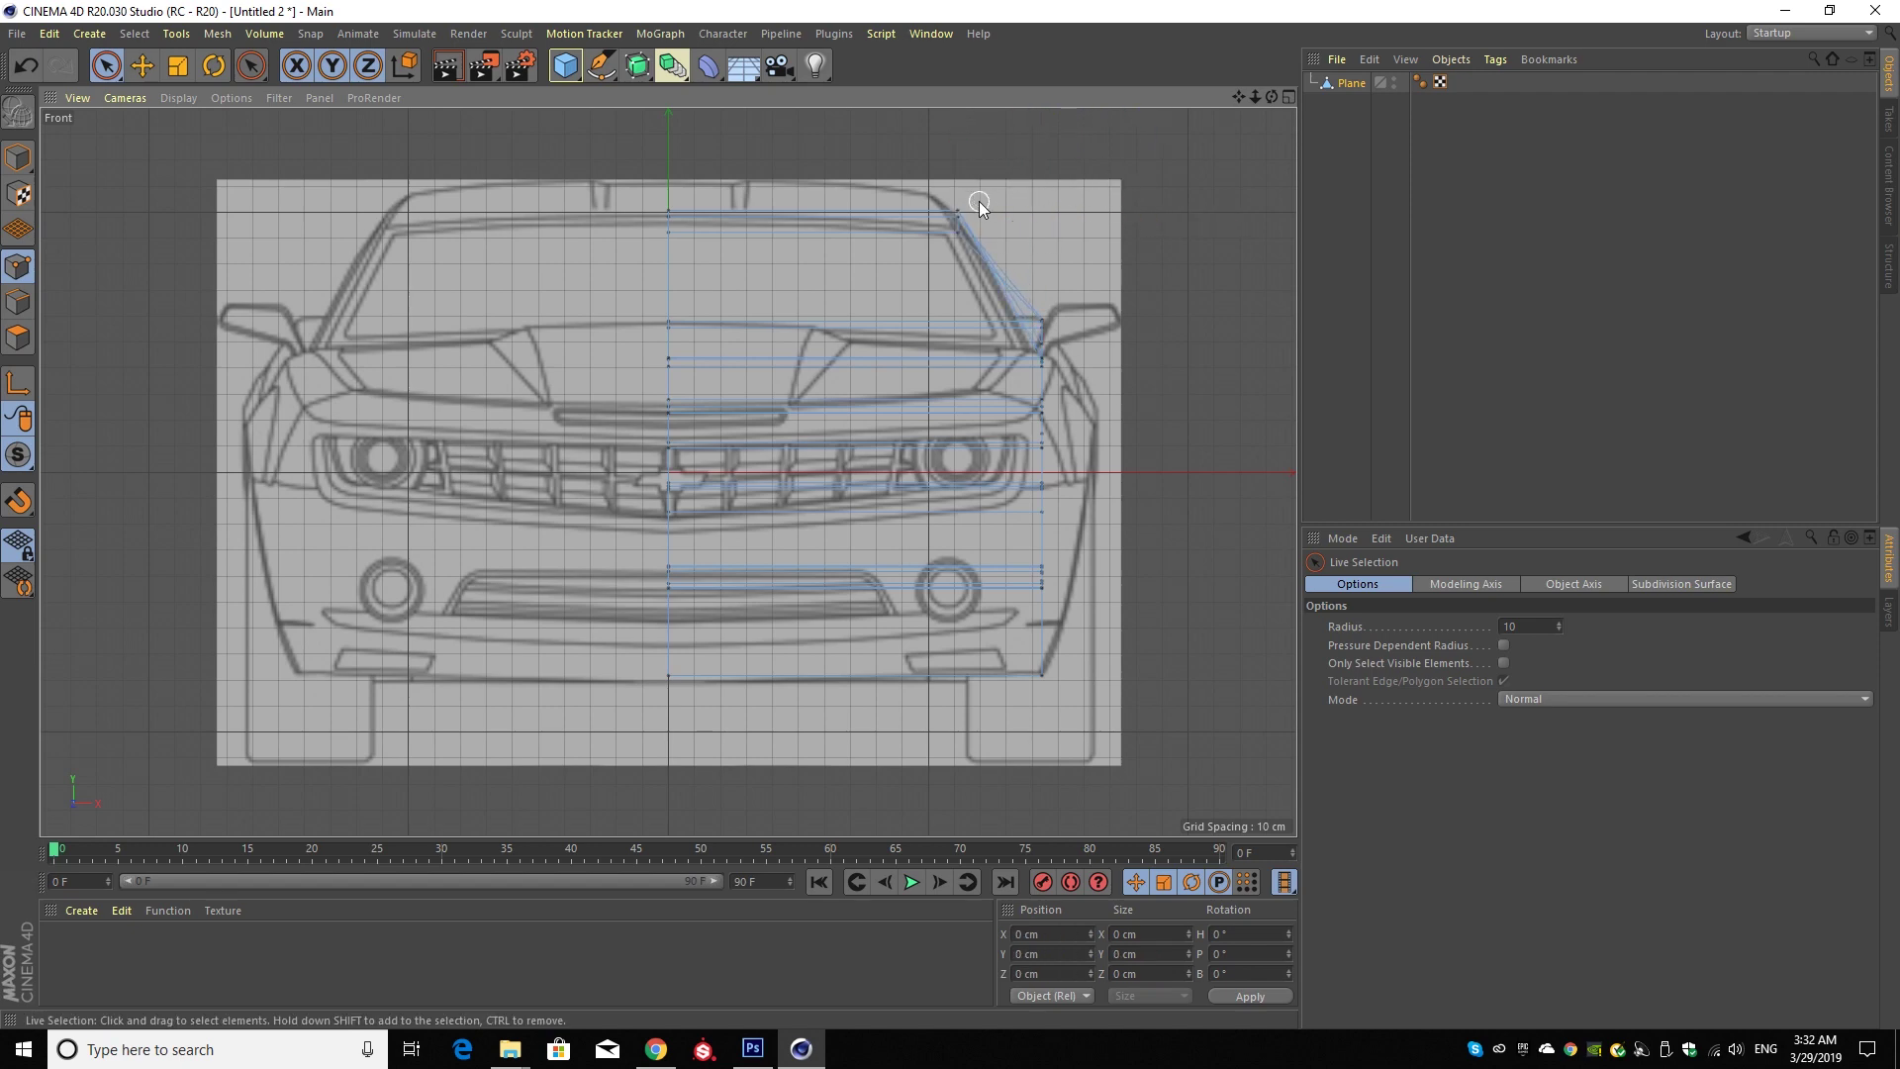
- Nudge the roof corner point and the point below it onto the windshield pillar line
{"action": "scroll", "coordinate": [980, 204], "scroll_direction": "up", "scroll_amount": 3}
{"action": "scroll", "coordinate": [966, 210], "scroll_direction": "up", "scroll_amount": 3}
{"action": "left_click", "coordinate": [905, 244]}
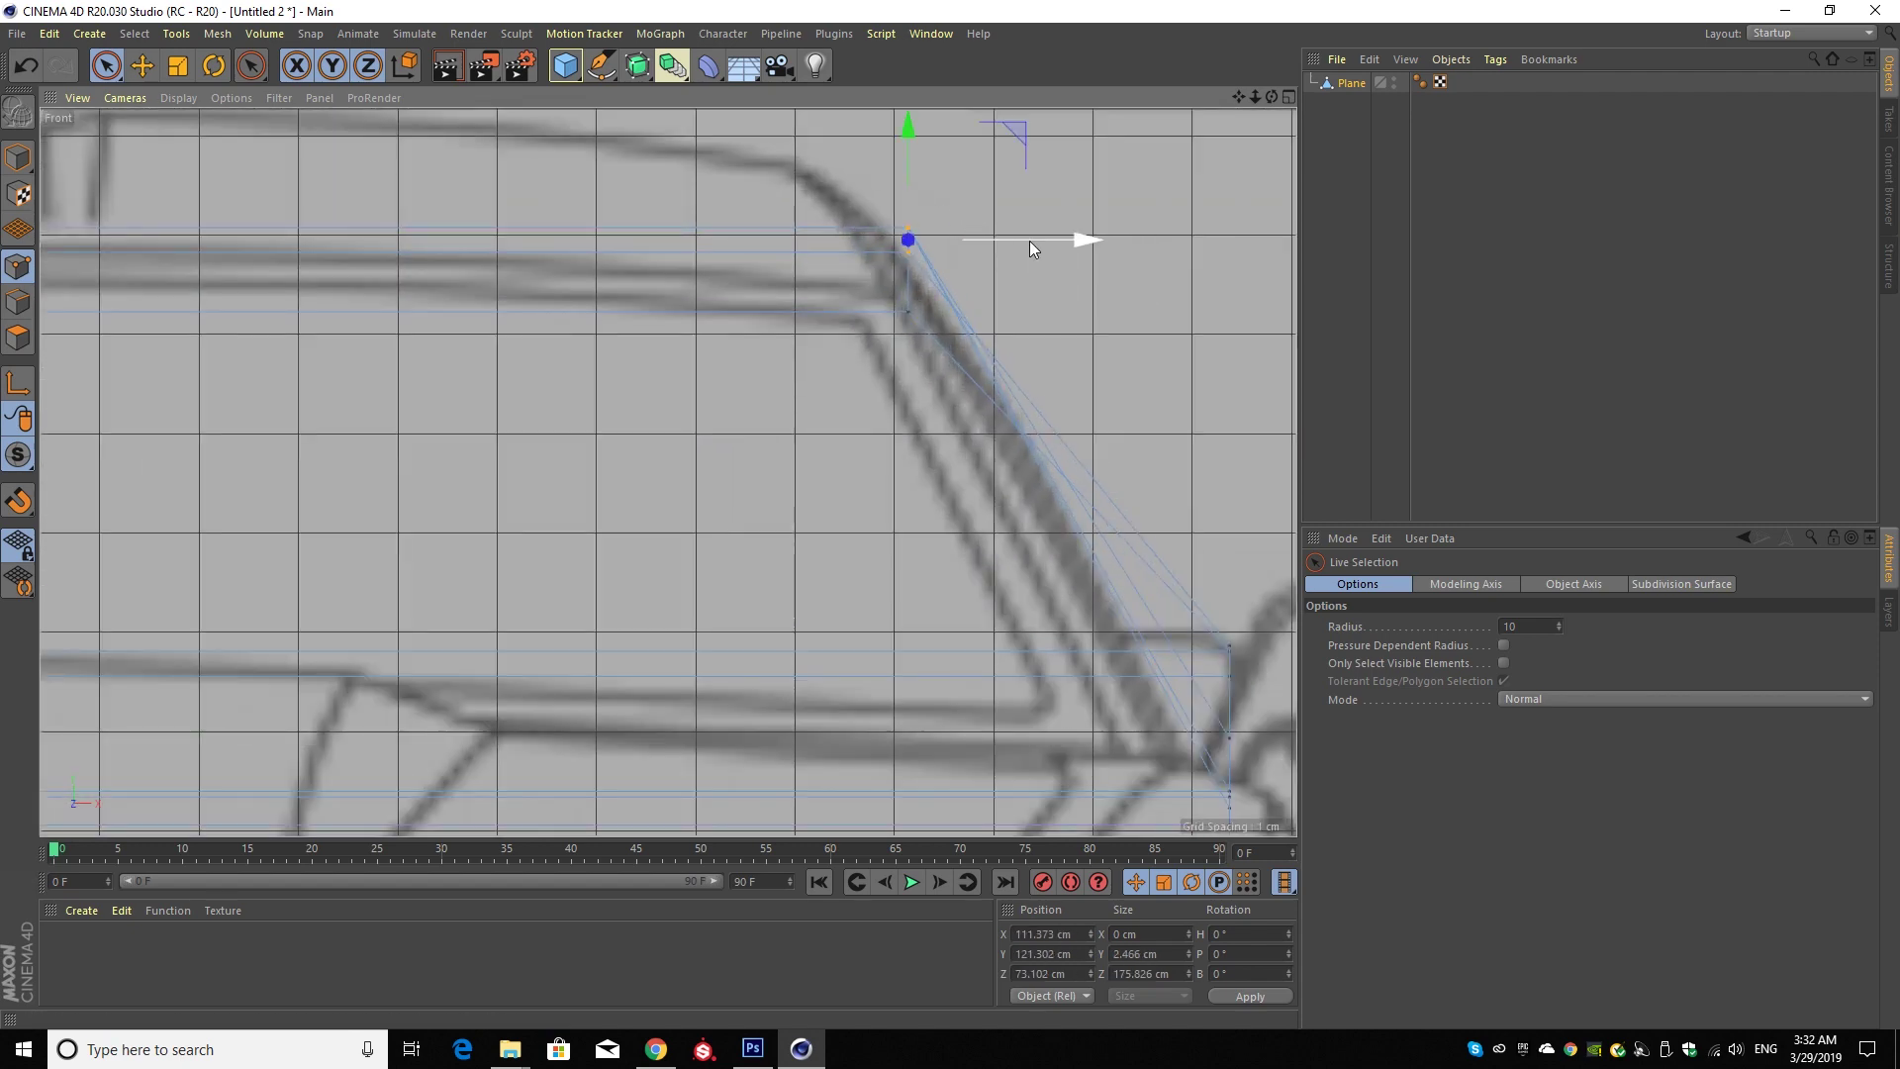
{"action": "left_click_drag", "start_coordinate": [1029, 241], "coordinate": [1000, 245]}
{"action": "left_click", "coordinate": [886, 251]}
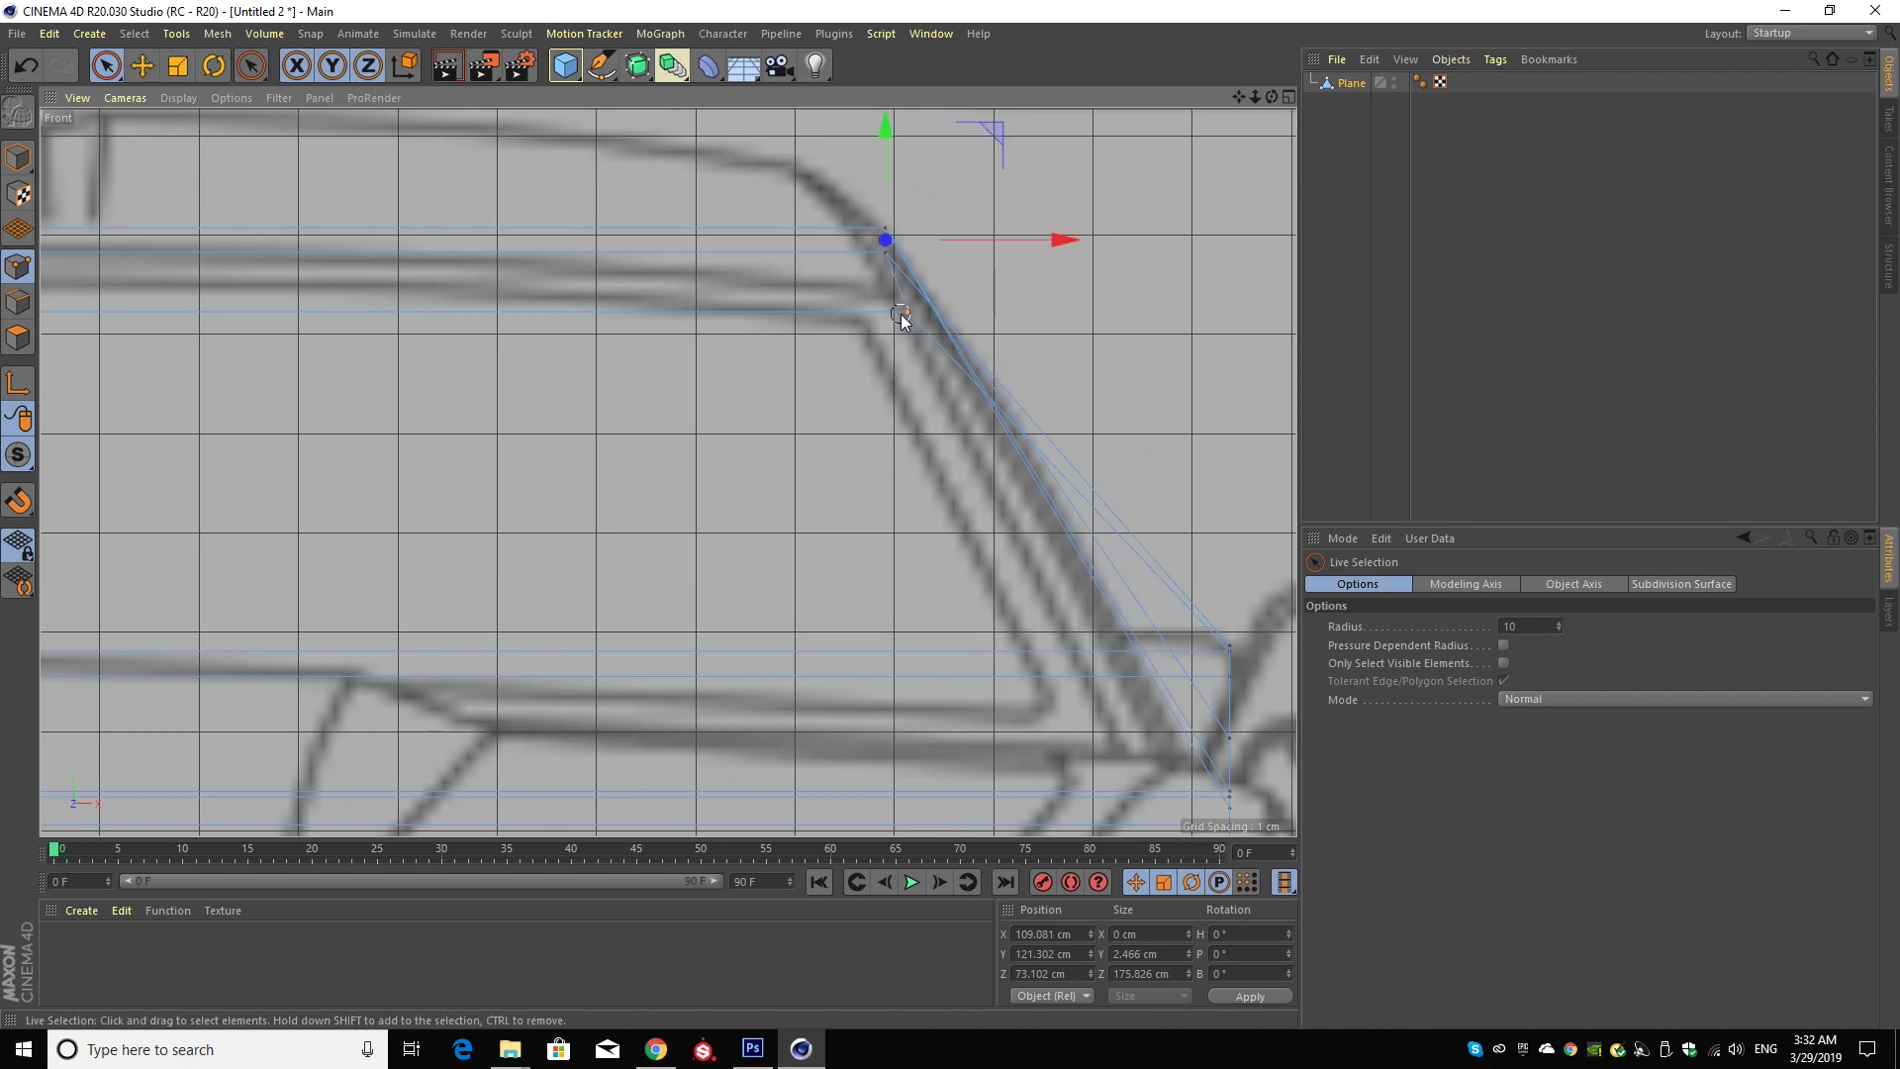
{"action": "left_click", "coordinate": [908, 311]}
{"action": "left_click_drag", "start_coordinate": [979, 318], "coordinate": [1011, 311]}
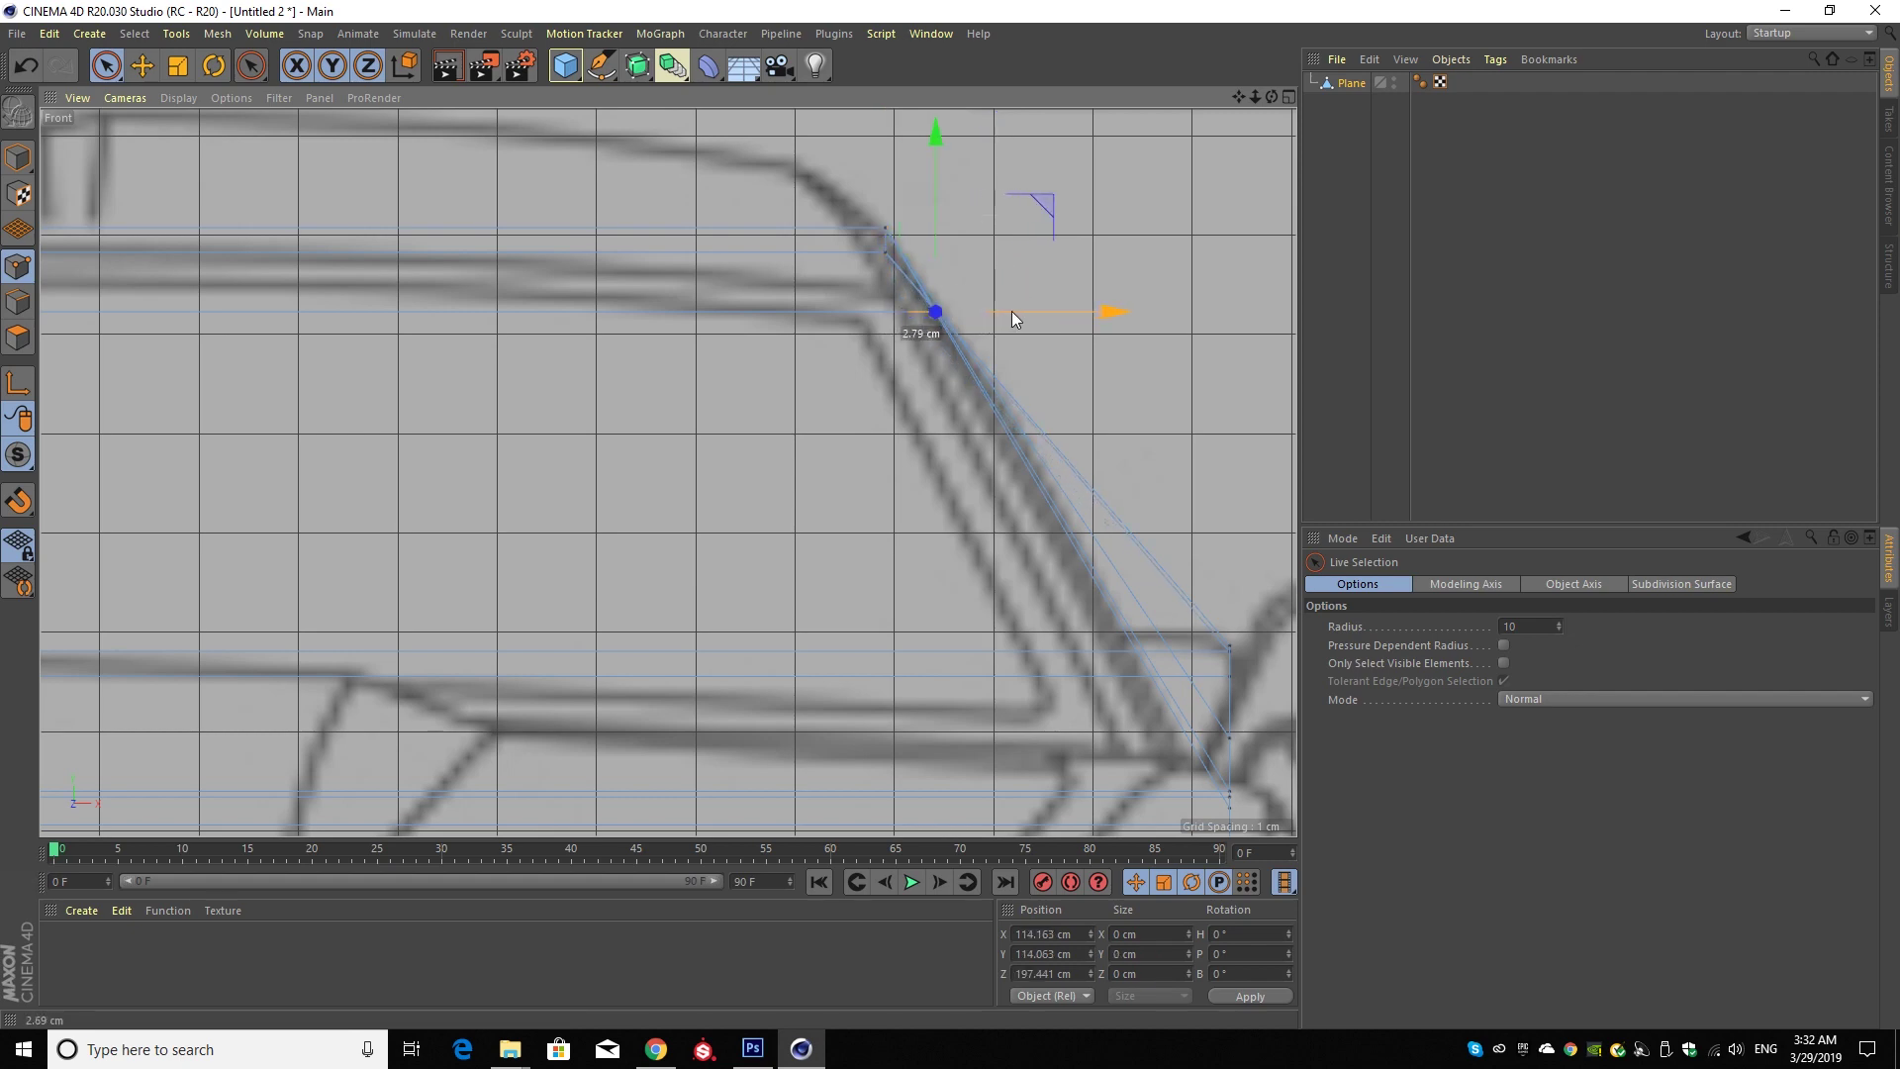
{"action": "scroll", "coordinate": [1073, 297], "scroll_direction": "down", "scroll_amount": 3}
{"action": "scroll", "coordinate": [1073, 297], "scroll_direction": "down", "scroll_amount": 2}
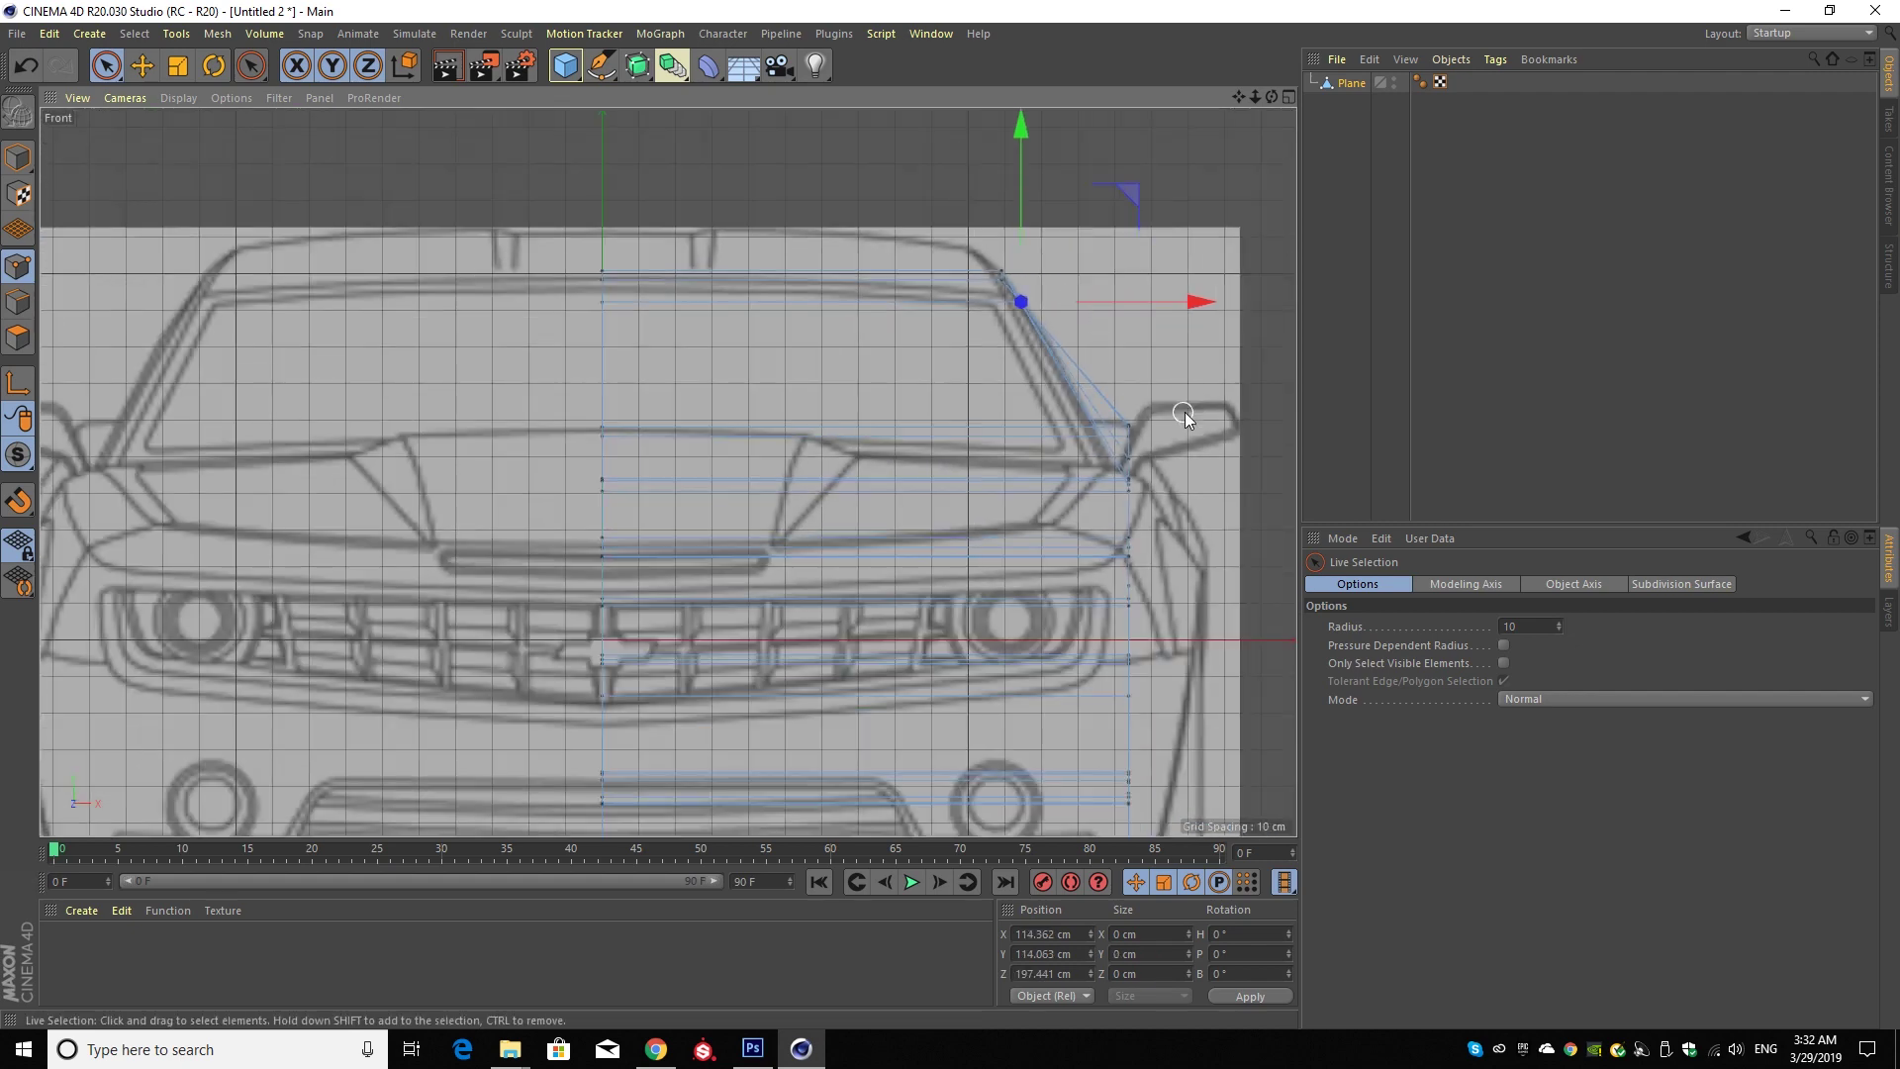
{"action": "left_click", "coordinate": [1289, 98]}
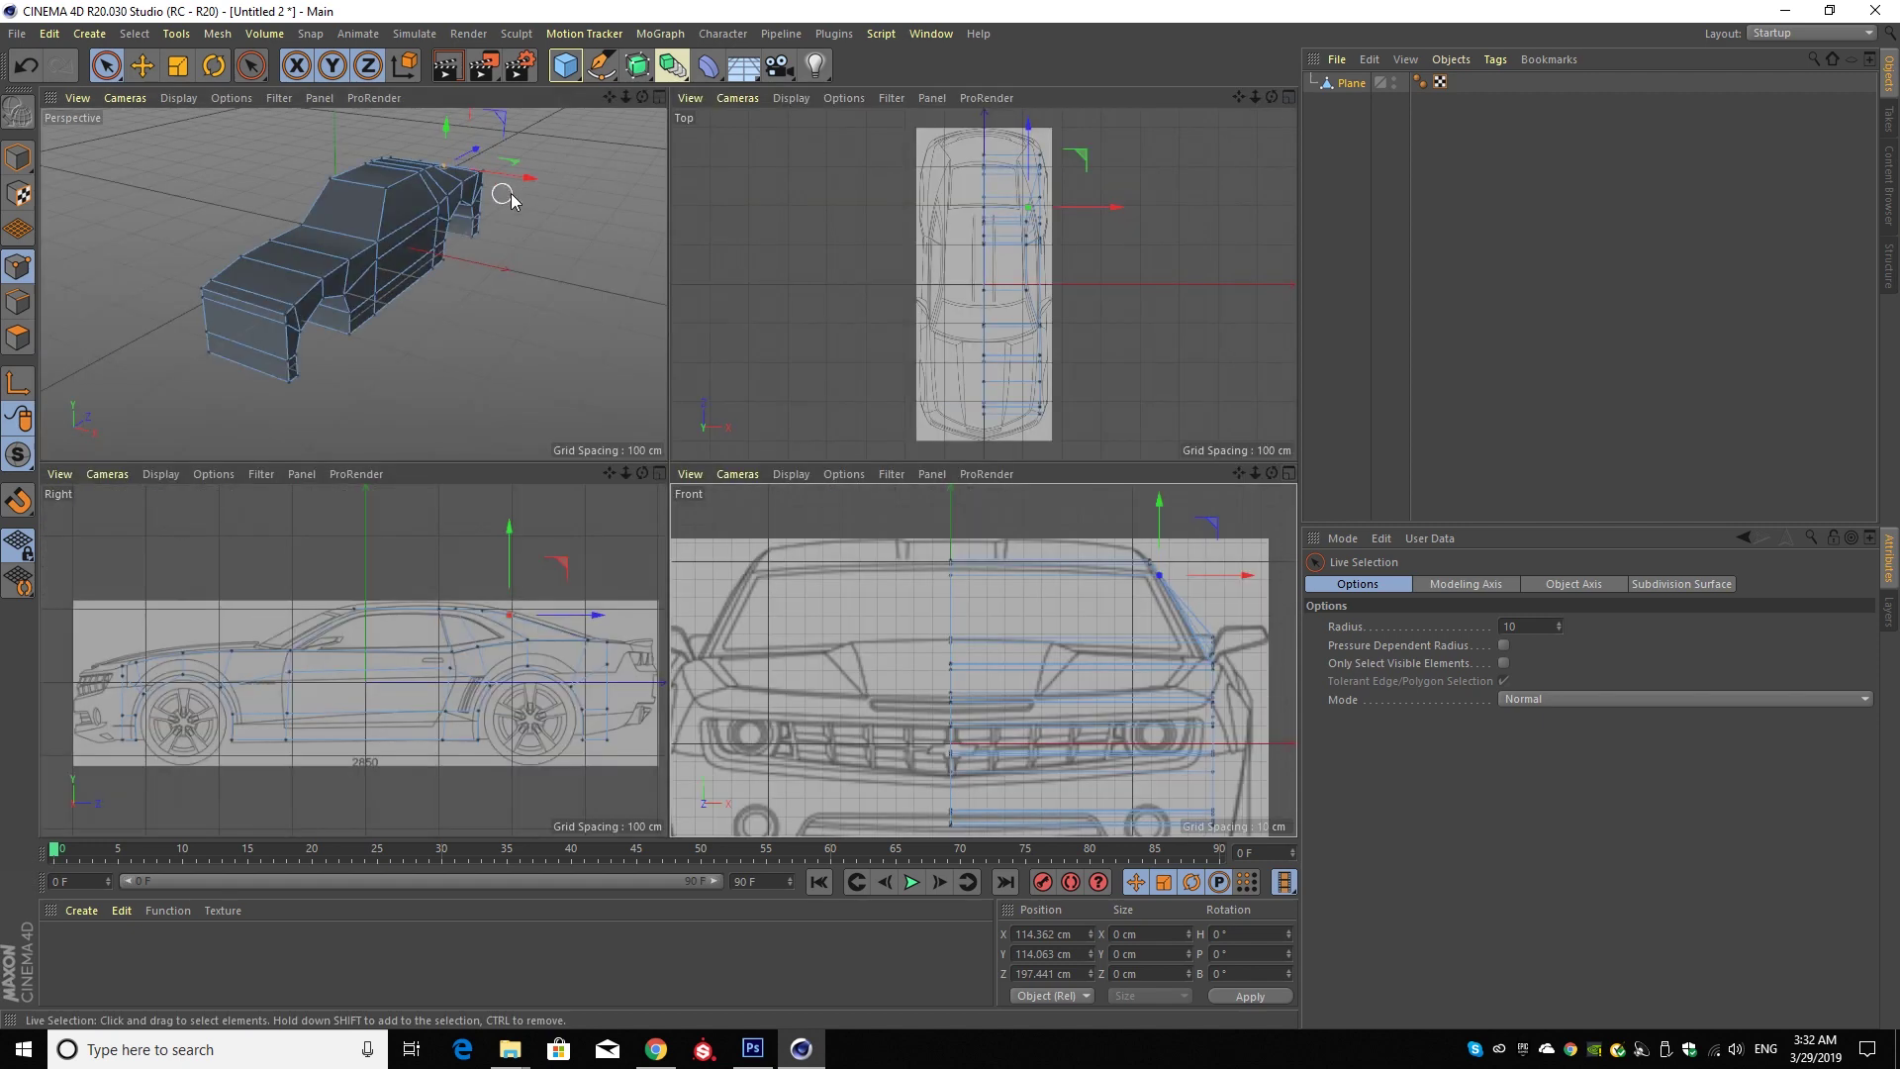
- Maximize and orbit the Perspective view on the body, and re-enable Only Select Visible Elements
{"action": "left_click", "coordinate": [659, 97]}
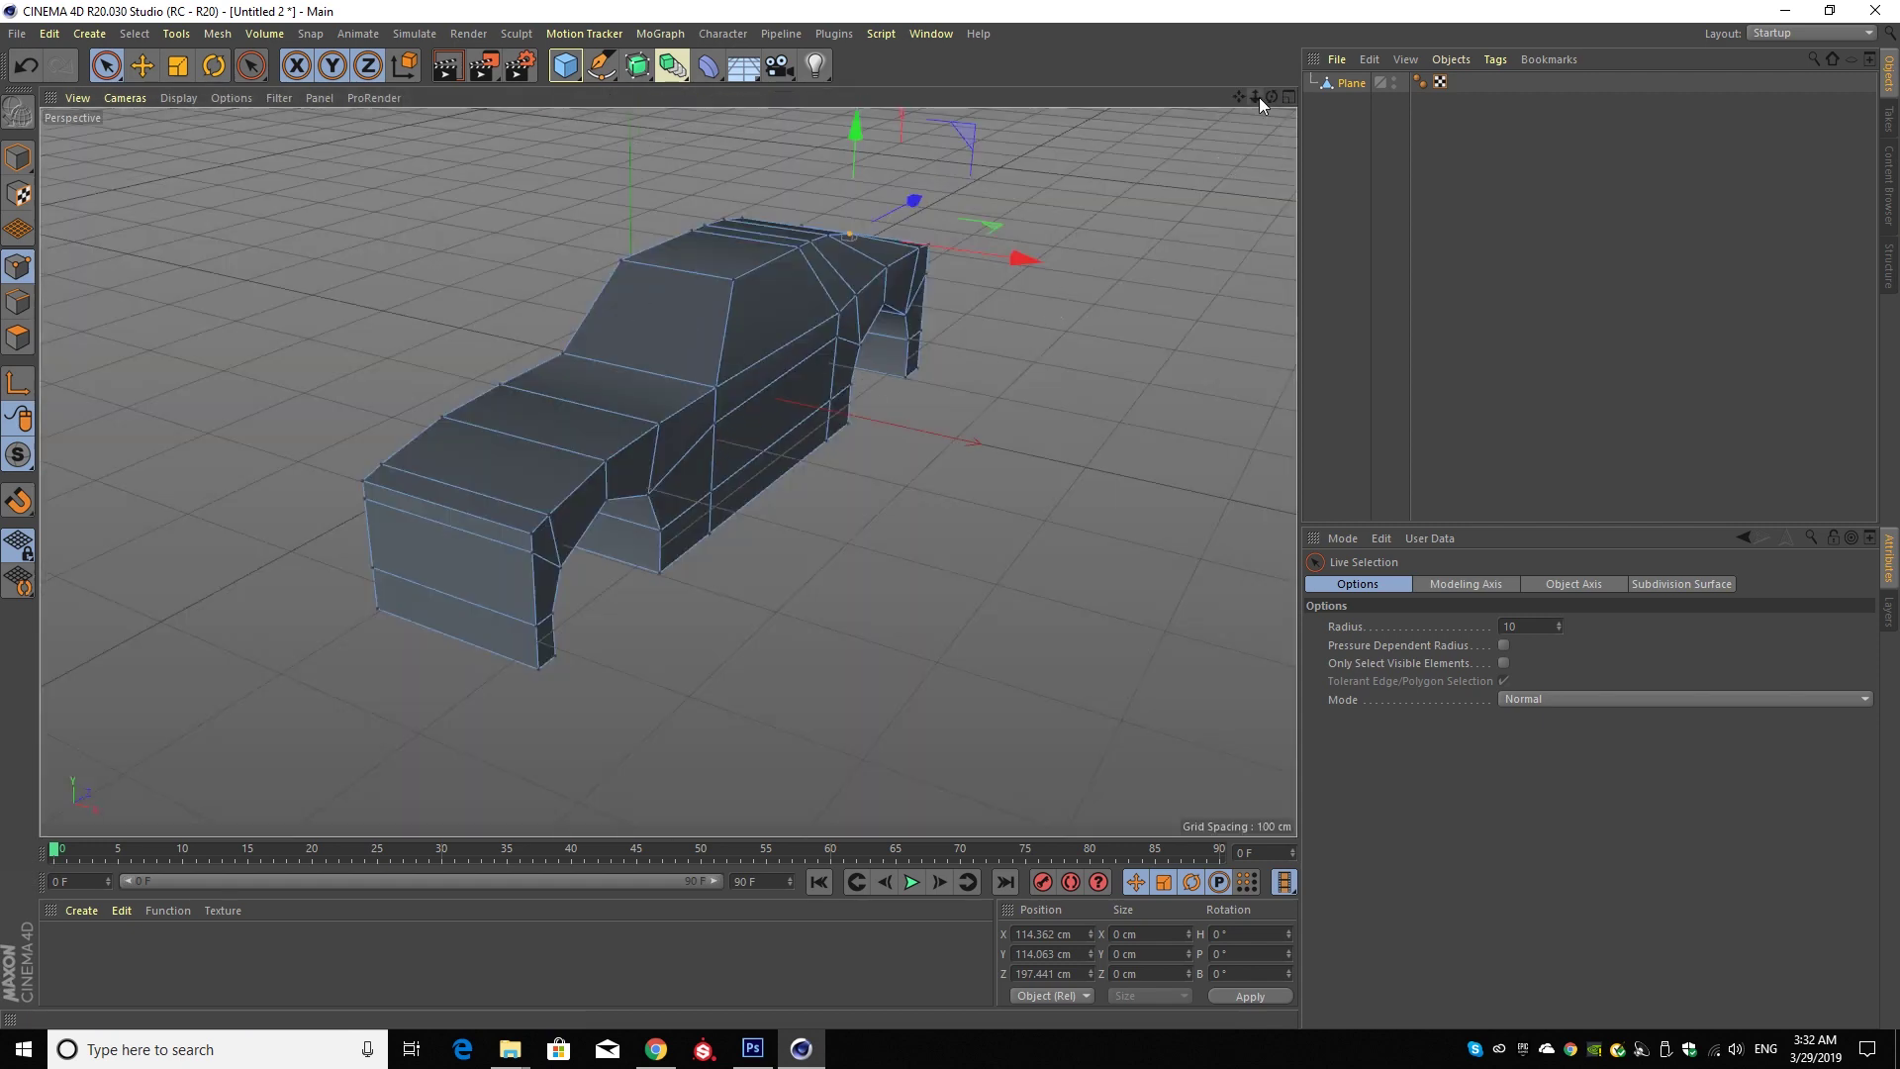
{"action": "left_click_drag", "start_coordinate": [668, 471], "coordinate": [668, 471], "text": "alt"}
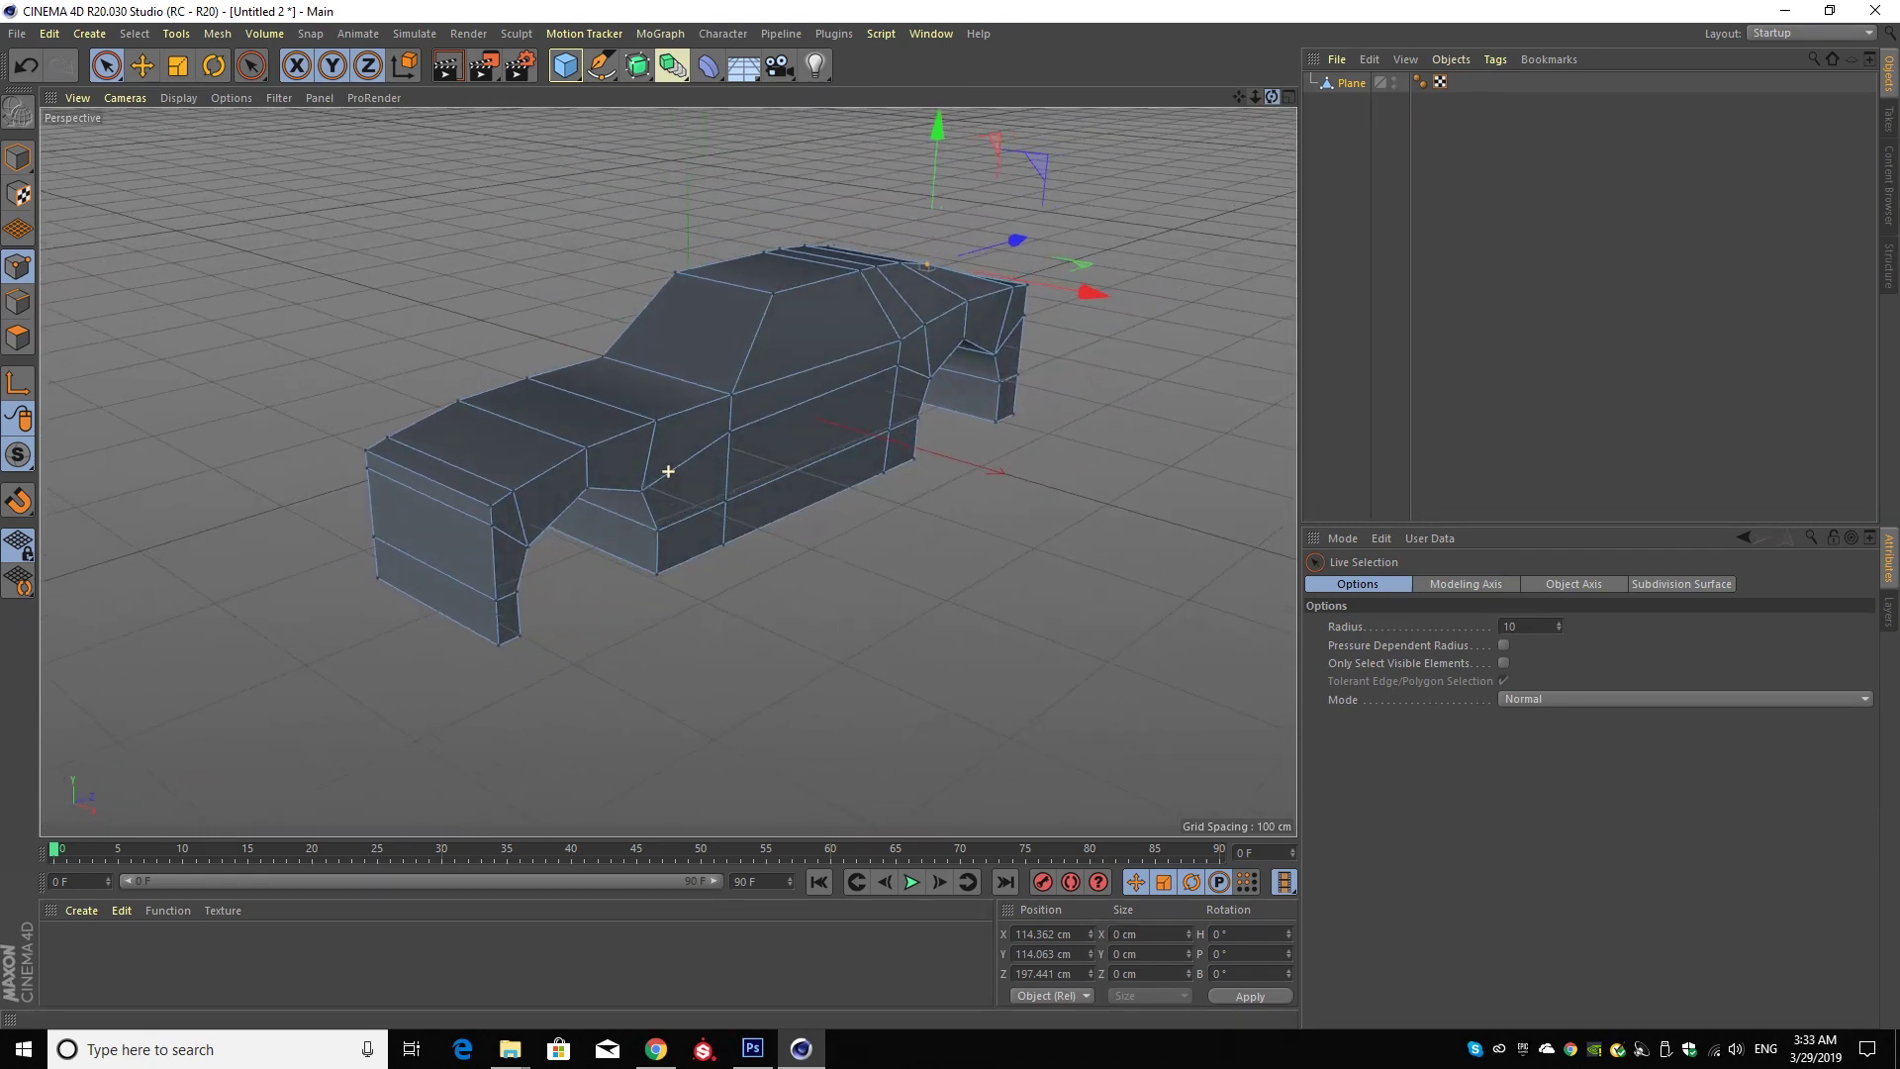
{"action": "middle_click_drag", "start_coordinate": [920, 504], "coordinate": [791, 521], "text": "alt"}
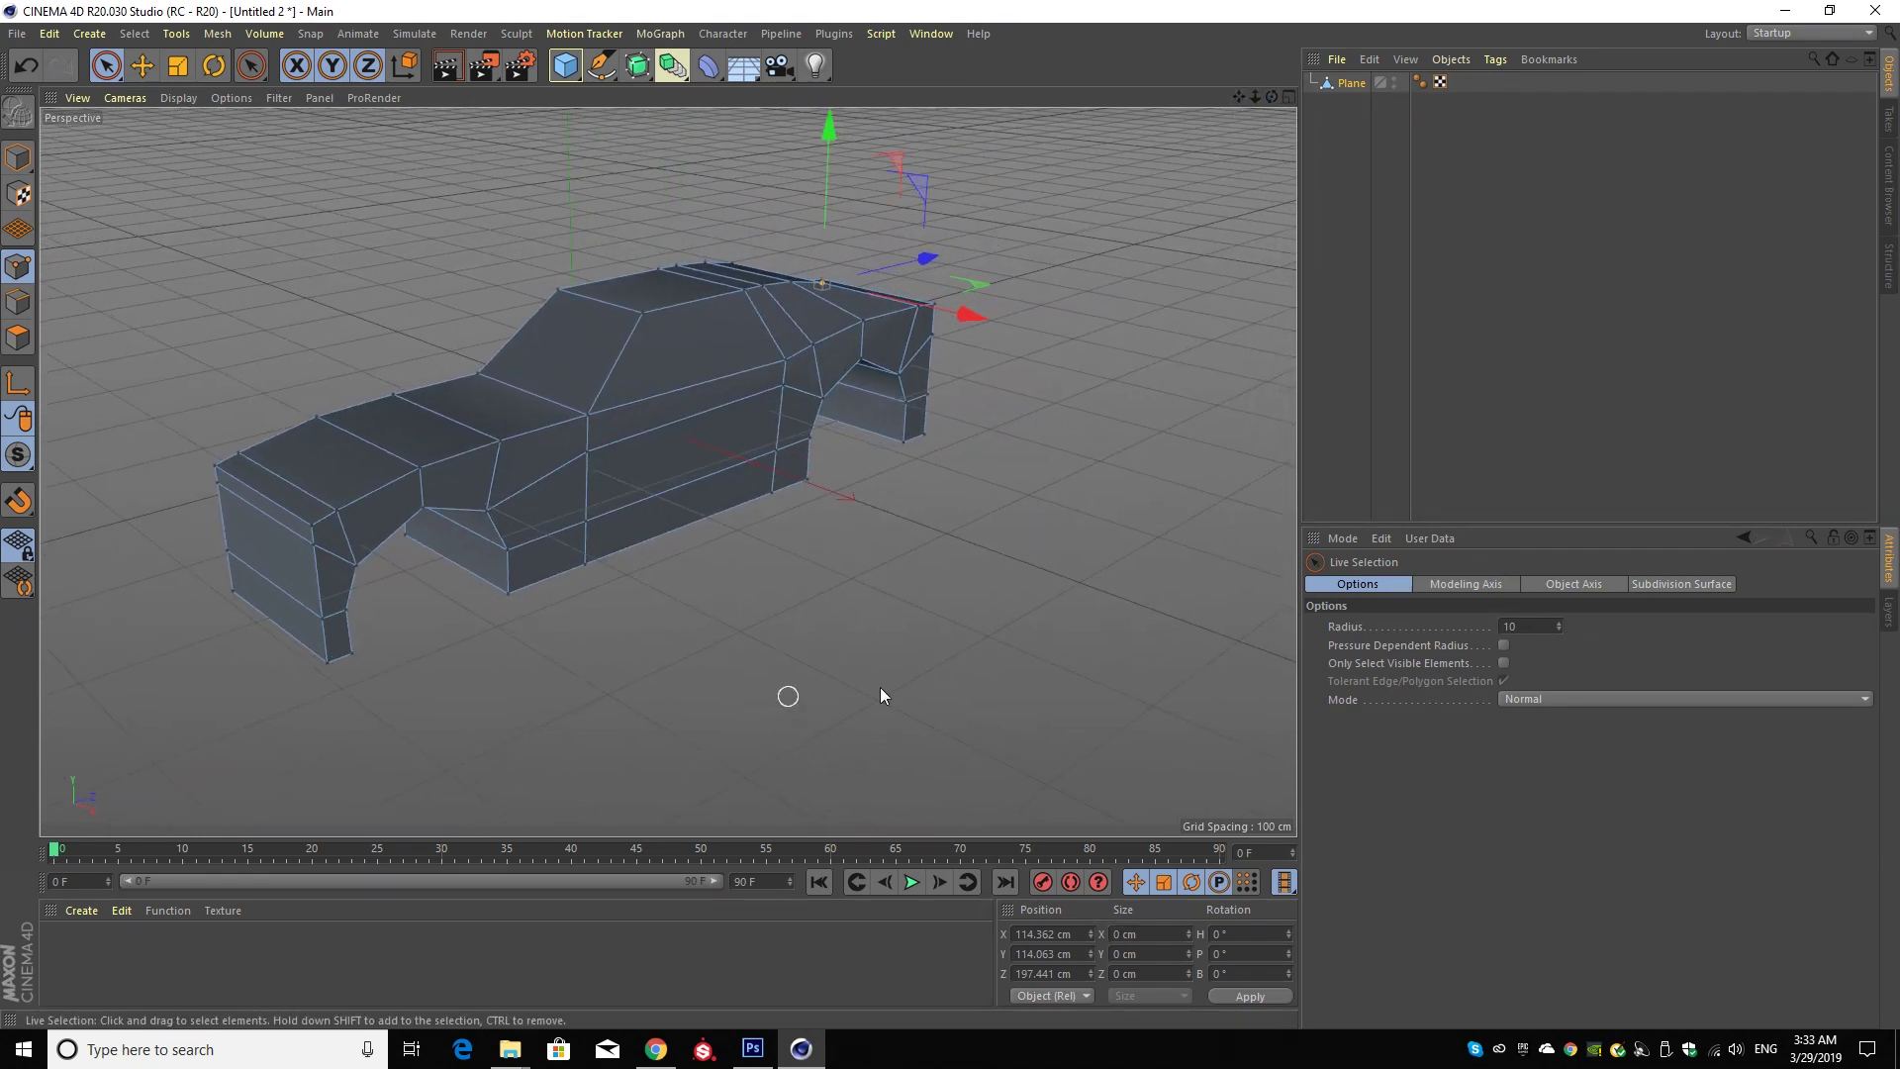
{"action": "left_click", "coordinate": [1504, 663]}
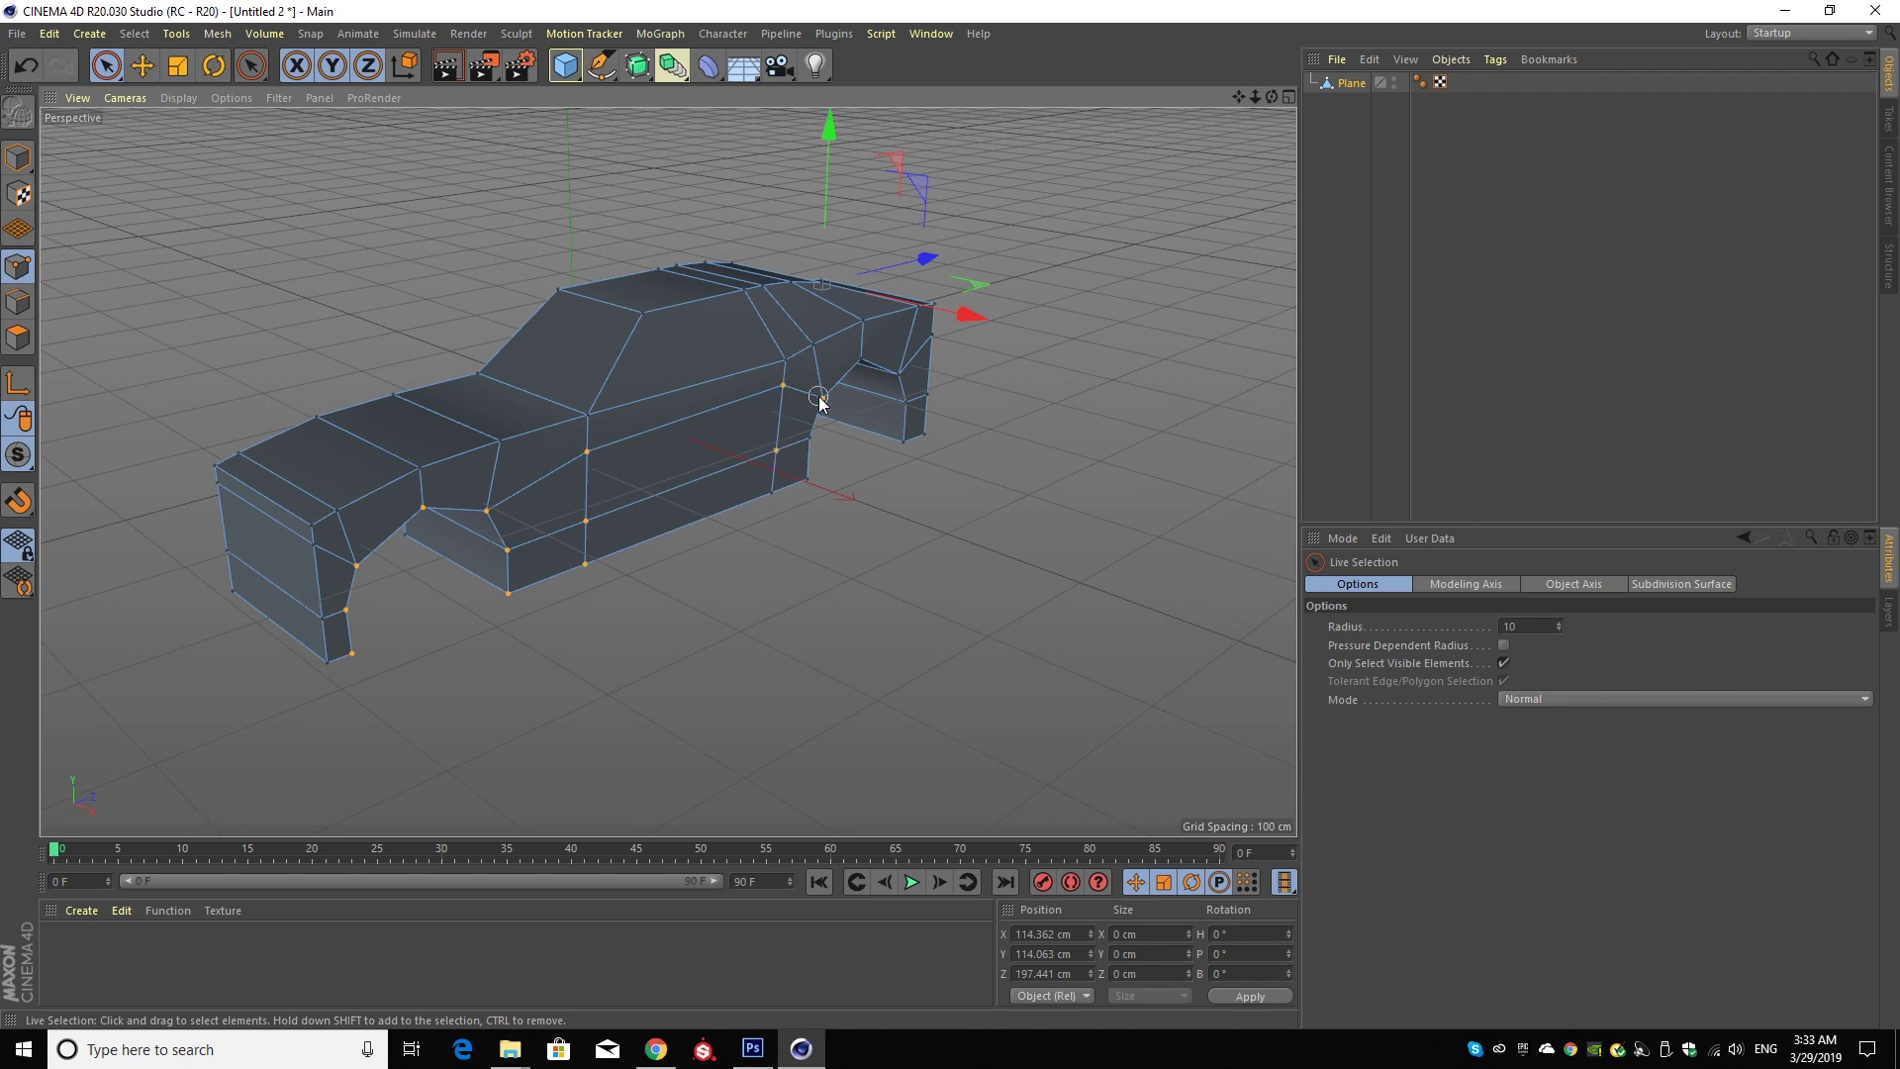
- Paint-select the rear wheel-arch points and show the four-view blueprint layout
{"action": "mouse_move", "coordinate": [819, 399]}
{"action": "left_mouse_down", "text": "shift"}
{"action": "mouse_move", "coordinate": [792, 502]}
{"action": "mouse_move", "coordinate": [909, 445]}
{"action": "left_mouse_up", "text": "shift"}
{"action": "left_click_drag", "start_coordinate": [880, 373], "coordinate": [853, 362], "text": "shift"}
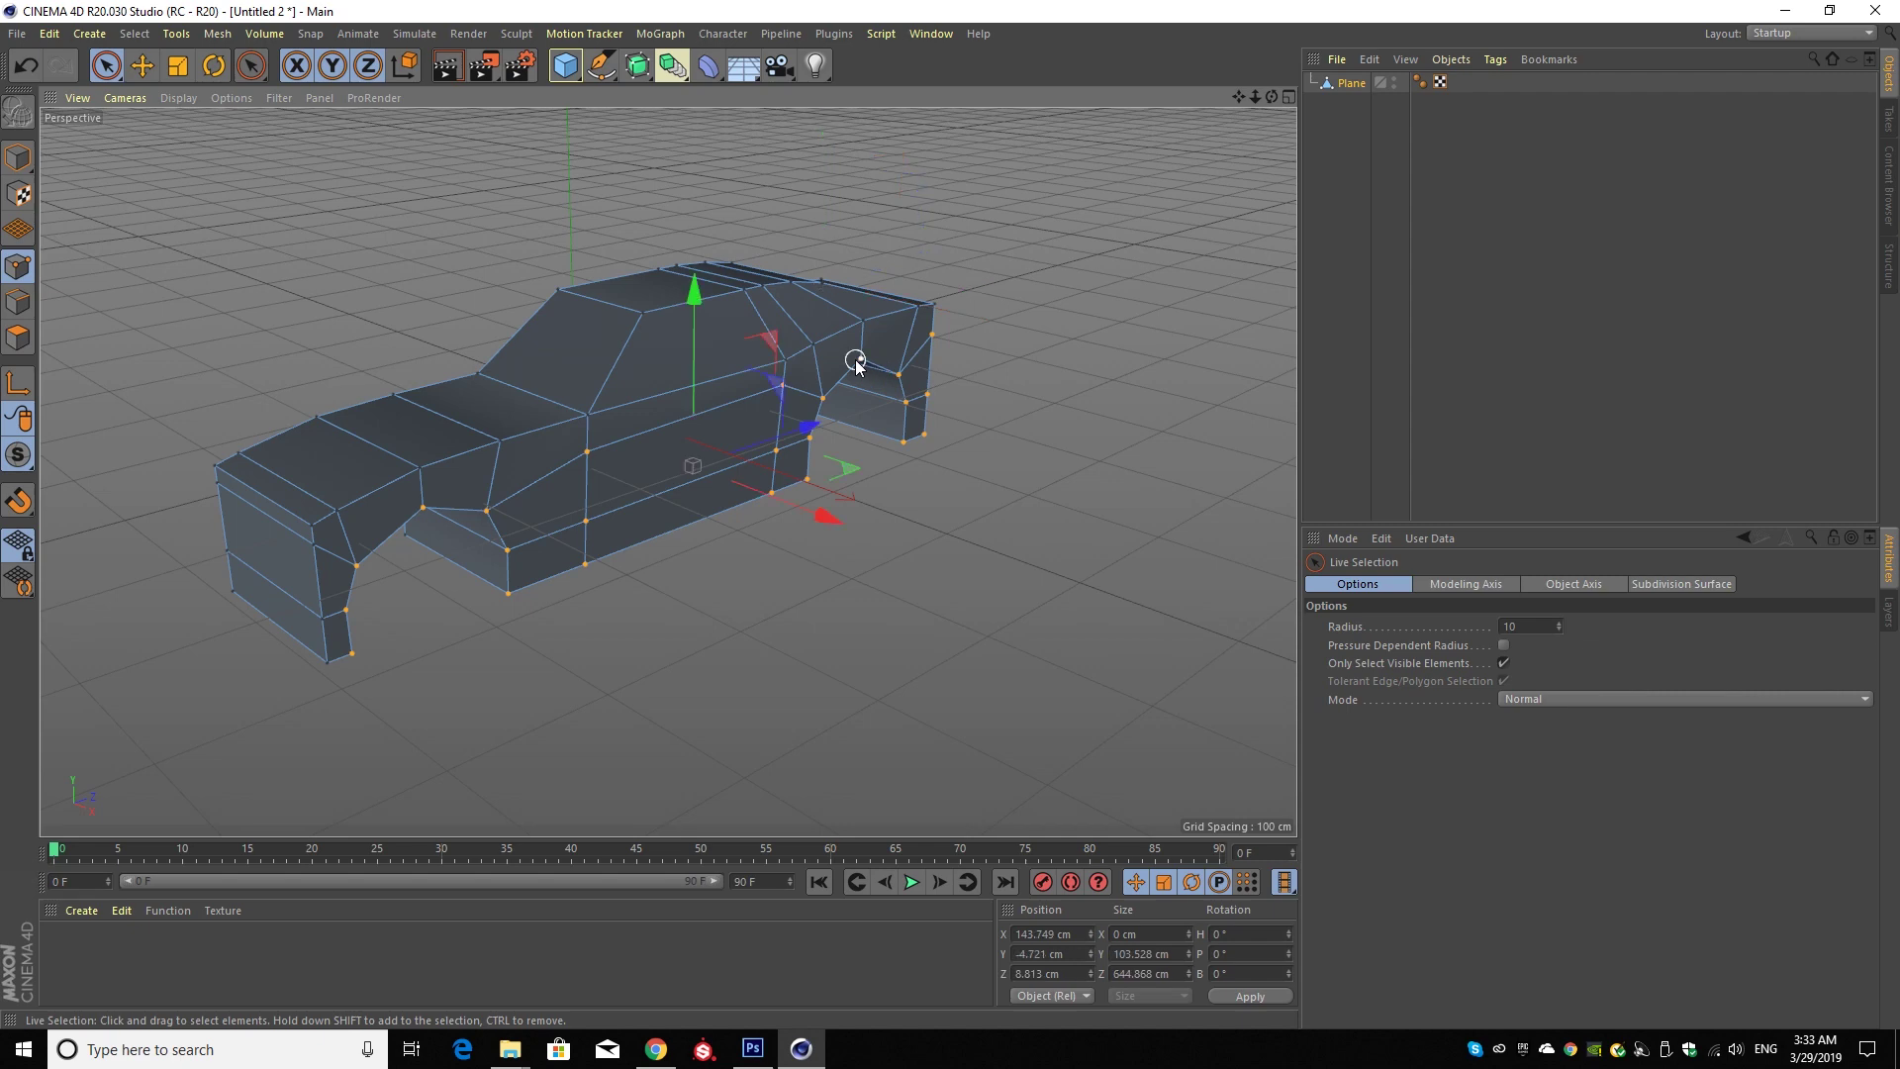
{"action": "left_click", "coordinate": [1287, 97]}
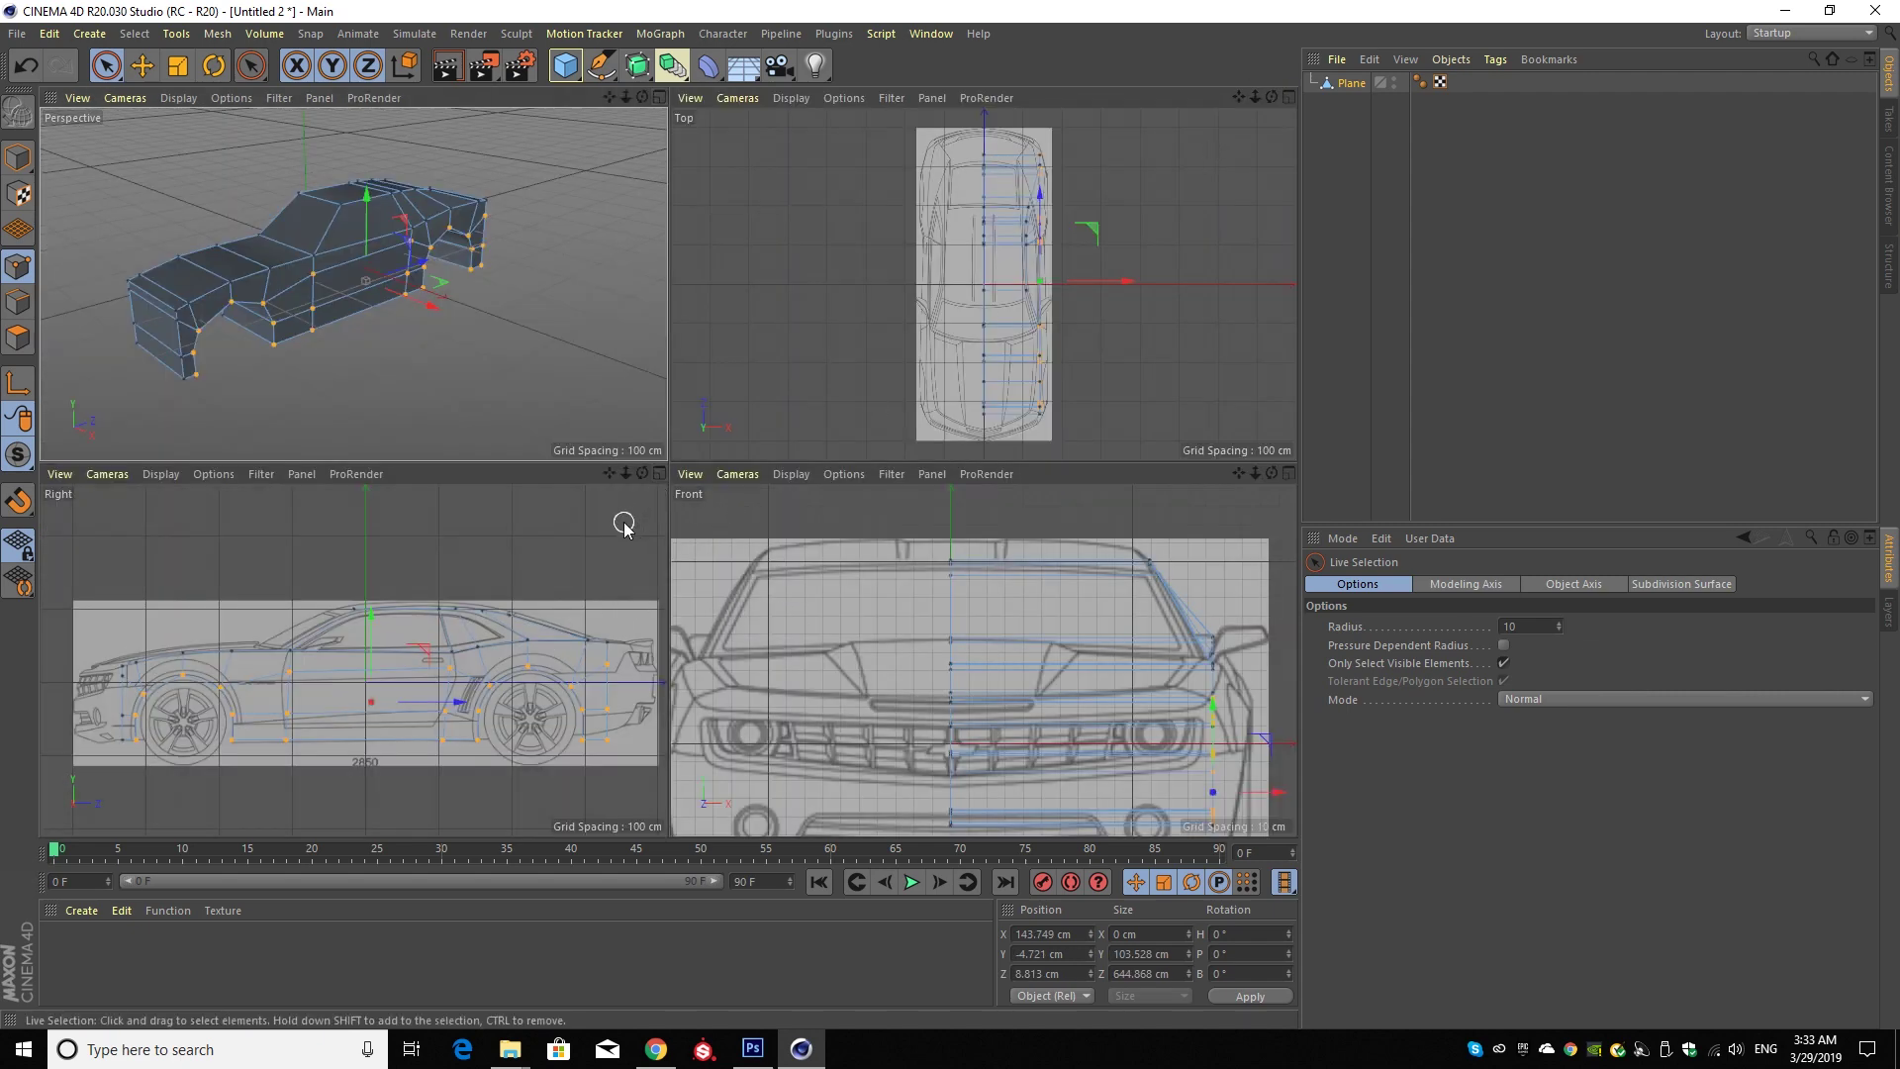
- In the Right view, lower the selected arch points to Y 29.124 cm, then maximize Perspective
{"action": "left_click", "coordinate": [659, 474]}
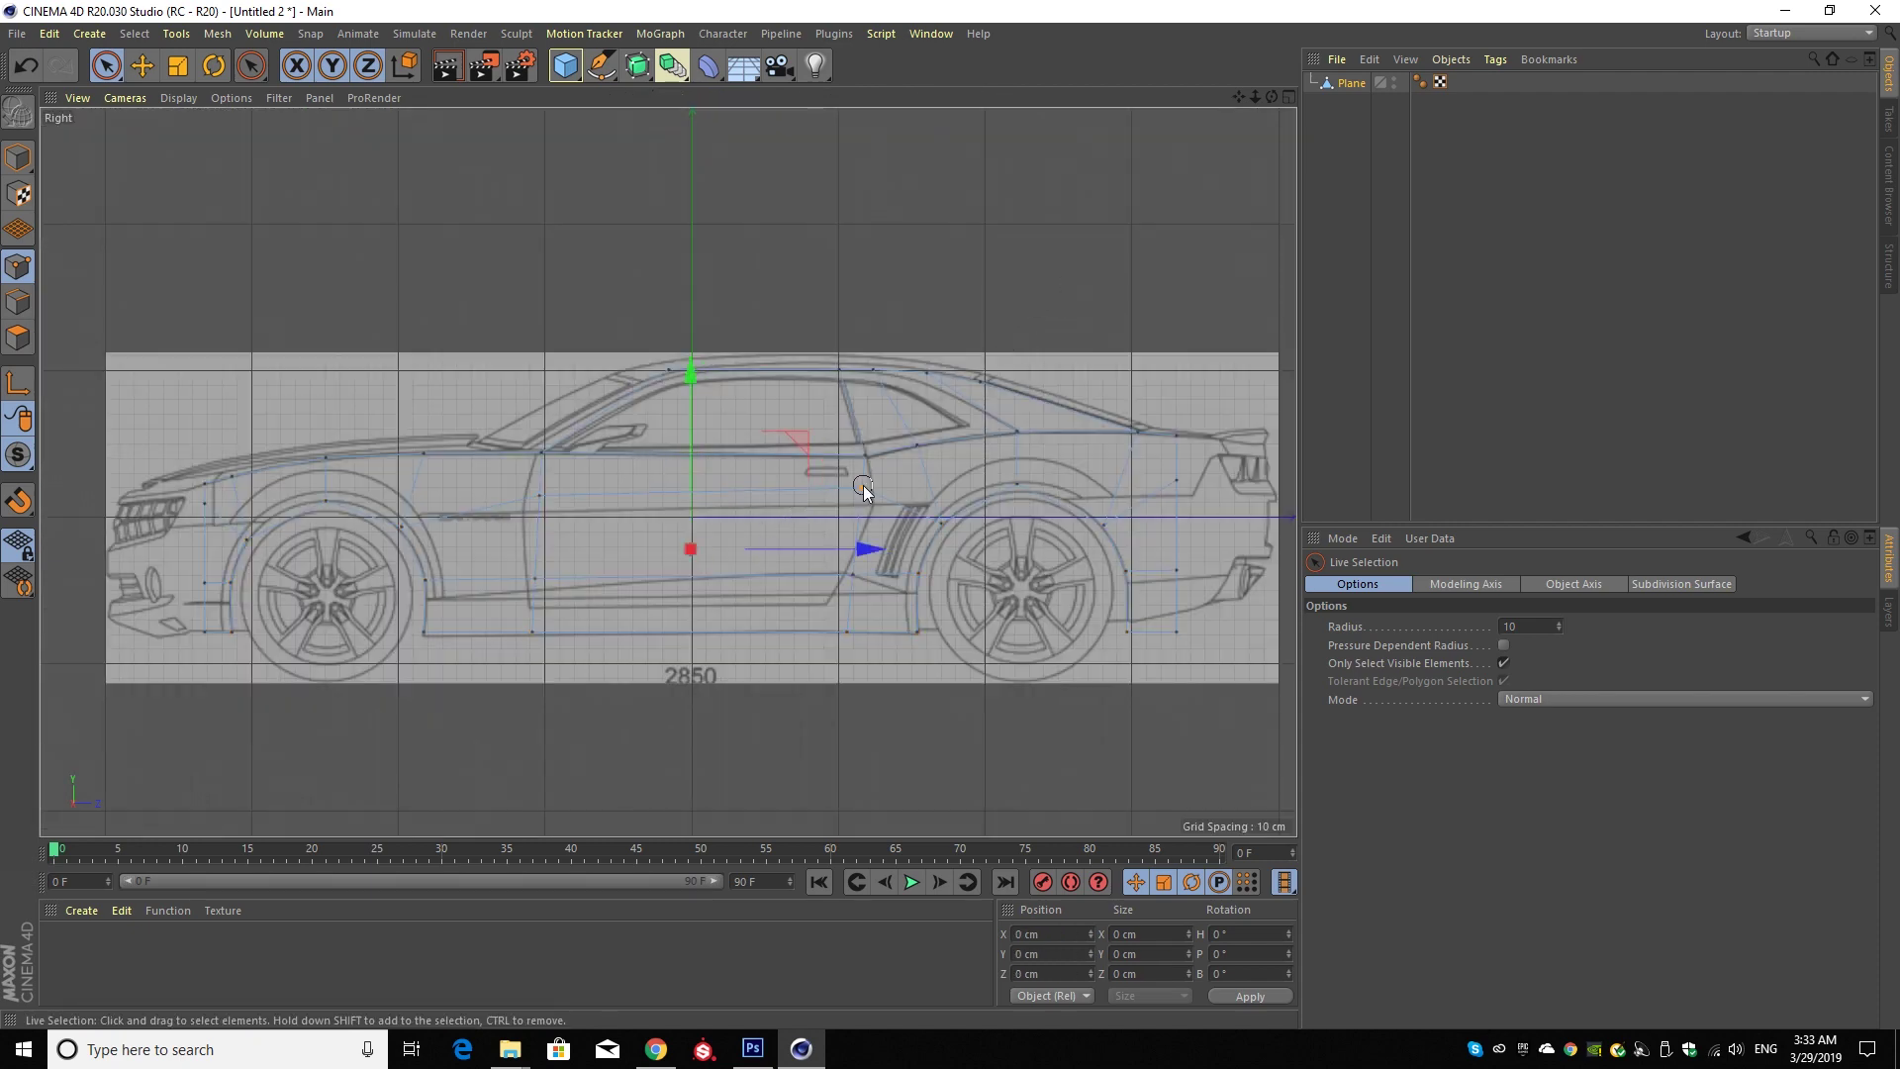
{"action": "left_click_drag", "start_coordinate": [701, 393], "coordinate": [700, 410]}
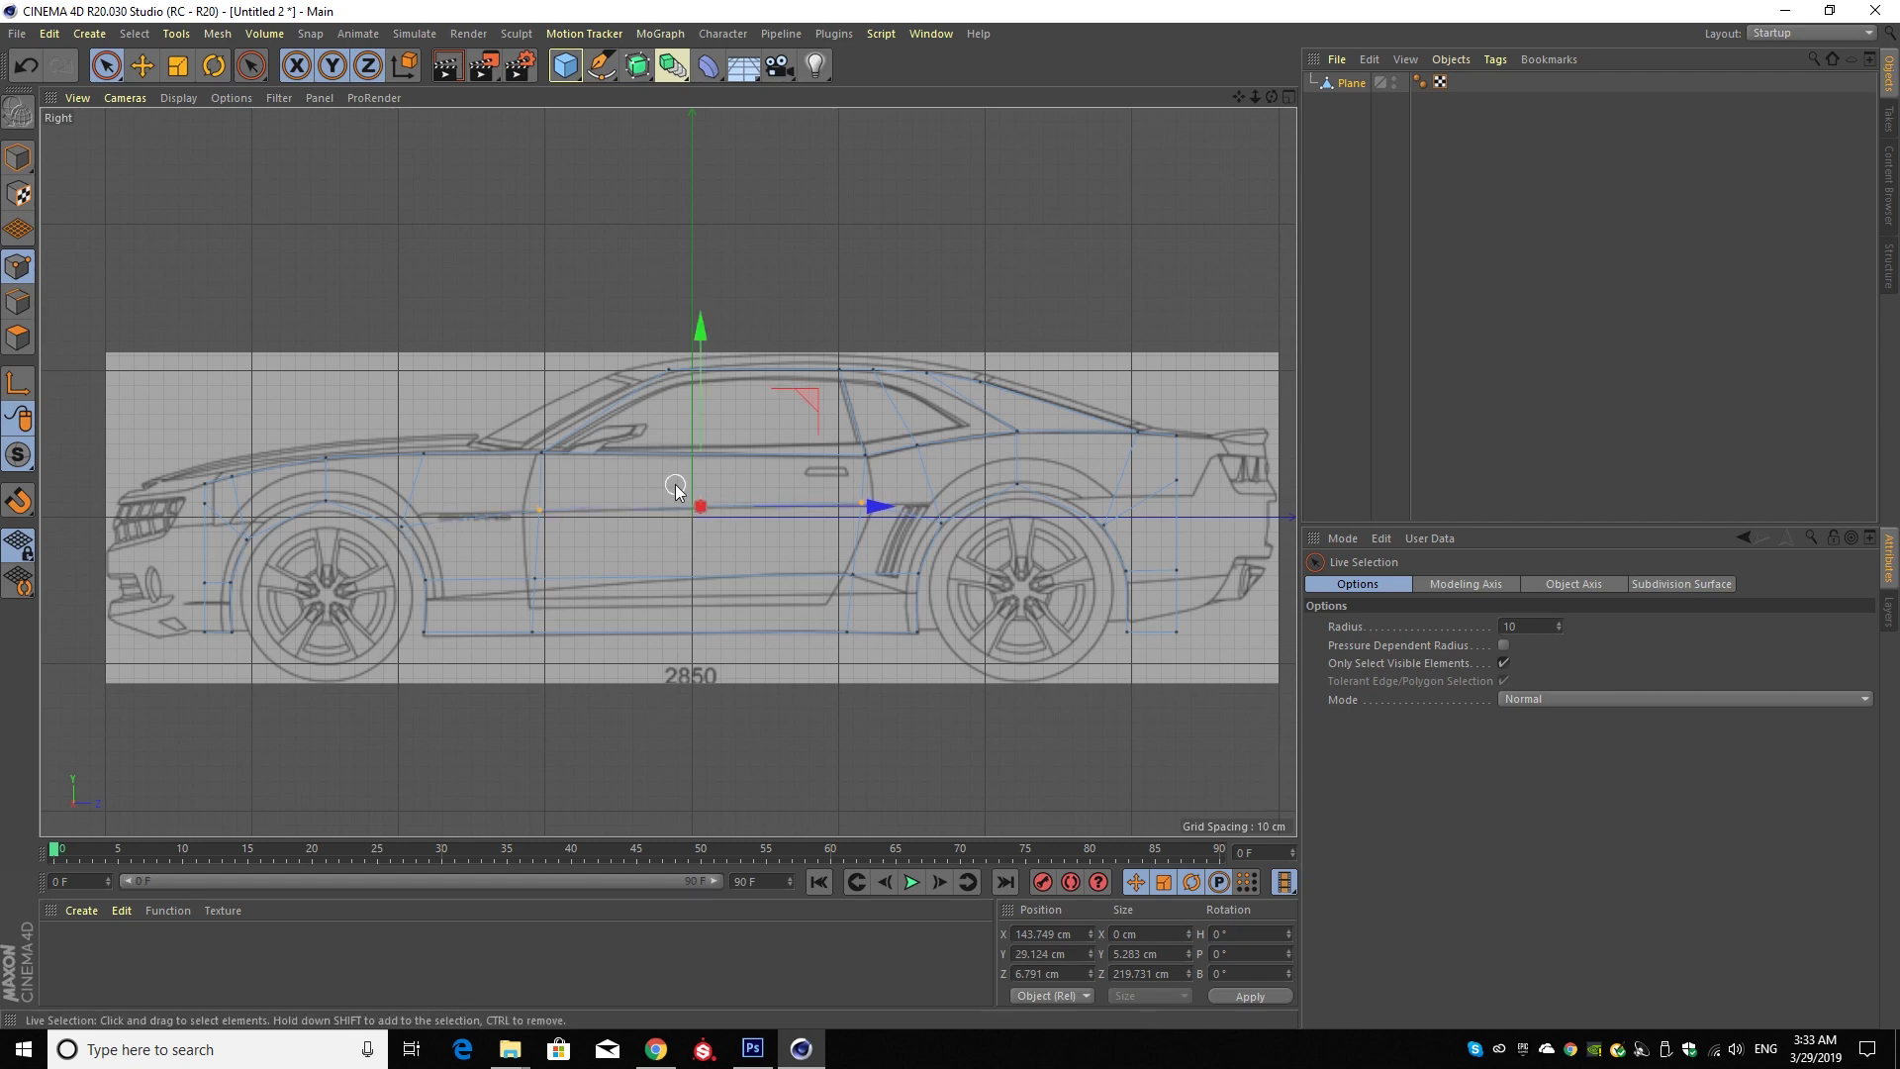
{"action": "left_click", "coordinate": [1289, 96]}
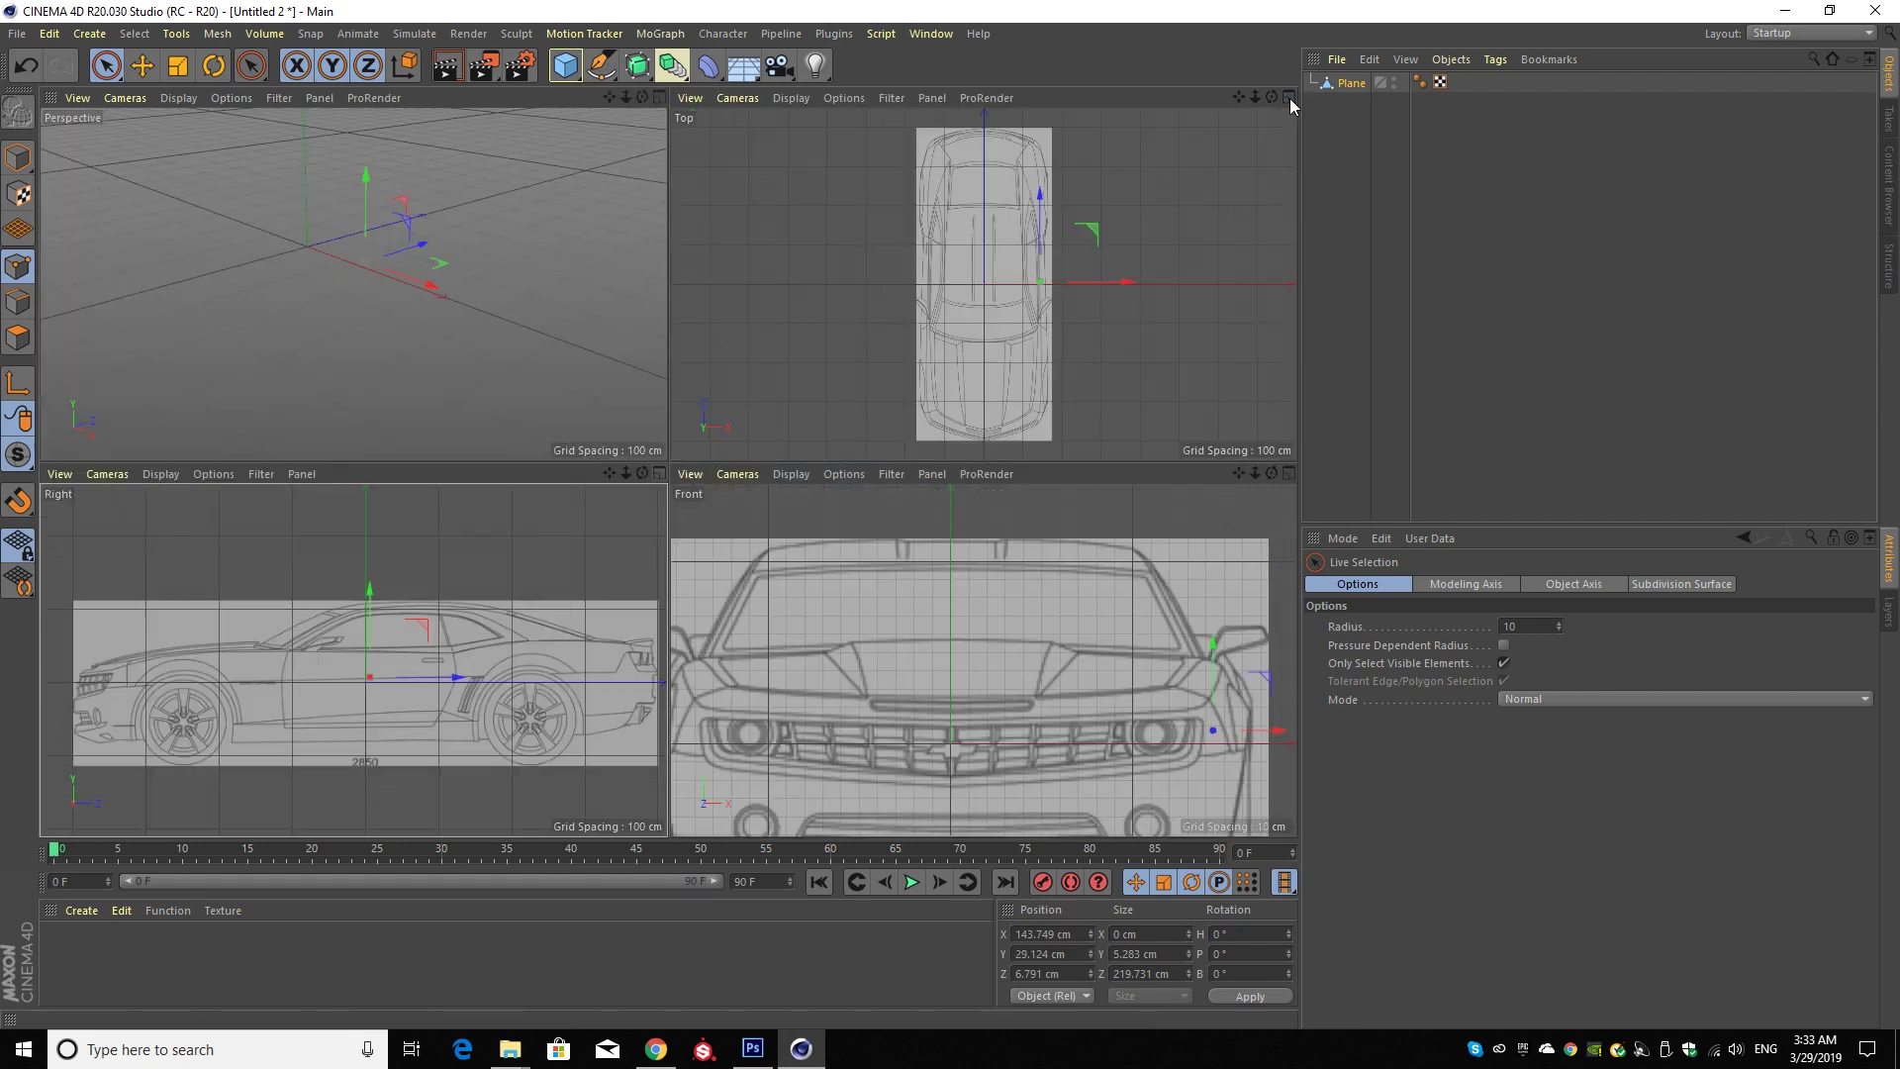
{"action": "left_click", "coordinate": [661, 98]}
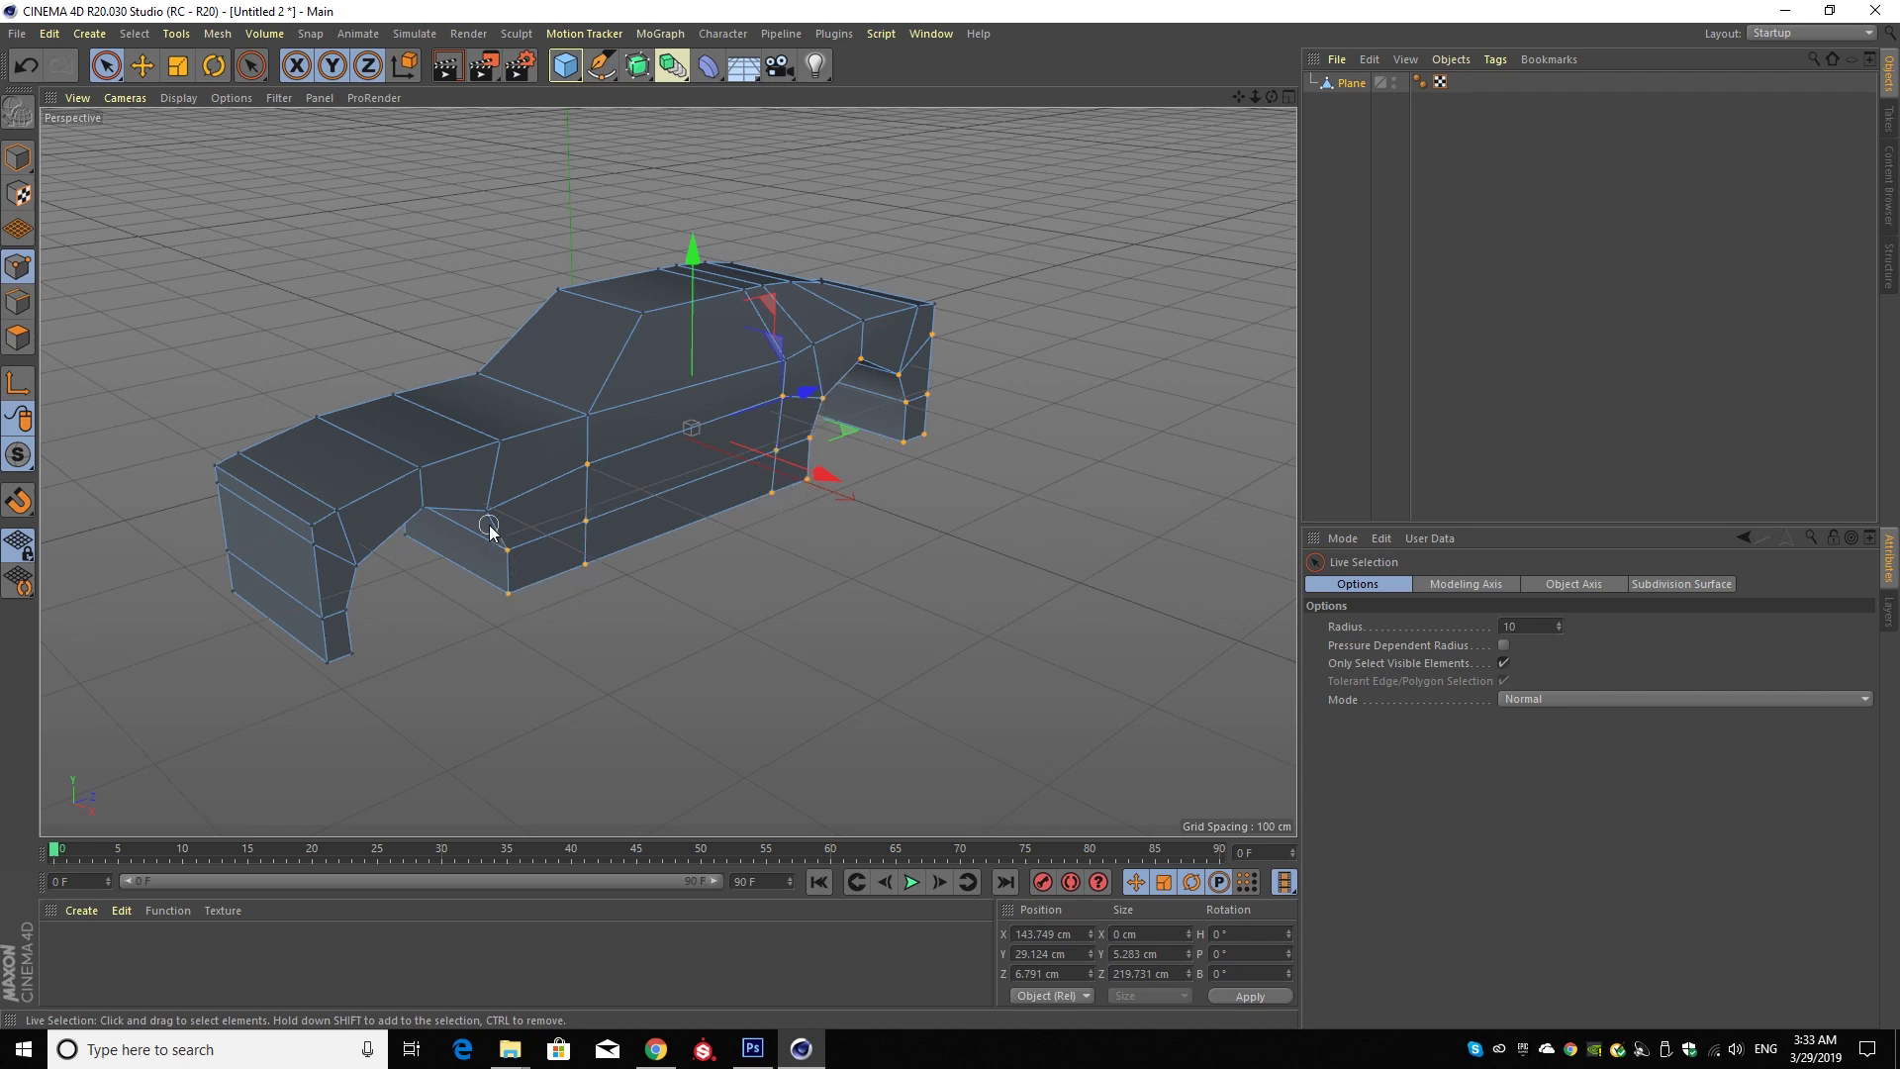
- Add the lower rear-arch points and shift the selection outward to X 166.525 cm
{"action": "left_click_drag", "start_coordinate": [350, 623], "coordinate": [355, 671], "text": "shift"}
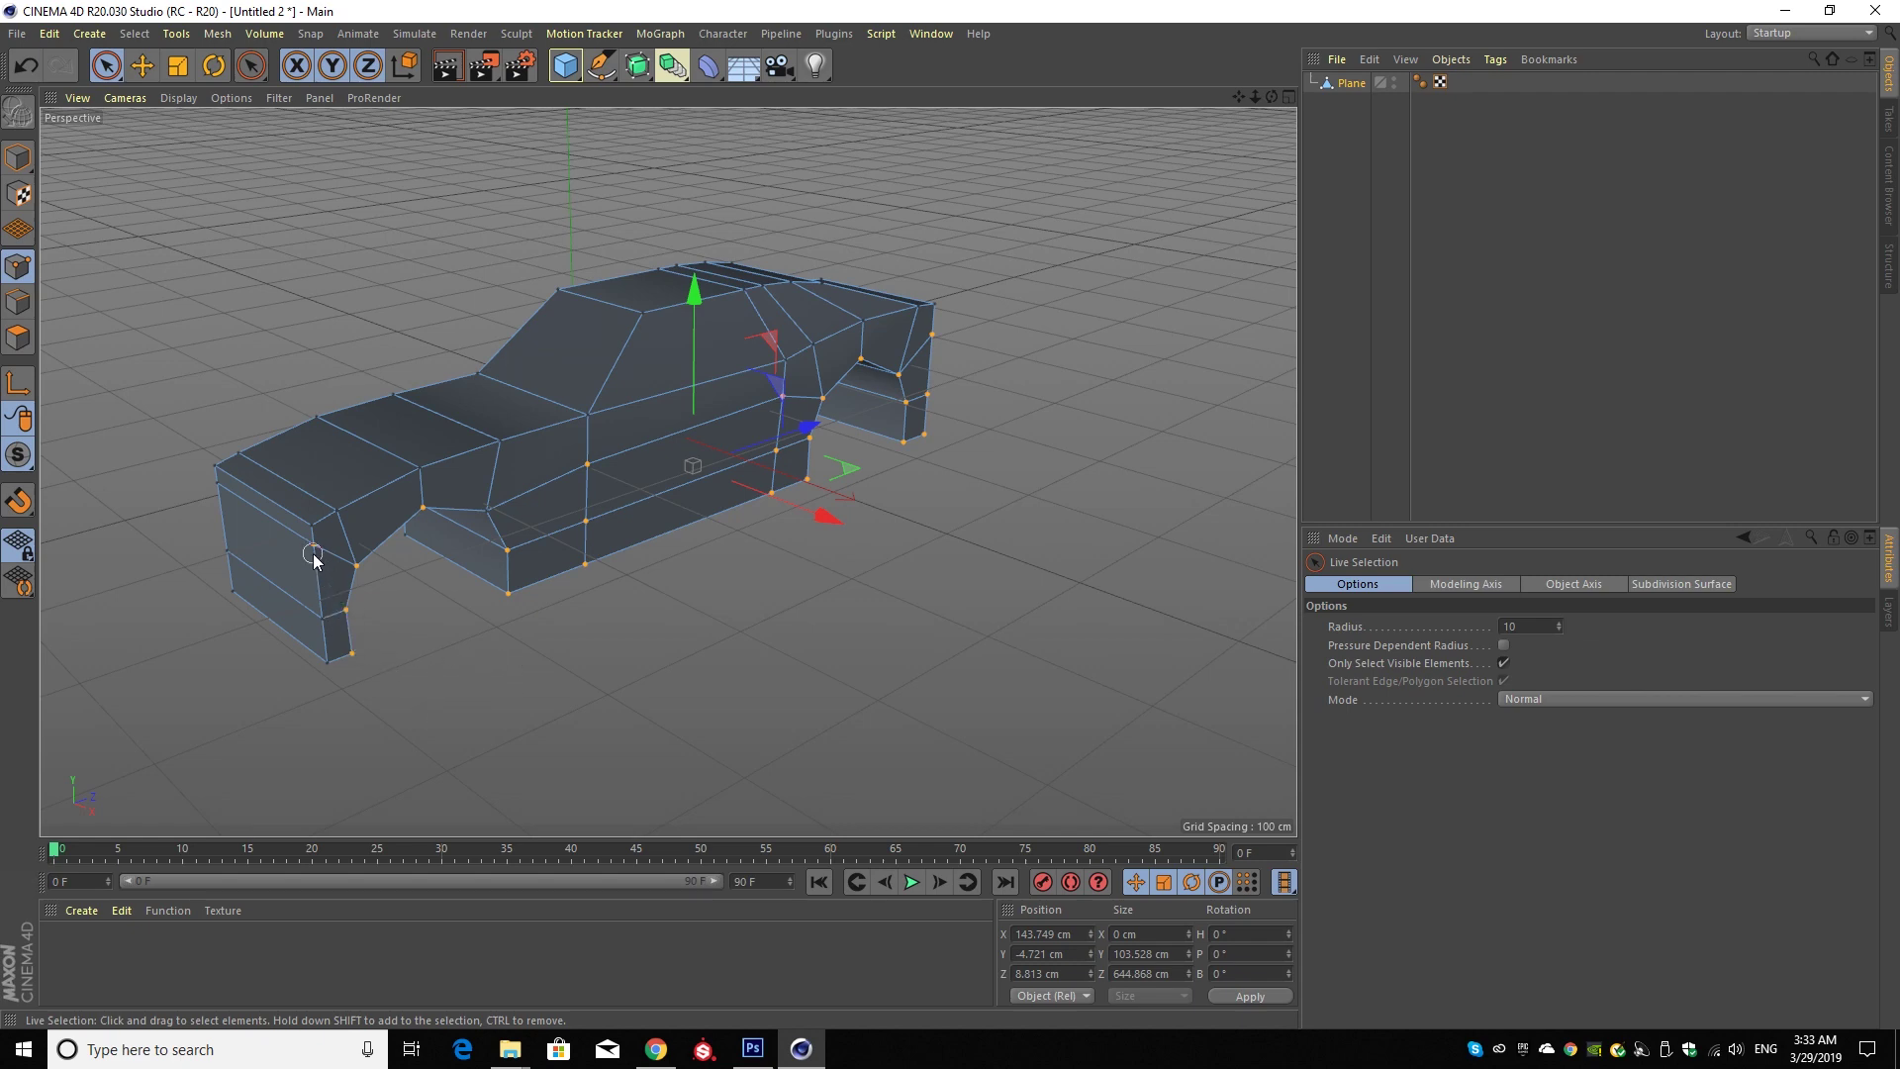
{"action": "left_click", "coordinate": [328, 673], "text": "shift"}
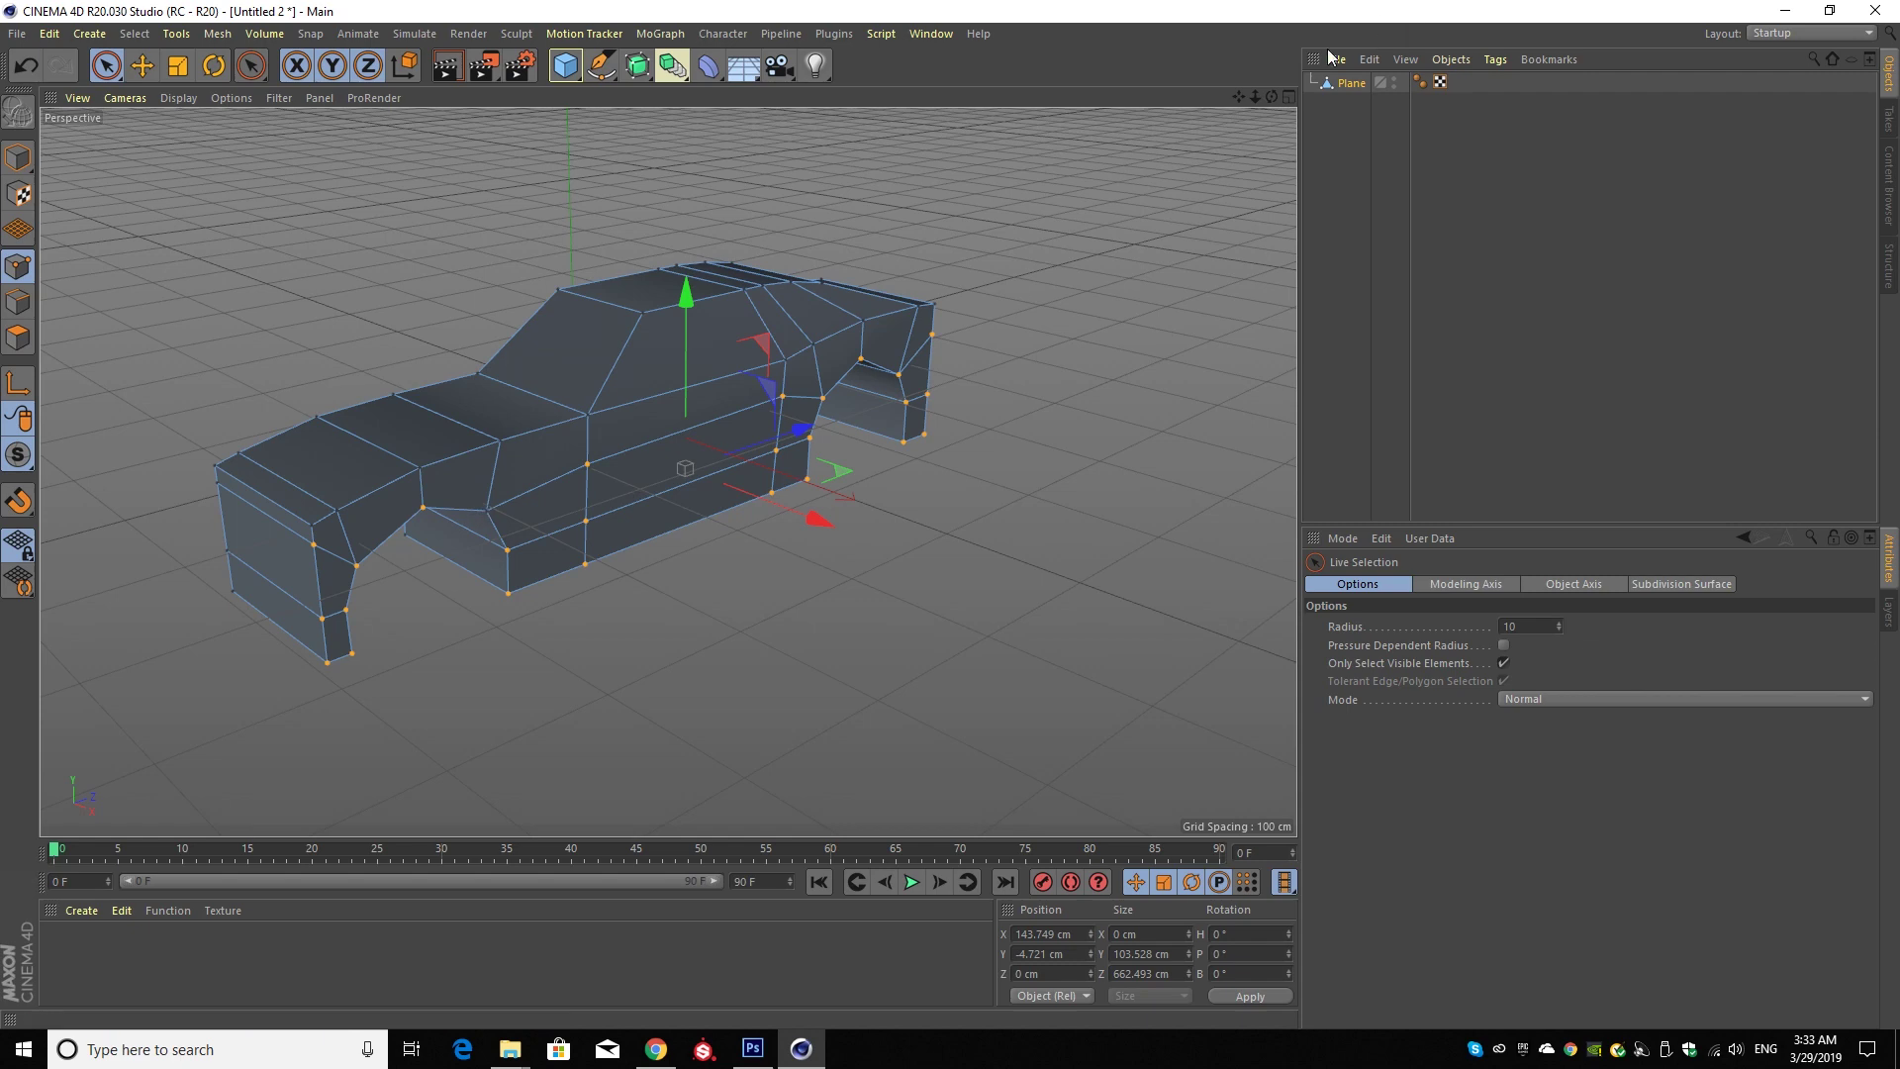
{"action": "left_click_drag", "start_coordinate": [1273, 100], "coordinate": [1274, 100]}
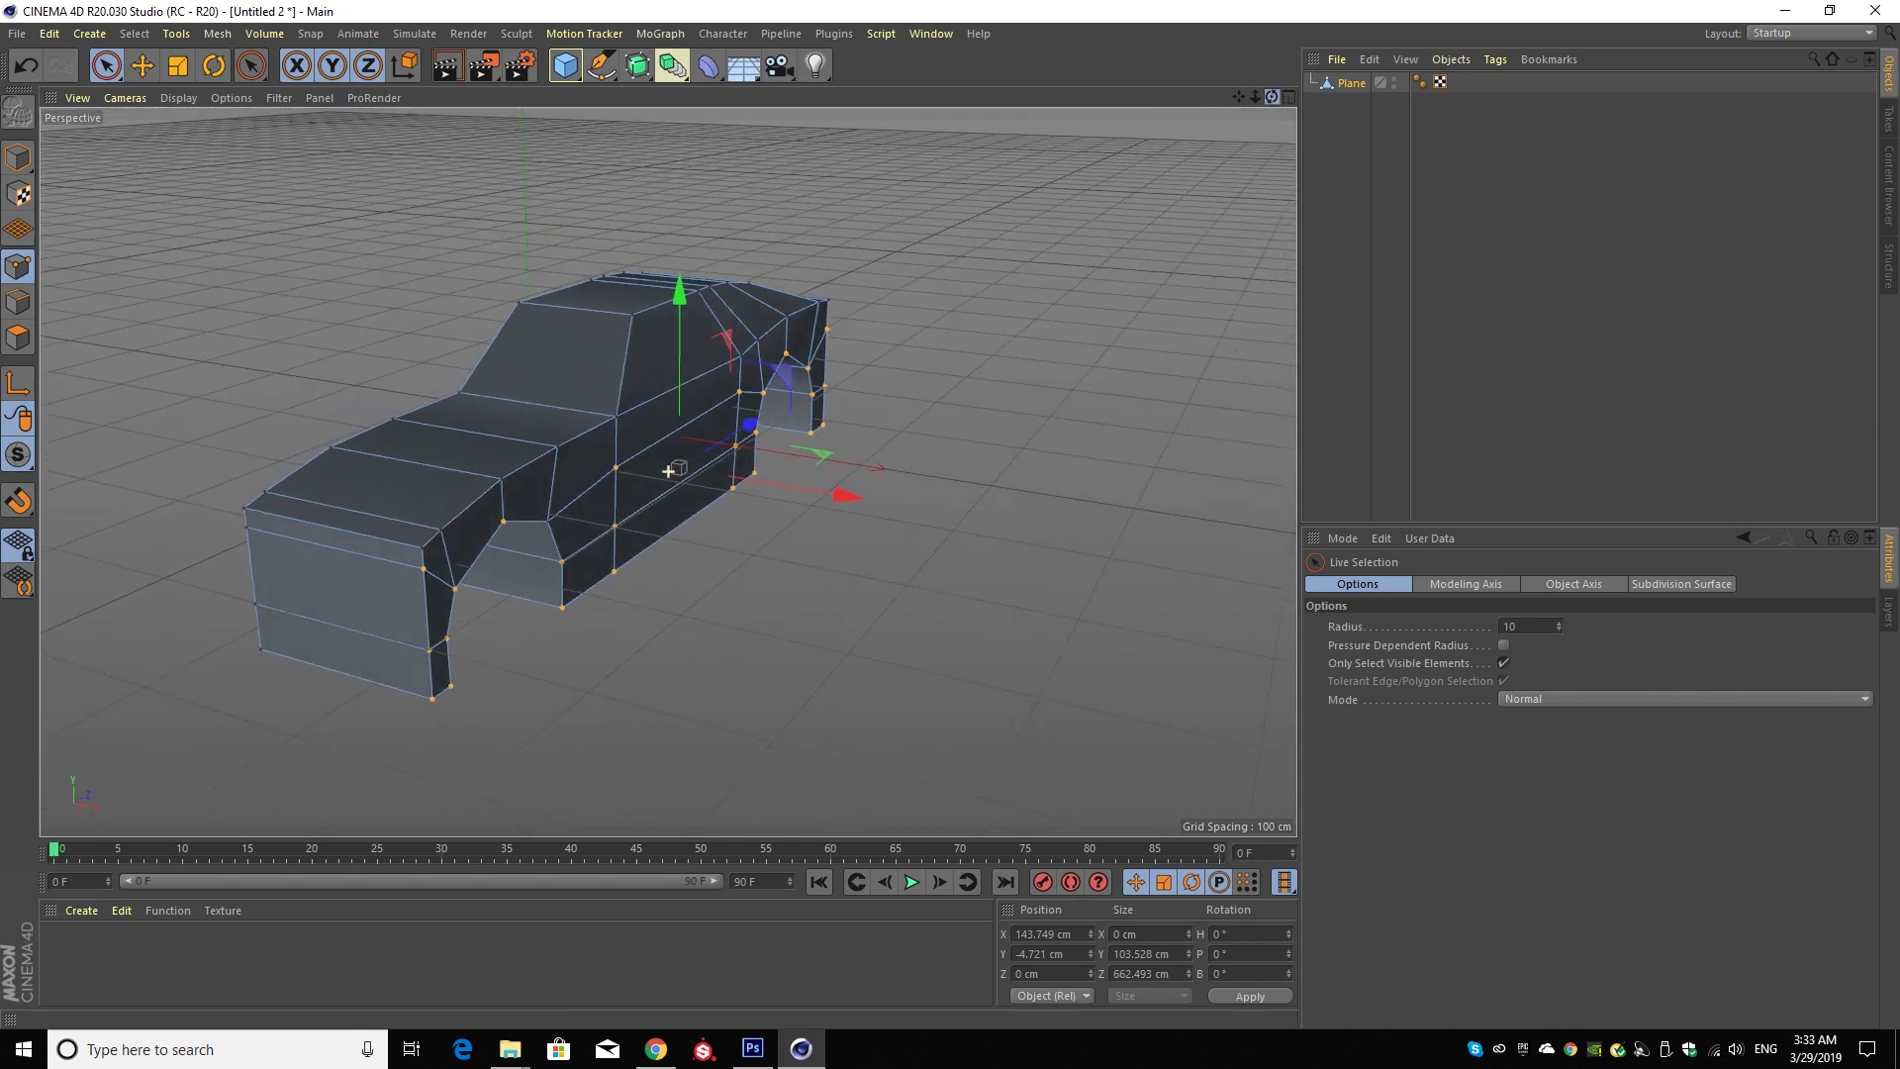
{"action": "left_click", "coordinate": [1289, 98]}
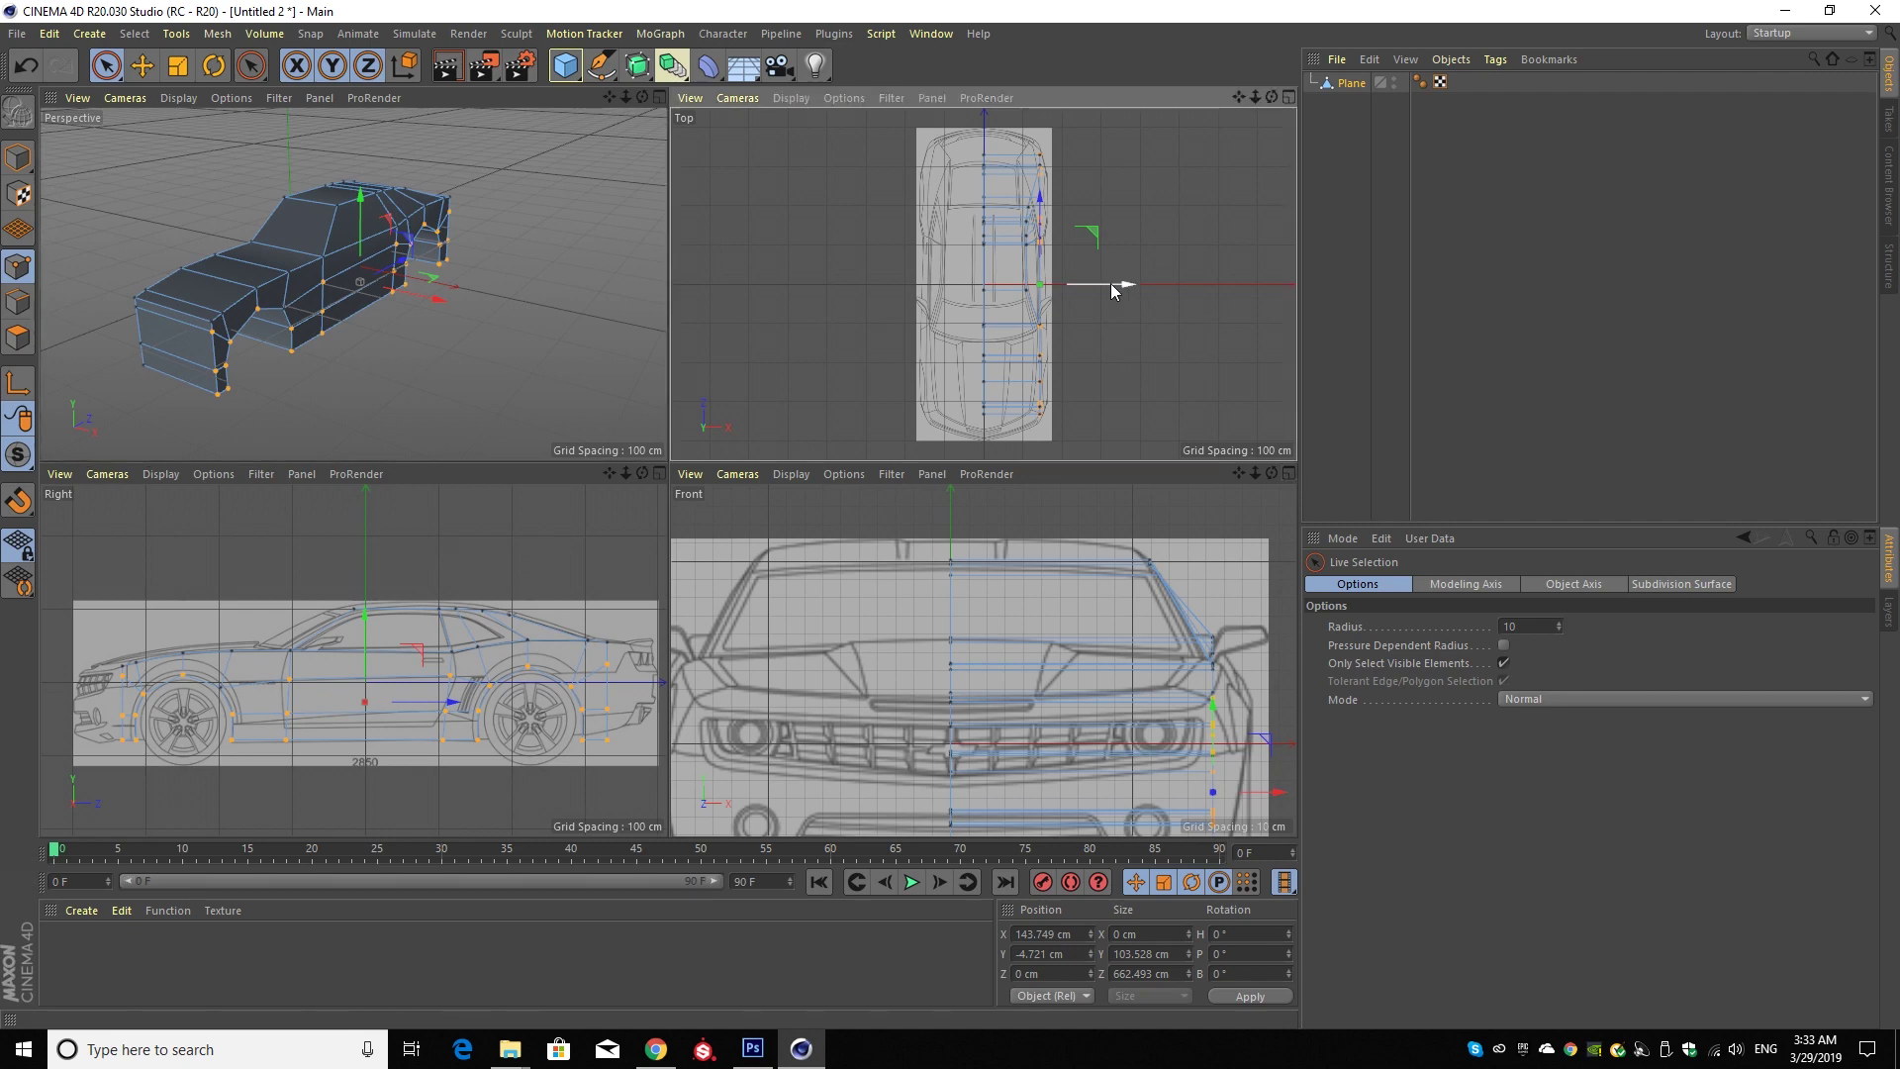
{"action": "left_click_drag", "start_coordinate": [1113, 290], "coordinate": [1122, 285]}
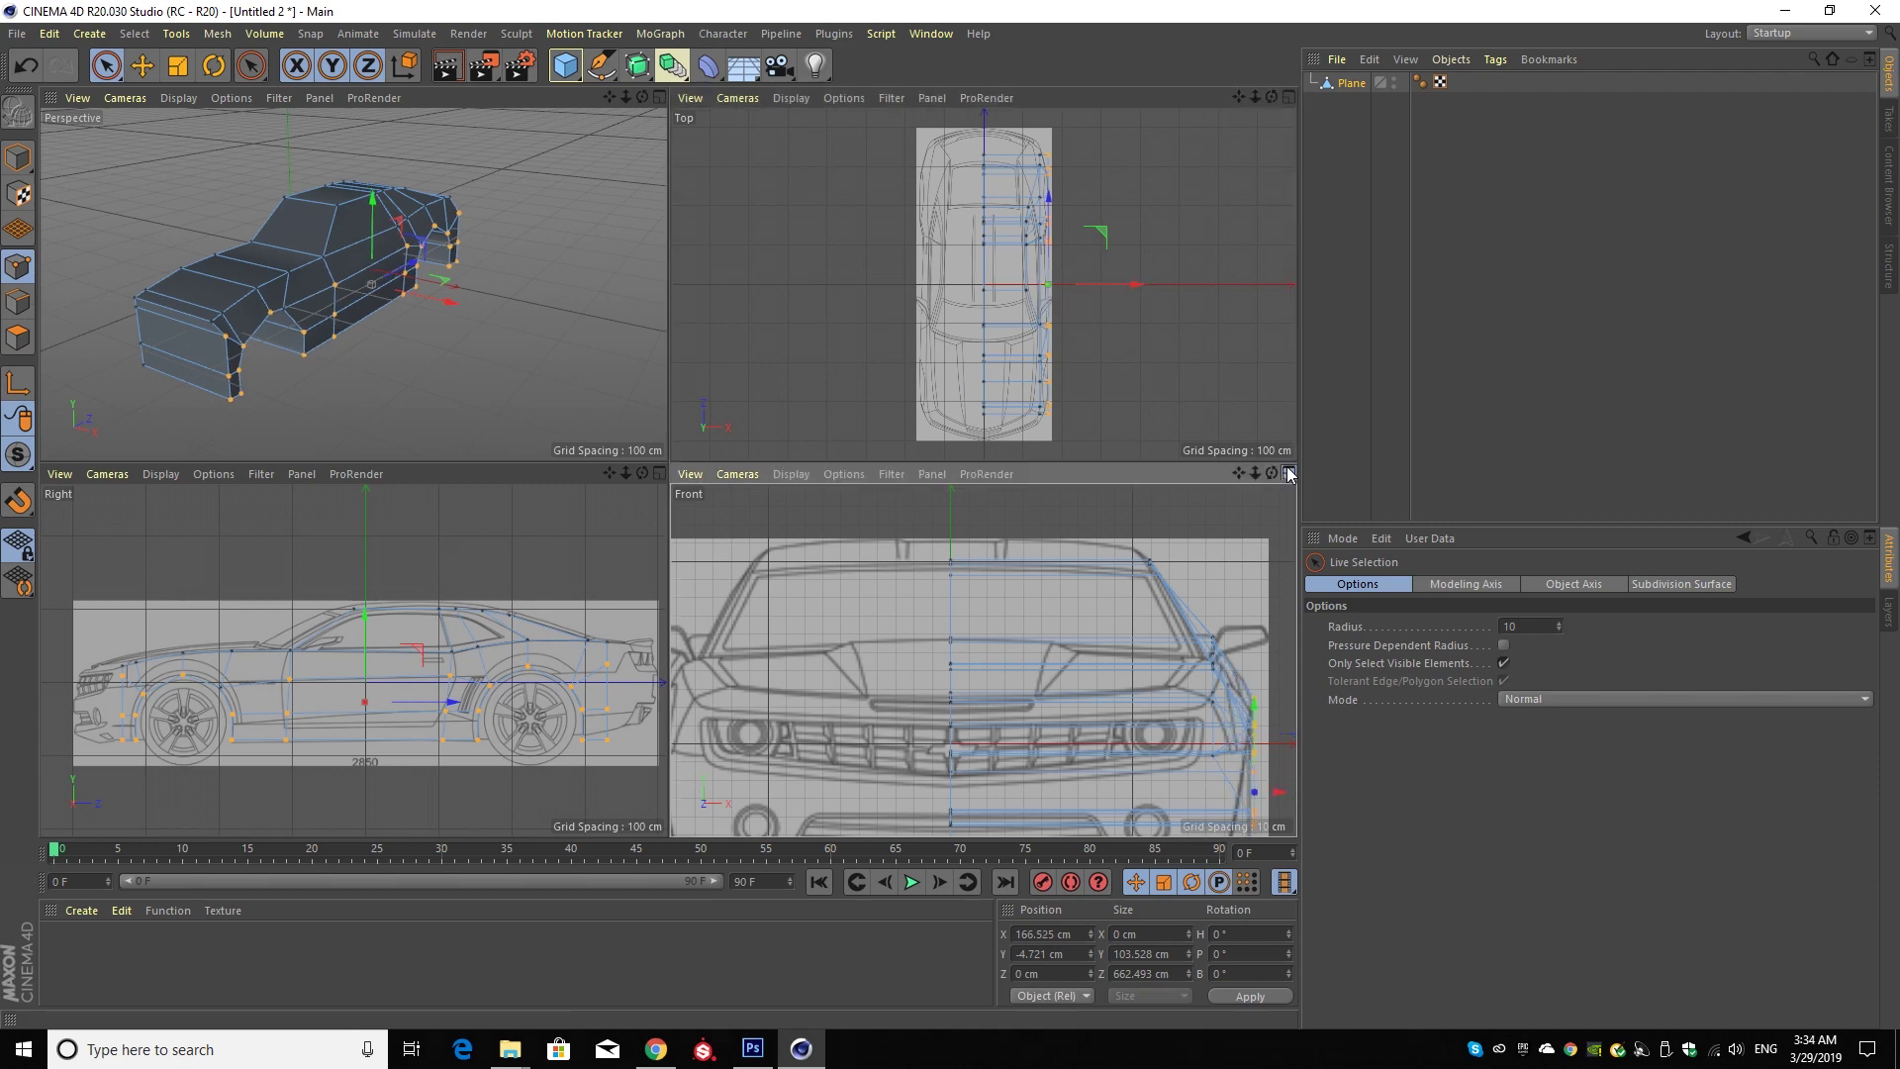
- In the Front view, pull the bottom corner point inward to the bumper outline near X 142.480 cm
{"action": "left_click", "coordinate": [1287, 473]}
{"action": "scroll", "coordinate": [1237, 755], "scroll_direction": "up", "scroll_amount": 1}
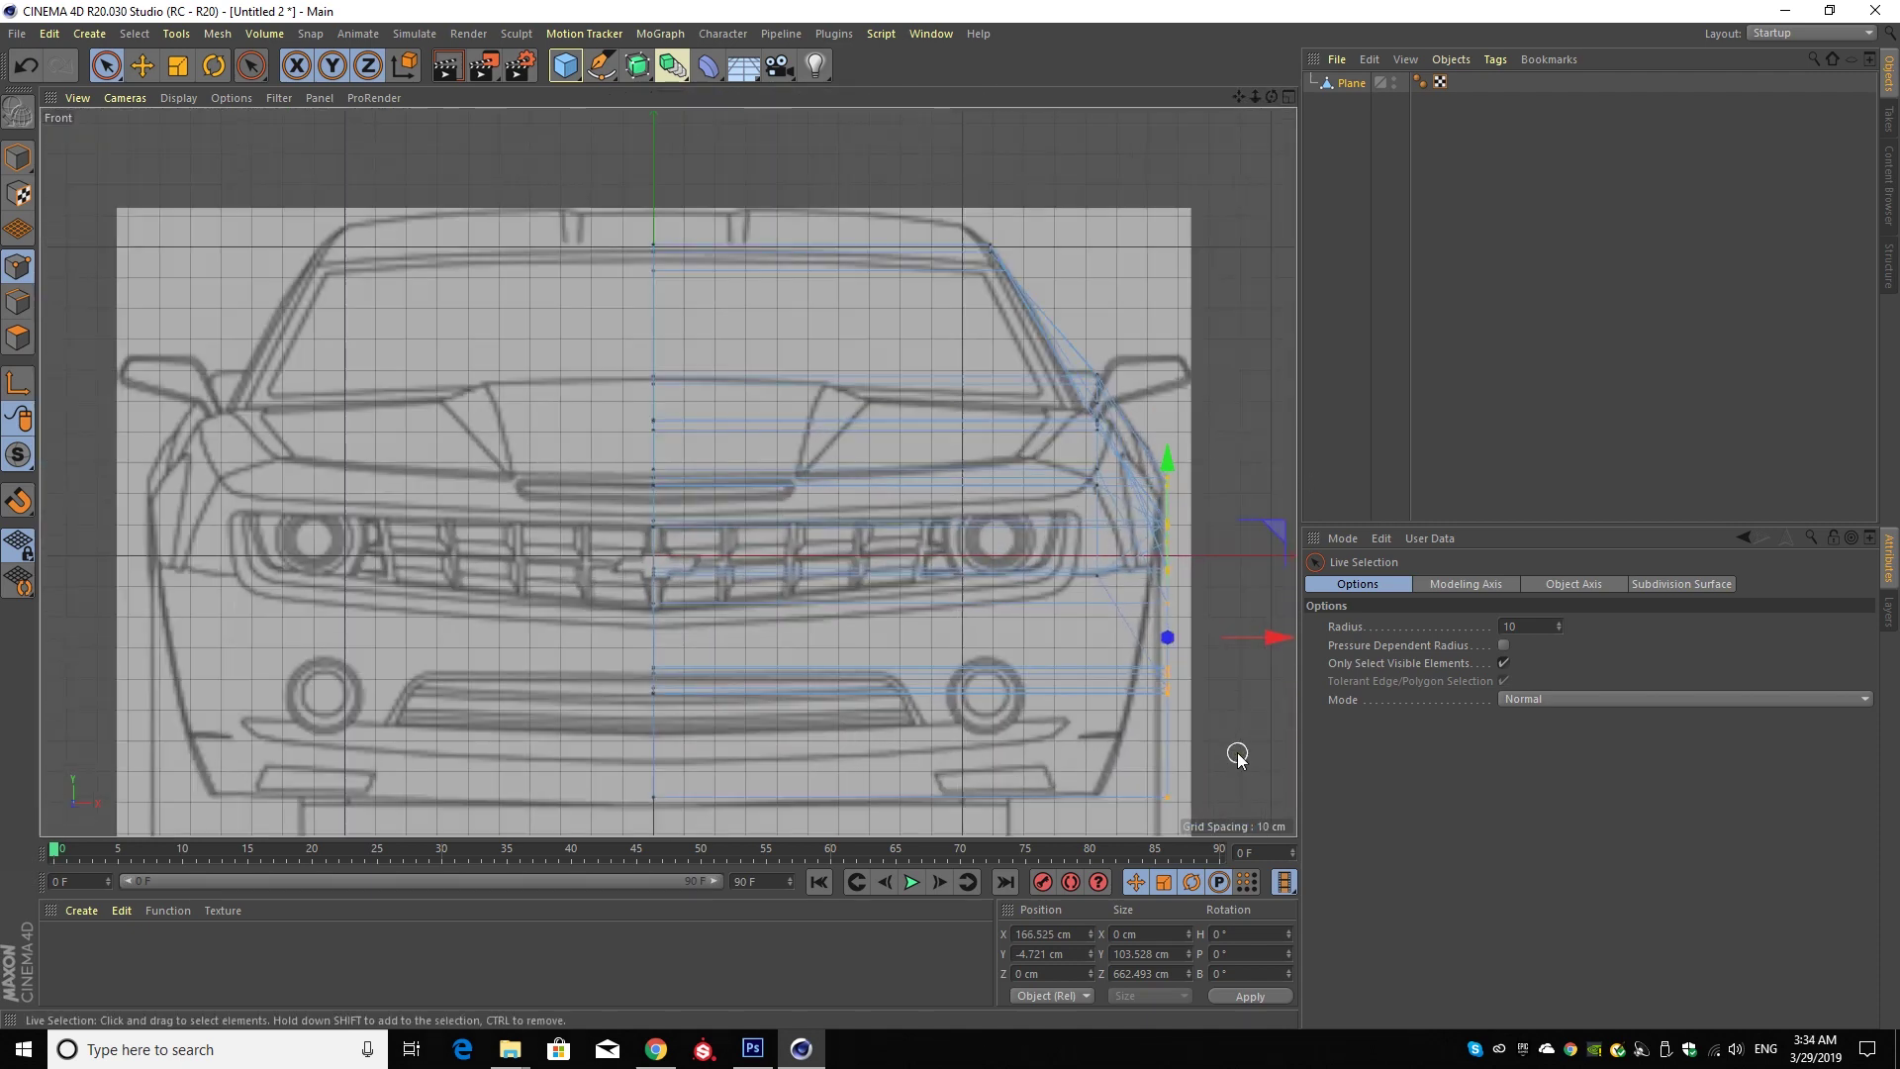
{"action": "left_click", "coordinate": [1172, 672]}
{"action": "left_click", "coordinate": [1168, 797]}
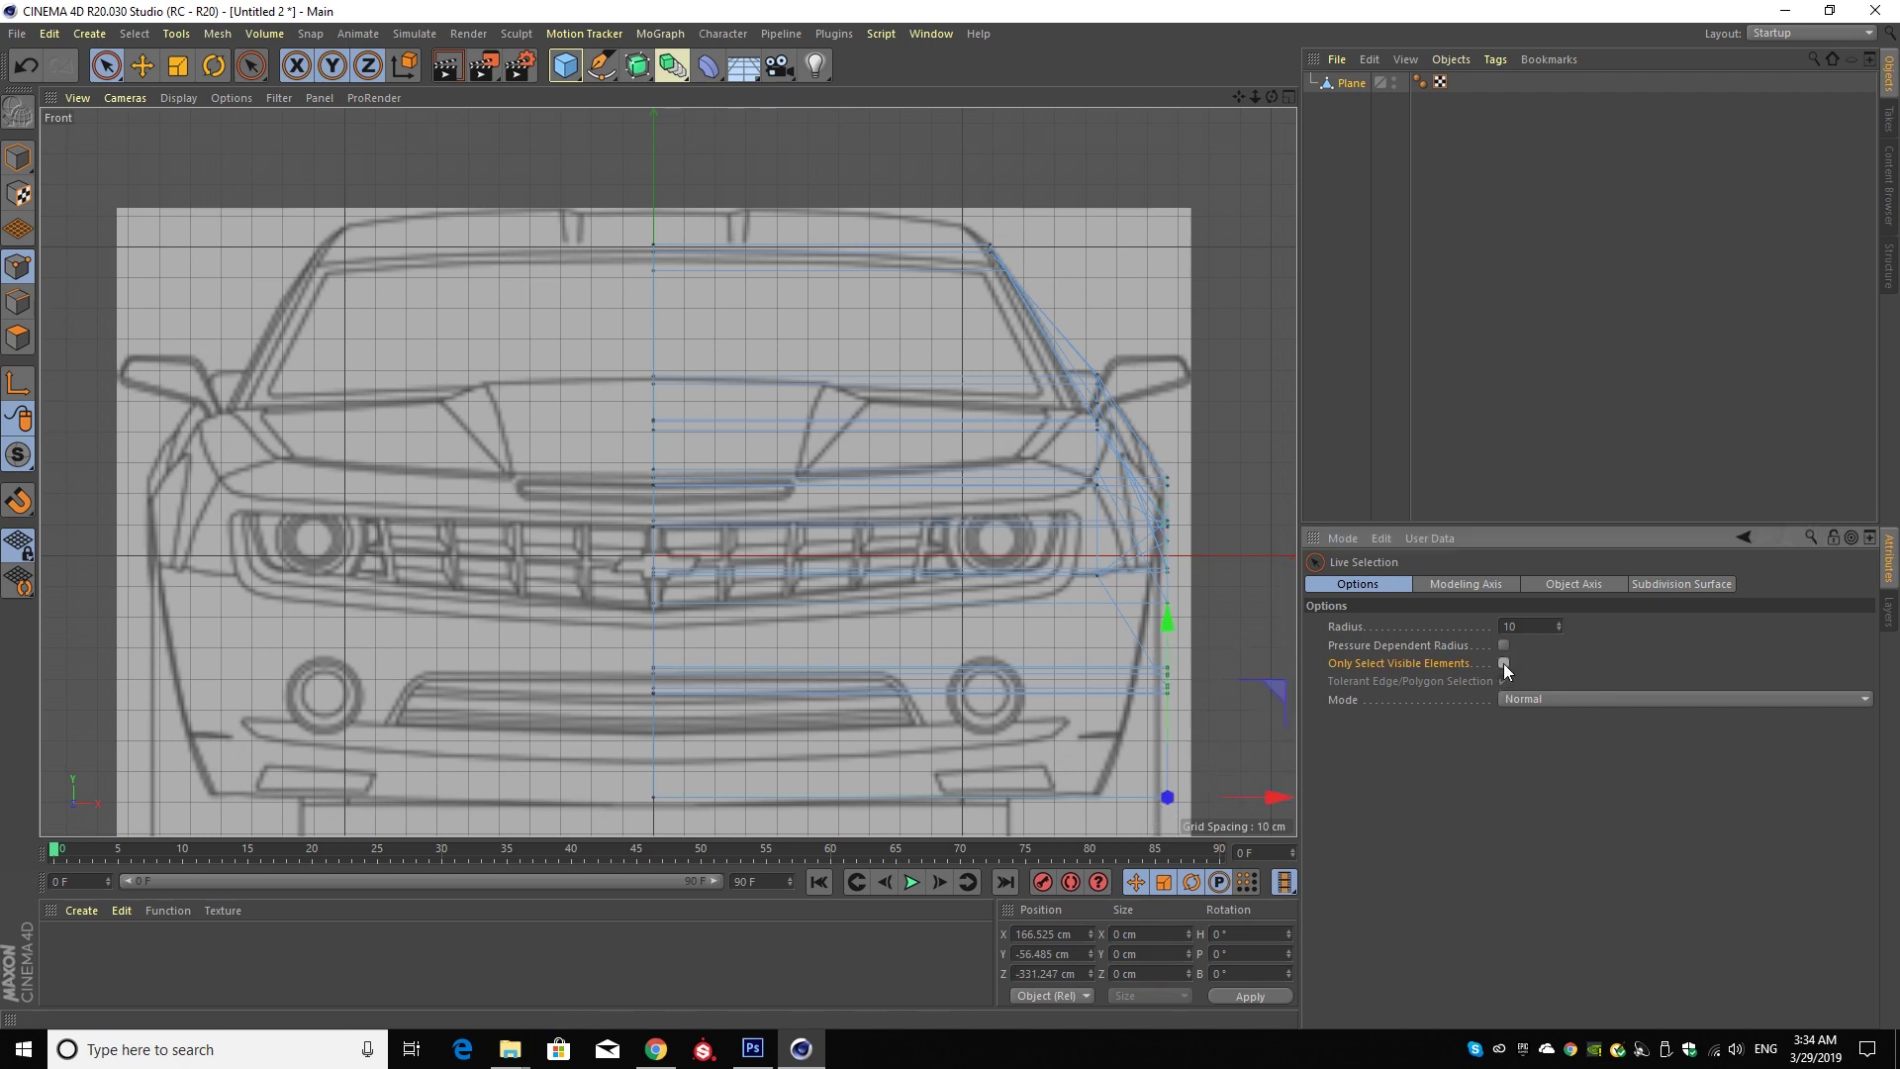
{"action": "left_click_drag", "start_coordinate": [1277, 796], "coordinate": [1205, 797]}
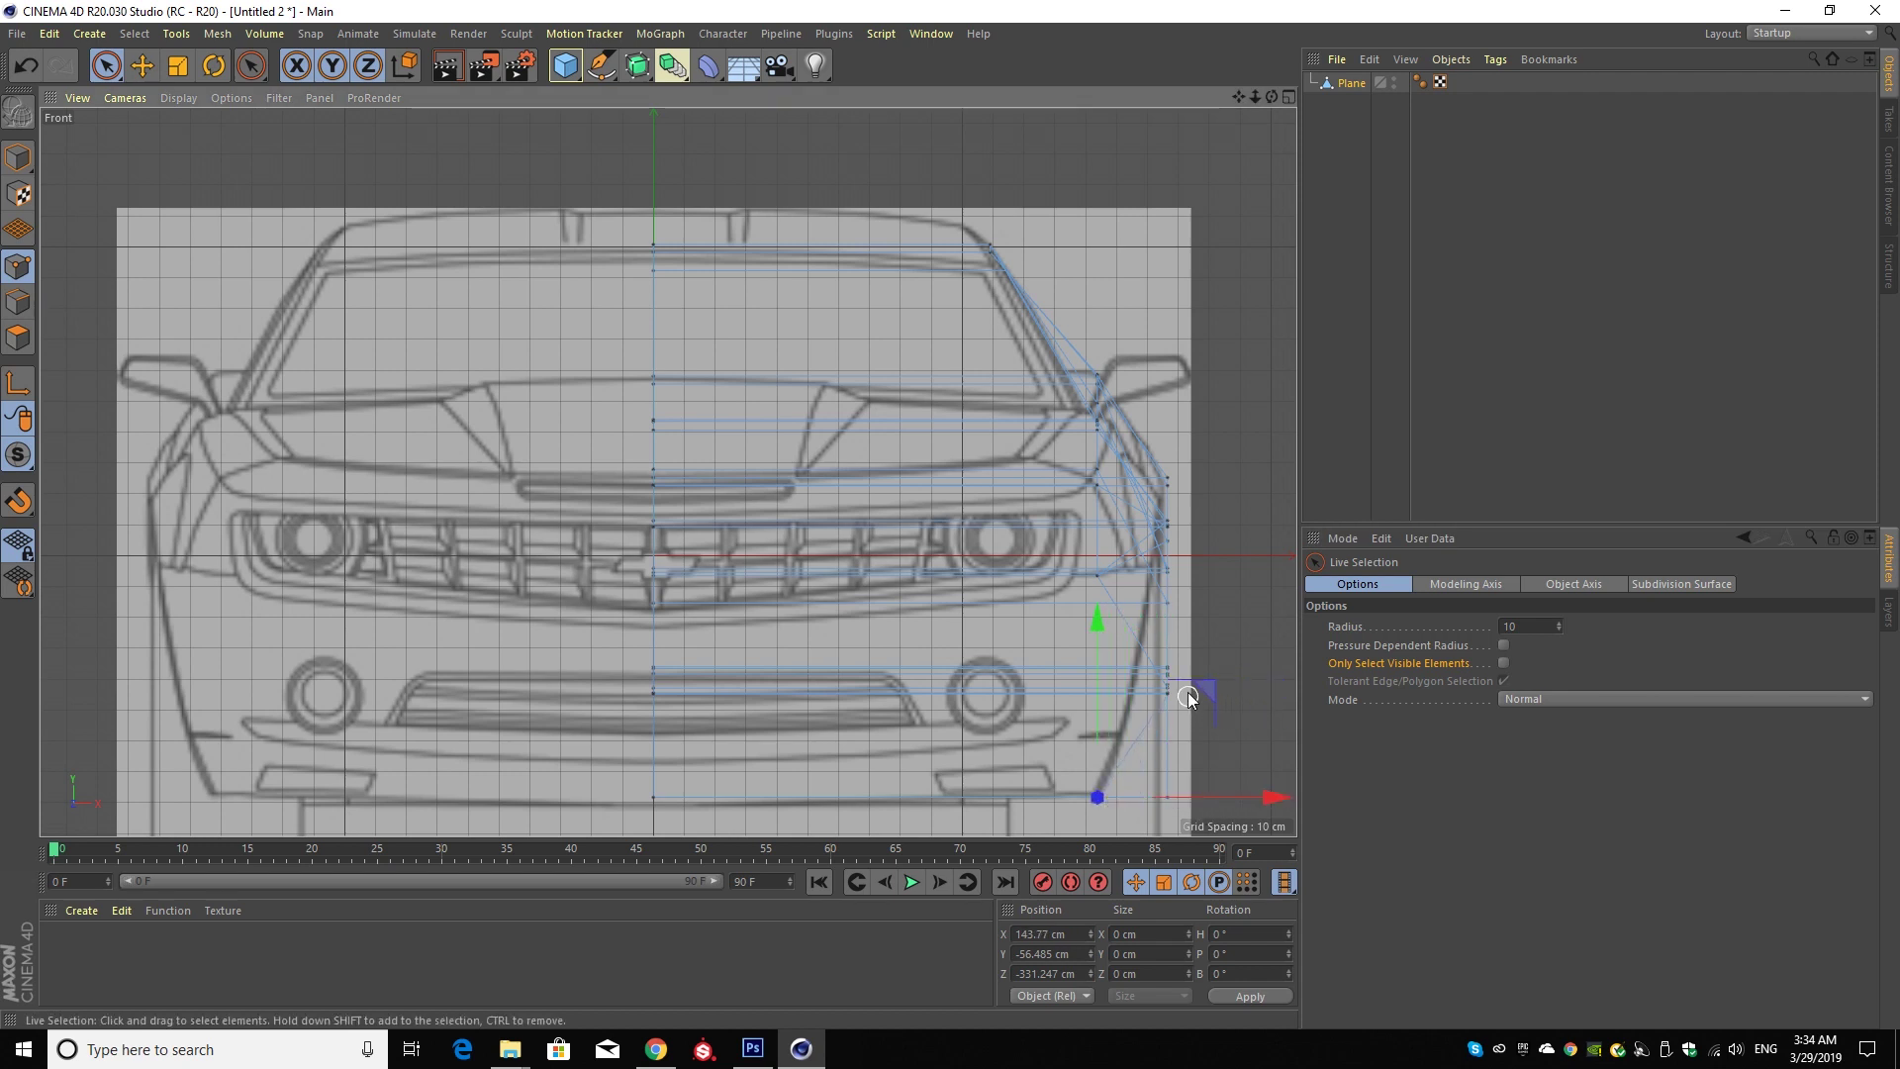
{"action": "key", "text": "ctrl+z"}
{"action": "key", "text": "ctrl+y"}
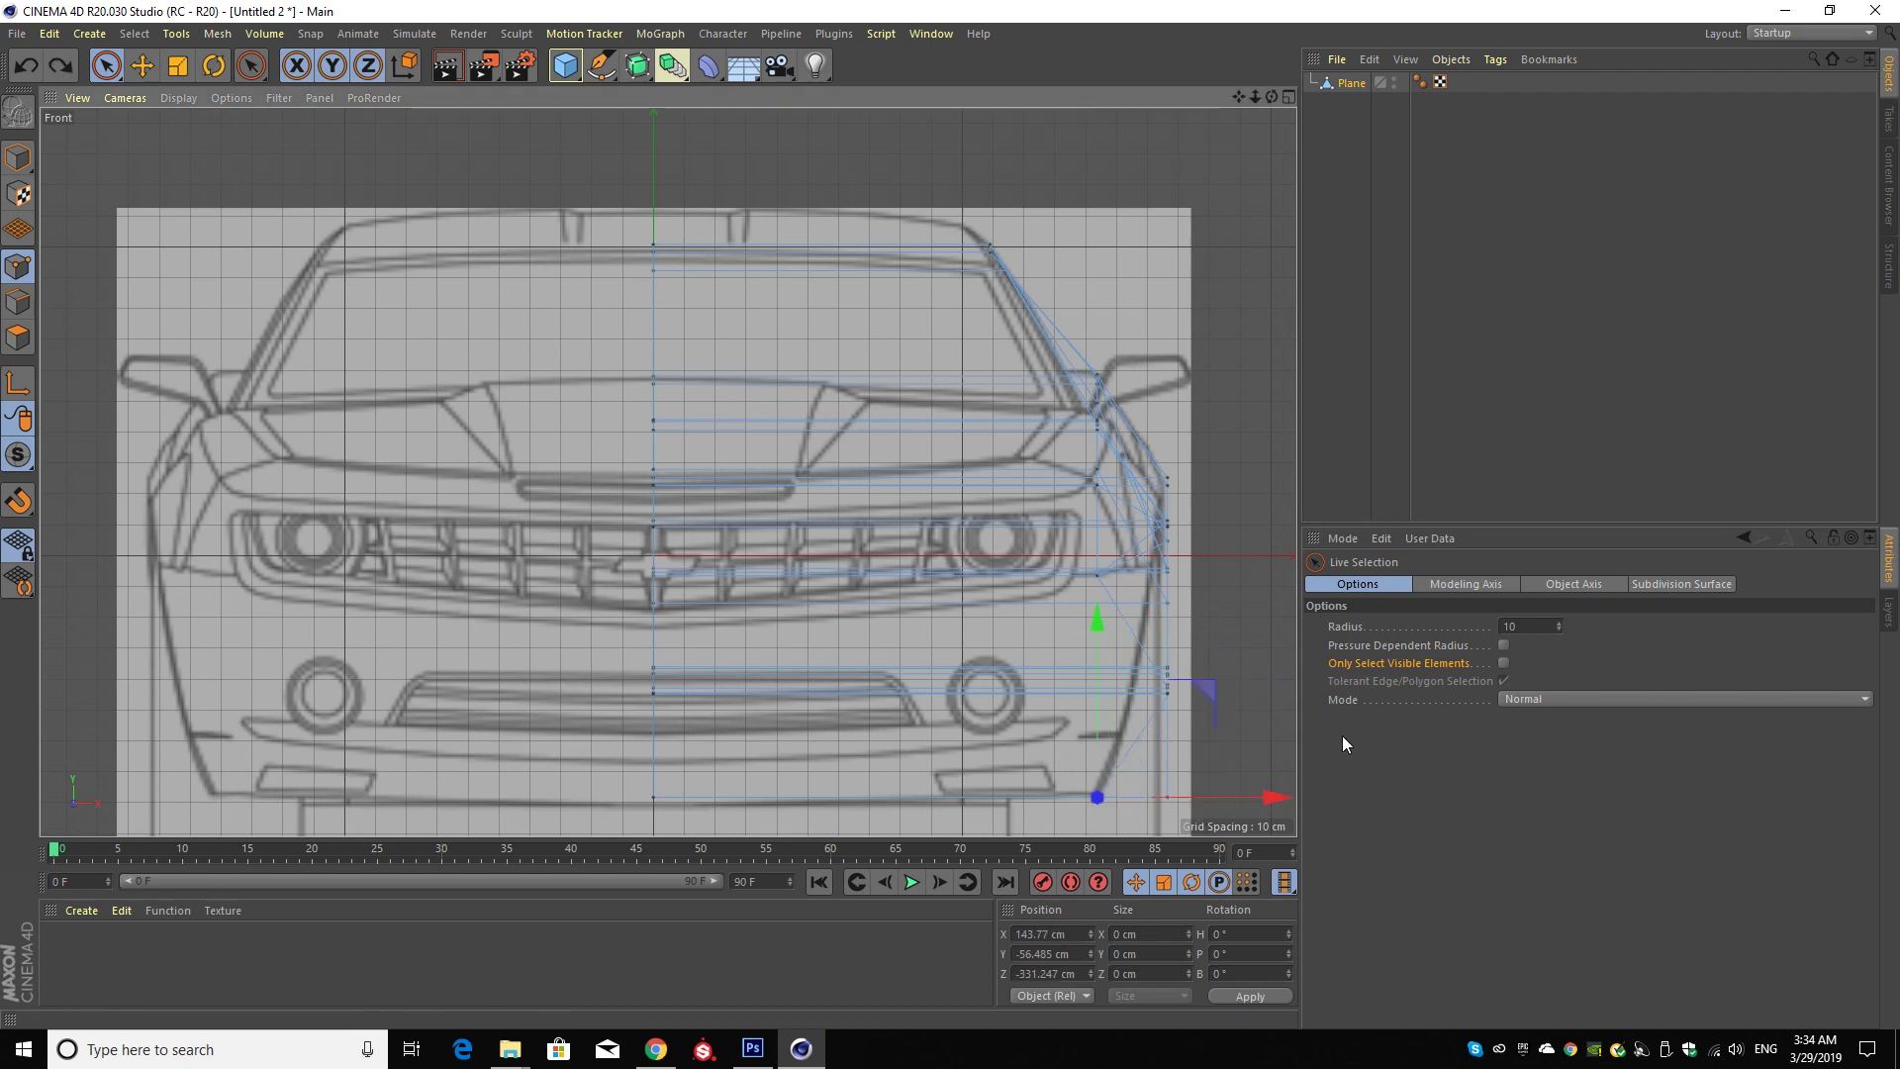
{"action": "key", "text": "ctrl+z"}
{"action": "left_click", "coordinate": [1168, 799]}
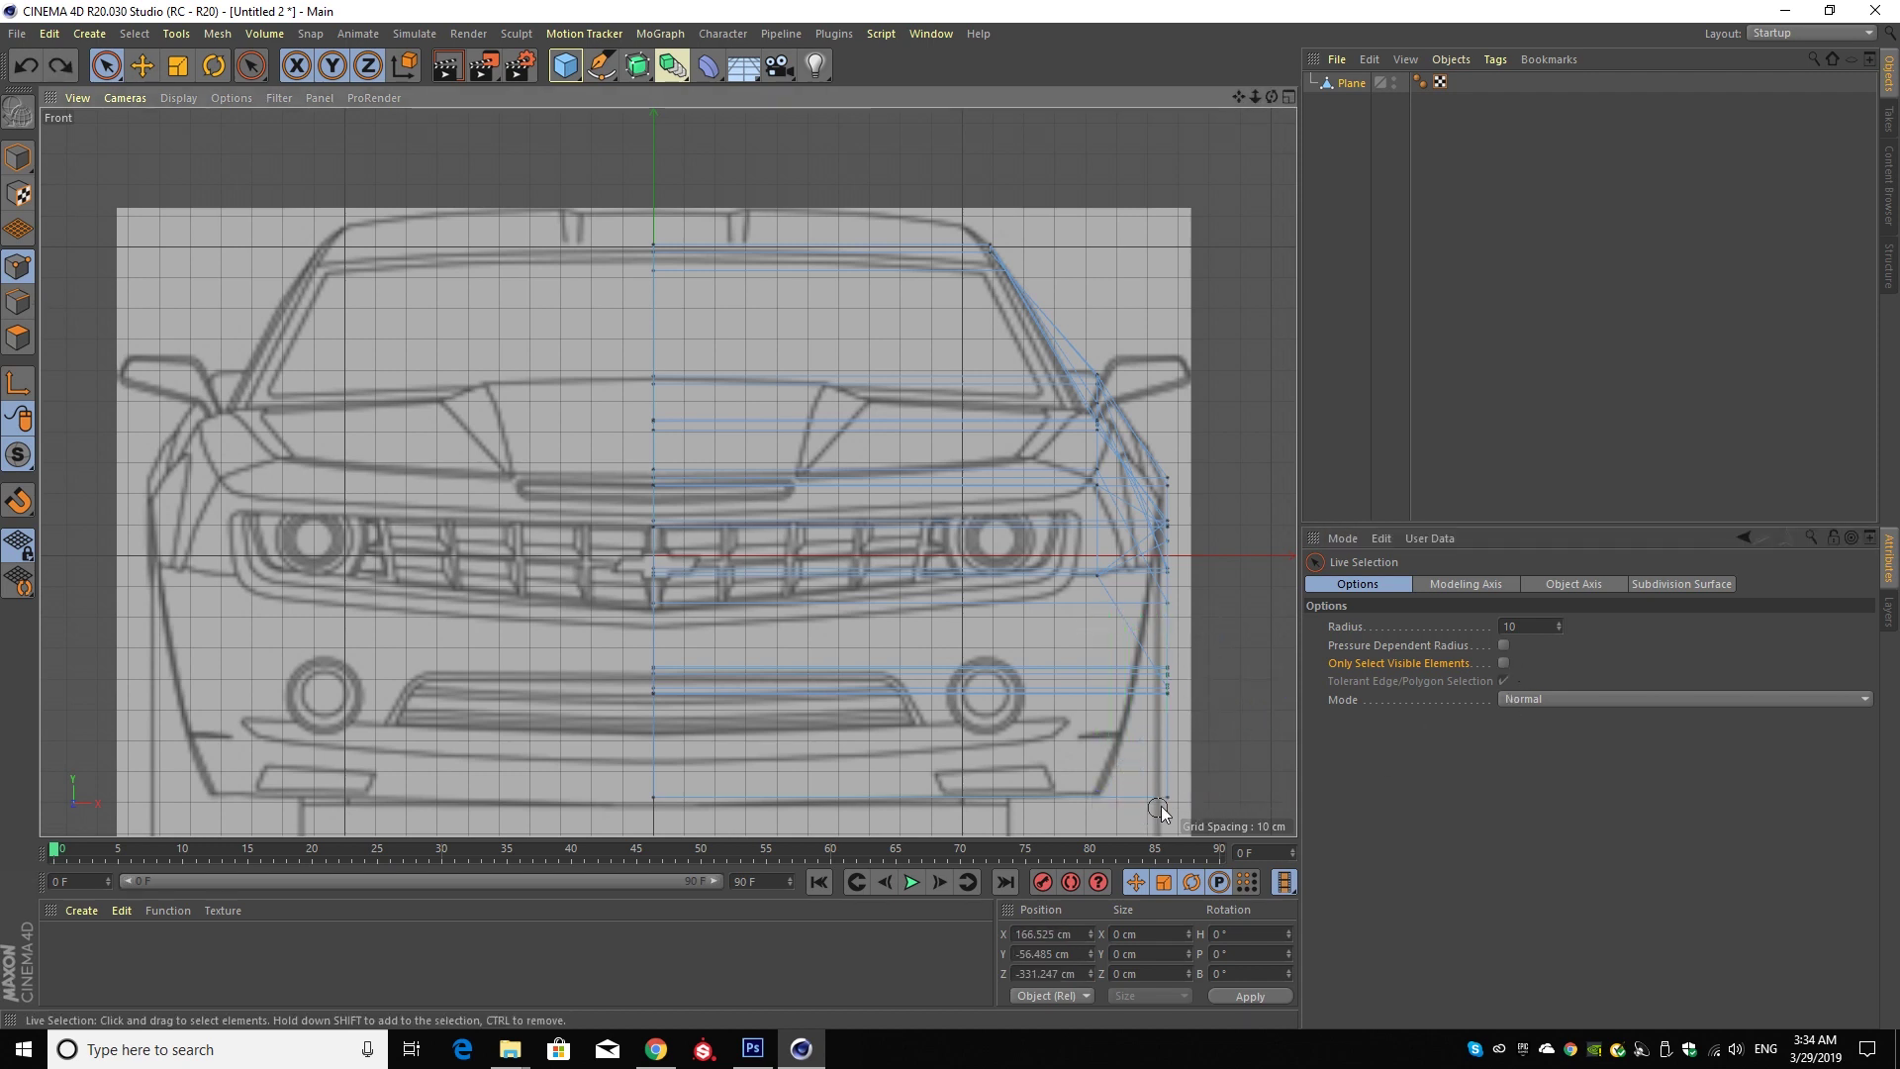
{"action": "left_click_drag", "start_coordinate": [1250, 804], "coordinate": [1175, 801]}
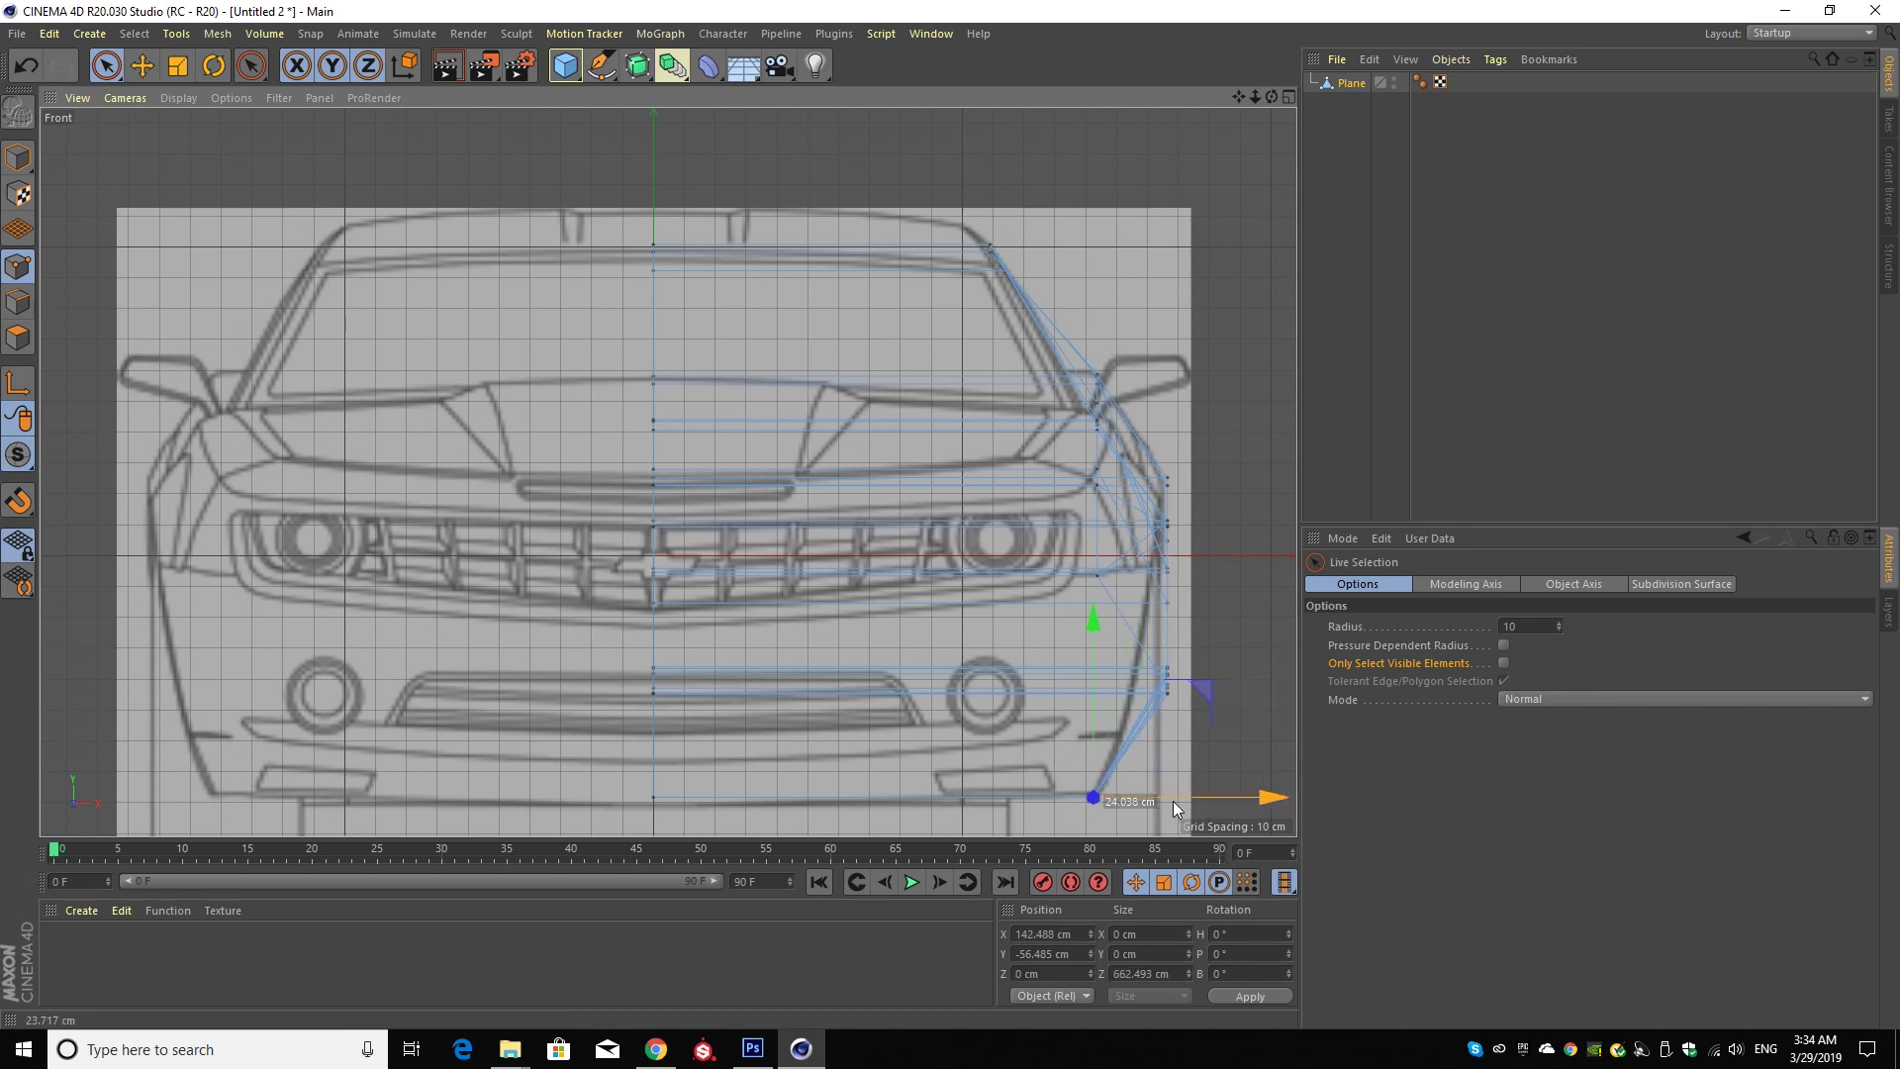
- Pull the fog-lamp and headlight-level side vertices inward to the front blueprint outline
{"action": "left_click", "coordinate": [1168, 683]}
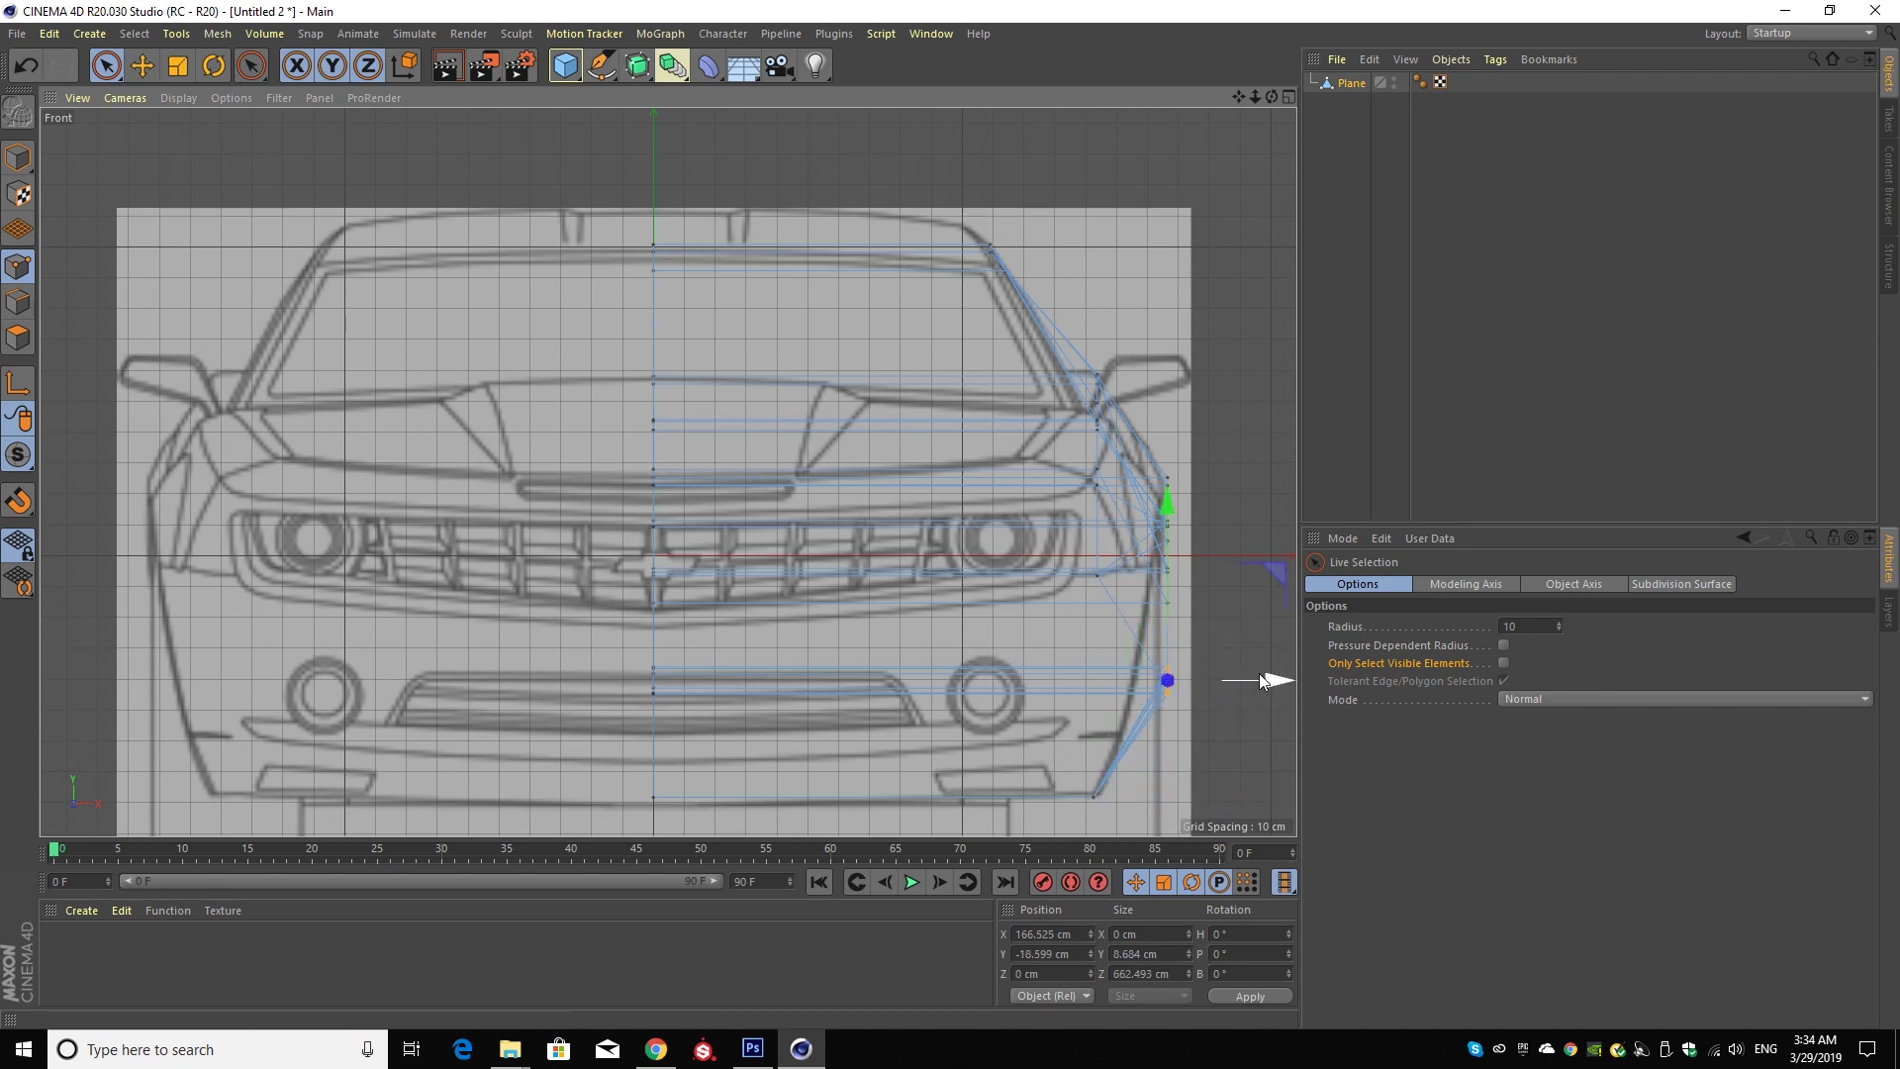
{"action": "left_click_drag", "start_coordinate": [1267, 680], "coordinate": [1231, 690]}
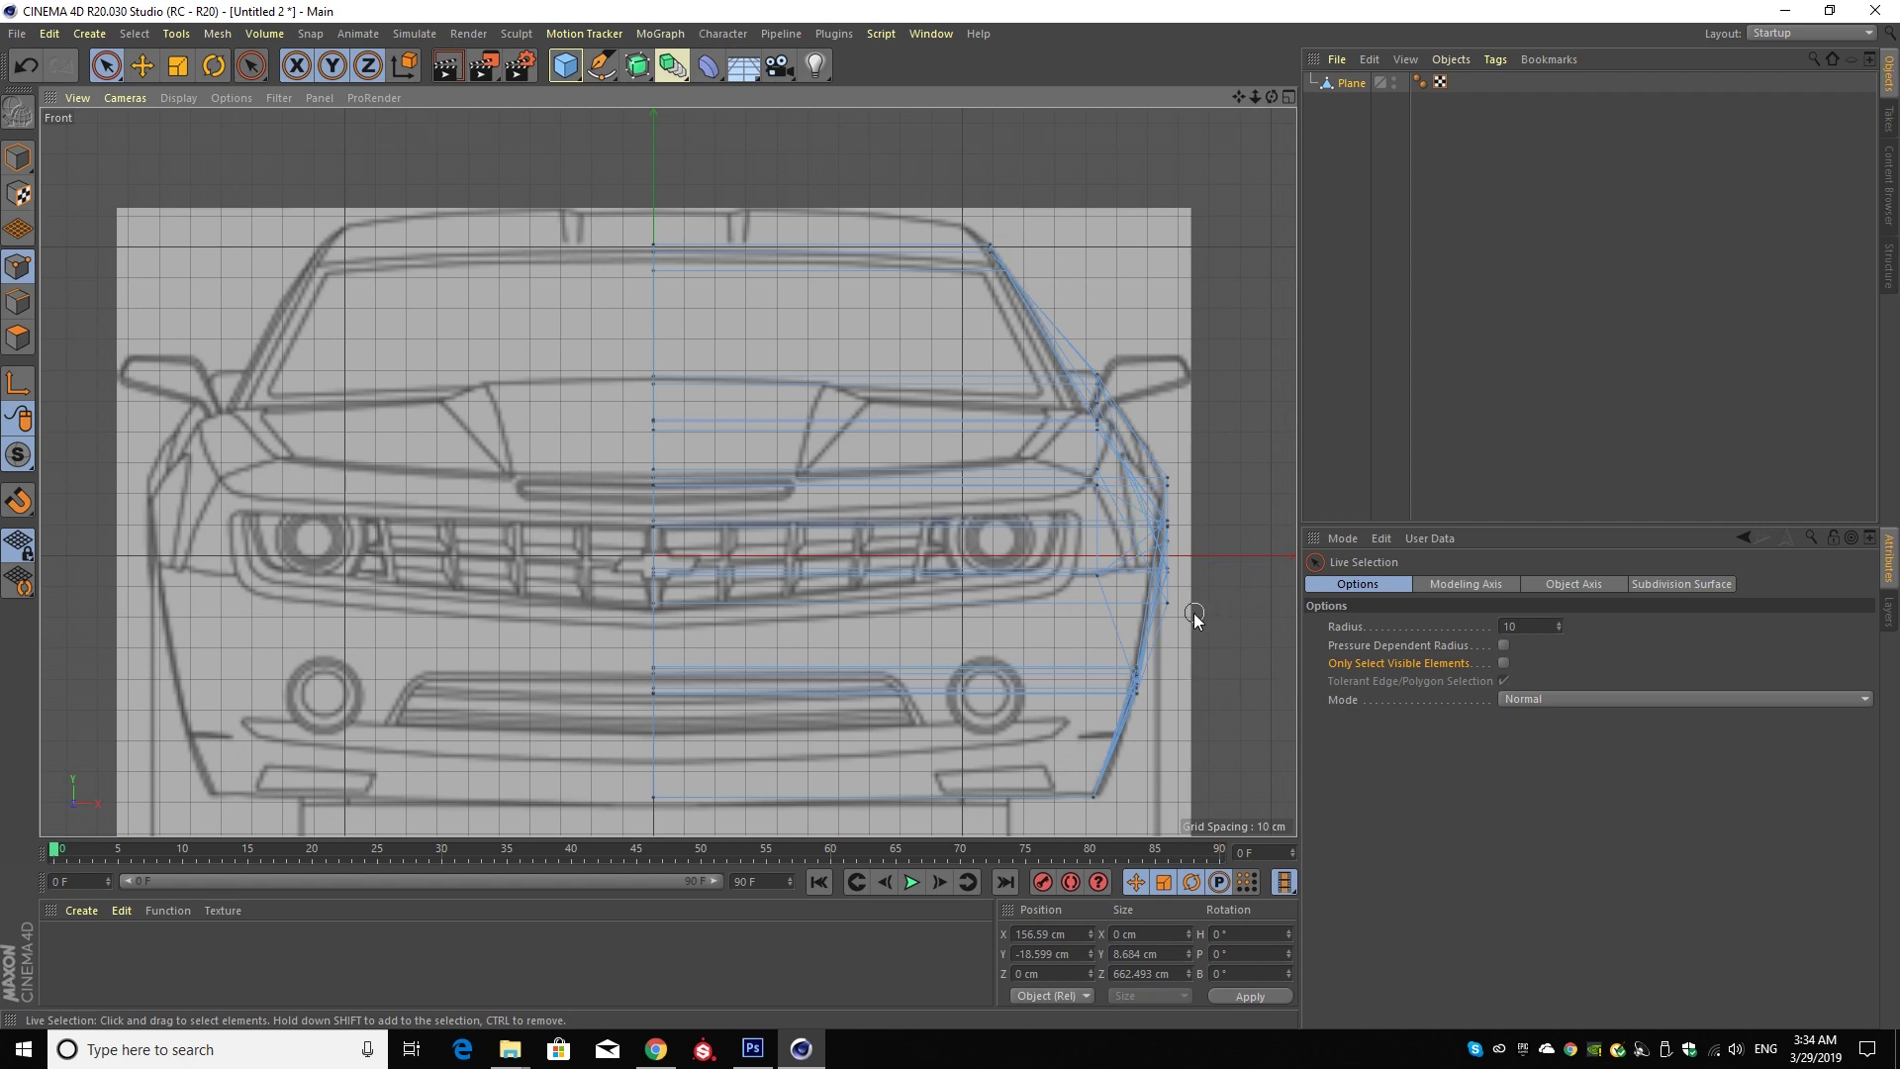
{"action": "left_click", "coordinate": [1172, 571]}
{"action": "scroll", "coordinate": [1172, 608], "scroll_direction": "up", "scroll_amount": 3}
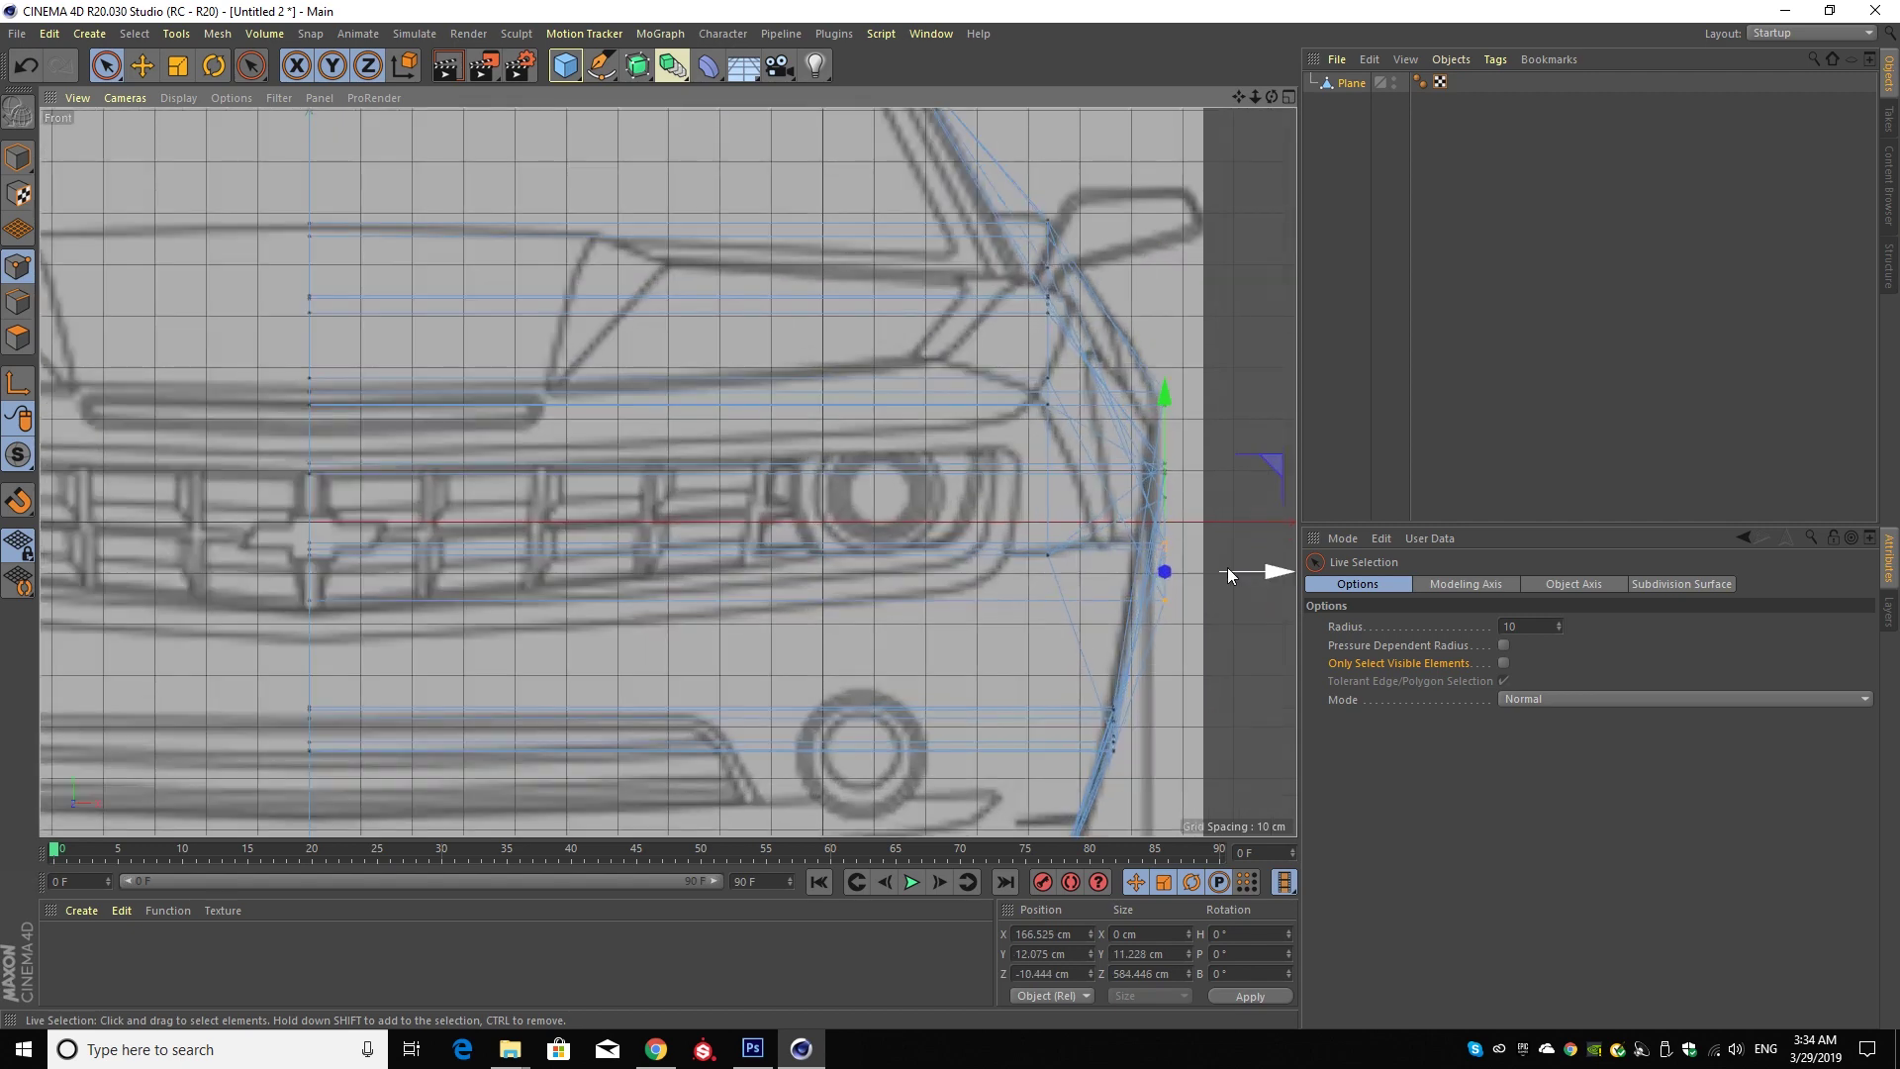
{"action": "left_click_drag", "start_coordinate": [1227, 572], "coordinate": [1205, 574]}
{"action": "left_click", "coordinate": [1183, 637]}
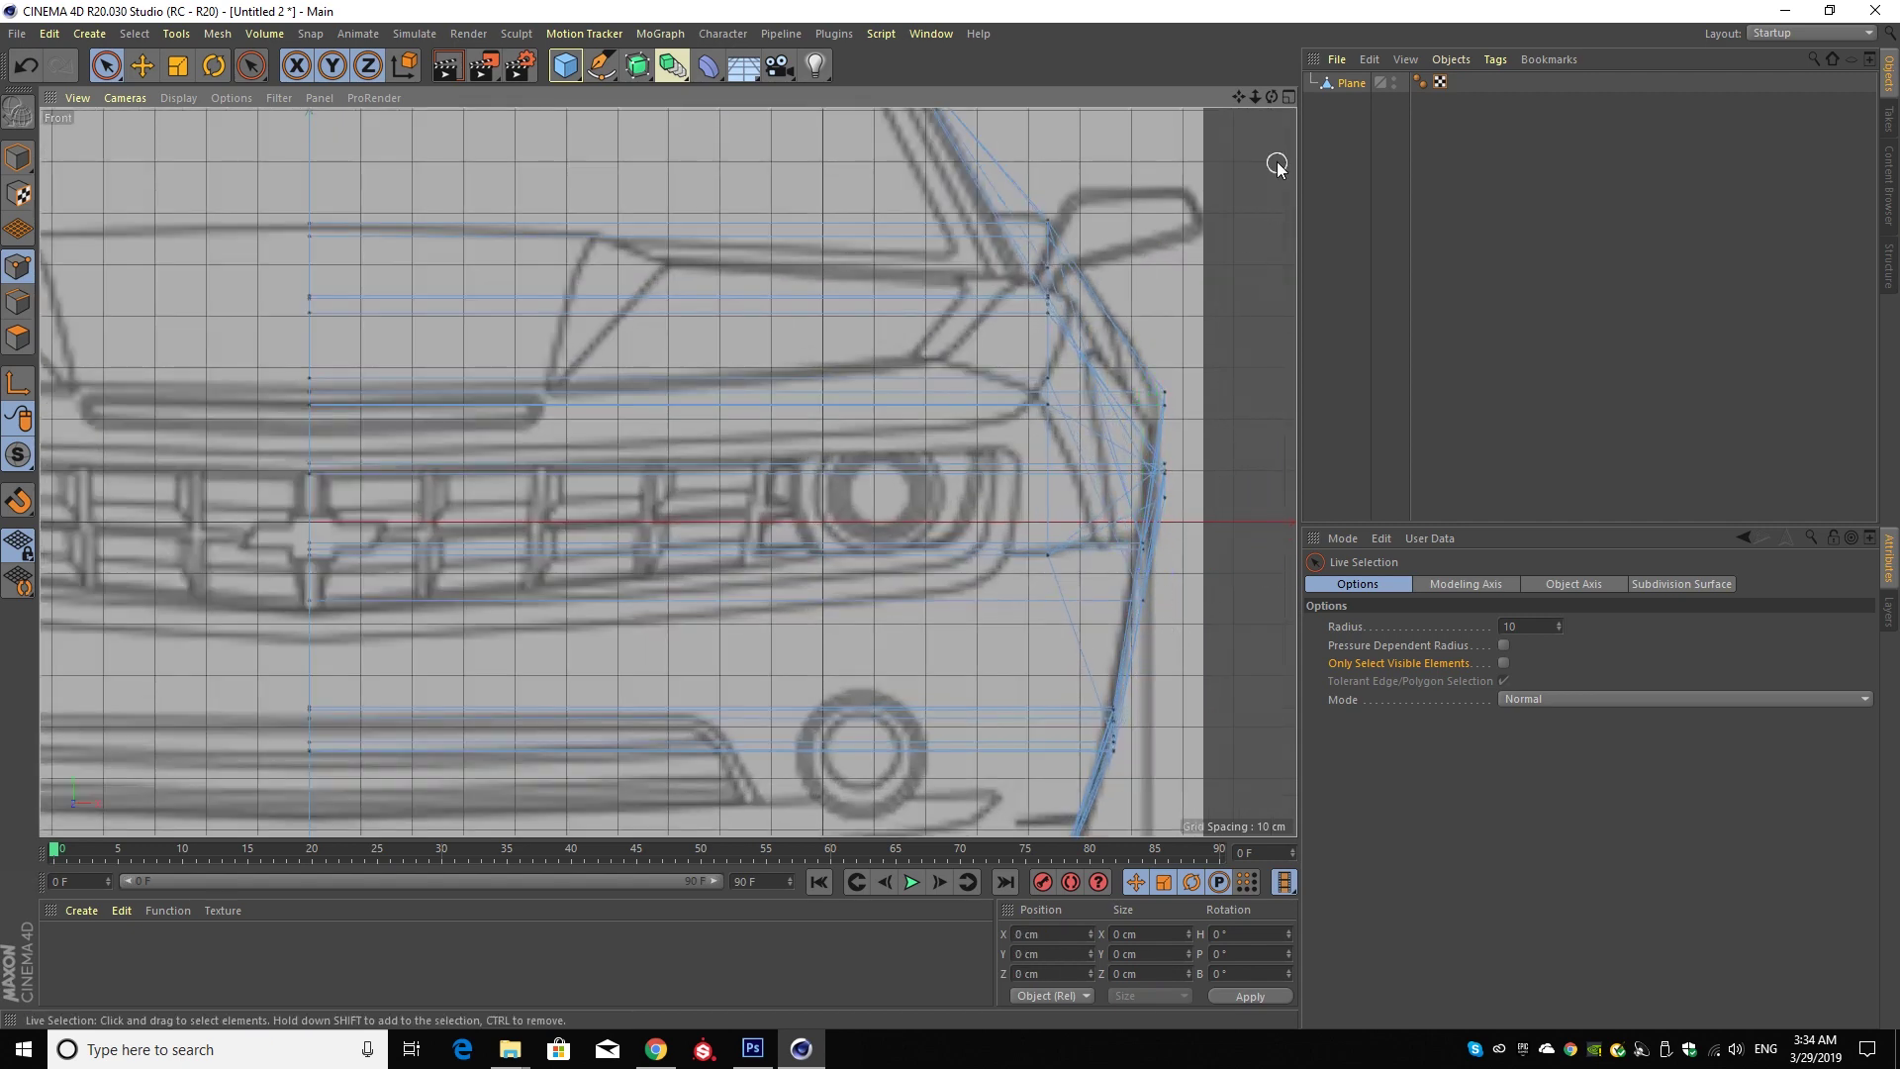
{"action": "left_click", "coordinate": [1287, 97]}
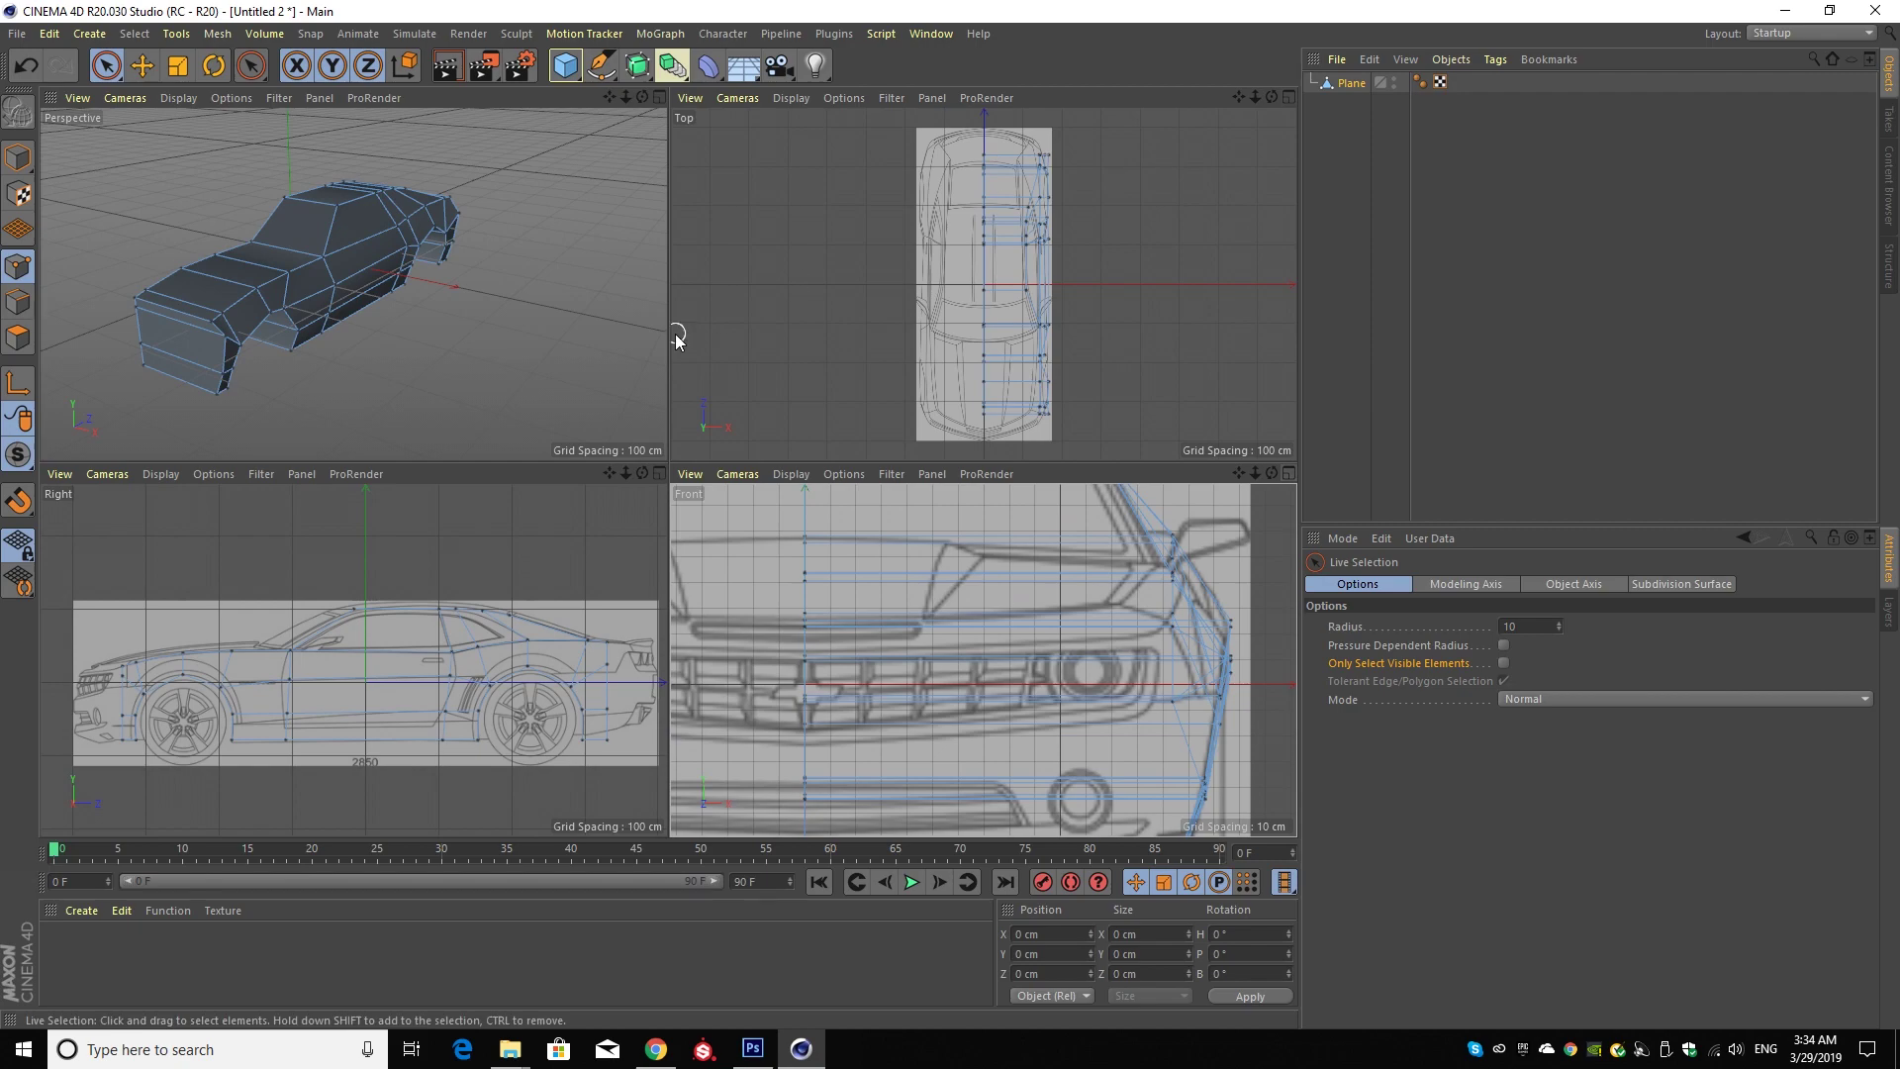
{"action": "left_click", "coordinate": [660, 97]}
- In the maximized Top view, move the rear corner point inward to the blueprint edge
{"action": "left_click_drag", "start_coordinate": [1271, 98], "coordinate": [1227, 69]}
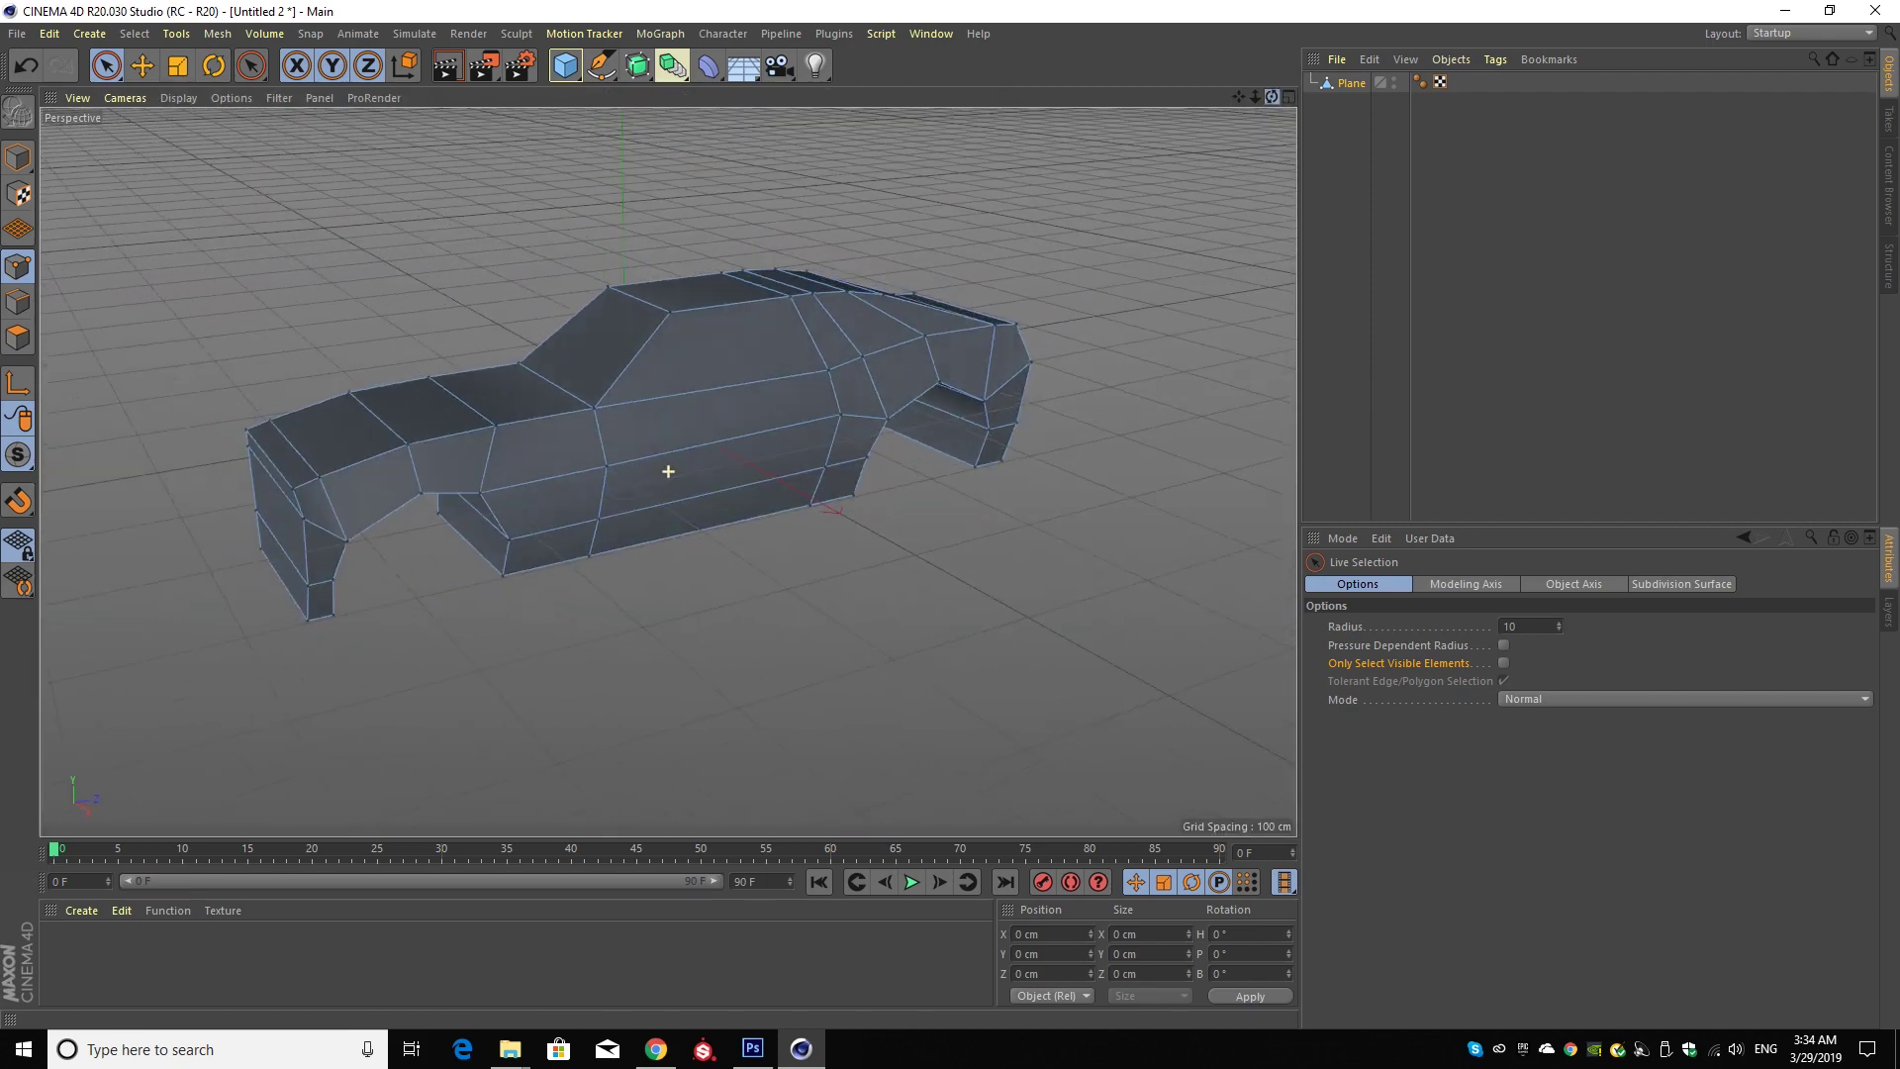
{"action": "left_click_drag", "start_coordinate": [668, 471], "coordinate": [668, 471]}
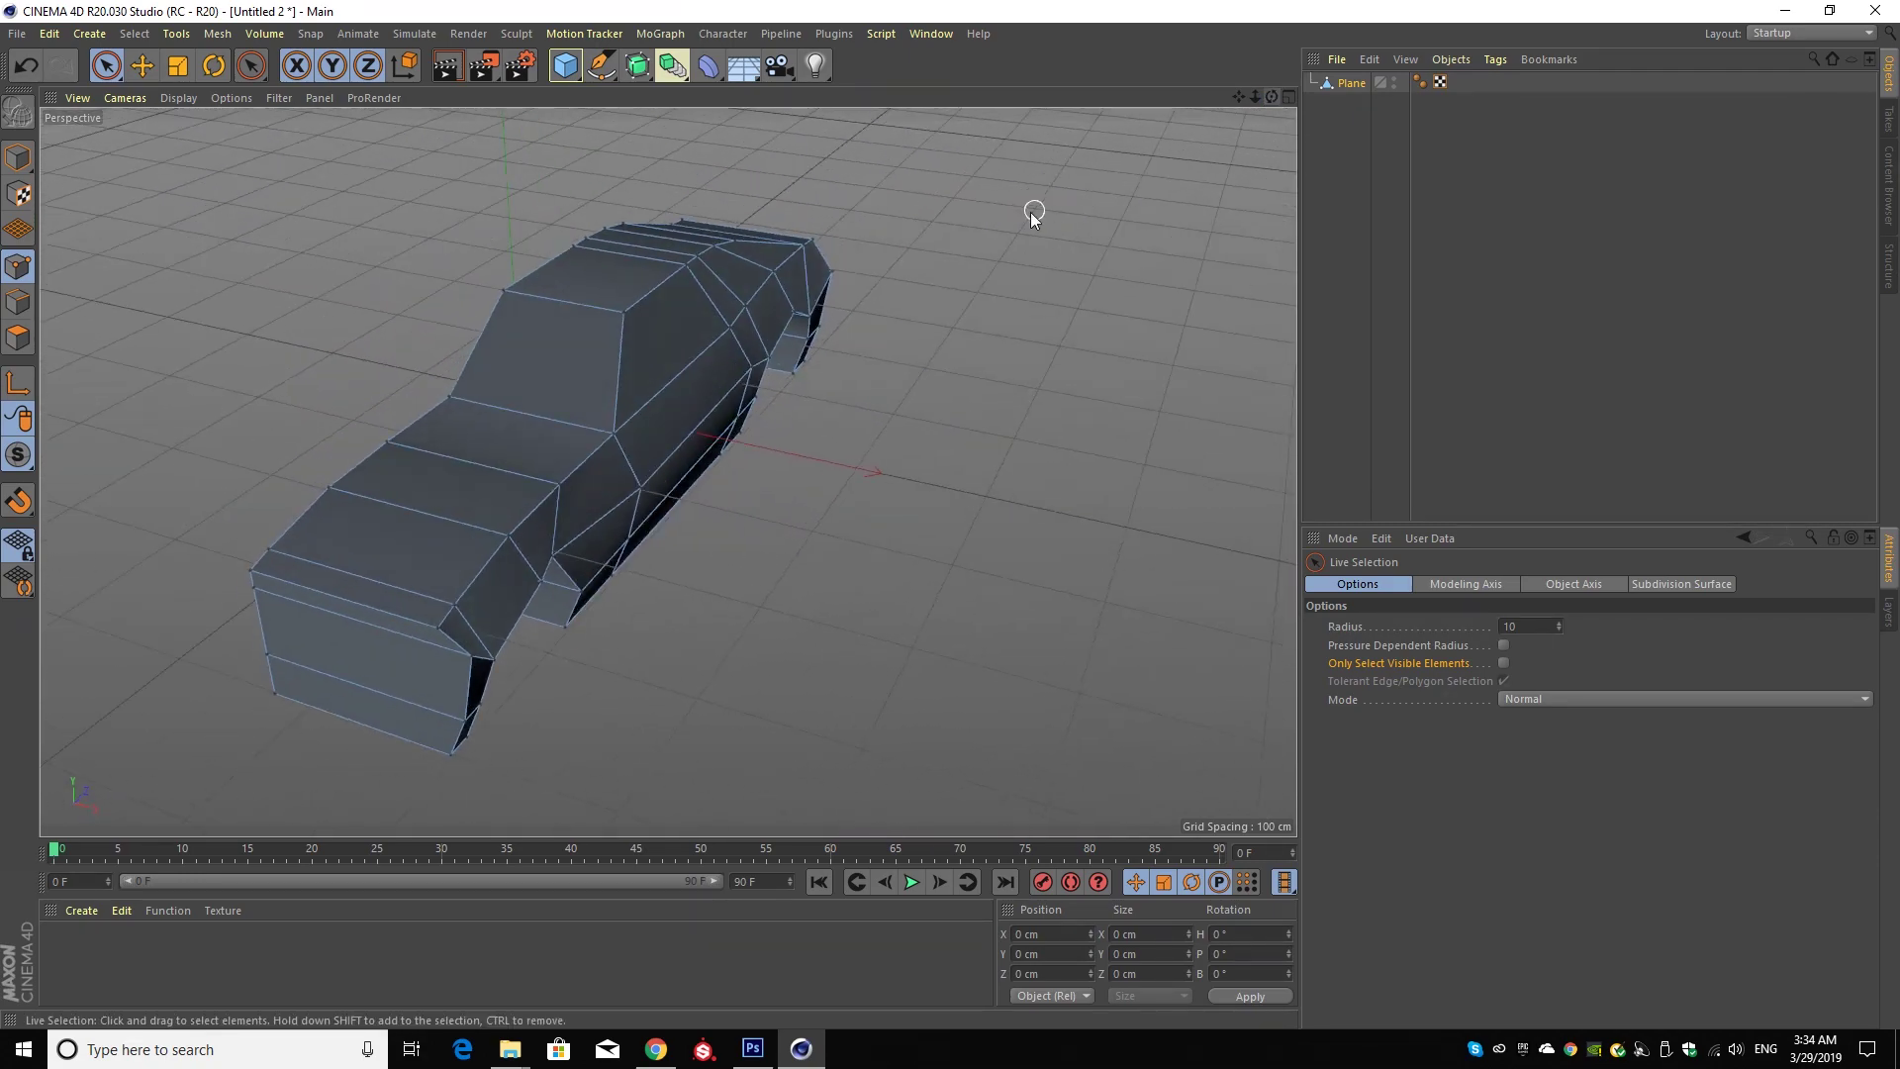
{"action": "left_click", "coordinate": [1288, 99]}
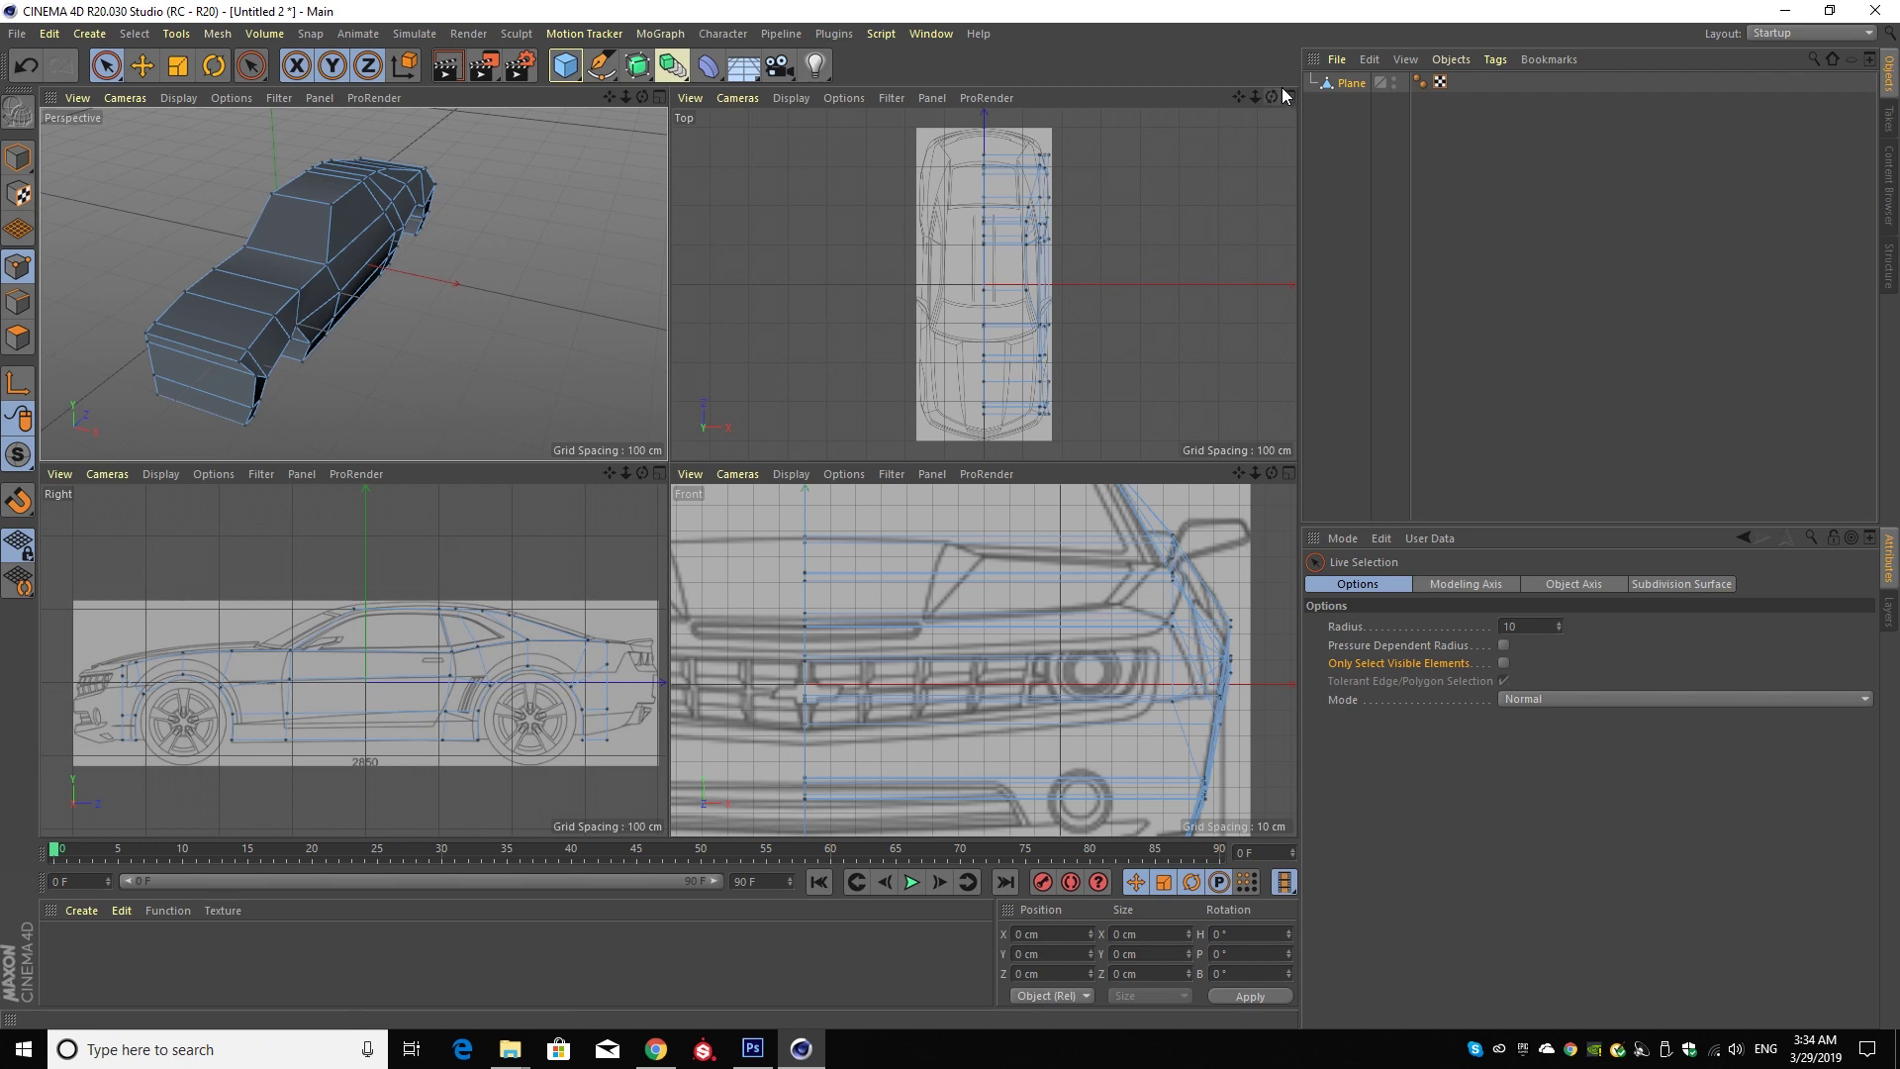
{"action": "left_click", "coordinate": [1288, 96]}
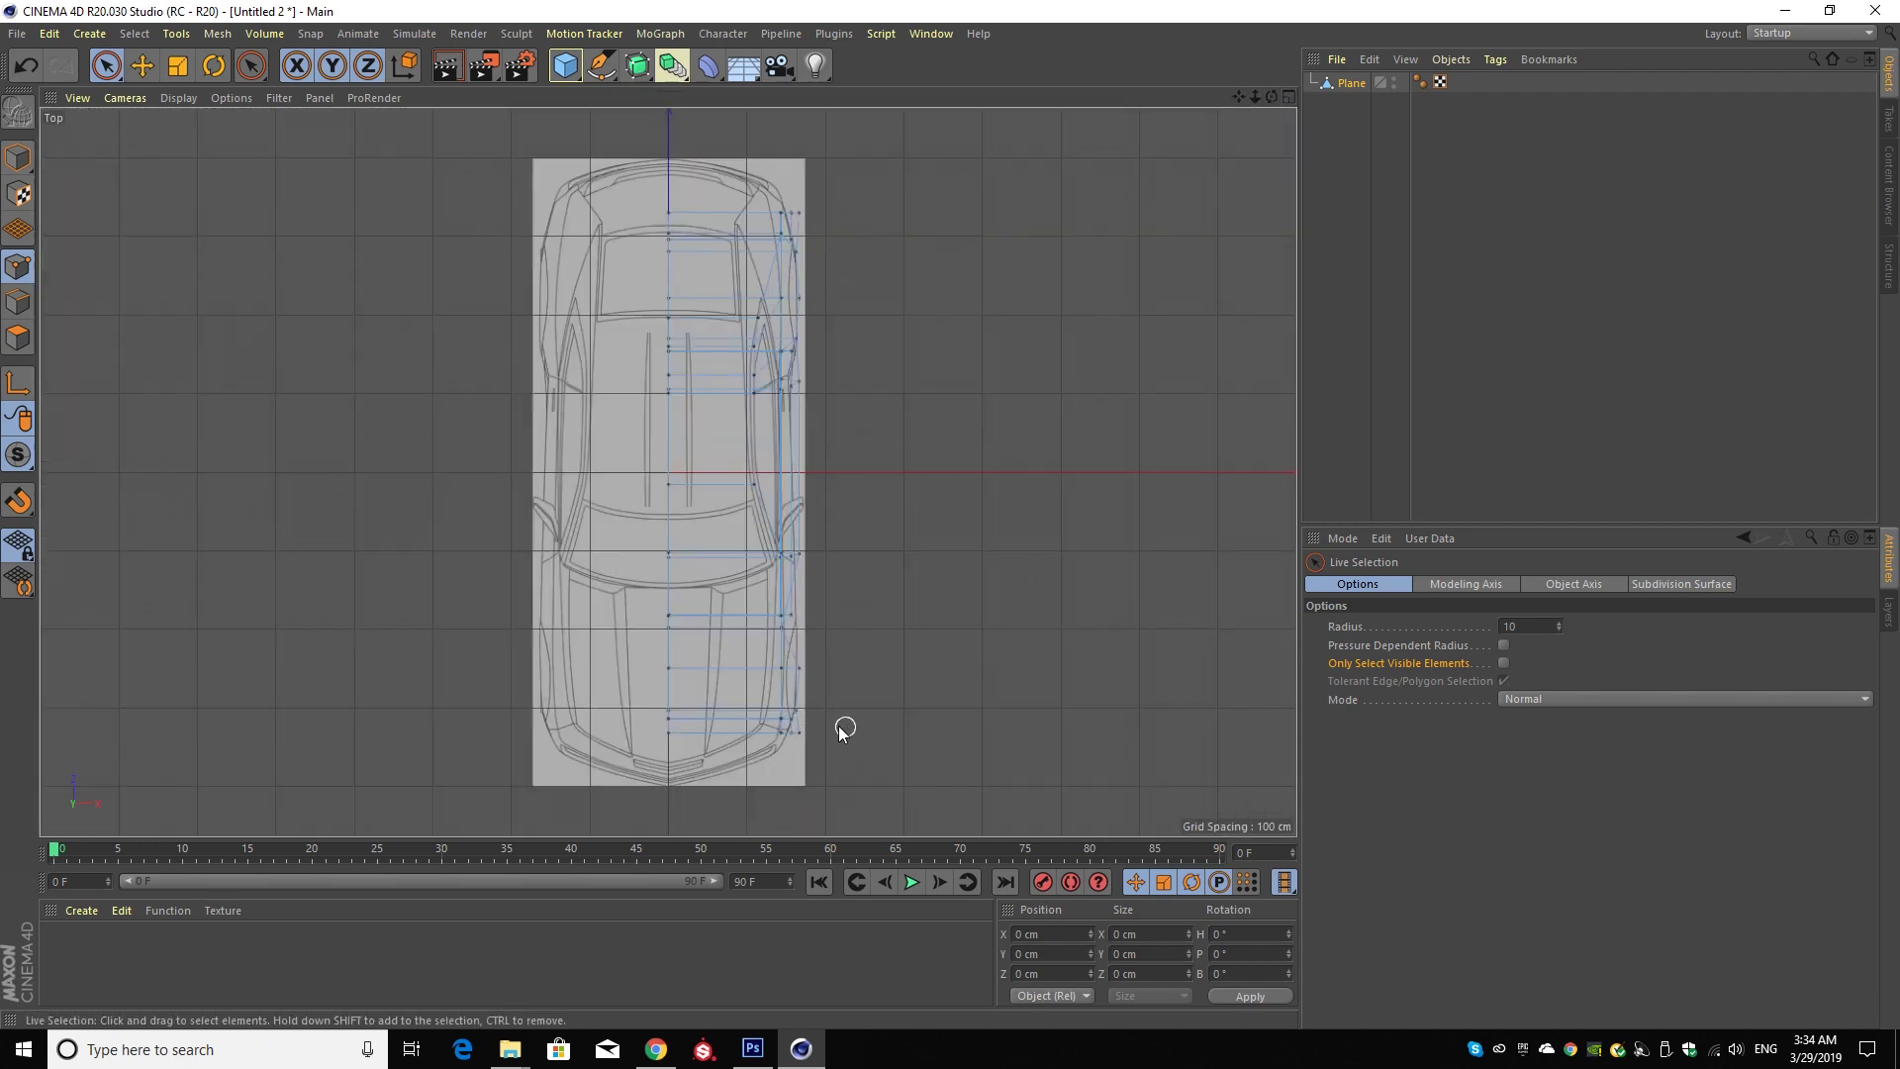
{"action": "scroll", "coordinate": [841, 730], "scroll_direction": "up", "scroll_amount": 2}
{"action": "scroll", "coordinate": [762, 756], "scroll_direction": "up", "scroll_amount": 6}
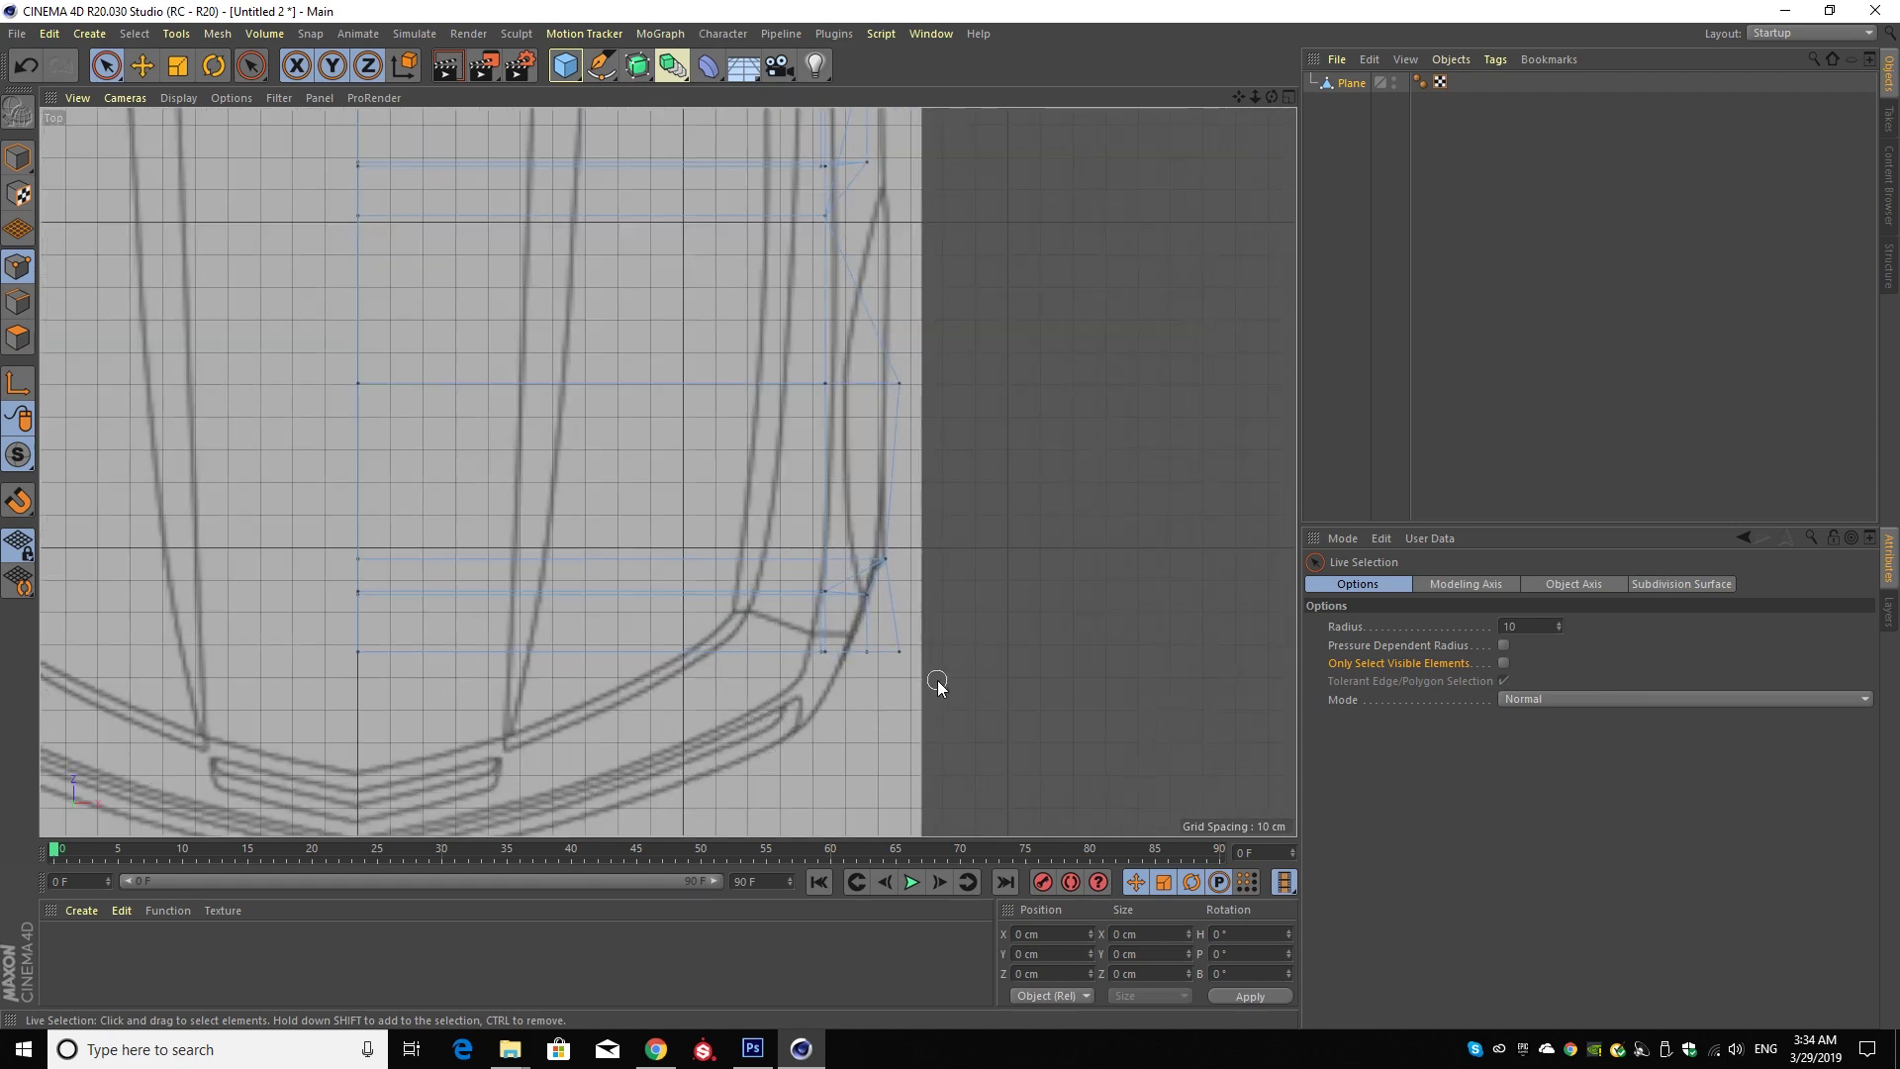
{"action": "left_click", "coordinate": [848, 655]}
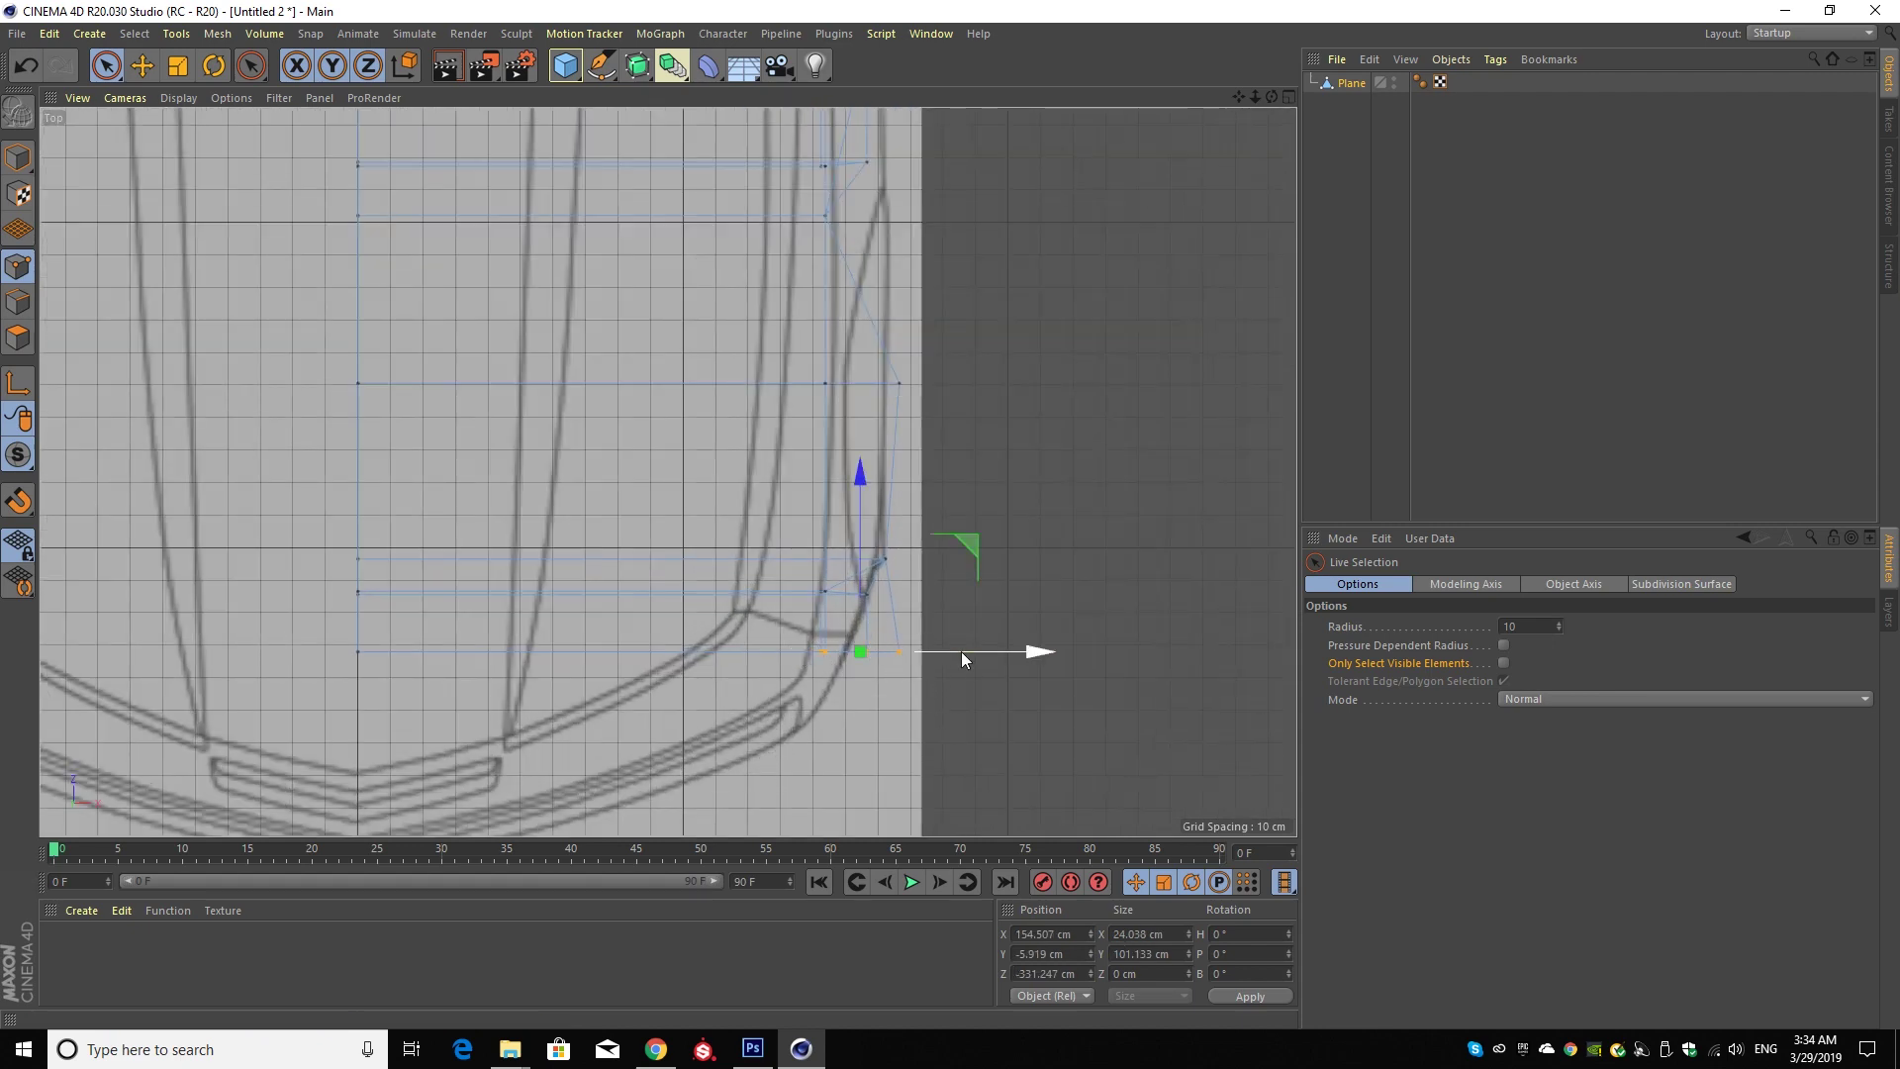
{"action": "left_click_drag", "start_coordinate": [959, 651], "coordinate": [774, 649]}
{"action": "left_click_drag", "start_coordinate": [923, 651], "coordinate": [947, 652]}
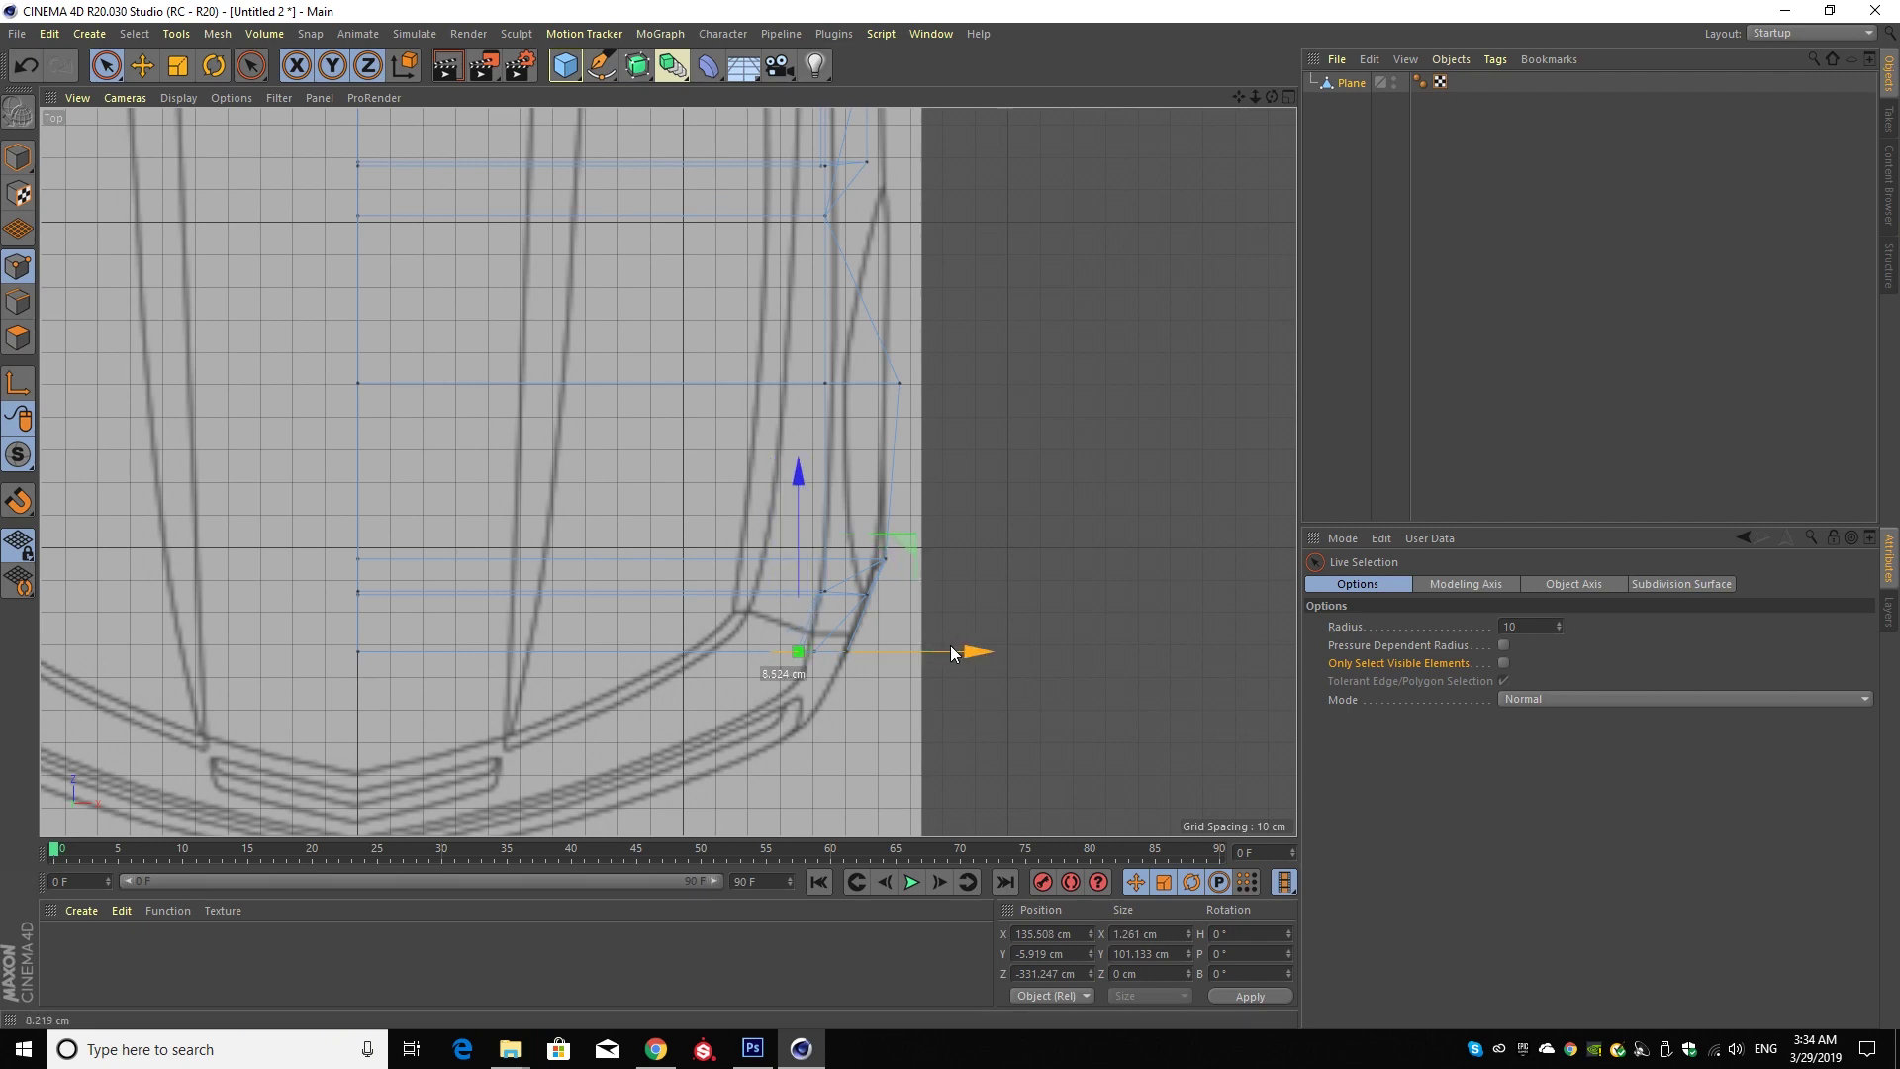
{"action": "left_click", "coordinate": [1027, 564]}
- Shift the side point near the windshield onto the top blueprint outline
{"action": "scroll", "coordinate": [1026, 564], "scroll_direction": "down", "scroll_amount": 3}
{"action": "scroll", "coordinate": [1026, 564], "scroll_direction": "down", "scroll_amount": 1}
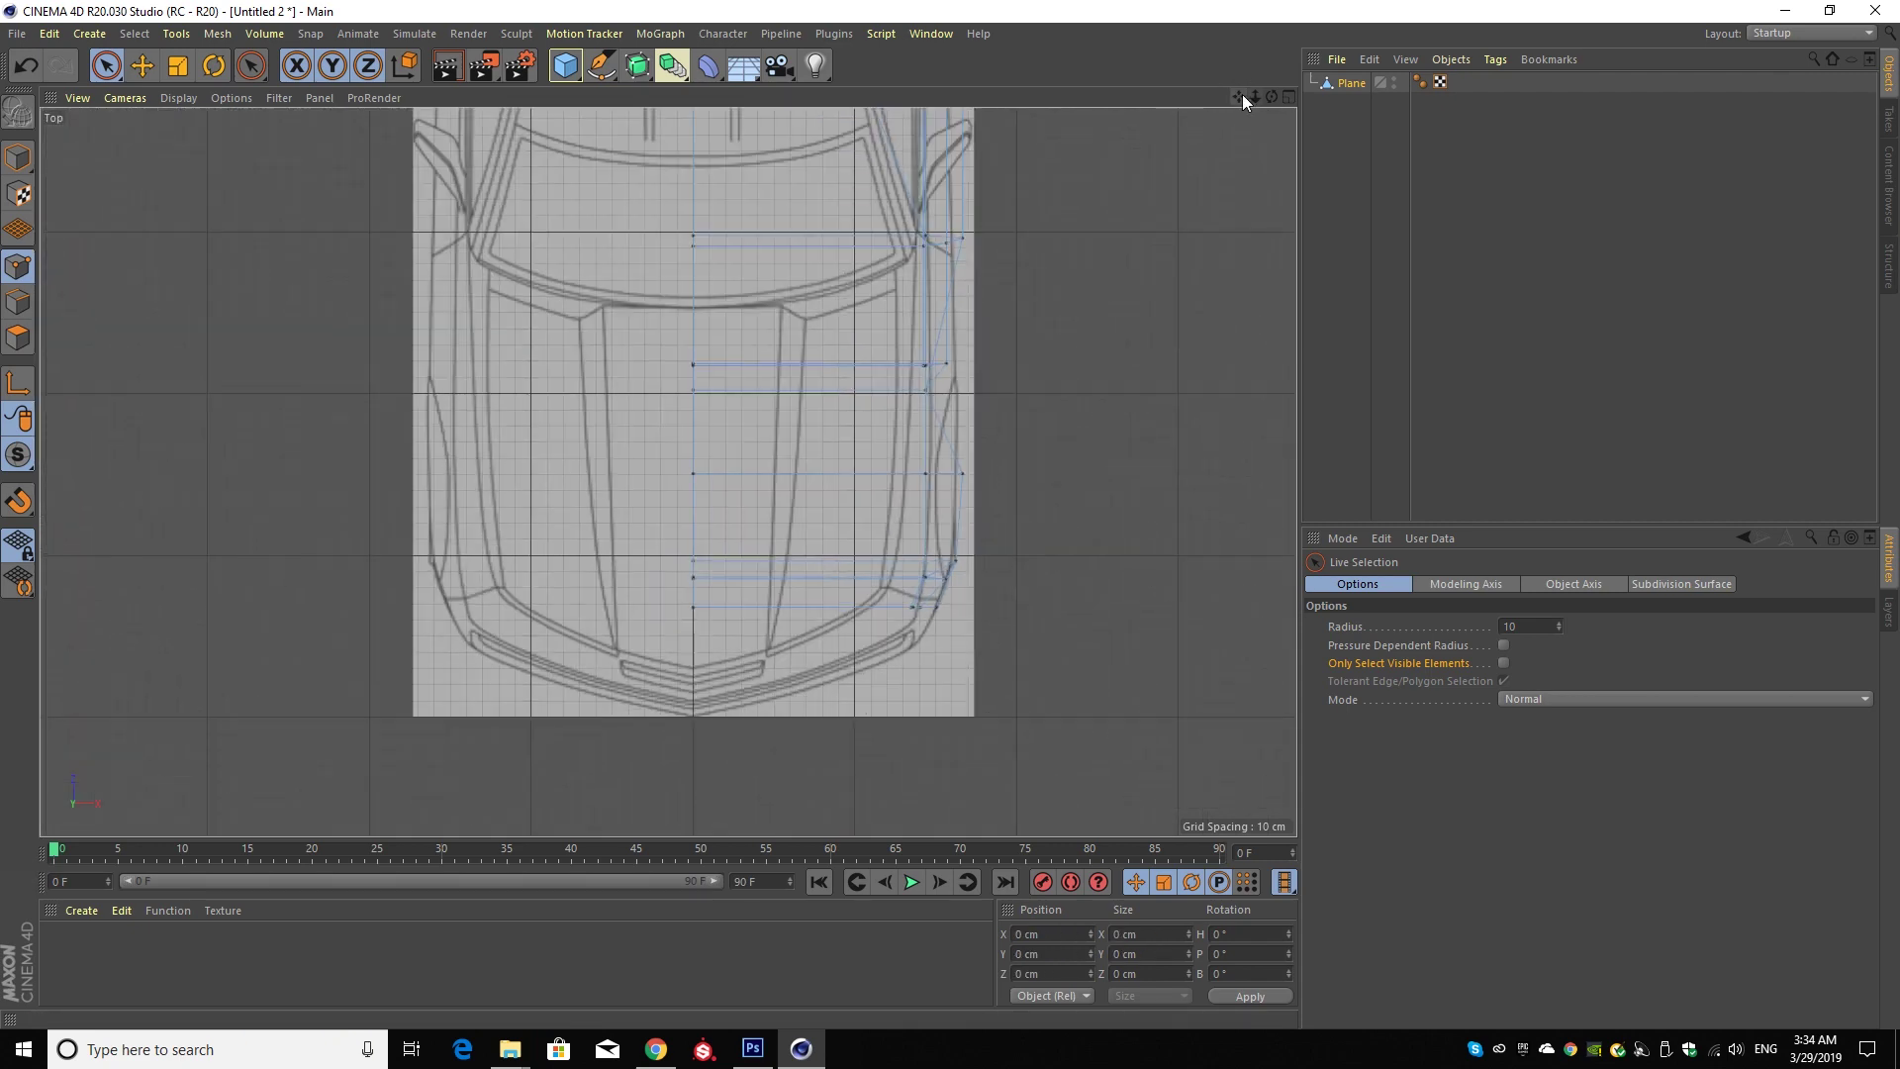
{"action": "mouse_move", "coordinate": [1243, 102]}
{"action": "left_mouse_down"}
{"action": "mouse_move", "coordinate": [669, 472]}
{"action": "mouse_move", "coordinate": [667, 519]}
{"action": "left_mouse_up"}
{"action": "left_click", "coordinate": [874, 618]}
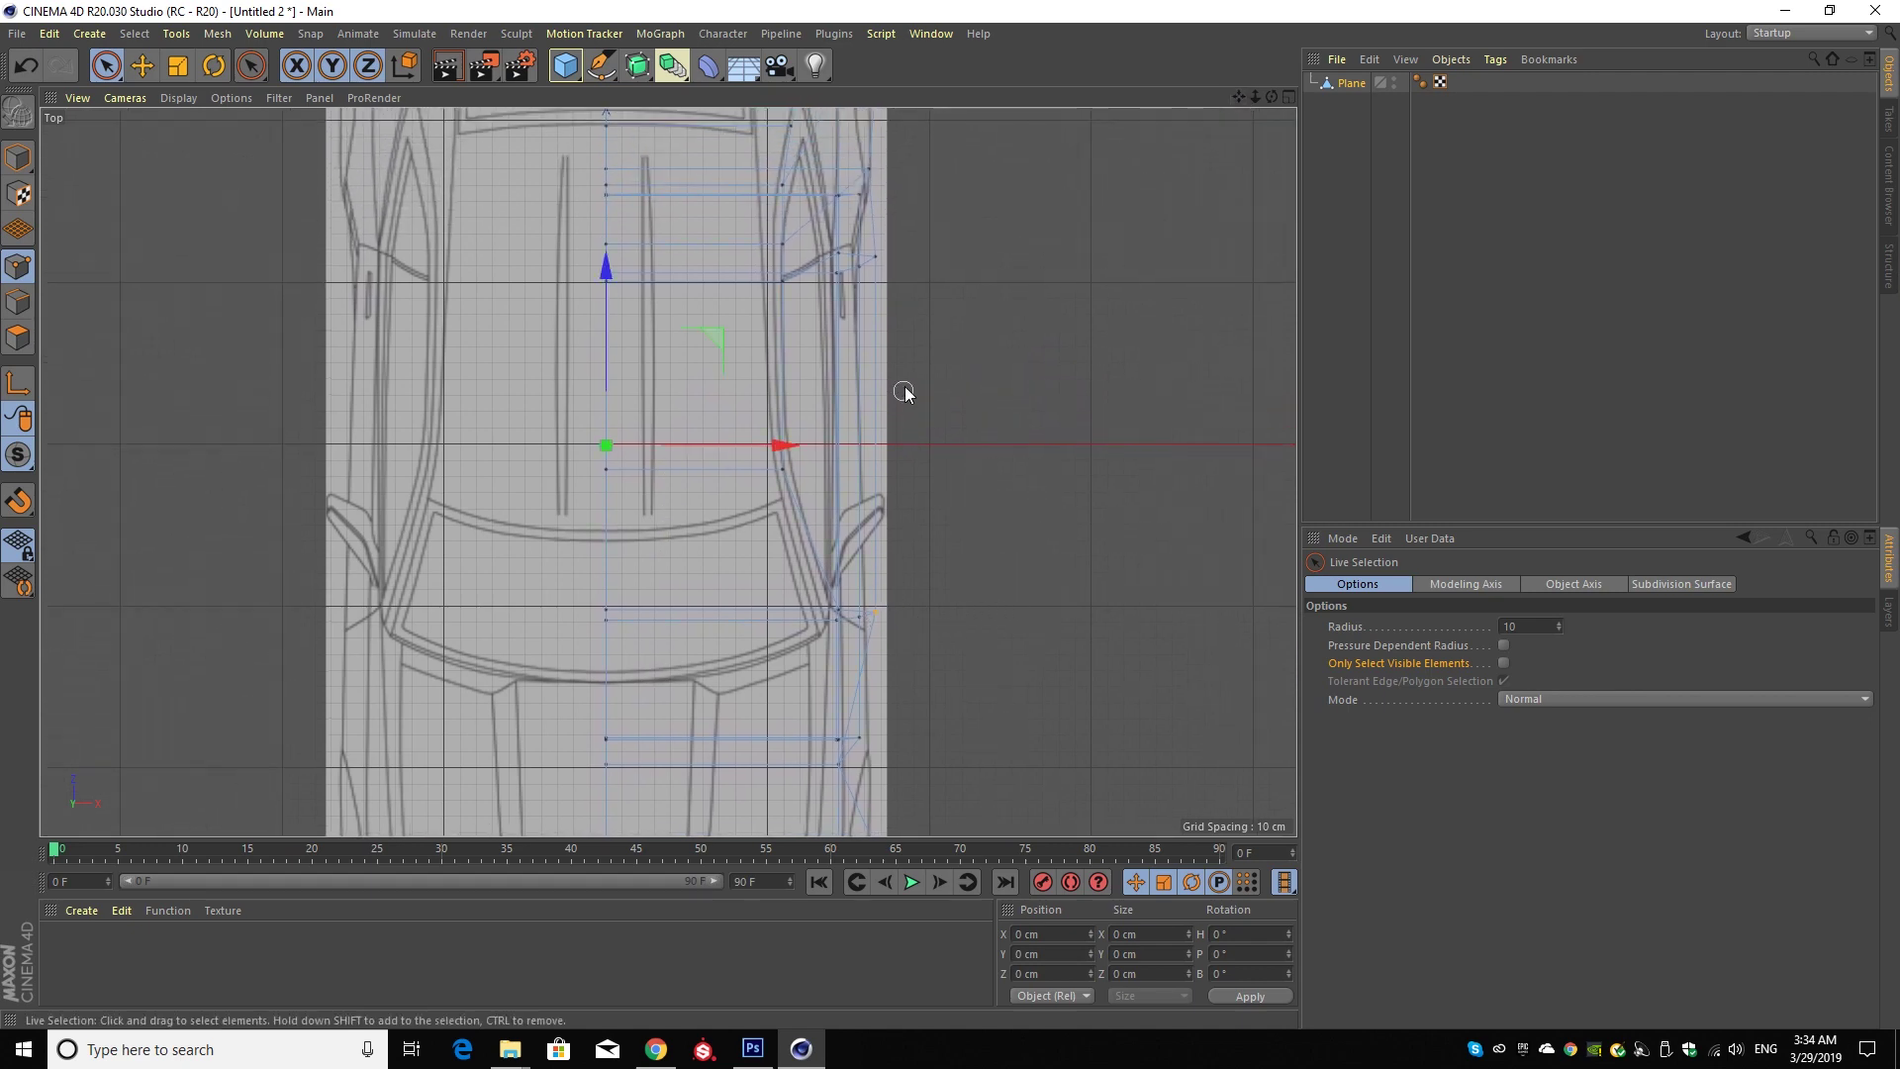
{"action": "left_click", "coordinate": [880, 260]}
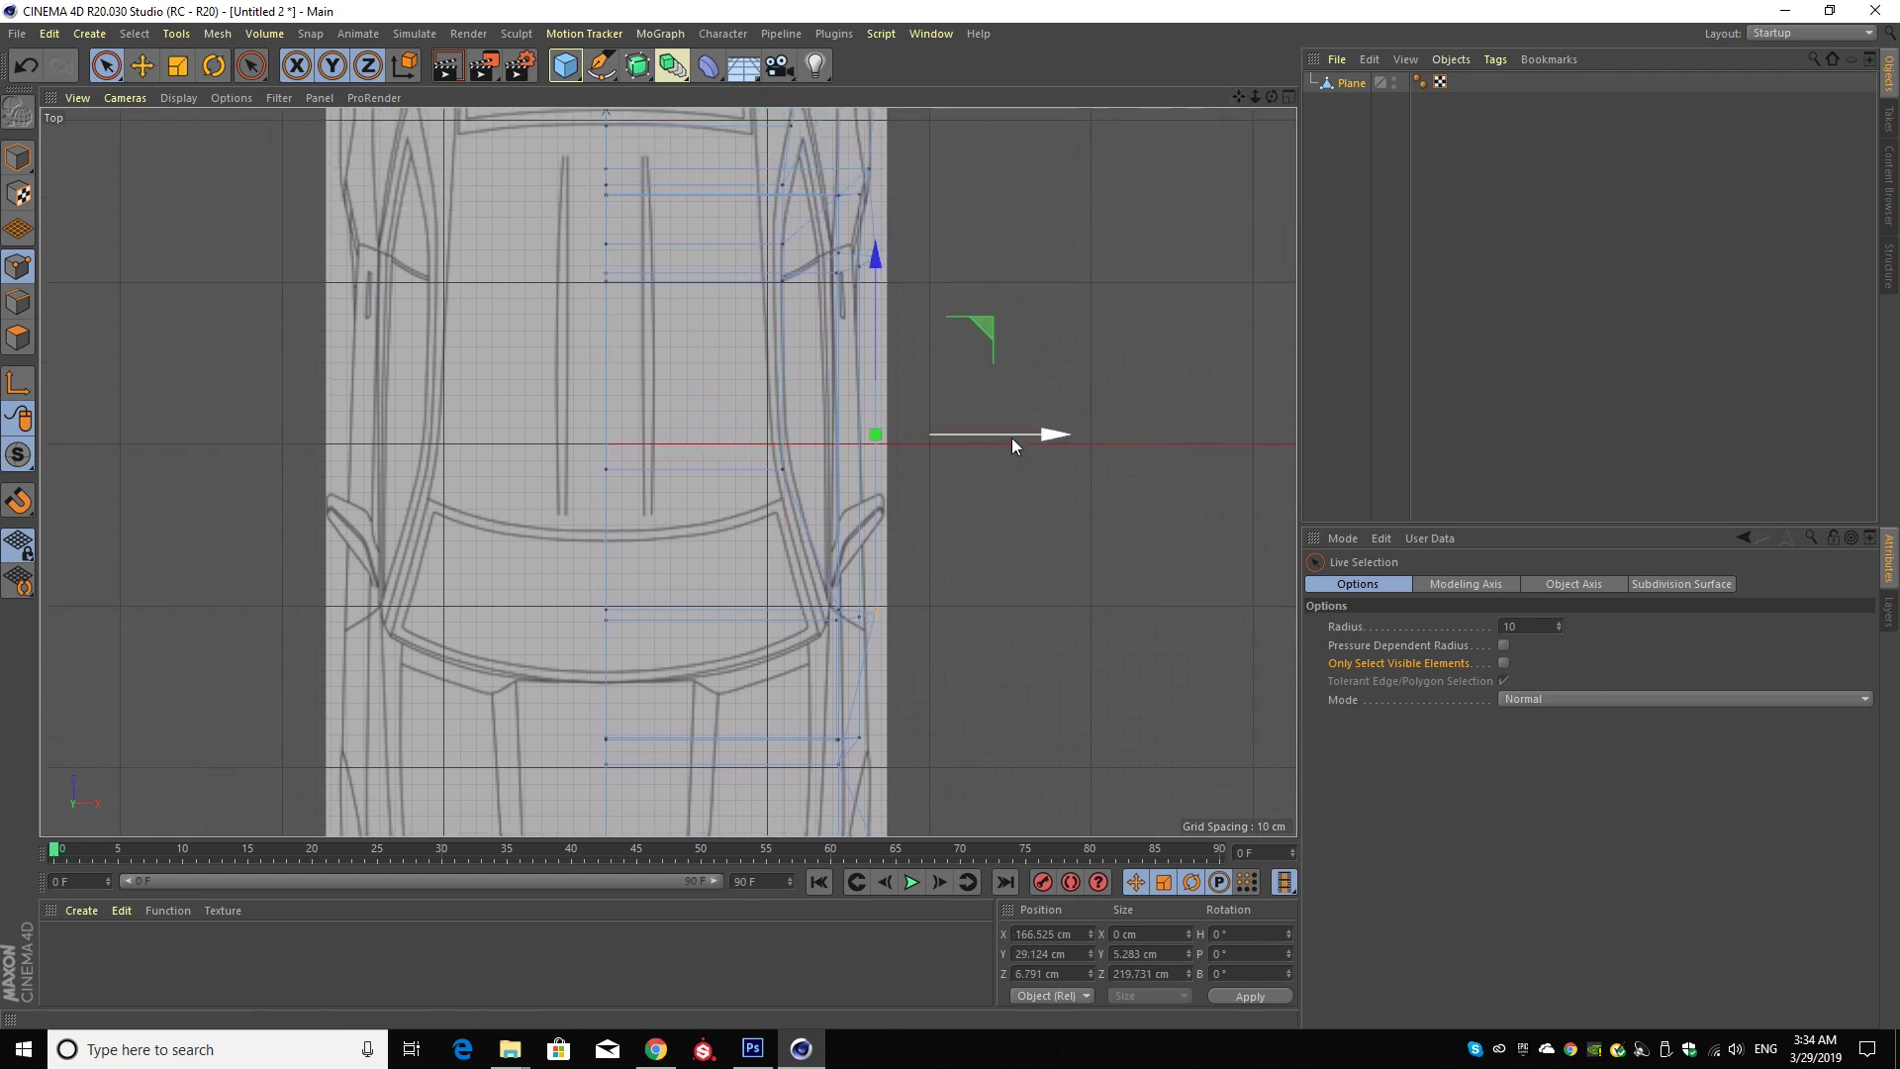
{"action": "left_click_drag", "start_coordinate": [1012, 438], "coordinate": [997, 431]}
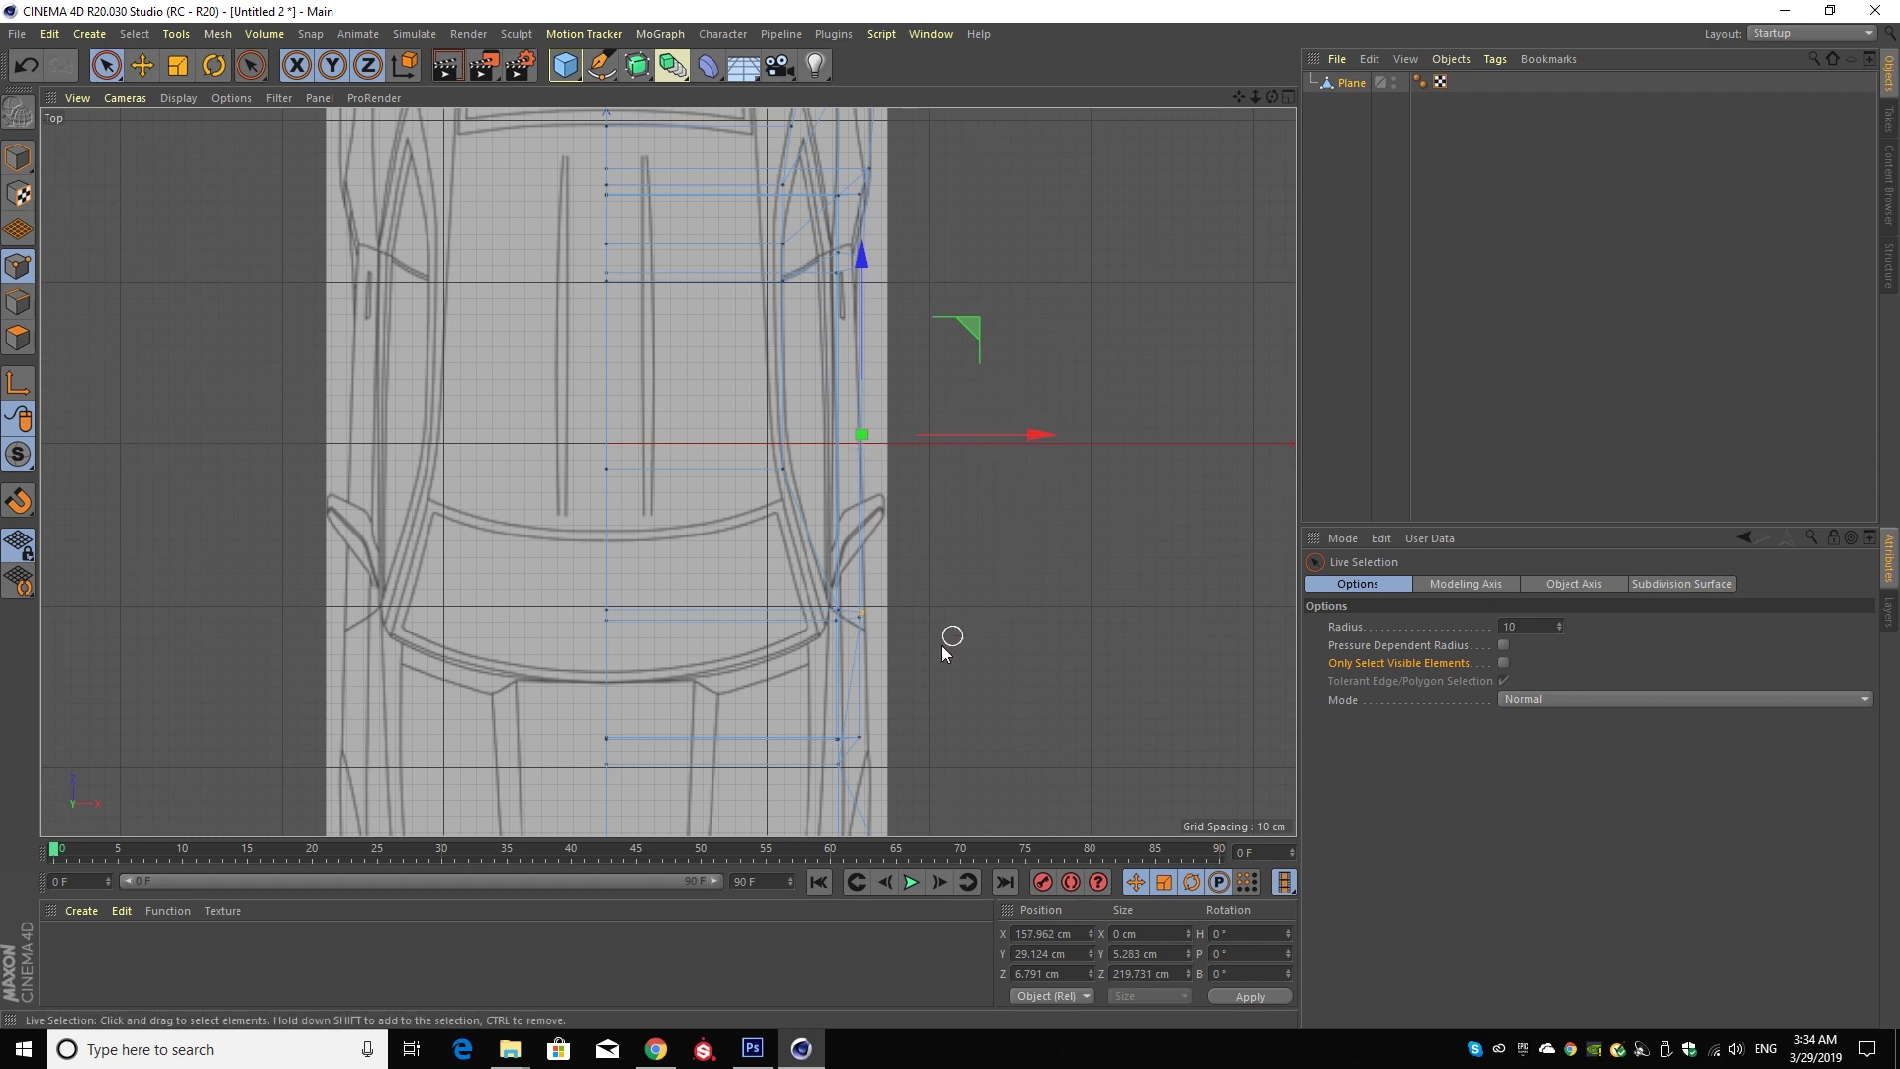
- Move the point near the rear window inward to X 157.962 cm, then maximize Perspective
{"action": "left_click_drag", "start_coordinate": [1238, 96], "coordinate": [1148, 121]}
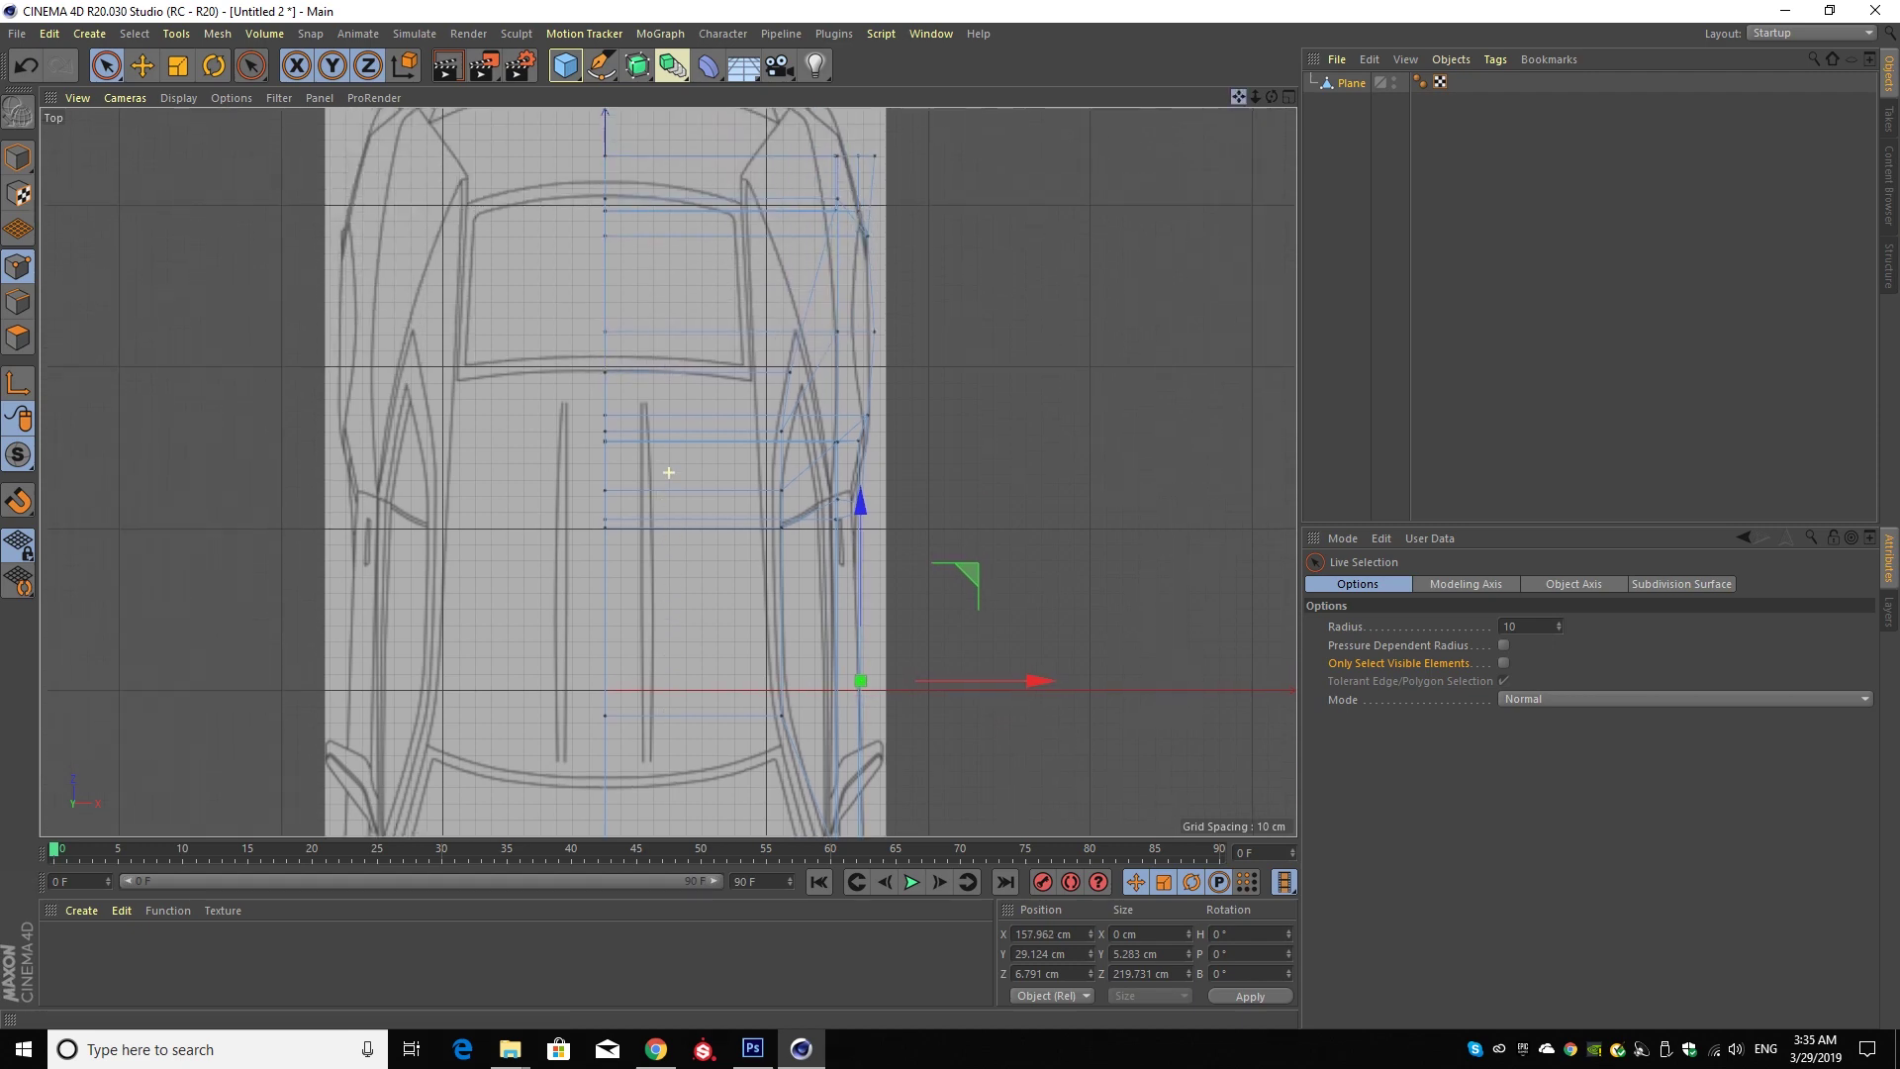
{"action": "scroll", "coordinate": [915, 246], "scroll_direction": "up", "scroll_amount": 2}
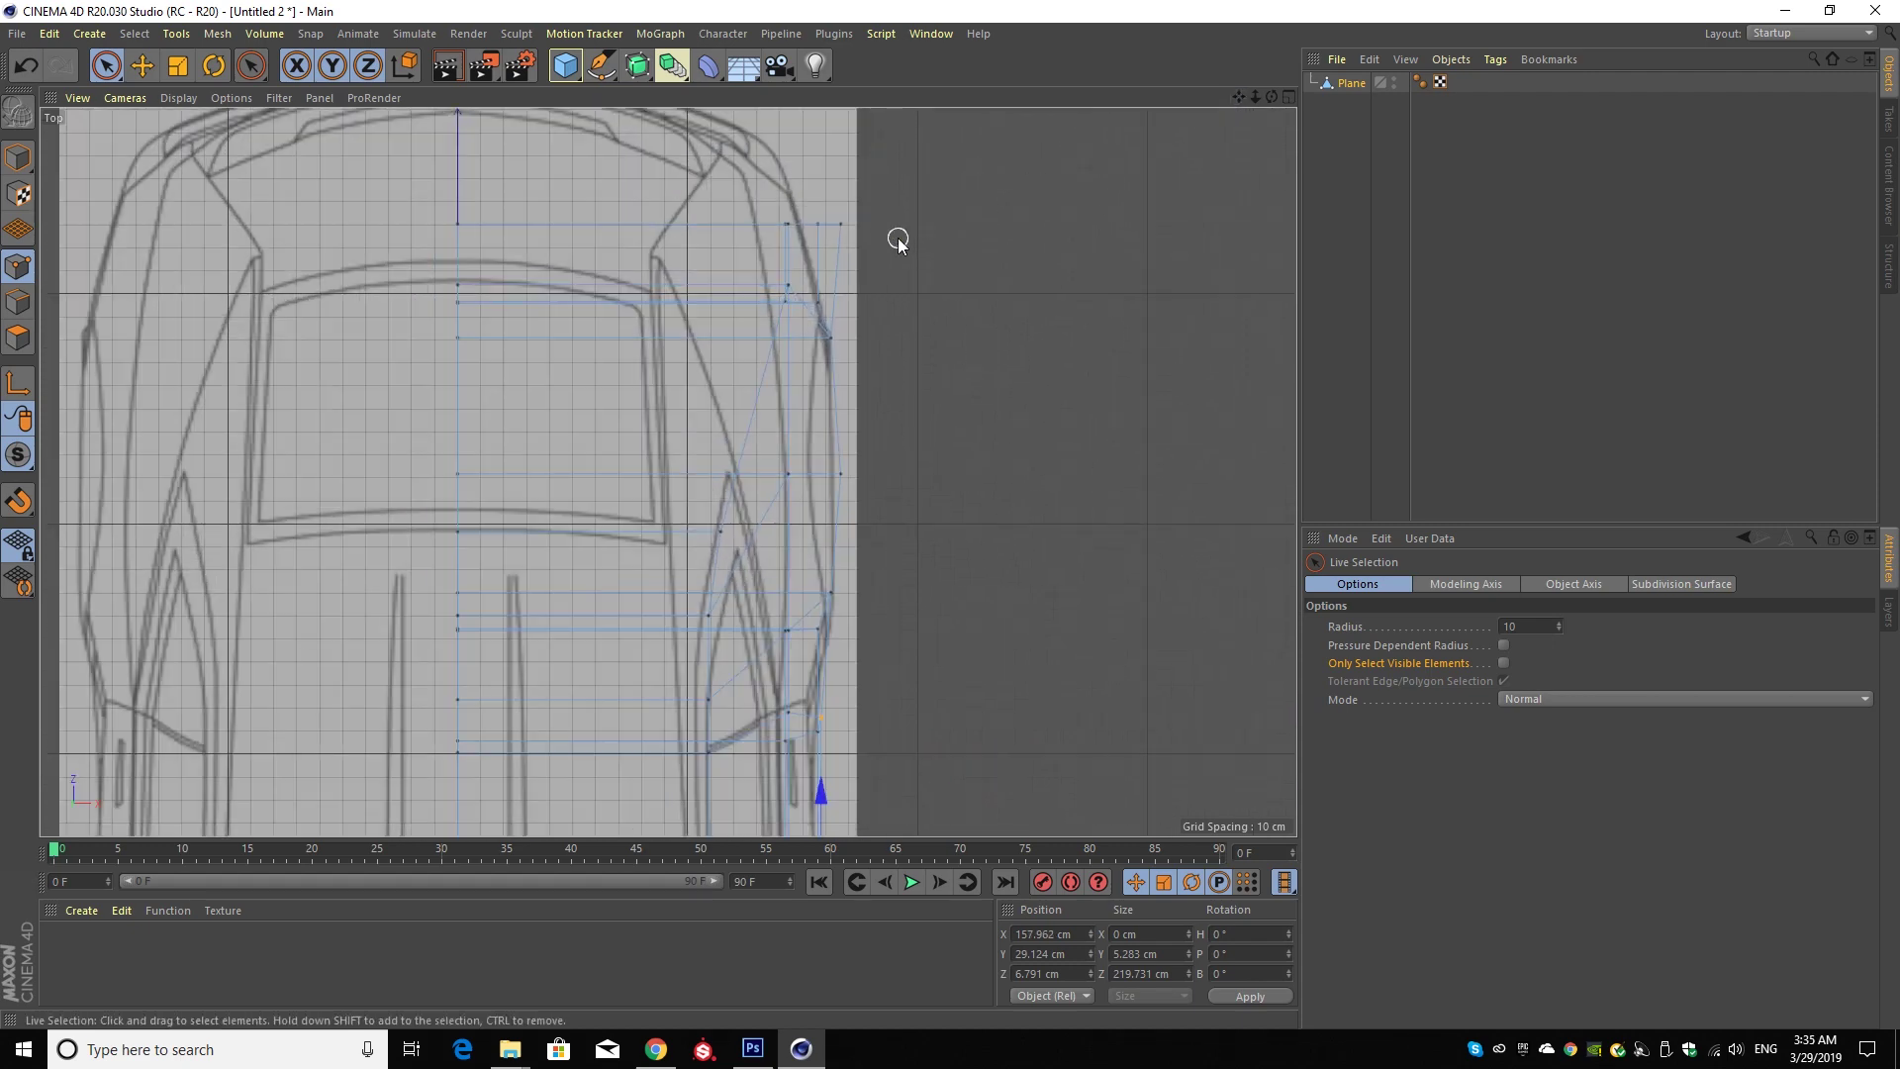
{"action": "left_click", "coordinate": [768, 230]}
{"action": "left_click_drag", "start_coordinate": [914, 222], "coordinate": [883, 230]}
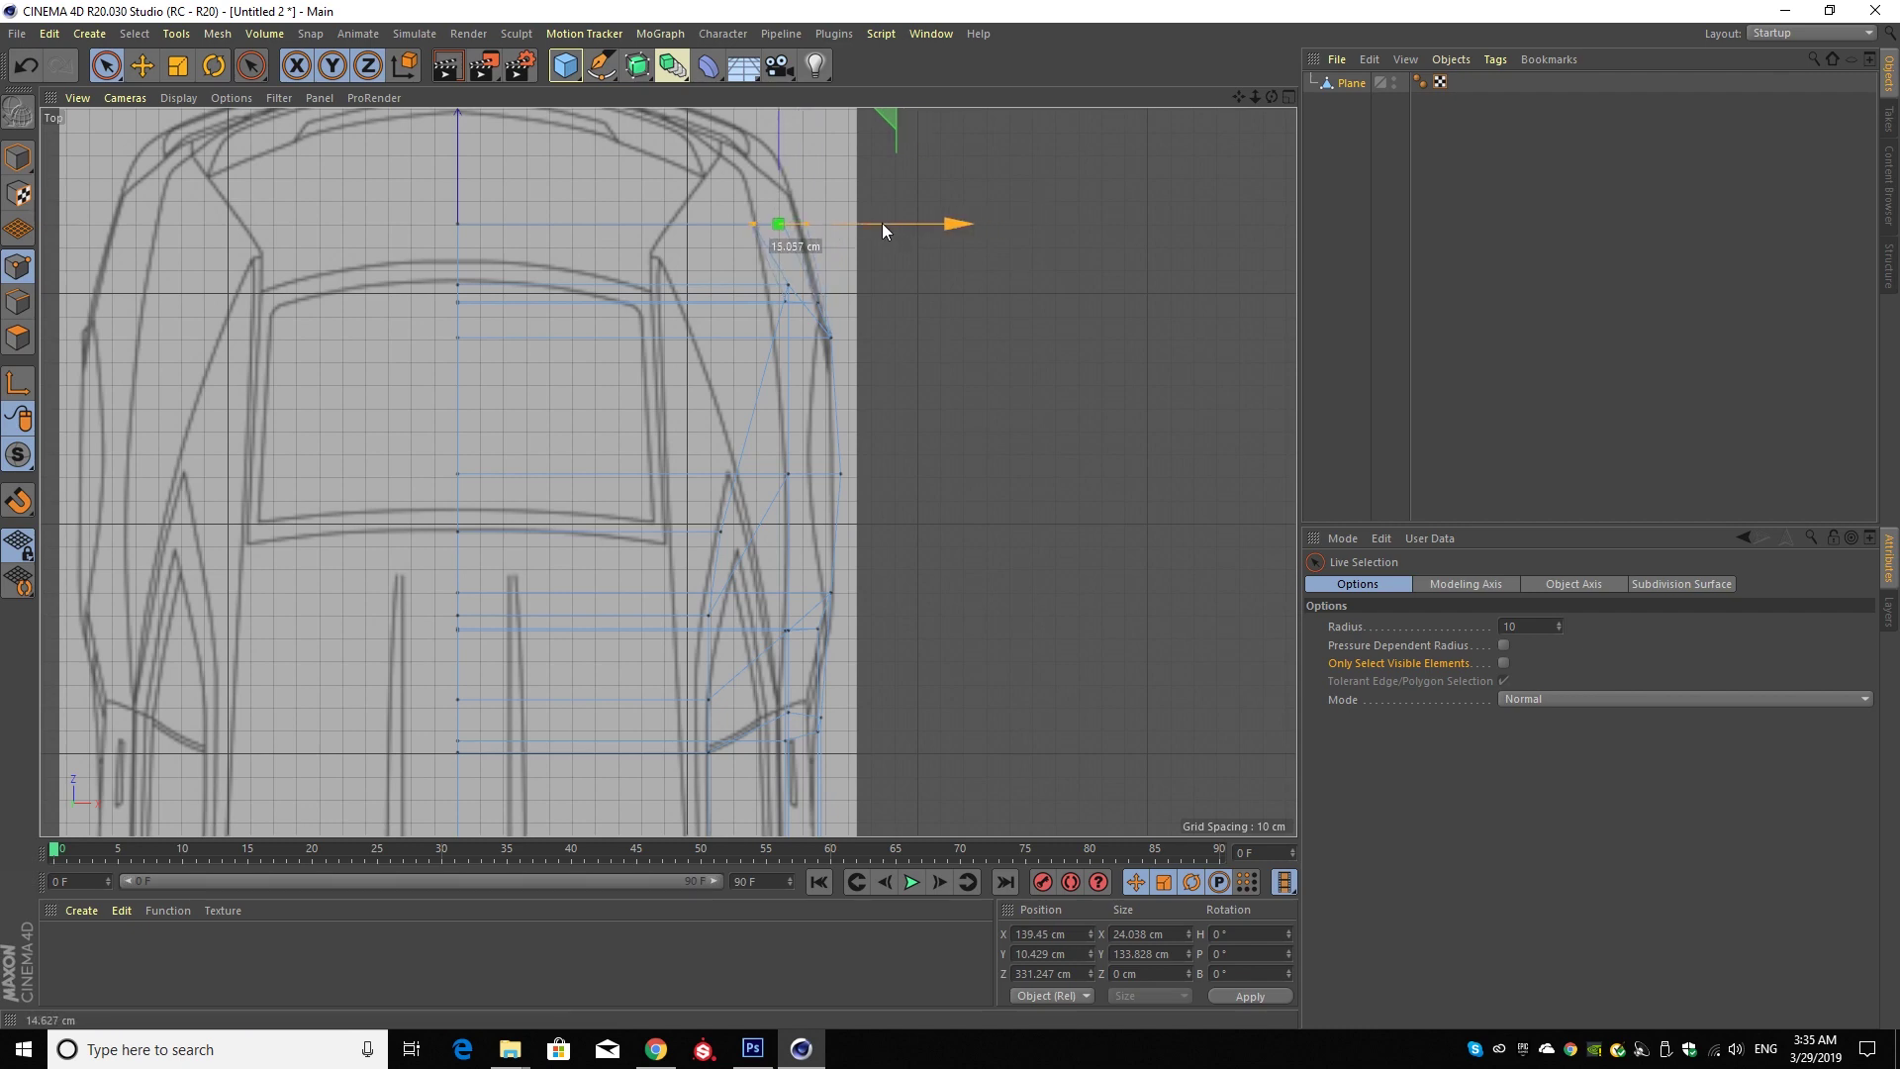
{"action": "left_click", "coordinate": [1000, 199]}
{"action": "left_click", "coordinate": [1287, 94]}
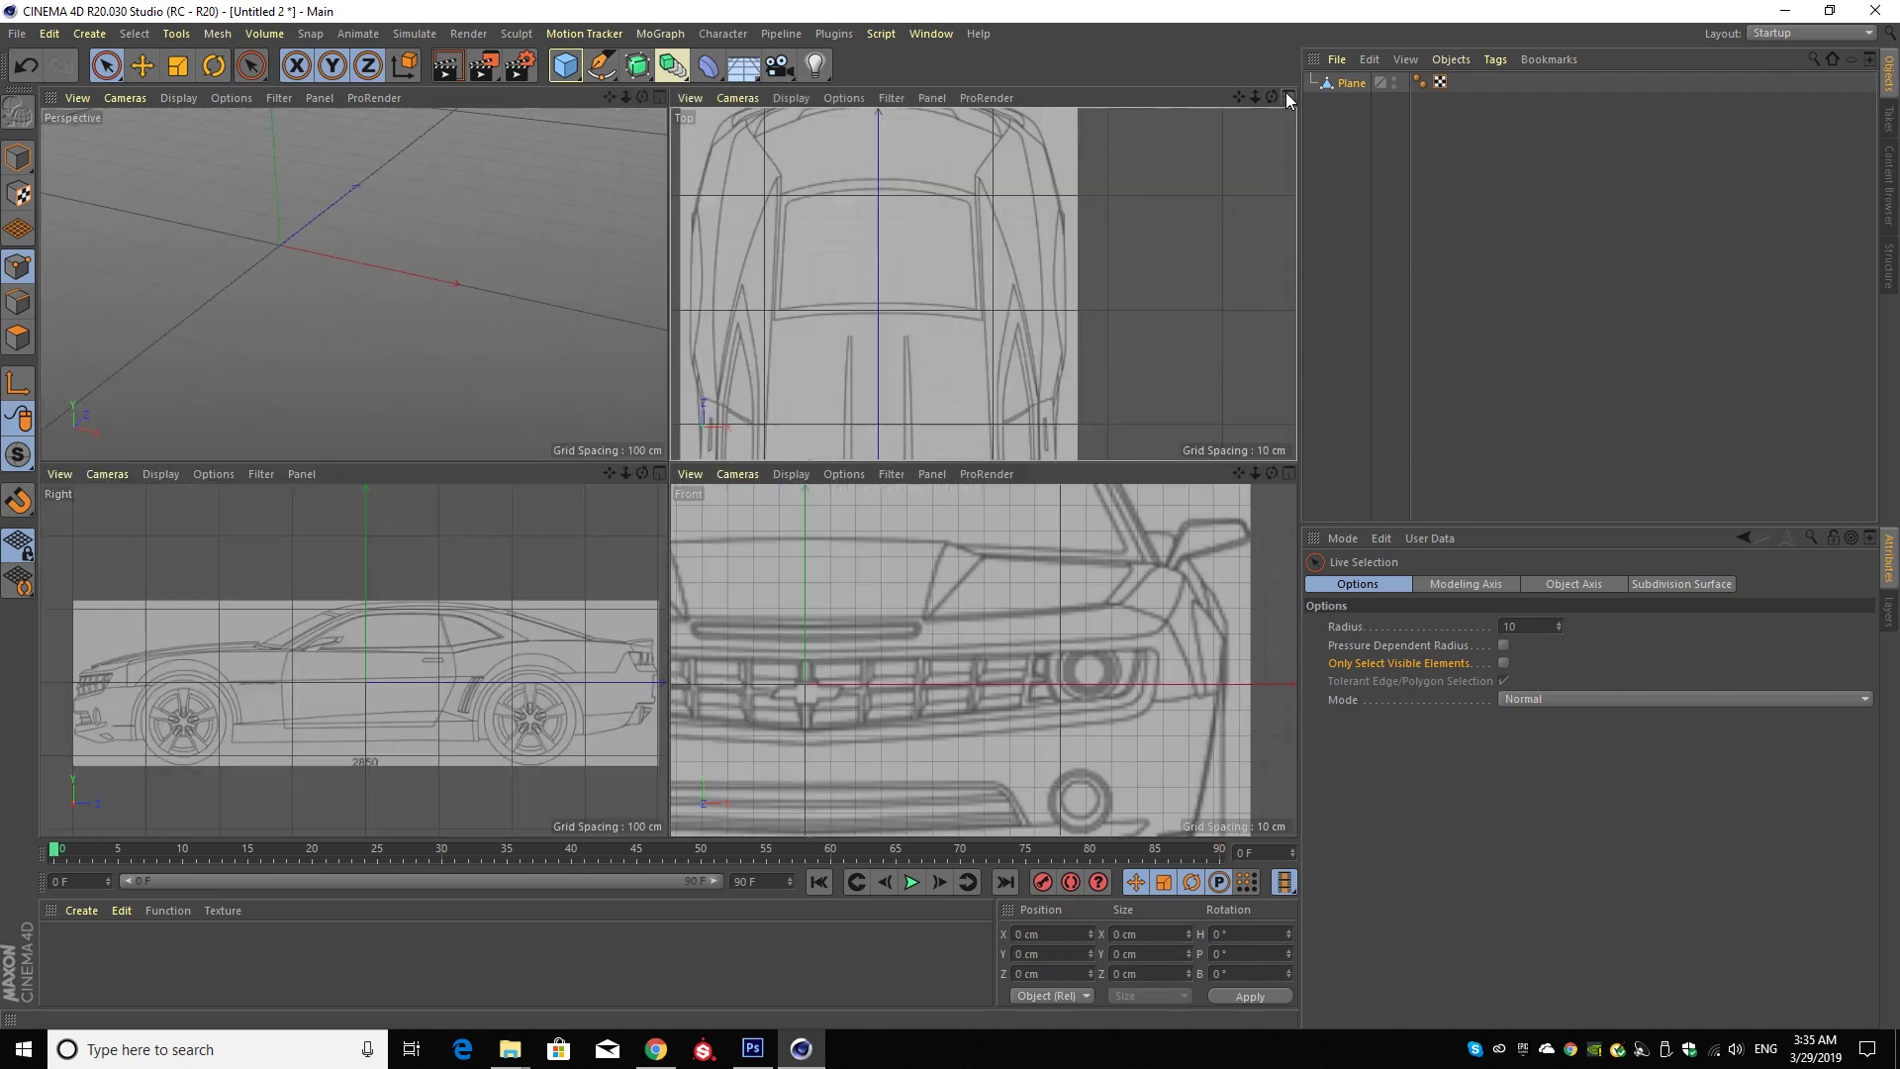
{"action": "left_click", "coordinate": [660, 97]}
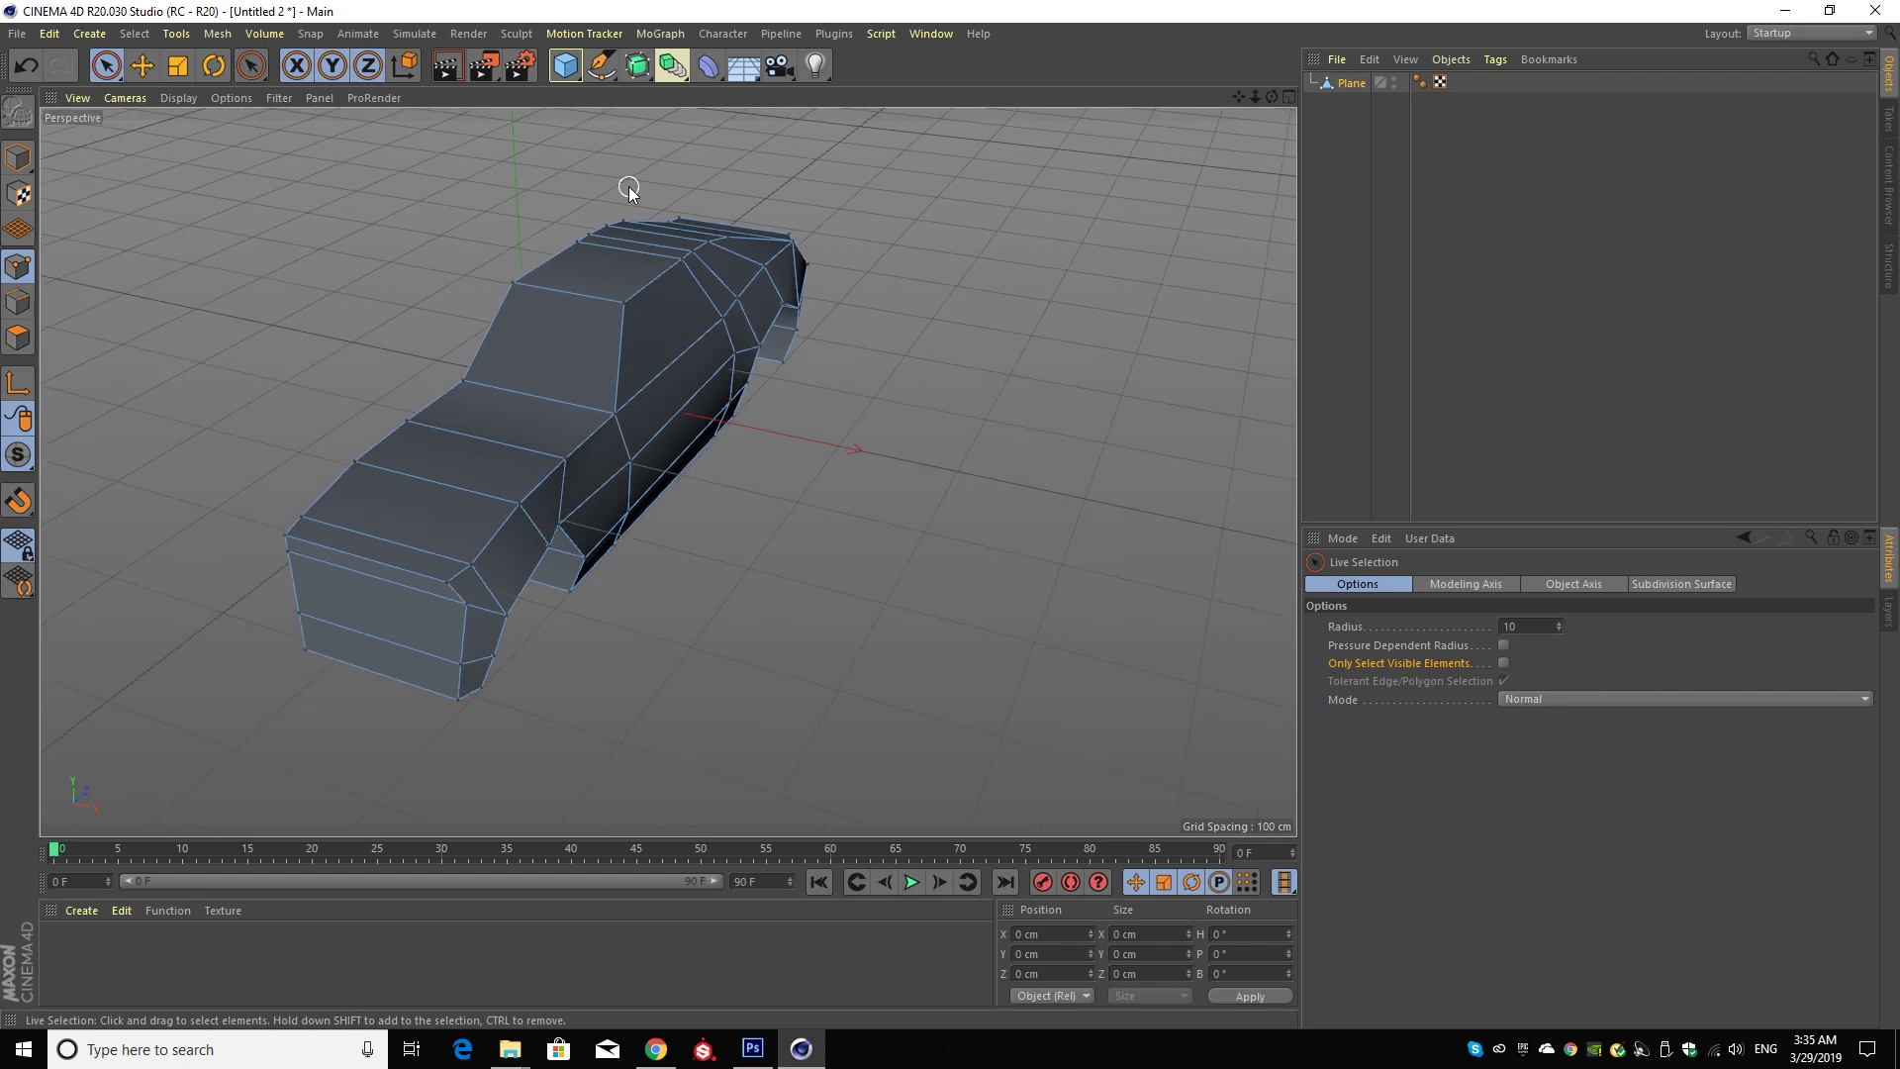
- Switch to Model mode and add a Symmetry generator to mirror the car mesh
{"action": "left_click_drag", "start_coordinate": [629, 188], "coordinate": [1084, 128], "text": "alt"}
{"action": "left_click", "coordinate": [18, 156]}
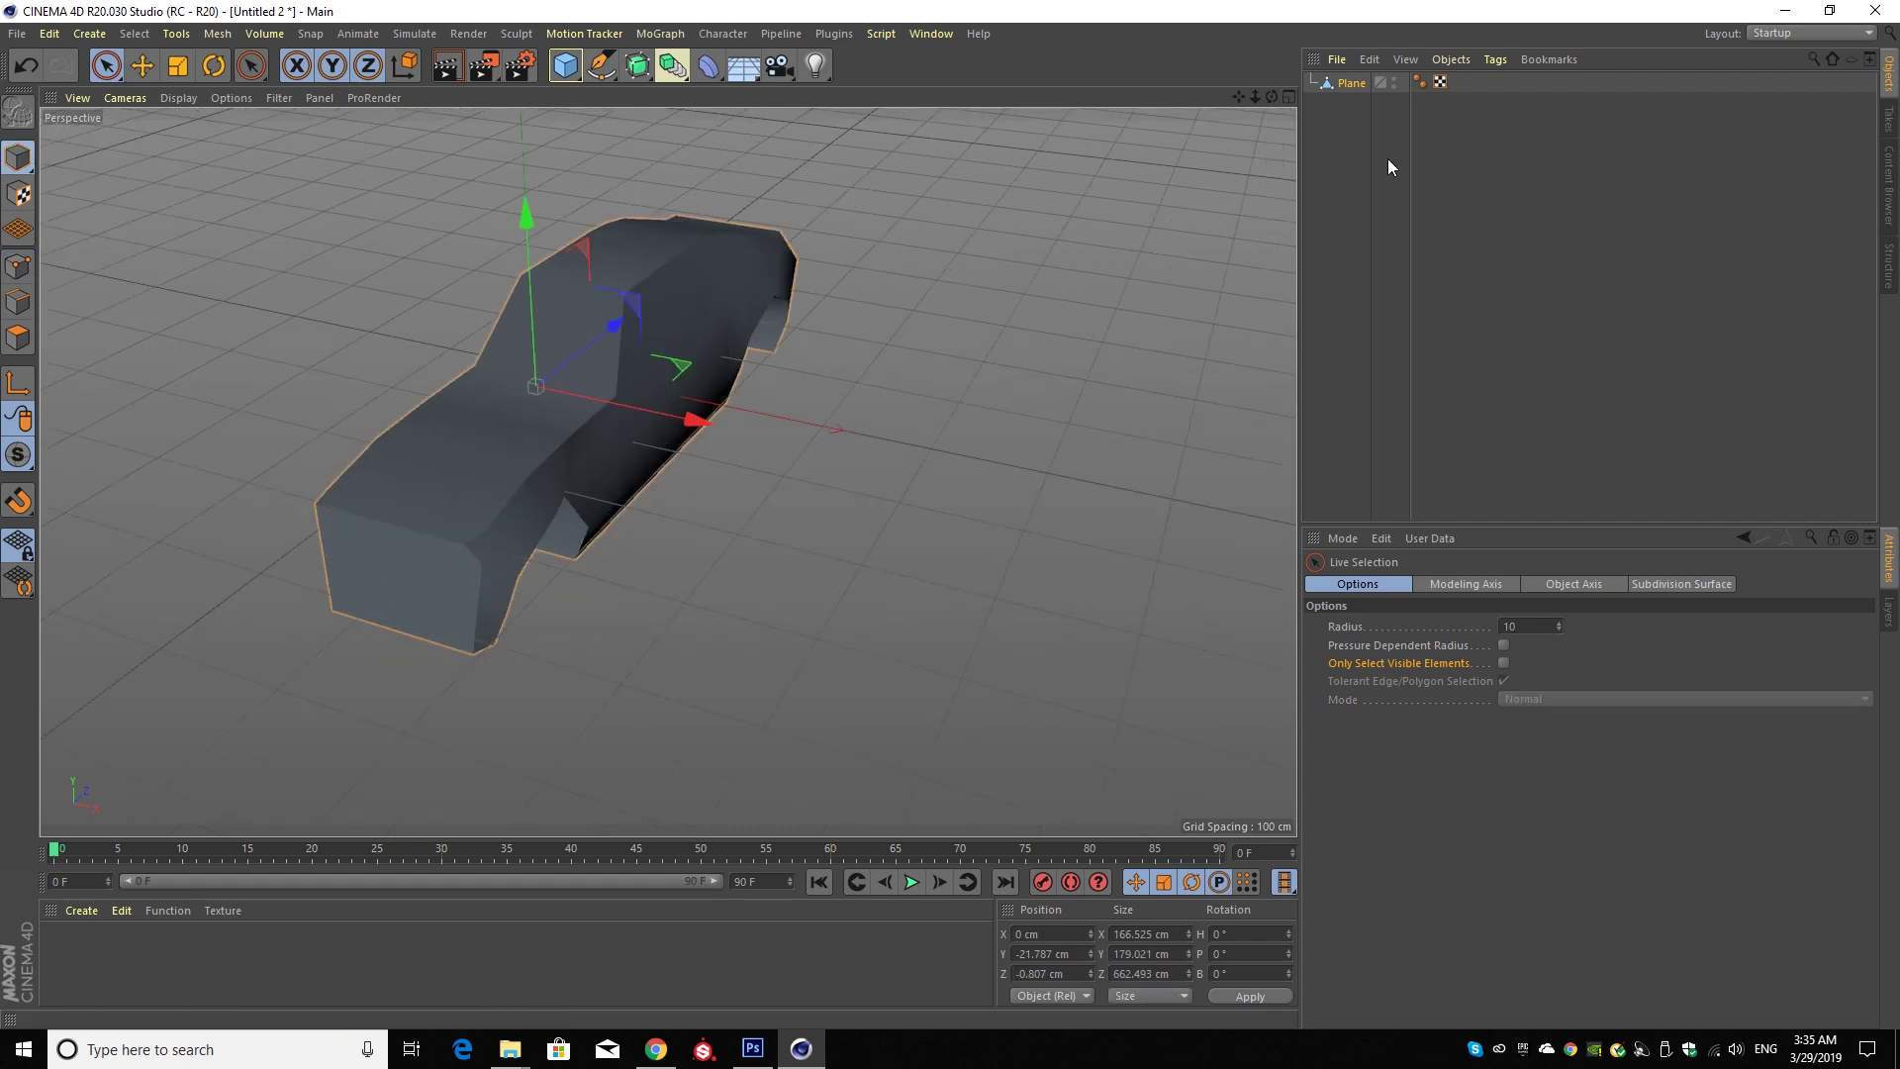
{"action": "mouse_move", "coordinate": [693, 396]}
{"action": "left_mouse_down", "text": "alt"}
{"action": "mouse_move", "coordinate": [1238, 95]}
{"action": "mouse_move", "coordinate": [668, 471]}
{"action": "mouse_move", "coordinate": [1261, 92]}
{"action": "mouse_move", "coordinate": [861, 132]}
{"action": "left_mouse_up", "text": "alt"}
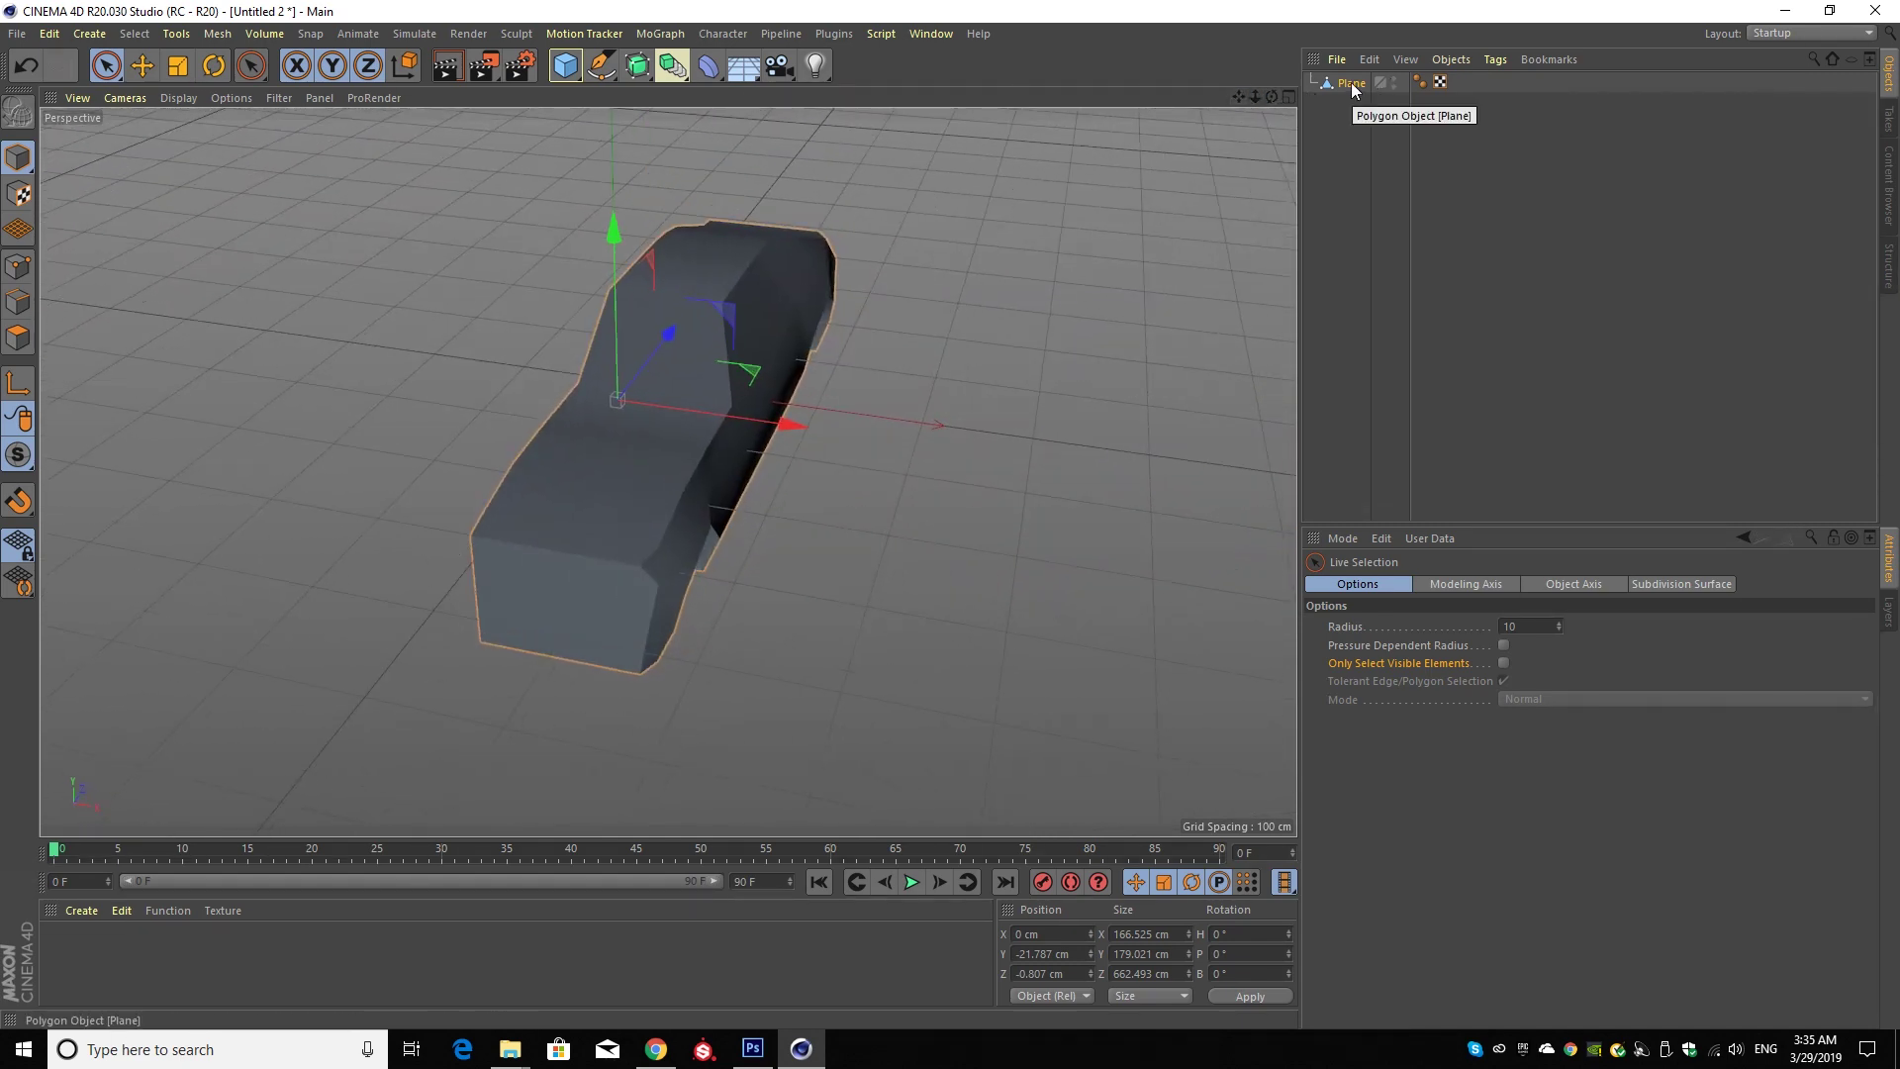
{"action": "left_click", "coordinate": [657, 66]}
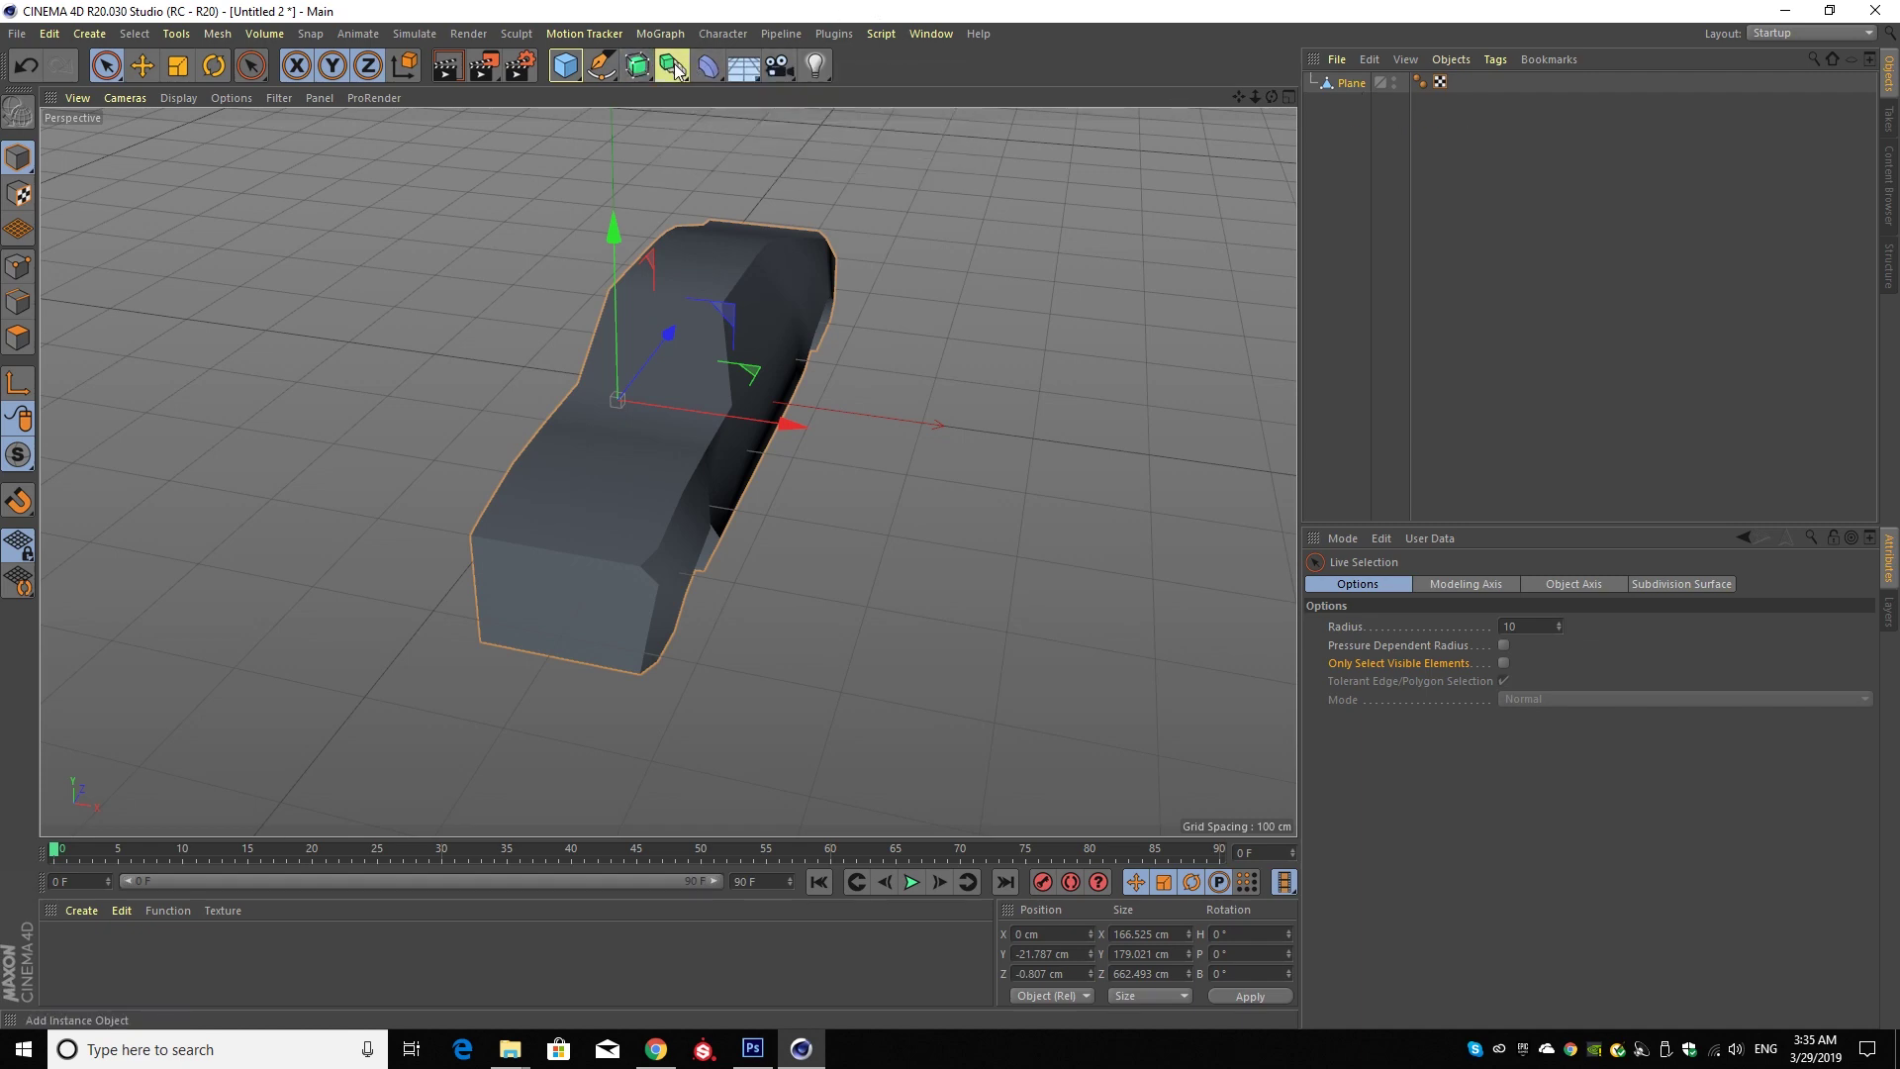
{"action": "left_click", "coordinate": [674, 67]}
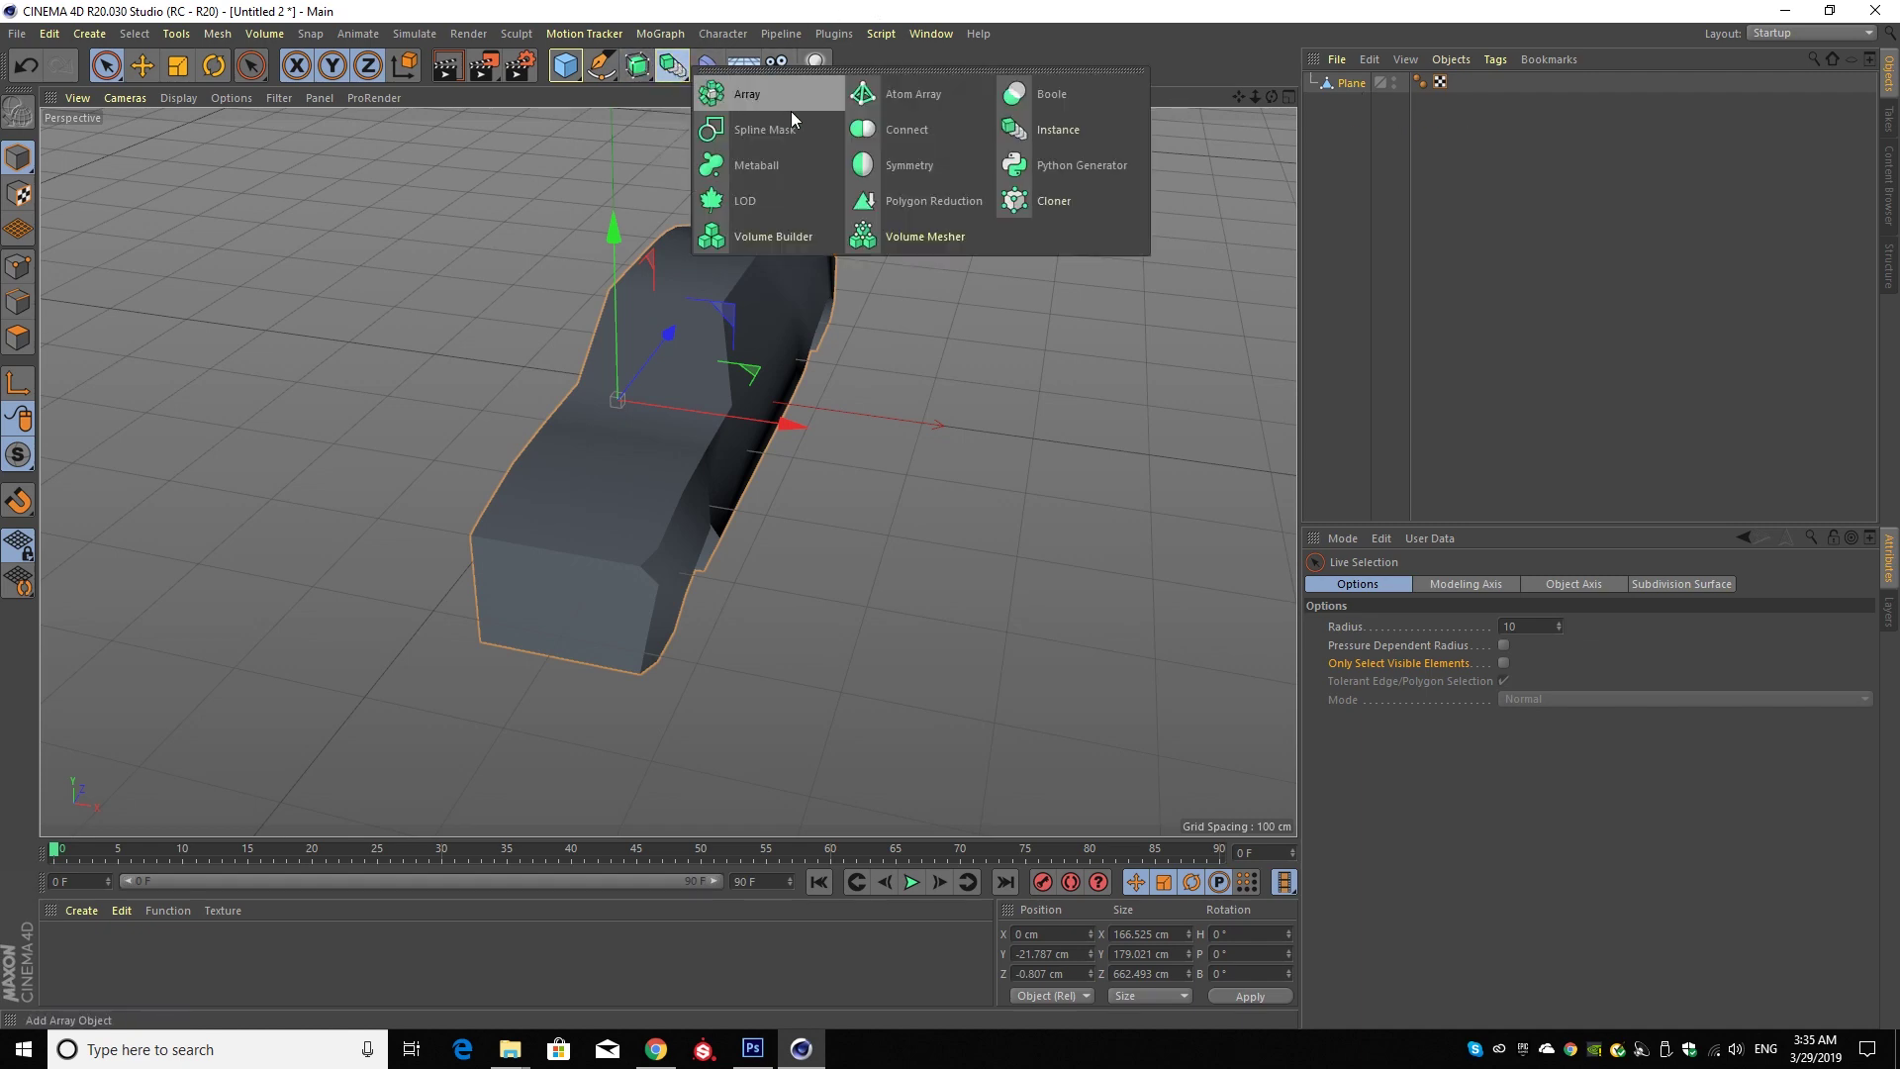
{"action": "left_click", "coordinate": [918, 169]}
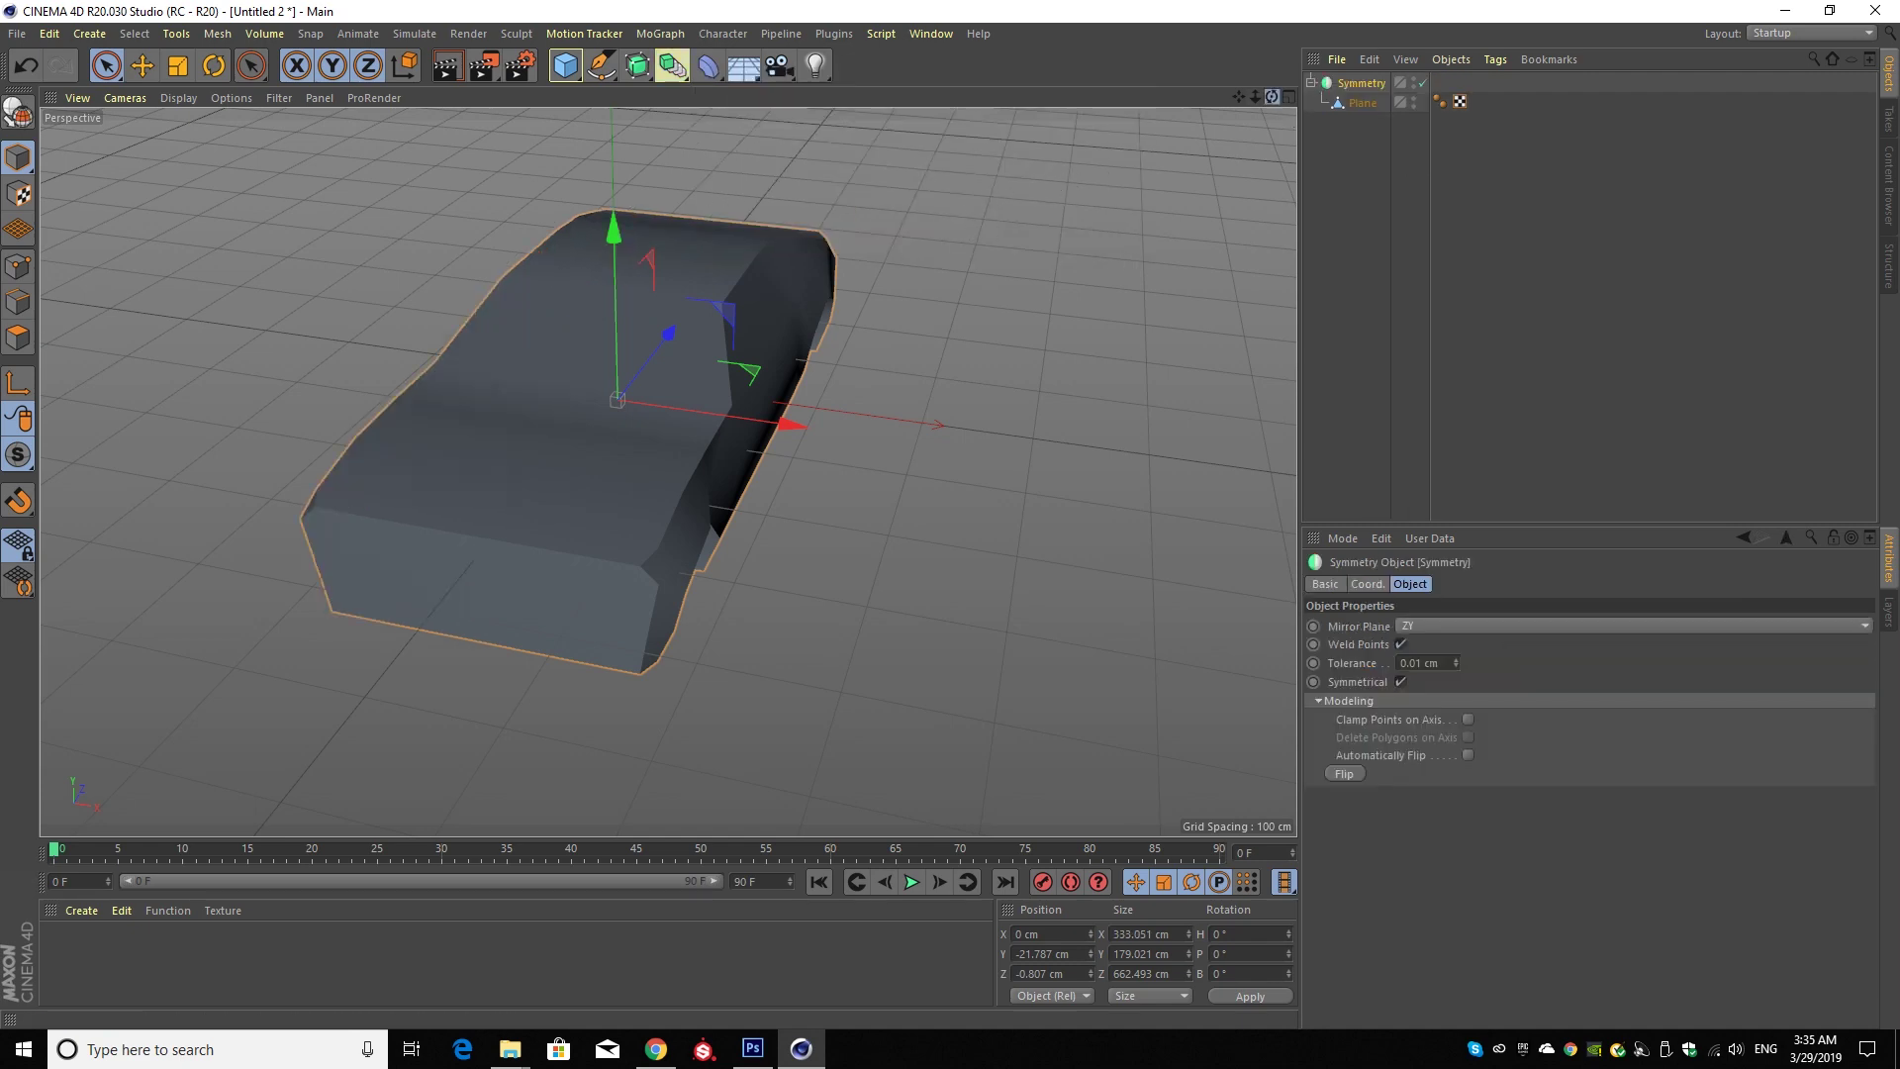
- Set the display to Gouraud Shading (Lines) and select the Plane inside Symmetry
{"action": "left_click_drag", "start_coordinate": [604, 471], "coordinate": [693, 471], "text": "alt"}
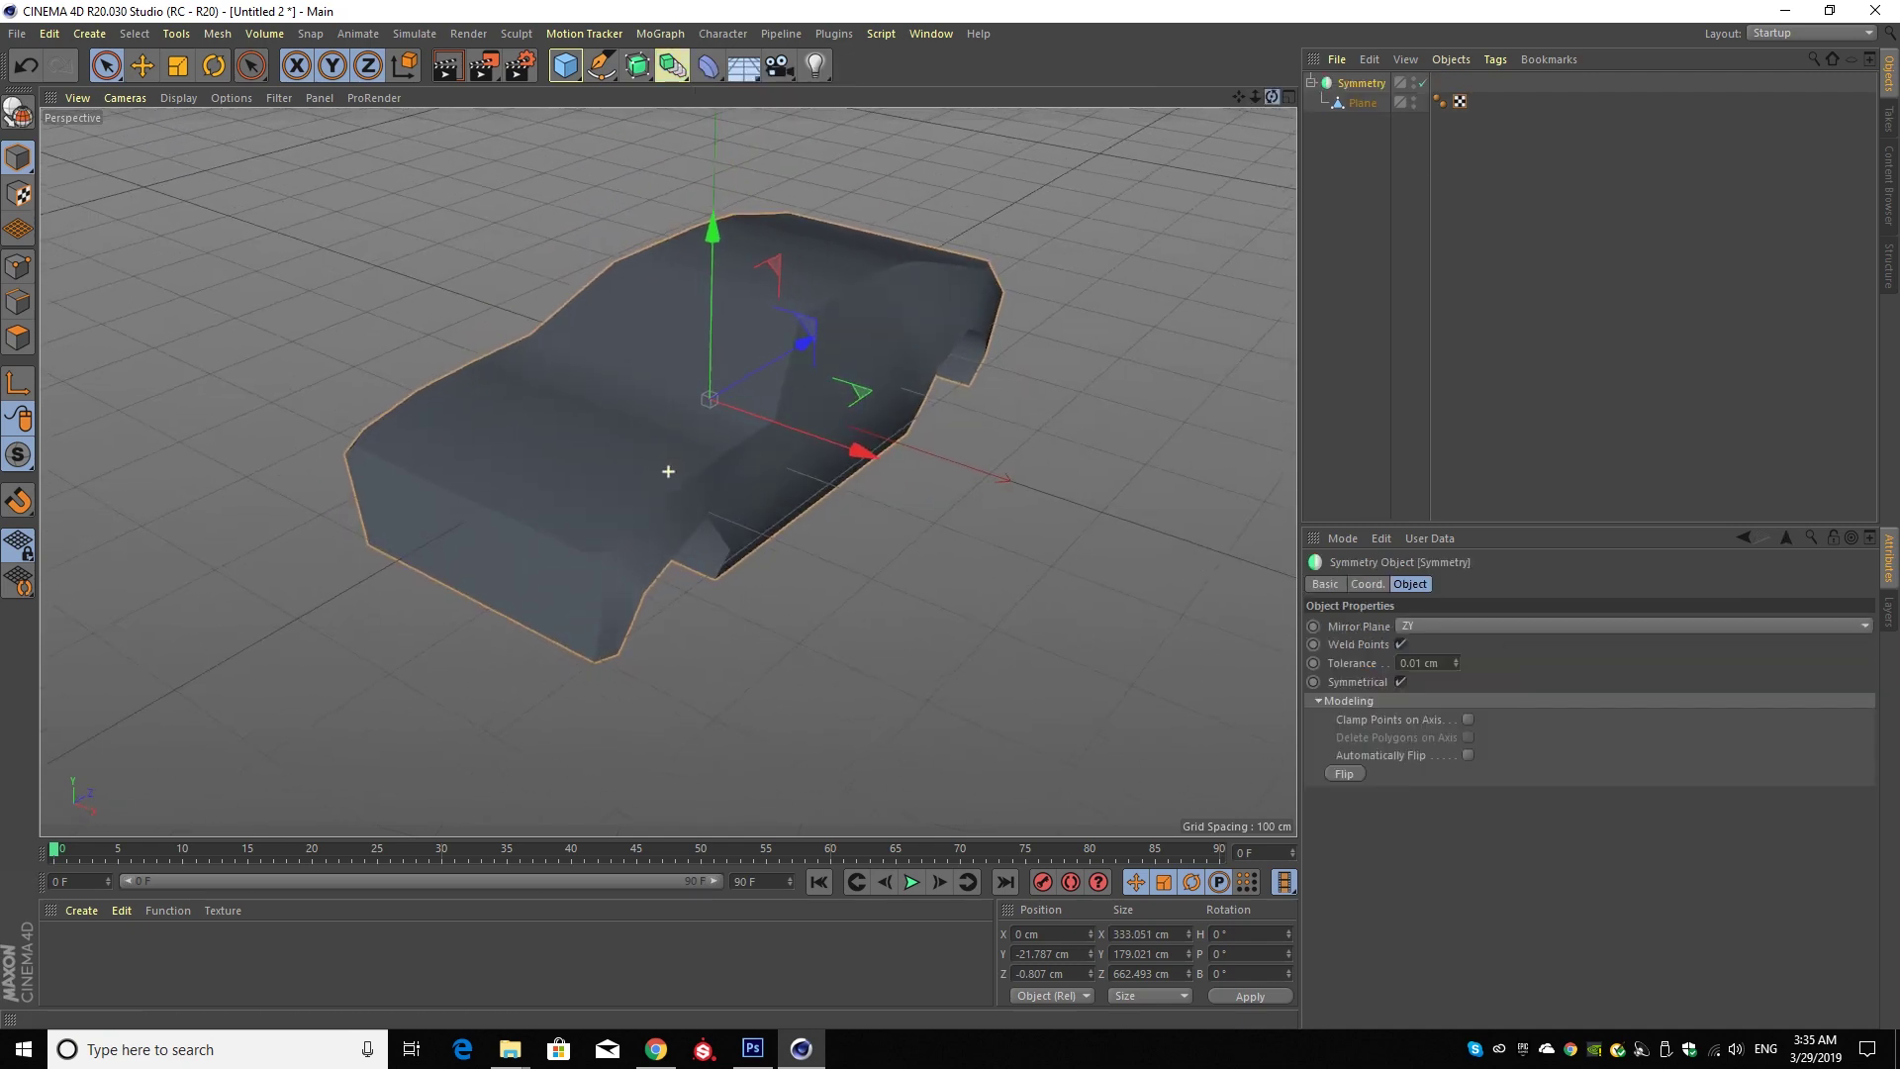
{"action": "left_click", "coordinate": [182, 105]}
{"action": "left_click", "coordinate": [210, 147]}
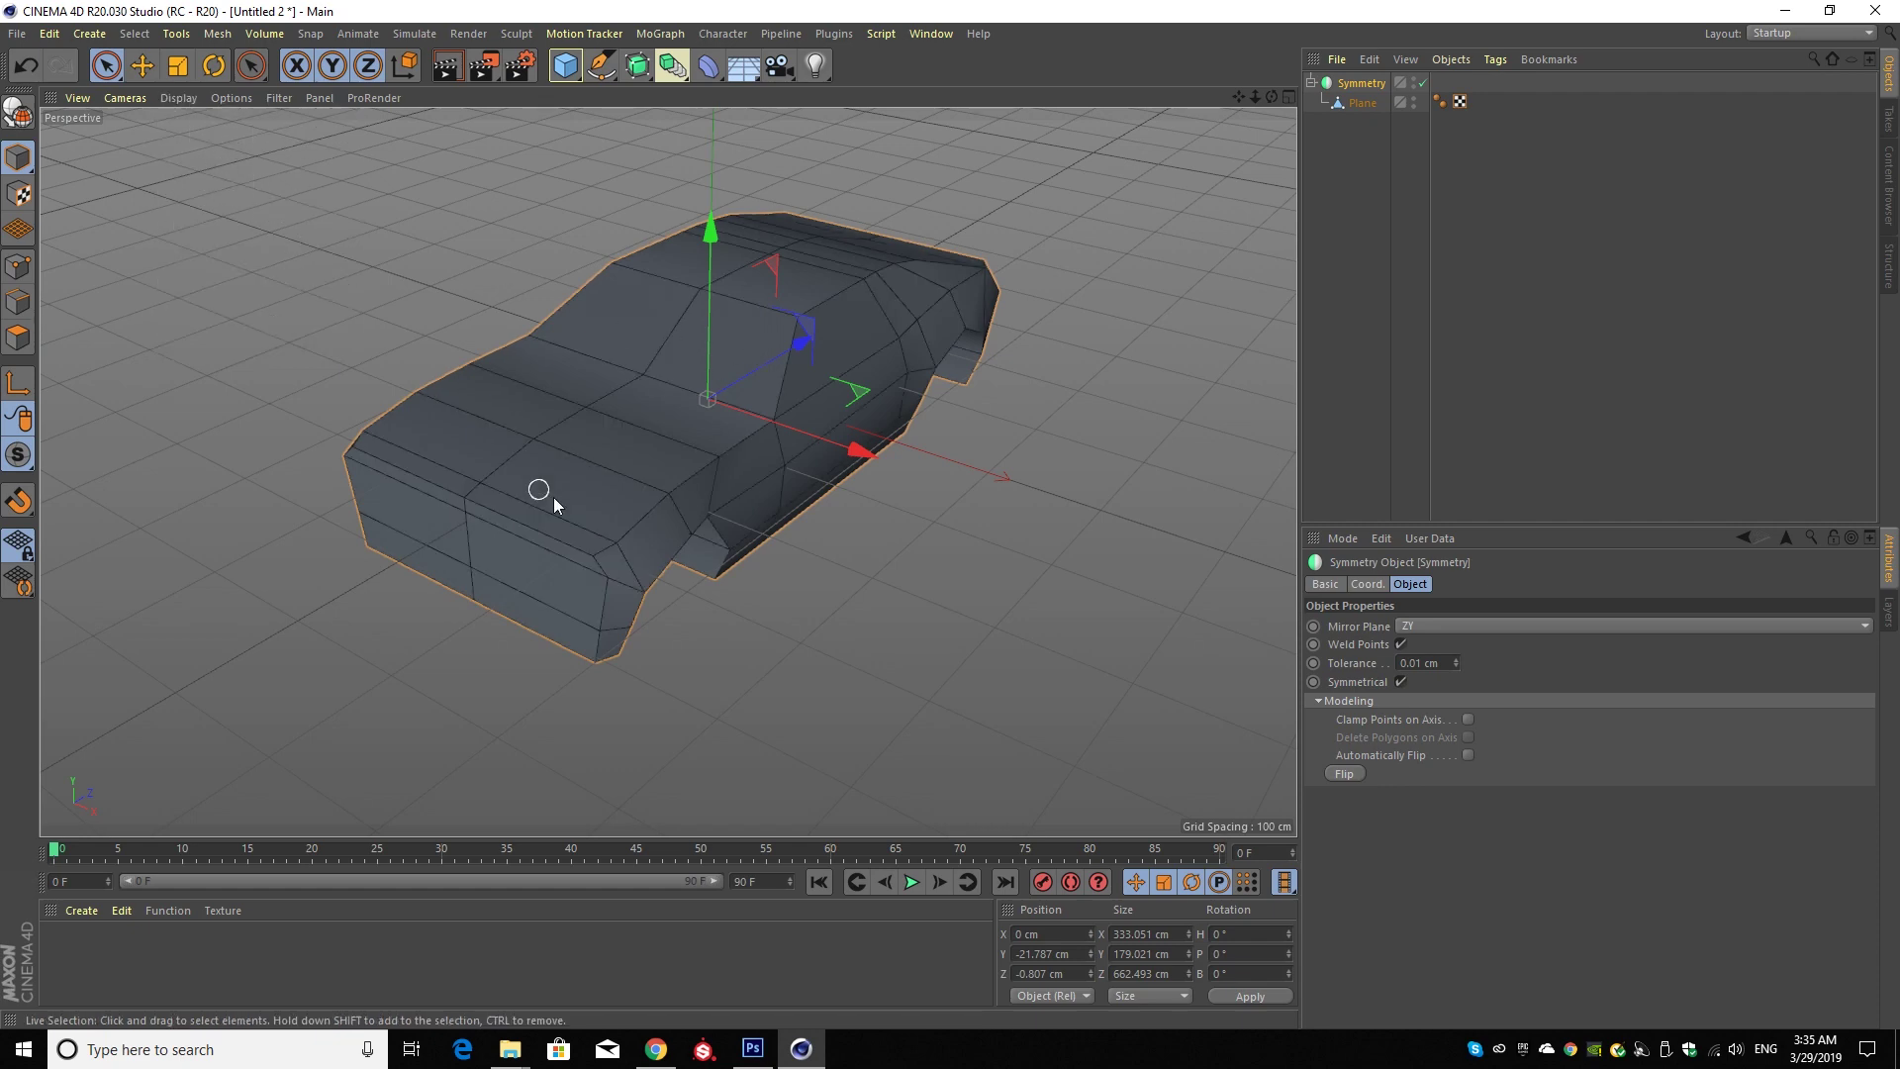
{"action": "left_click_drag", "start_coordinate": [554, 497], "coordinate": [668, 471], "text": "alt"}
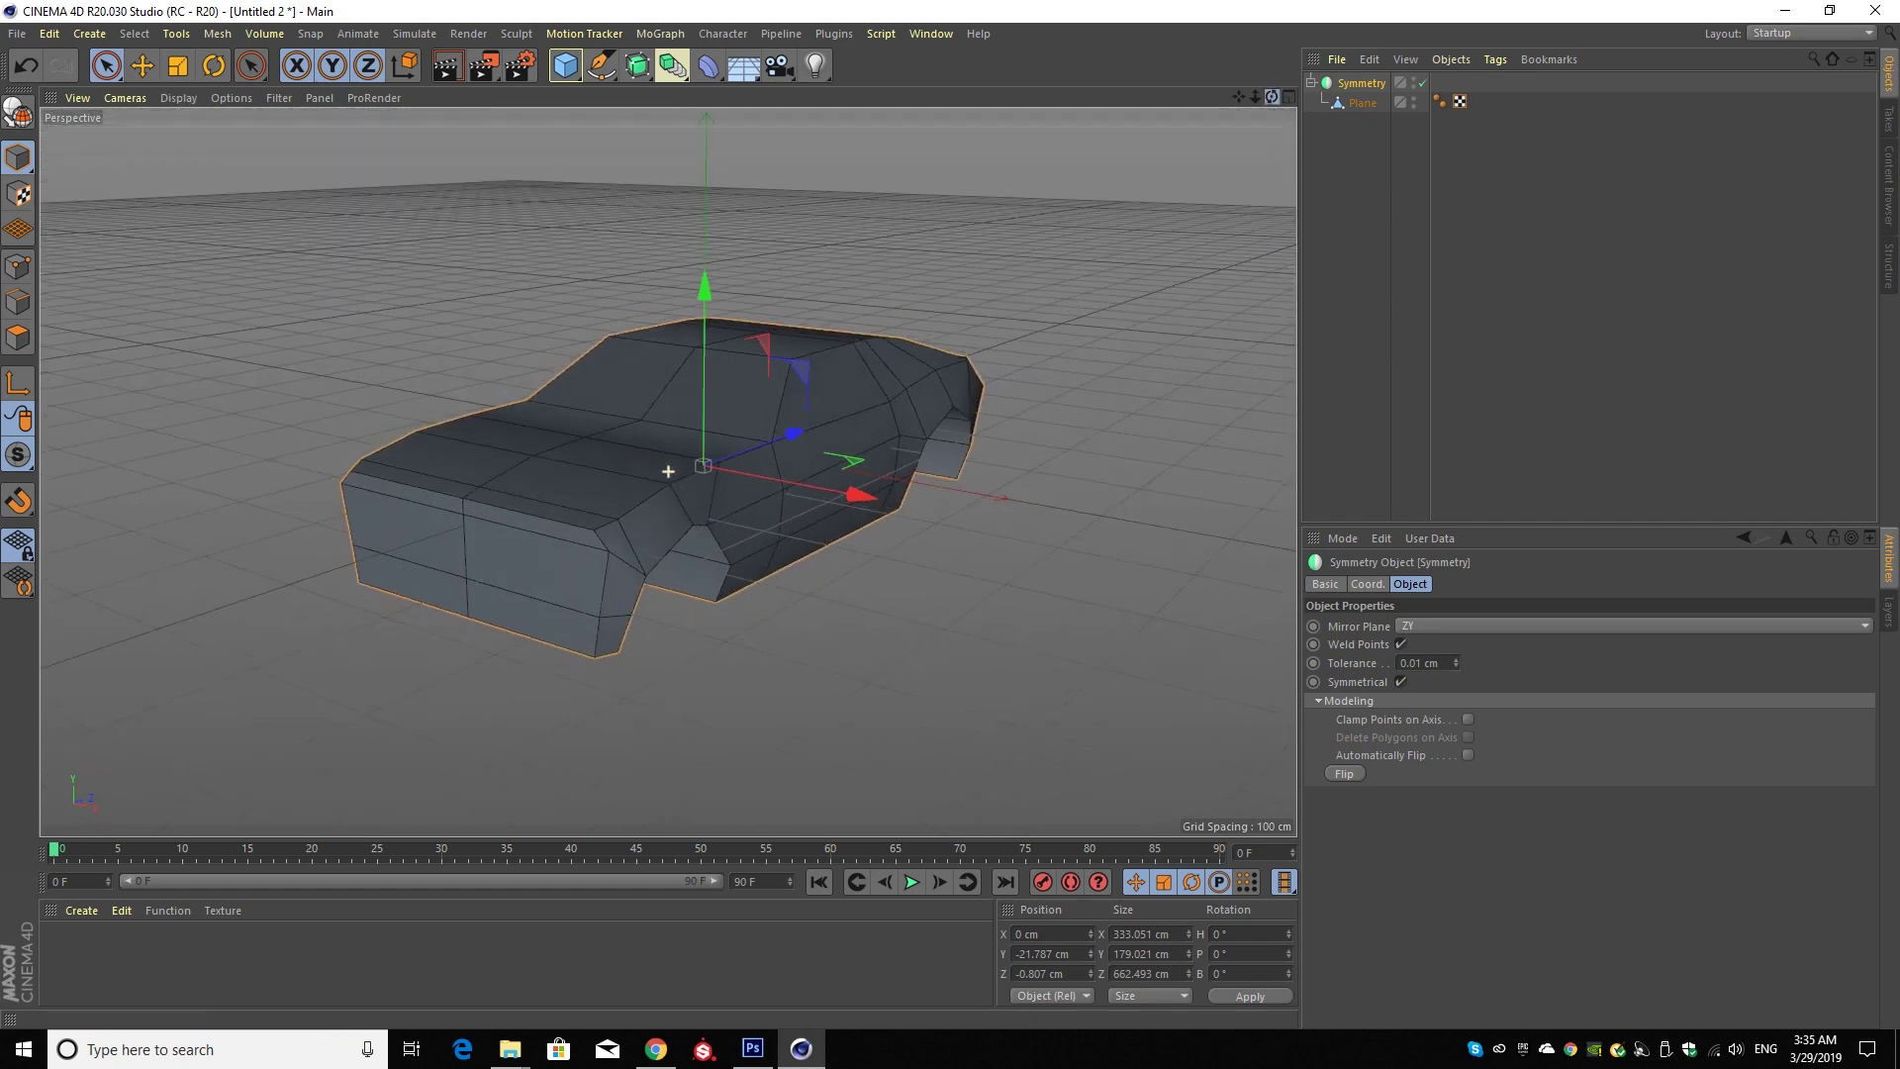
{"action": "left_click_drag", "start_coordinate": [1272, 96], "coordinate": [1272, 138]}
{"action": "key", "text": "Down"}
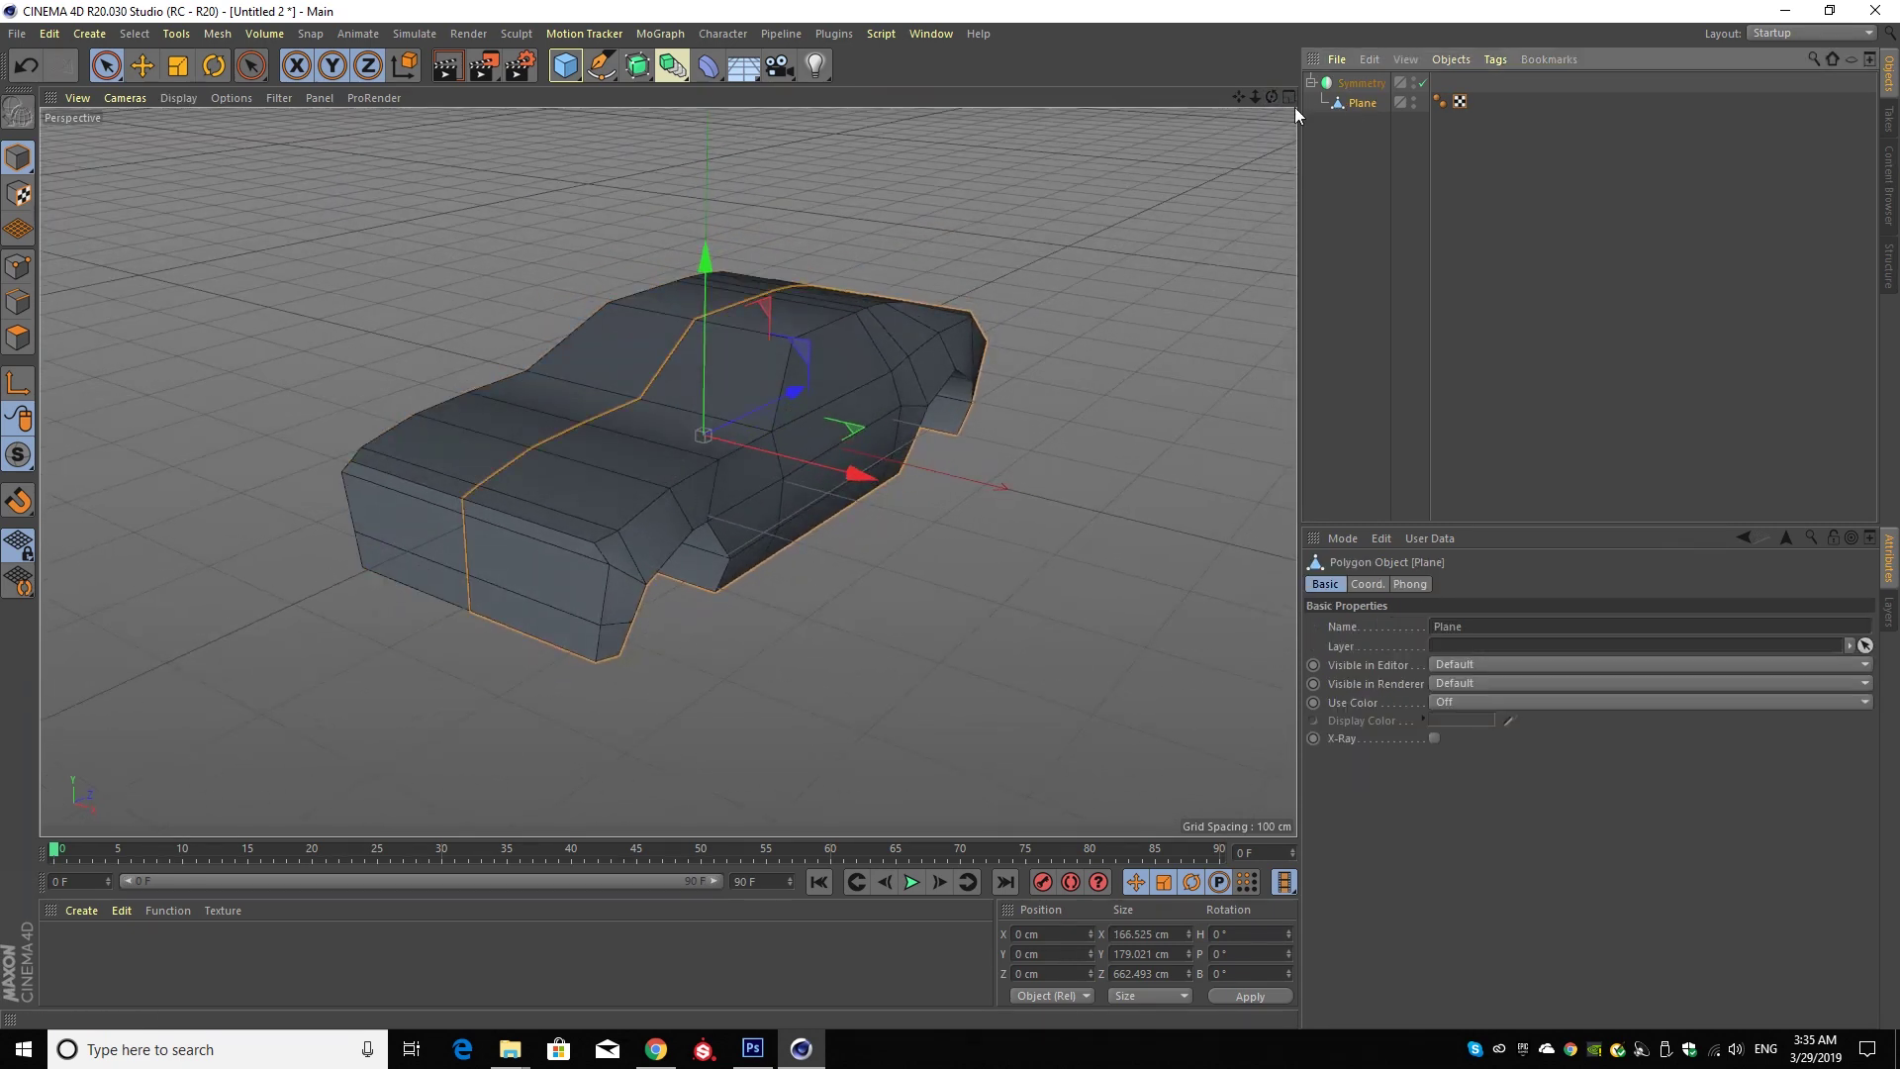
- Set up Live Selection with only visible elements, in Edges mode with Loop Selection
{"action": "left_click", "coordinate": [1291, 97]}
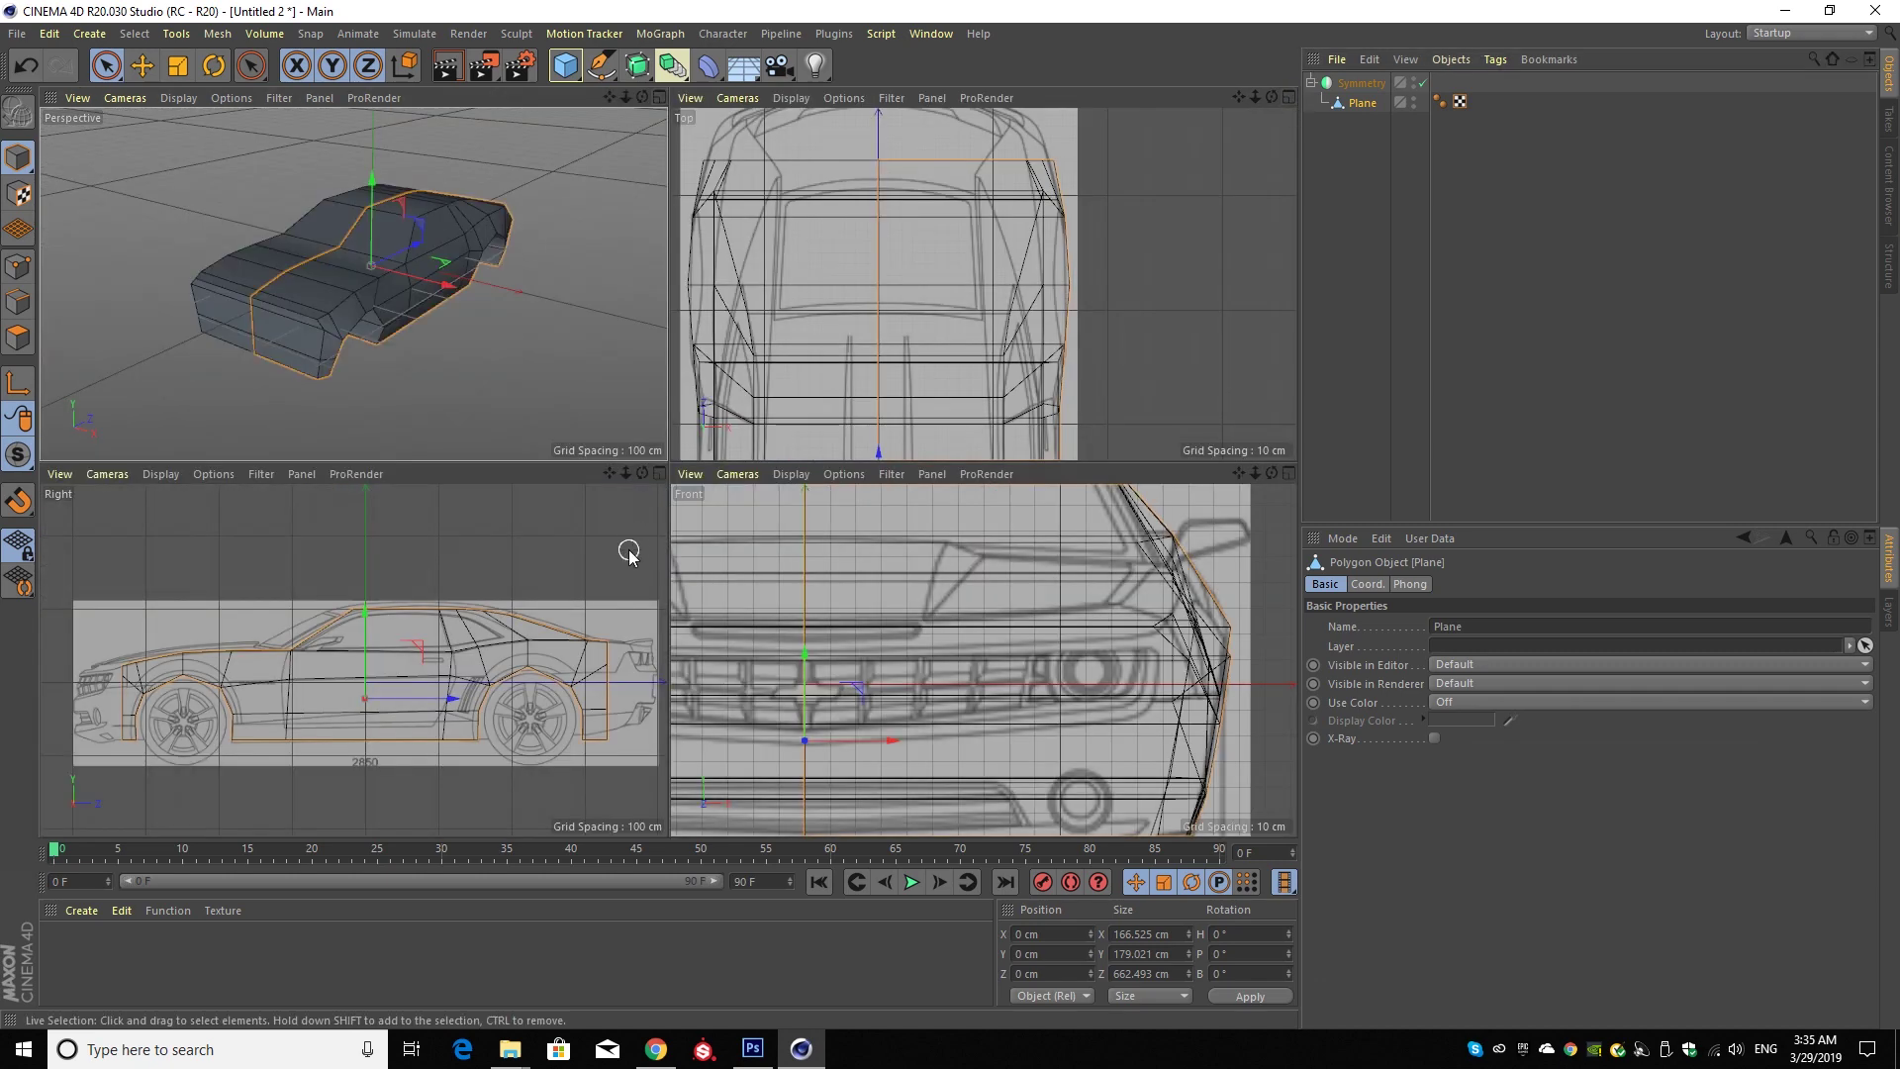
{"action": "left_click", "coordinate": [18, 336]}
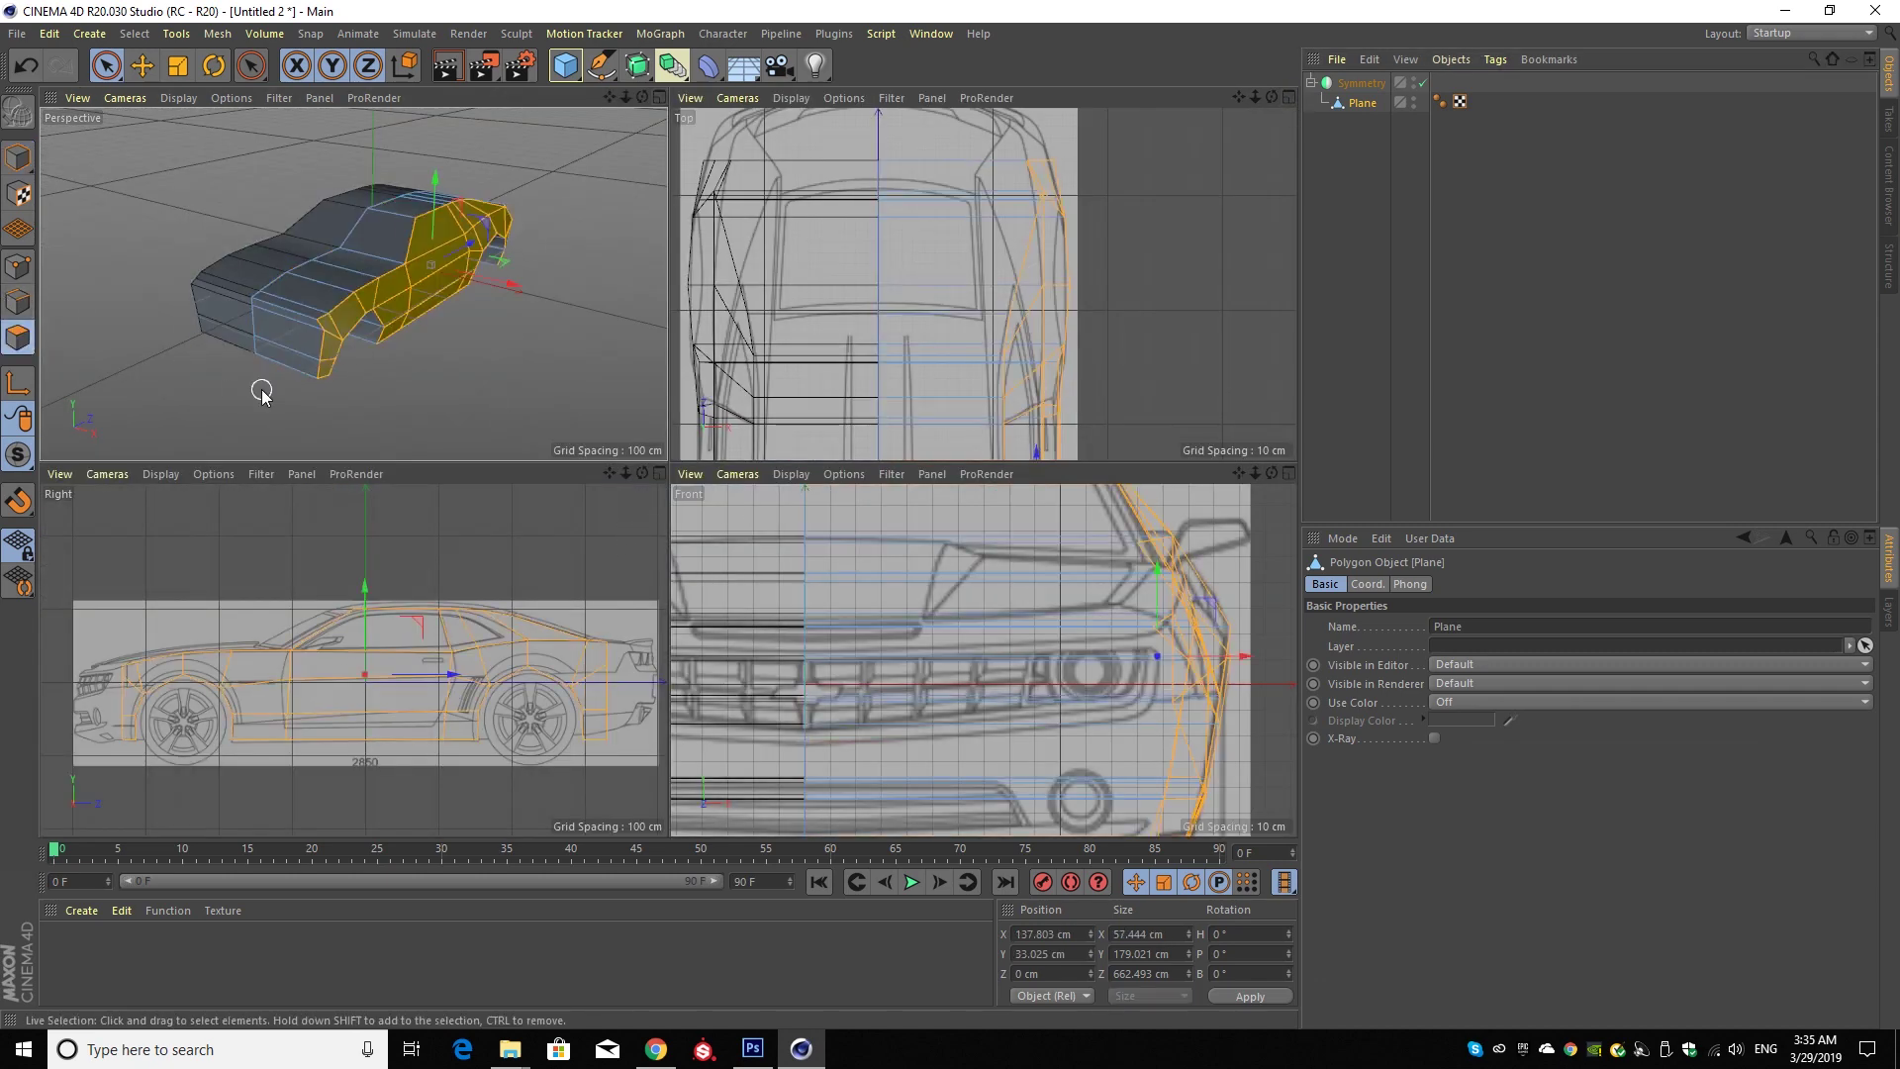
{"action": "key", "text": "9"}
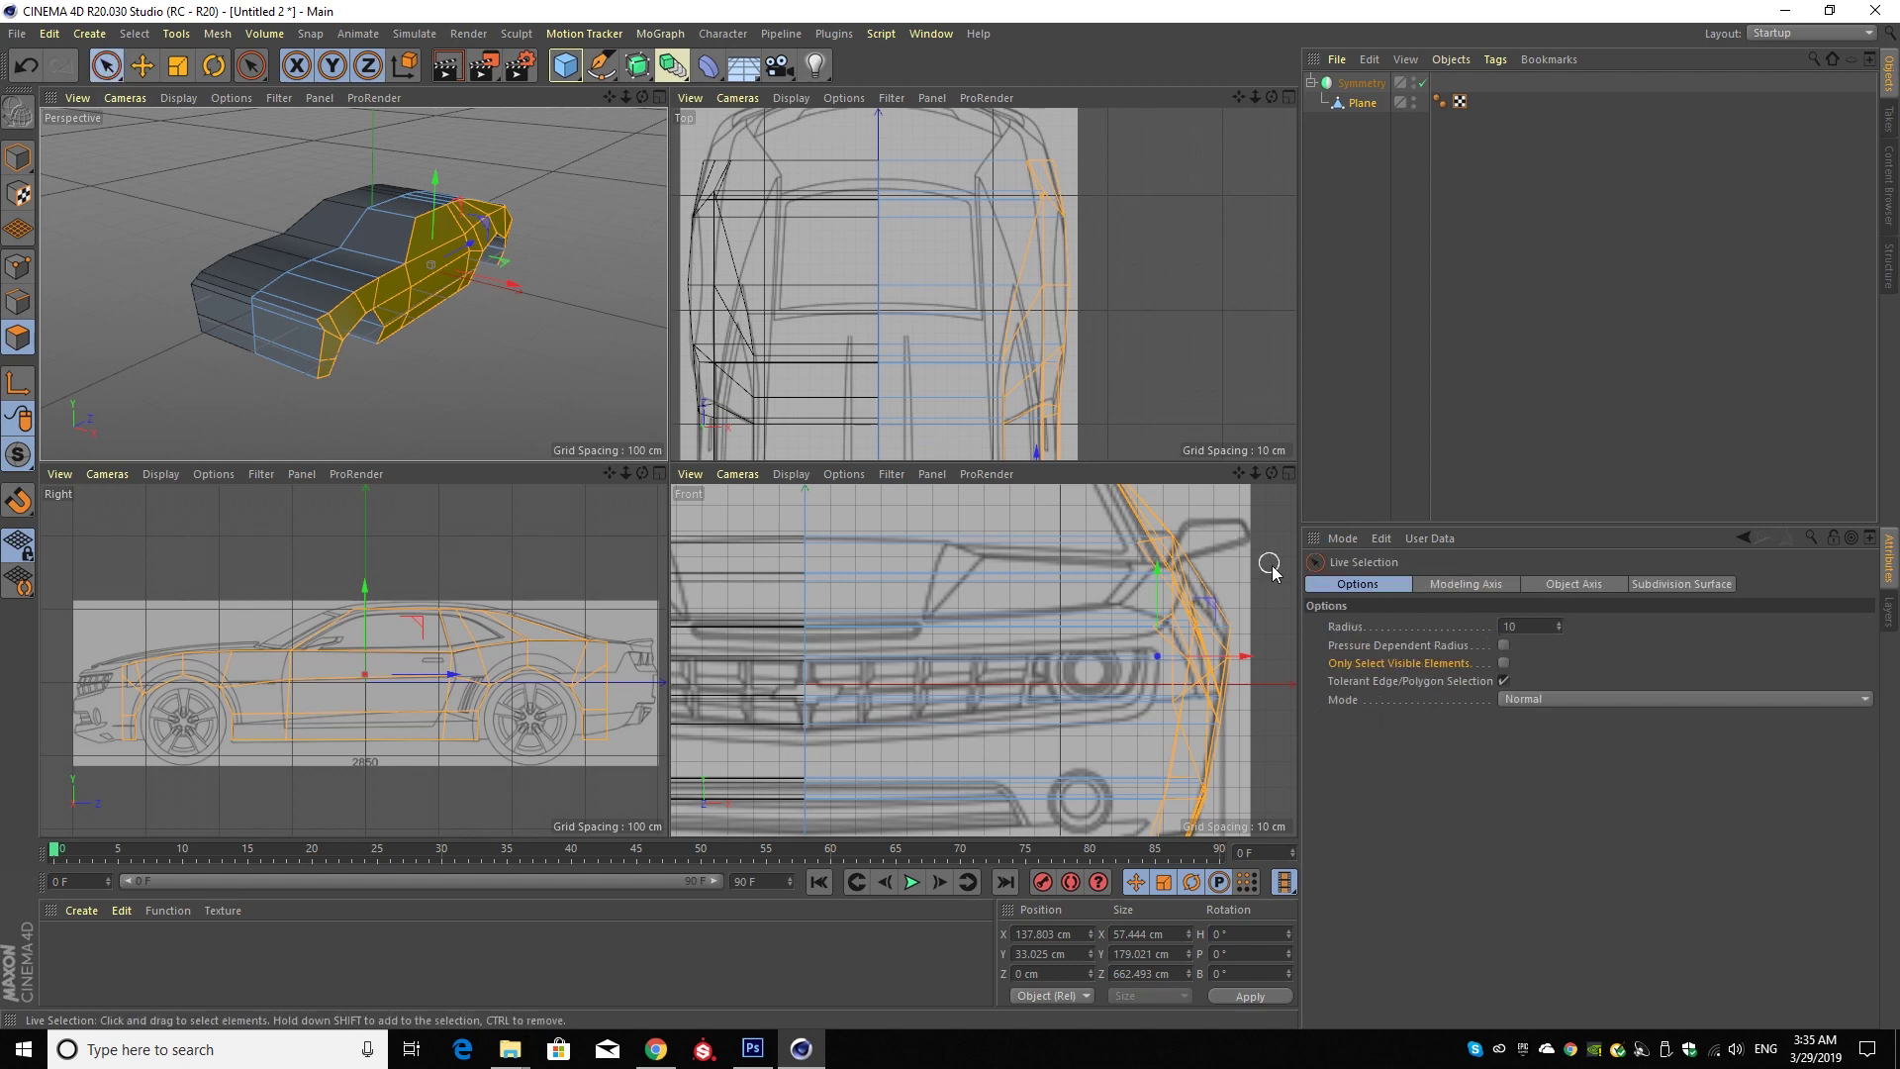
{"action": "left_click", "coordinate": [1504, 663]}
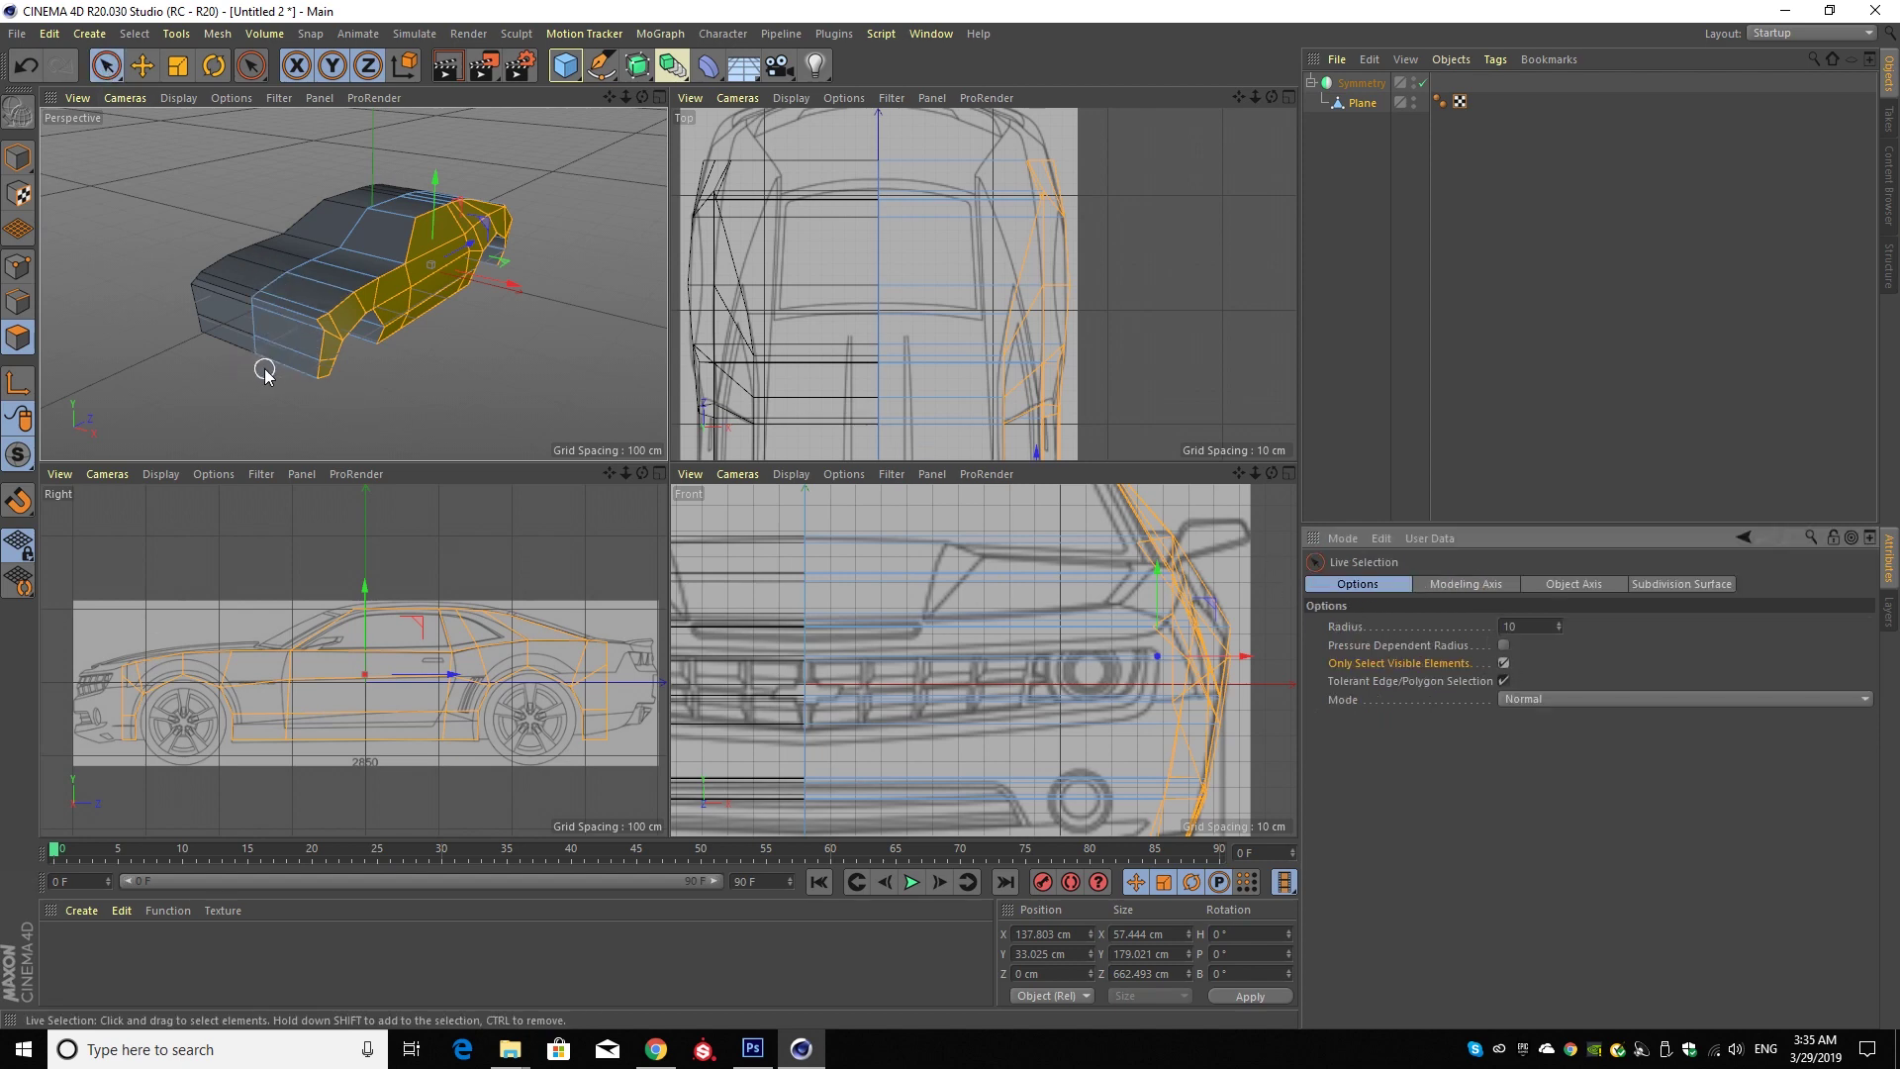
{"action": "left_click", "coordinate": [18, 302]}
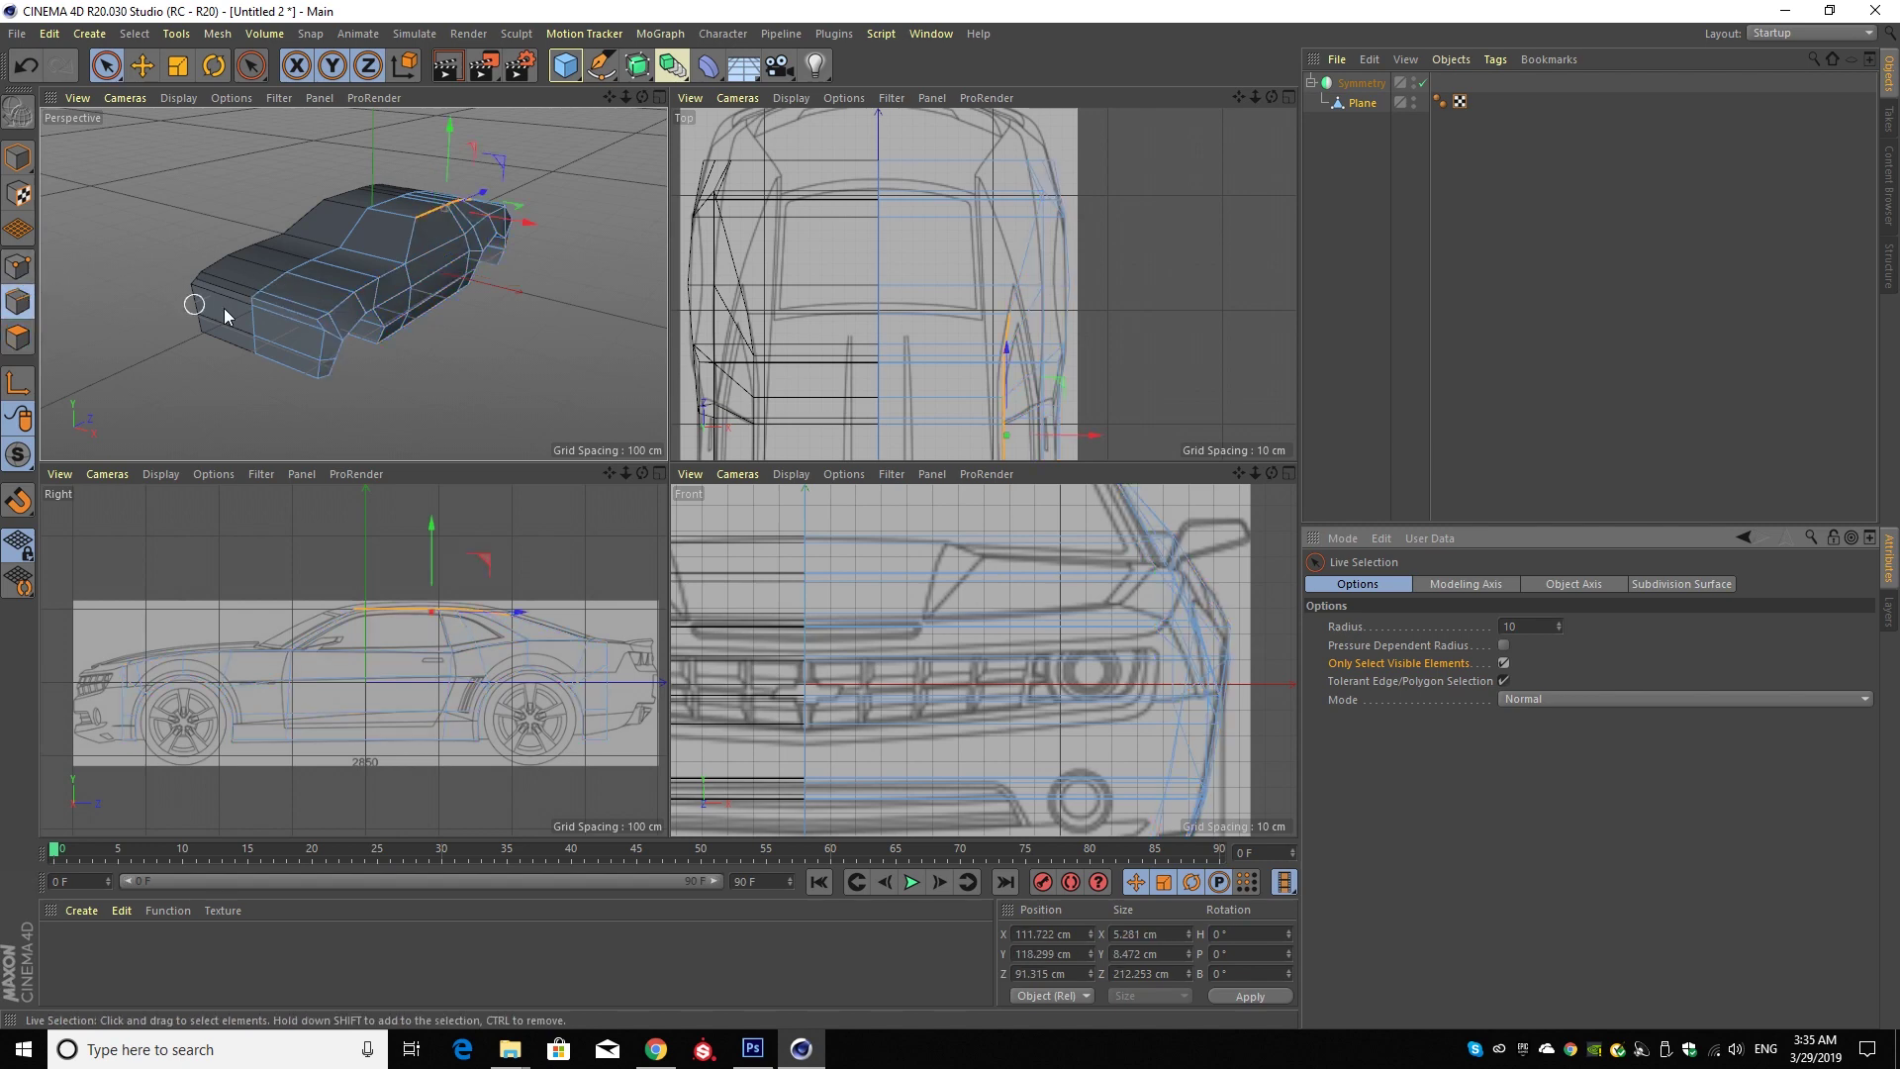
{"action": "key", "text": "v"}
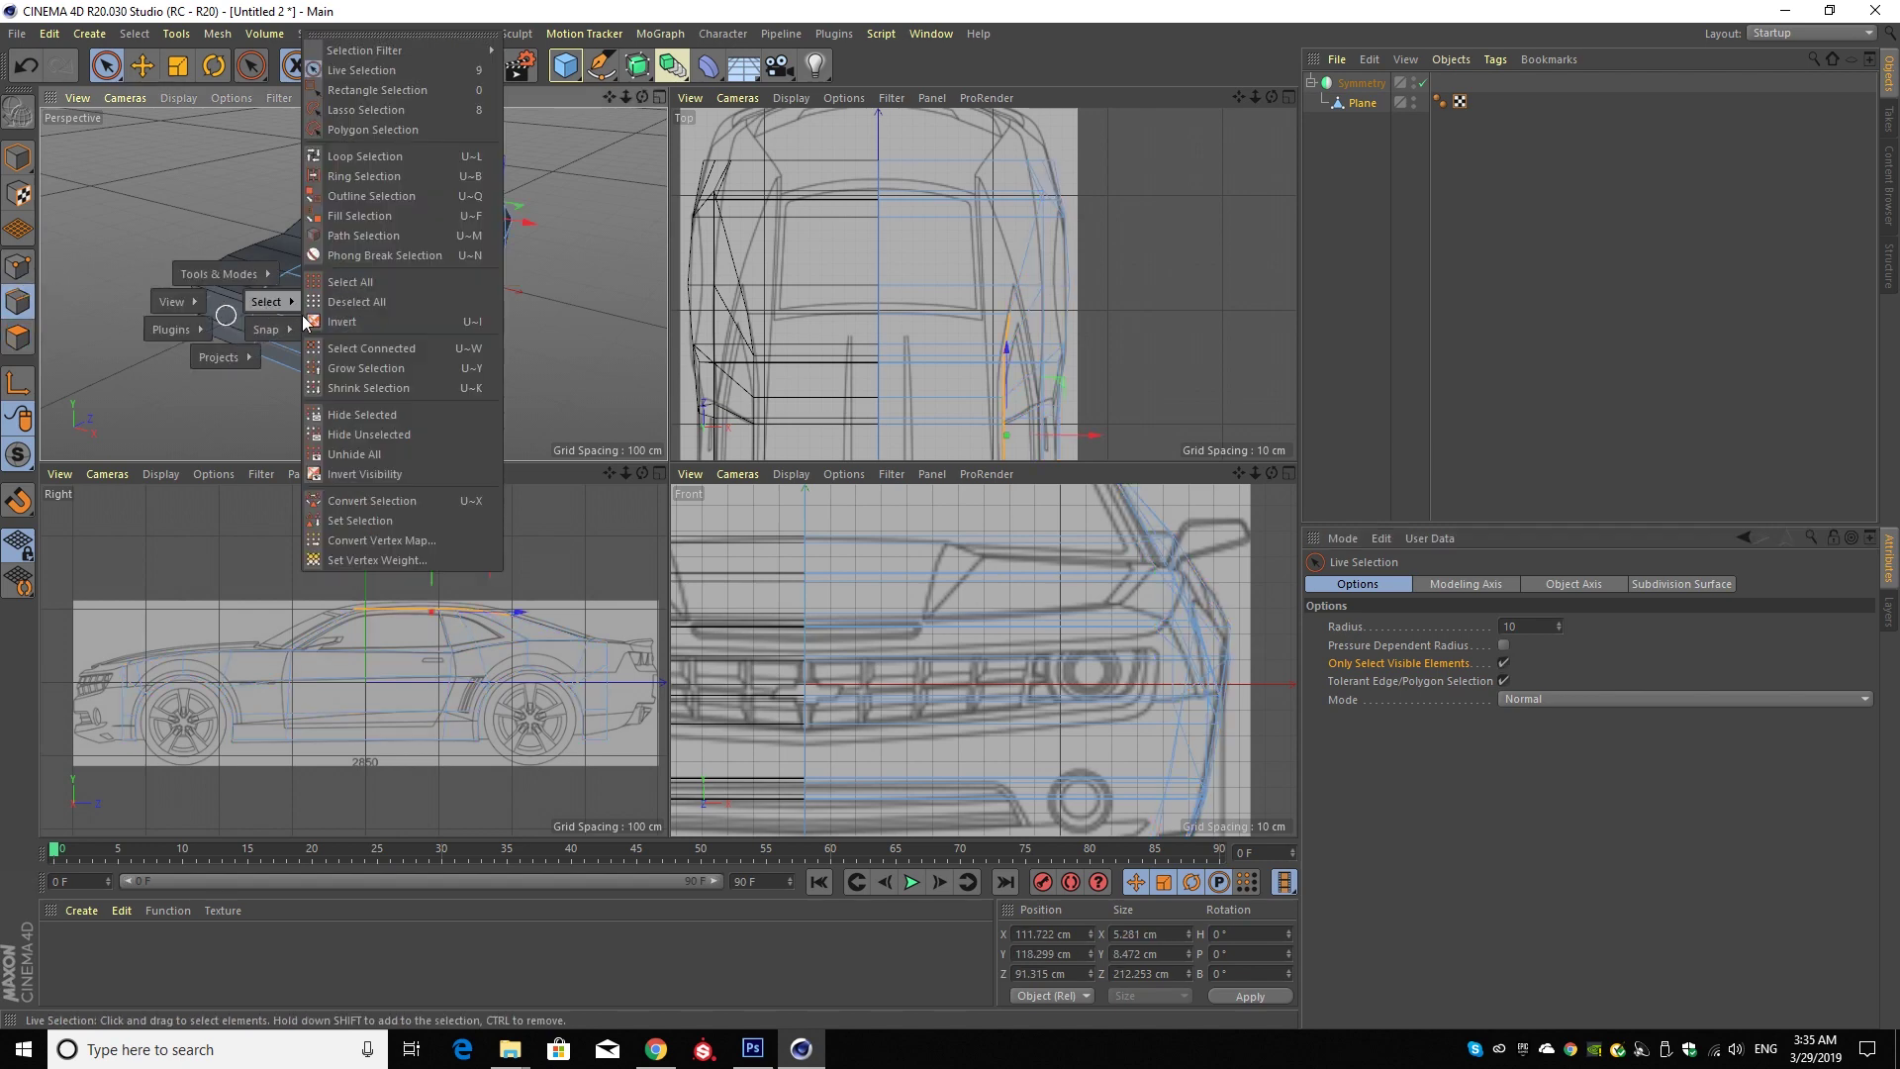
{"action": "left_click", "coordinate": [348, 158]}
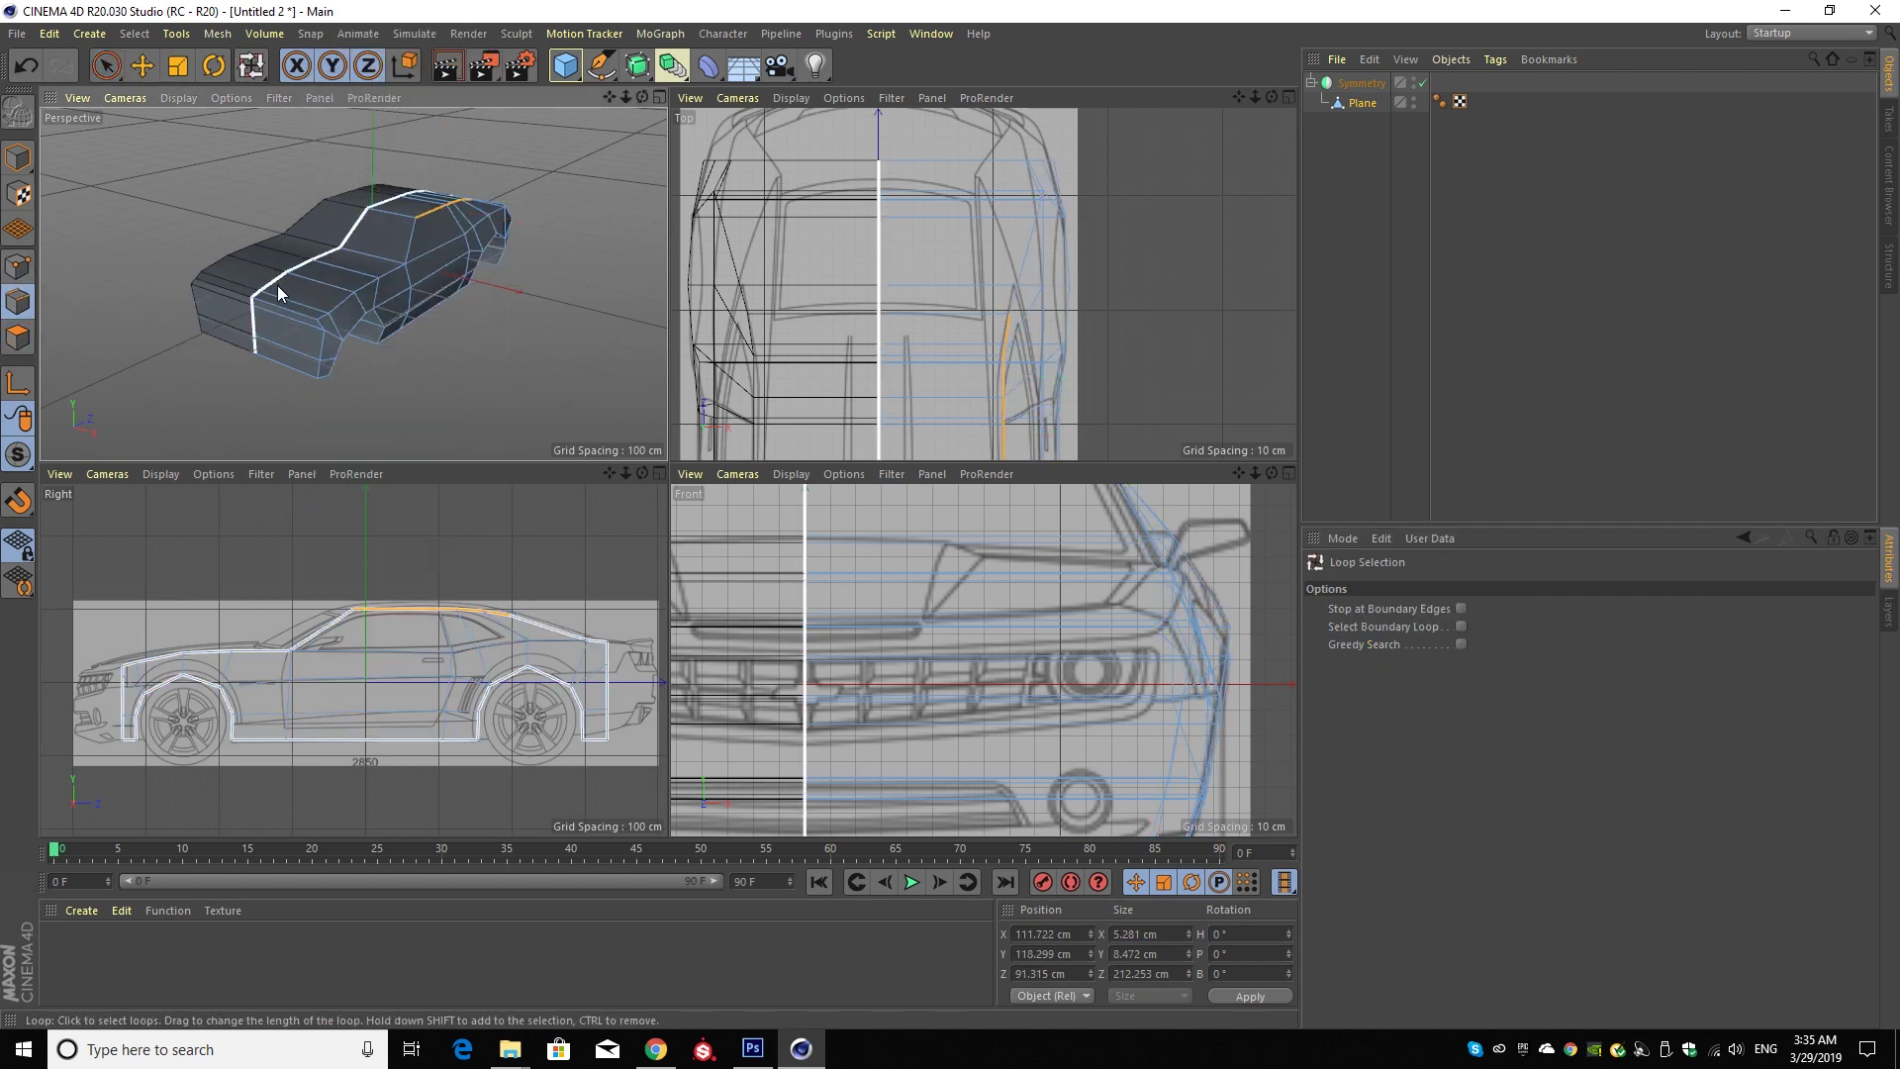
- Try scaling the body's centre edge loop, then undo it and deselect
{"action": "left_click", "coordinate": [316, 260]}
{"action": "left_click", "coordinate": [178, 65]}
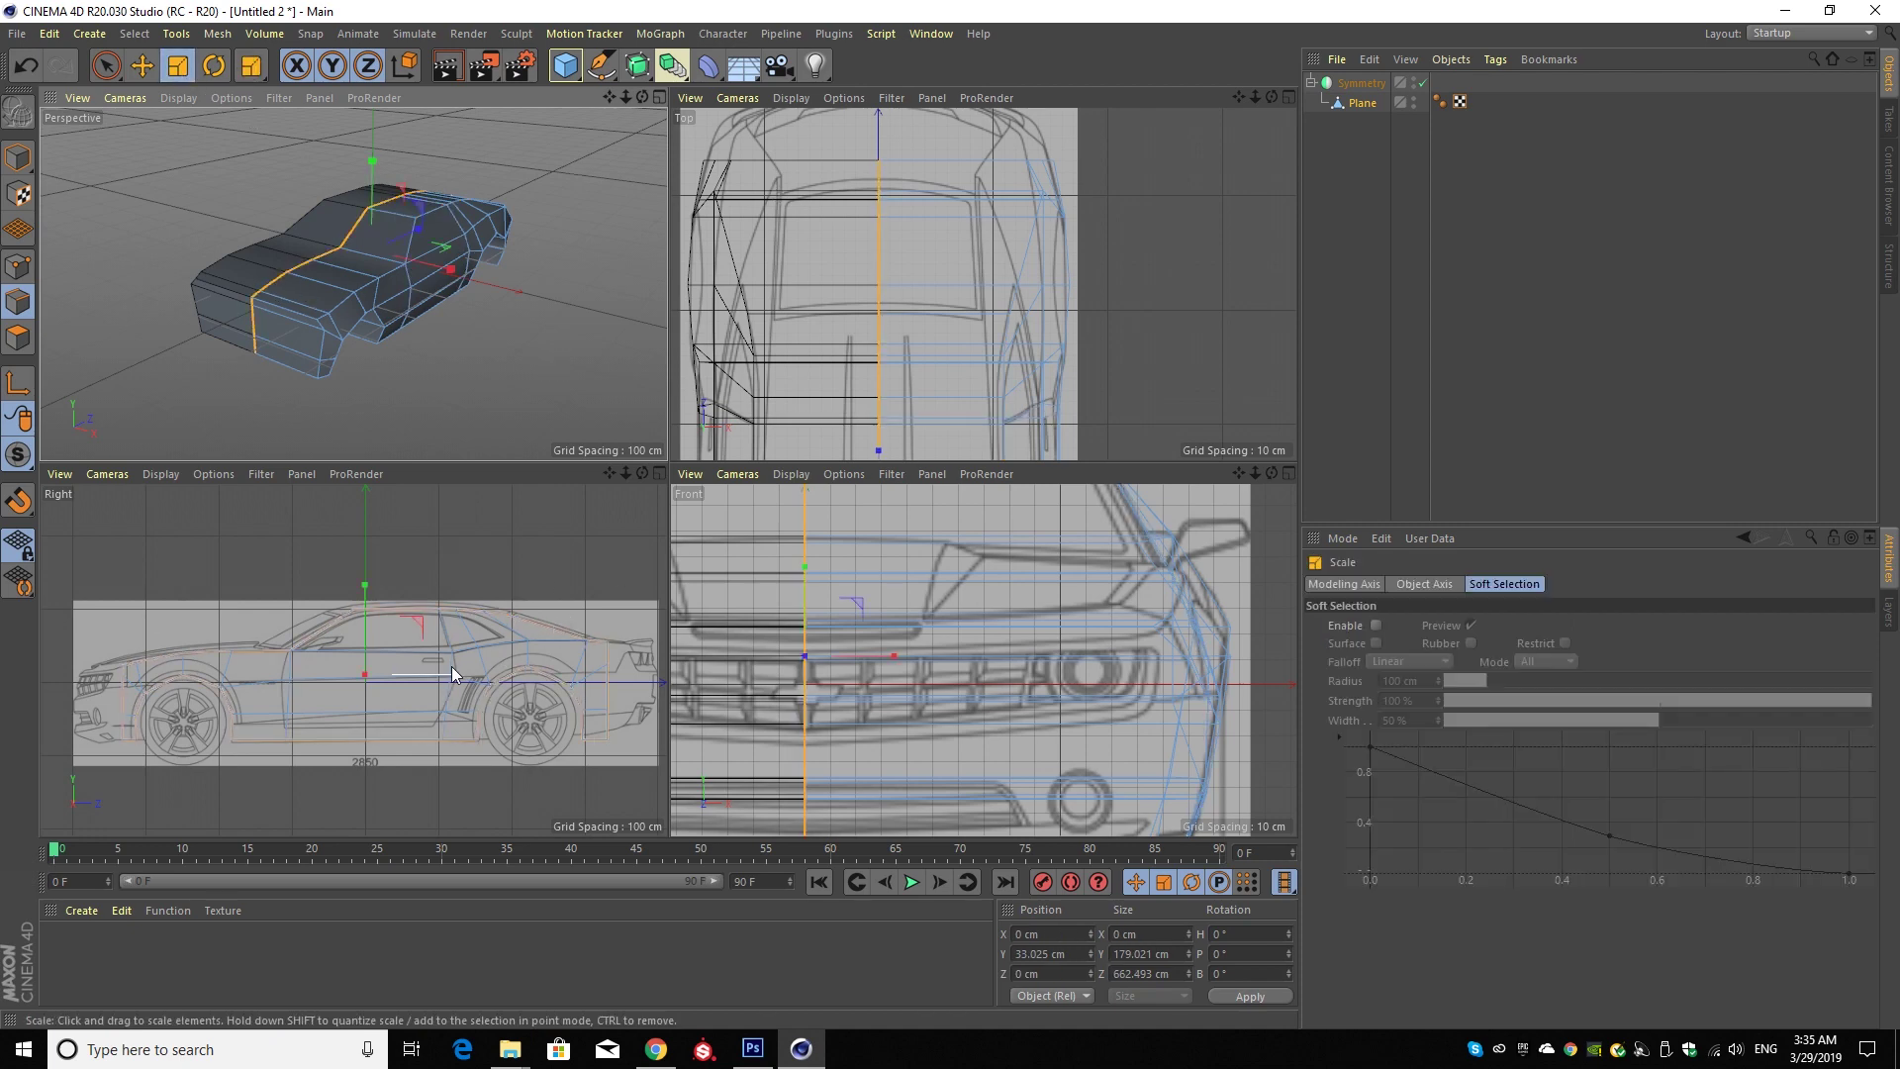
{"action": "left_click_drag", "start_coordinate": [452, 669], "coordinate": [460, 672]}
{"action": "key", "text": "ctrl+z"}
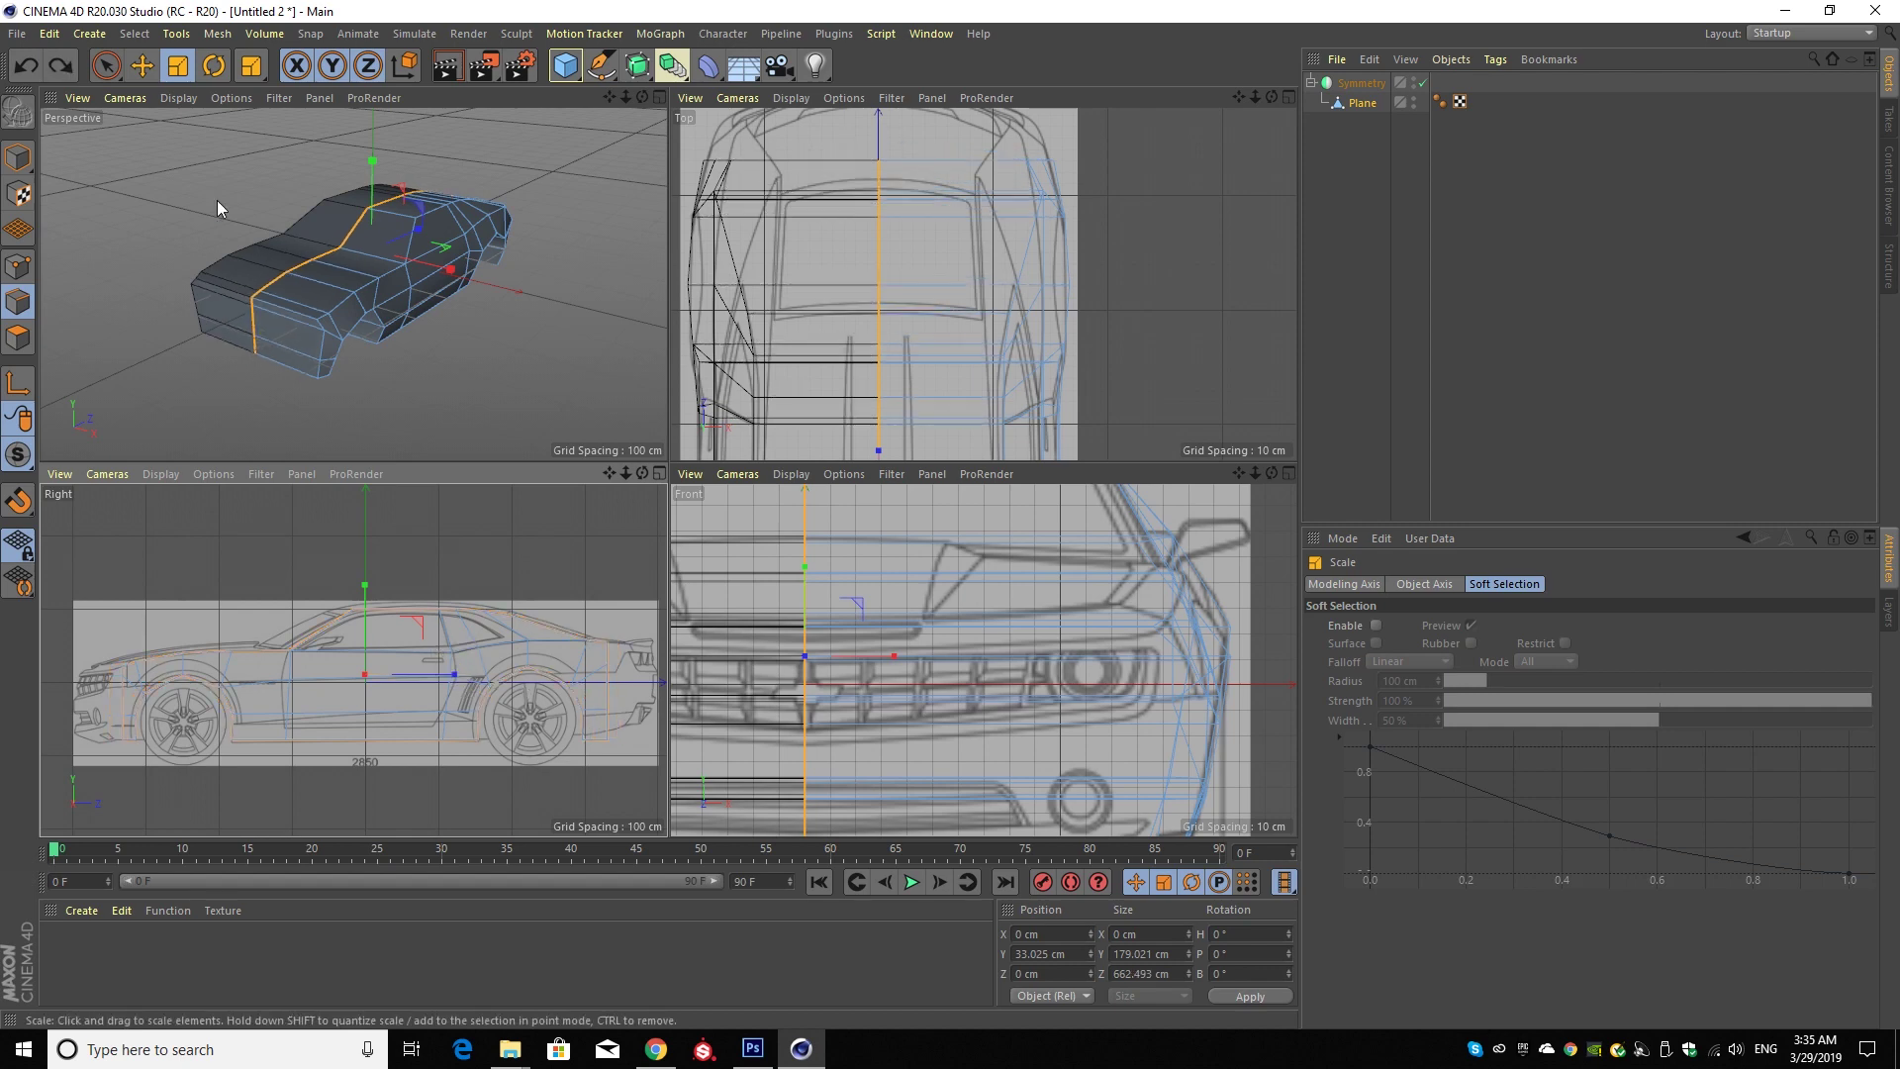
{"action": "left_click", "coordinate": [106, 65]}
{"action": "left_click", "coordinate": [580, 235]}
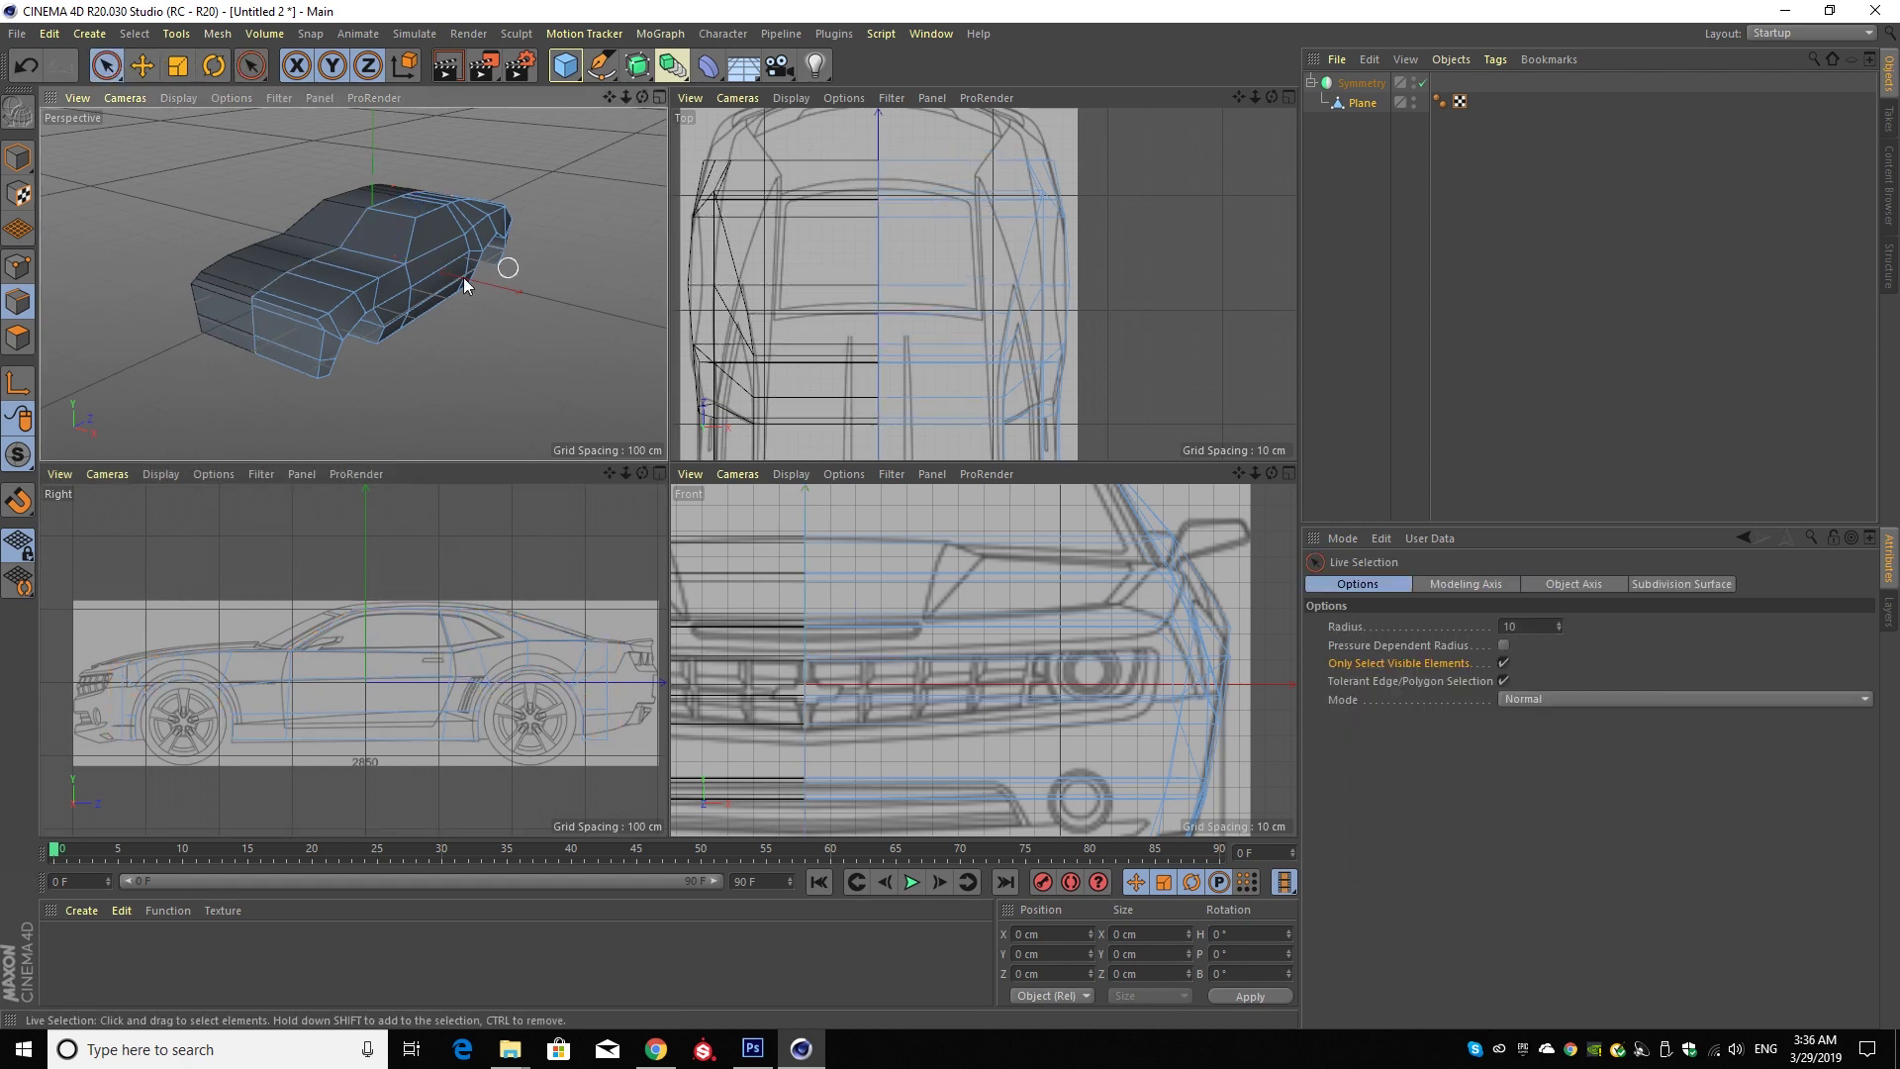
- In Points mode, pull the front corner points inward to about X 135.724 cm
{"action": "left_click", "coordinate": [18, 265]}
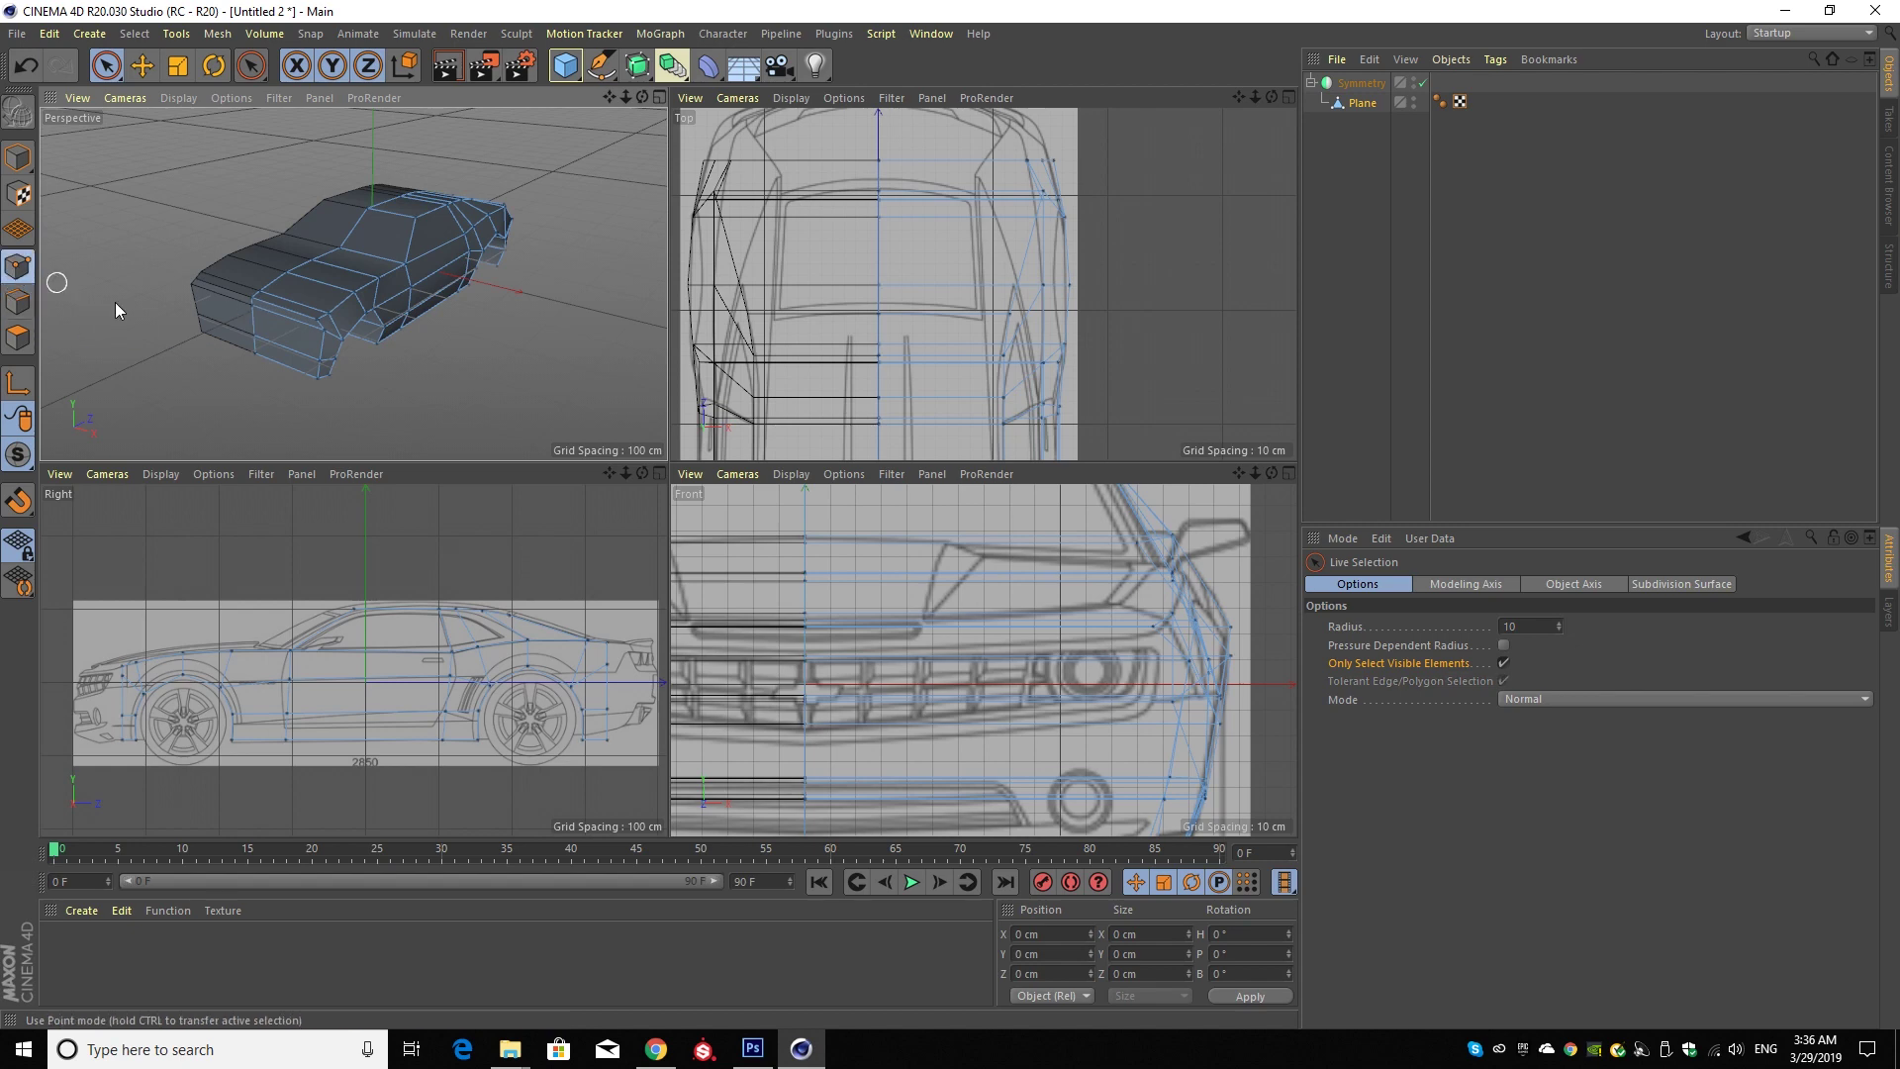
{"action": "left_click_drag", "start_coordinate": [251, 307], "coordinate": [248, 317]}
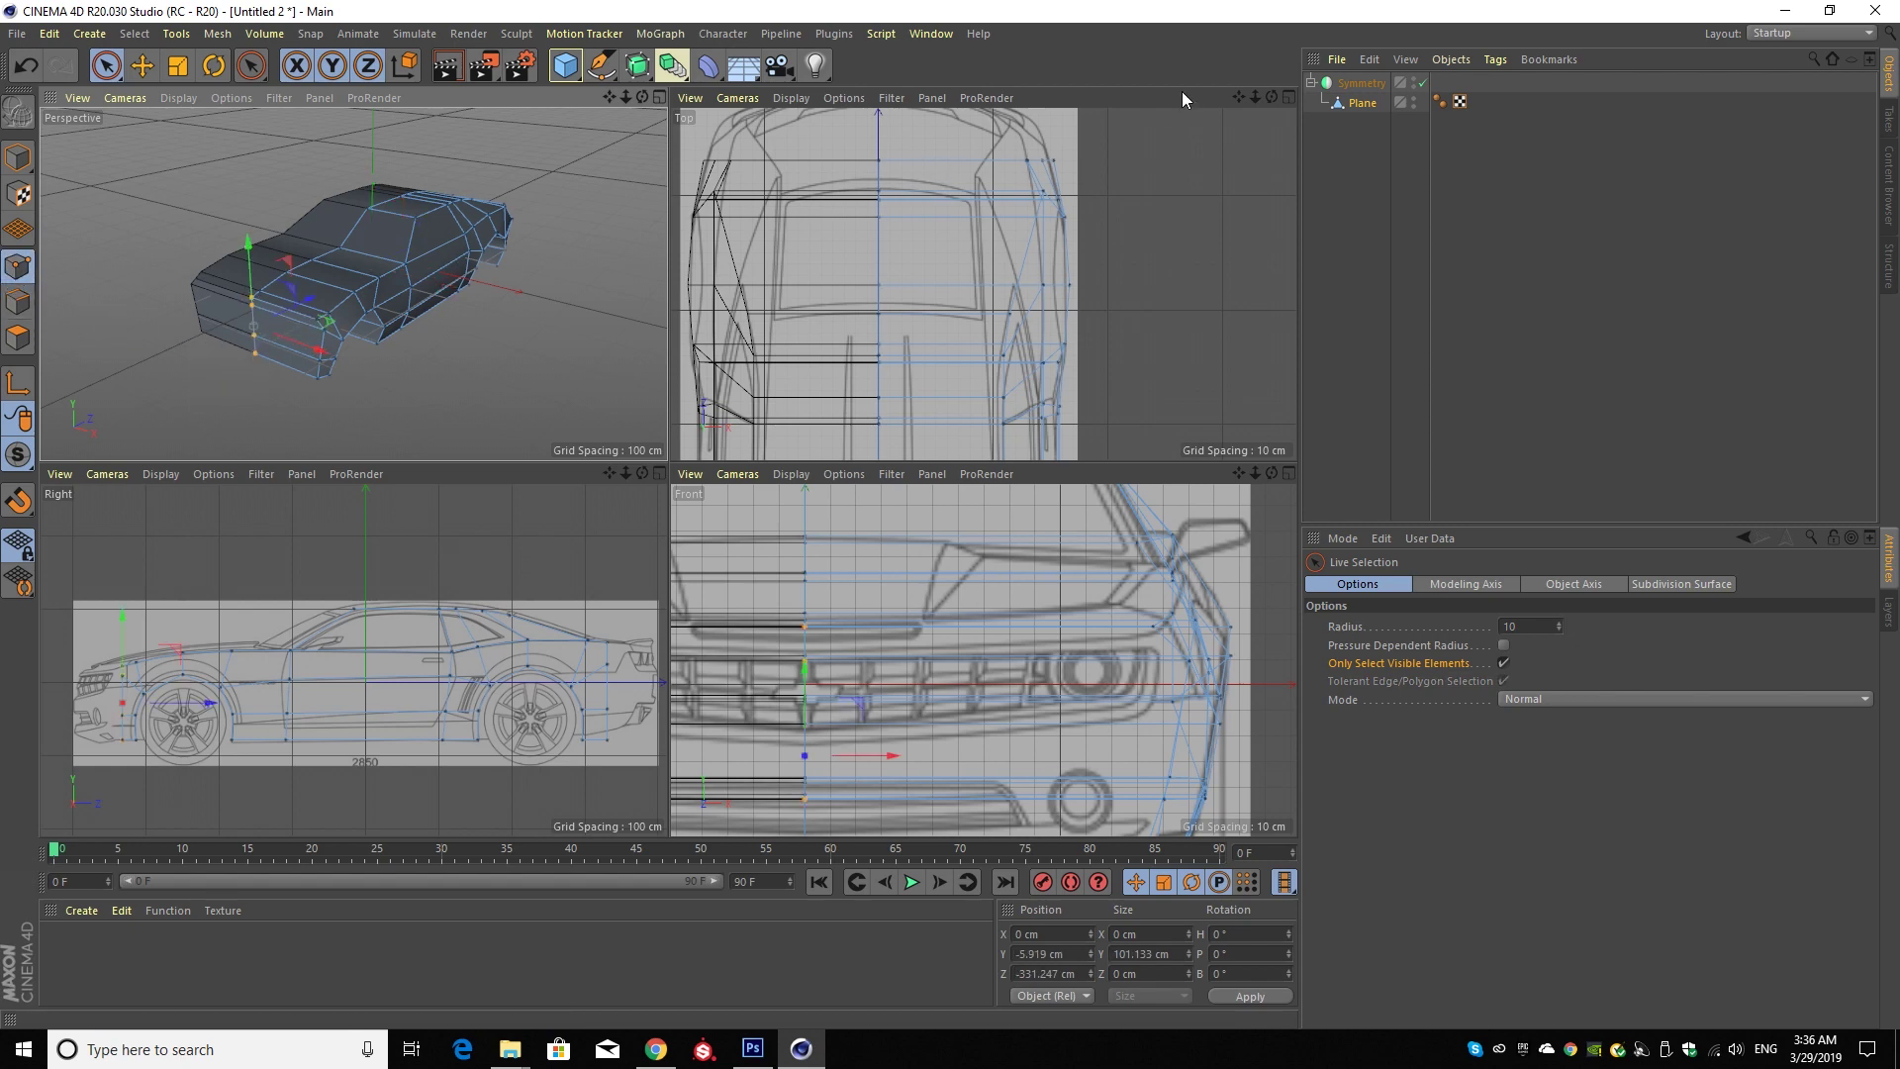
{"action": "left_click_drag", "start_coordinate": [1237, 96], "coordinate": [1213, 110]}
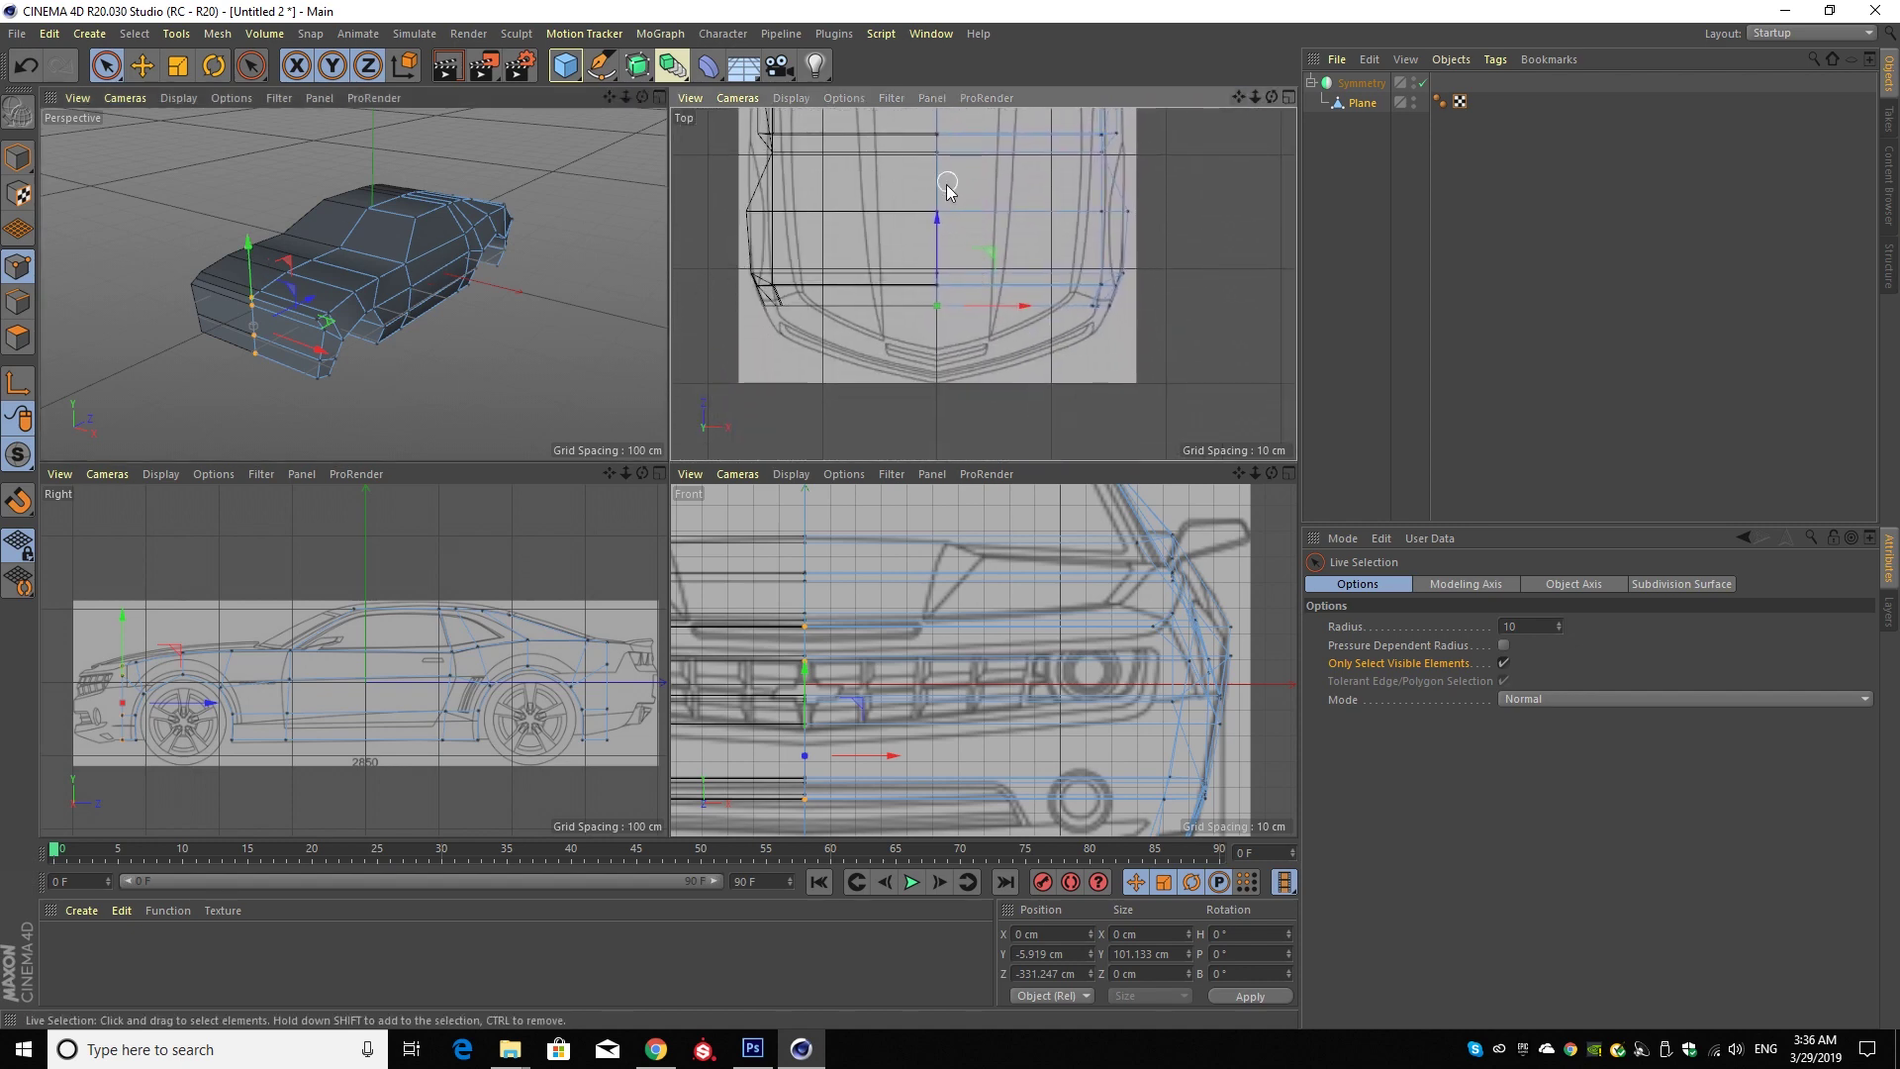
{"action": "left_click_drag", "start_coordinate": [935, 222], "coordinate": [942, 299]}
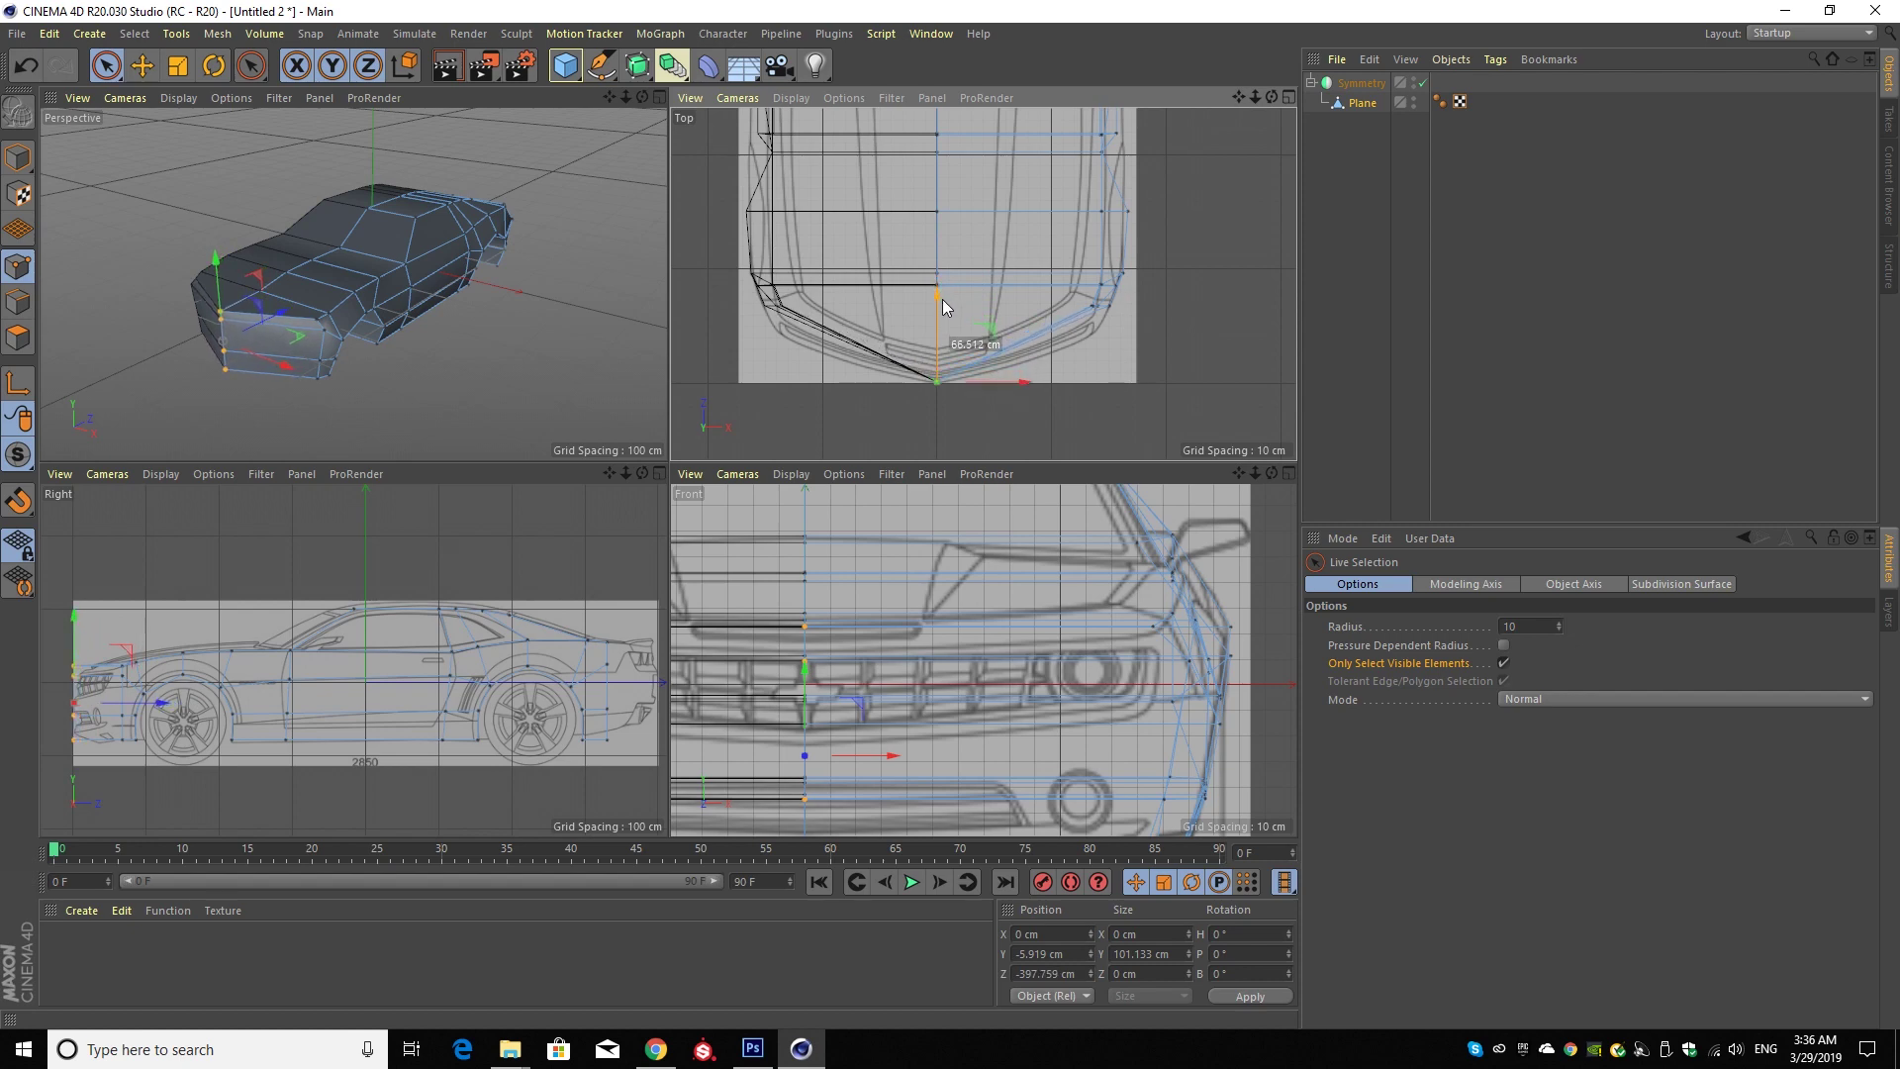
{"action": "left_click", "coordinate": [1095, 314]}
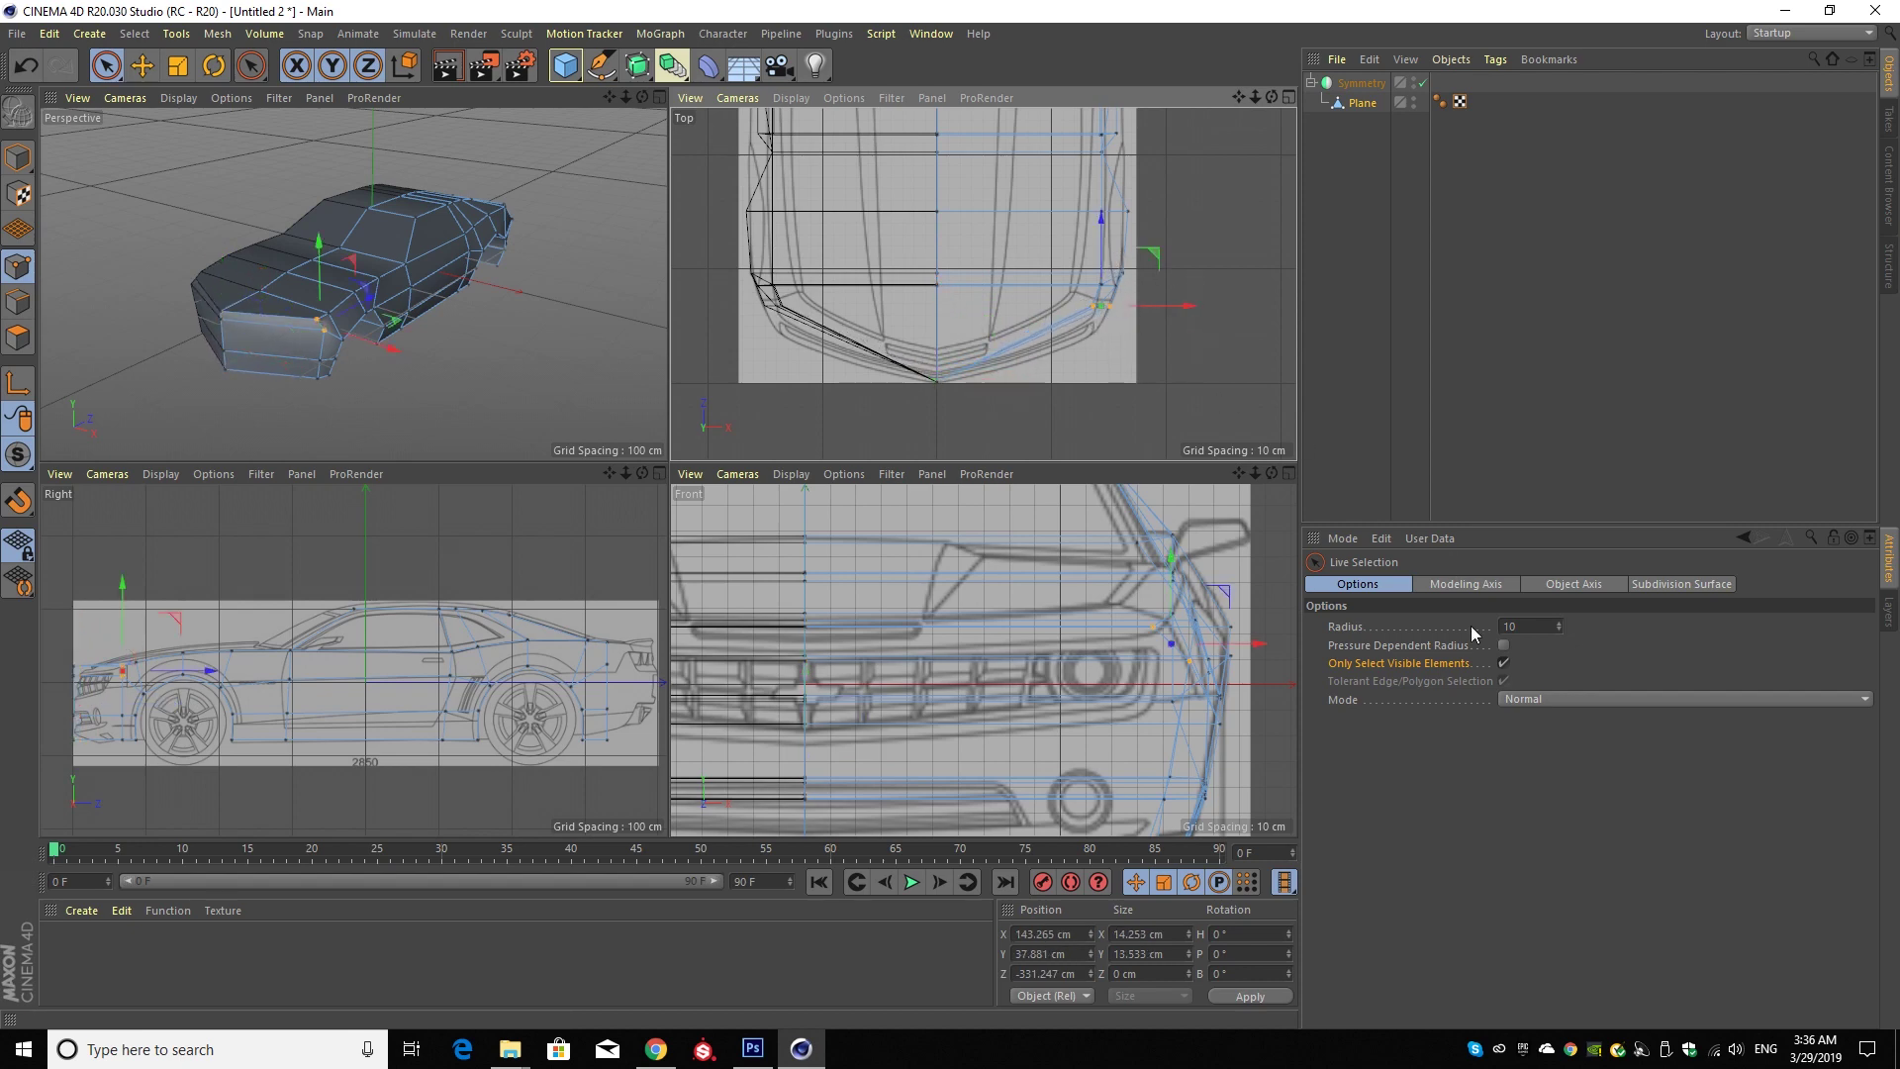
{"action": "left_click", "coordinate": [1504, 663]}
{"action": "left_click_drag", "start_coordinate": [1154, 258], "coordinate": [1144, 283]}
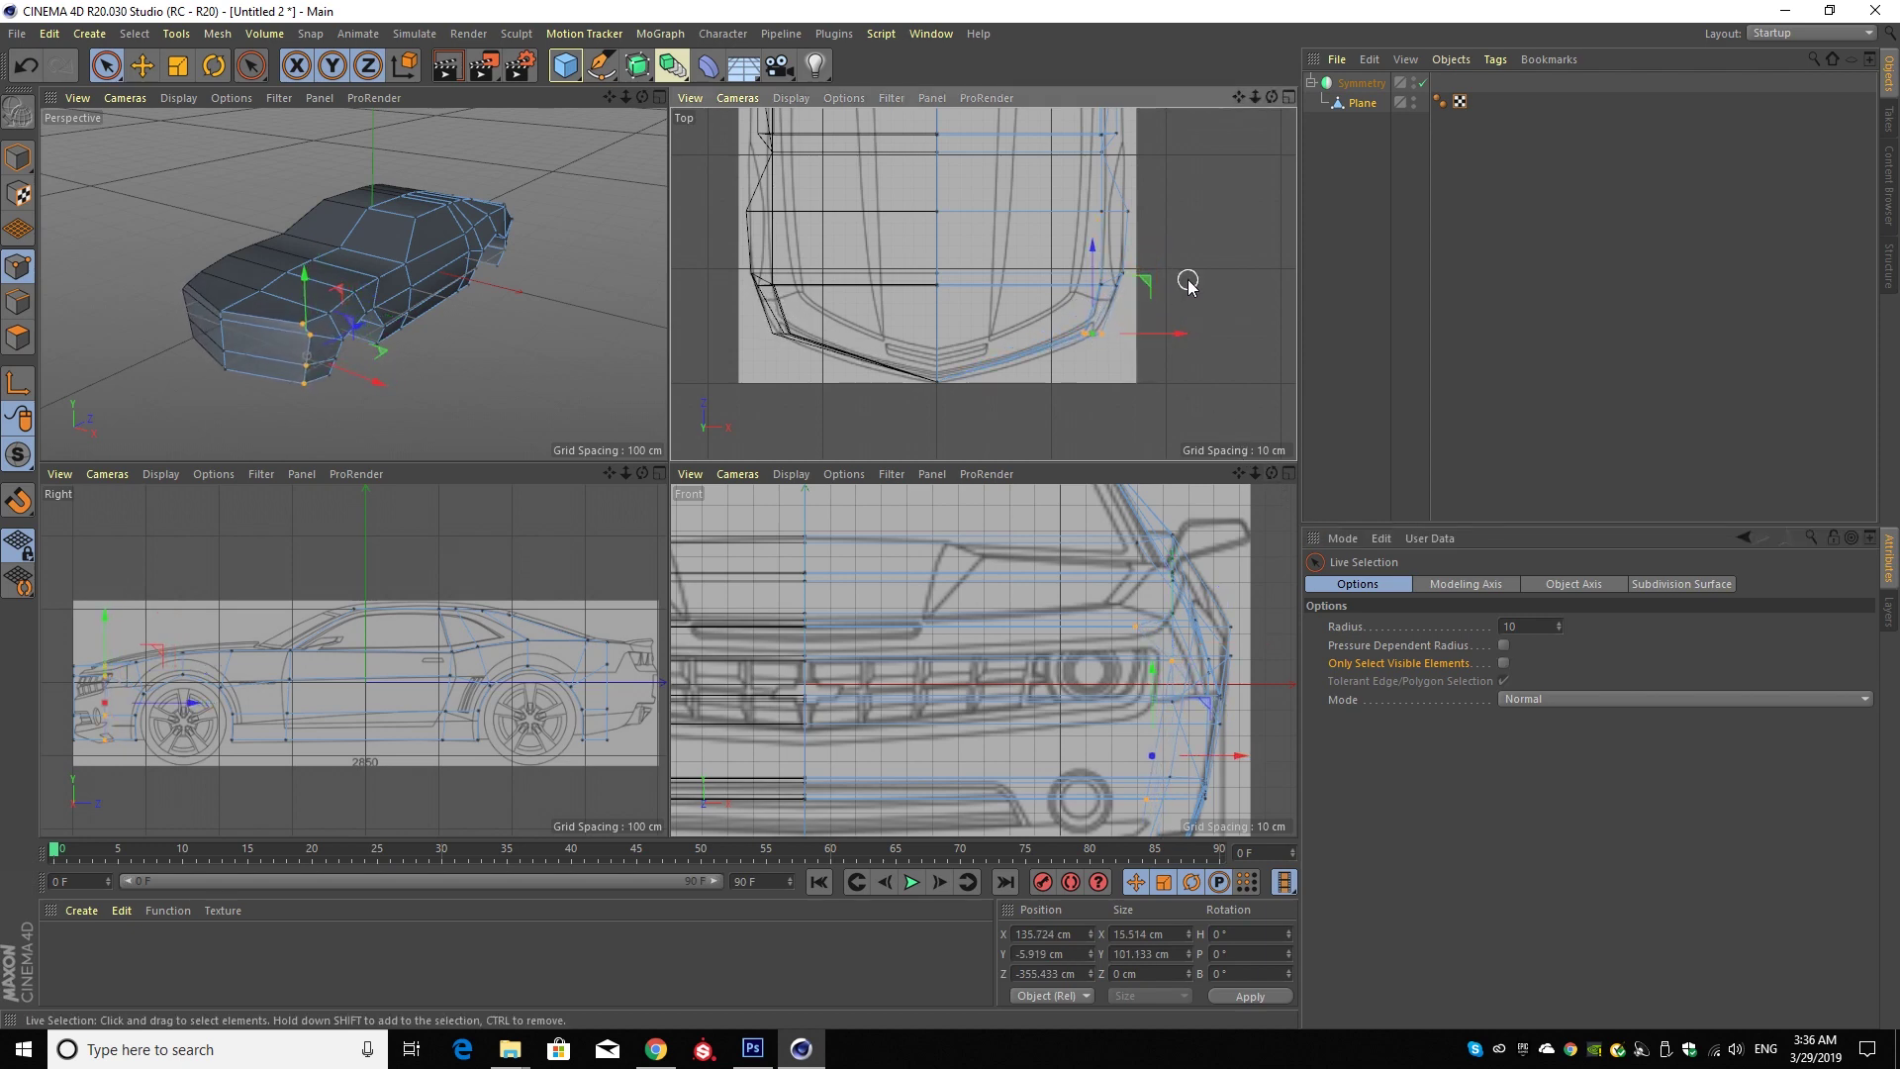
{"action": "left_click", "coordinate": [1188, 283]}
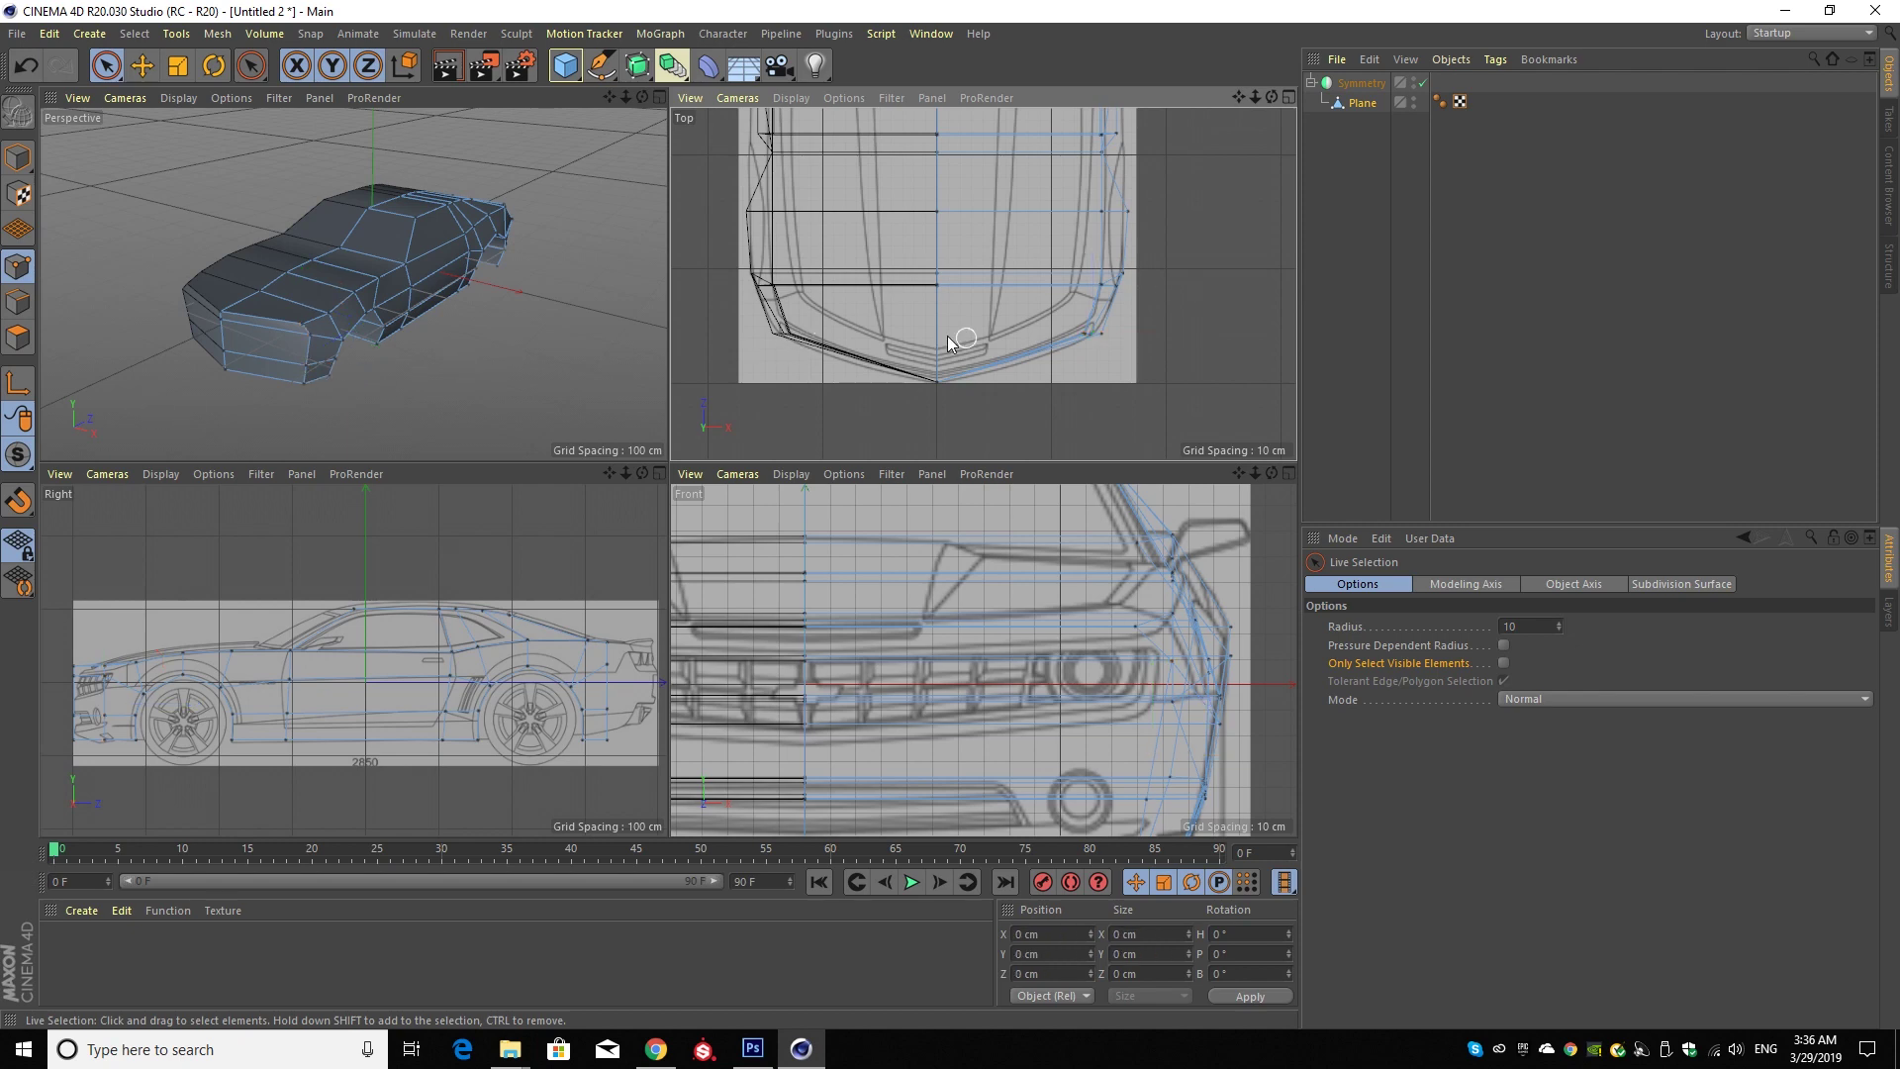
- In the maximized Right view, align the hood-edge, headlight and bumper front points to the side profile
{"action": "middle_click", "coordinate": [653, 528]}
{"action": "scroll", "coordinate": [138, 450], "scroll_direction": "up", "scroll_amount": 5}
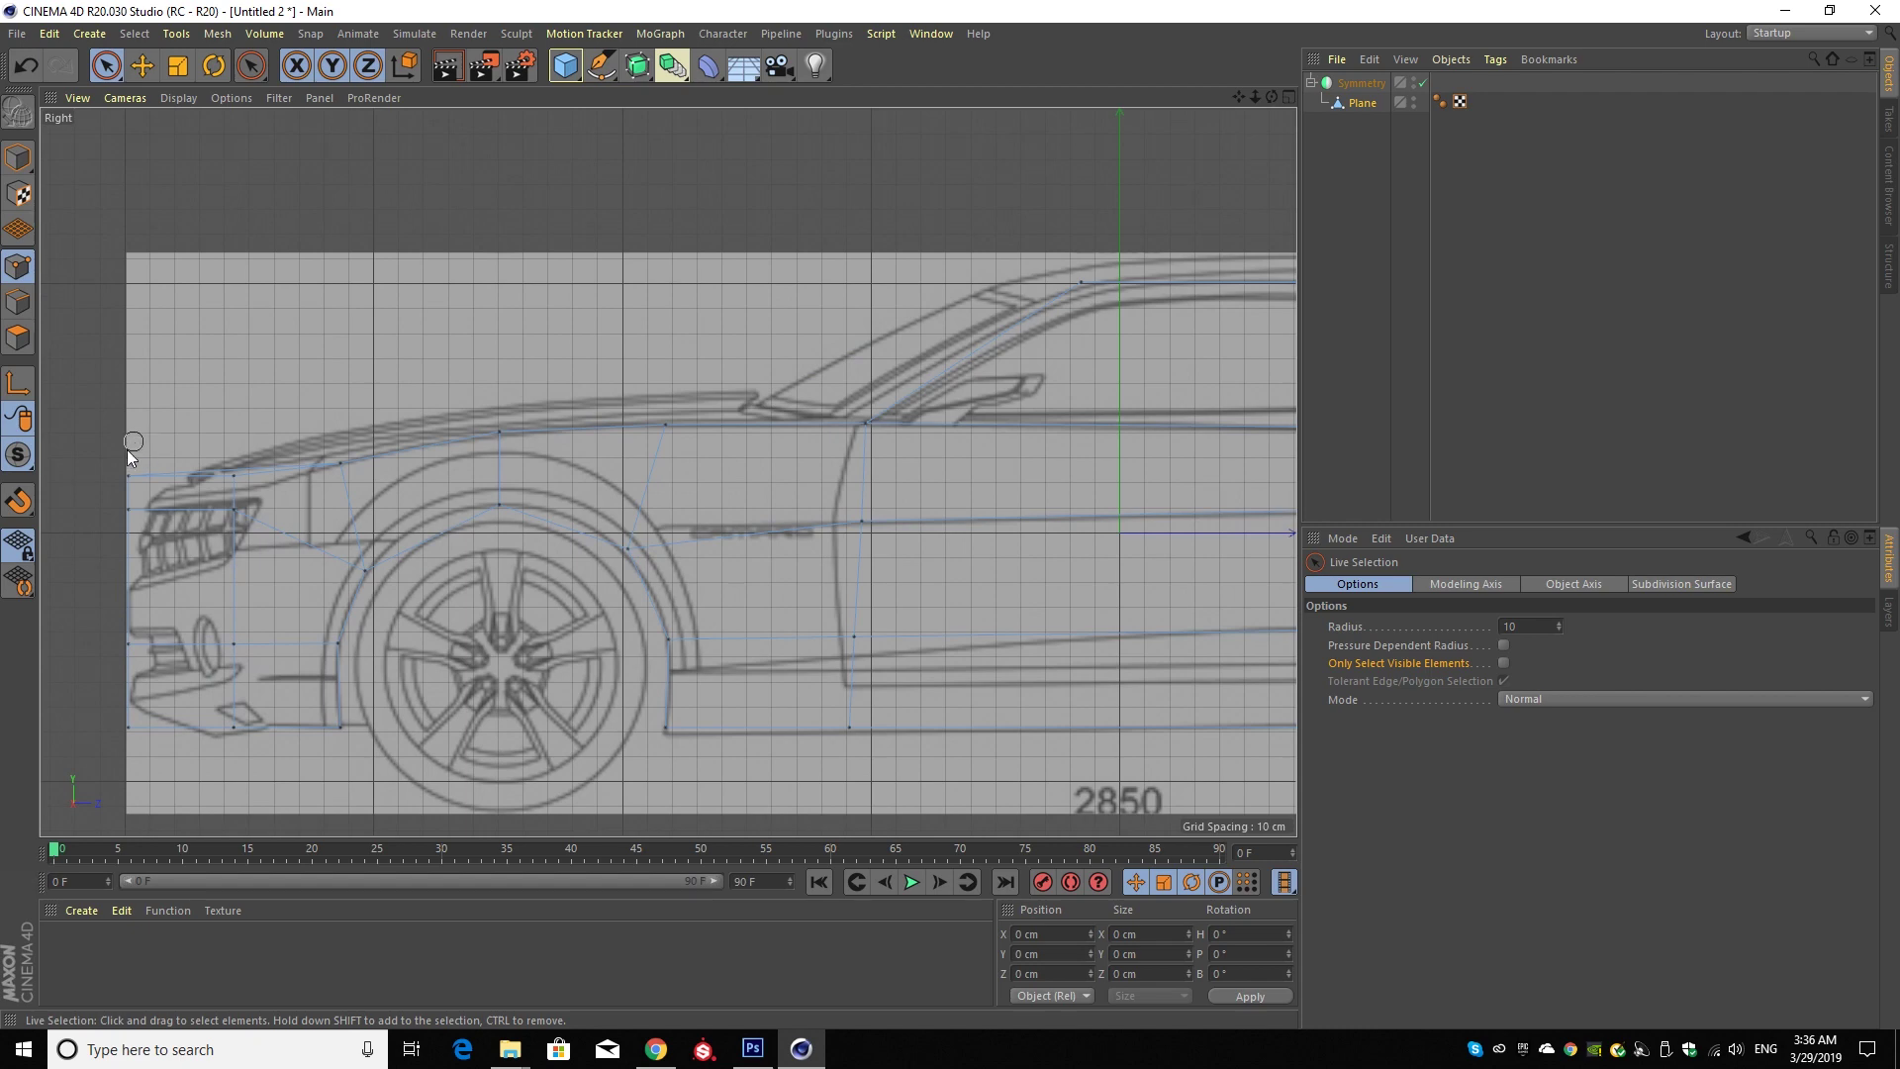
{"action": "left_click", "coordinate": [128, 476]}
{"action": "left_click_drag", "start_coordinate": [285, 476], "coordinate": [334, 476]}
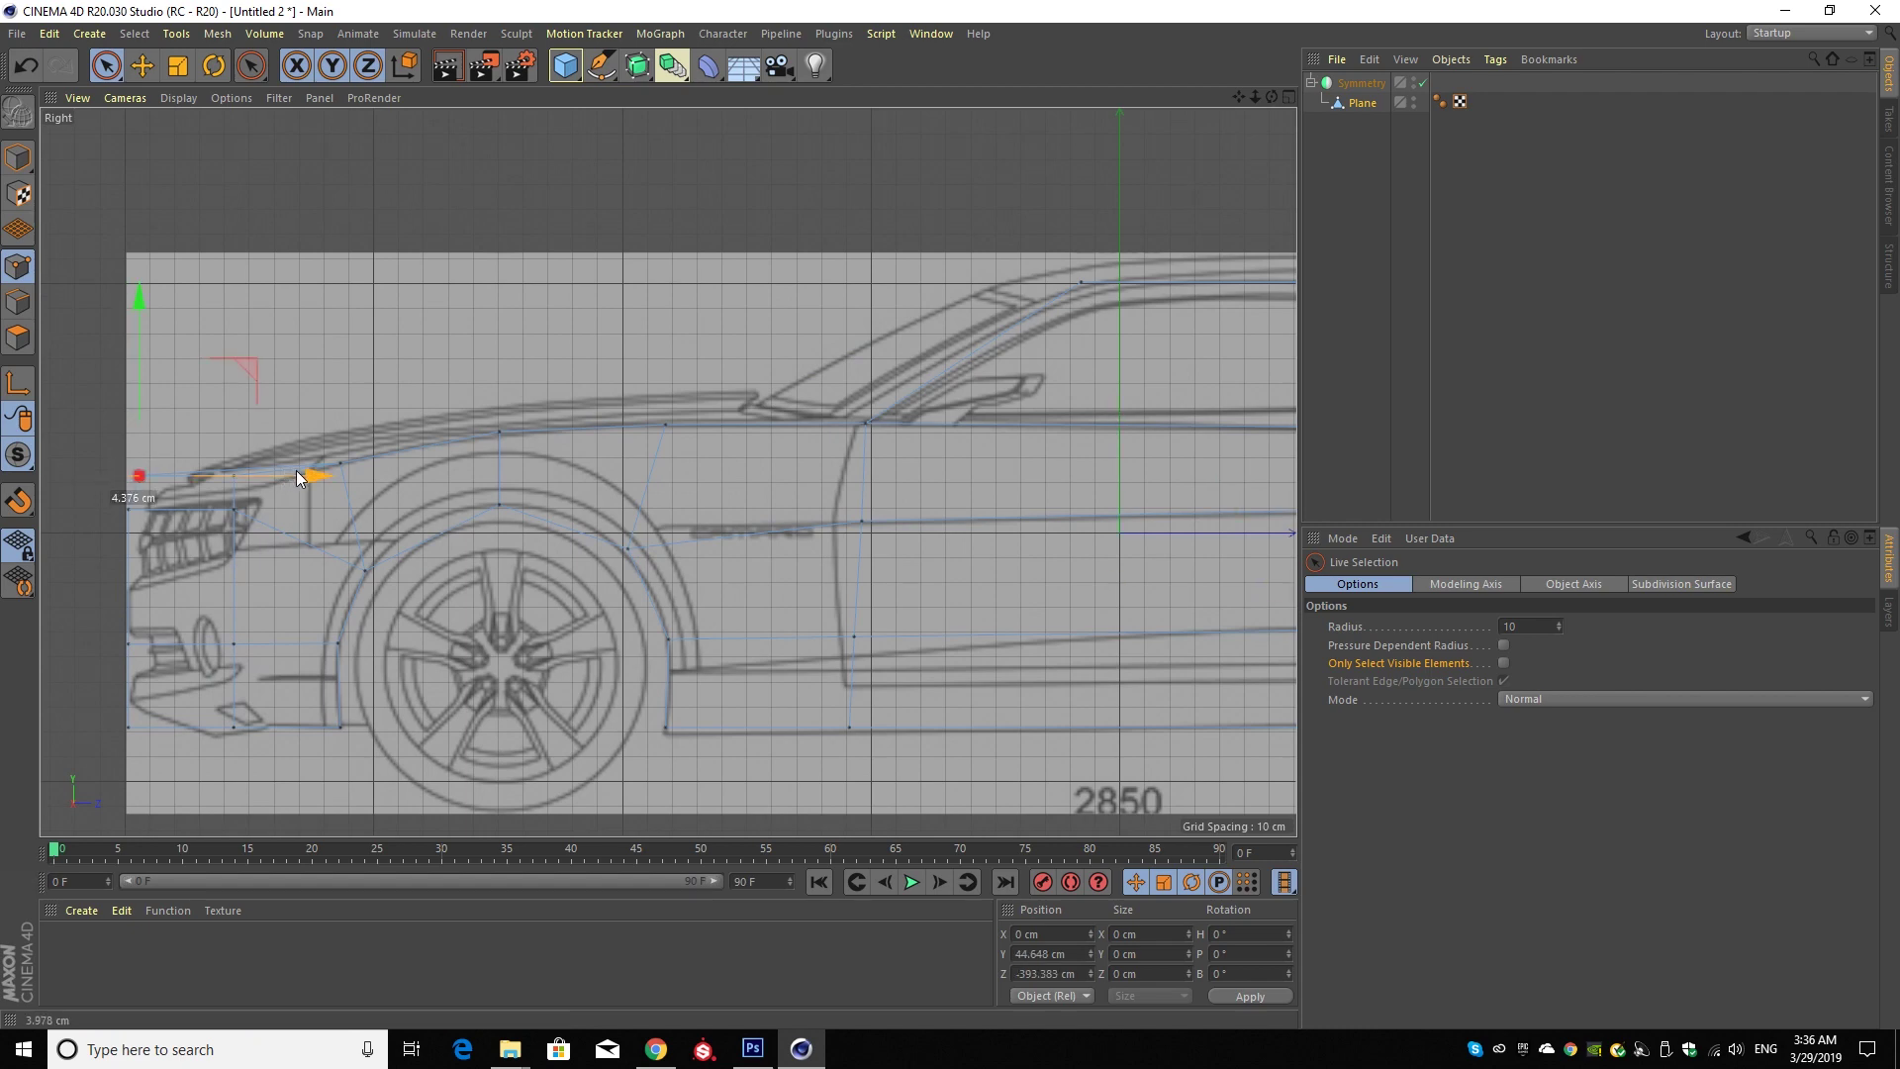
{"action": "left_click", "coordinate": [128, 509]}
{"action": "left_click_drag", "start_coordinate": [210, 509], "coordinate": [229, 508]}
{"action": "left_click", "coordinate": [129, 644]}
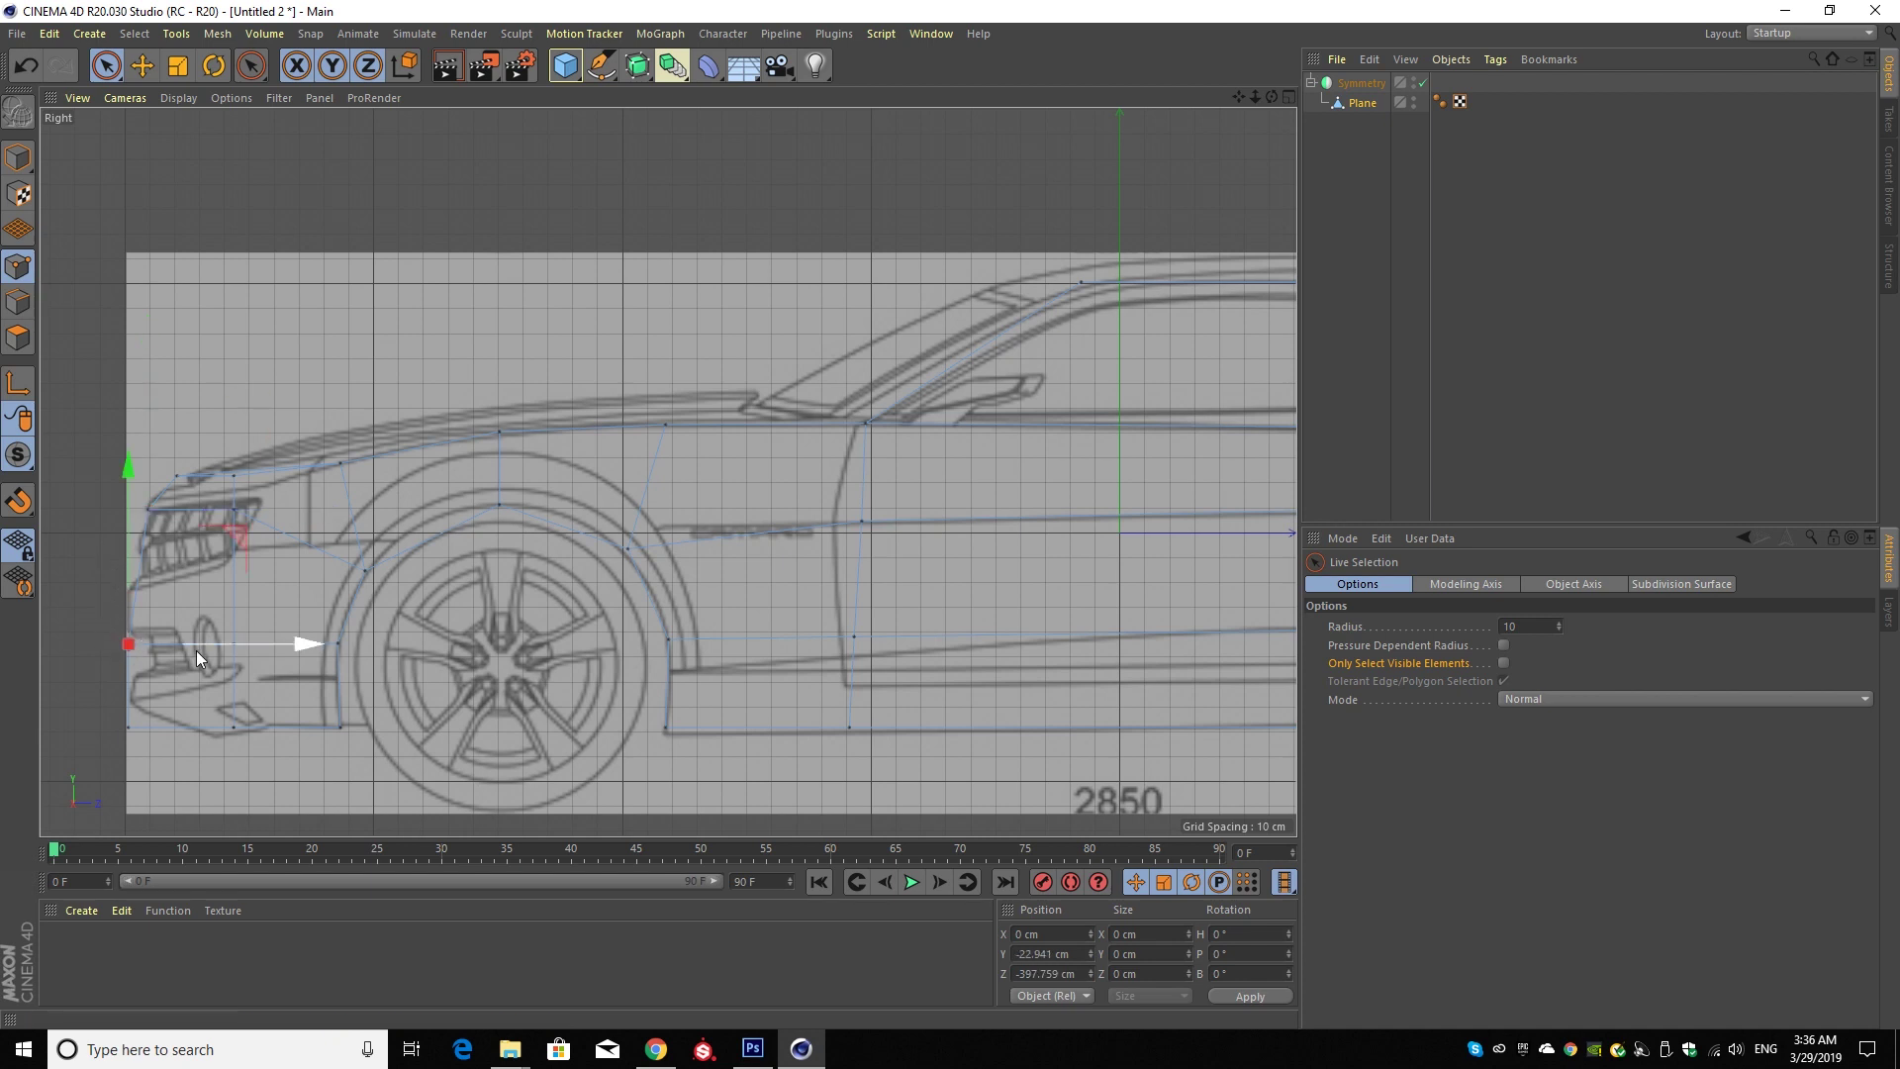
{"action": "left_click", "coordinate": [130, 729]}
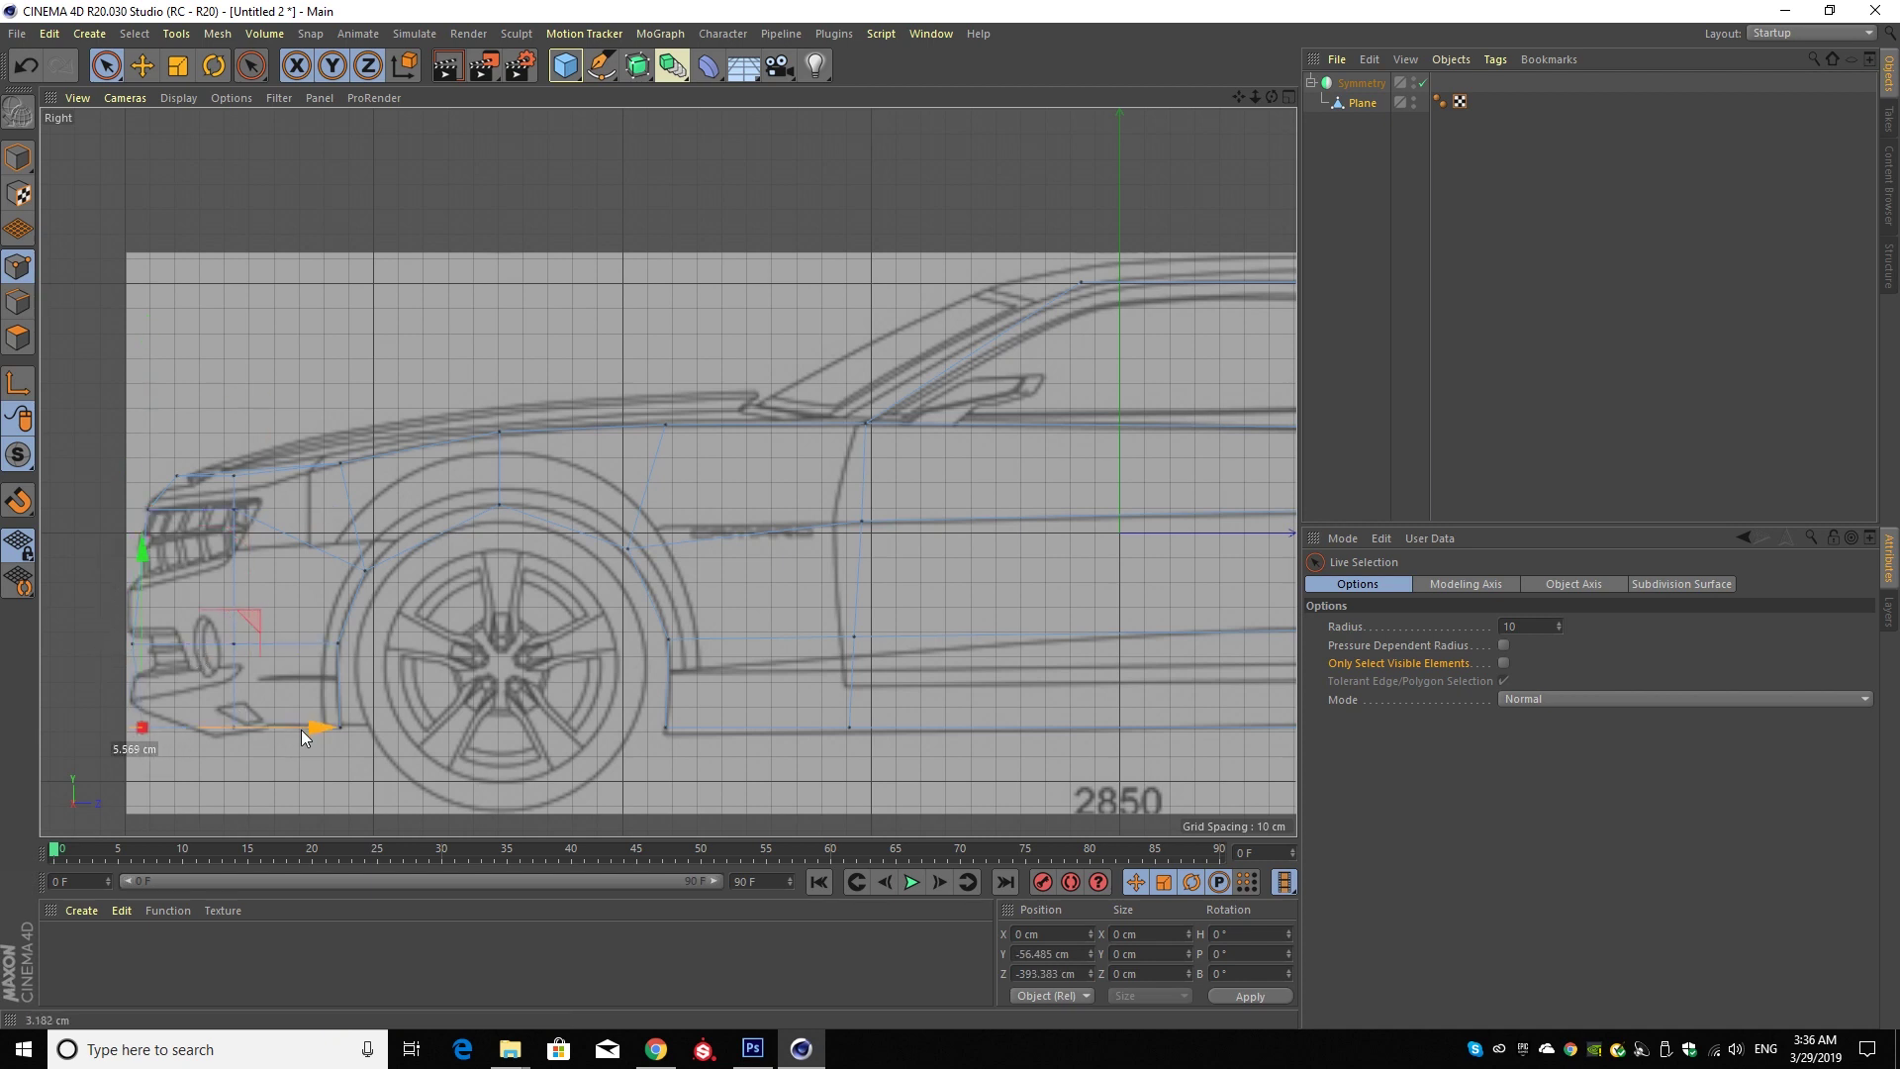
{"action": "left_click_drag", "start_coordinate": [301, 729], "coordinate": [355, 728]}
{"action": "left_click", "coordinate": [471, 320]}
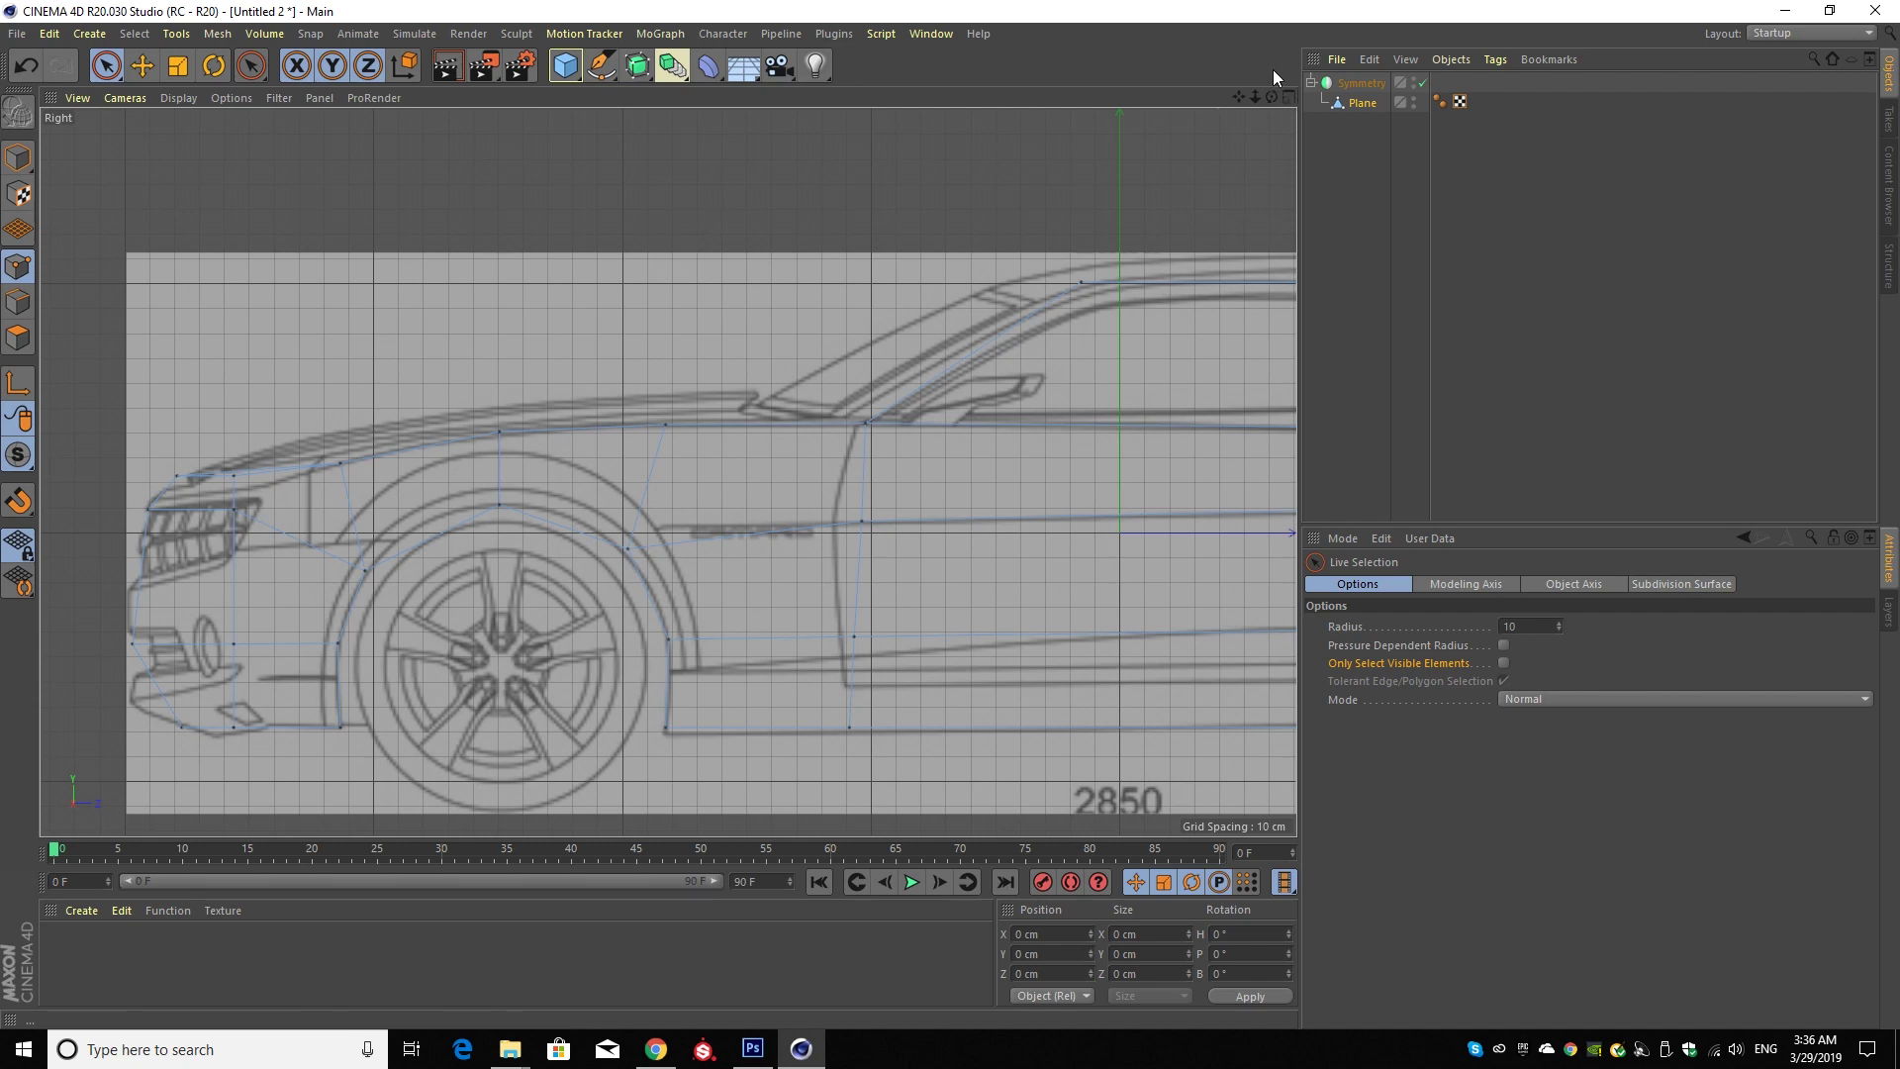
- In four views, select a lengthwise row of roof centre-line points spanning 510.055 cm
{"action": "left_click", "coordinate": [1287, 95]}
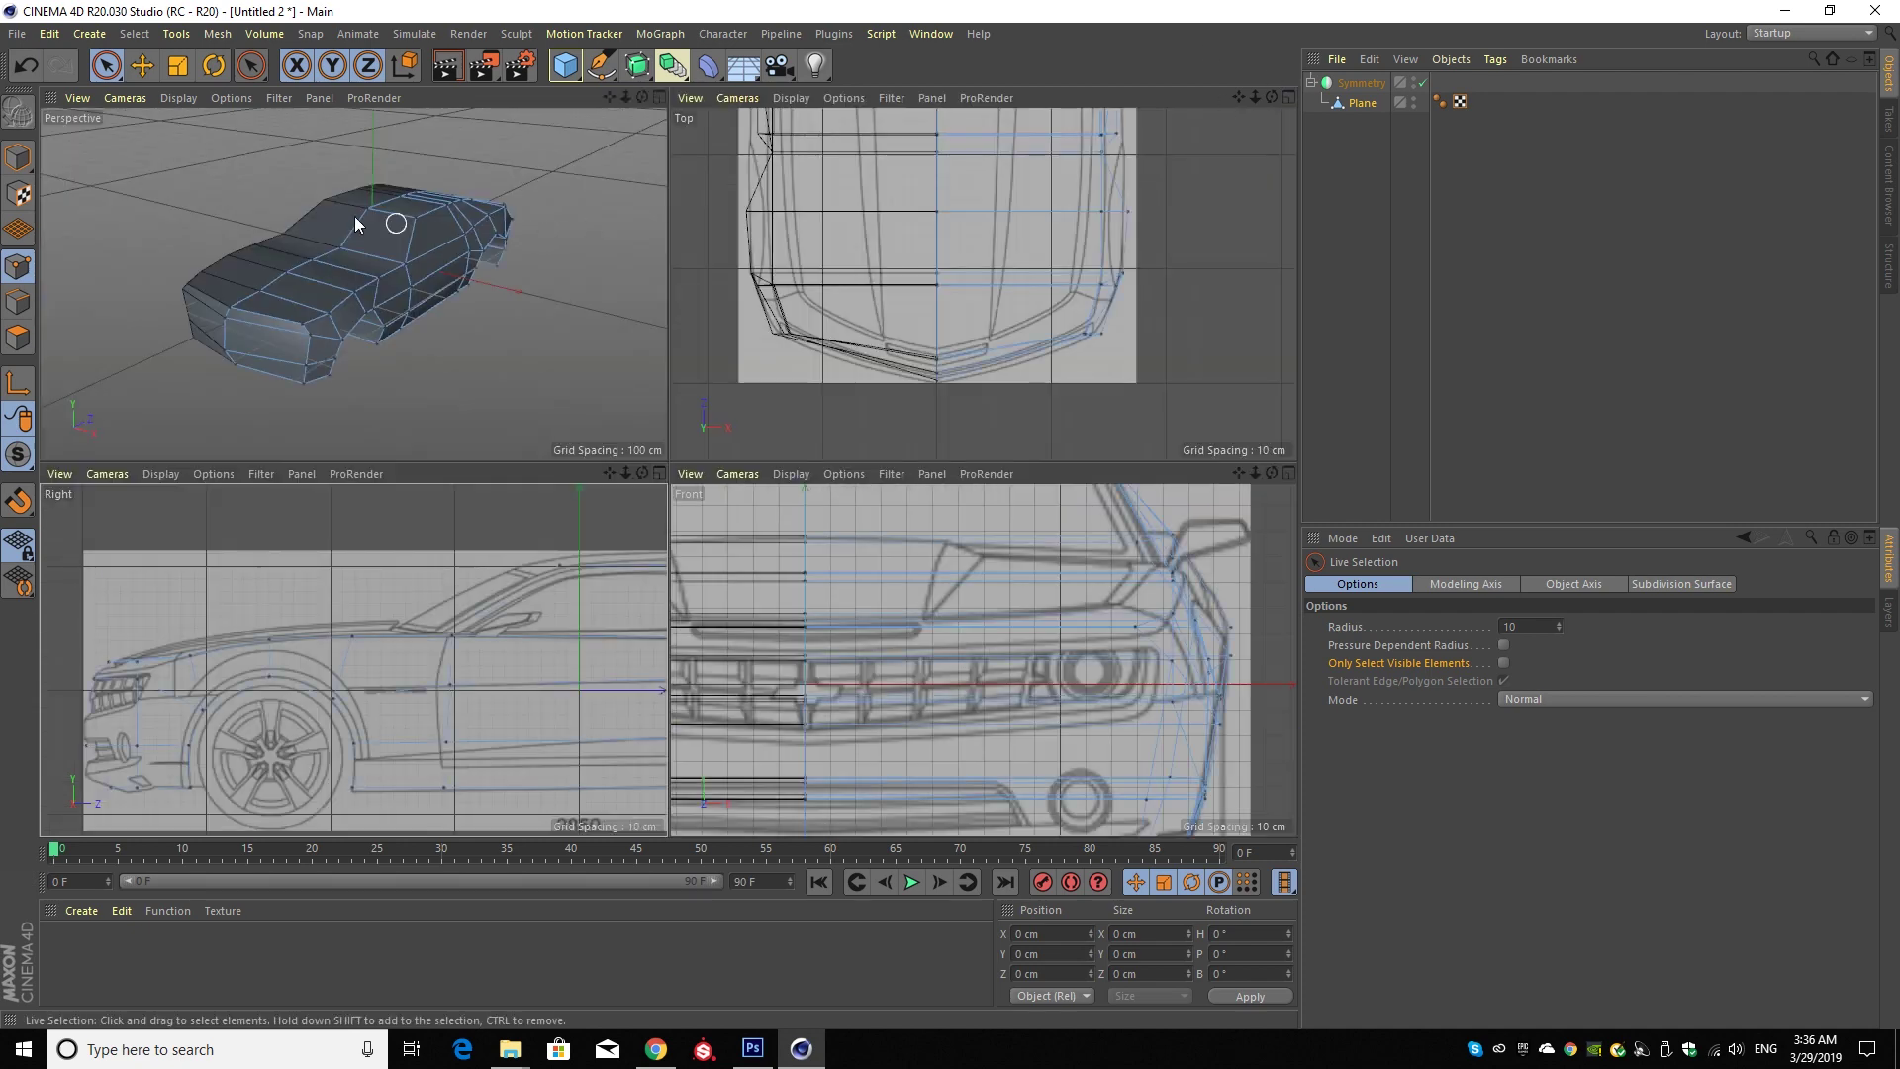
{"action": "left_click", "coordinate": [260, 287]}
{"action": "left_click_drag", "start_coordinate": [313, 264], "coordinate": [351, 244]}
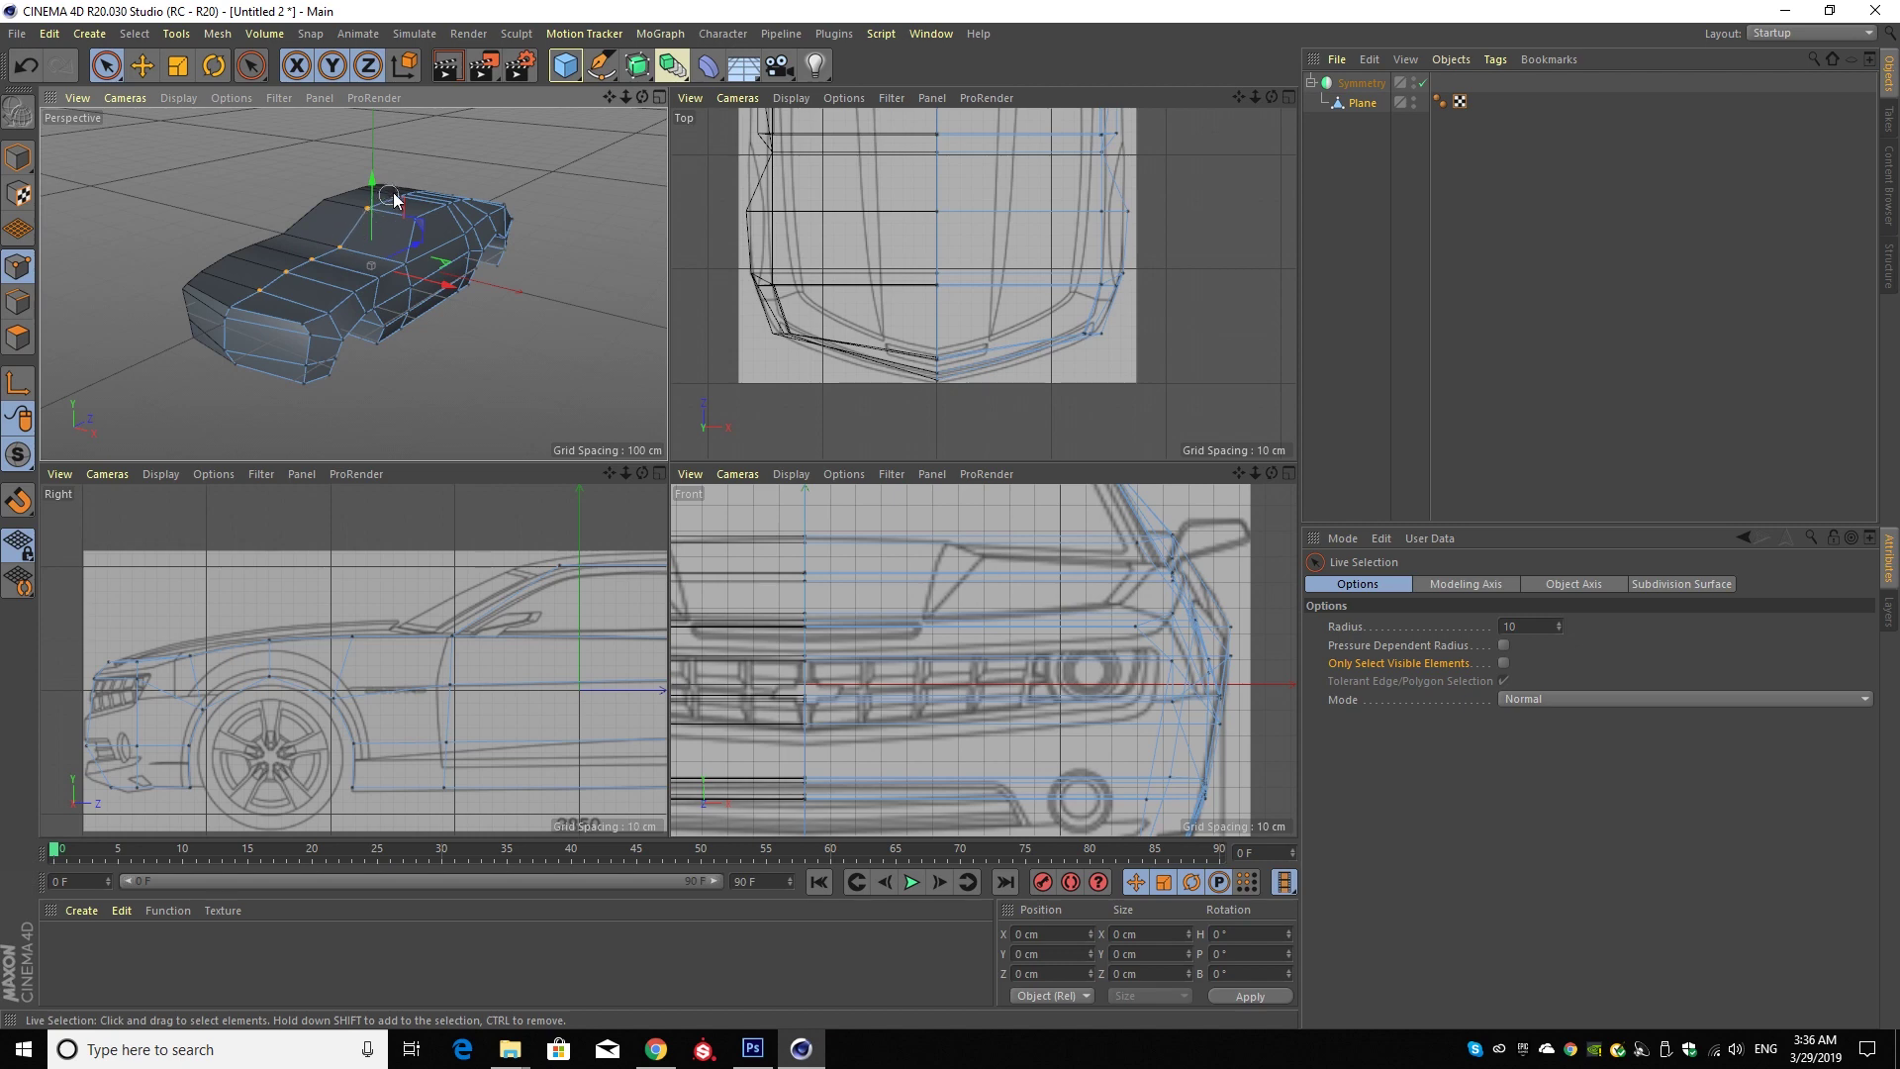
{"action": "left_click_drag", "start_coordinate": [428, 184], "coordinate": [67, 300], "text": "alt"}
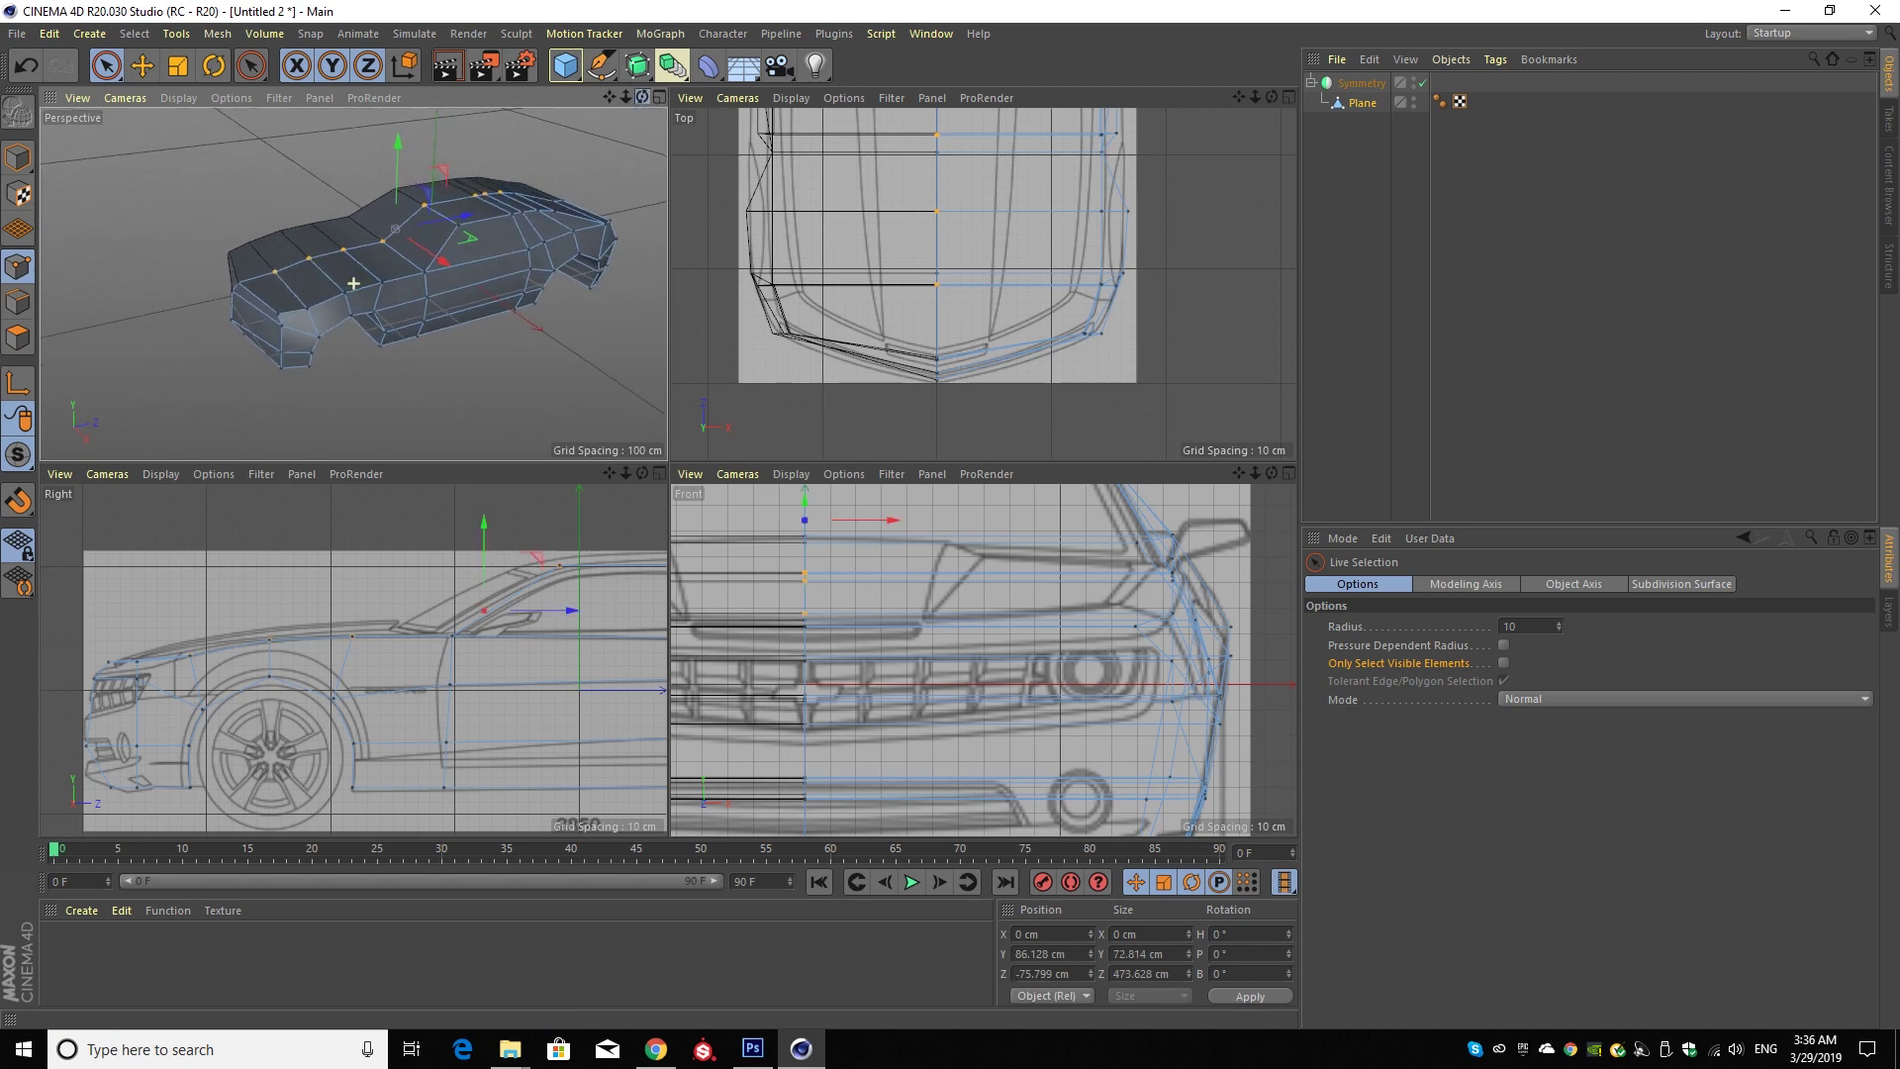
{"action": "left_click", "coordinate": [1503, 663]}
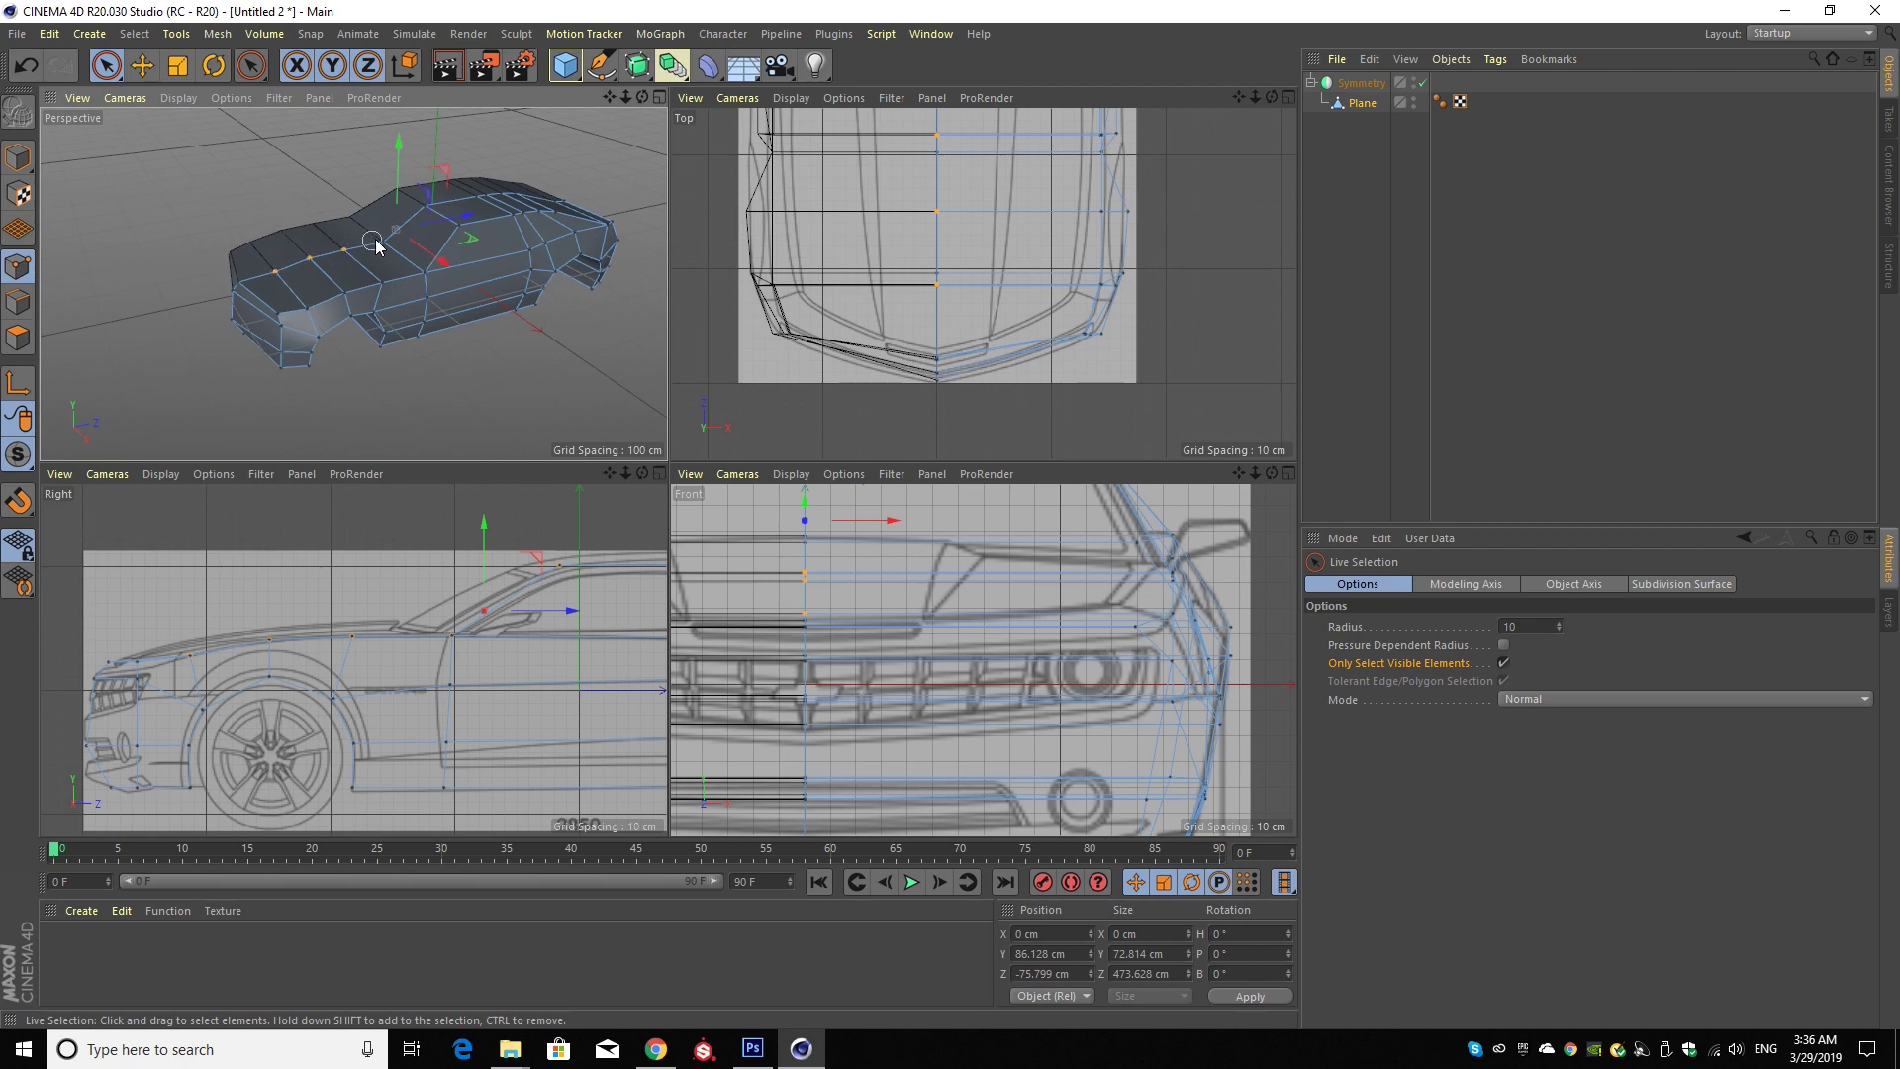
{"action": "left_click_drag", "start_coordinate": [485, 196], "coordinate": [521, 191], "text": "shift"}
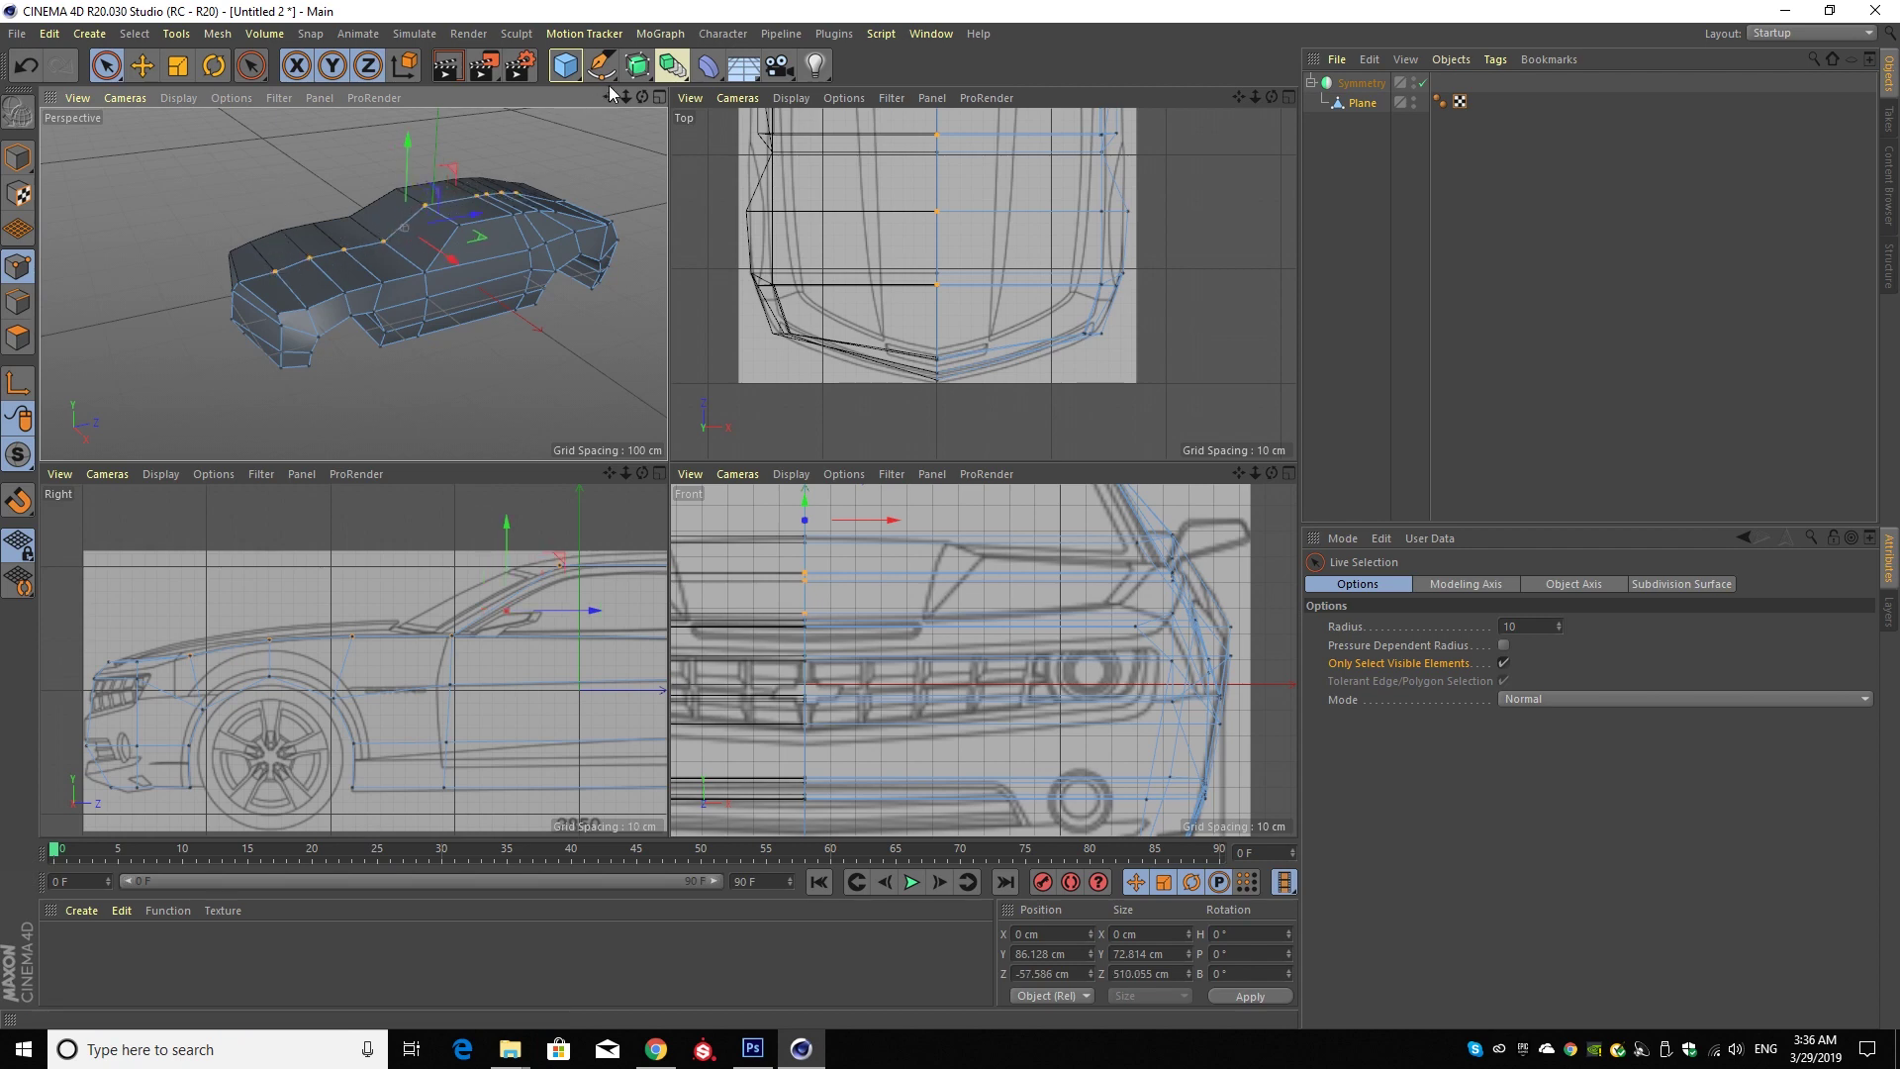
- Add another roof point and raise the selected roof points slightly
{"action": "left_click_drag", "start_coordinate": [608, 97], "coordinate": [579, 233]}
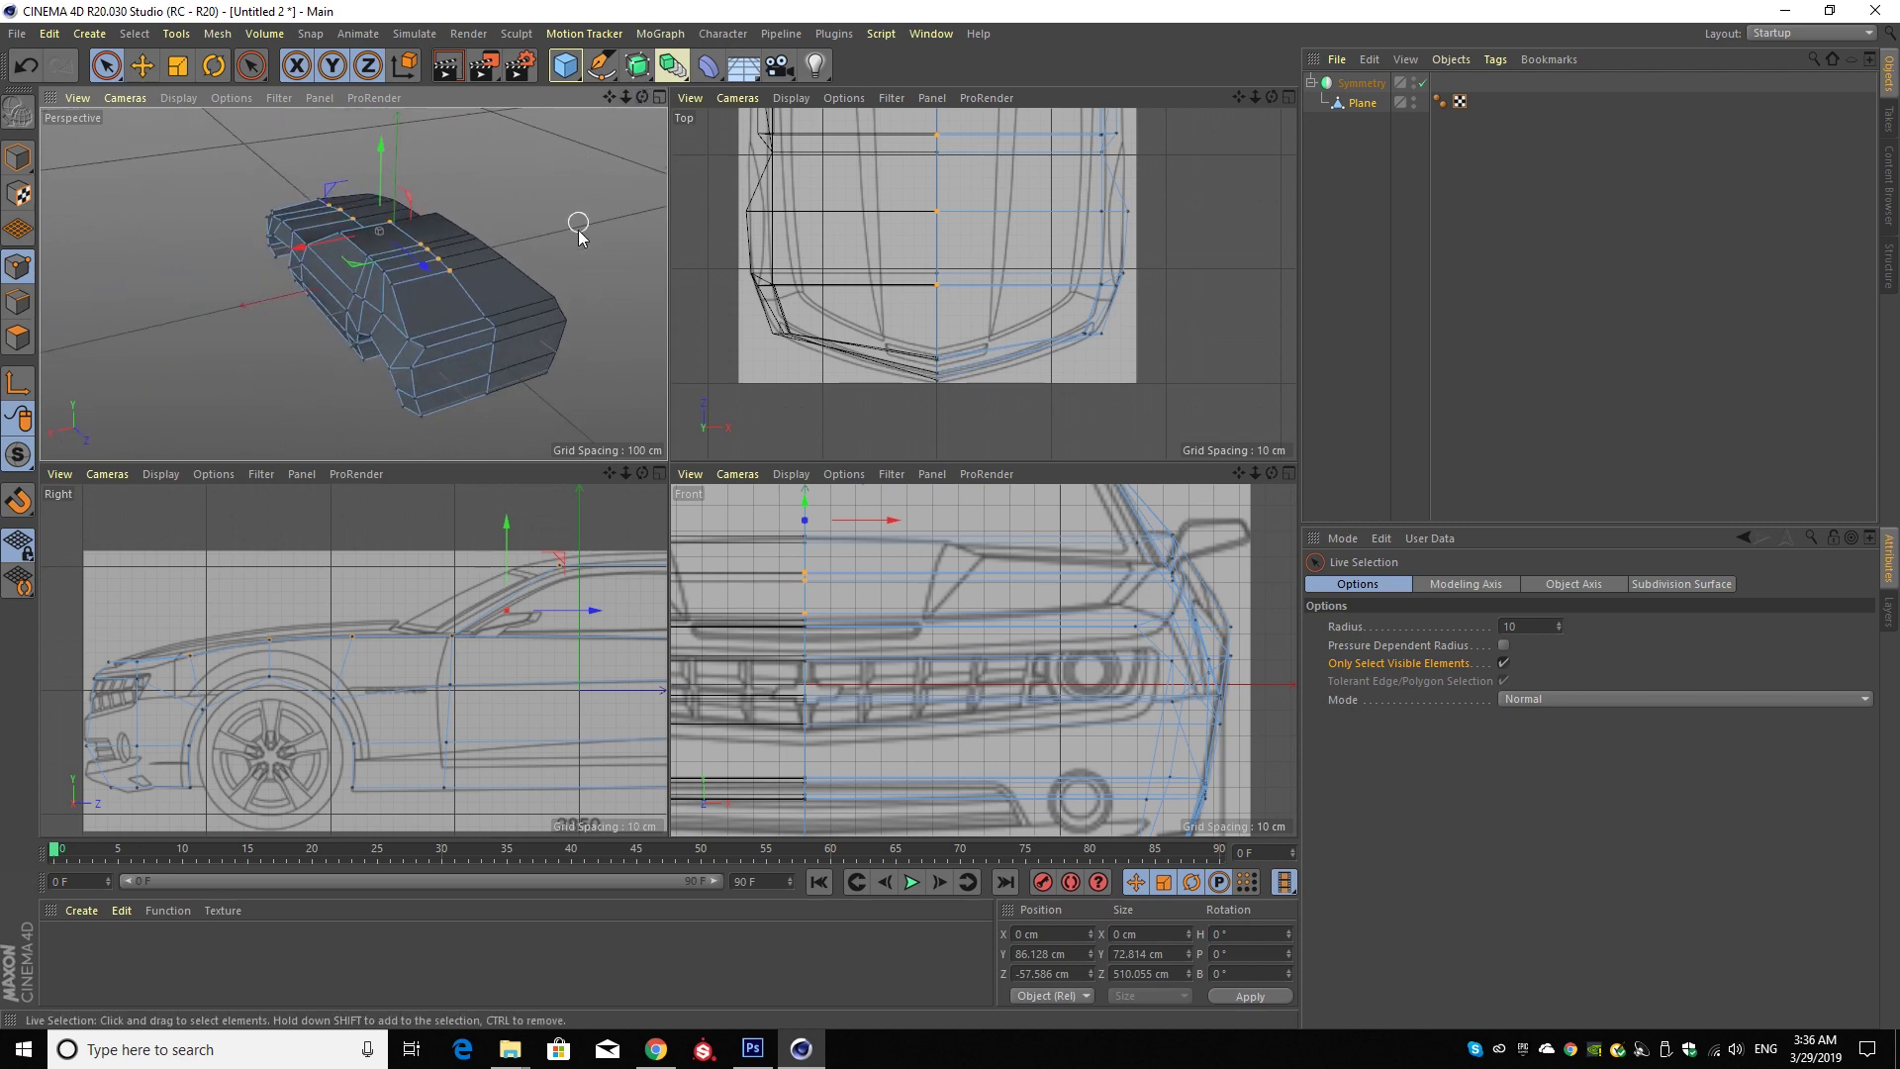
{"action": "left_click", "coordinate": [512, 326], "text": "shift"}
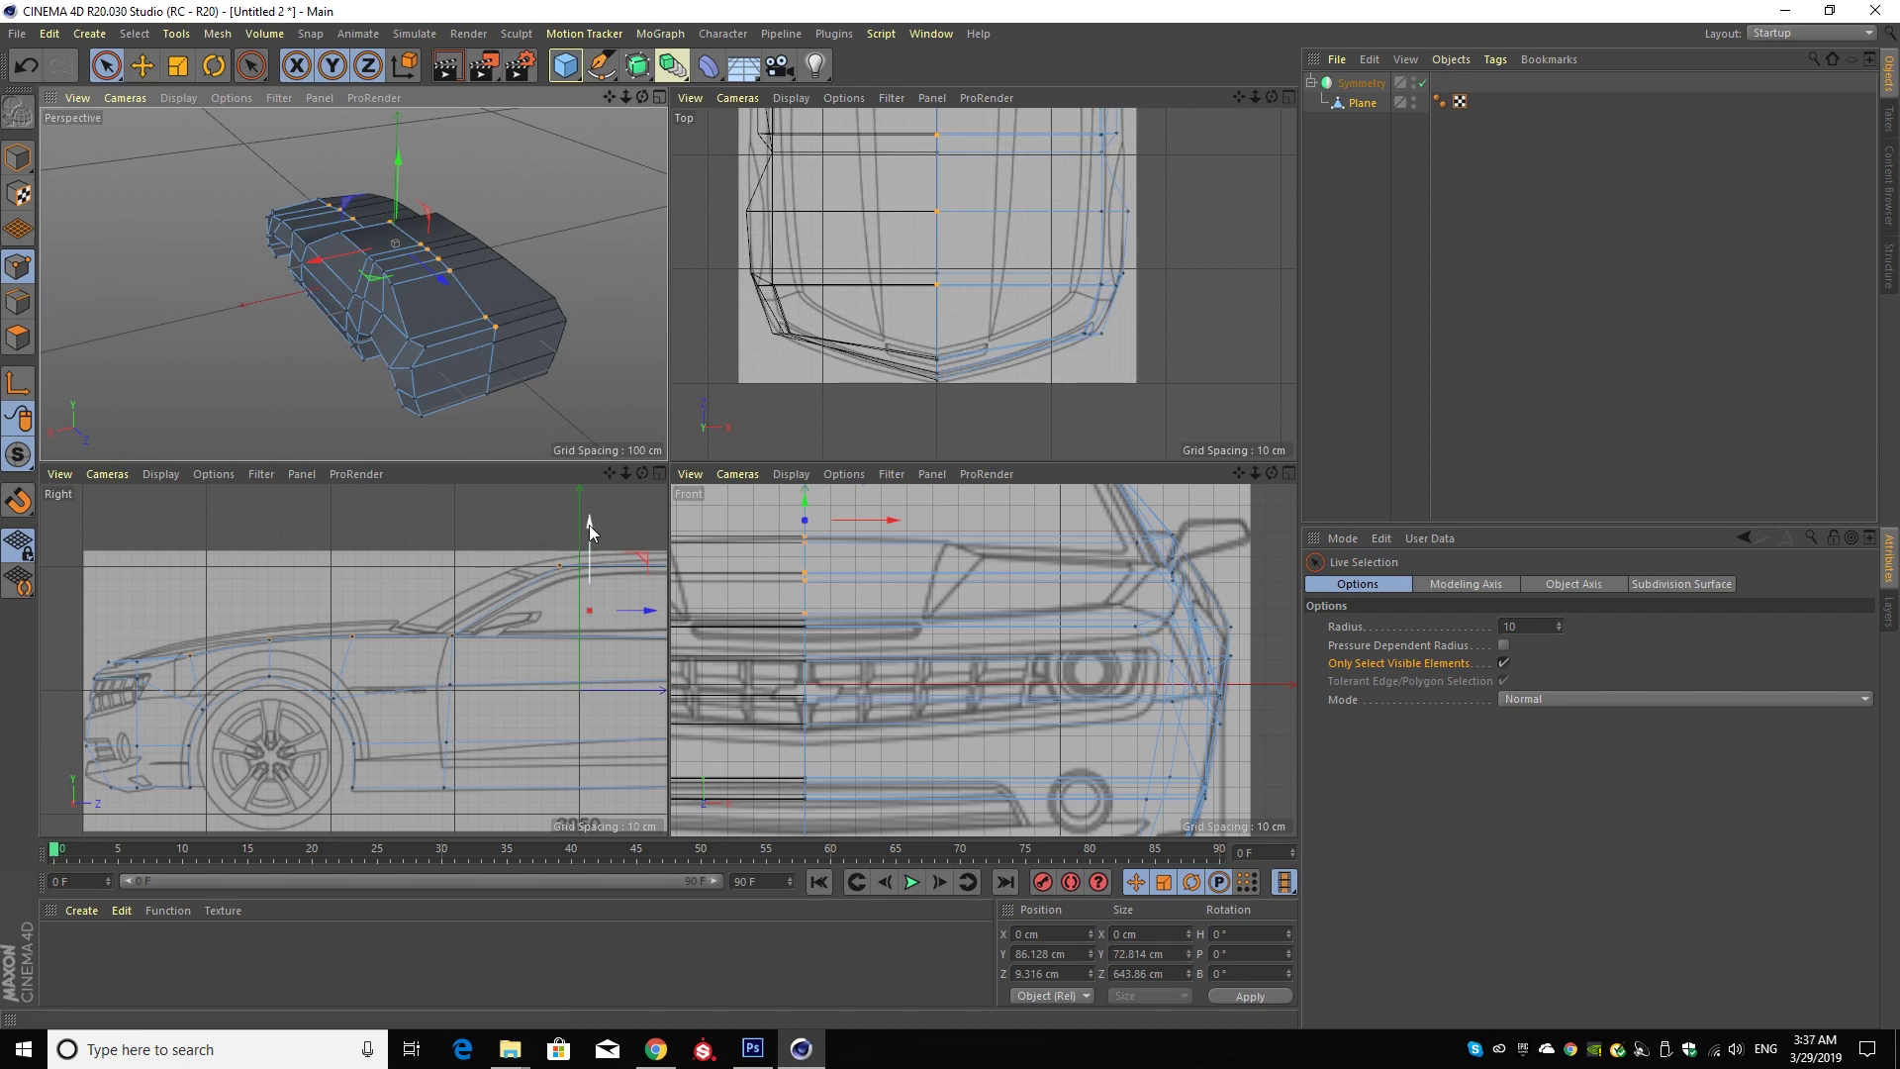
{"action": "left_click_drag", "start_coordinate": [590, 532], "coordinate": [593, 513]}
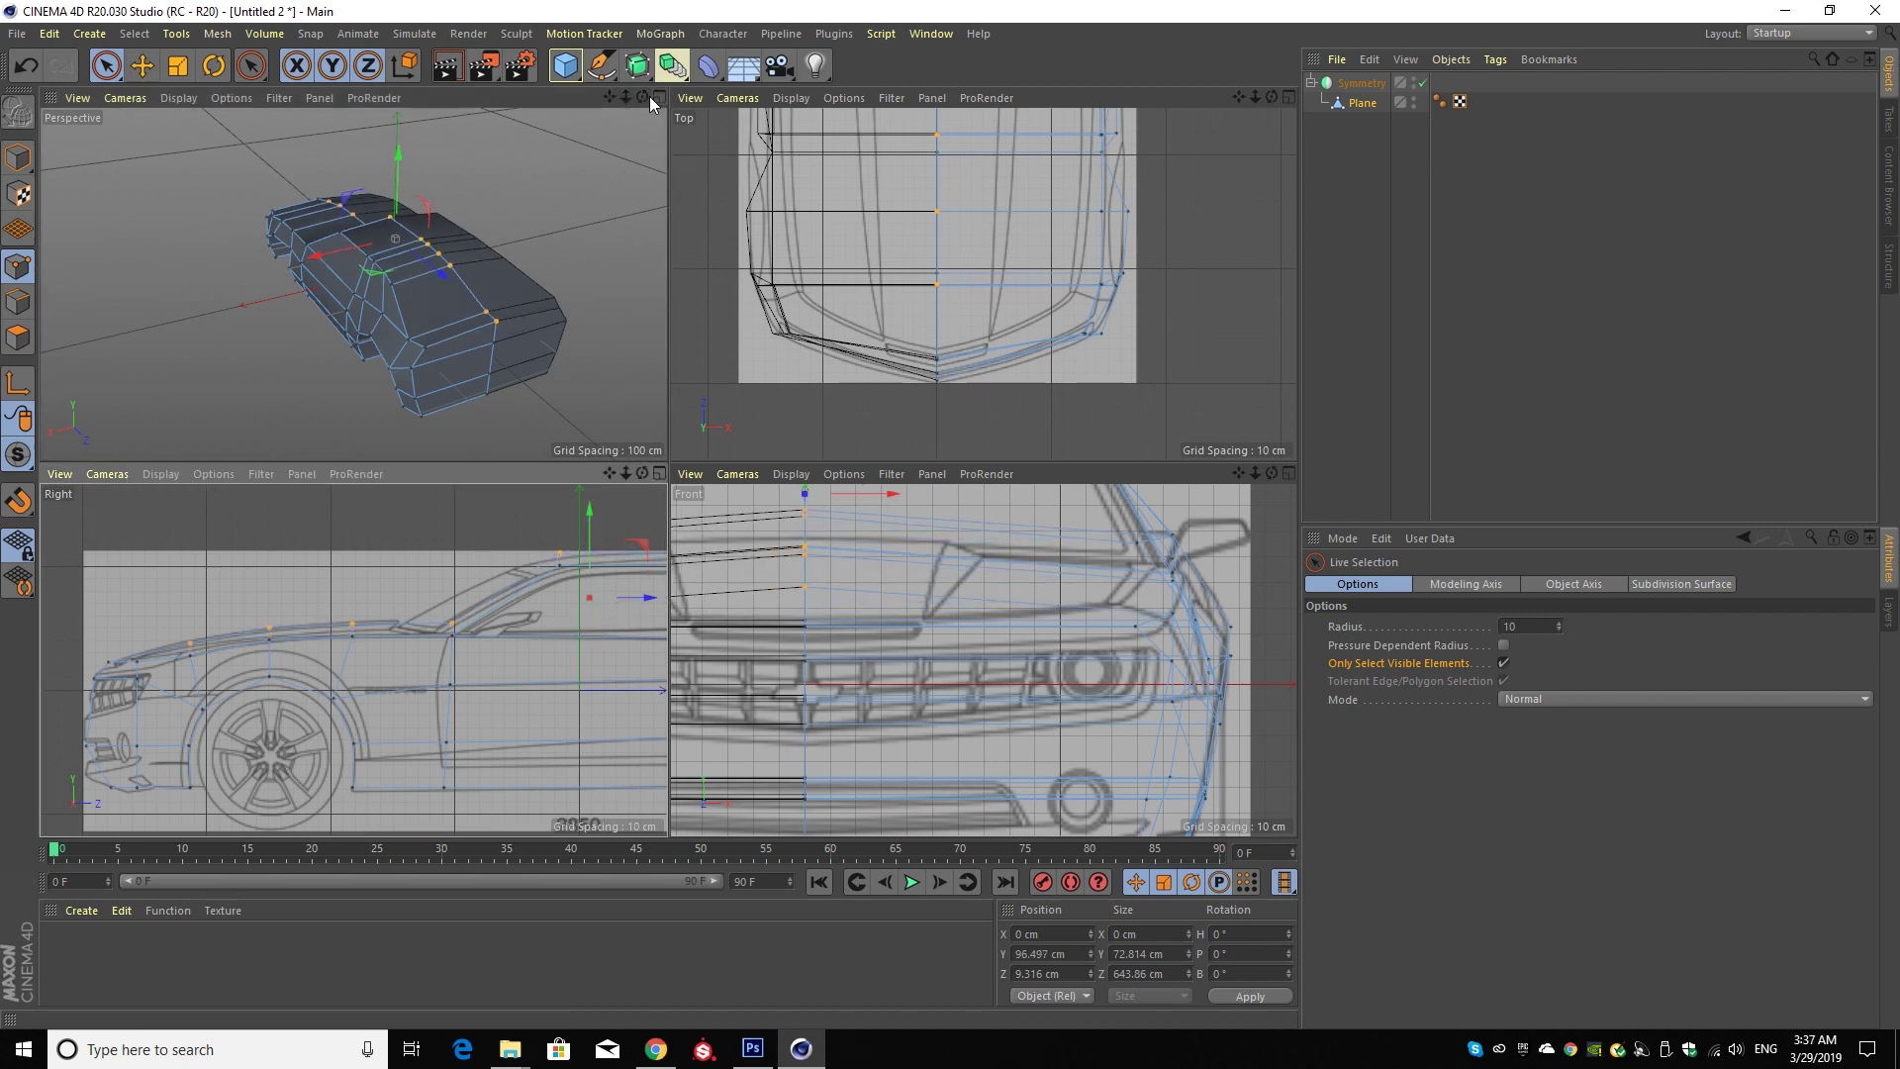
- Move a single shoulder-line point forward to Z -136.544 cm
{"action": "mouse_move", "coordinate": [643, 97]}
{"action": "left_mouse_down"}
{"action": "mouse_move", "coordinate": [555, 484]}
{"action": "mouse_move", "coordinate": [542, 455]}
{"action": "left_mouse_up"}
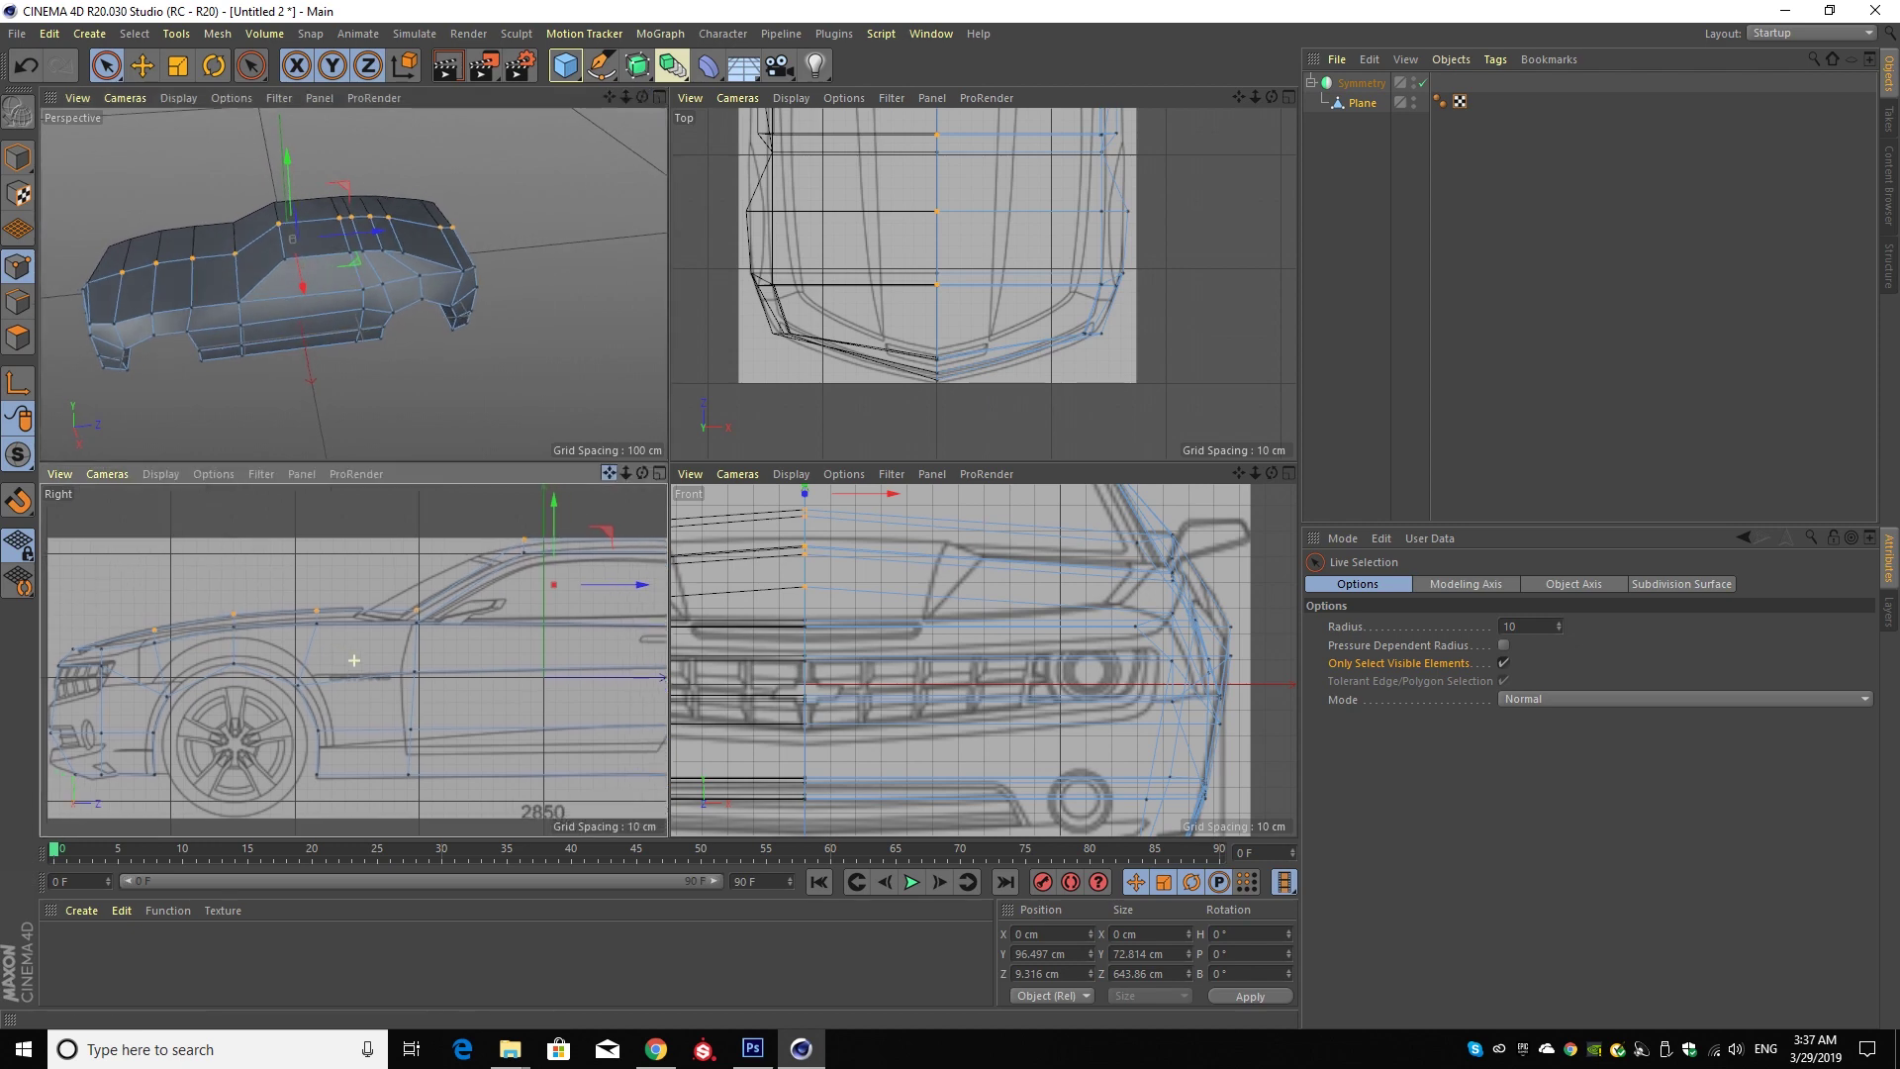
{"action": "left_click", "coordinate": [540, 361]}
{"action": "left_click", "coordinate": [237, 254]}
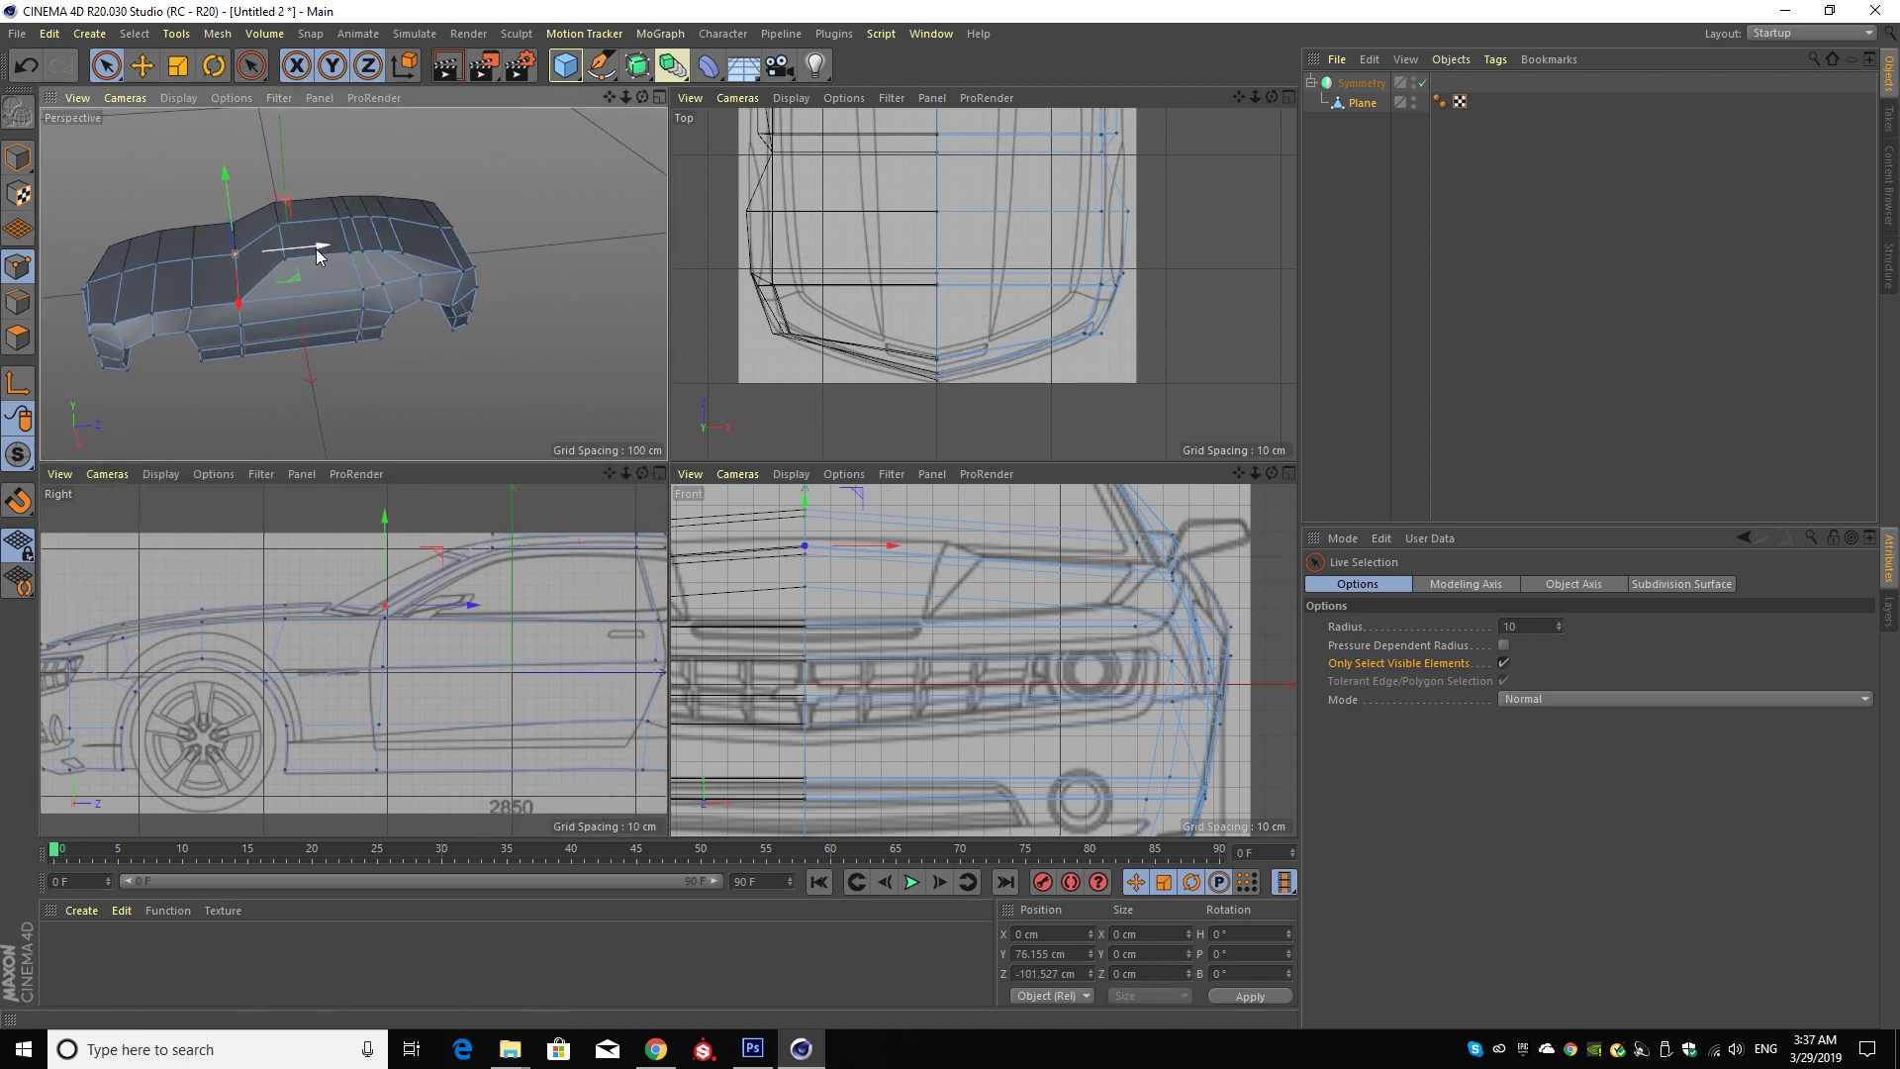
{"action": "left_click_drag", "start_coordinate": [316, 248], "coordinate": [297, 245]}
{"action": "mouse_move", "coordinate": [609, 473]}
{"action": "left_mouse_down"}
{"action": "mouse_move", "coordinate": [353, 660]}
{"action": "mouse_move", "coordinate": [282, 660]}
{"action": "left_mouse_up"}
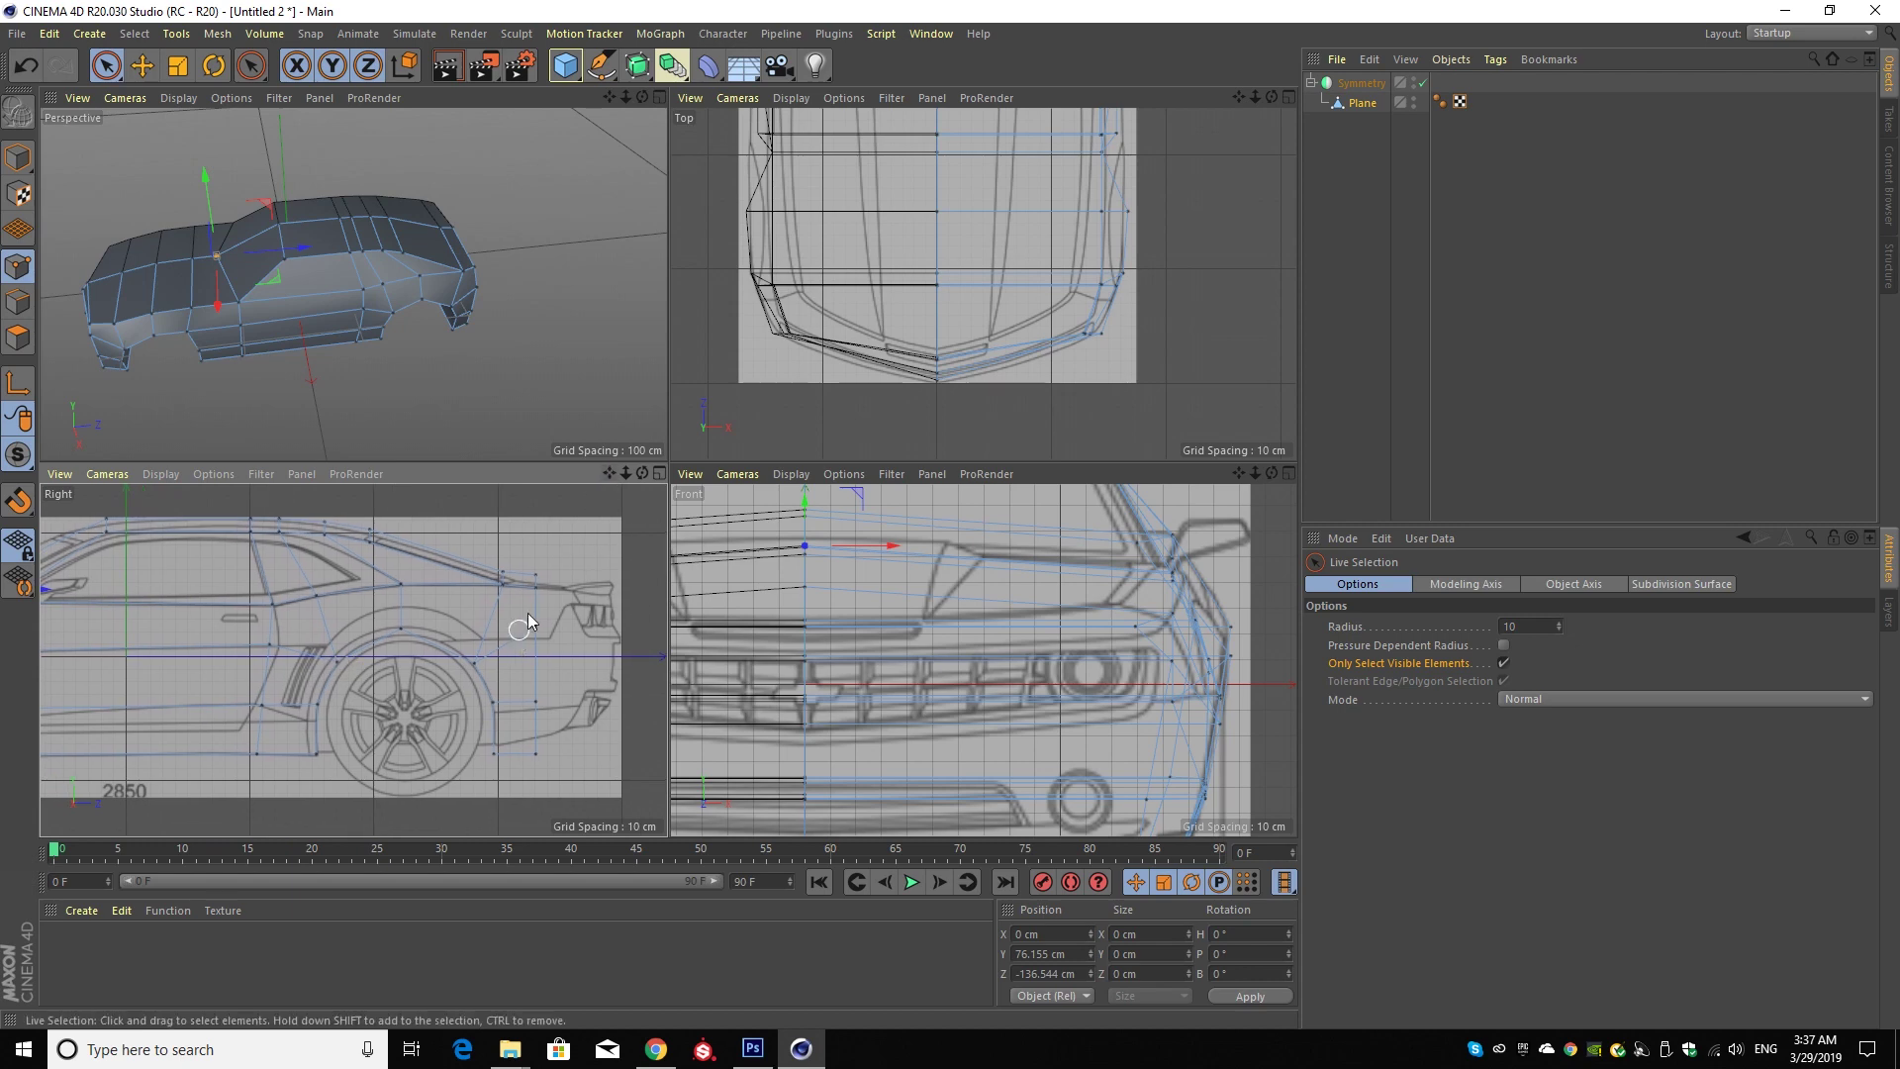
- Turn off Only Select Visible Elements and lower the trunk-lip point onto the side blueprint
{"action": "left_click", "coordinate": [516, 574]}
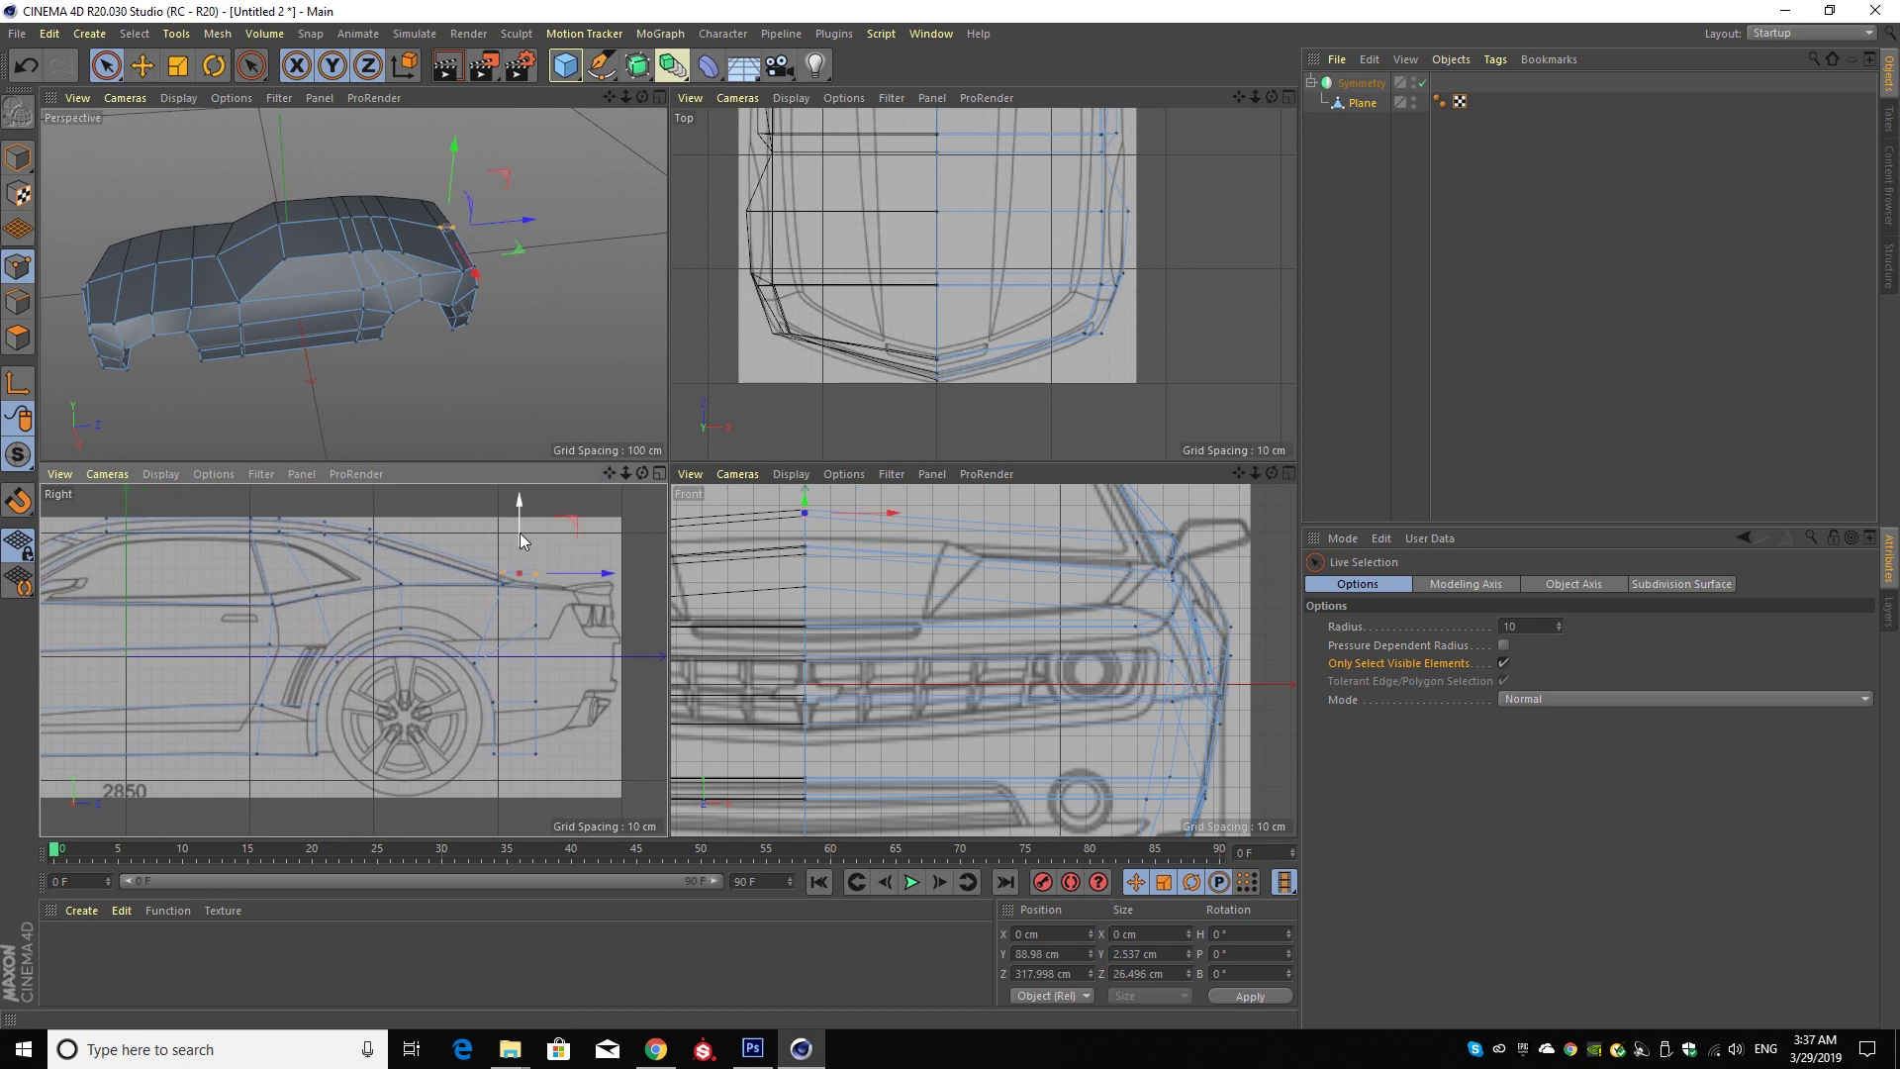
{"action": "left_click", "coordinate": [537, 577]}
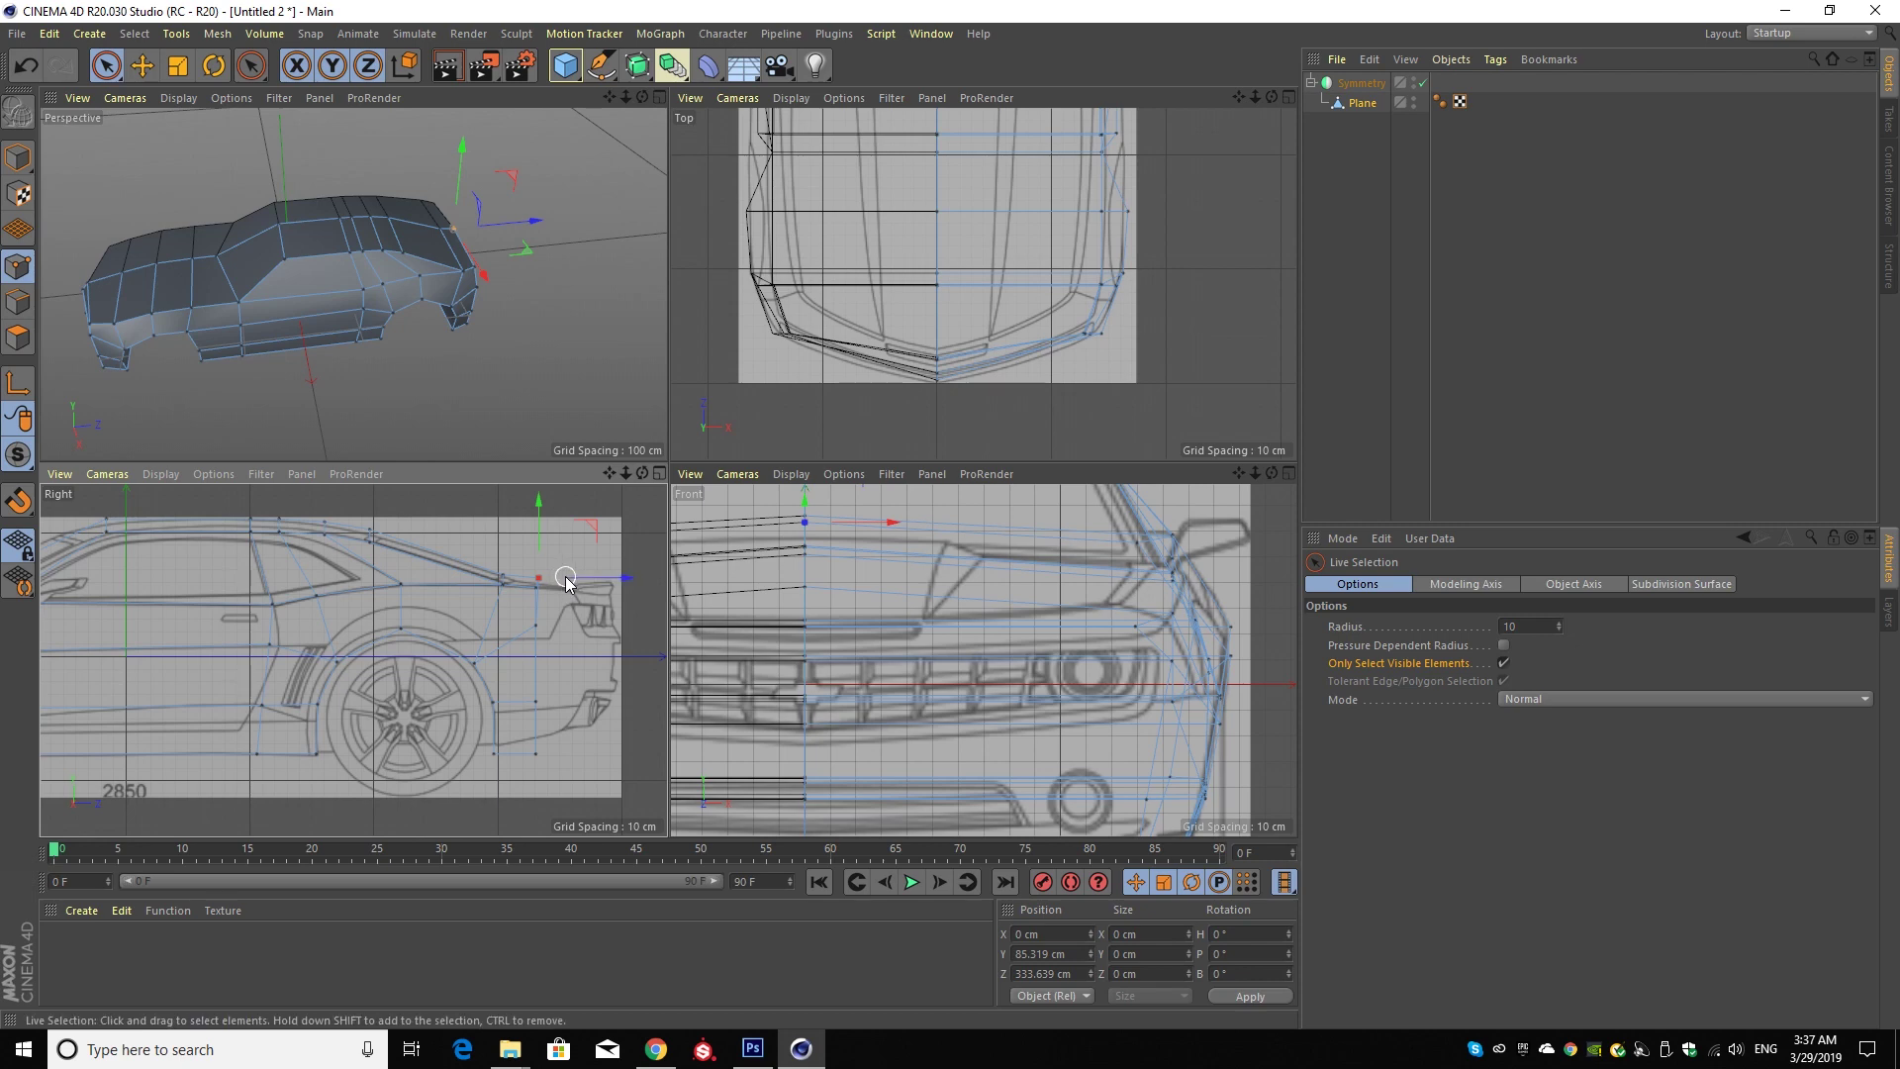
{"action": "left_click", "coordinate": [591, 552]}
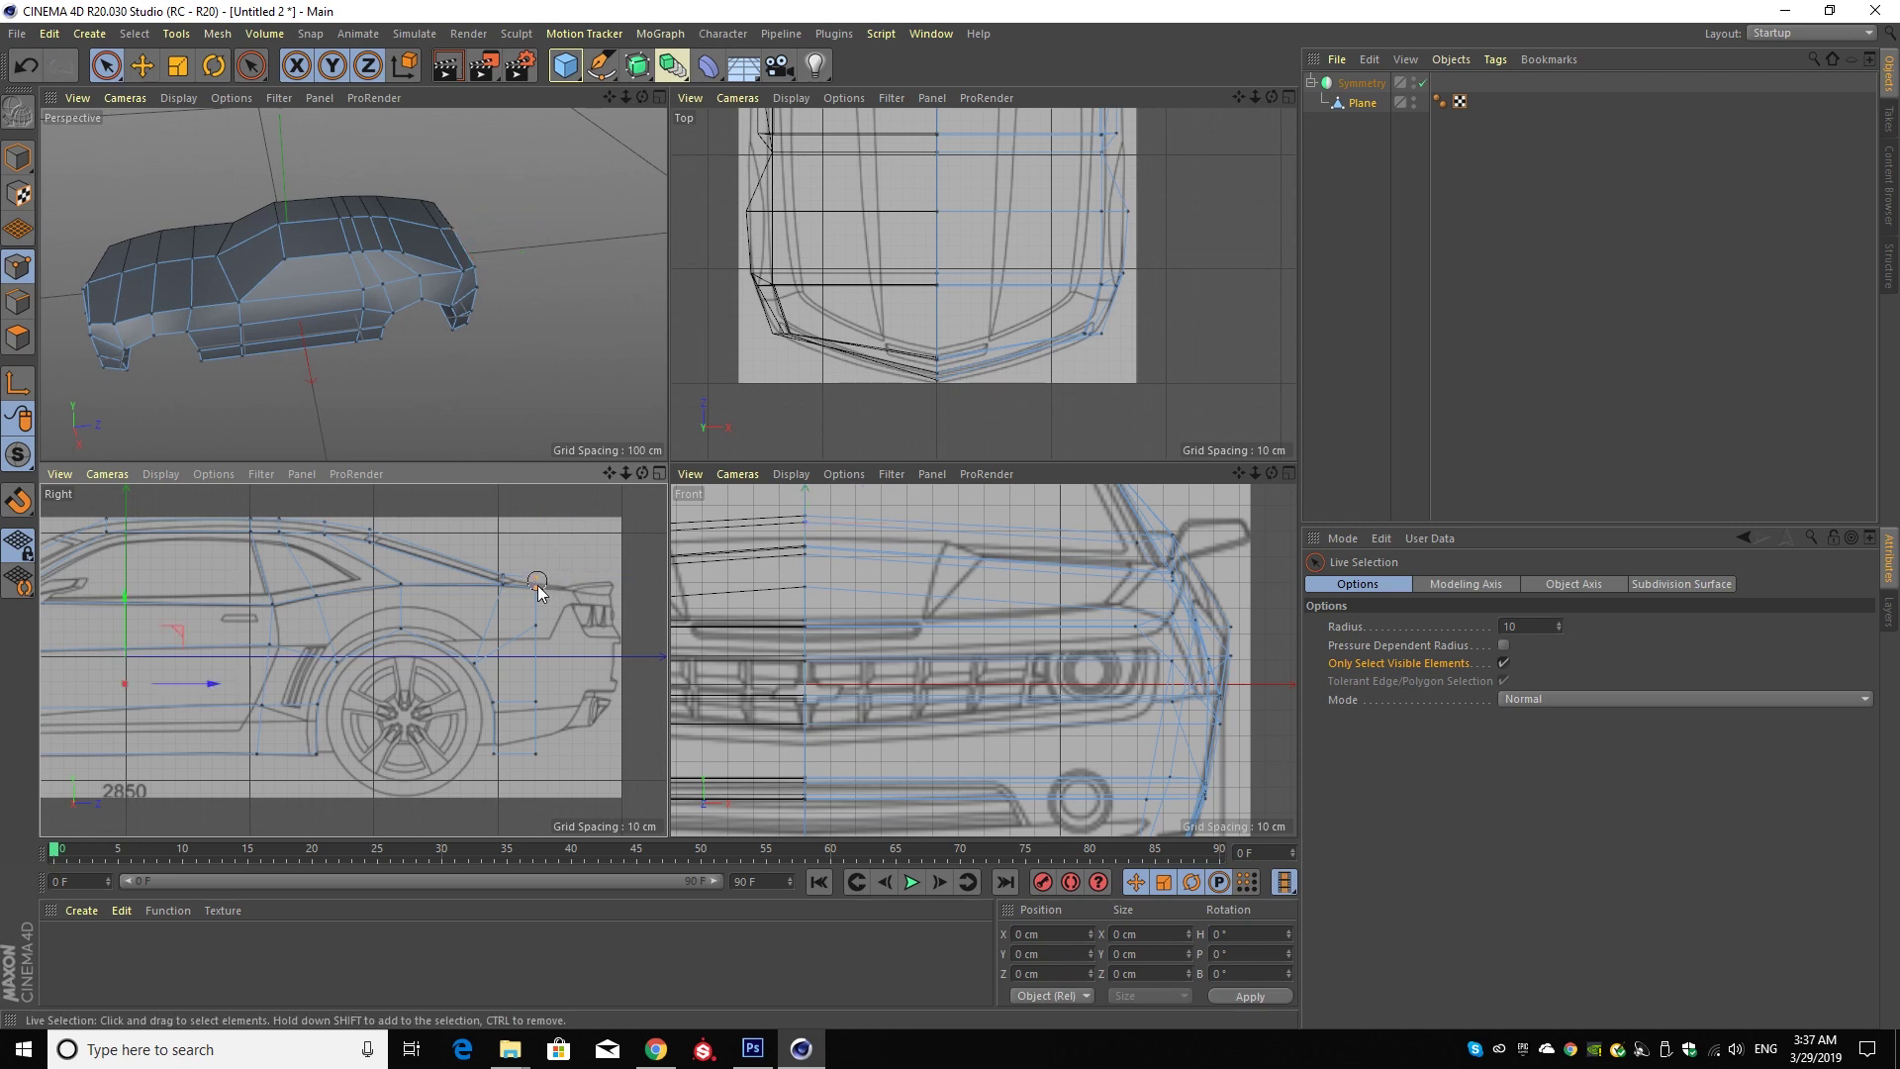
{"action": "left_click", "coordinate": [1504, 662]}
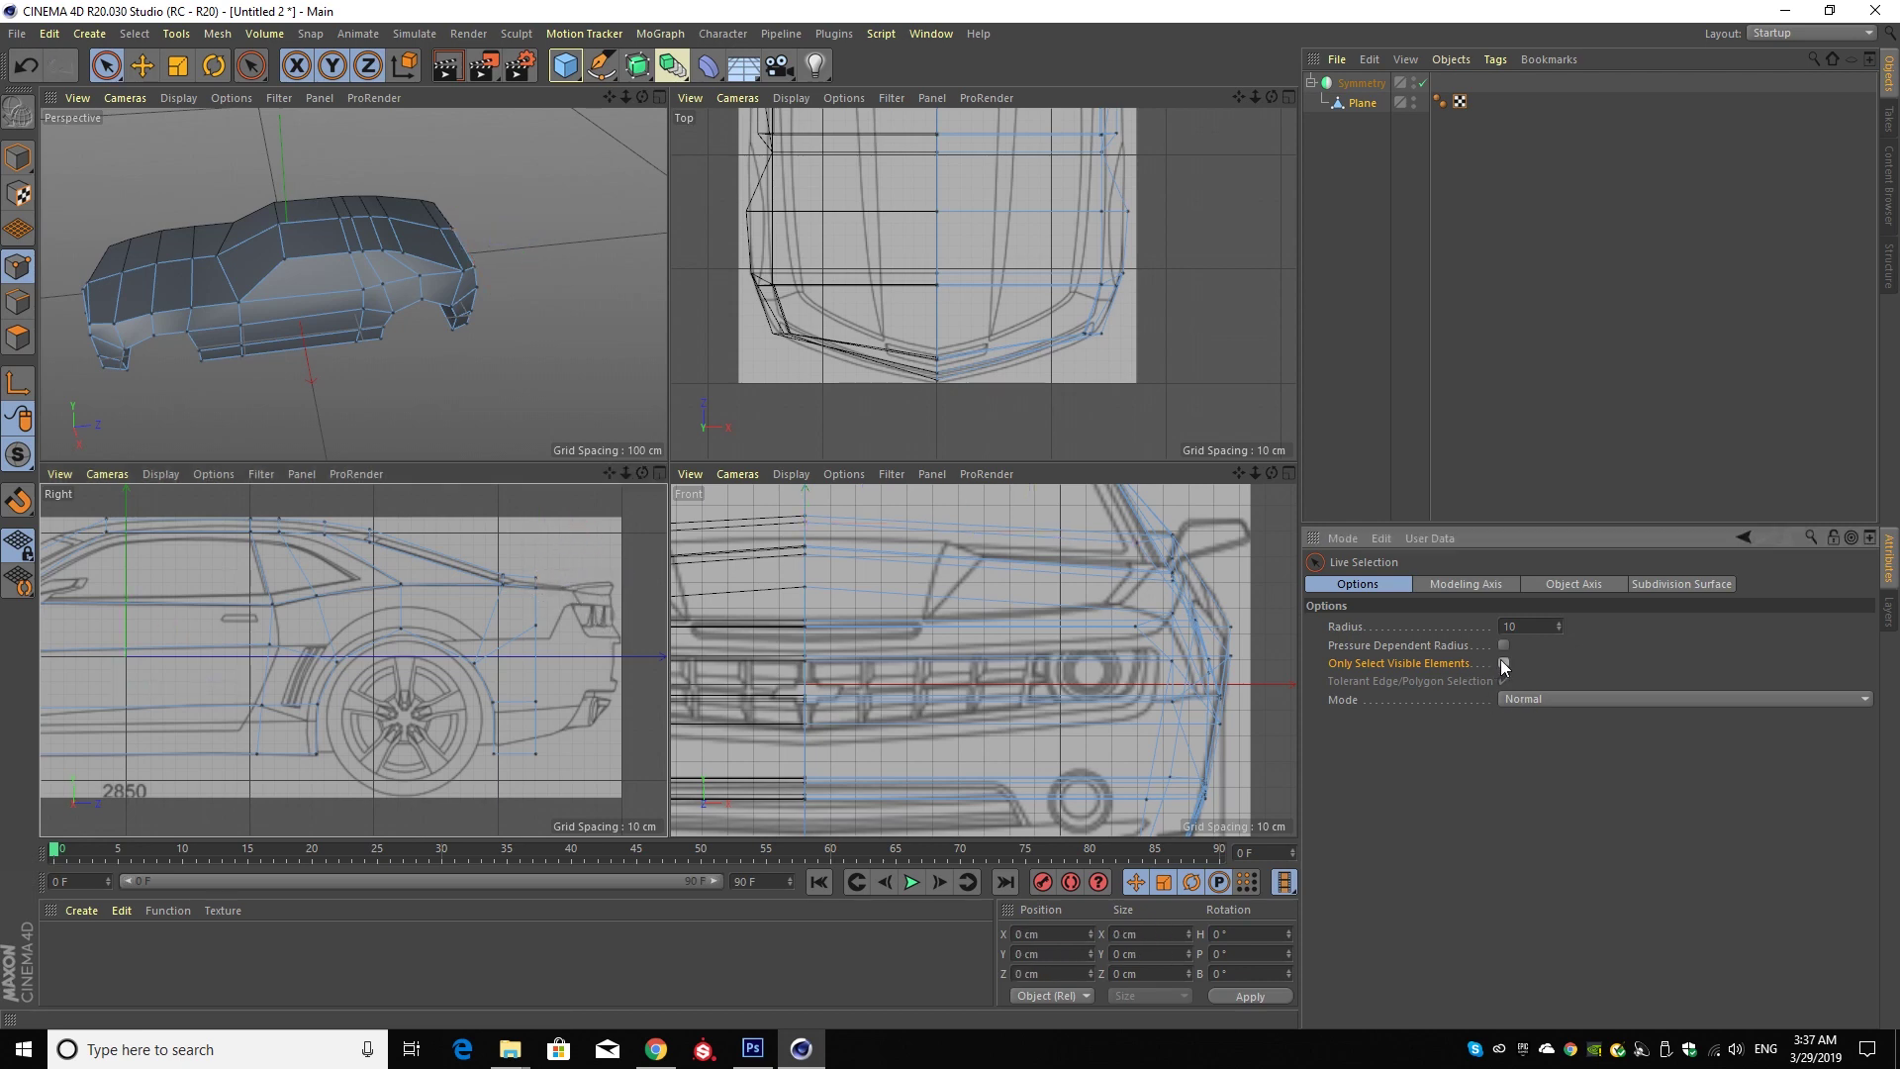
{"action": "left_click", "coordinate": [535, 575]}
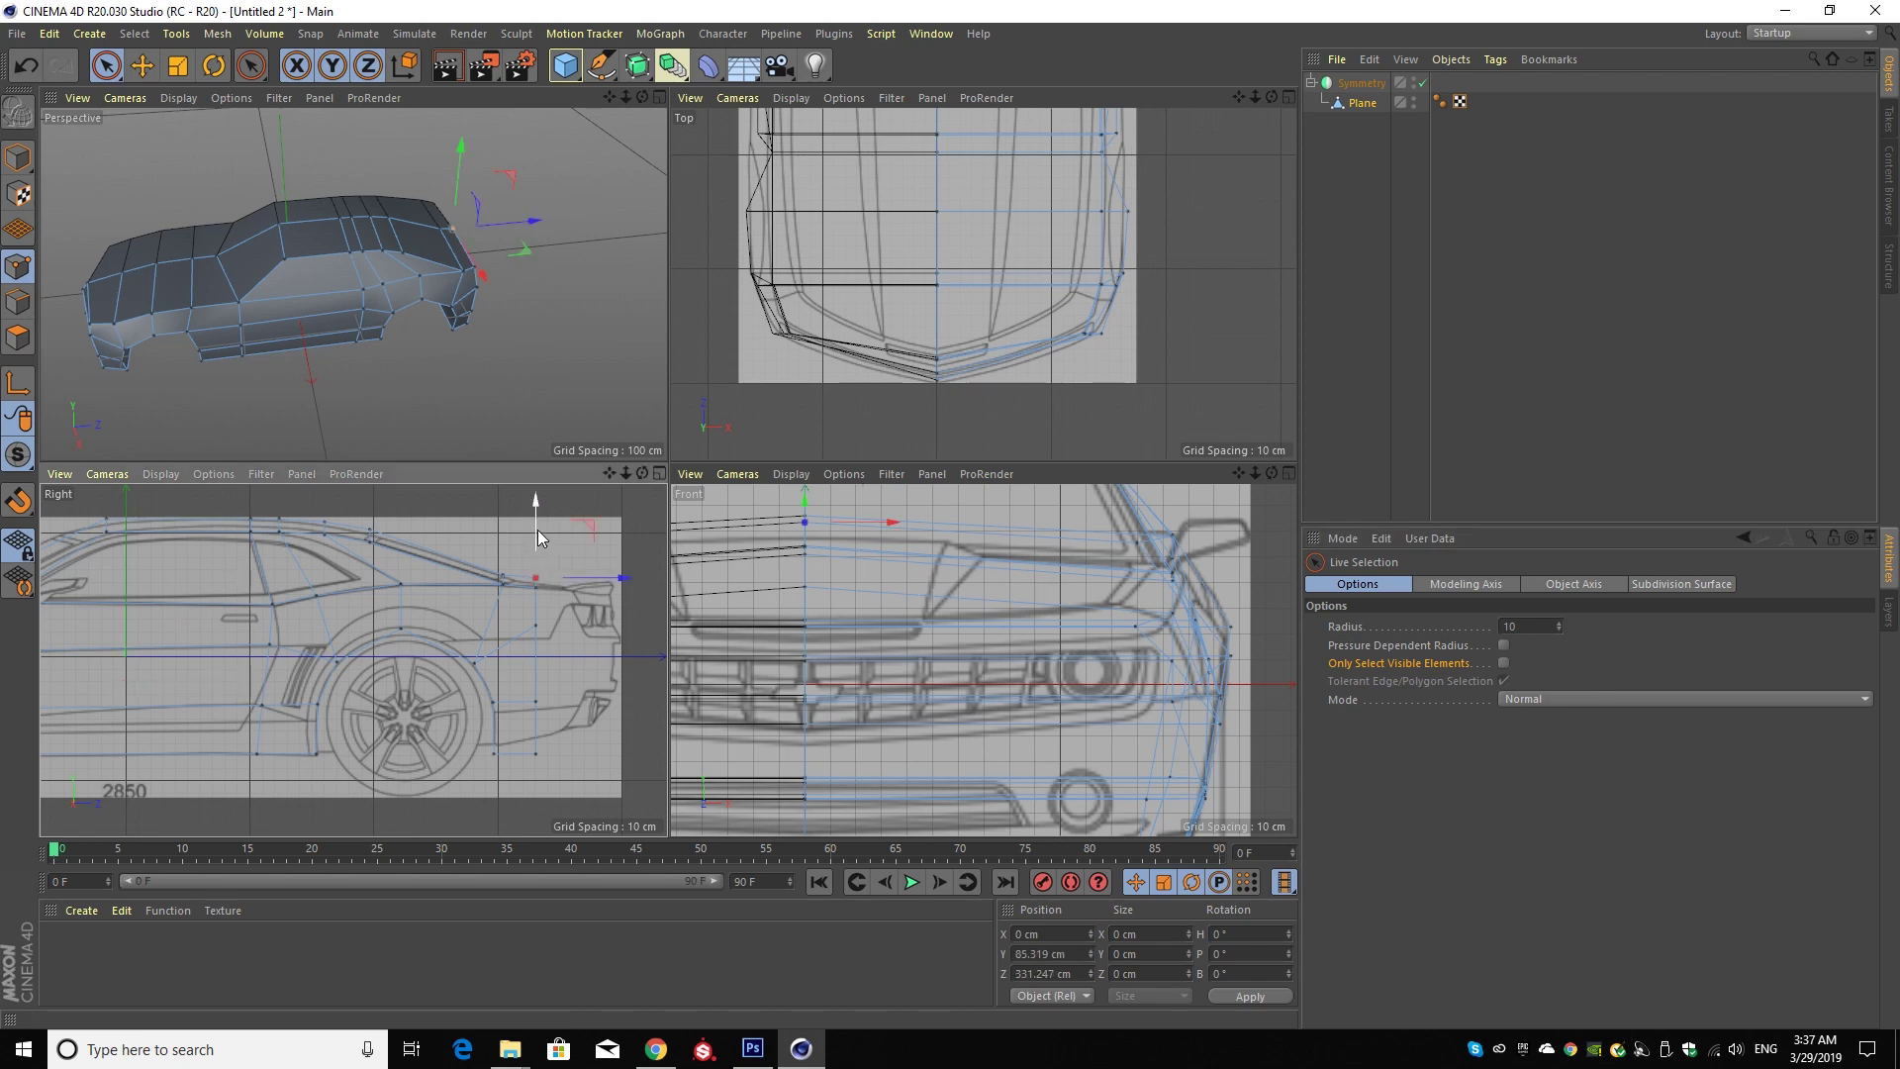
{"action": "left_click_drag", "start_coordinate": [534, 573], "coordinate": [536, 580]}
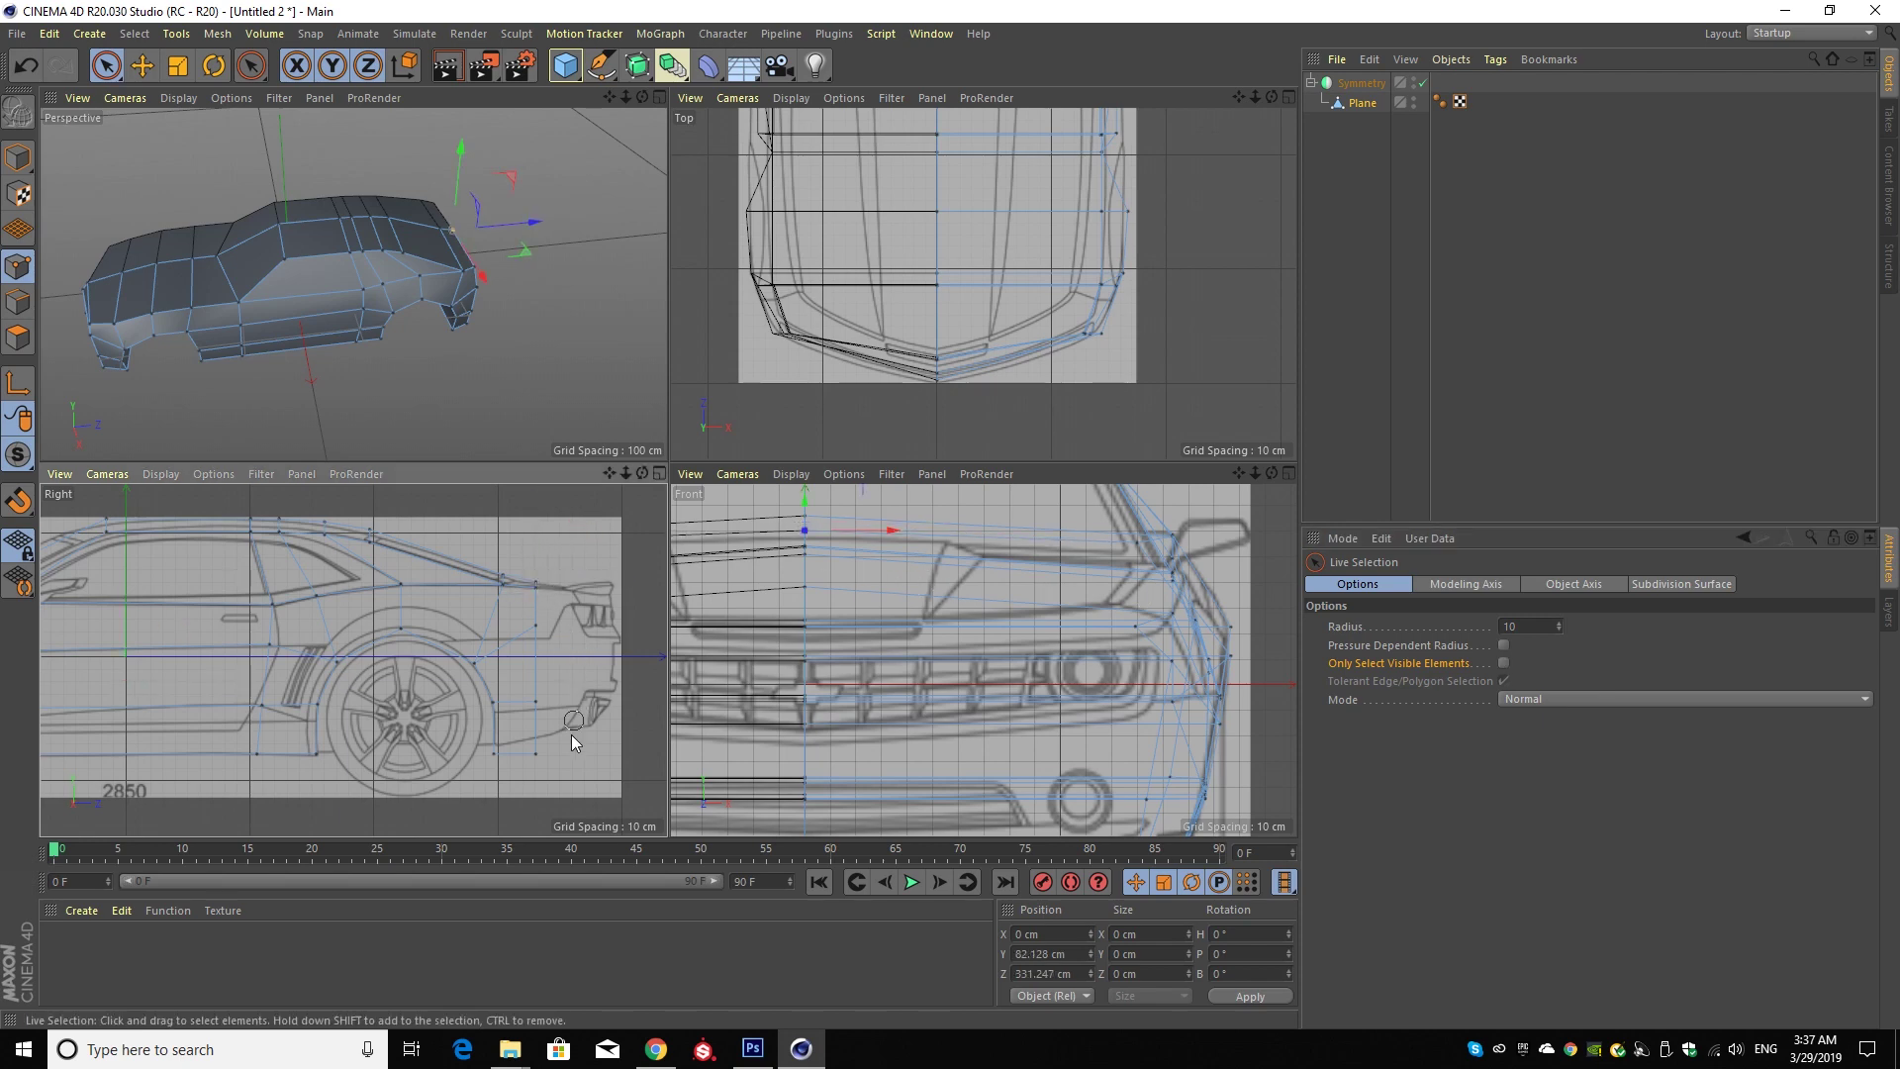
- Raise the rear-bottom point, then push the rear point column back to Z 387.875 cm
{"action": "left_click_drag", "start_coordinate": [548, 768], "coordinate": [487, 764]}
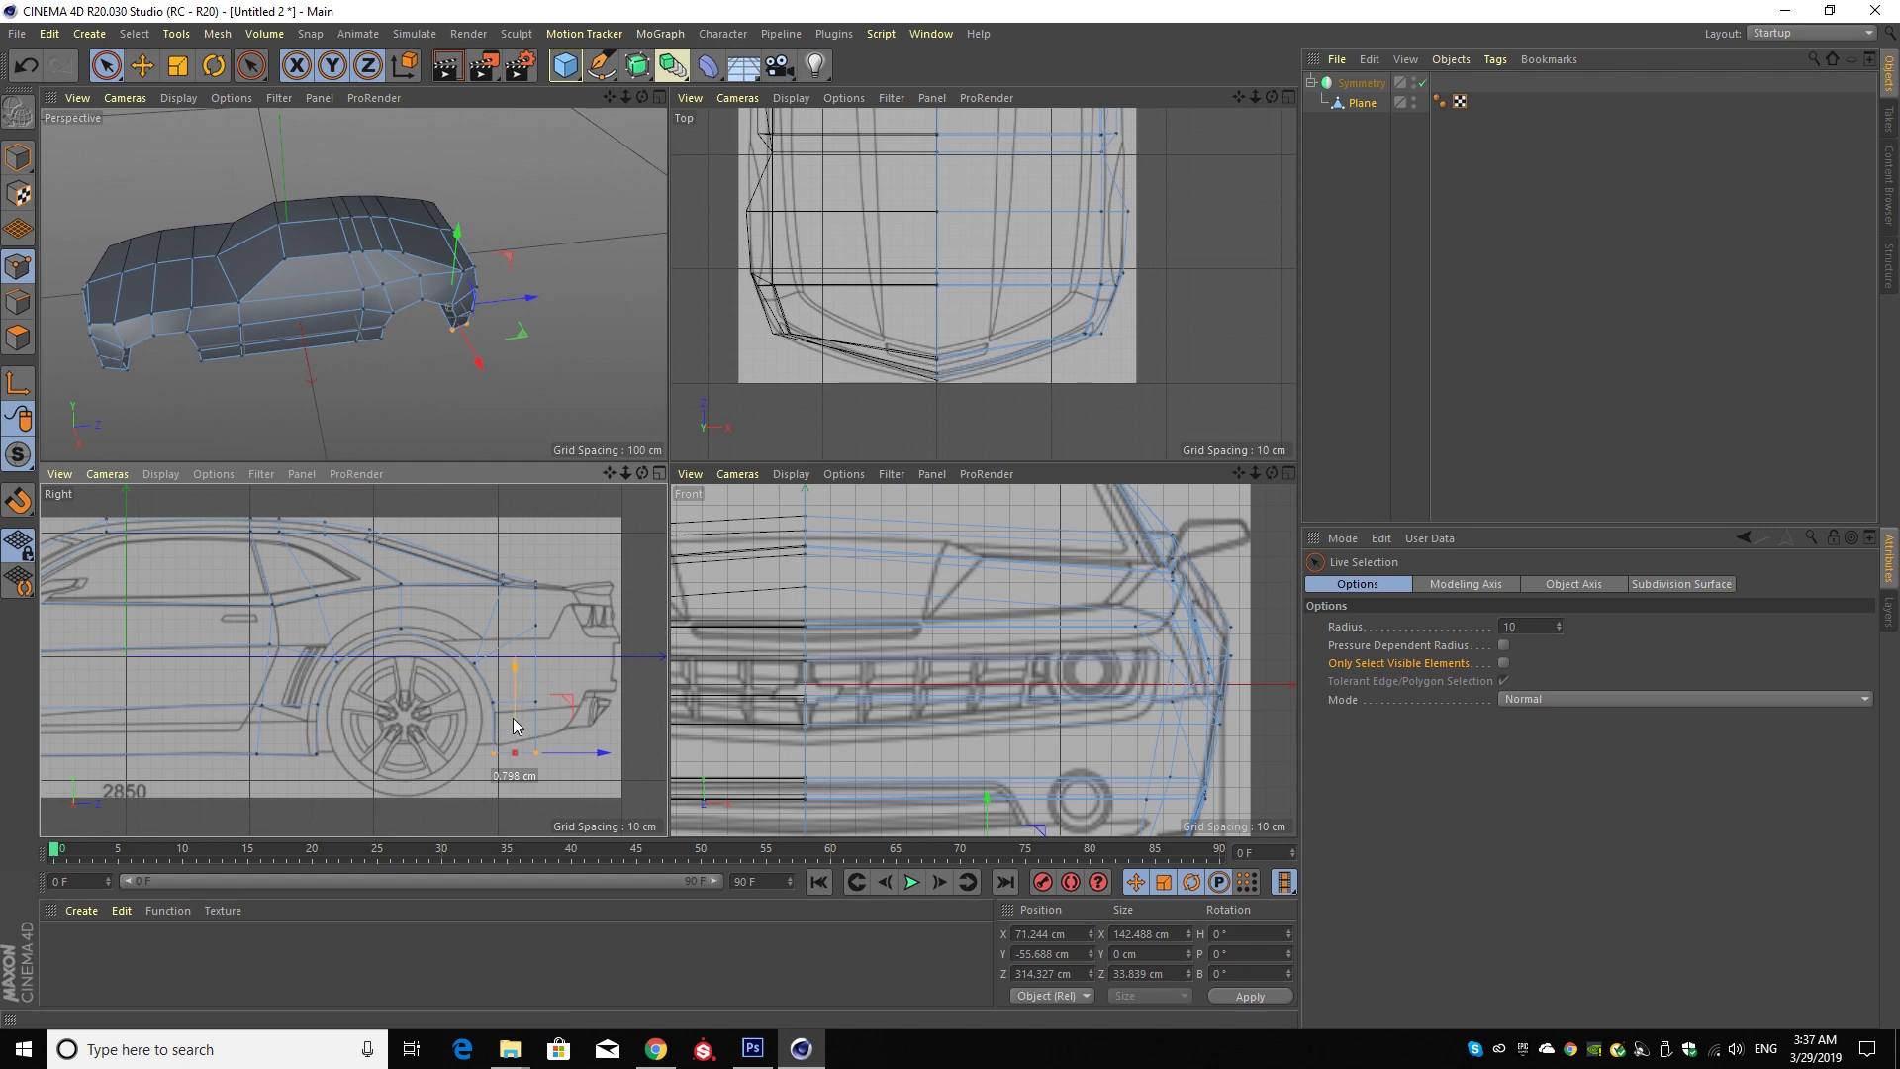
{"action": "left_click", "coordinate": [535, 744]}
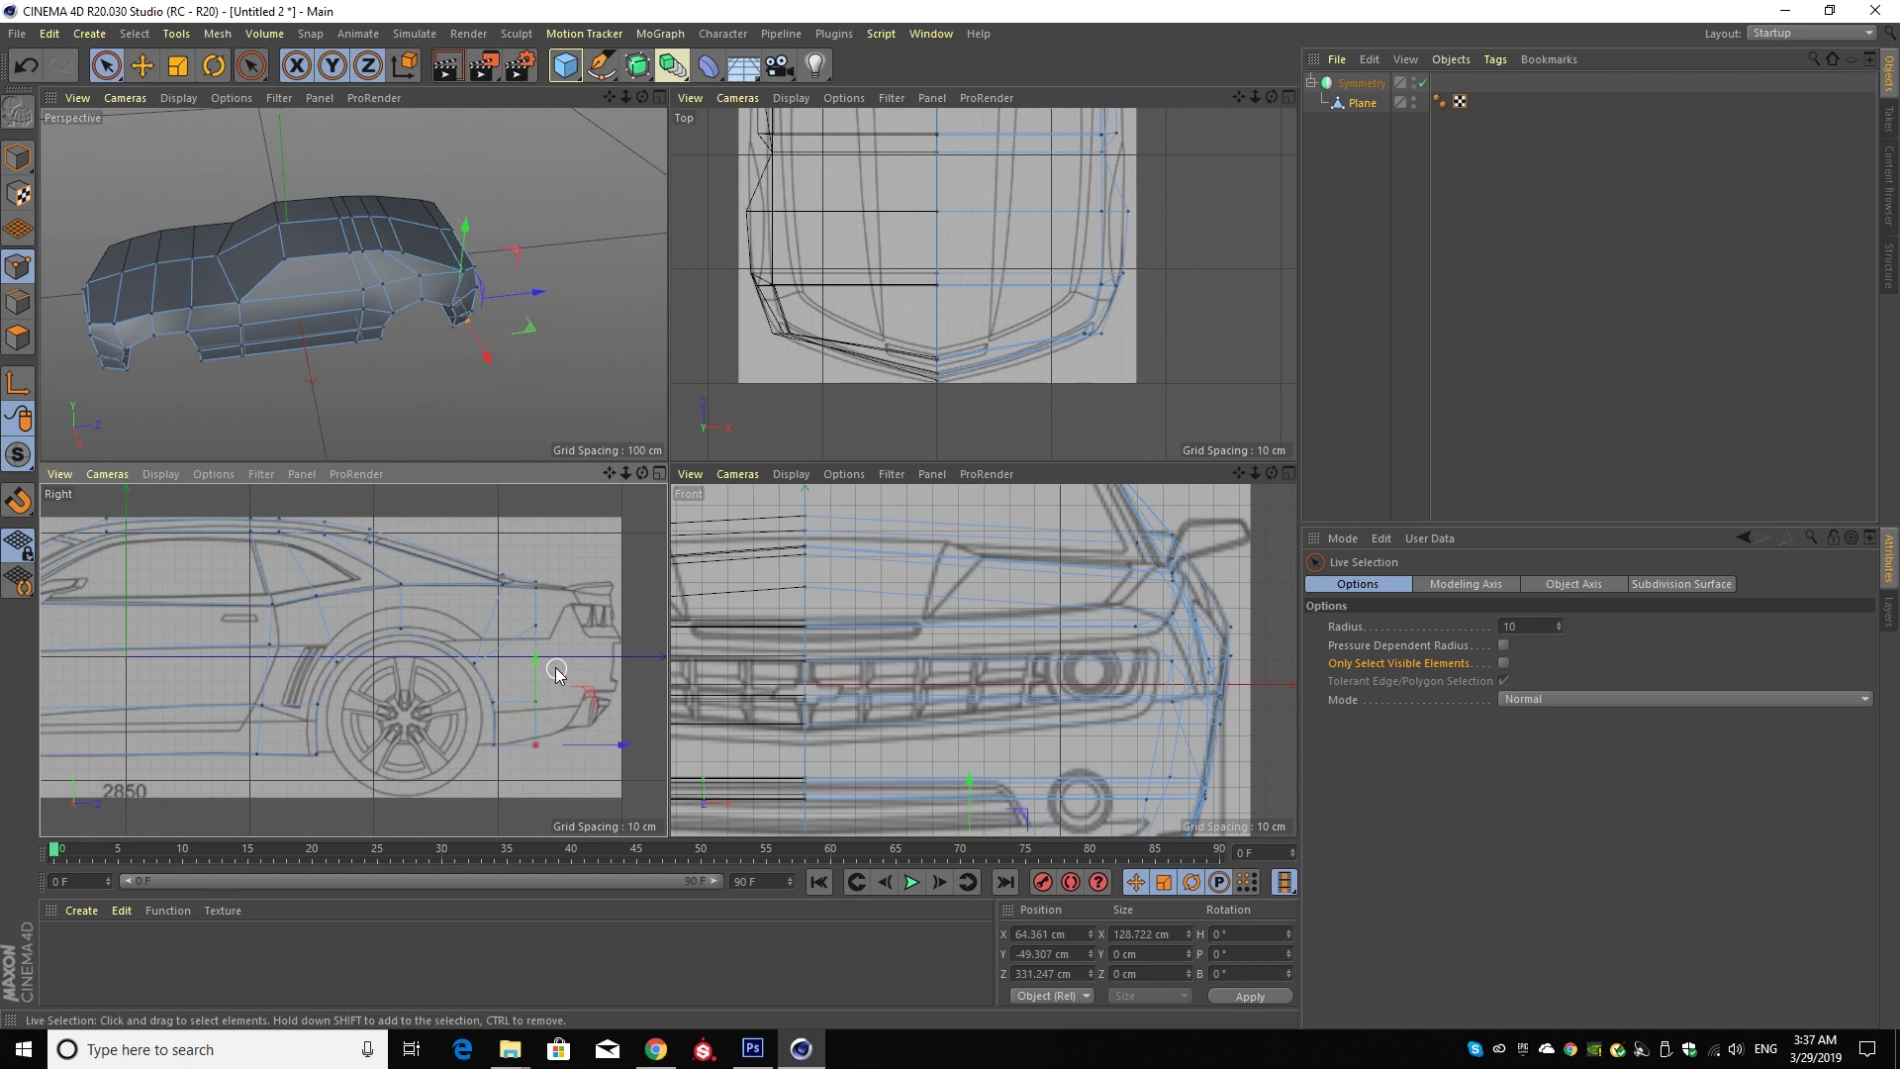
{"action": "left_click_drag", "start_coordinate": [537, 669], "coordinate": [537, 662]}
{"action": "left_click_drag", "start_coordinate": [538, 584], "coordinate": [541, 762]}
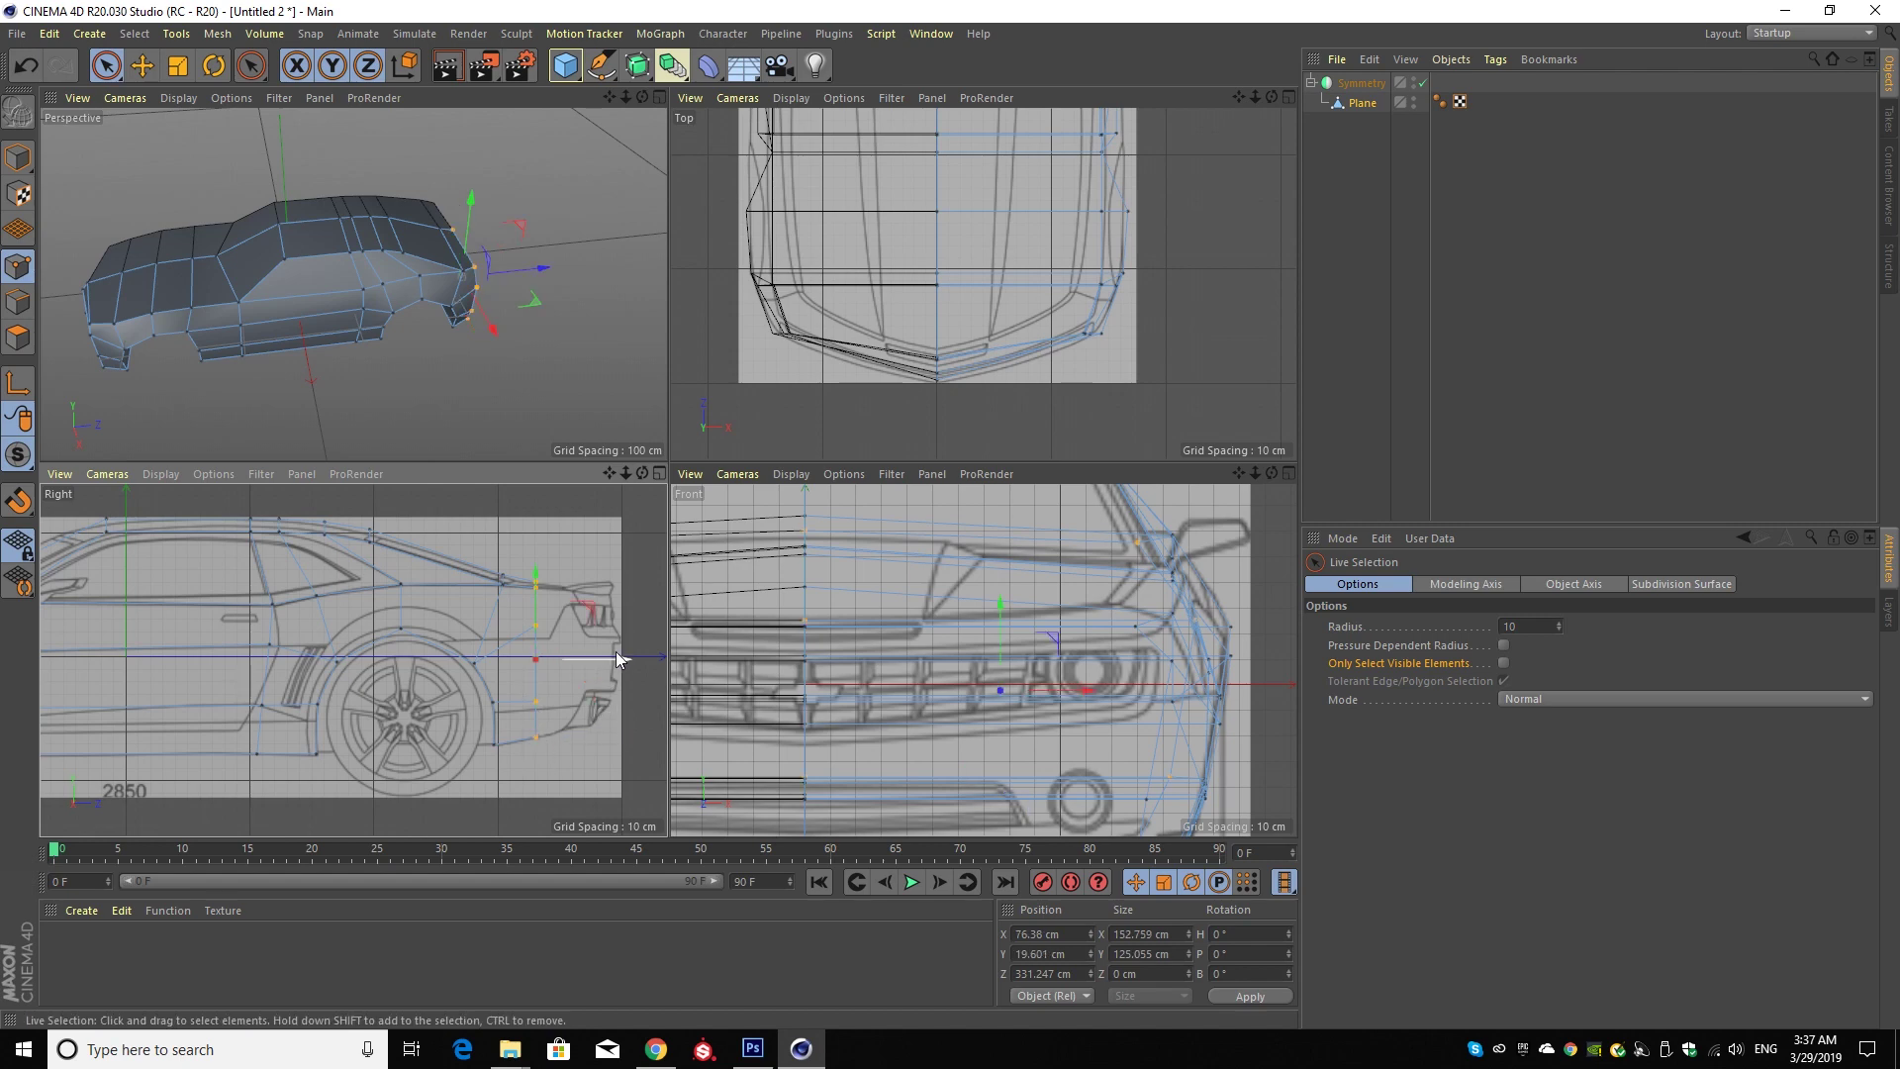
{"action": "mouse_move", "coordinate": [617, 662]}
{"action": "left_mouse_down"}
{"action": "mouse_move", "coordinate": [680, 660]}
{"action": "mouse_move", "coordinate": [650, 651]}
{"action": "left_mouse_up"}
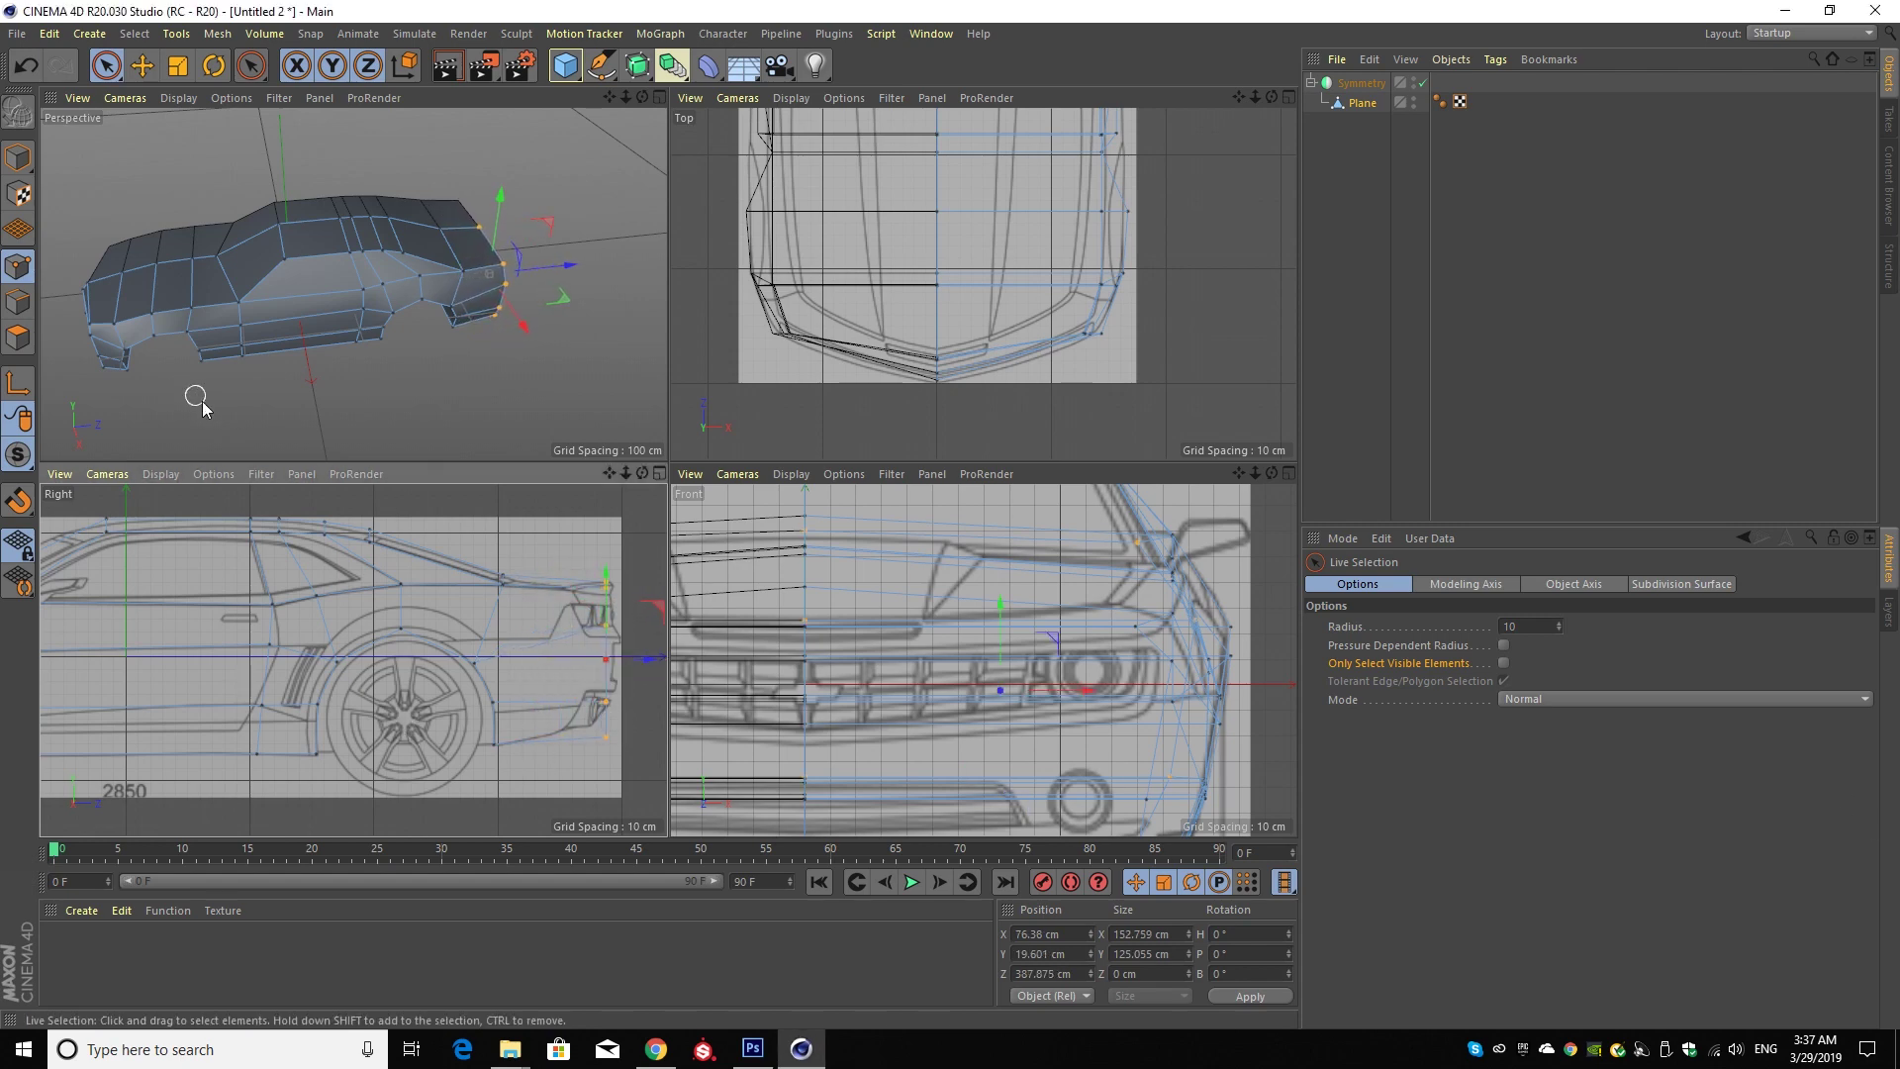
- Scale the rear column of points down vertically to fit the tail
{"action": "left_click", "coordinate": [178, 65]}
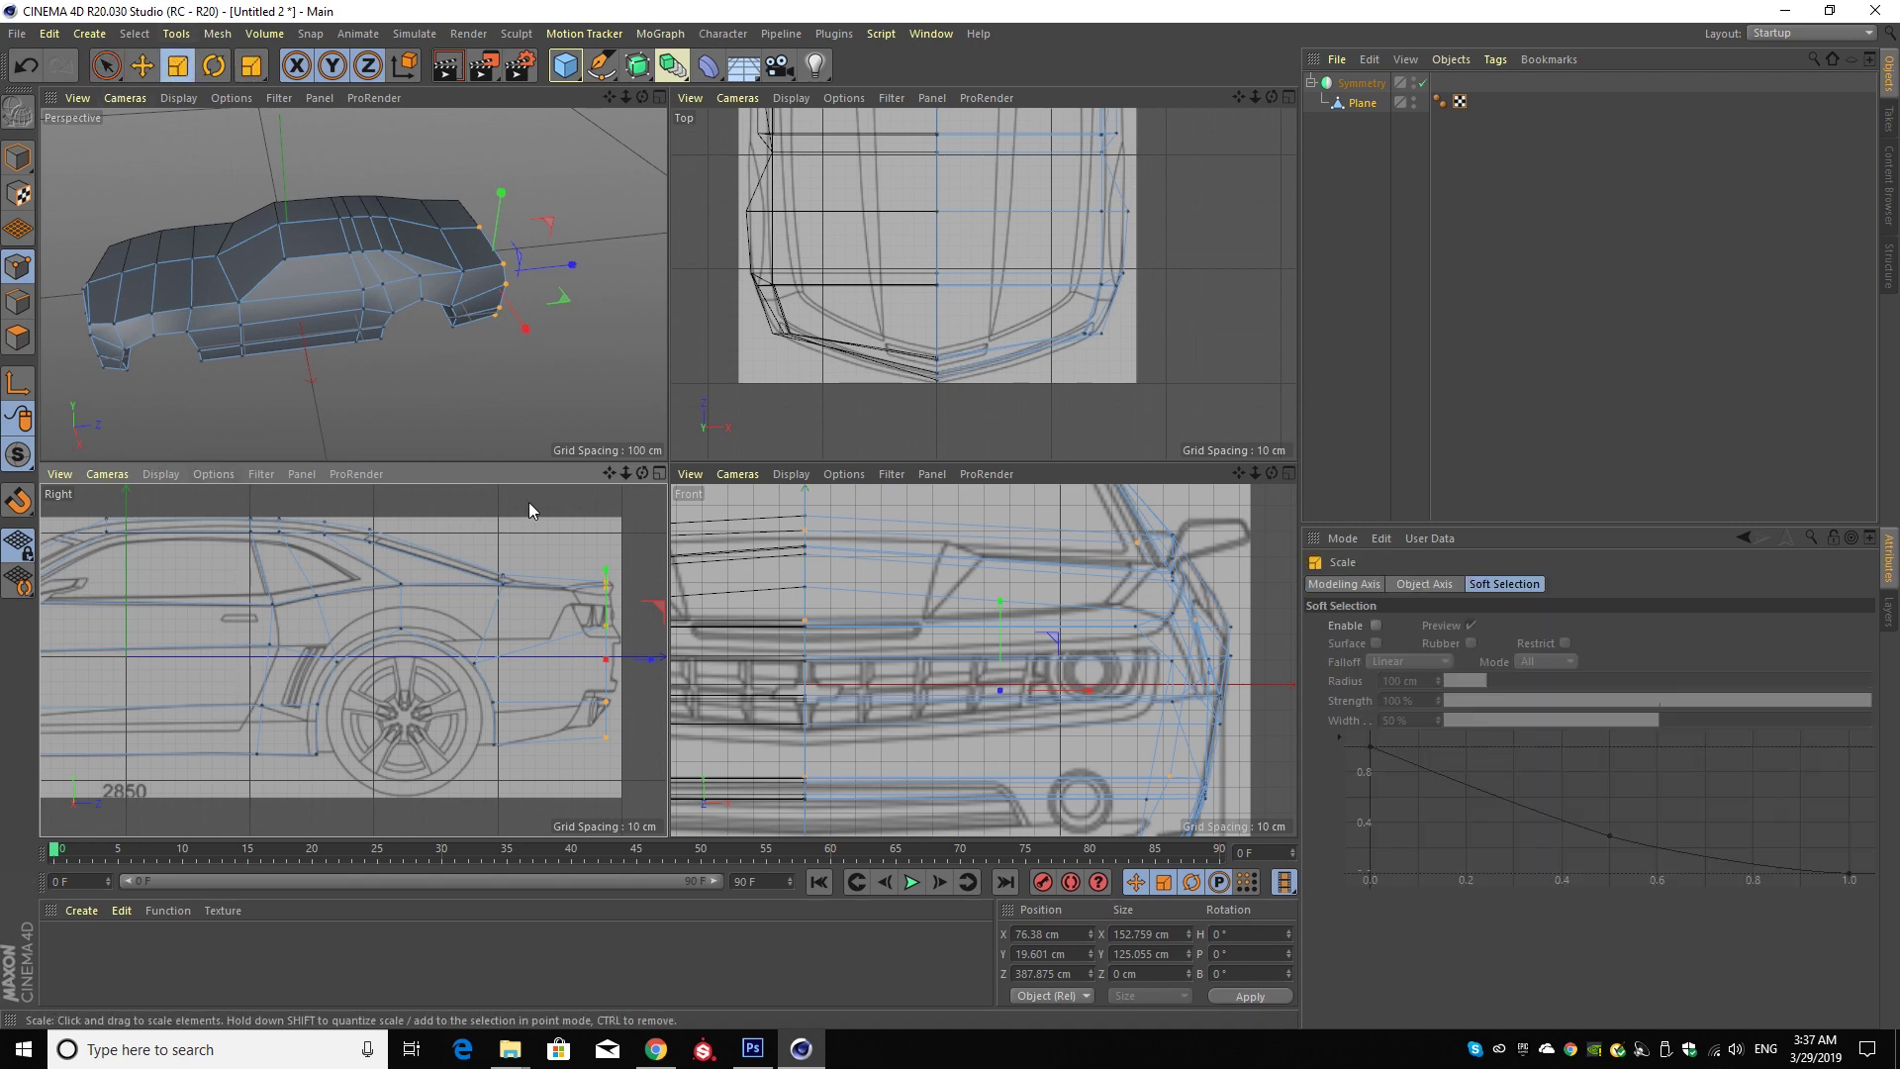
{"action": "left_click_drag", "start_coordinate": [607, 568], "coordinate": [606, 586]}
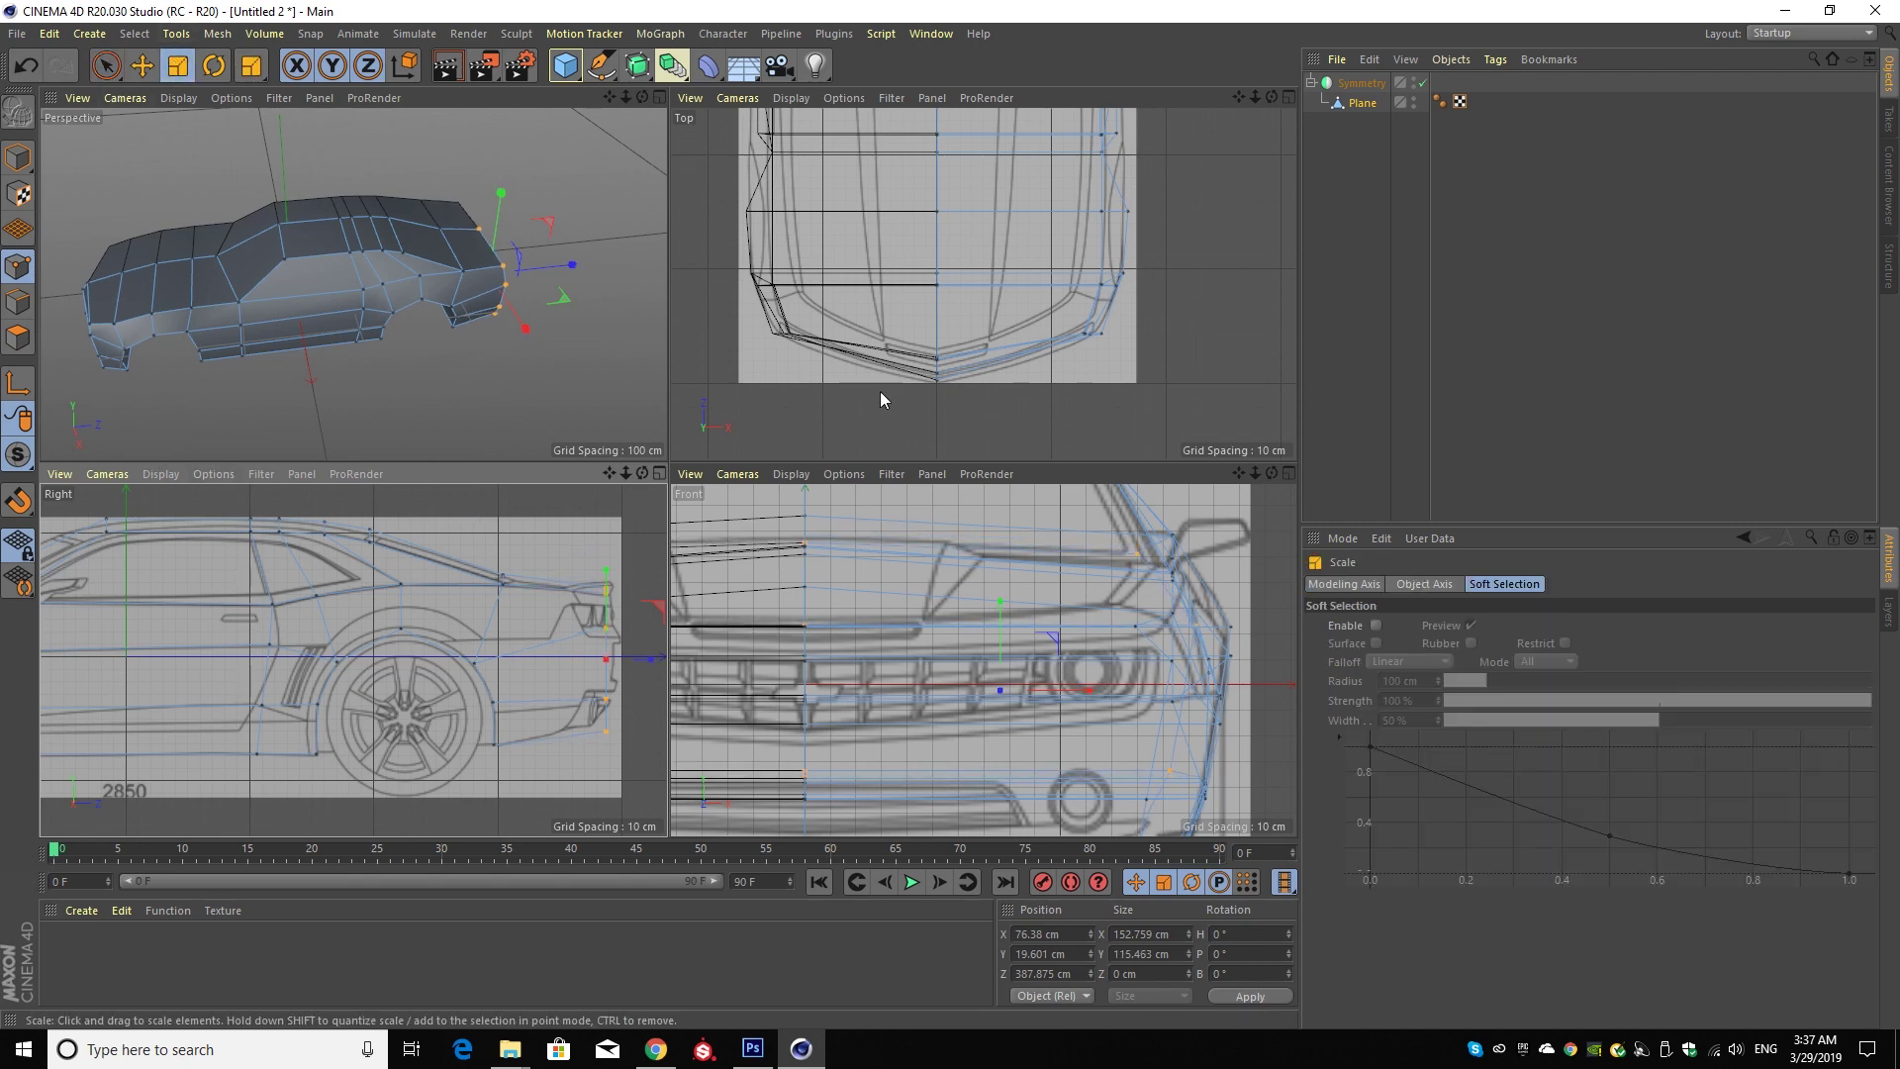
{"action": "left_click_drag", "start_coordinate": [1238, 96], "coordinate": [983, 284]}
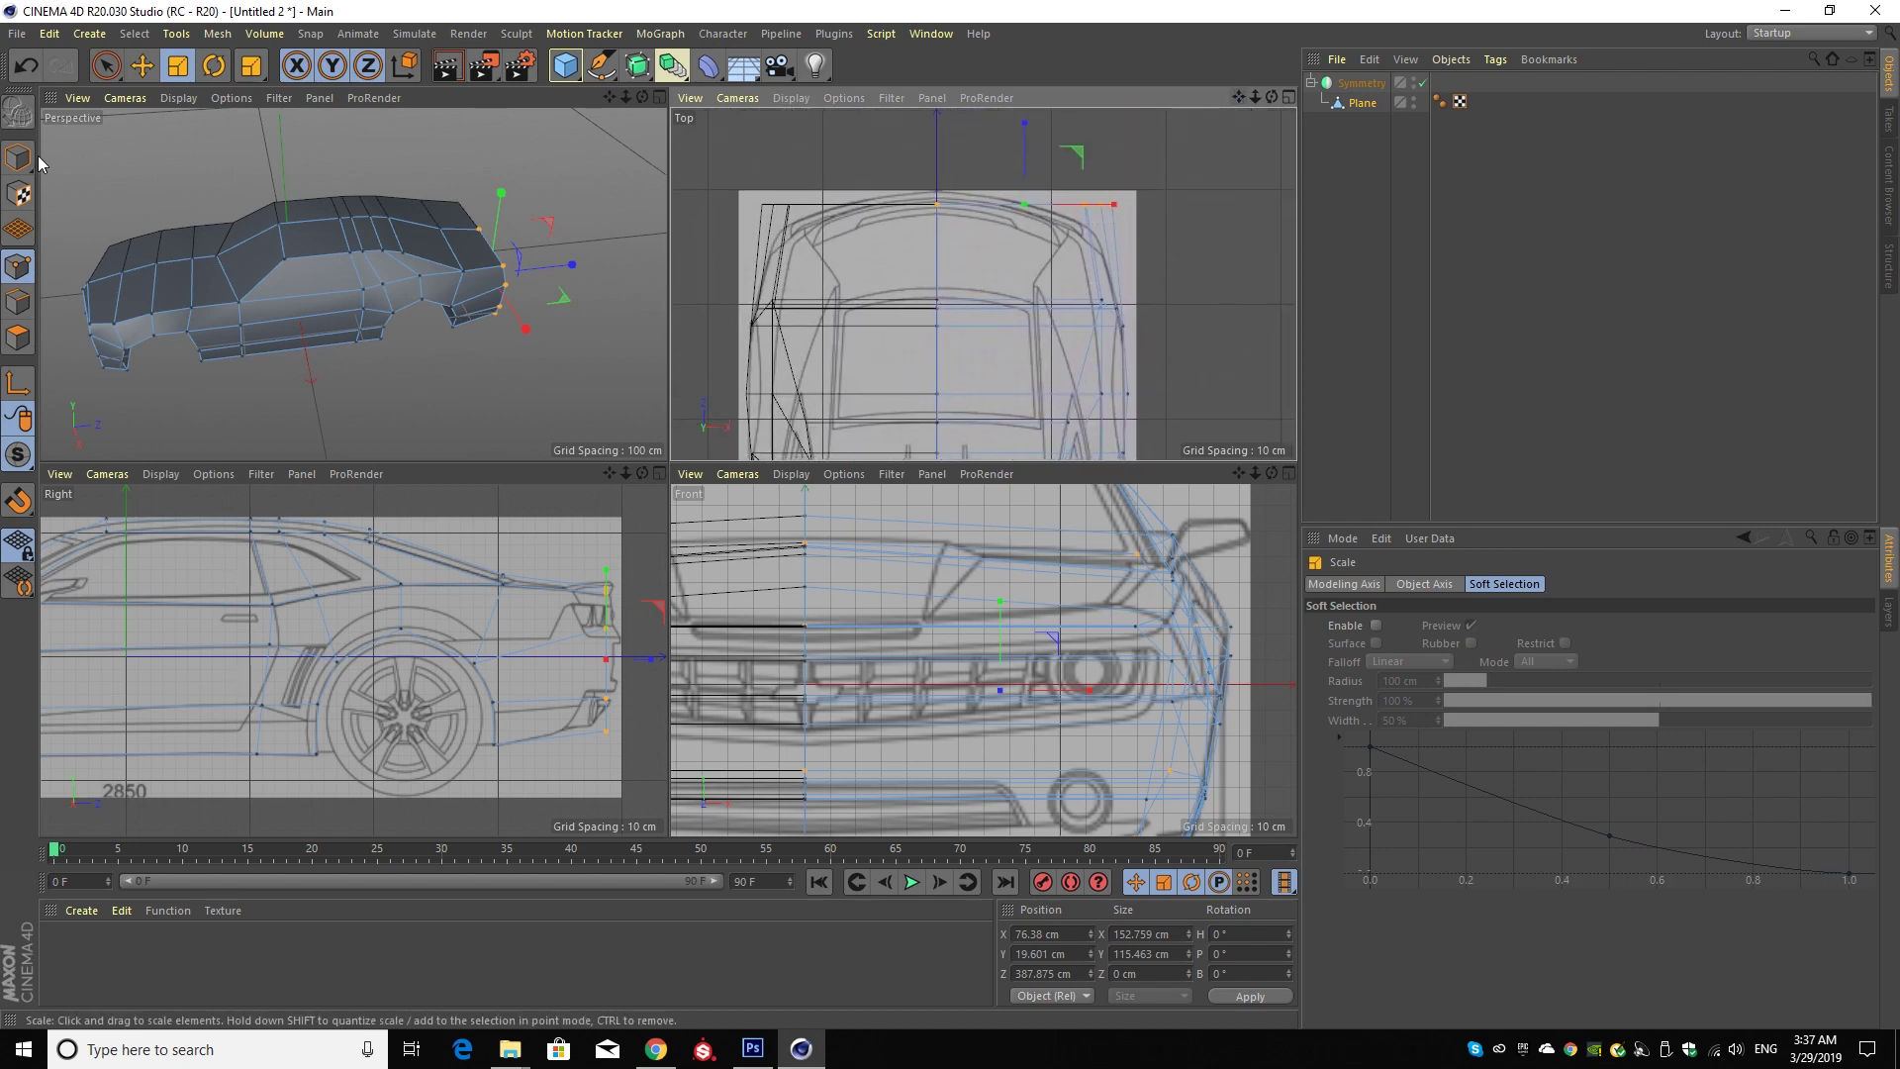
- Move the outer rear corner point to X 152.759, Z 349.005 cm, then maximize Perspective
{"action": "left_click", "coordinate": [106, 65]}
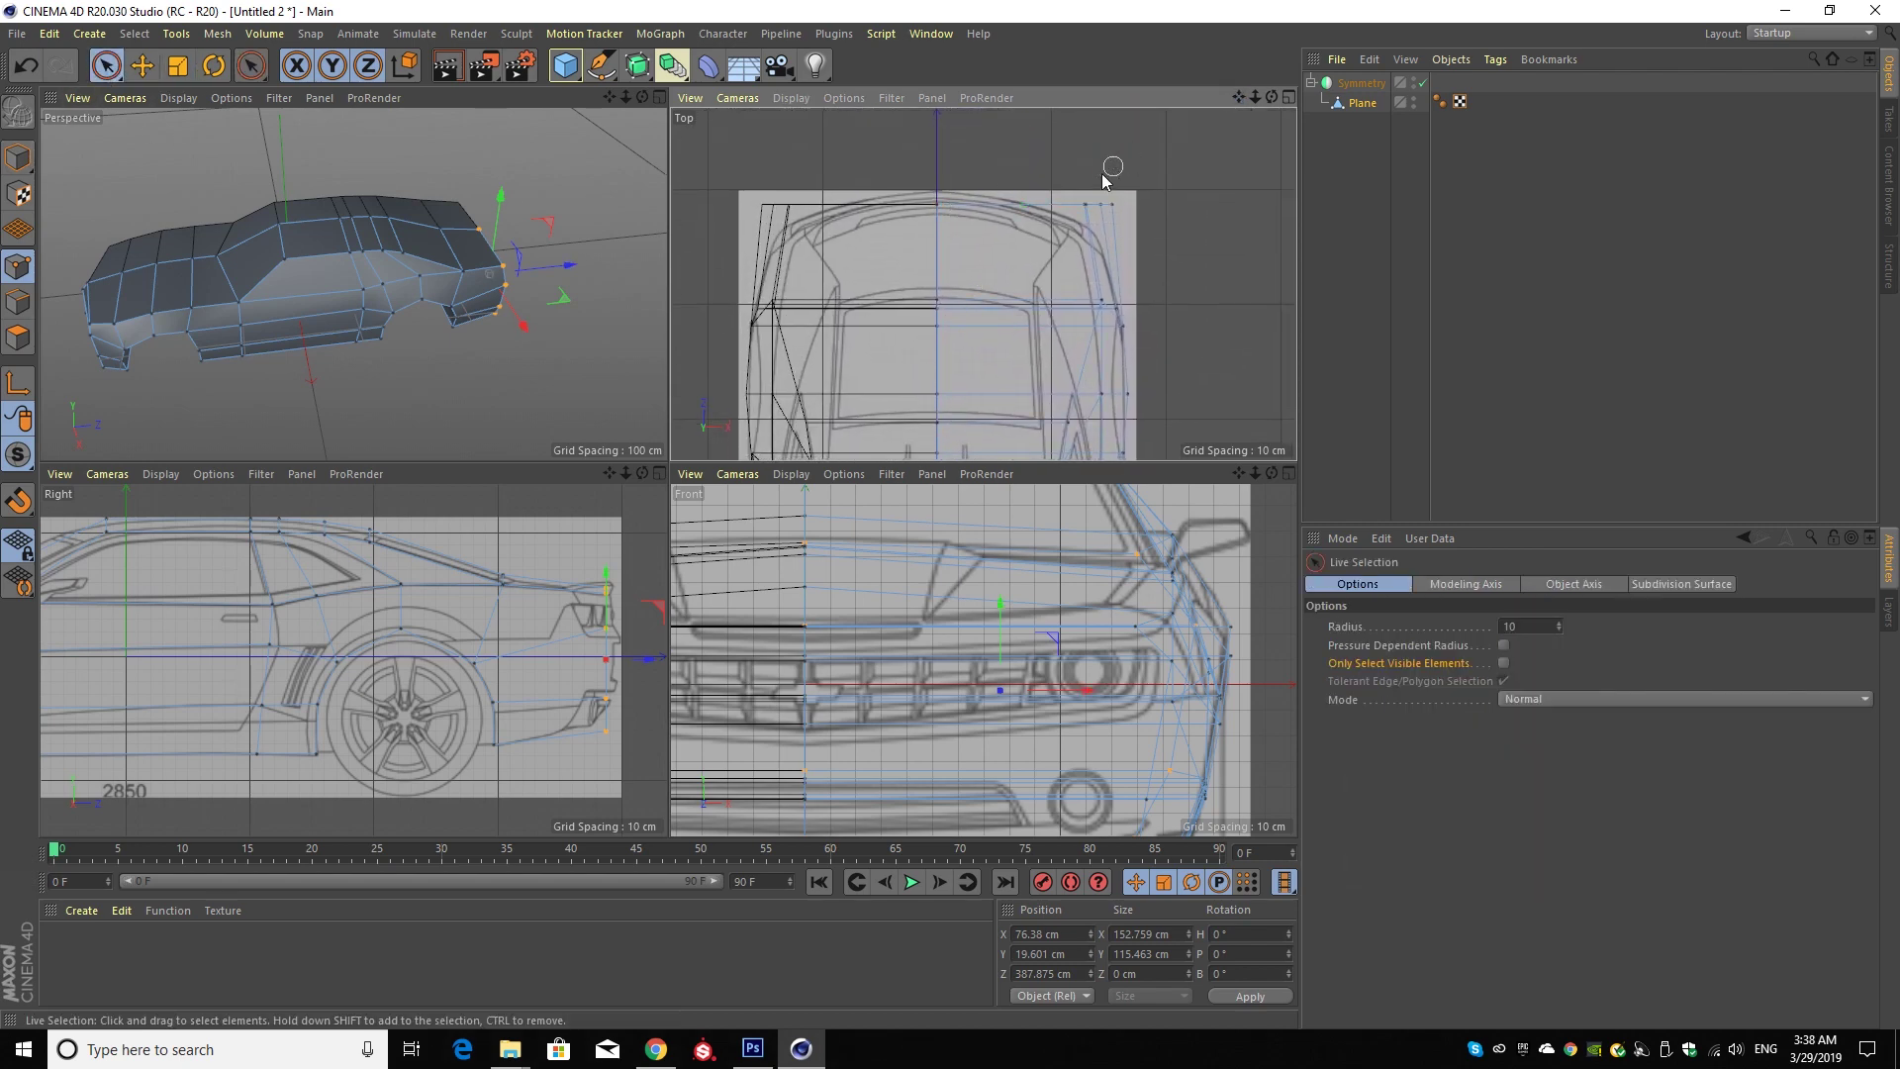
{"action": "left_click", "coordinate": [1099, 216]}
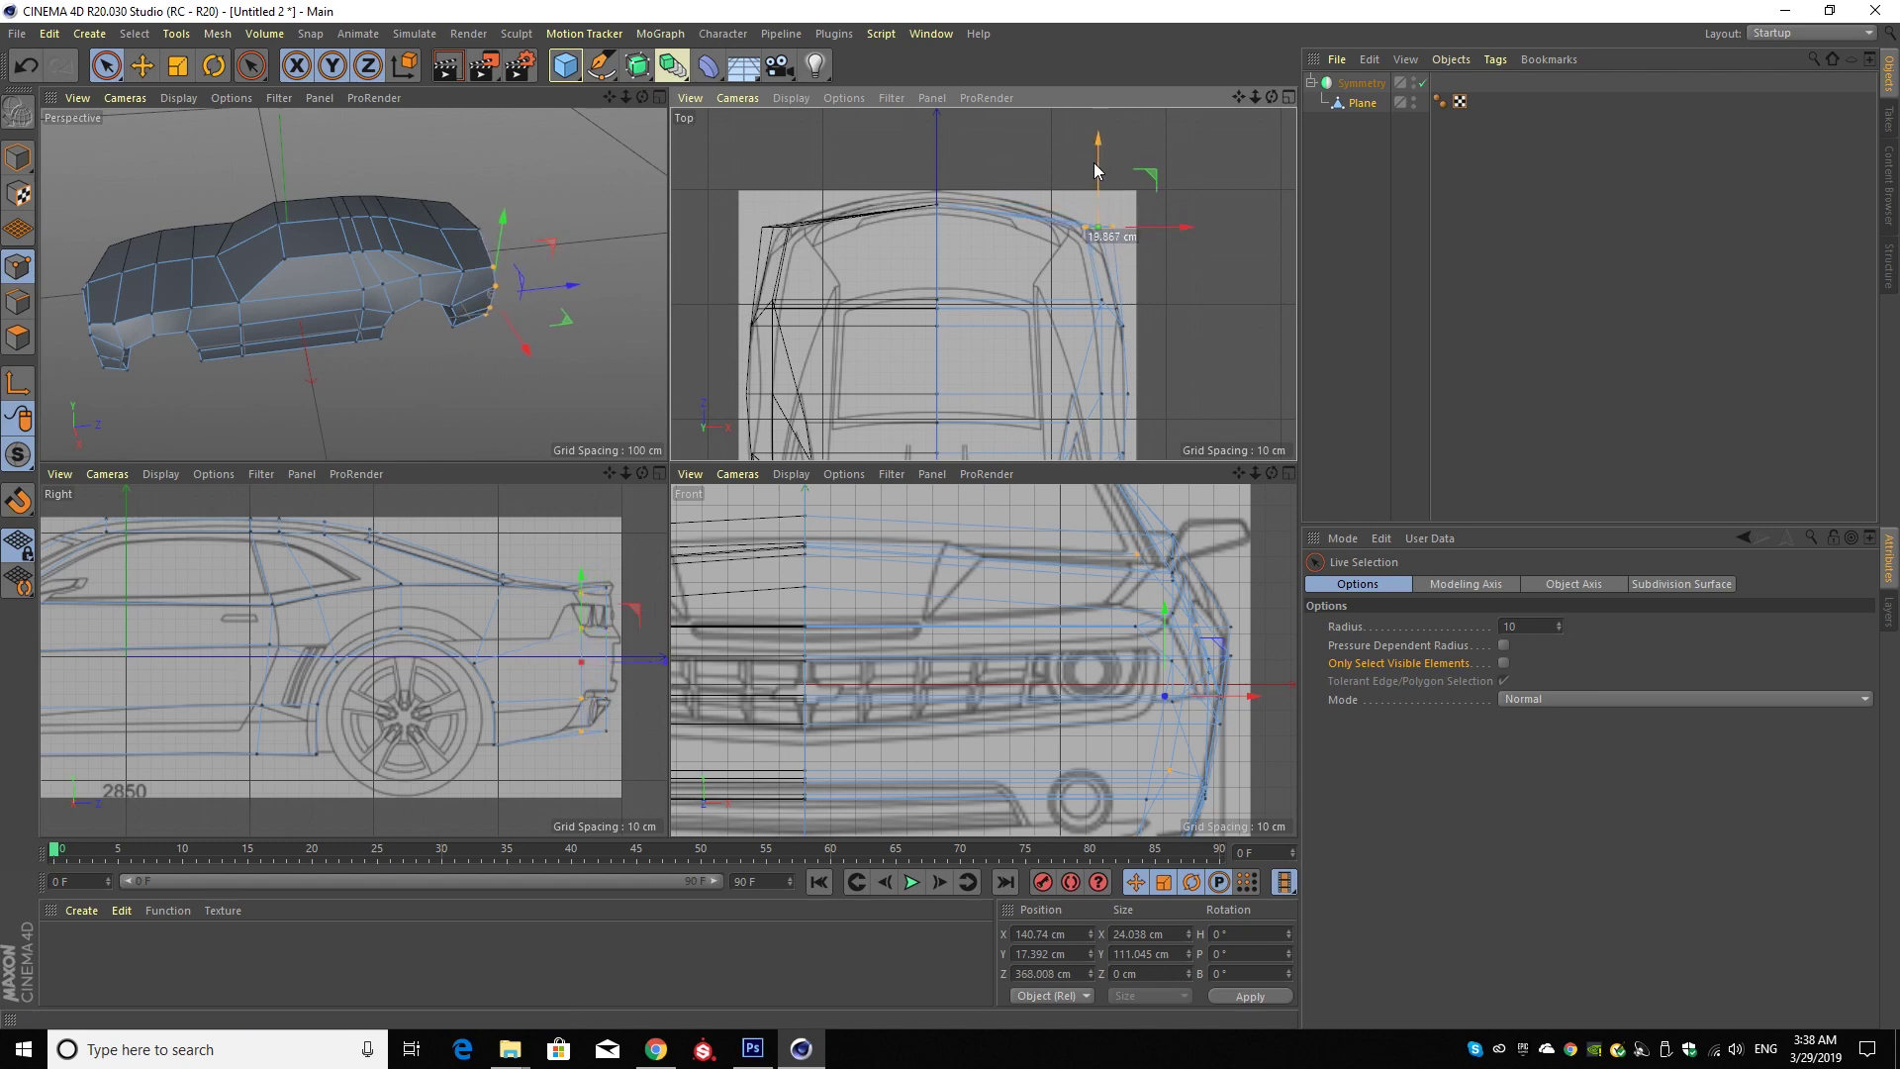
{"action": "left_click", "coordinate": [934, 206]}
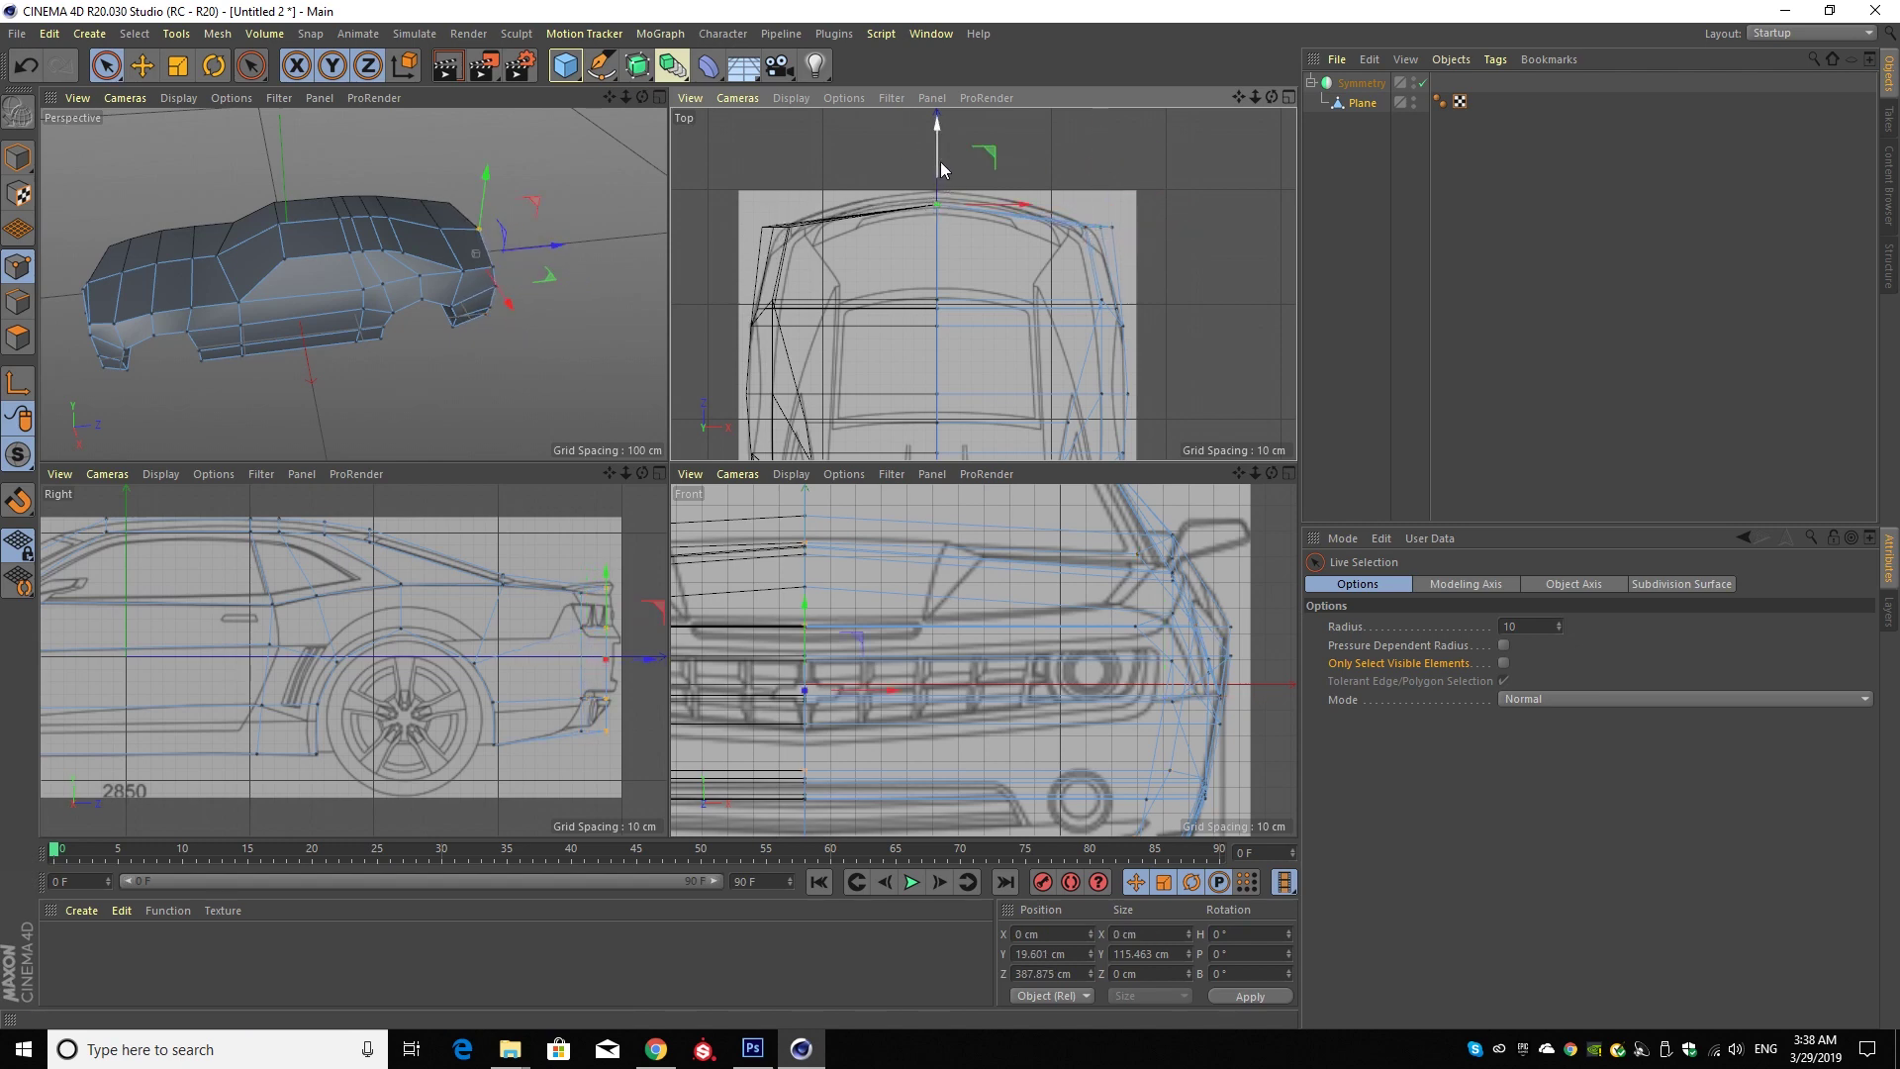
{"action": "left_click", "coordinate": [1101, 223]}
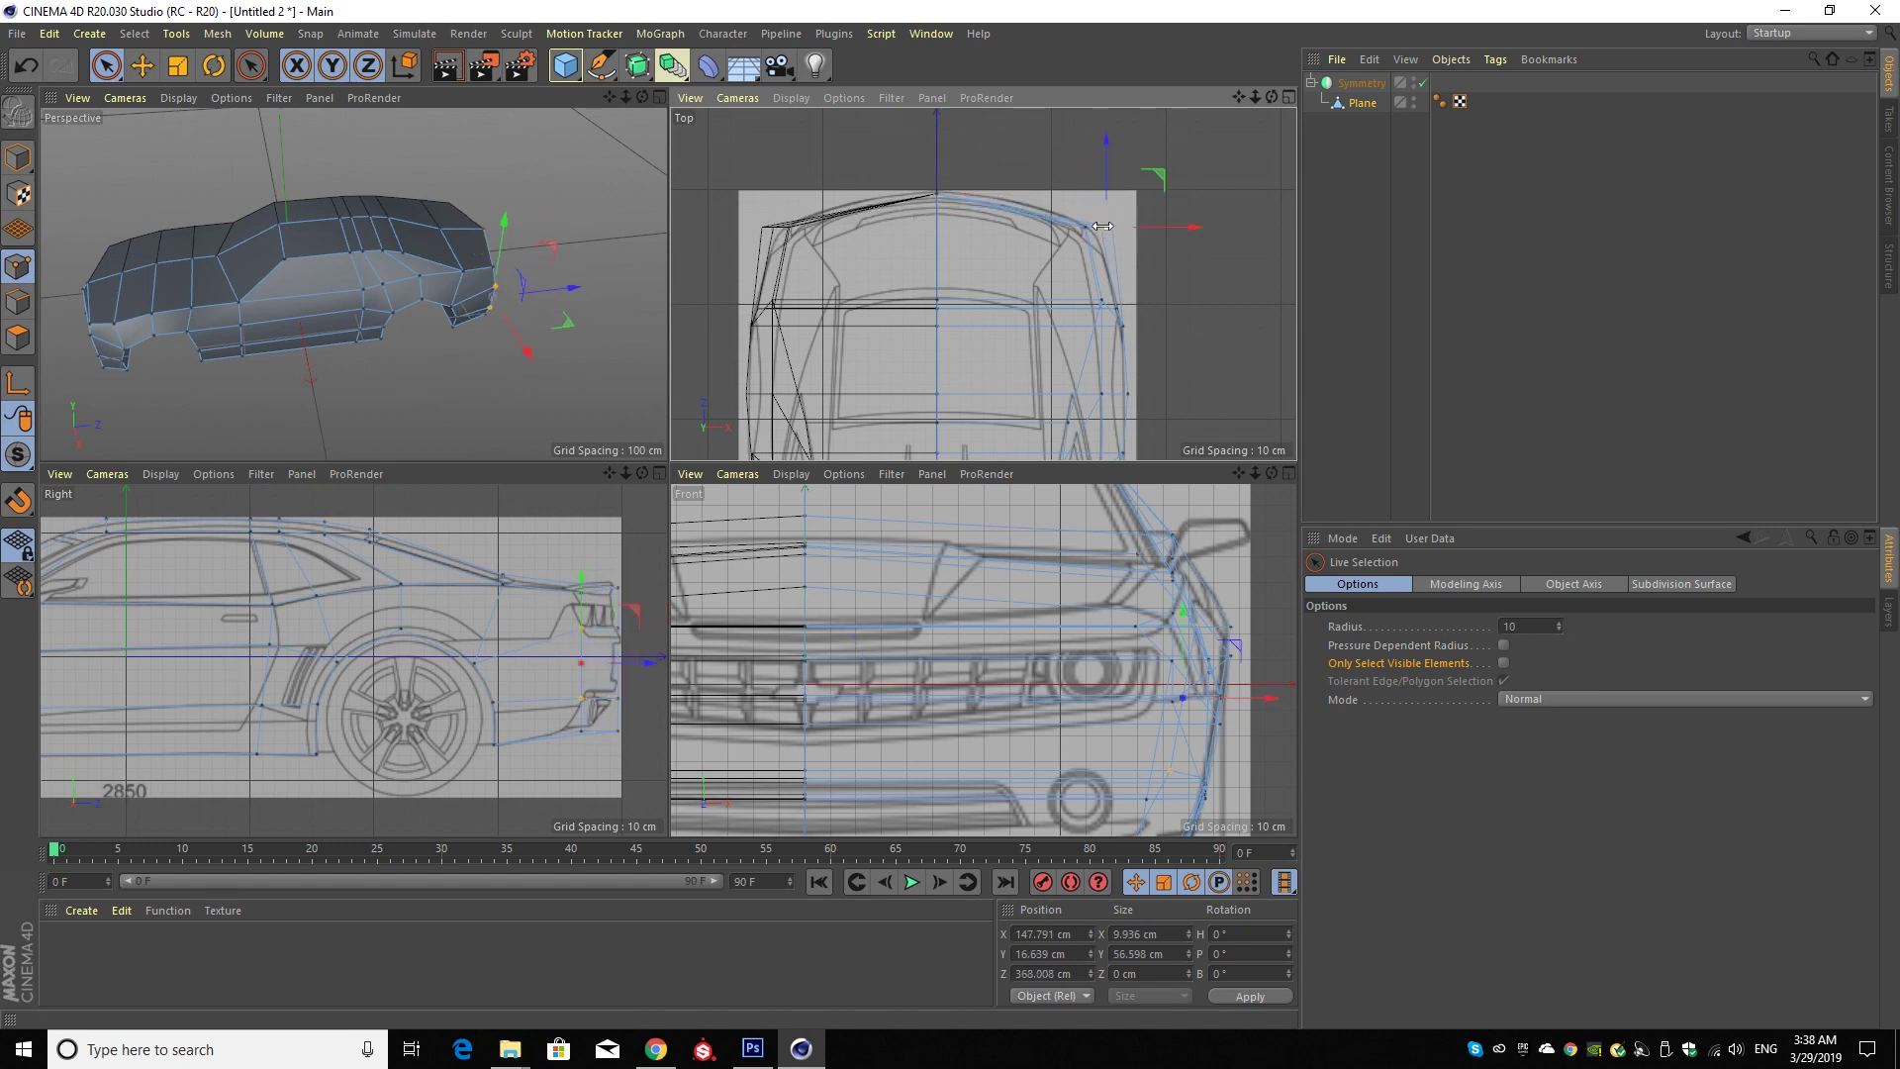
{"action": "left_click_drag", "start_coordinate": [1108, 176], "coordinate": [1110, 208]}
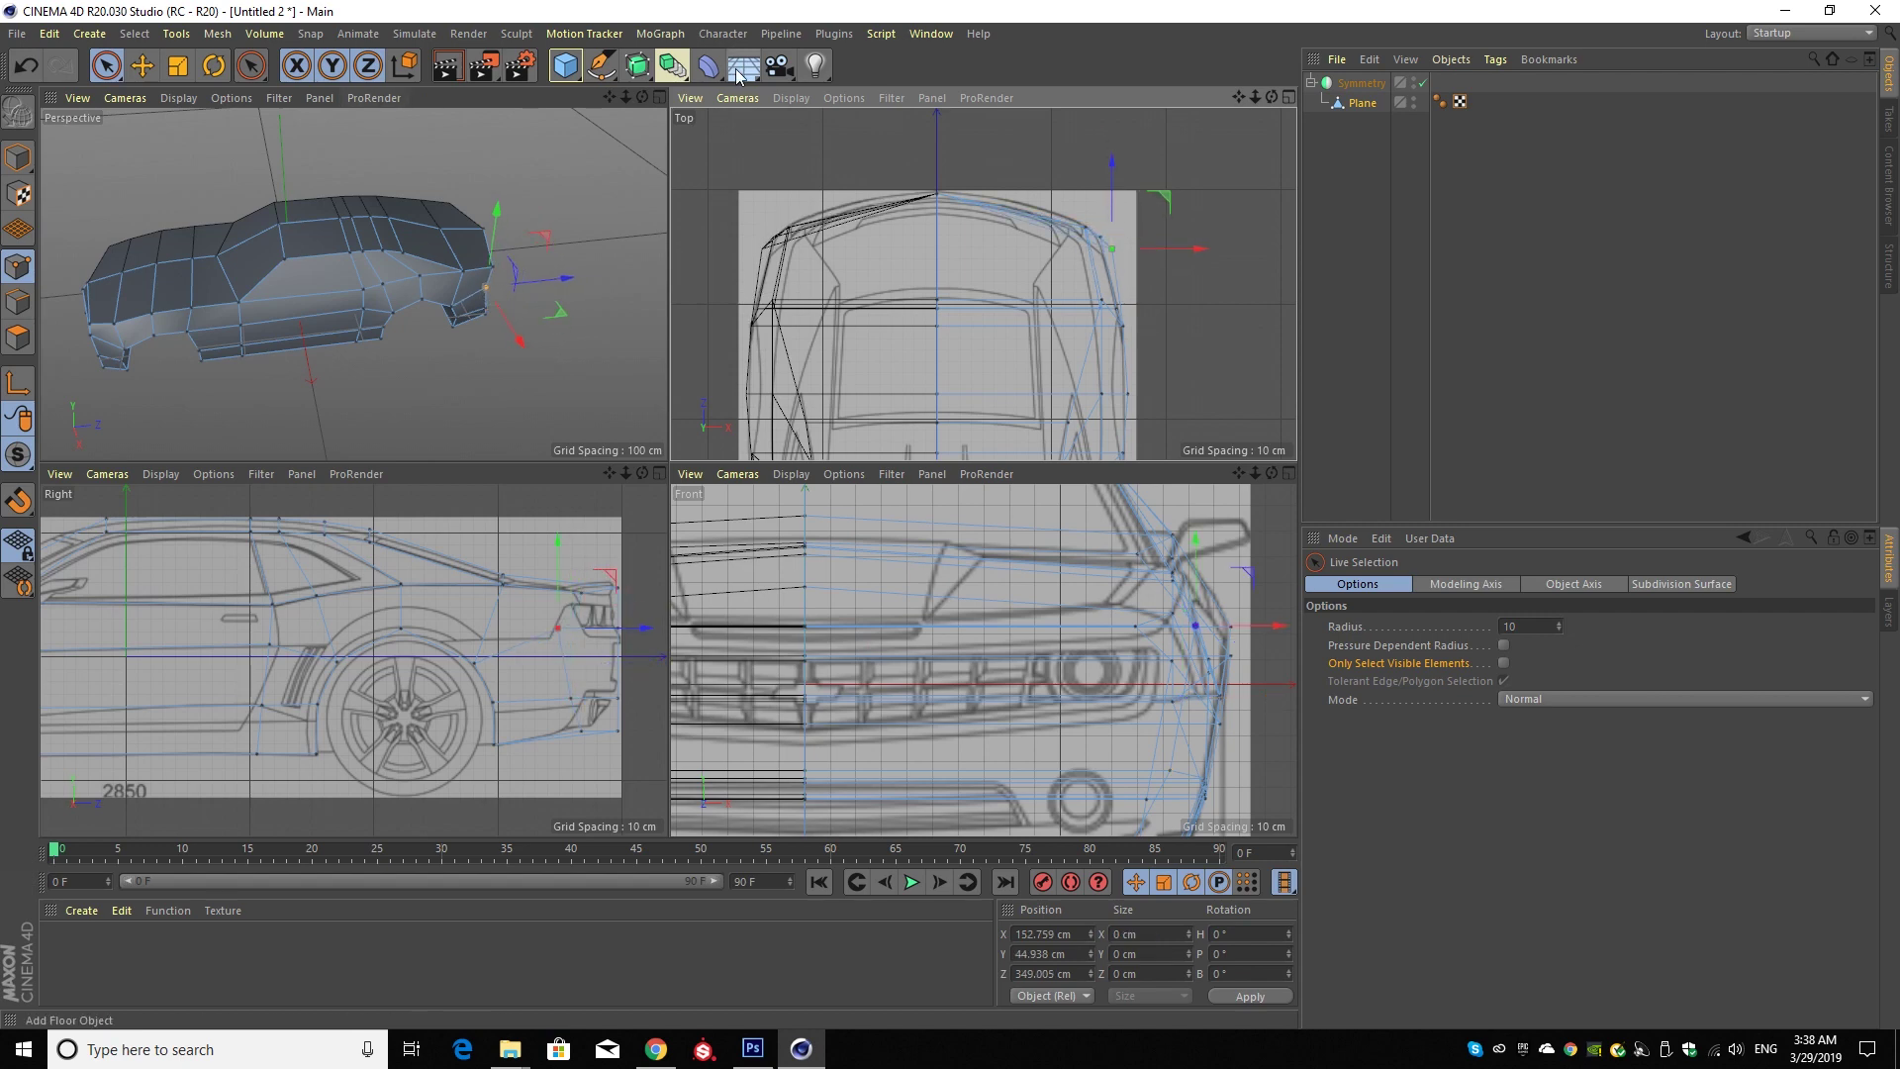
{"action": "left_click", "coordinate": [659, 97]}
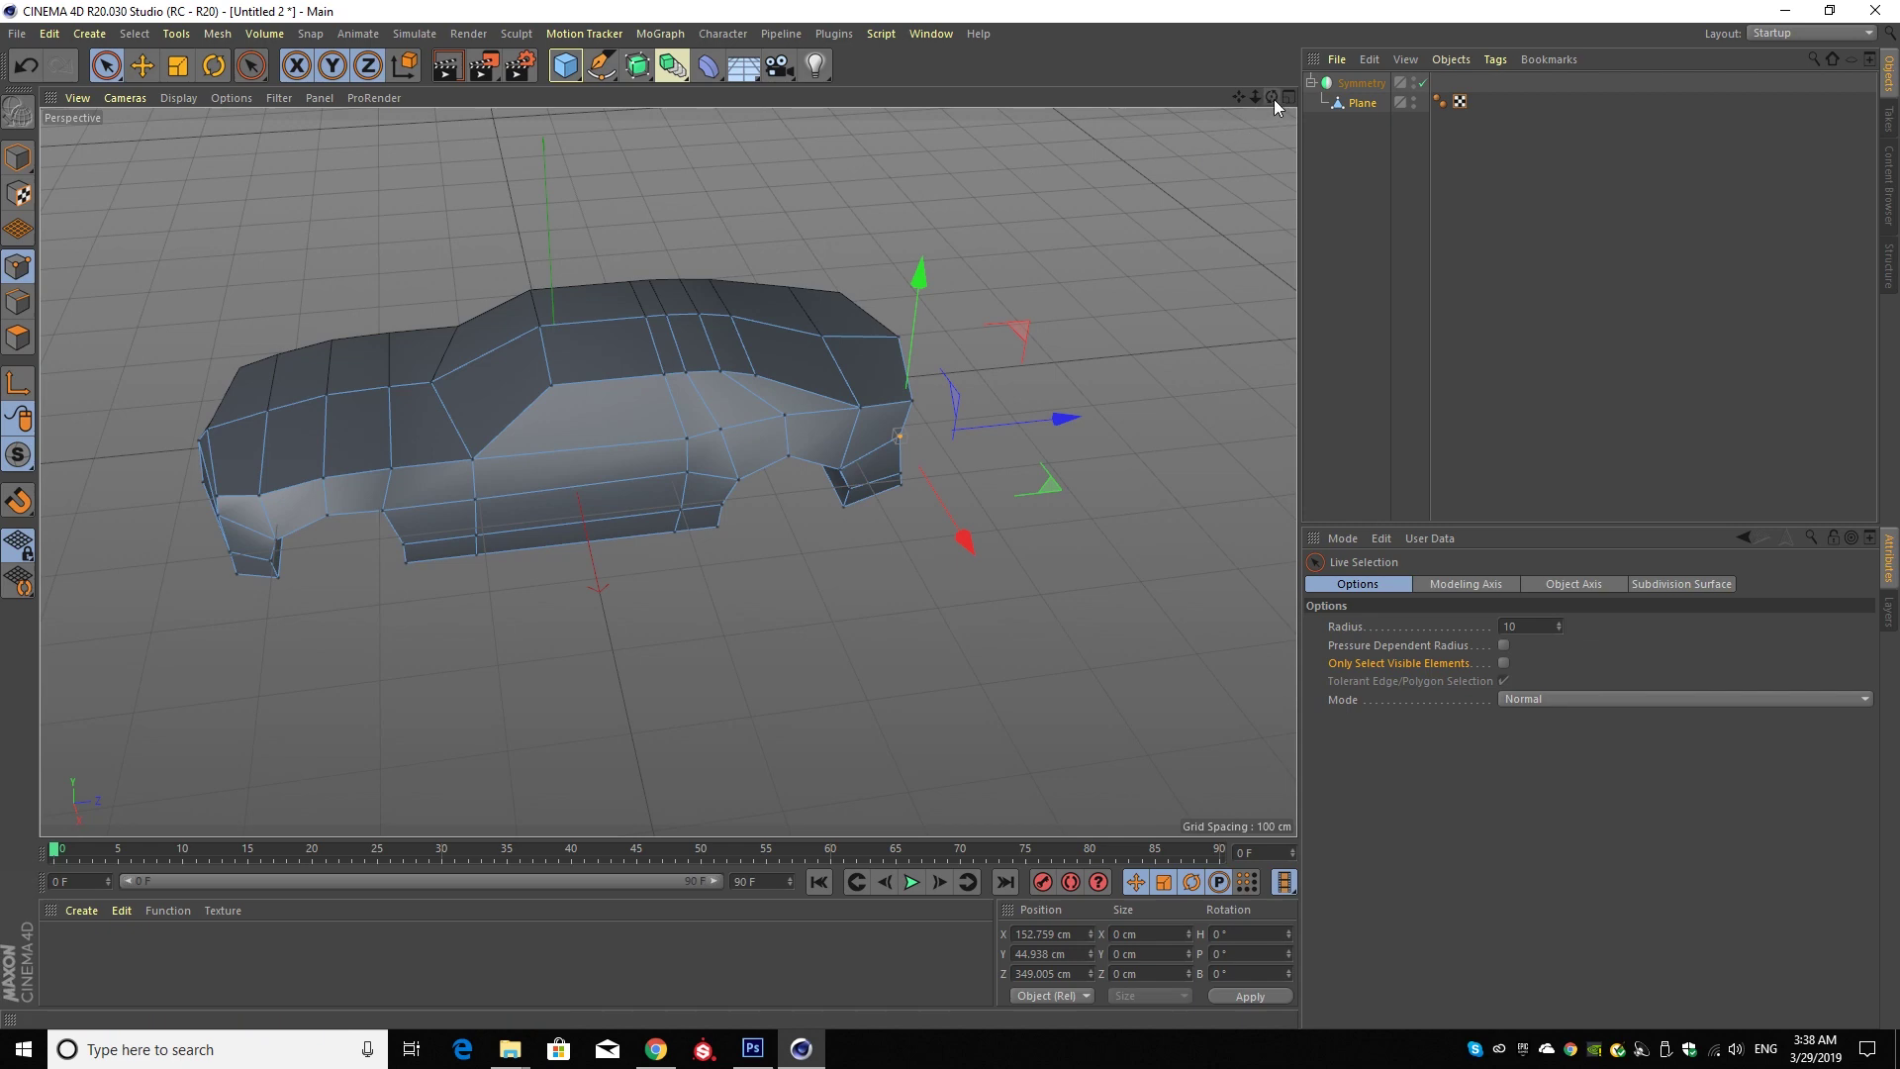
- Orbit and pan around the mirrored car body to check both sides, then restore four views
{"action": "left_click_drag", "start_coordinate": [1274, 99], "coordinate": [1100, 229]}
{"action": "mouse_move", "coordinate": [1238, 96]}
{"action": "left_mouse_down"}
{"action": "mouse_move", "coordinate": [1365, 80]}
{"action": "mouse_move", "coordinate": [666, 352]}
{"action": "left_mouse_up"}
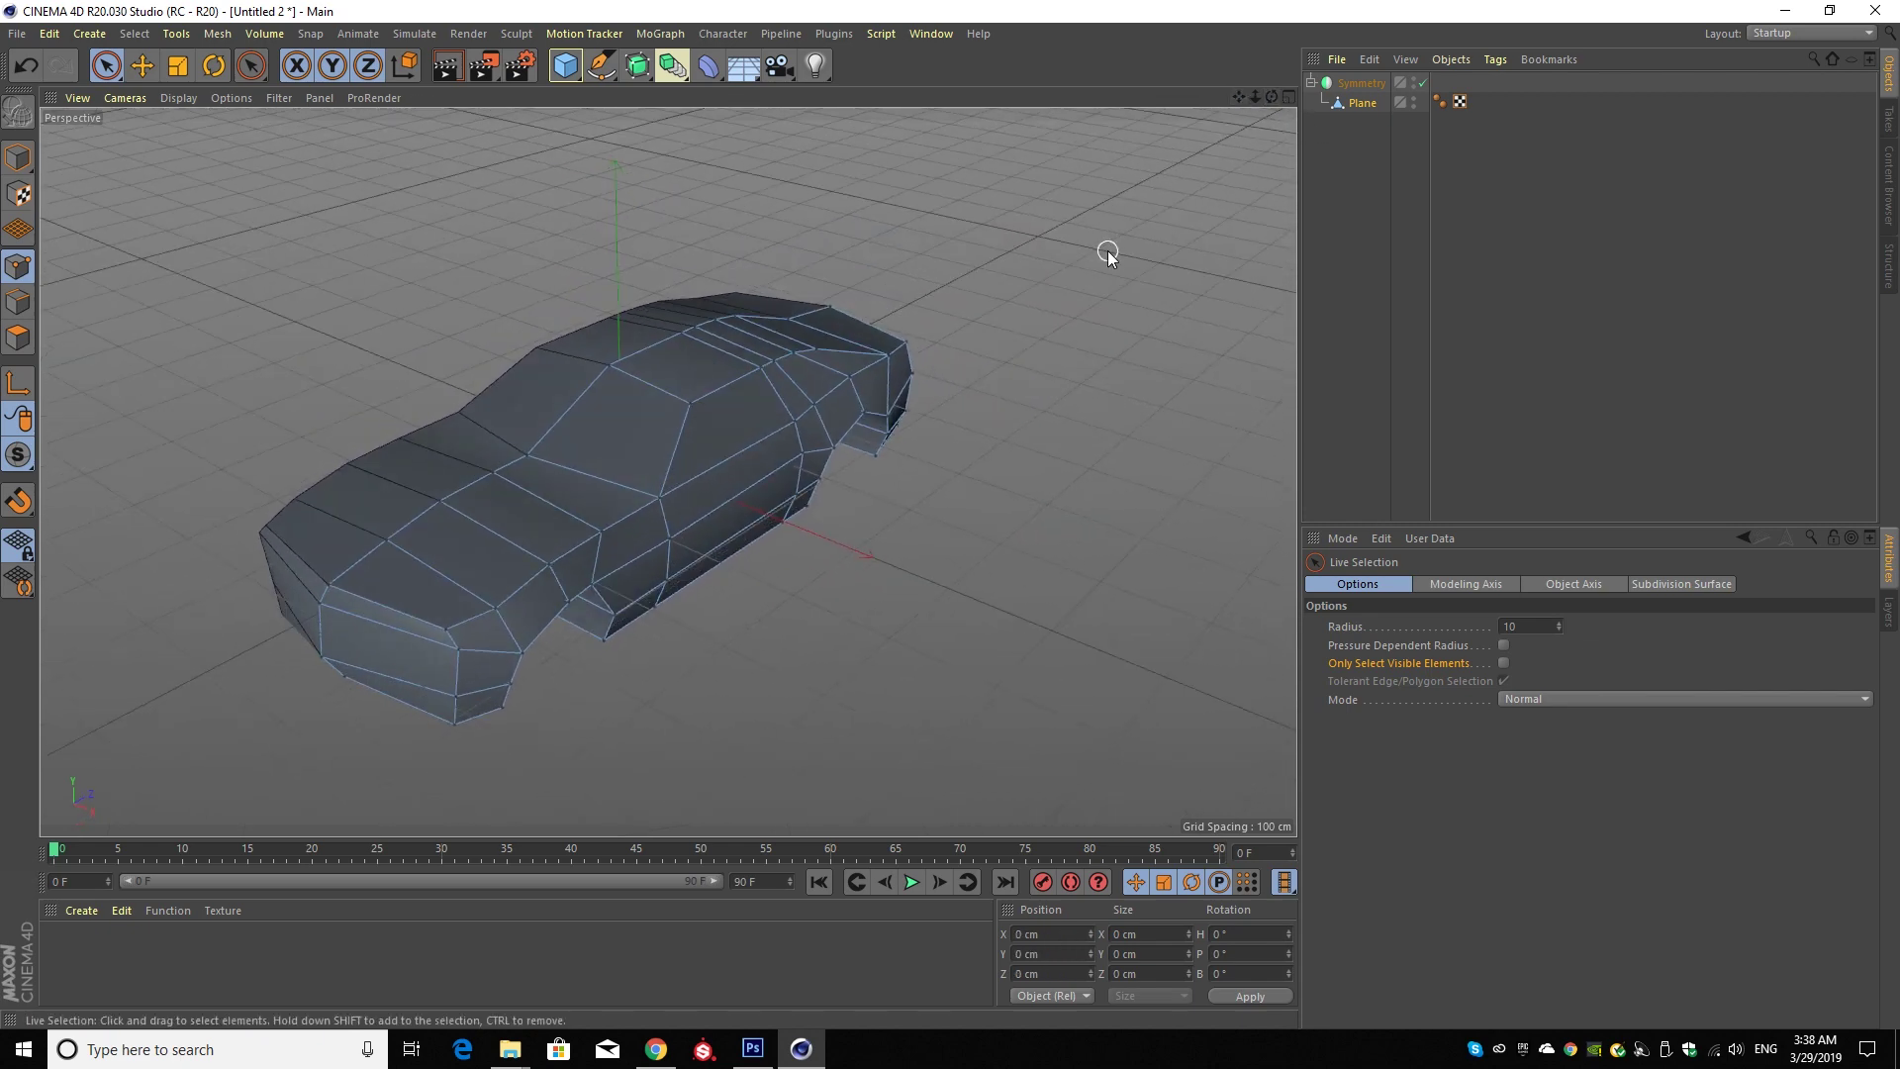
{"action": "left_click_drag", "start_coordinate": [1239, 95], "coordinate": [669, 472]}
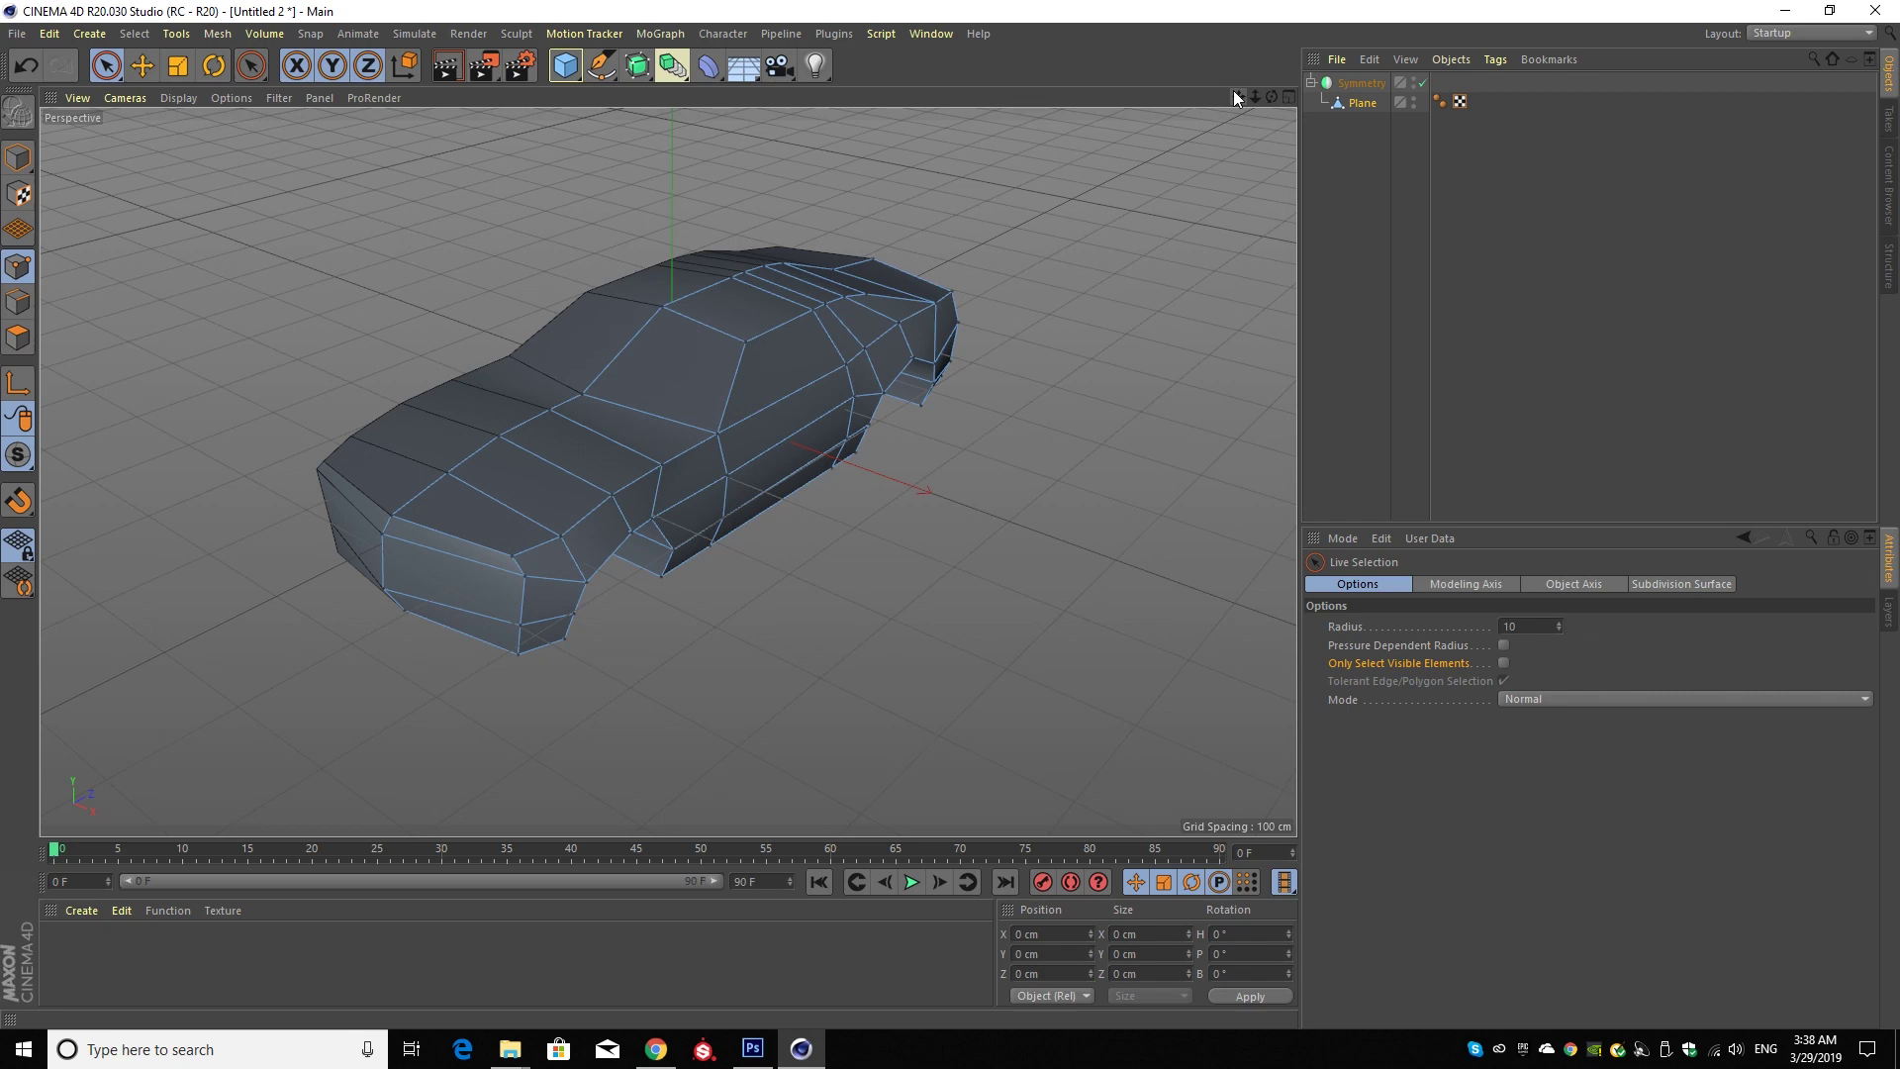
{"action": "left_click", "coordinate": [1289, 97]}
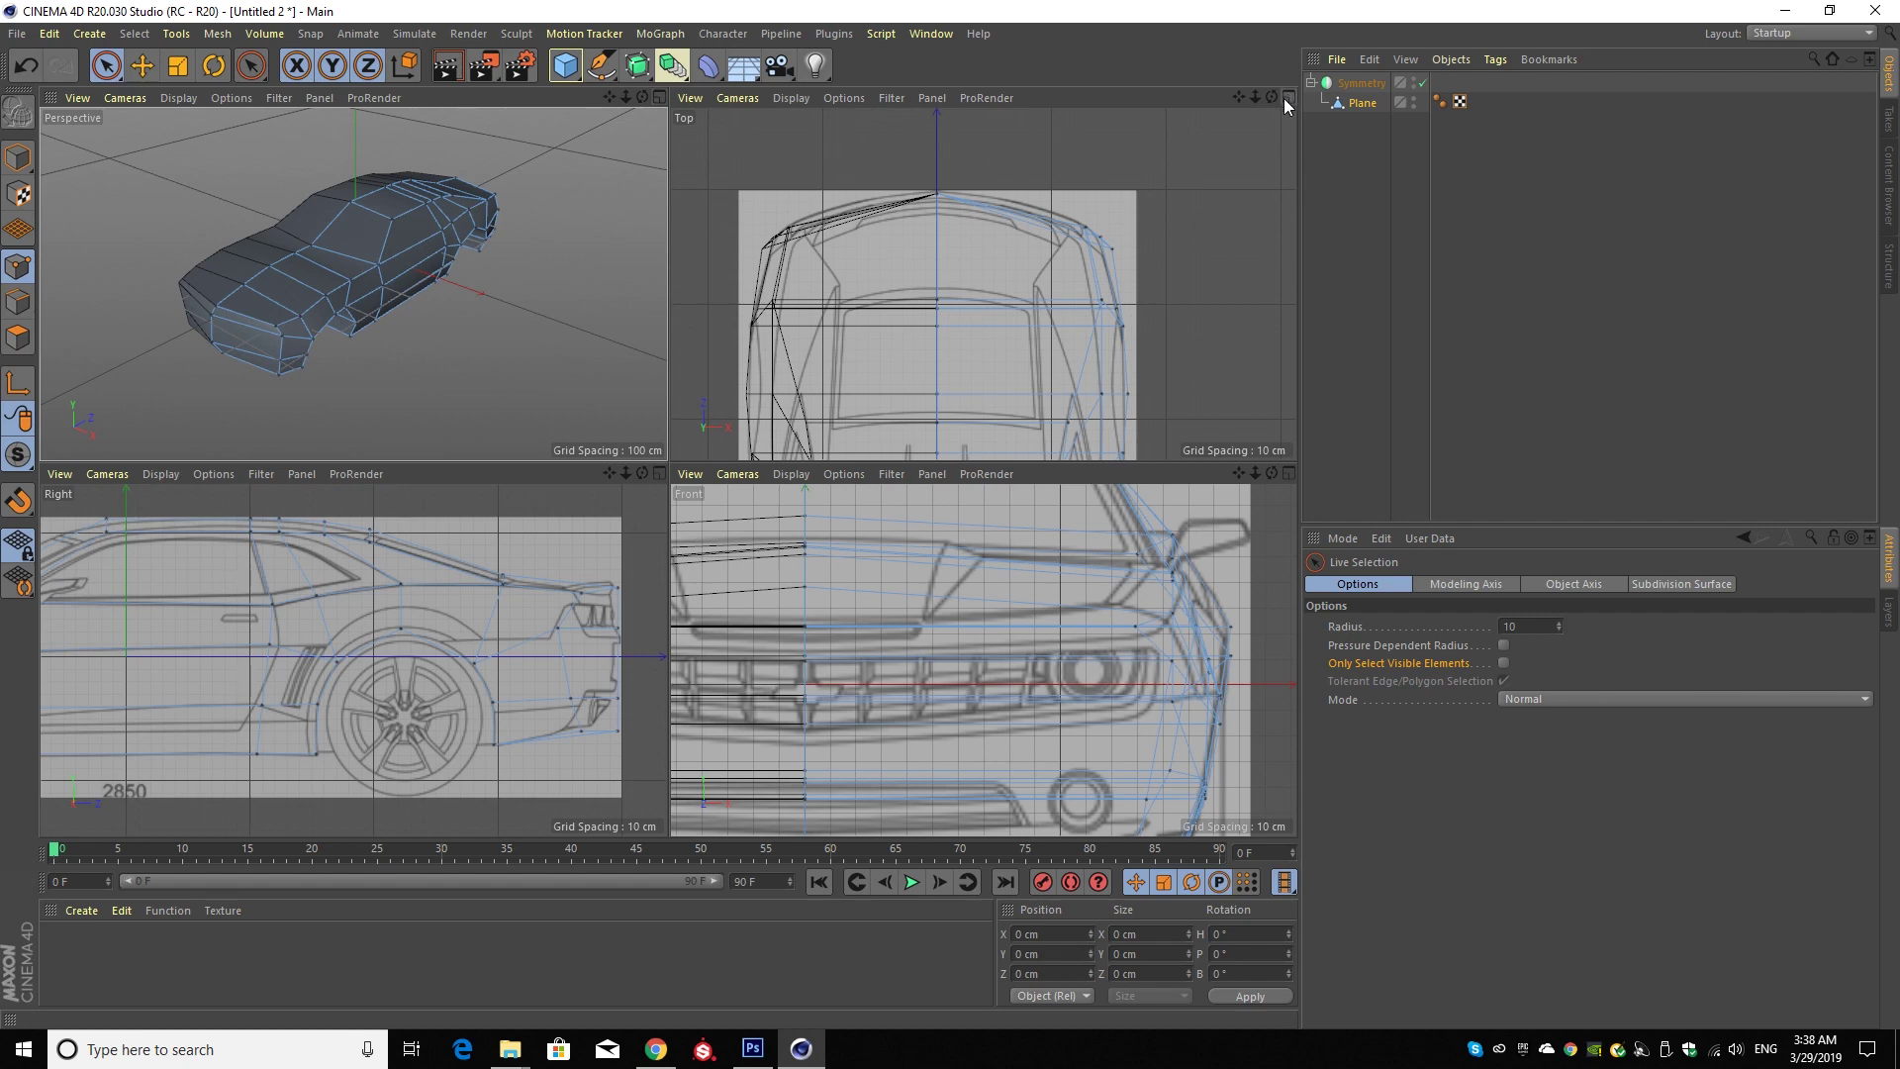
- Zoom out and centre the whole car in the Top view
{"action": "scroll", "coordinate": [1063, 336], "scroll_direction": "down", "scroll_amount": 2}
{"action": "scroll", "coordinate": [1177, 183], "scroll_direction": "down", "scroll_amount": 2}
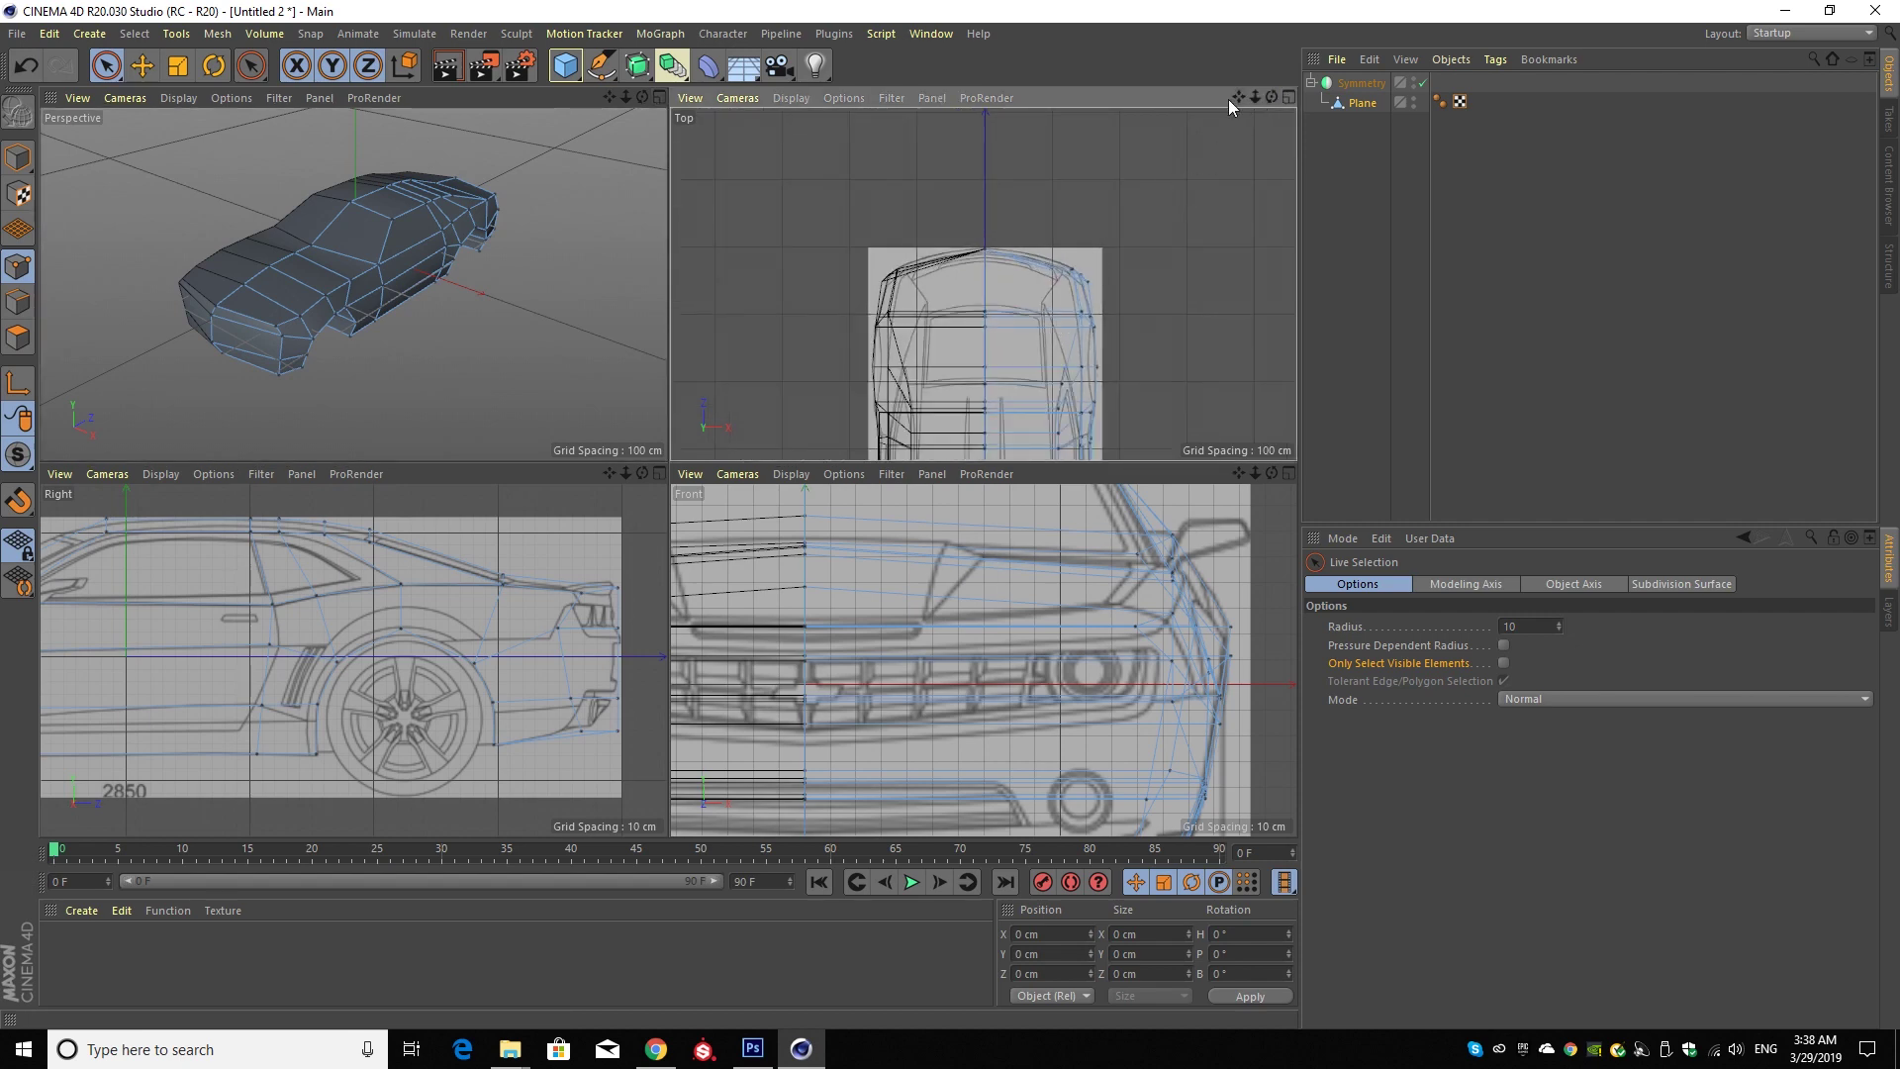
{"action": "left_click_drag", "start_coordinate": [1240, 97], "coordinate": [1205, 159]}
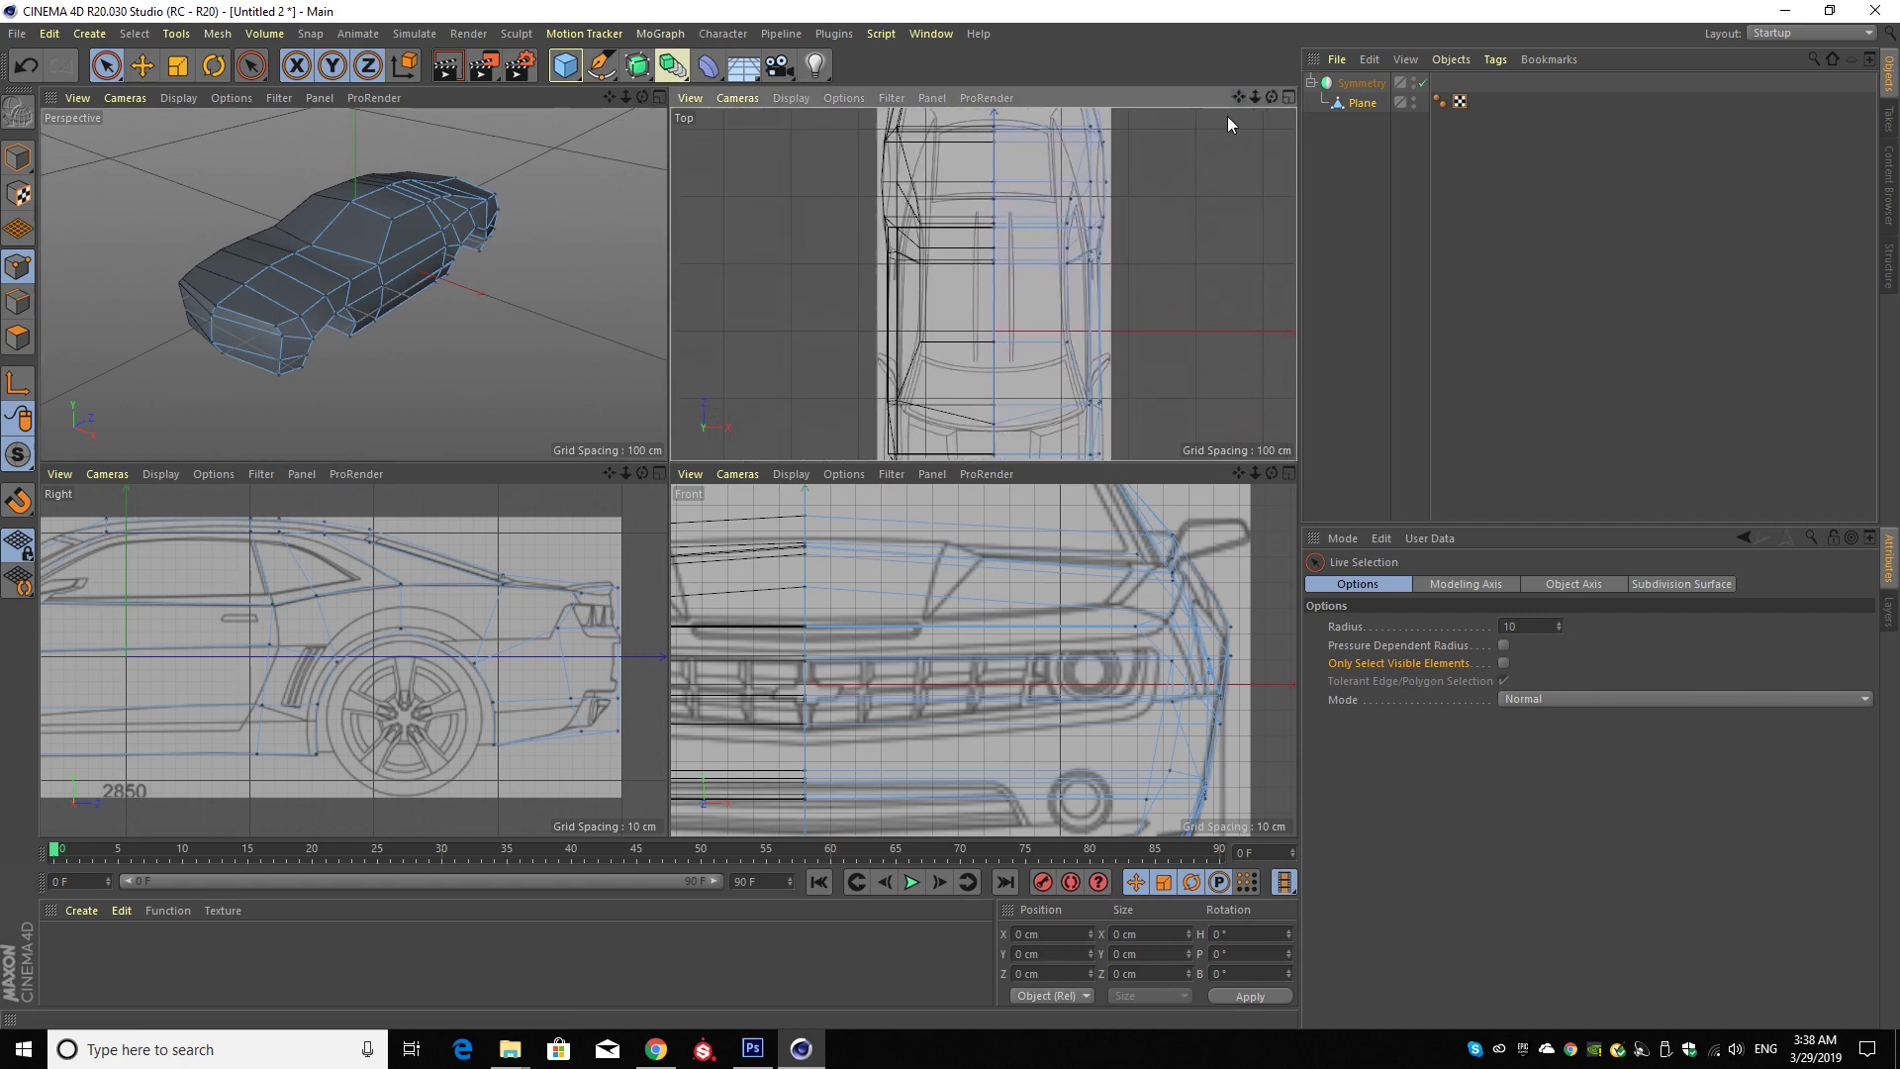
- Zoom out and centre the full car front in the Front view
{"action": "scroll", "coordinate": [1089, 235], "scroll_direction": "down", "scroll_amount": 1}
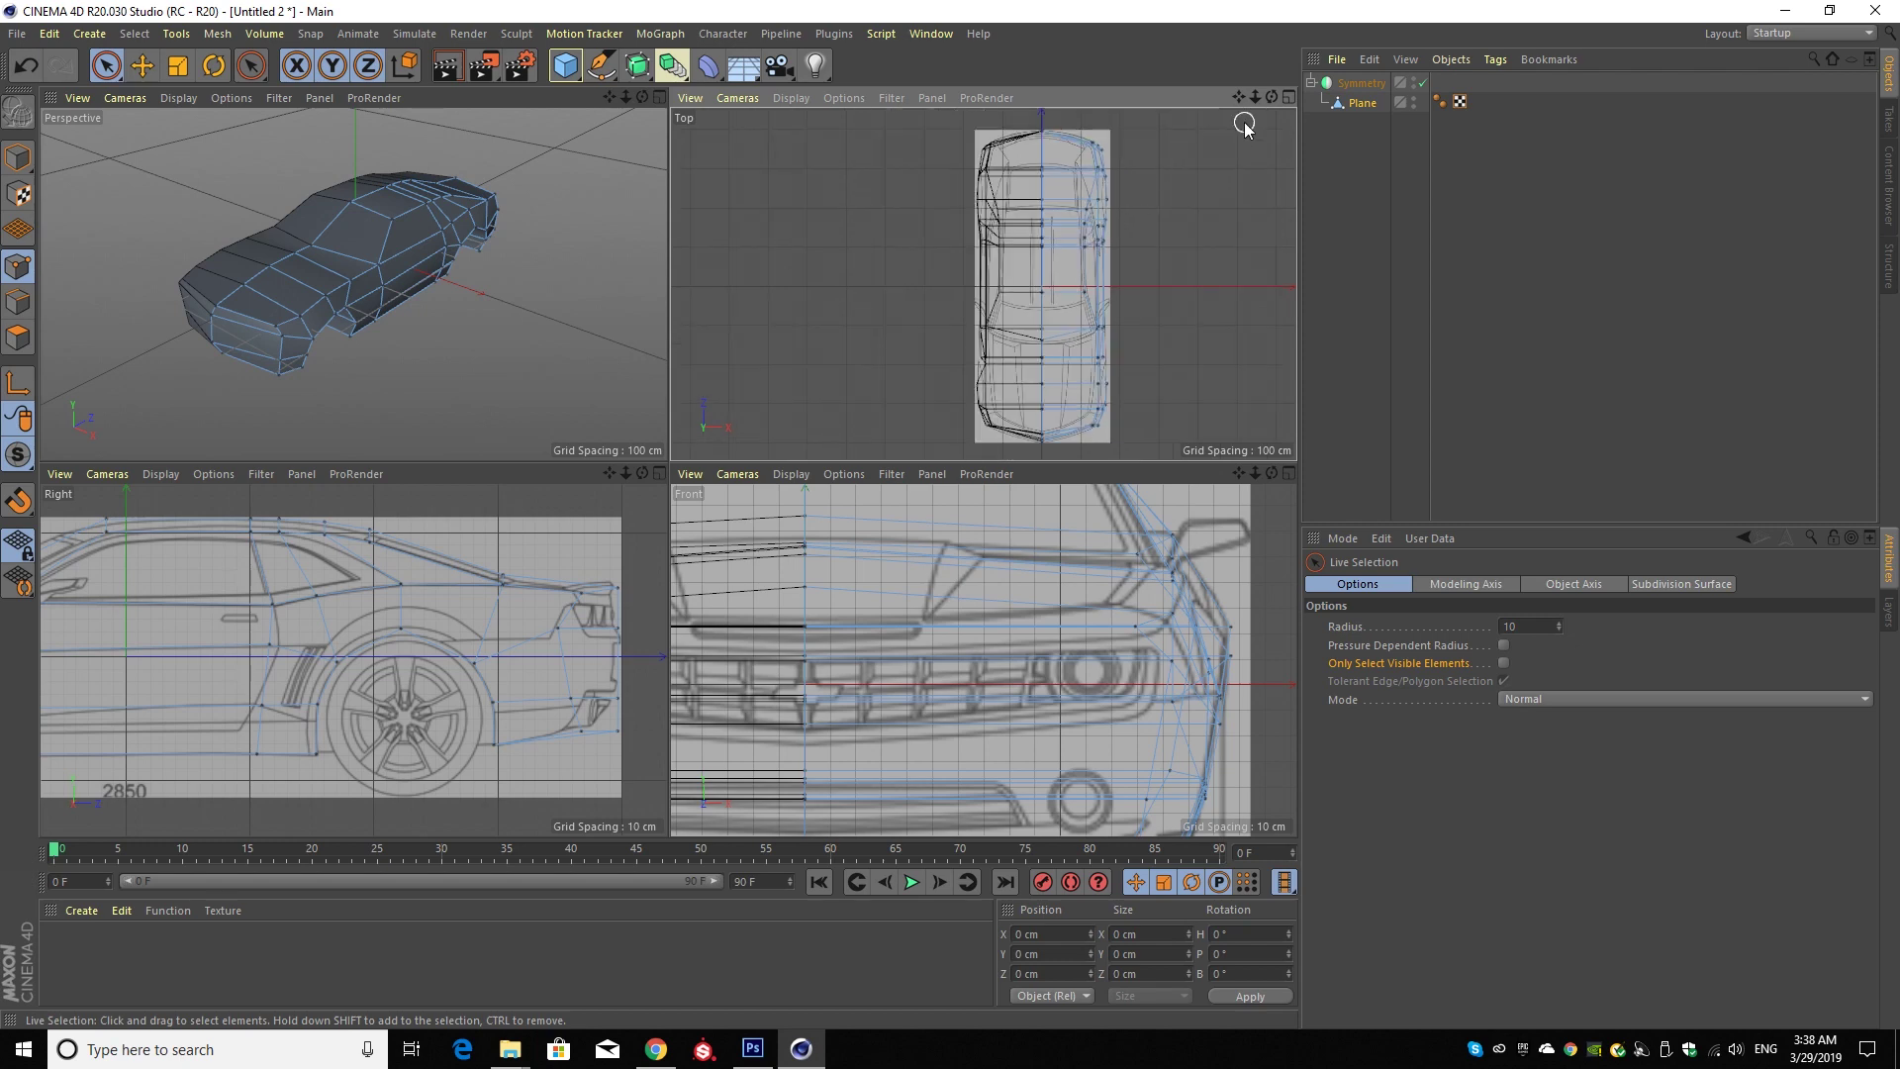
{"action": "scroll", "coordinate": [894, 649], "scroll_direction": "down", "scroll_amount": 1}
{"action": "scroll", "coordinate": [894, 648], "scroll_direction": "down", "scroll_amount": 1}
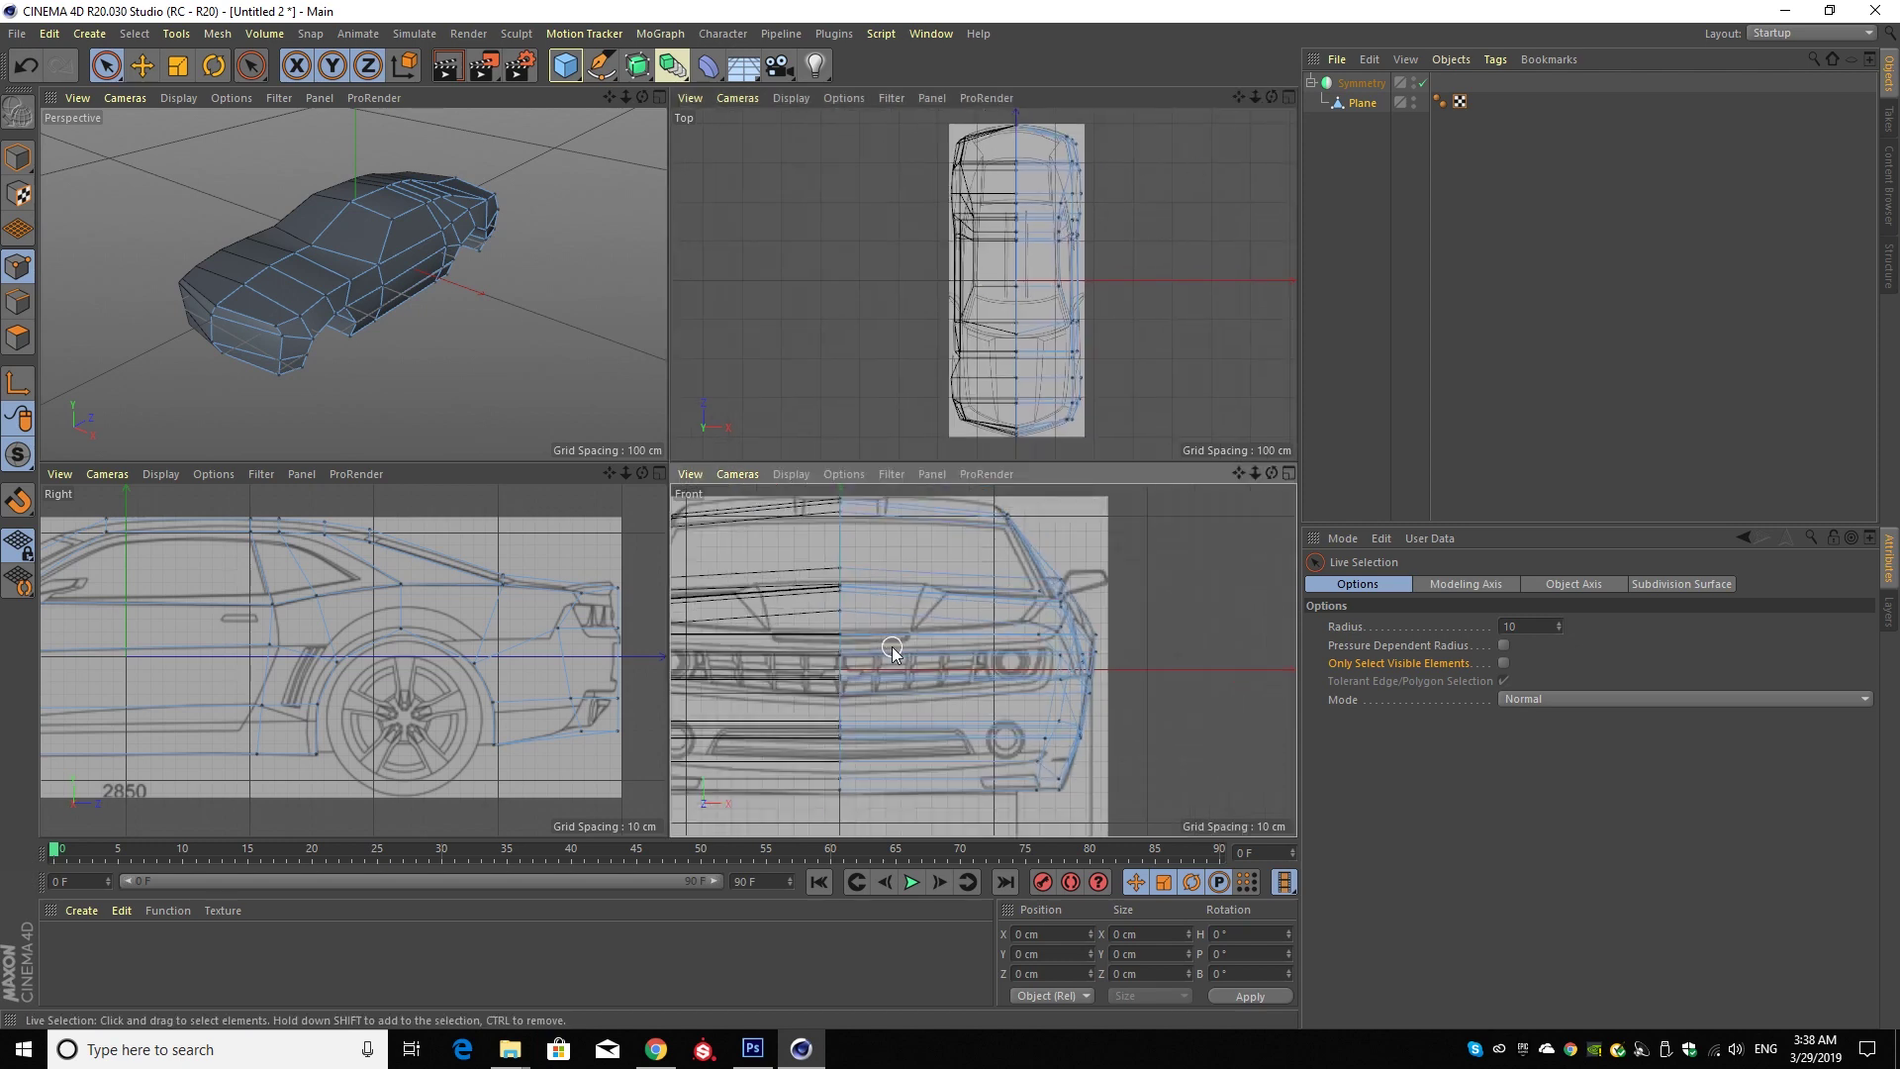
{"action": "scroll", "coordinate": [894, 648], "scroll_direction": "down", "scroll_amount": 1}
{"action": "left_click_drag", "start_coordinate": [1238, 473], "coordinate": [1312, 467]}
{"action": "left_click_drag", "start_coordinate": [984, 660], "coordinate": [1096, 655]}
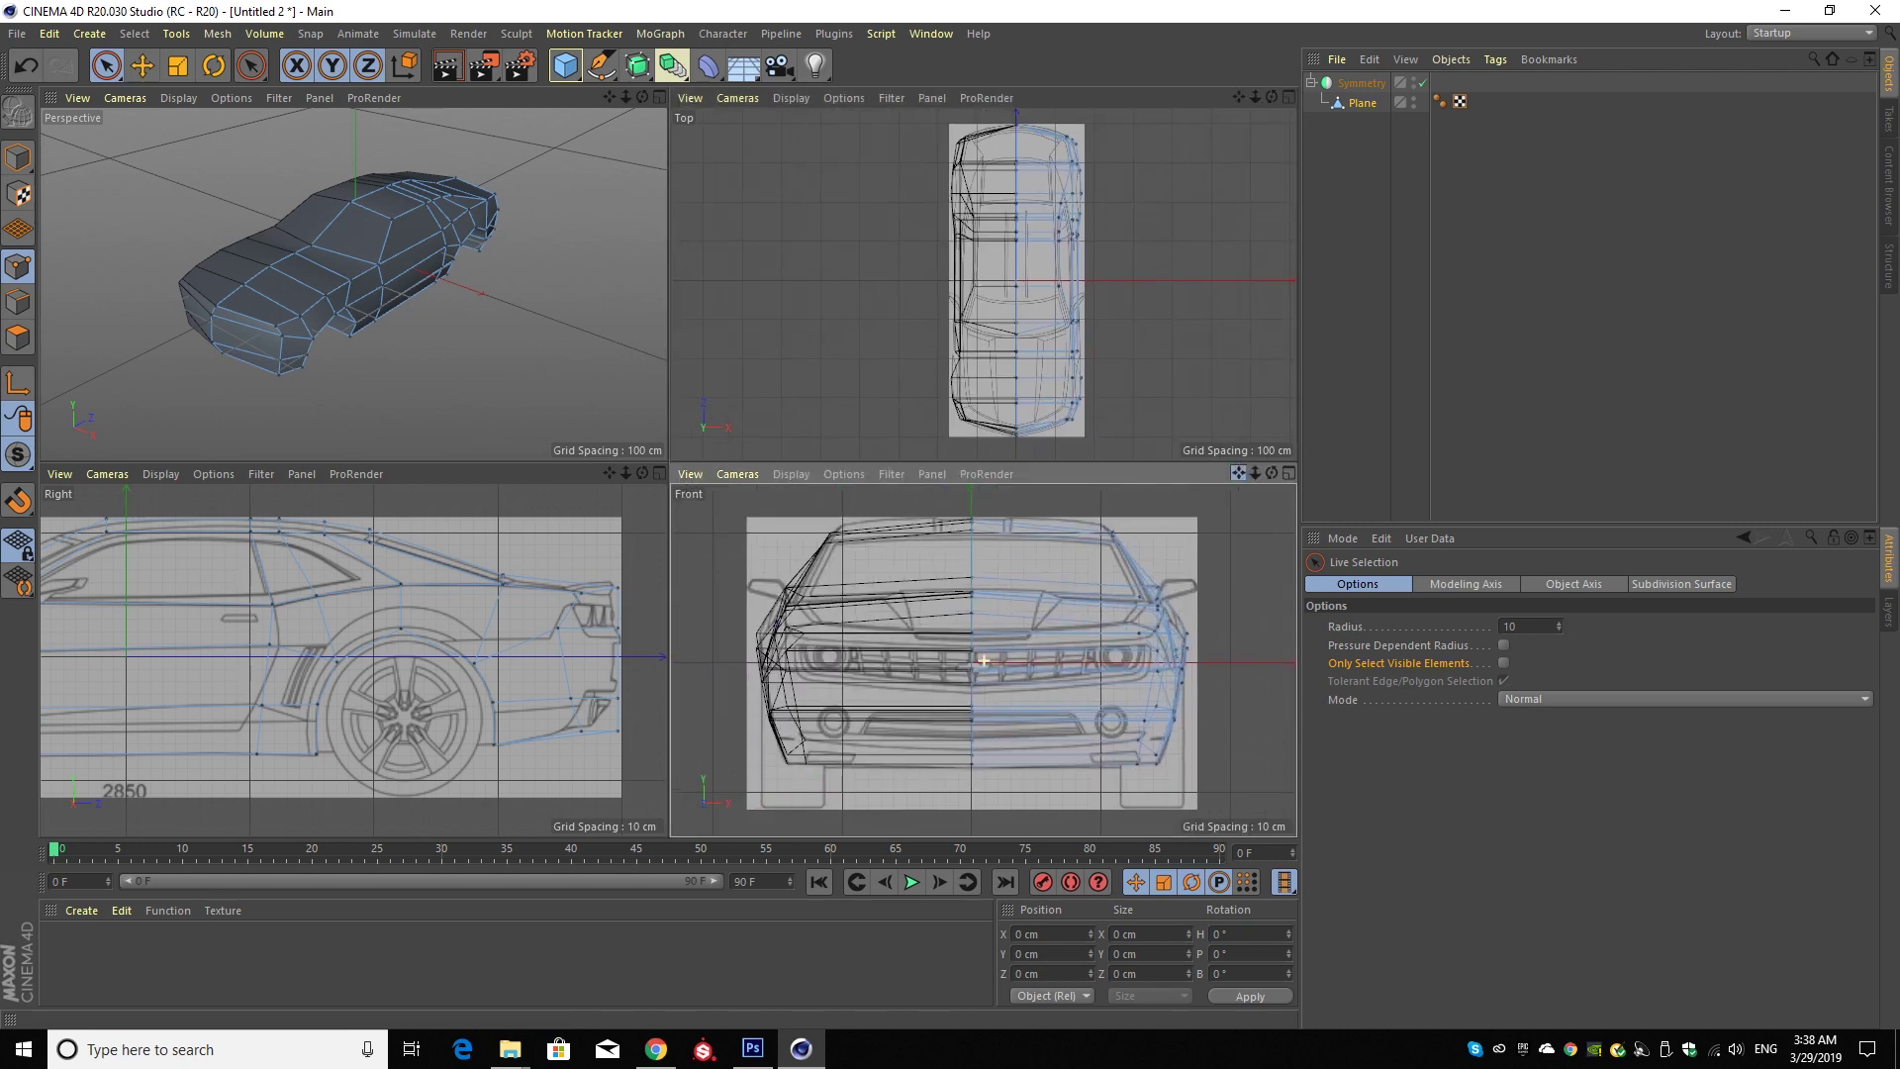
- Zoom out and centre the full car blueprint in the Right view
{"action": "scroll", "coordinate": [500, 605], "scroll_direction": "down", "scroll_amount": 1}
{"action": "scroll", "coordinate": [499, 606], "scroll_direction": "down", "scroll_amount": 1}
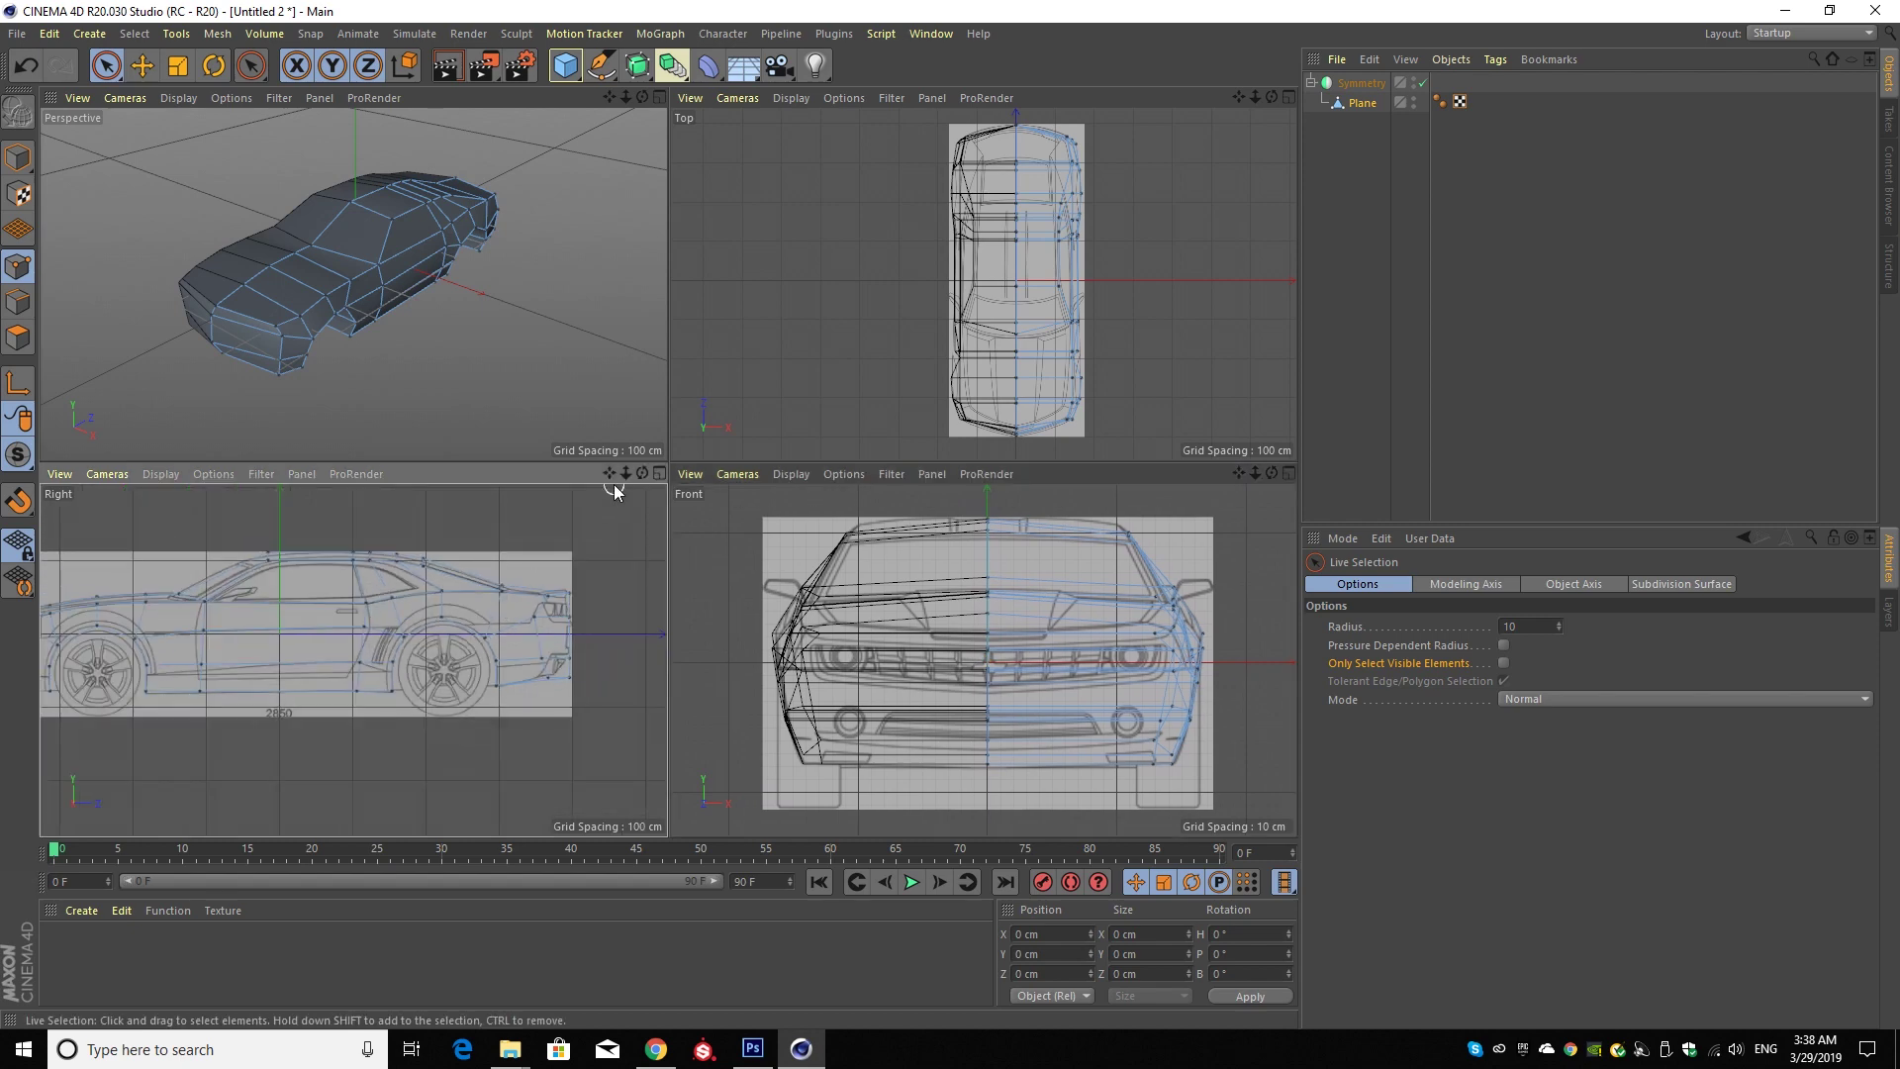
{"action": "left_click_drag", "start_coordinate": [611, 473], "coordinate": [688, 496]}
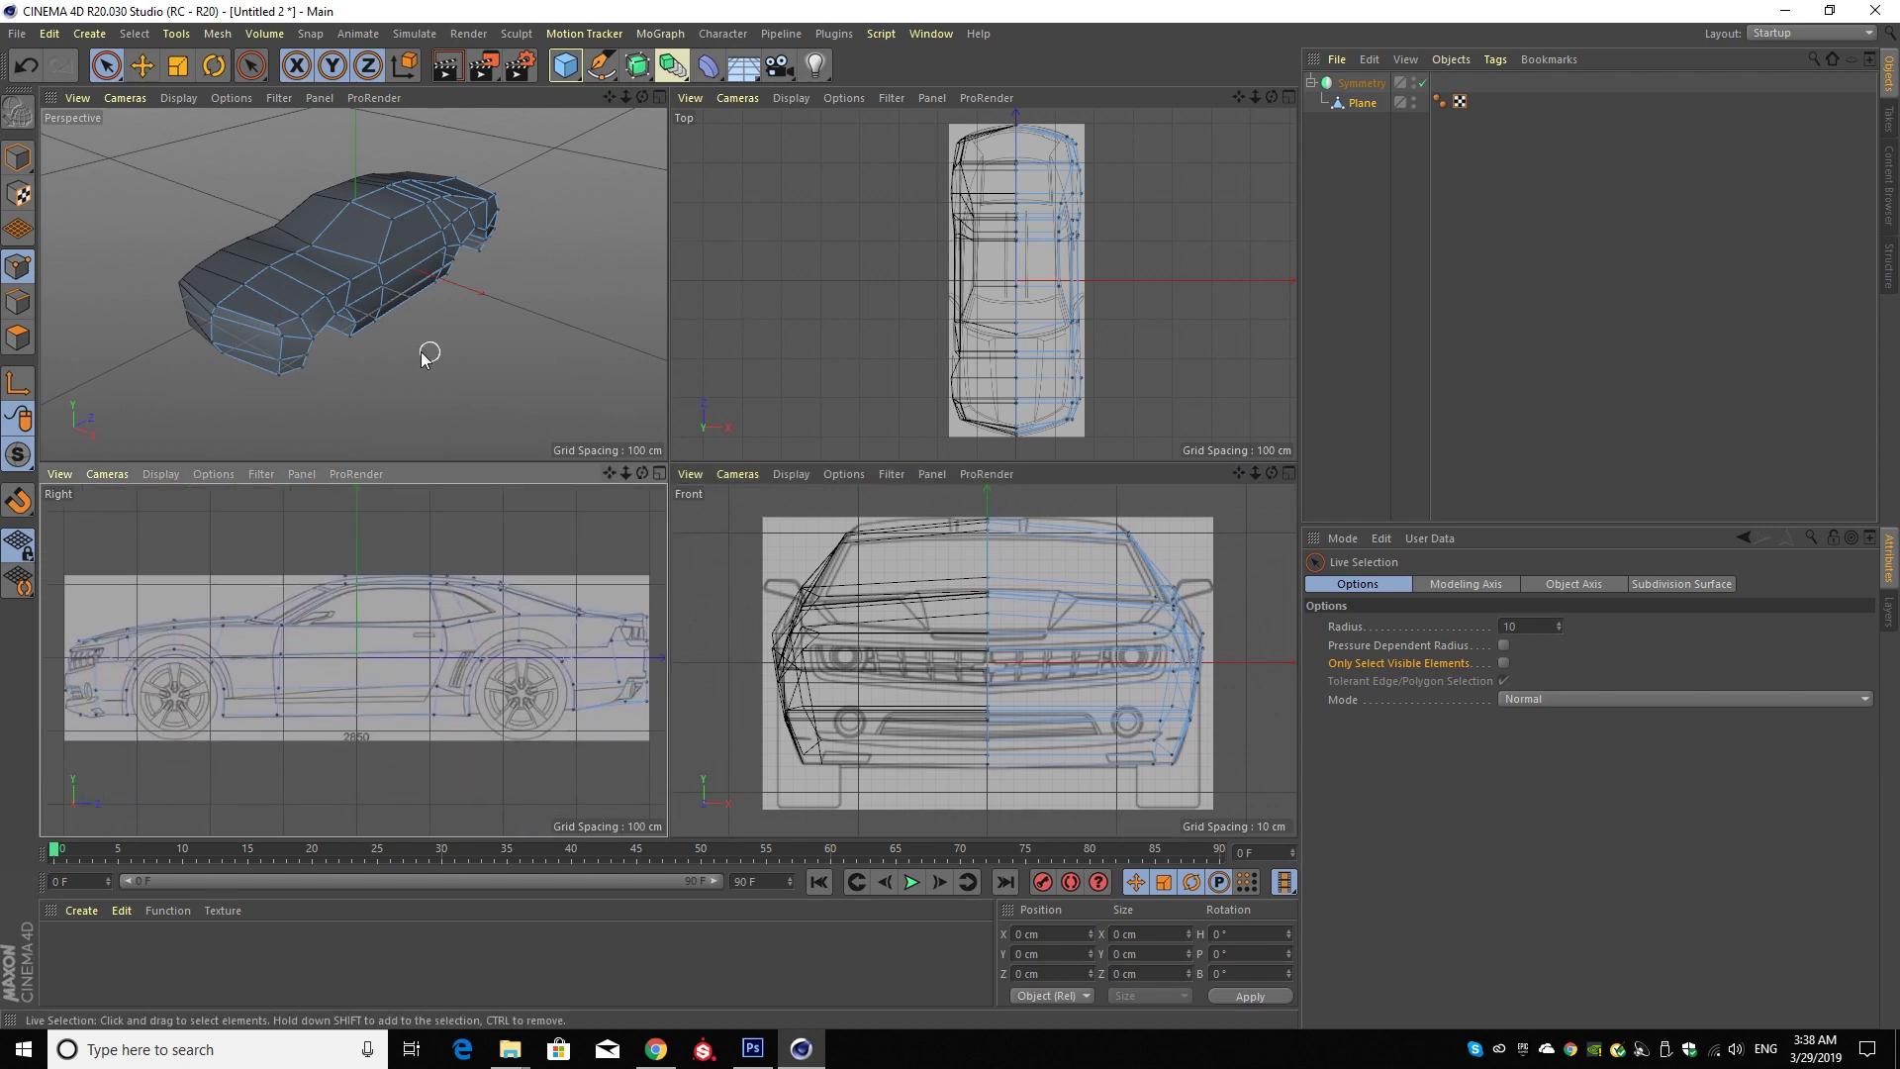